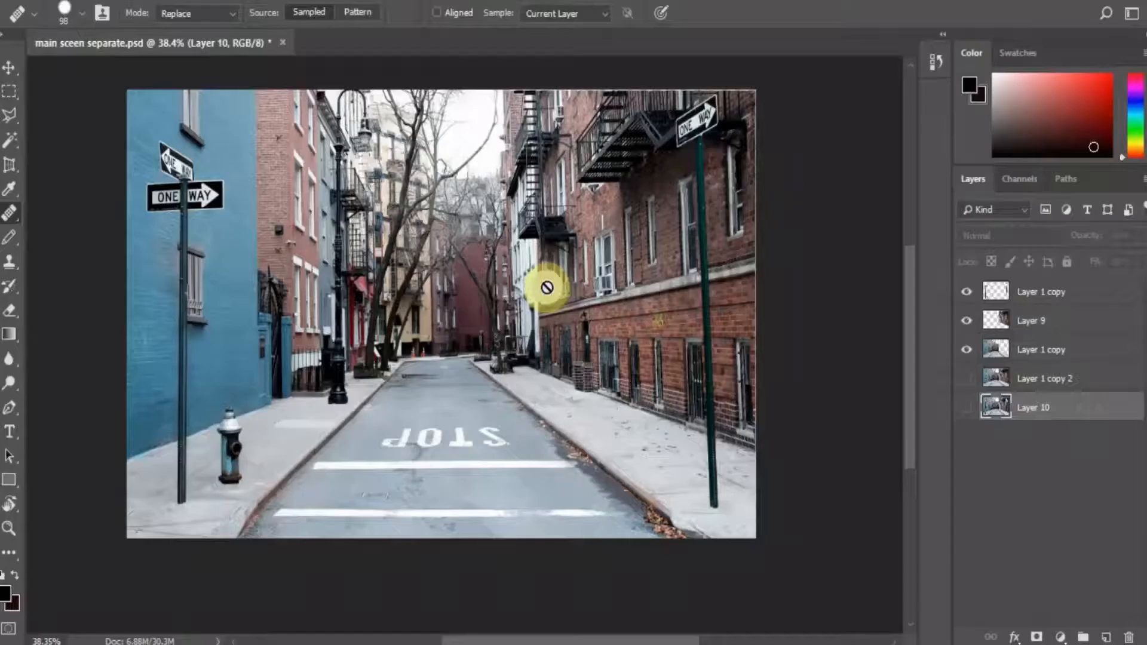
Step: Hide the three separated scene layers and show only Layer 10 with the uncleaned street photo
key("v")
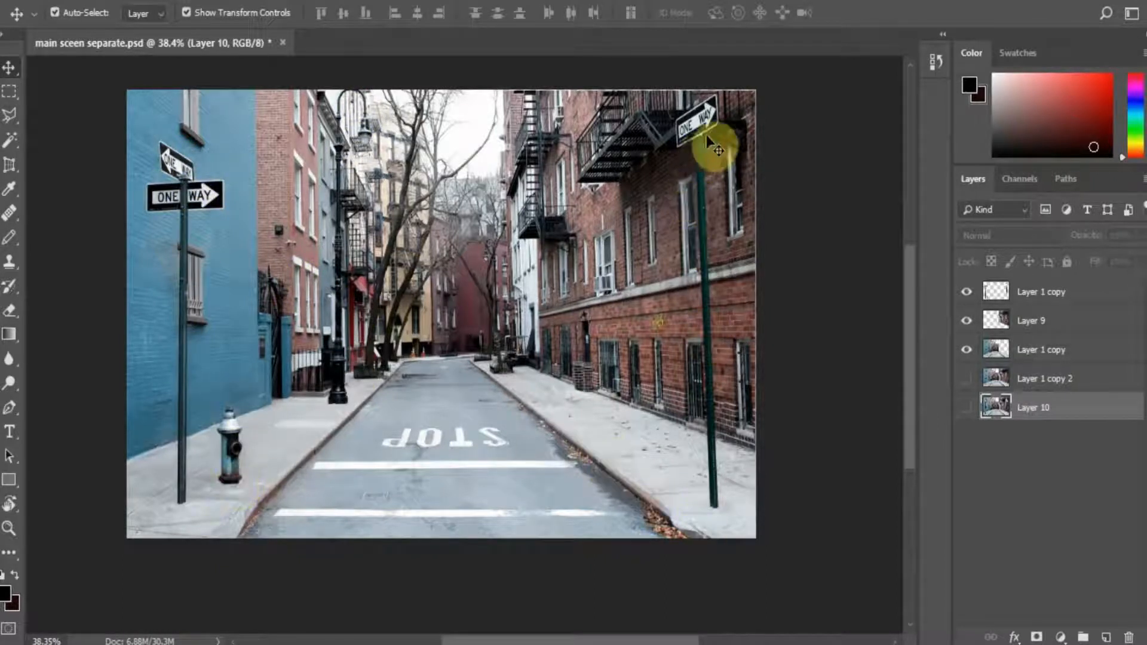
left_click_drag(9, 115, 70, 136)
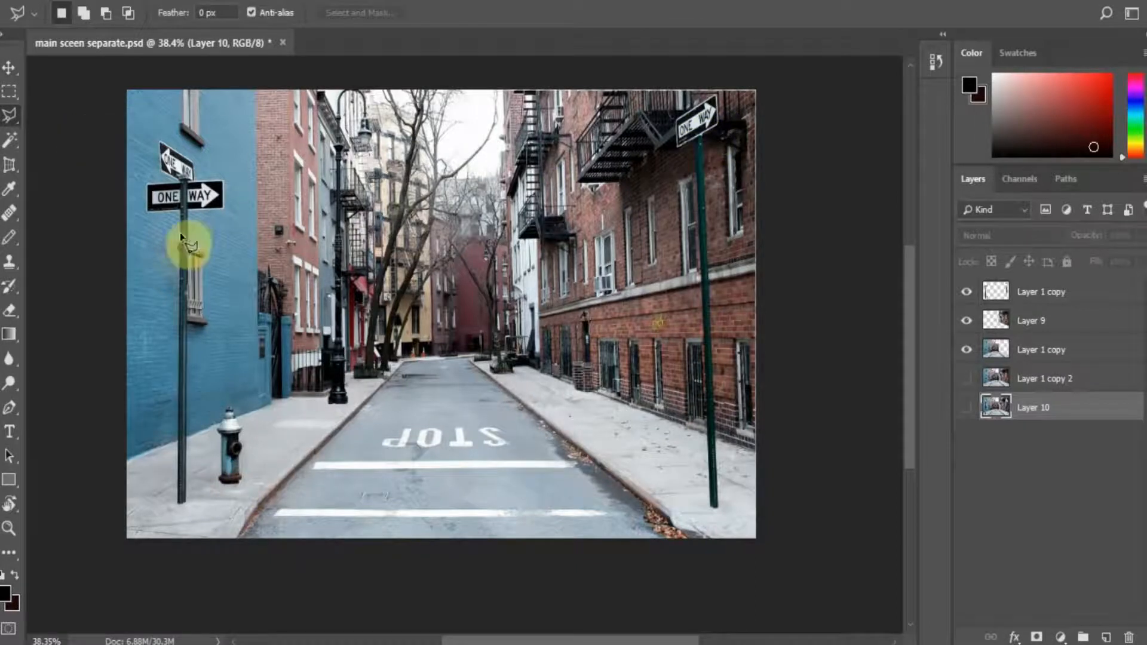
scroll(216, 332, "up", 2, "alt")
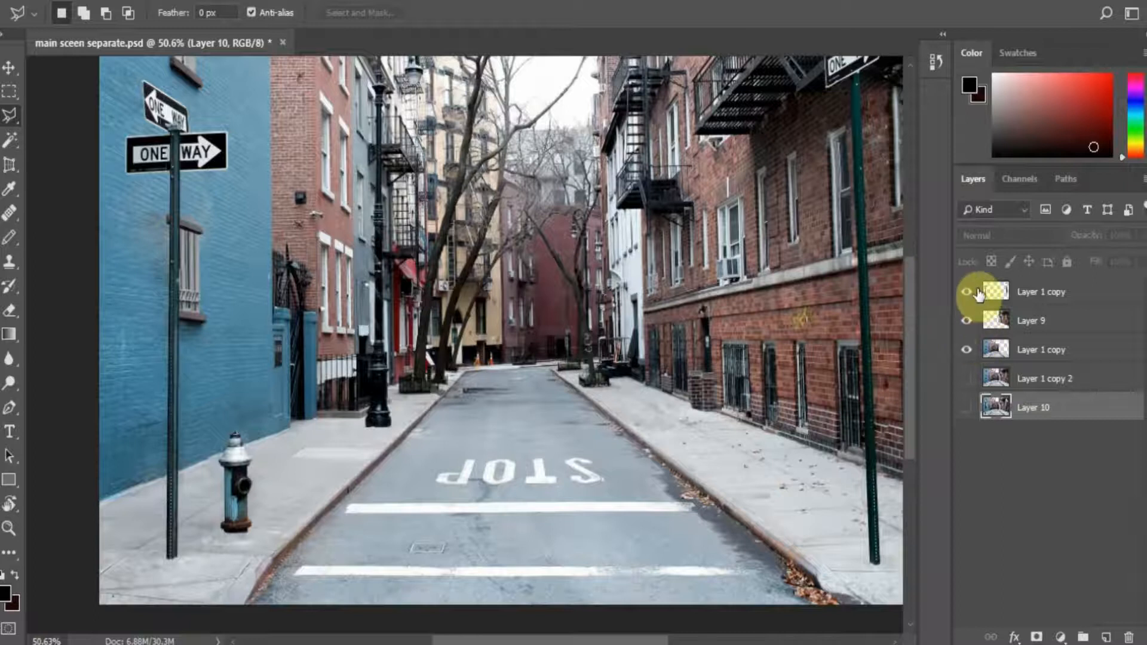
left_click(965, 321)
left_click(968, 351)
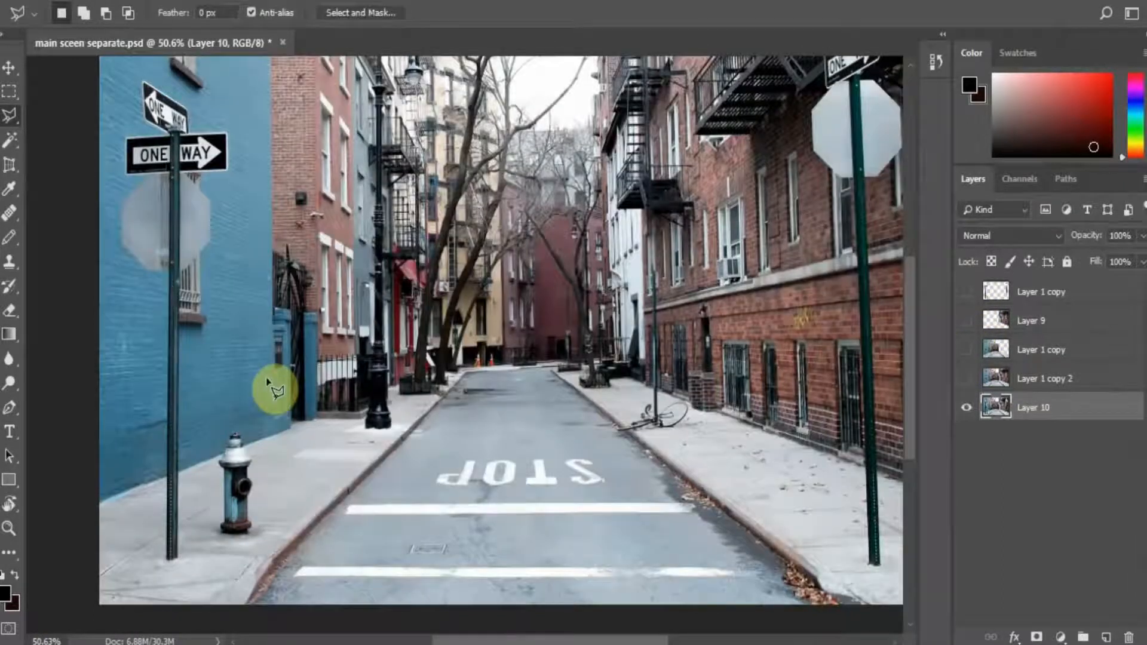
Step: Paint out the lower part of the sign pole in front of the blue wall with the Healing Brush, sampling clean wall beside it
right_click(10, 213)
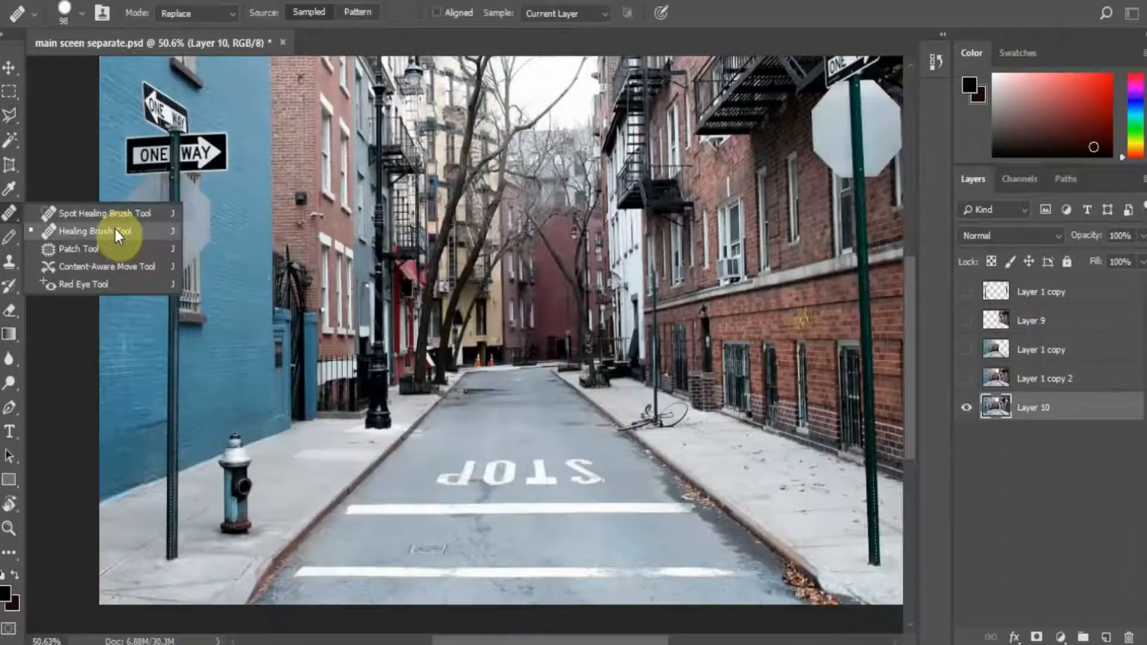
left_click(114, 231)
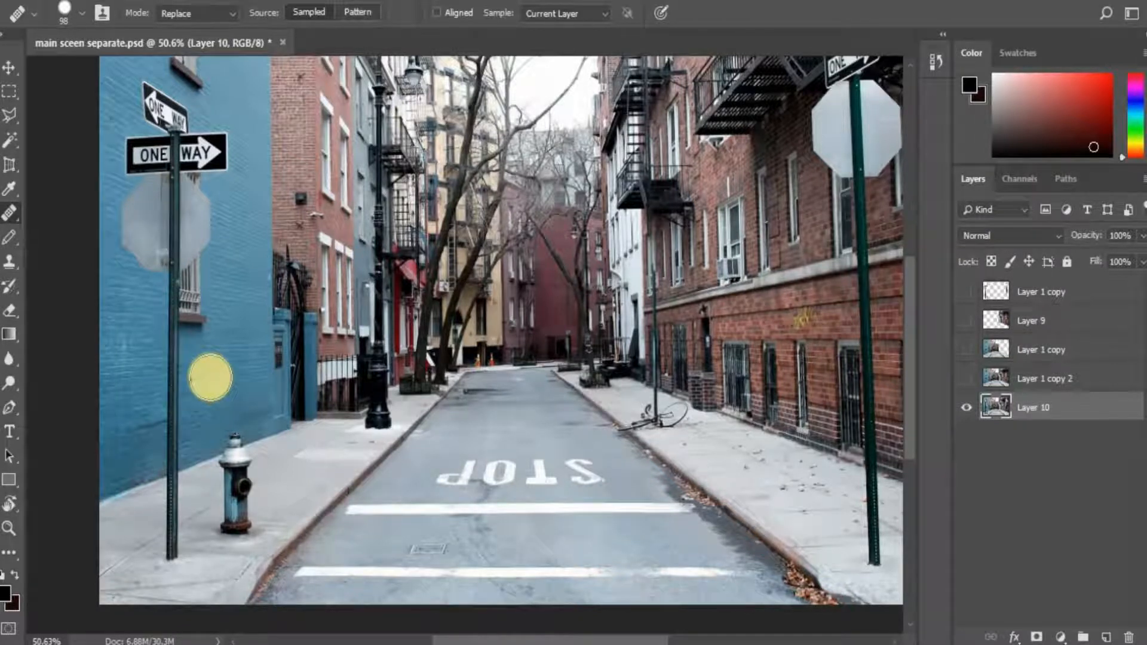
right_click(10, 221)
left_click(132, 229)
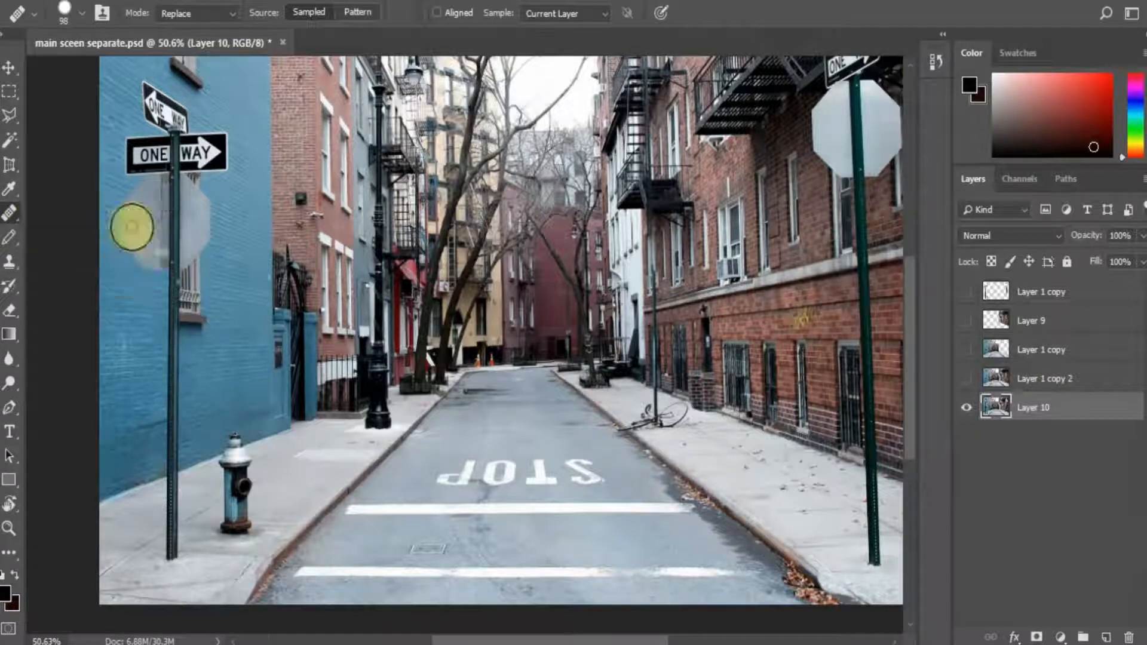
left_click(205, 408, "alt")
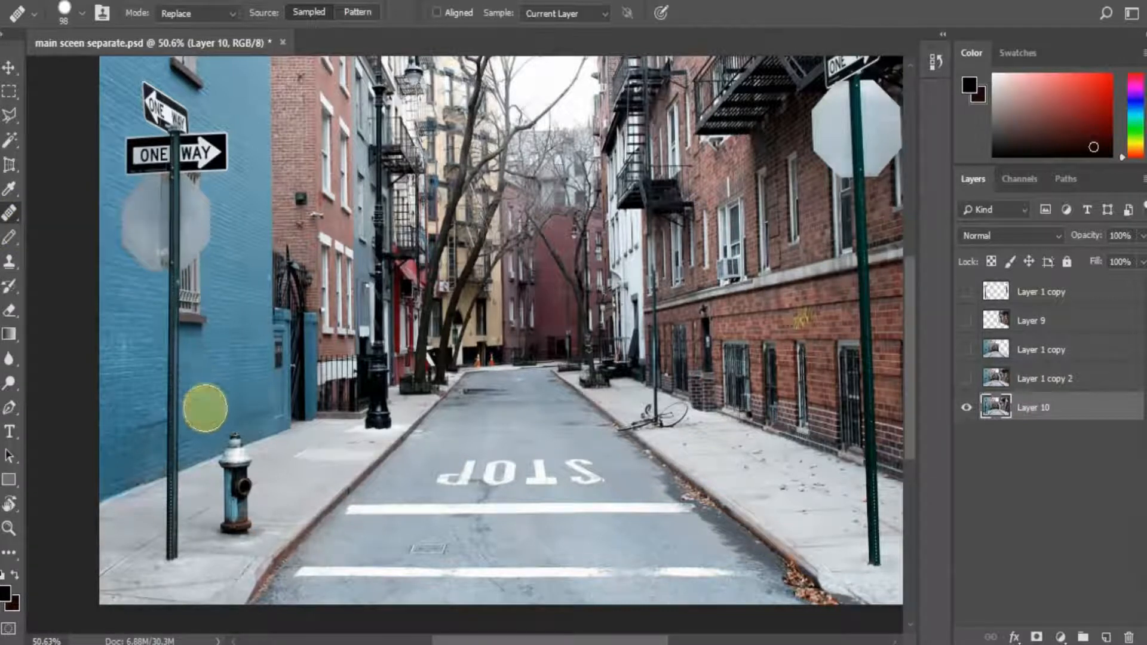
right_click(205, 407, "alt")
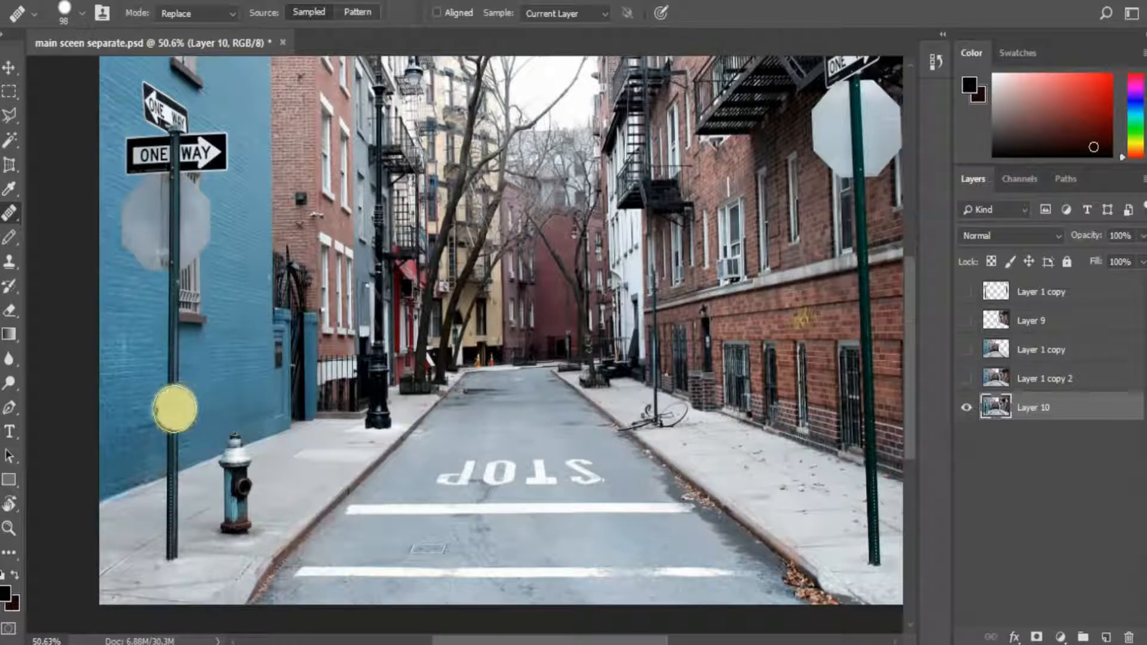
mouse_move(203, 405)
left_mouse_down()
mouse_move(177, 440)
mouse_move(167, 392)
mouse_move(176, 363)
left_mouse_up()
left_click(176, 382)
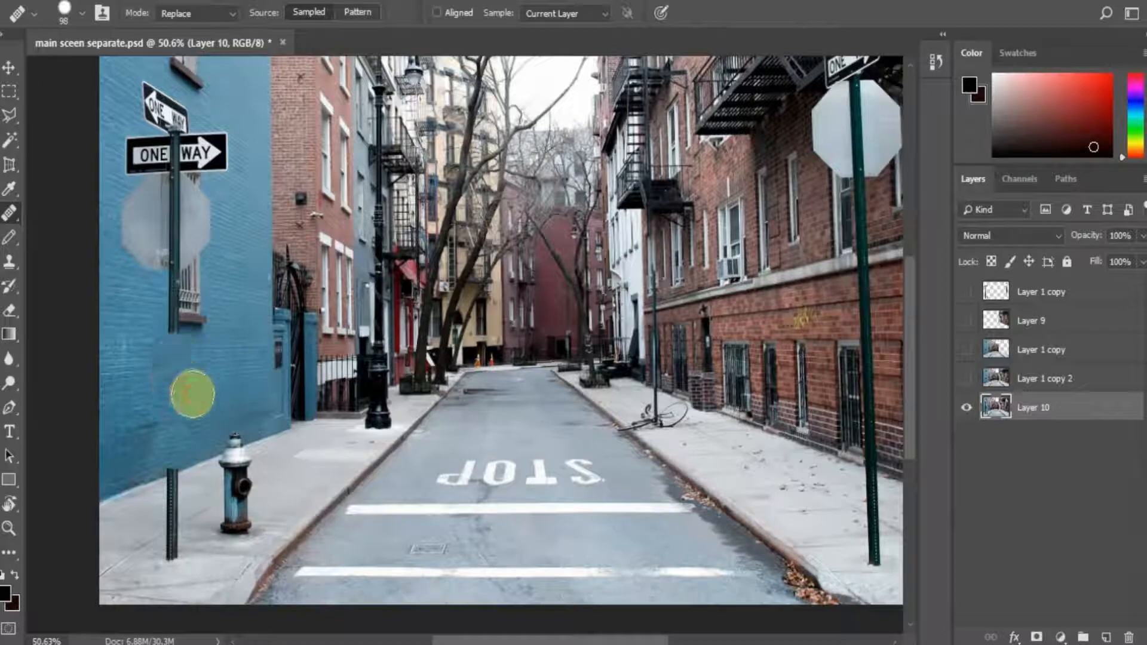
left_click(218, 371, "alt")
left_click_drag(180, 375, 181, 354)
Step: Lower the Healing Brush hardness slightly and heal away the pole section on the sidewalk with sampled pavement
left_click(82, 13)
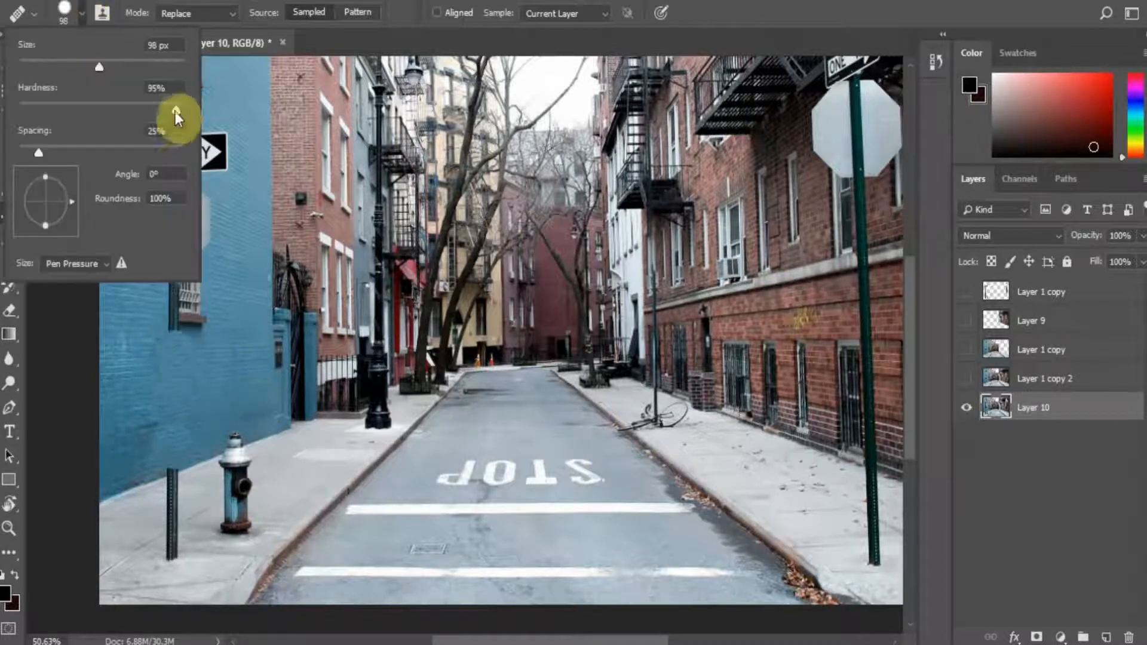
left_click_drag(176, 113, 165, 114)
left_click(141, 485, "alt")
left_click(171, 475)
left_click(173, 520)
left_click(138, 519, "alt")
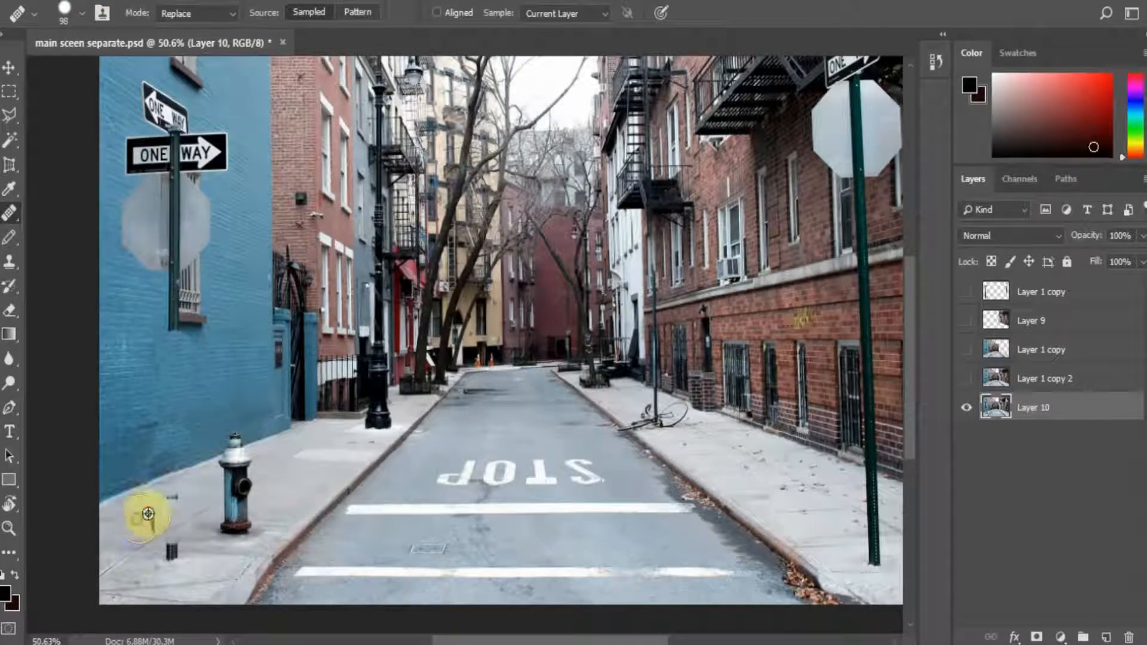
left_click(242, 477)
key("ctrl+z")
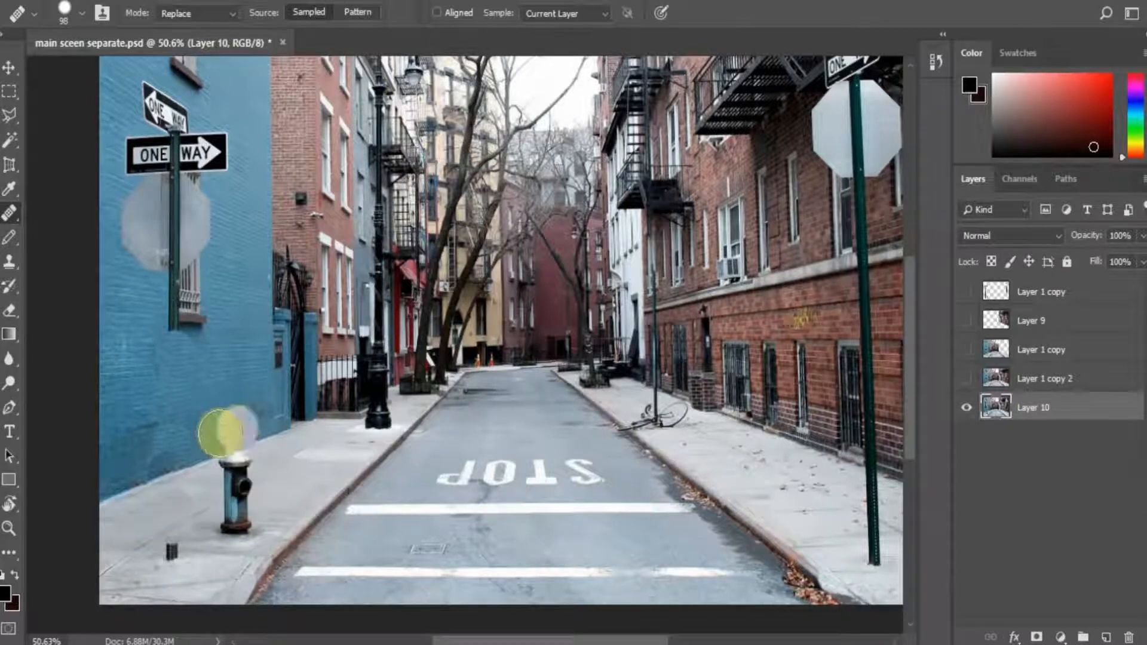
Step: Hide Layer 10 and show the cleaned street image on Layer 1 copy 2 instead
left_click(966, 408)
left_click(966, 379)
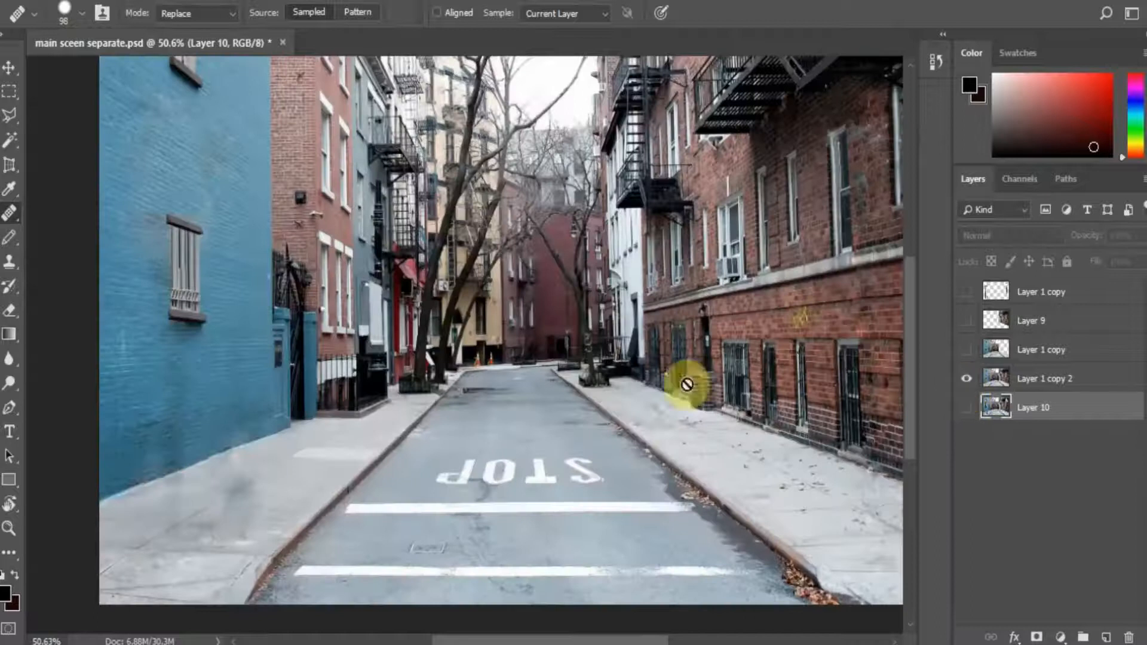
key("v")
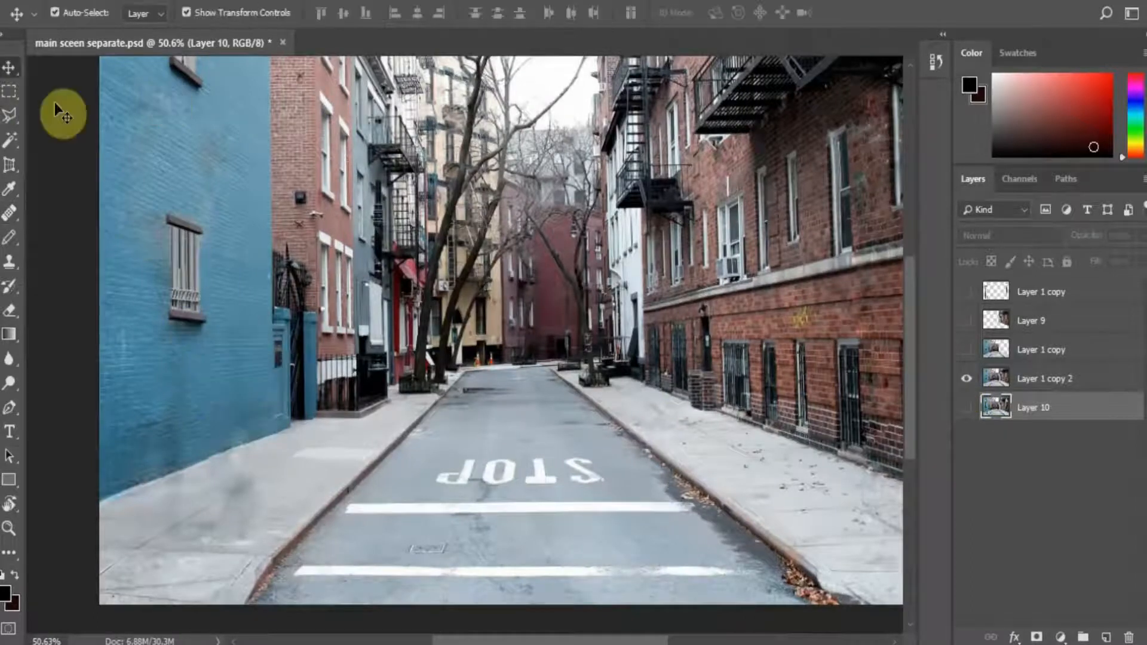
scroll(635, 299, "down", 2, "alt")
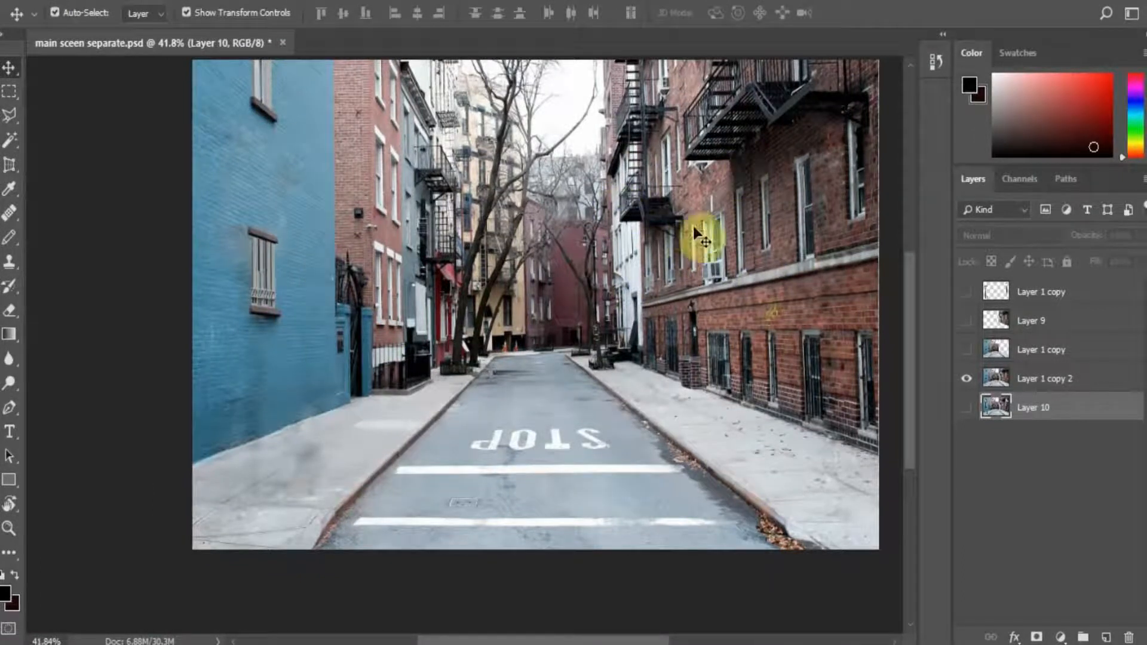
Step: Outline the right-hand brick building with the Polygonal Lasso, following its base along the sidewalk and enclosing it beyond the canvas edges
left_click(12, 118)
left_click(813, 432)
left_click(642, 365)
left_click(604, 333)
left_click(602, 106)
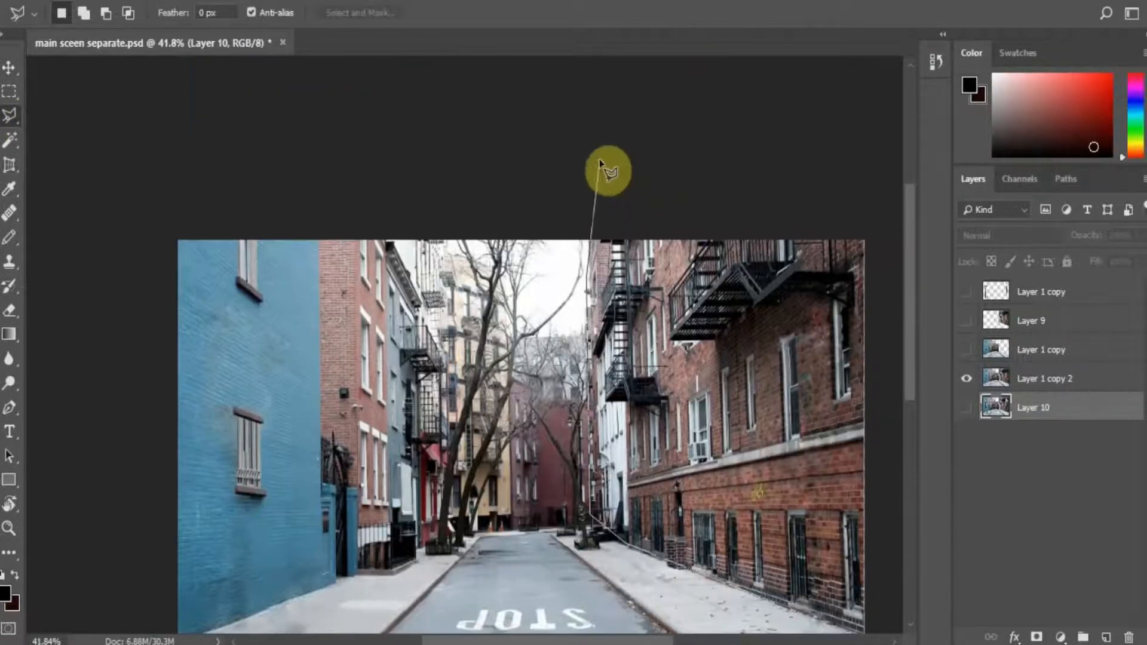
left_click(596, 156)
left_click(884, 226)
left_click(885, 612)
left_click(860, 608)
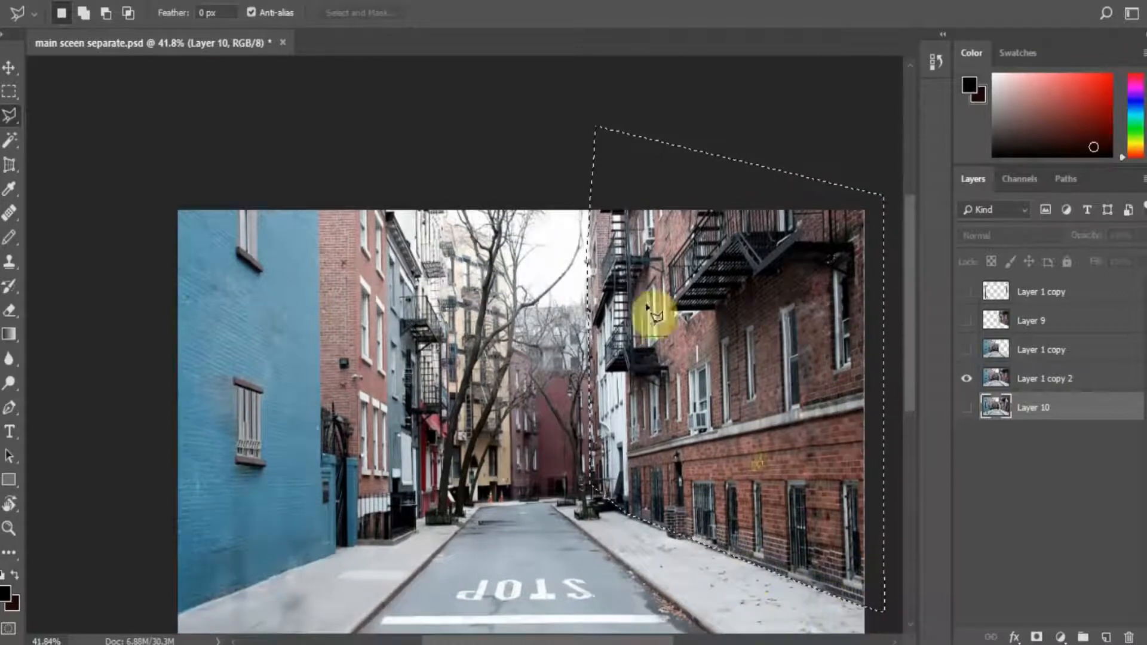
Step: Examine the separated right building, street and pole layers by toggling their visibility individually and together
left_click(966, 378, "alt")
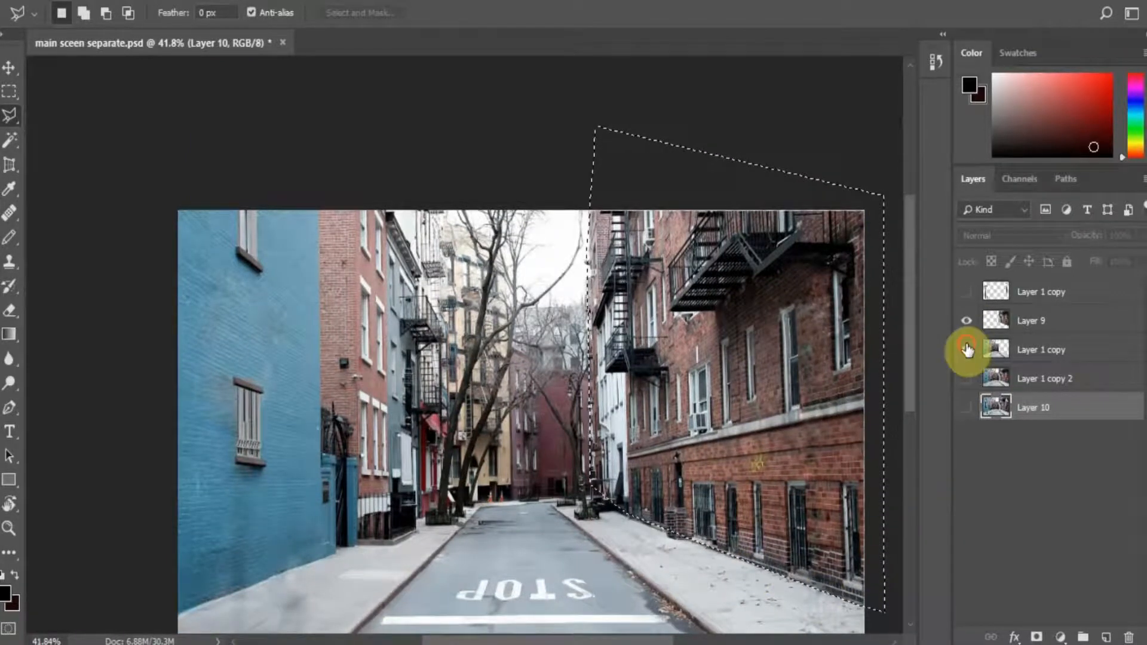
left_click(967, 349)
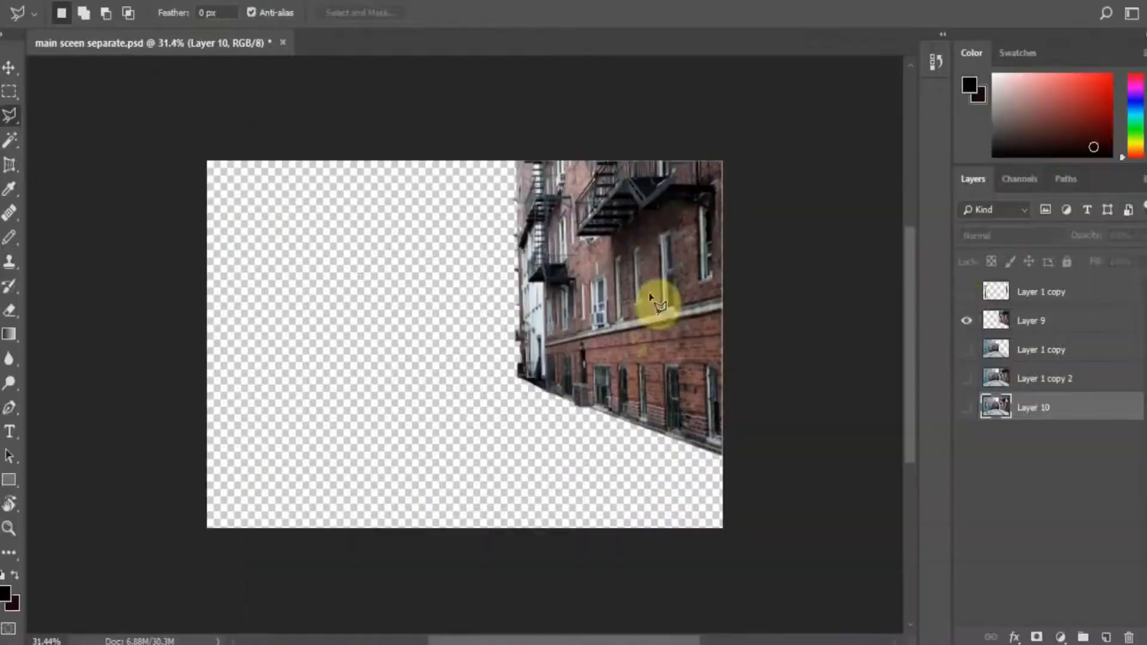
left_click(967, 351)
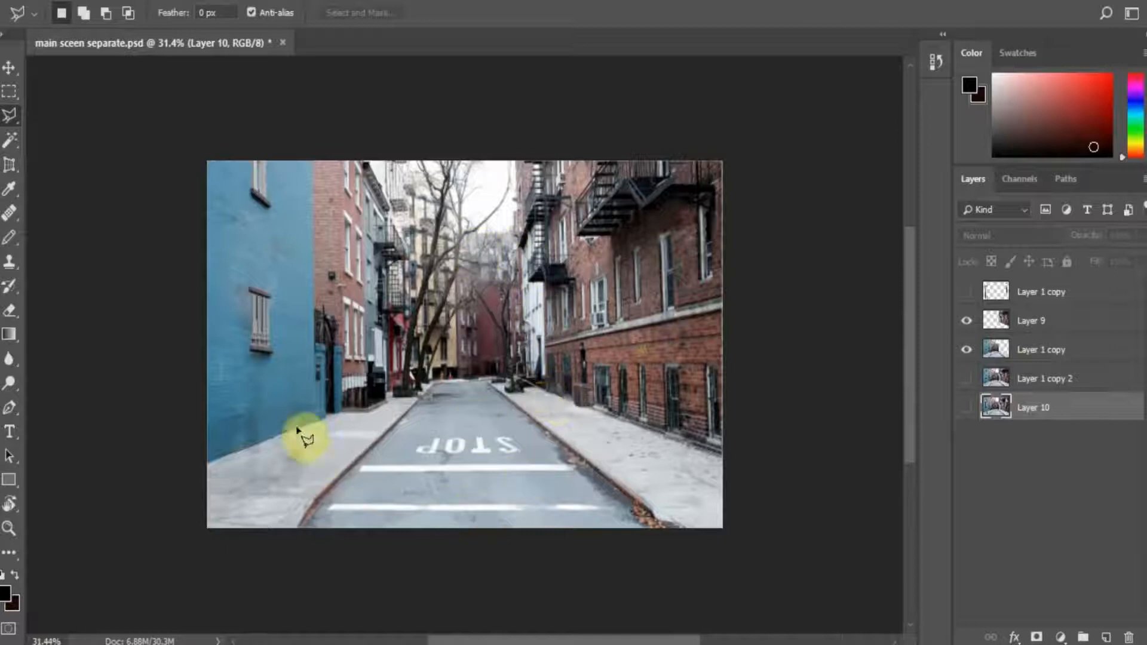
left_click(967, 321)
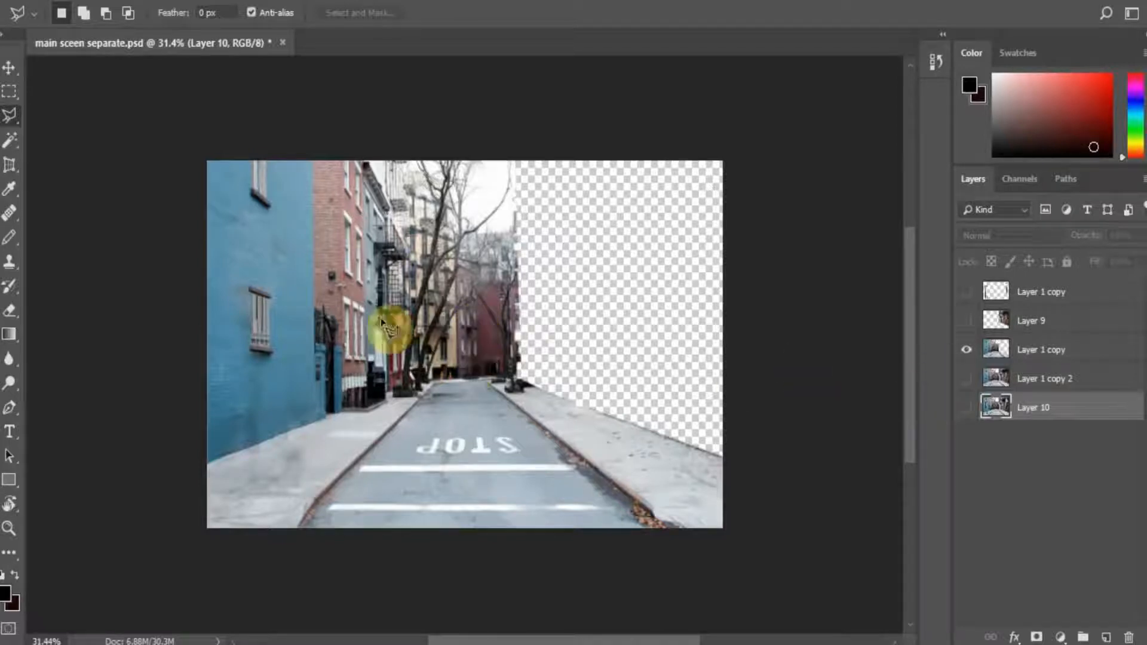
left_click(969, 320)
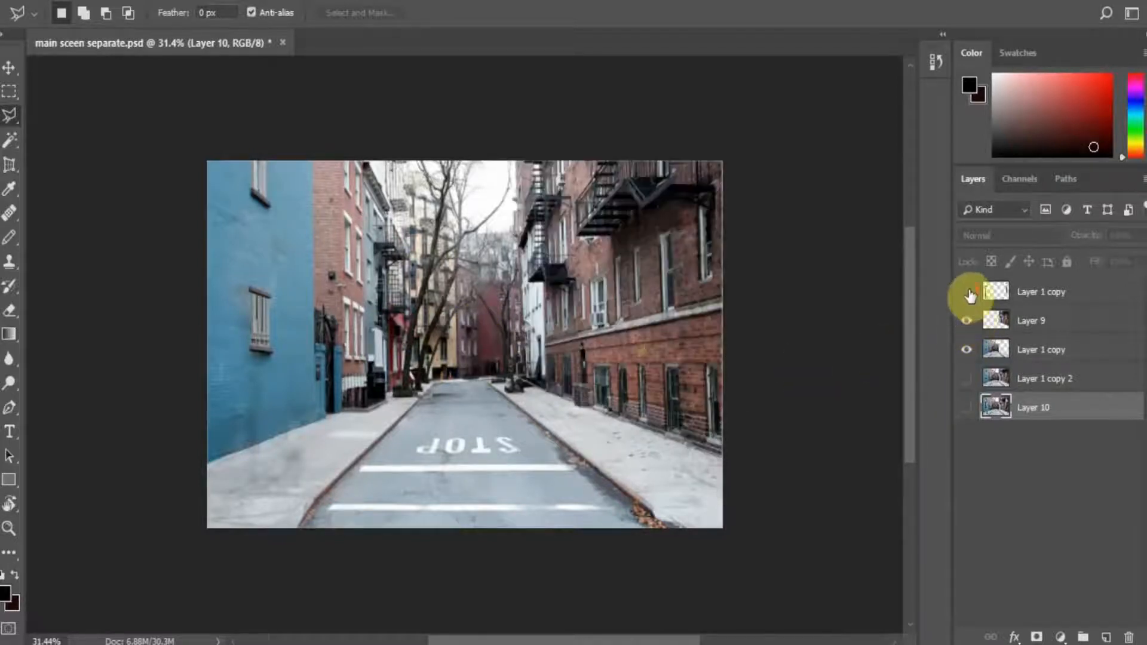
left_click(968, 292)
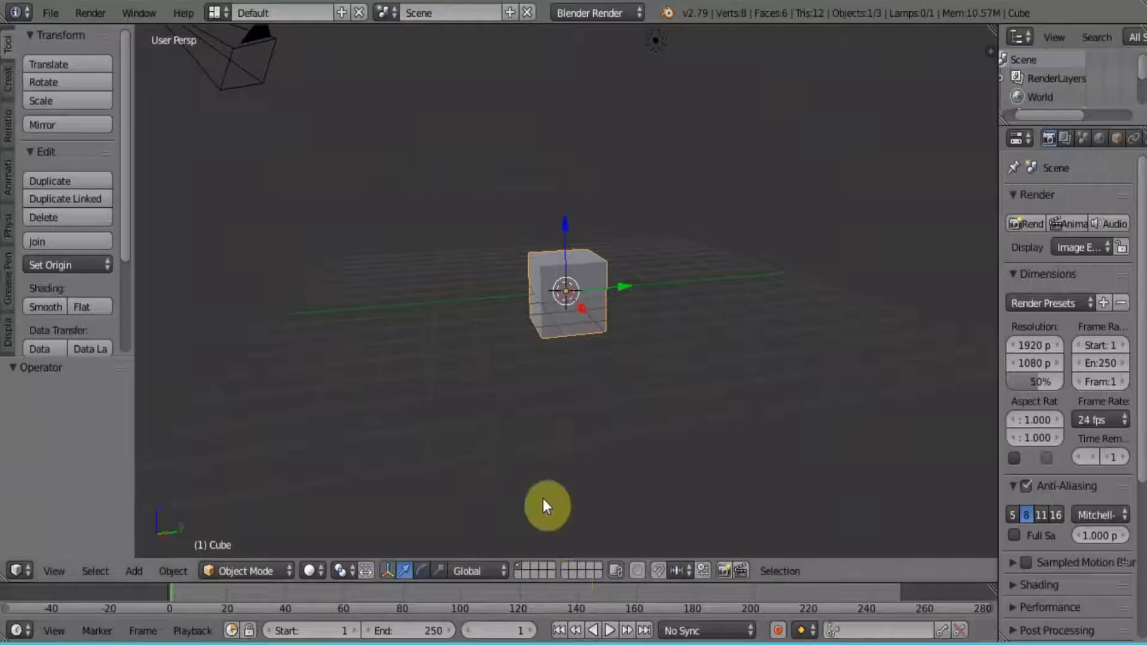
Step: Switch to Blender, set the render engine to Cycles Render, and delete the default cube
left_click(582, 13)
left_click(597, 74)
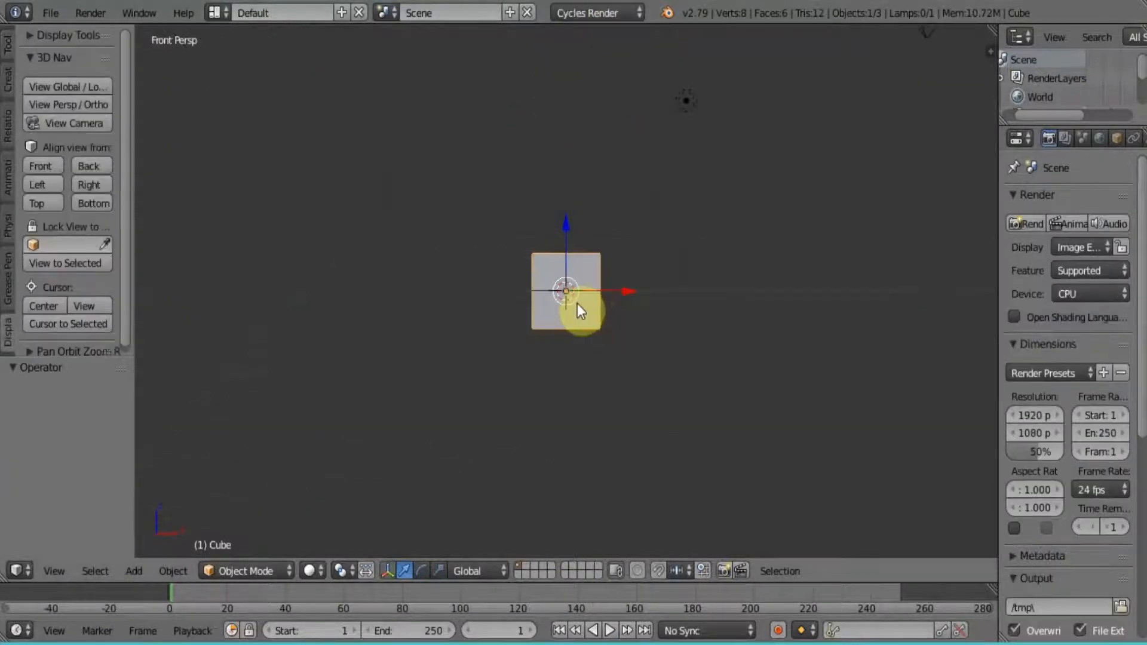
key("Delete")
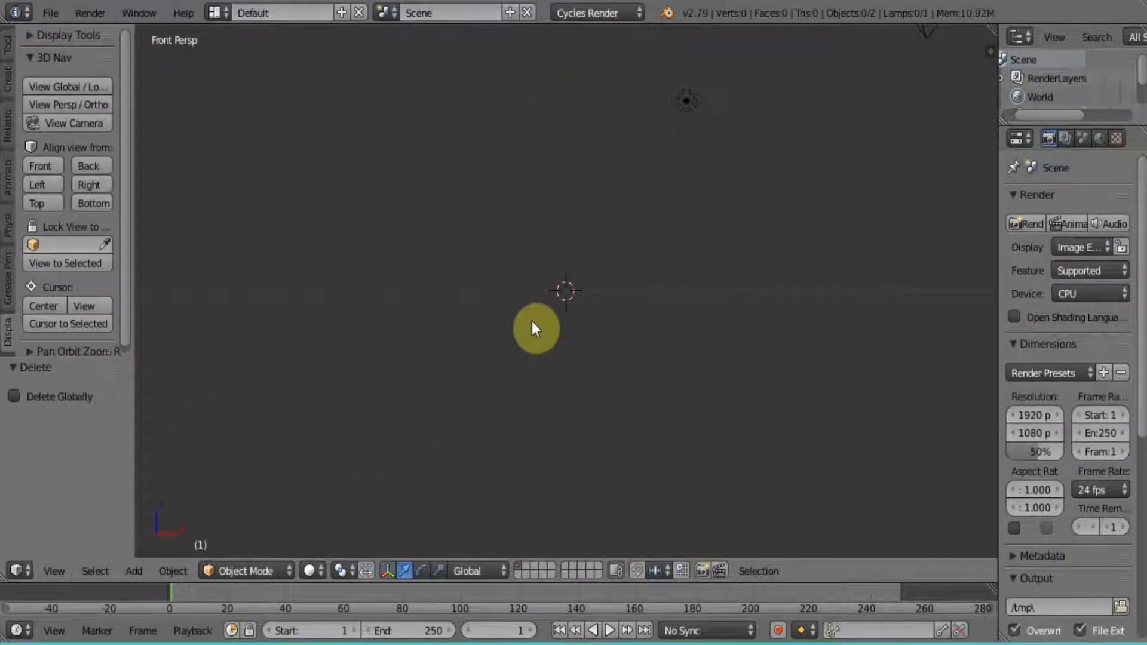
Step: Align the camera to the front view and raise it about 1.24 units along the Z axis
key("ctrl+alt+KP_0")
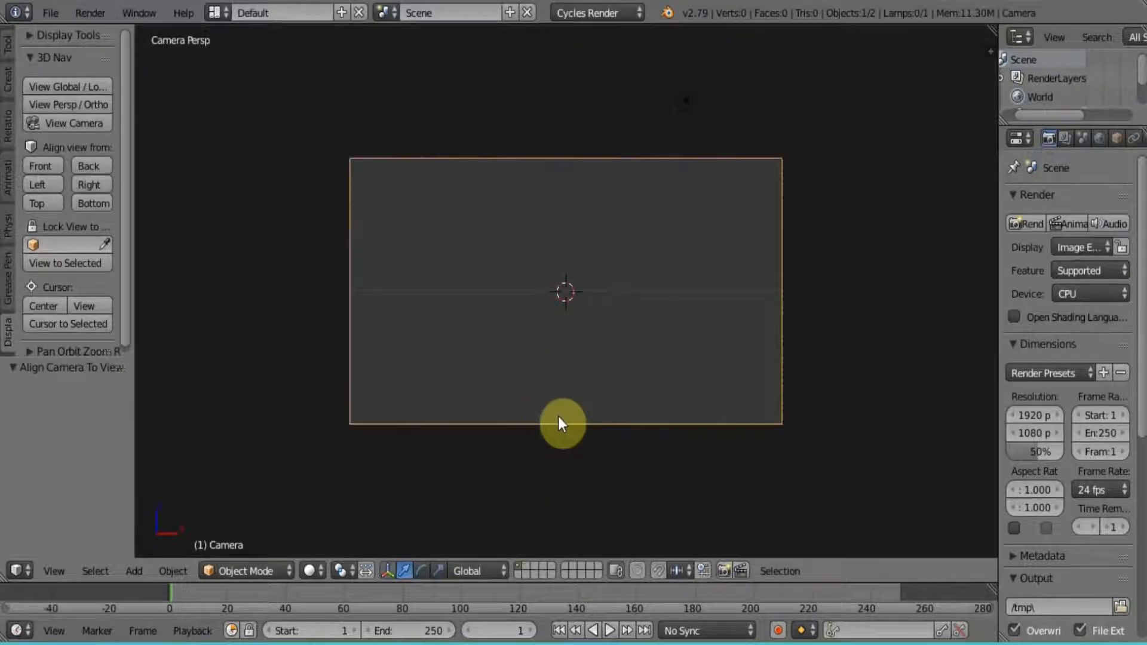
key("g")
key("z")
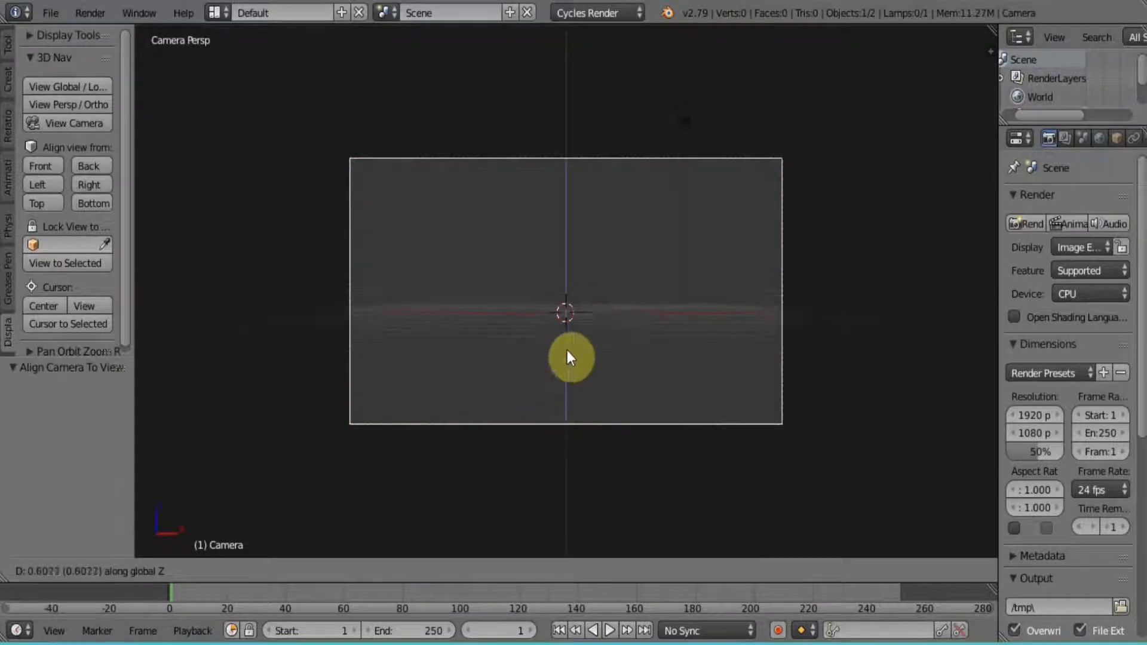
left_click(572, 310)
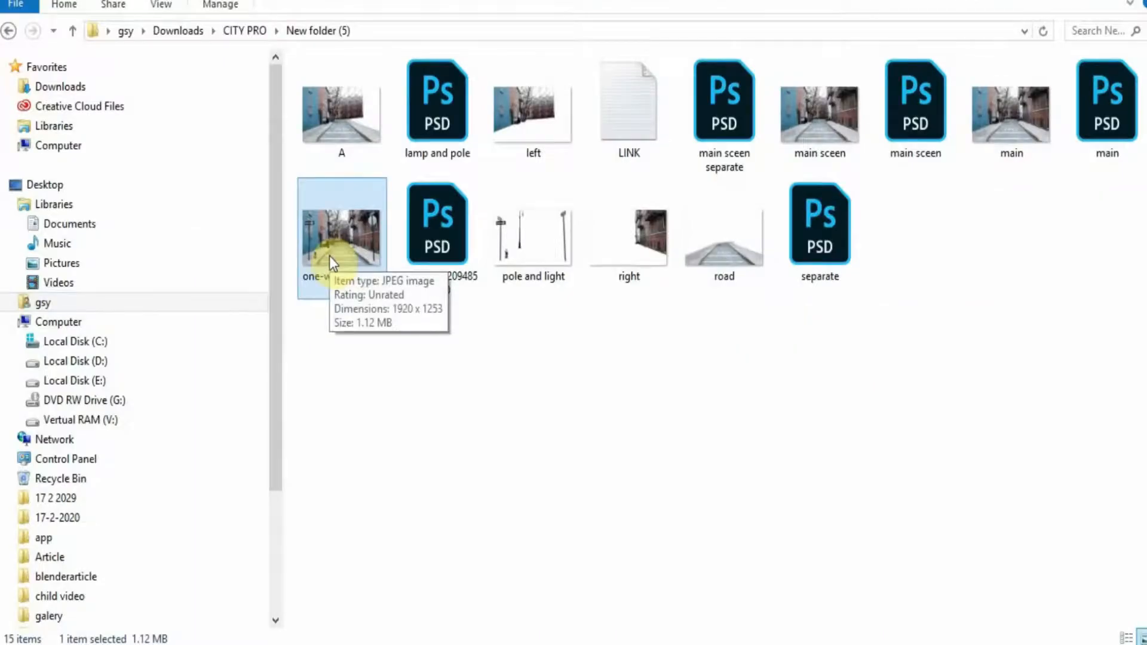
Step: Switch to File Explorer and check the pixel dimensions of the original one-way street JPEG in its detailed properties
right_click(330, 256)
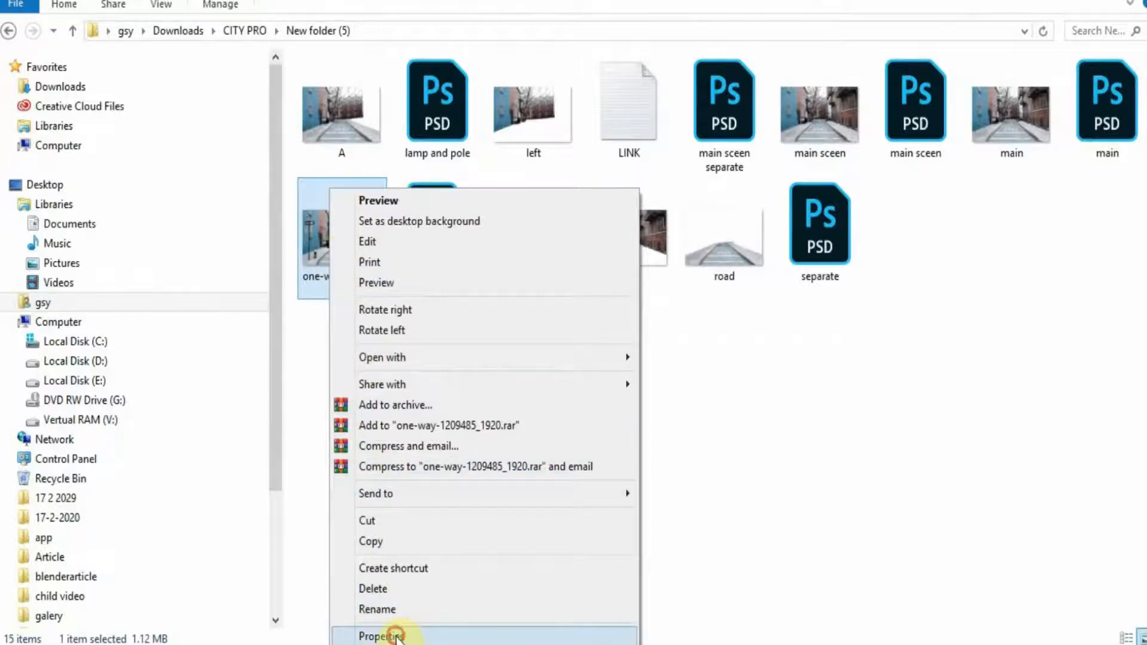
left_click(394, 636)
left_click(445, 212)
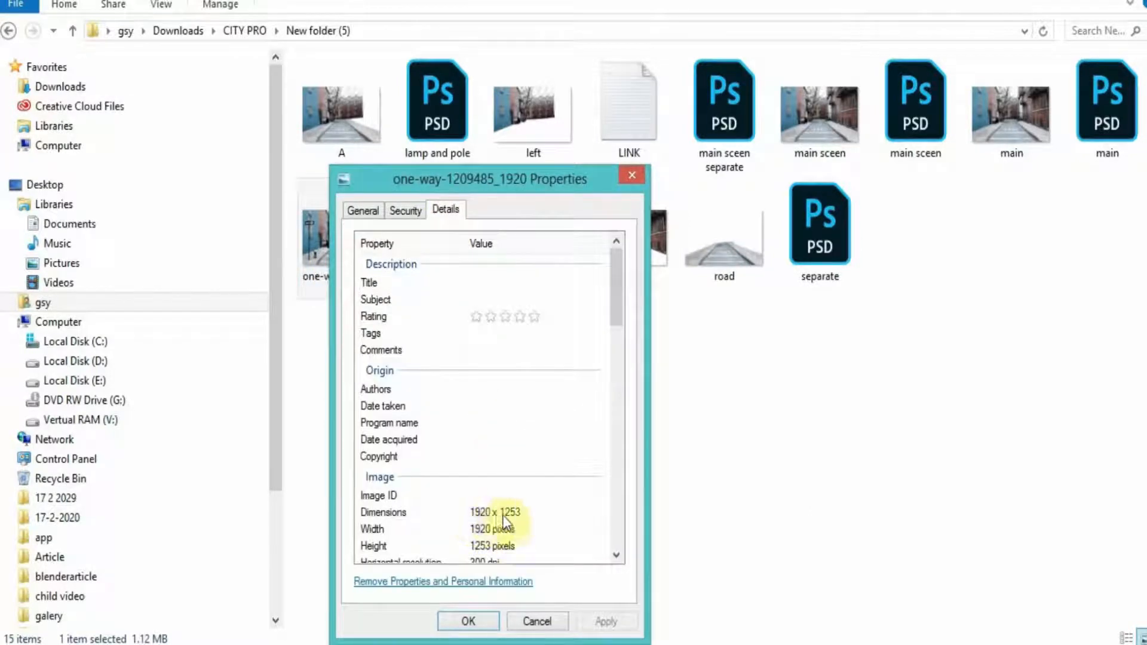
left_click(632, 174)
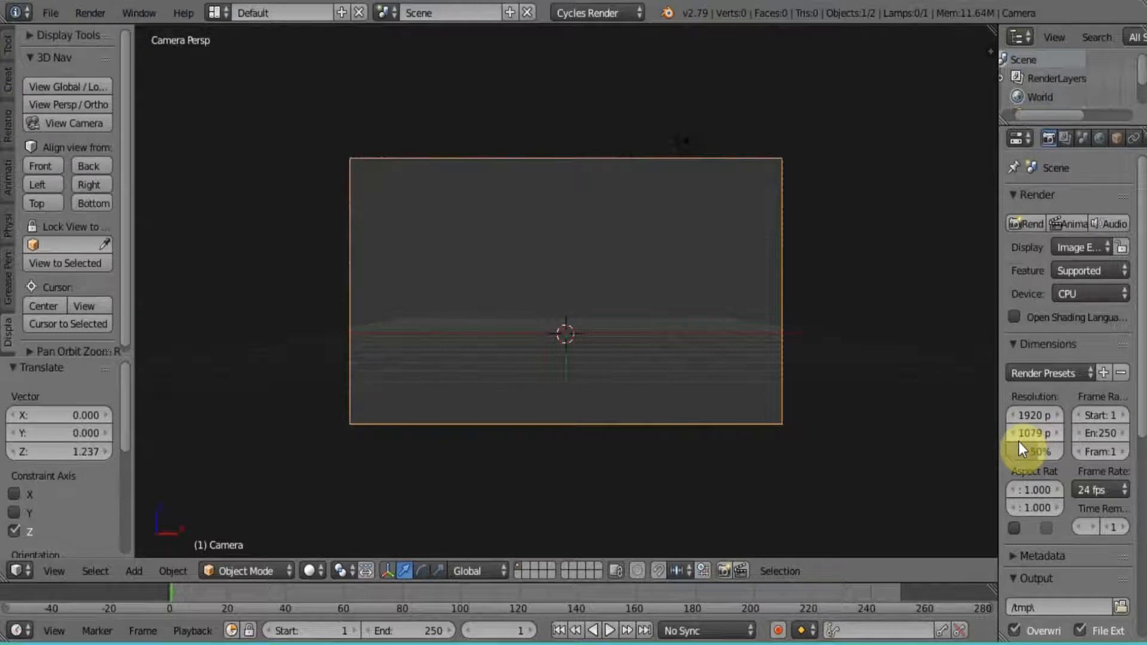
Step: In Blender, set the vertical render resolution to 1253 px and the resolution scale to 100%
left_click(1032, 433)
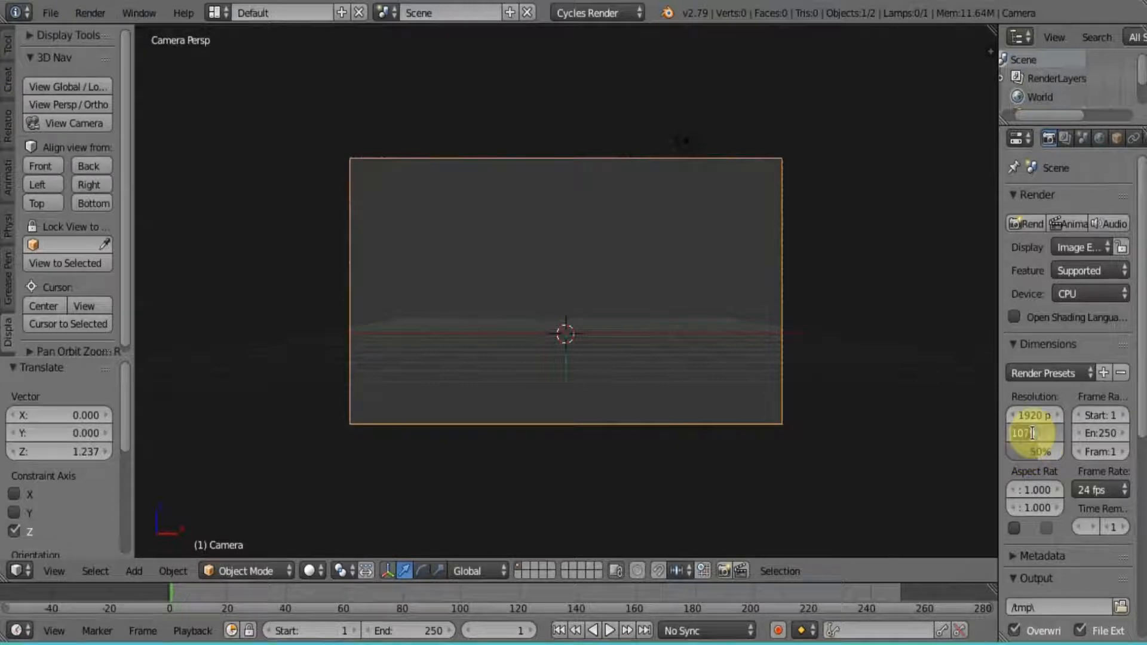
type("1253")
key("Return")
left_click_drag(1038, 455, 1064, 455)
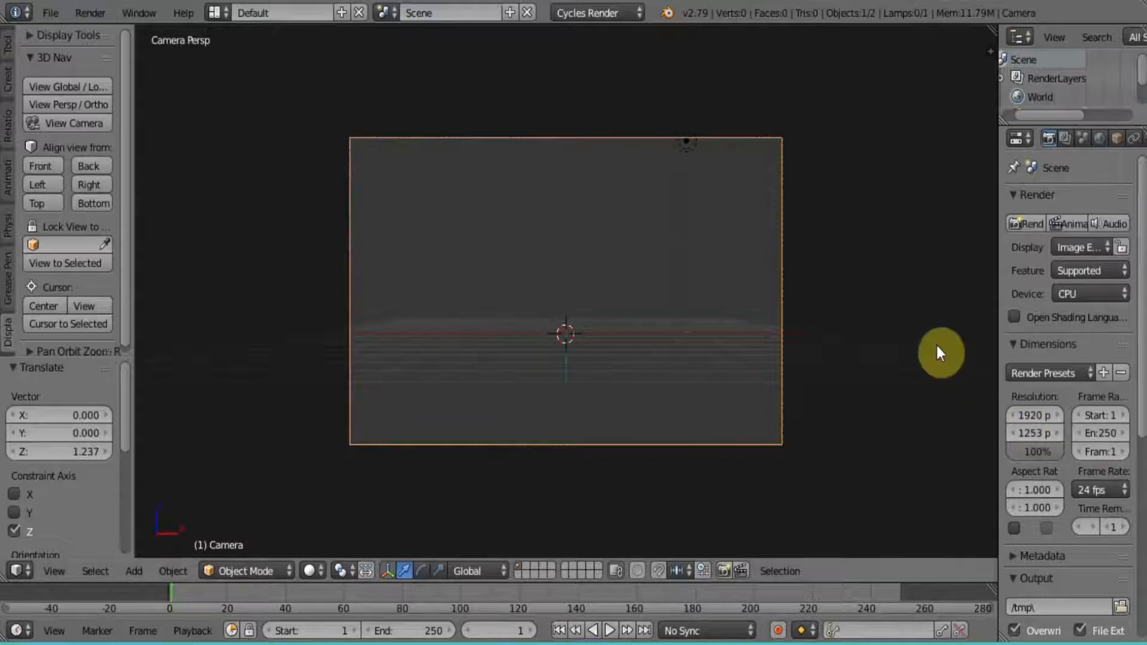
Step: Add a viewport background image and load one-way-1209485_1920.jpg from New folder (5)
key("n")
scroll(936, 352, "down", 10)
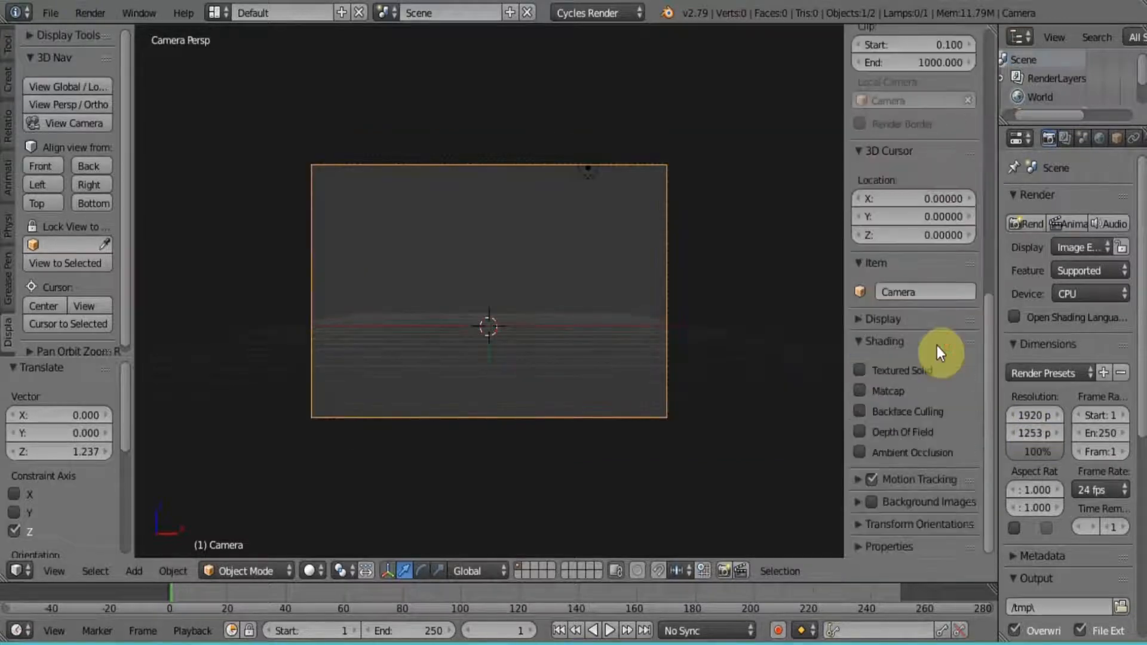
left_click(861, 509)
left_click(920, 493)
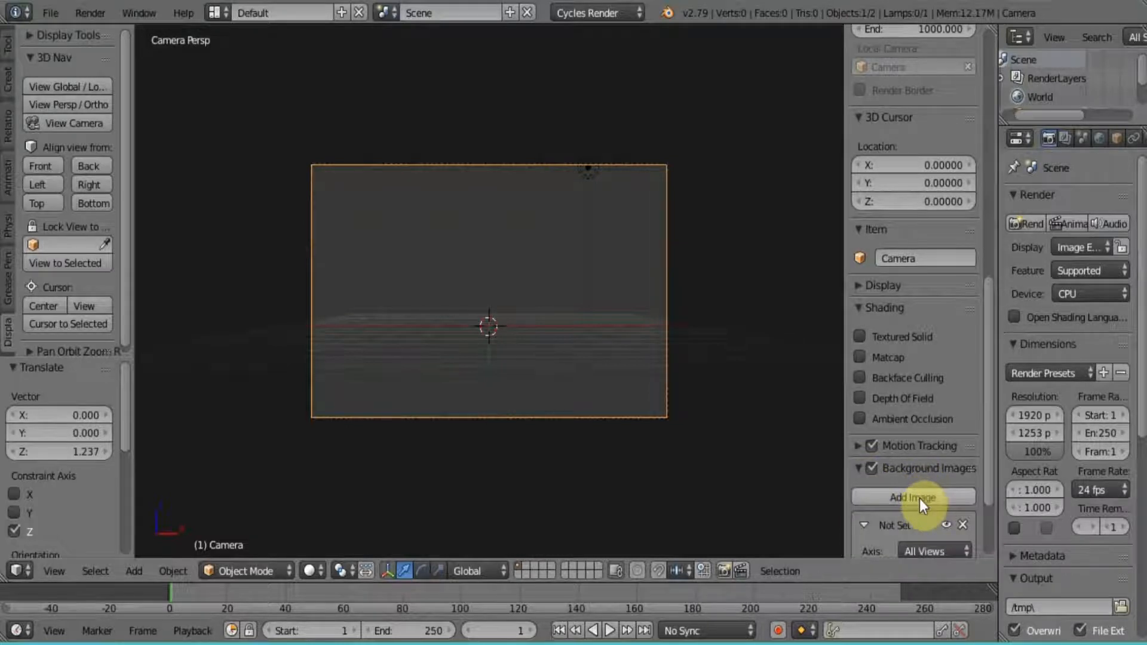
left_click_drag(990, 484, 989, 529)
left_click(914, 499)
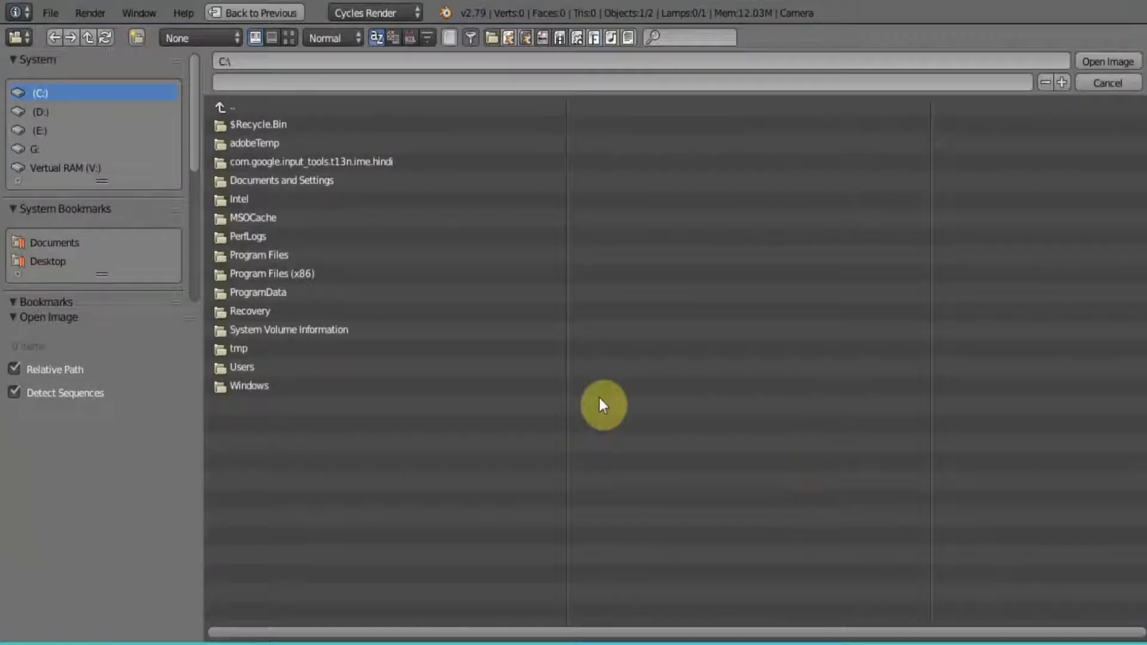
left_click_drag(195, 144, 203, 227)
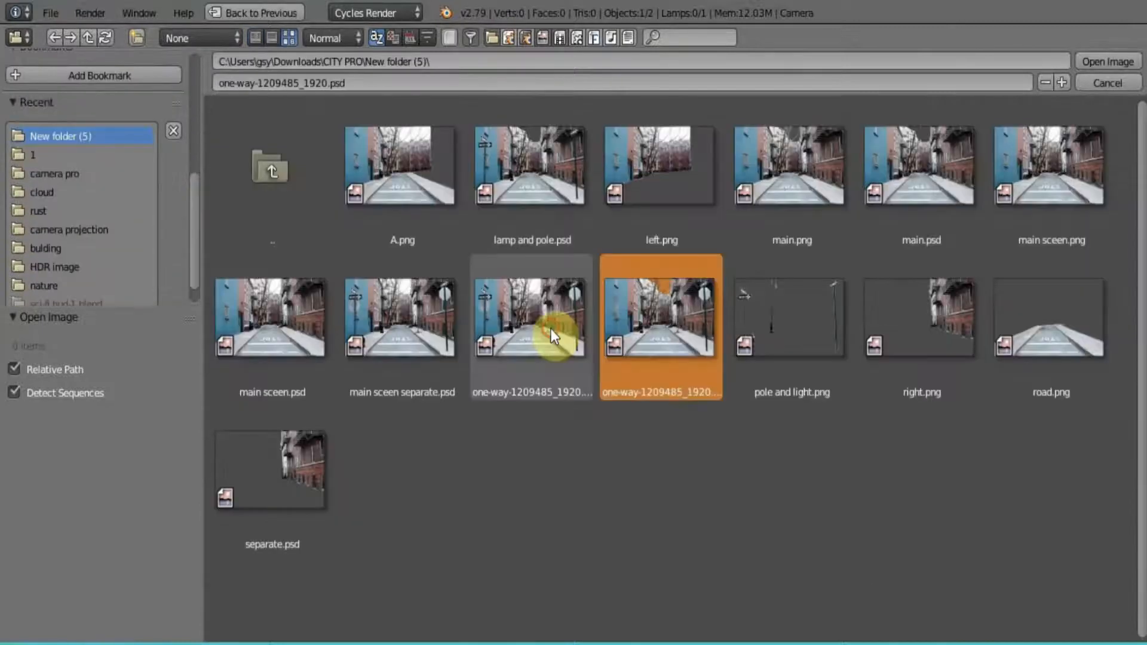
left_click(550, 329)
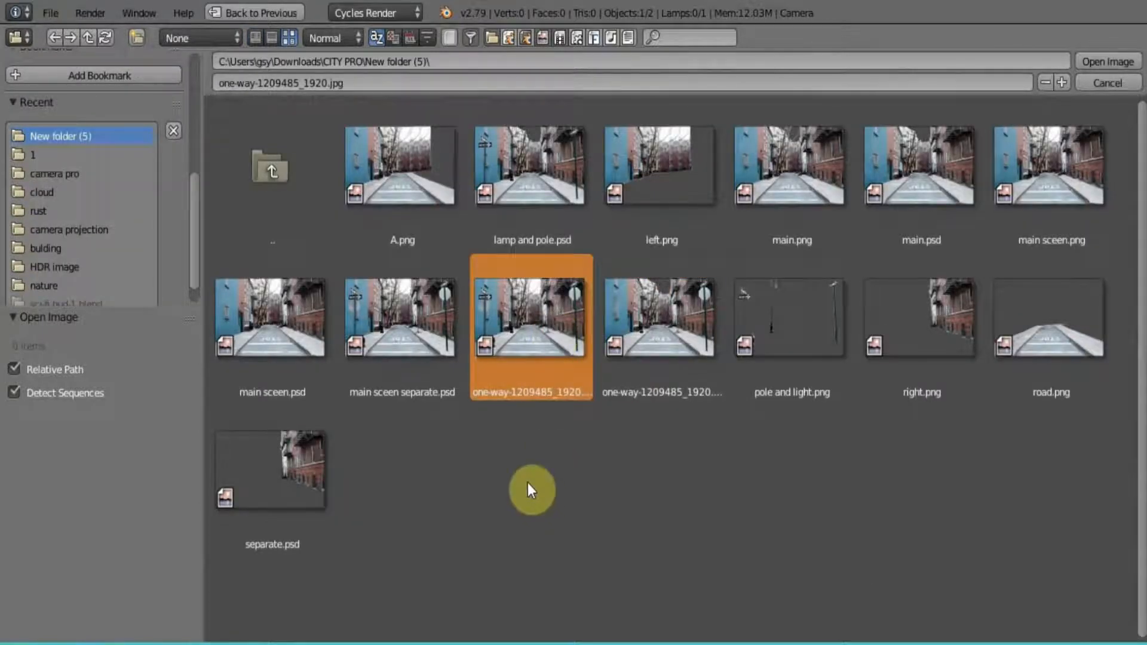
left_click(1112, 61)
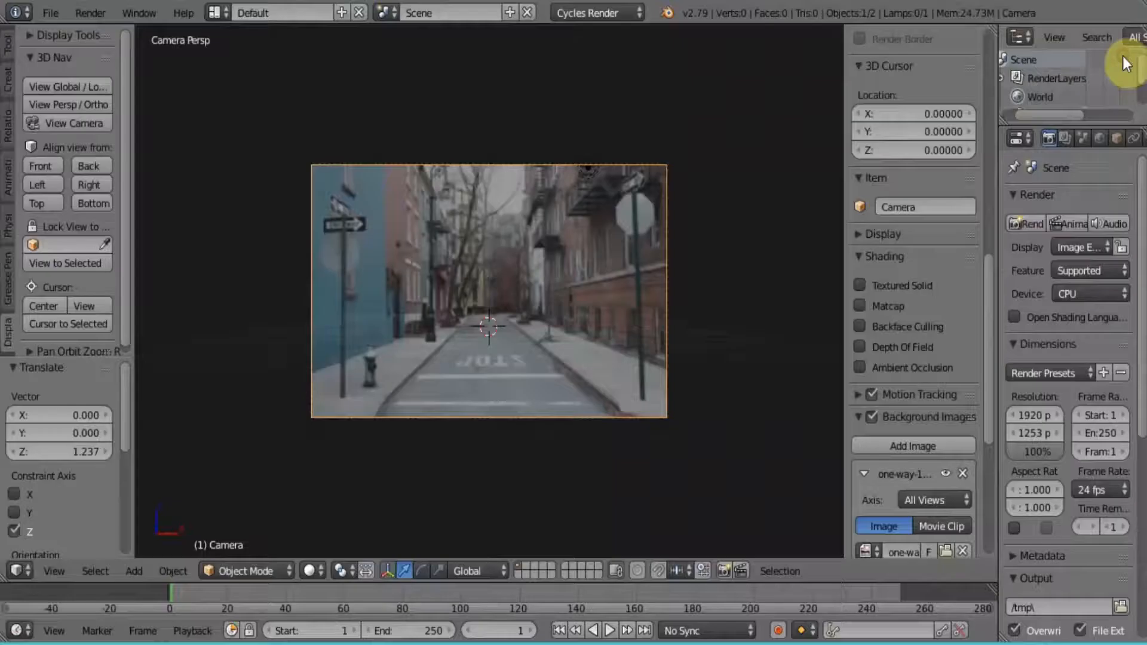
Step: Snap the 3D cursor to the center of the scene
scroll(500, 333, "up", 3)
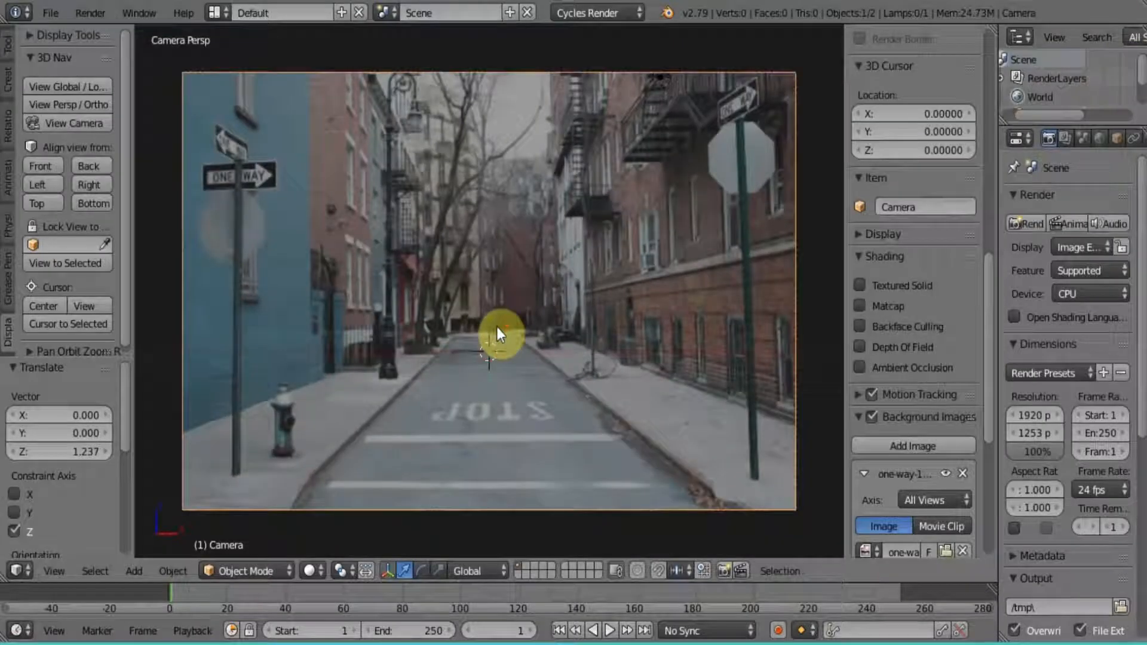
key("shift+s")
left_click(540, 377)
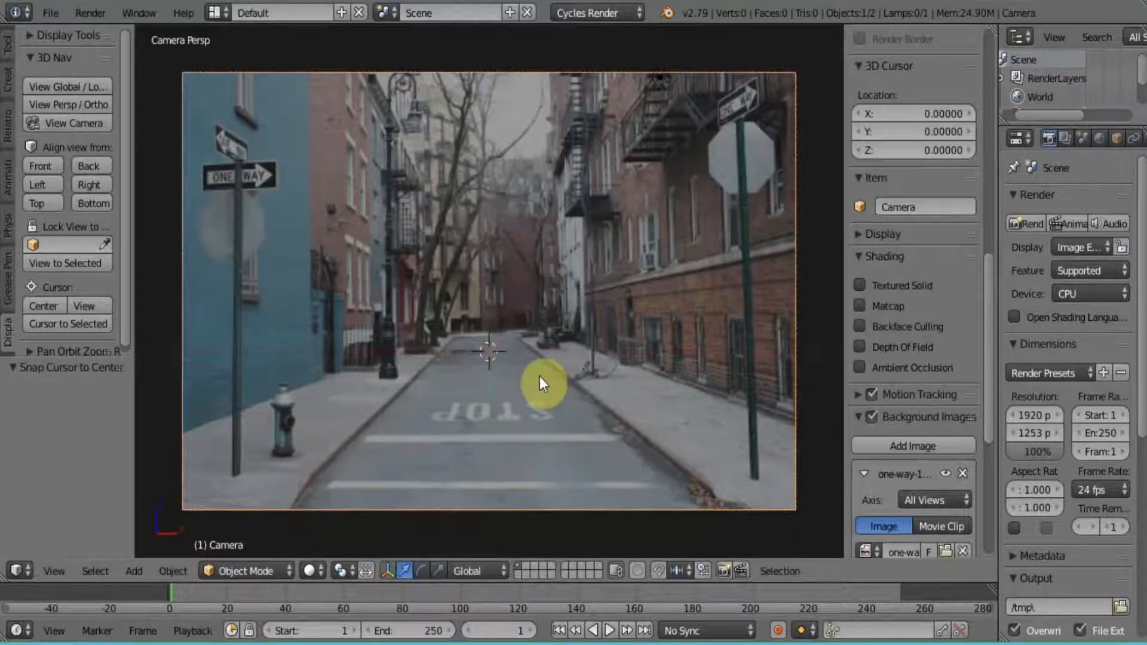
key("shift+s")
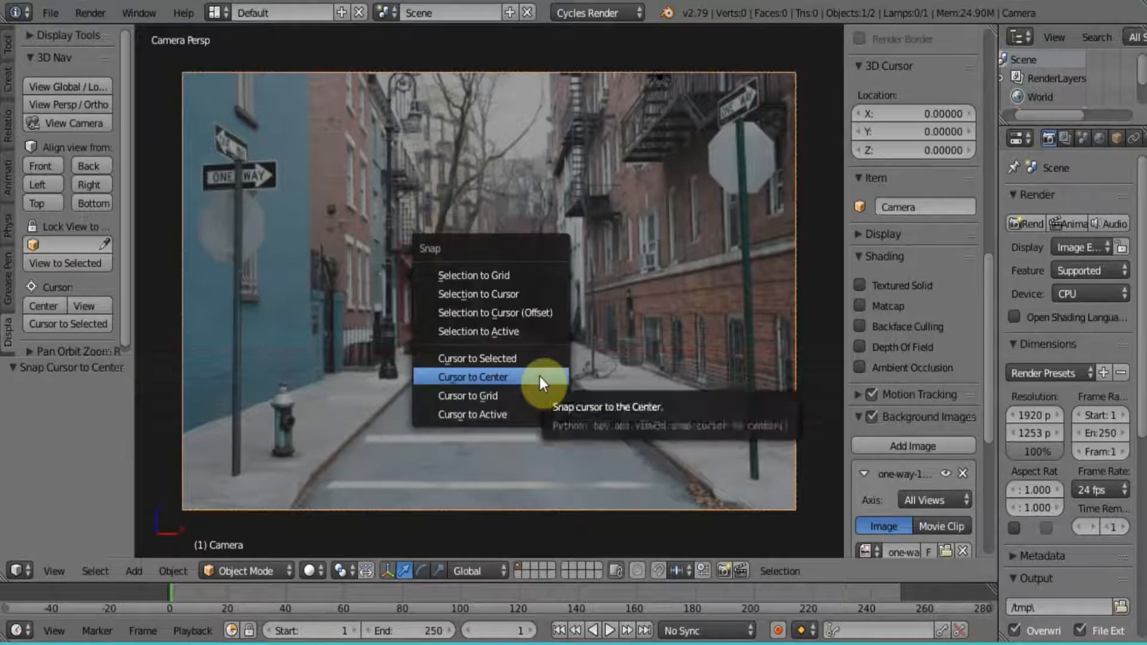
left_click(539, 376)
Step: Add a mesh plane at the 3D cursor and scale it about 11 times along the global Y axis, following the road
key("shift+a")
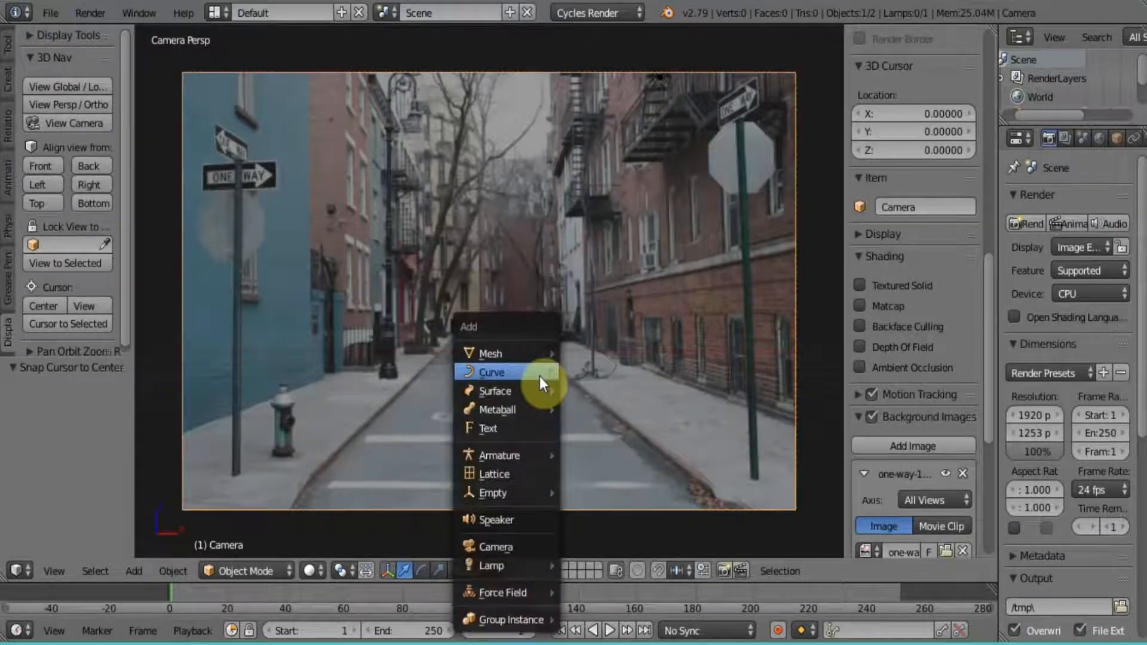
mouse_move(490, 352)
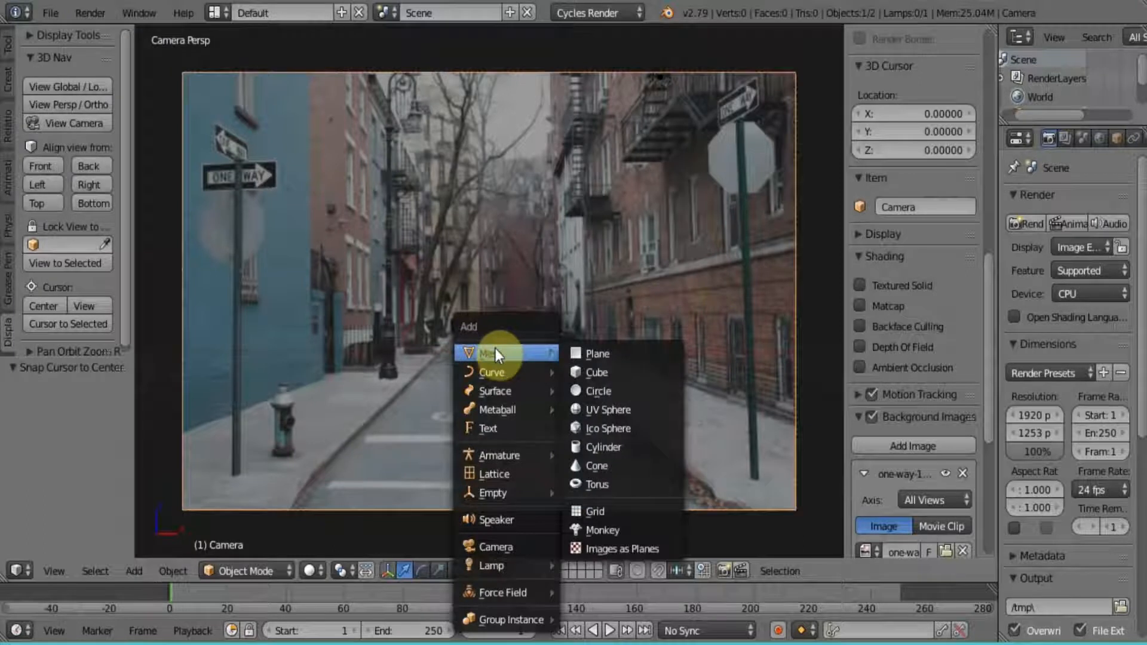
left_click(597, 356)
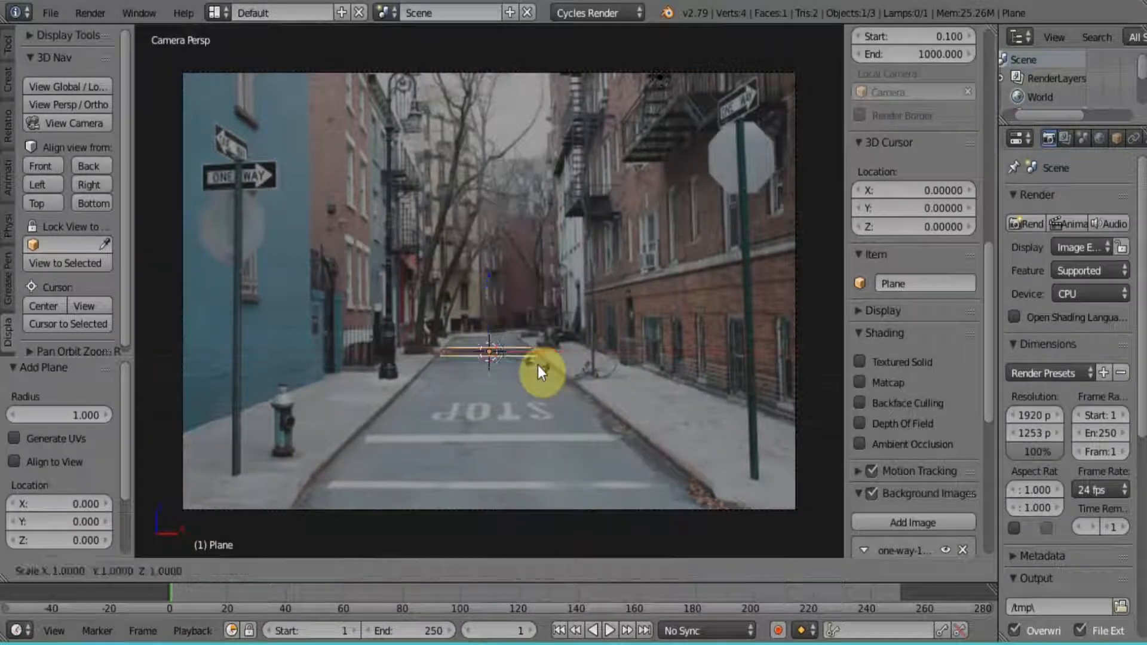
key("s")
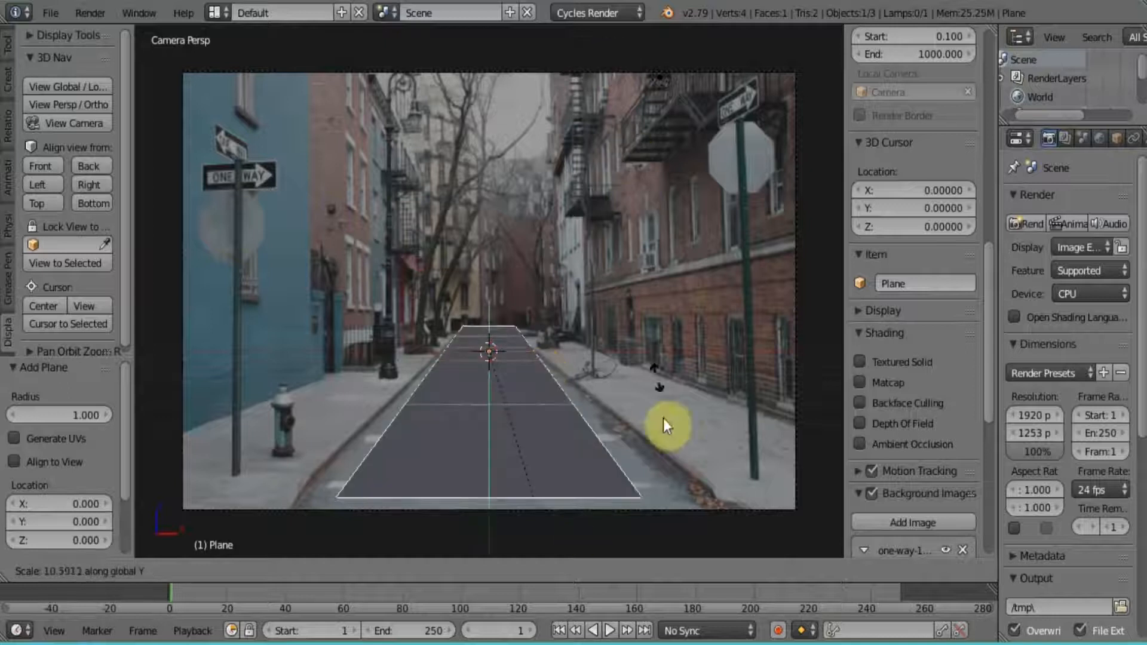
left_click(686, 367)
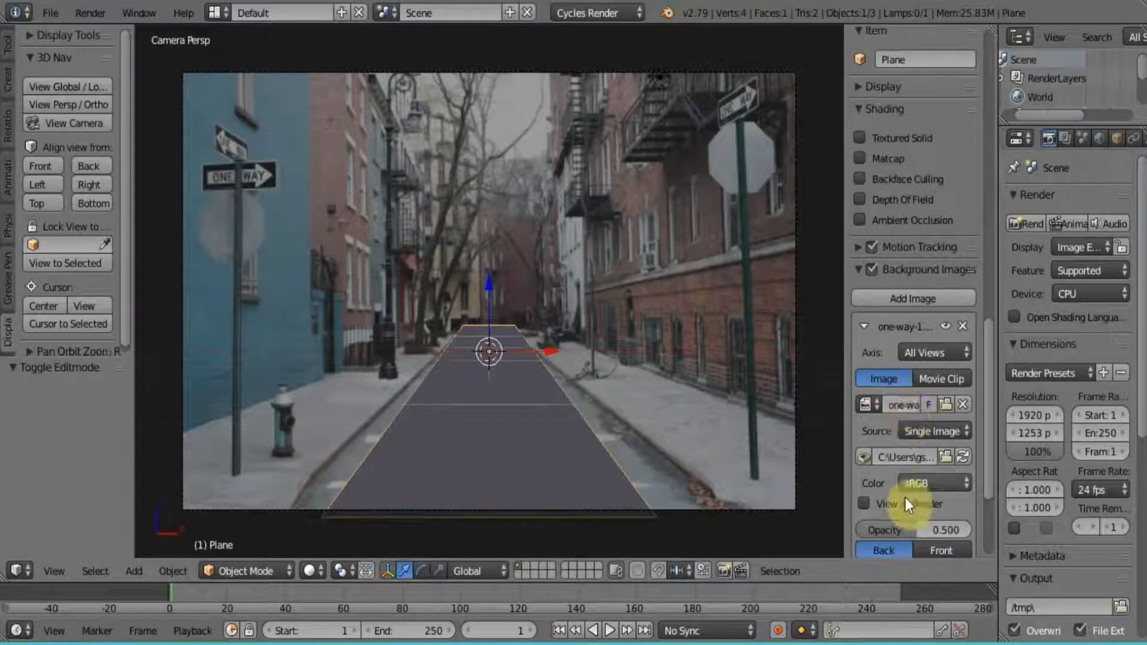
Step: Set the street background image to display in front of the geometry
scroll(942, 491, "down", 5)
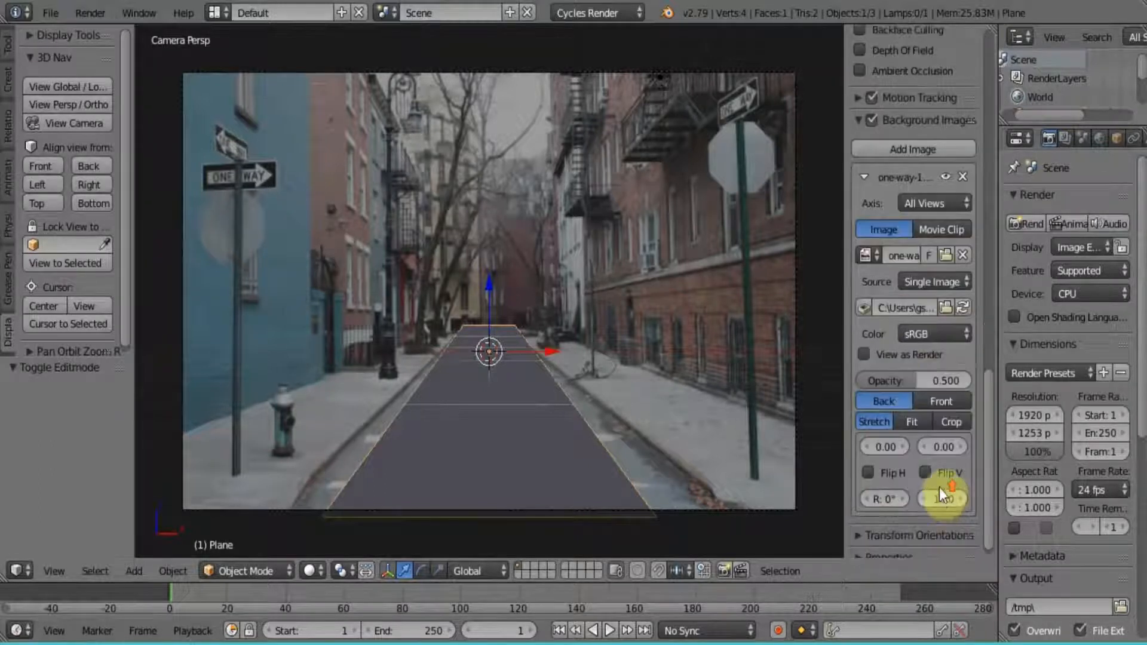
left_click(940, 401)
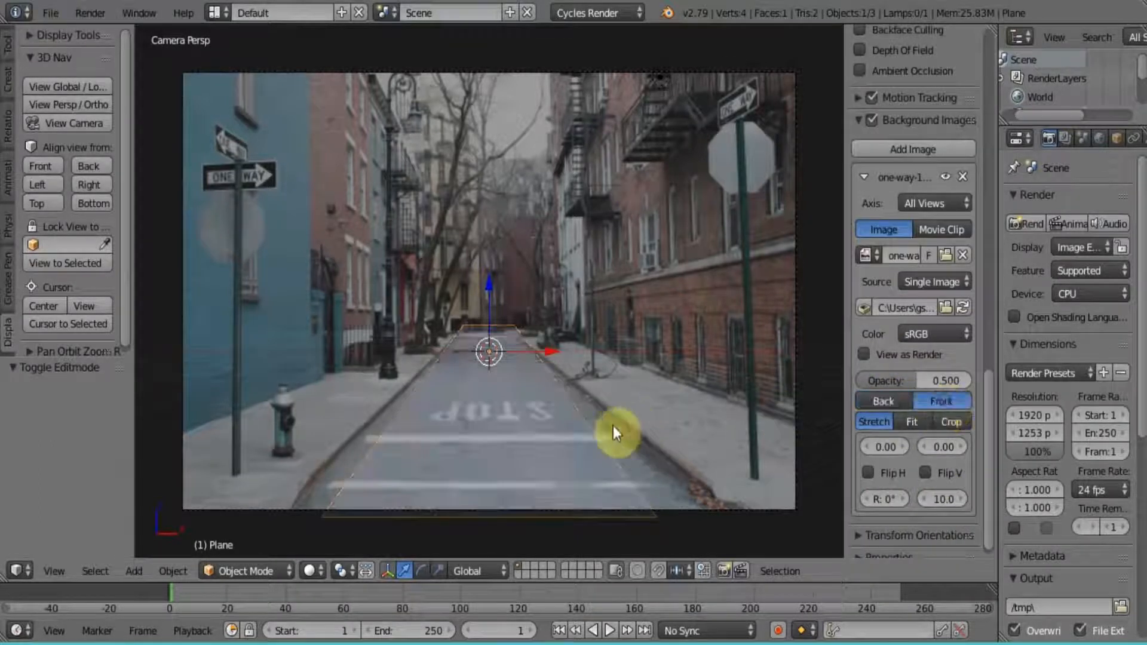
key("n")
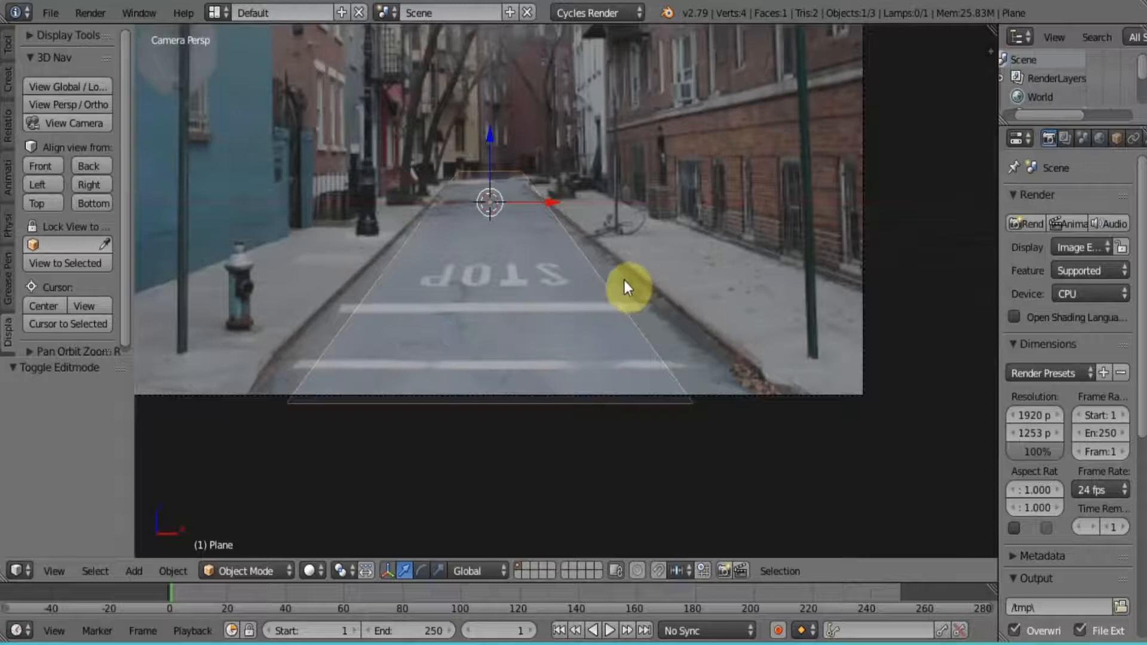
Step: In Edit Mode, move the plane's near corners outward along X to the curbs, the right by about 0.48 and the left by about 0.23
key("Tab")
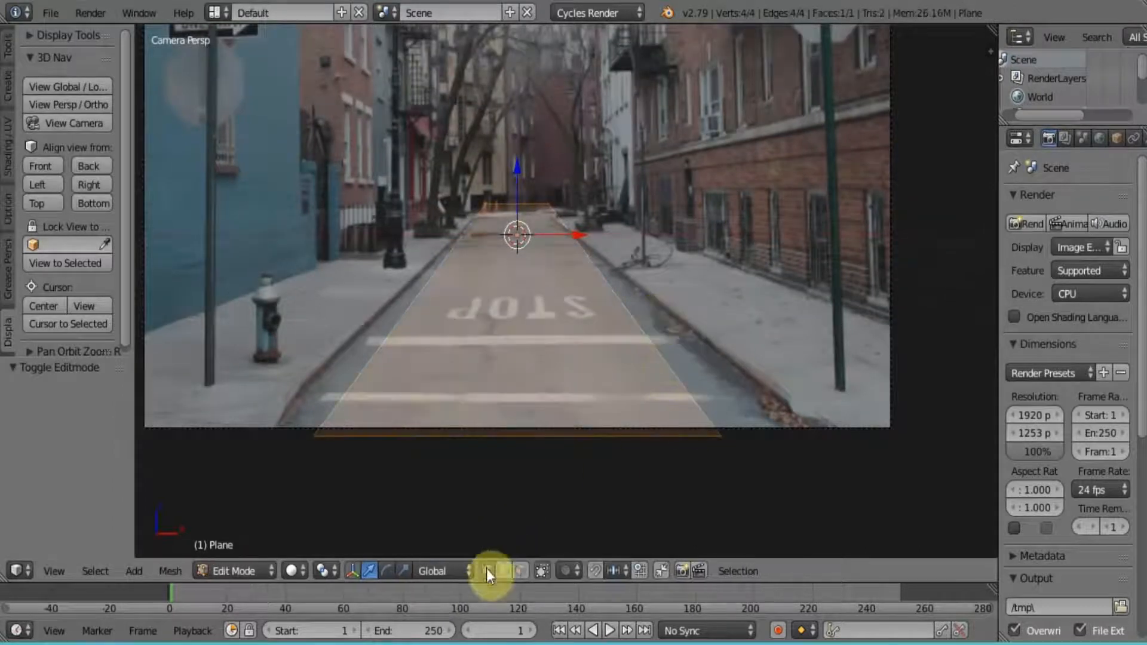
right_click(730, 437)
left_click_drag(776, 435, 873, 435)
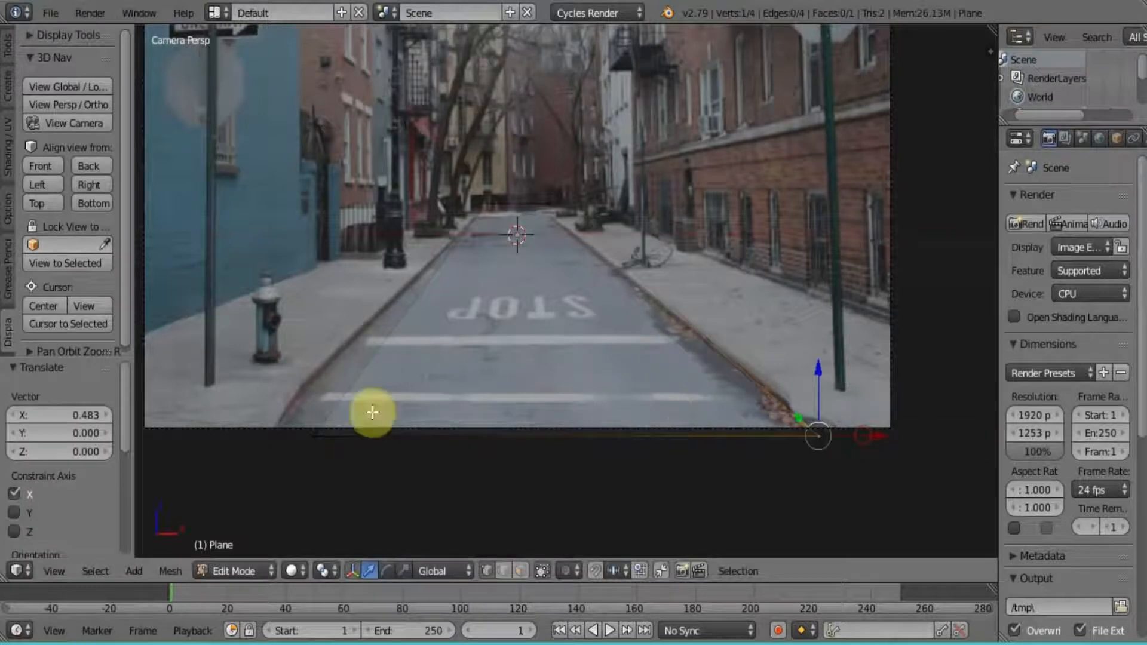
right_click(314, 433)
left_click_drag(359, 436, 326, 441)
Step: Lower the plane's far edge about 0.40 along Z and move its left corner outward about 0.32 along X to the curb
scroll(537, 203, "down", 3)
scroll(559, 242, "up", 4)
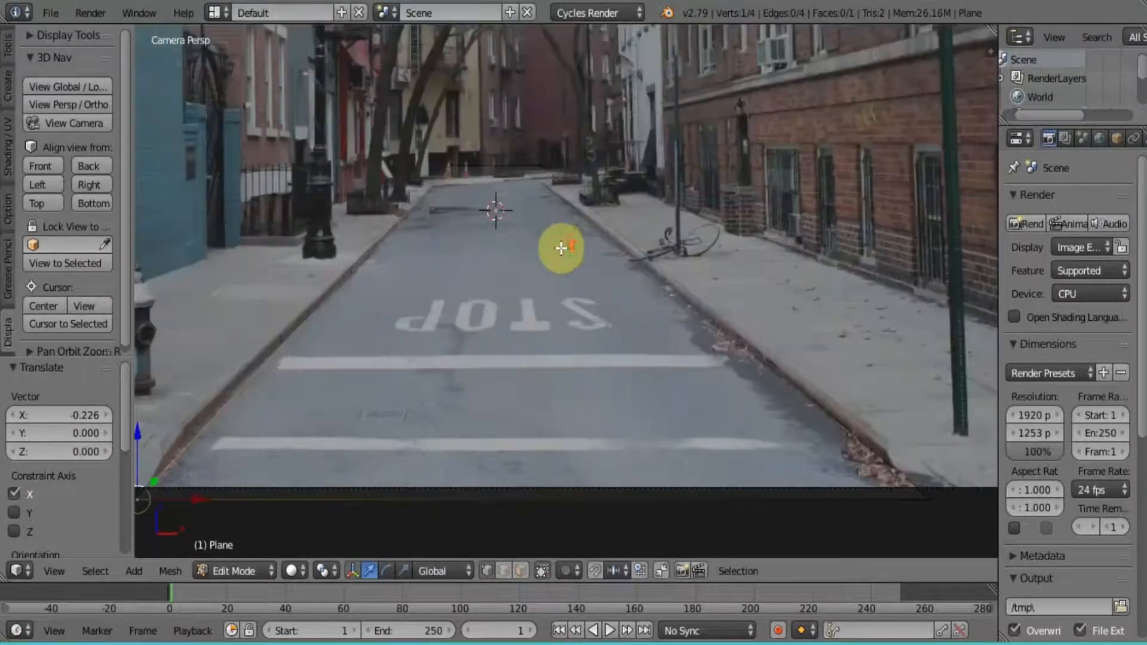
right_click(540, 163)
right_click(449, 168, "shift")
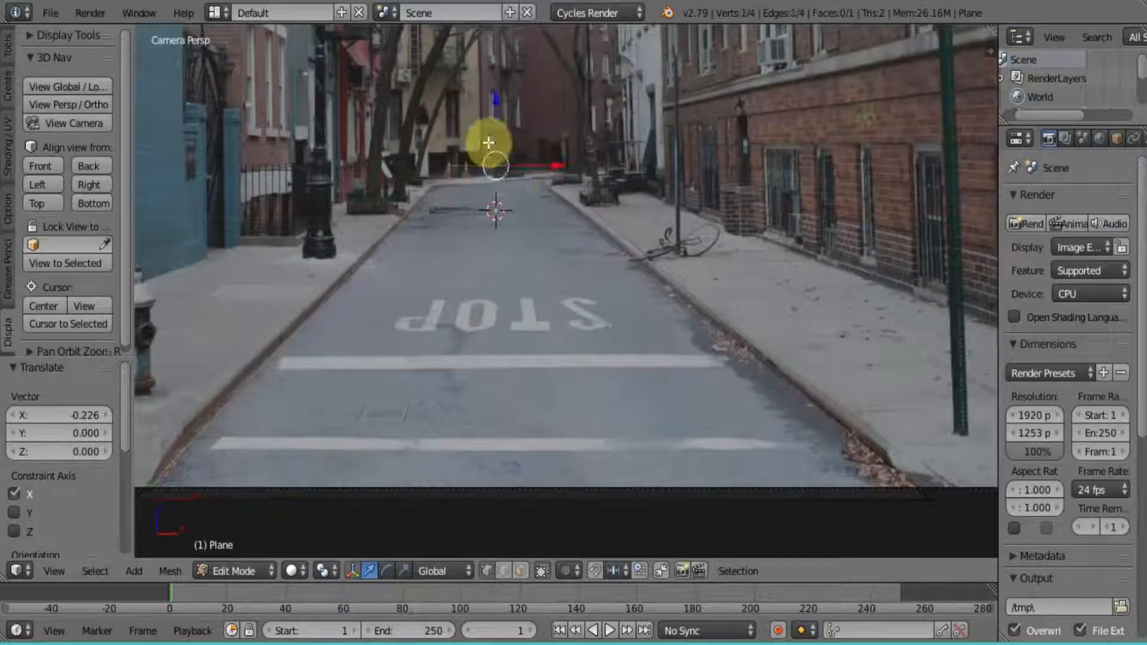
key("g")
key("x")
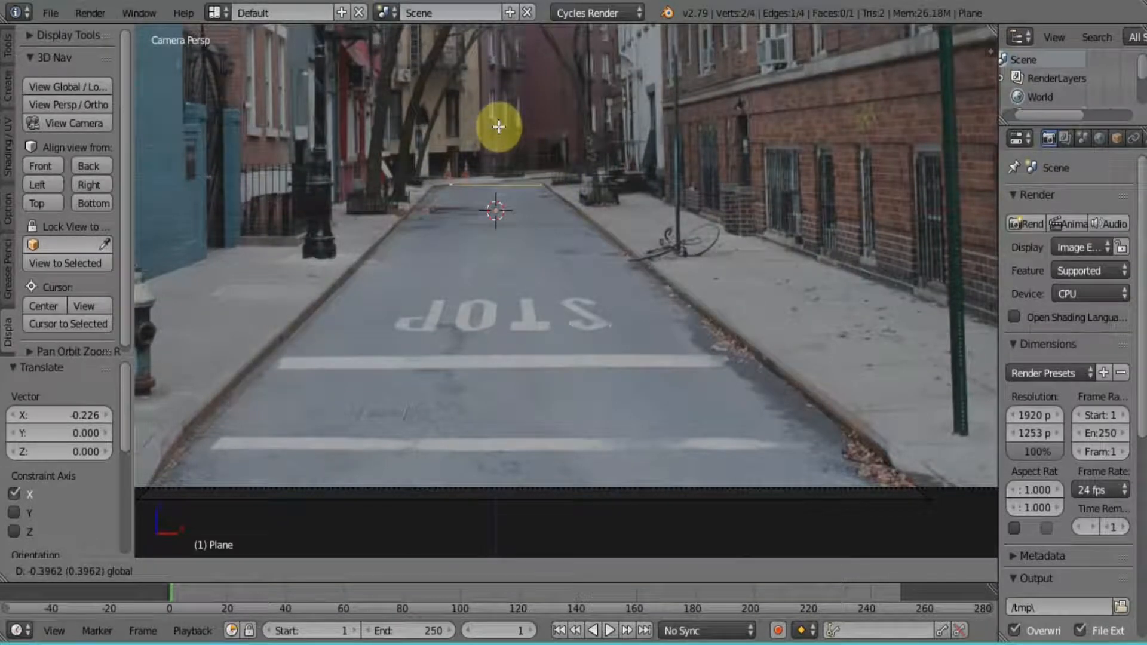
left_click_drag(499, 127, 498, 127)
right_click(452, 182)
left_click_drag(506, 185, 487, 188)
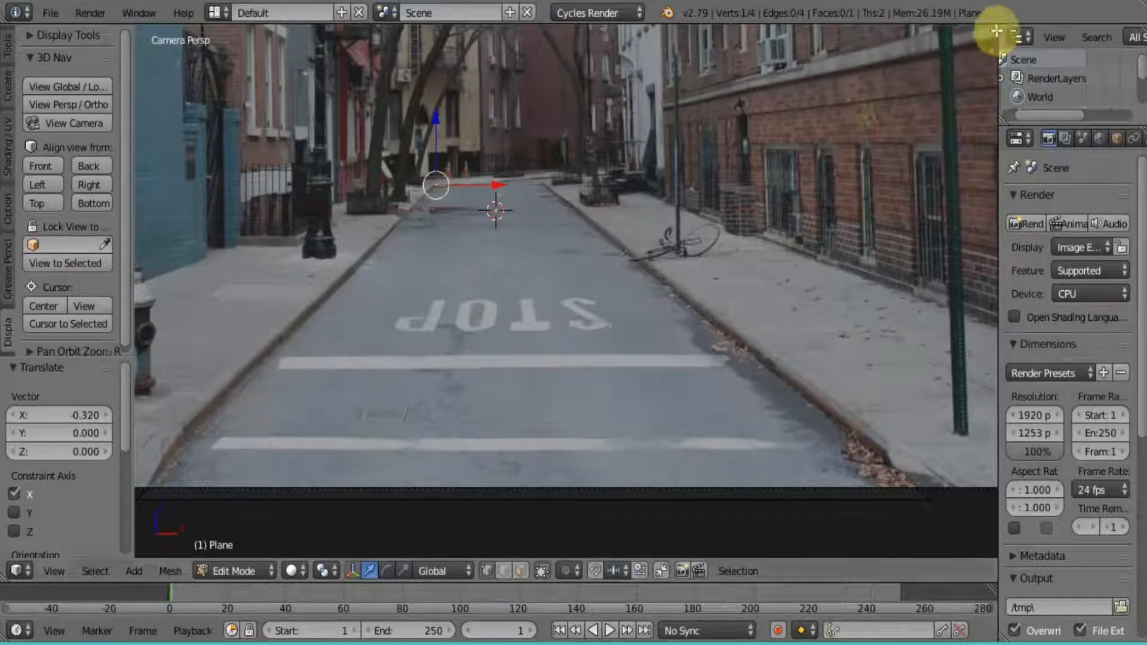
Step: Split the 3D view into two side-by-side viewports, hide their tool shelves, and orbit the second one to an angled view of the road plane
left_click_drag(996, 34, 619, 118)
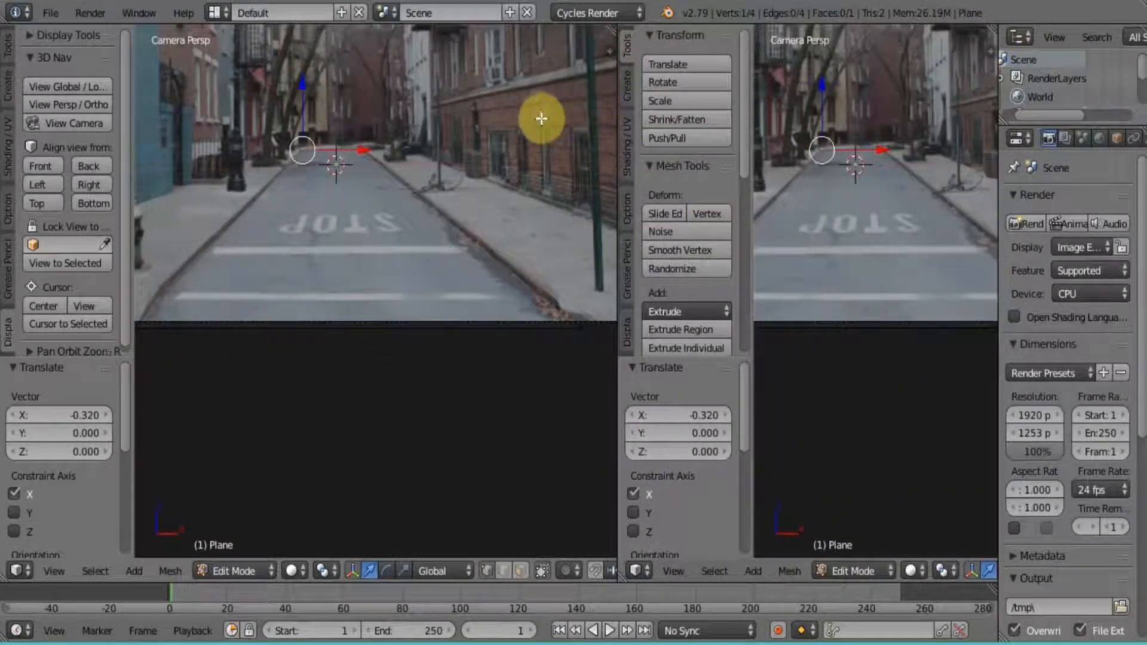
middle_click_drag(533, 115, 532, 298, "shift")
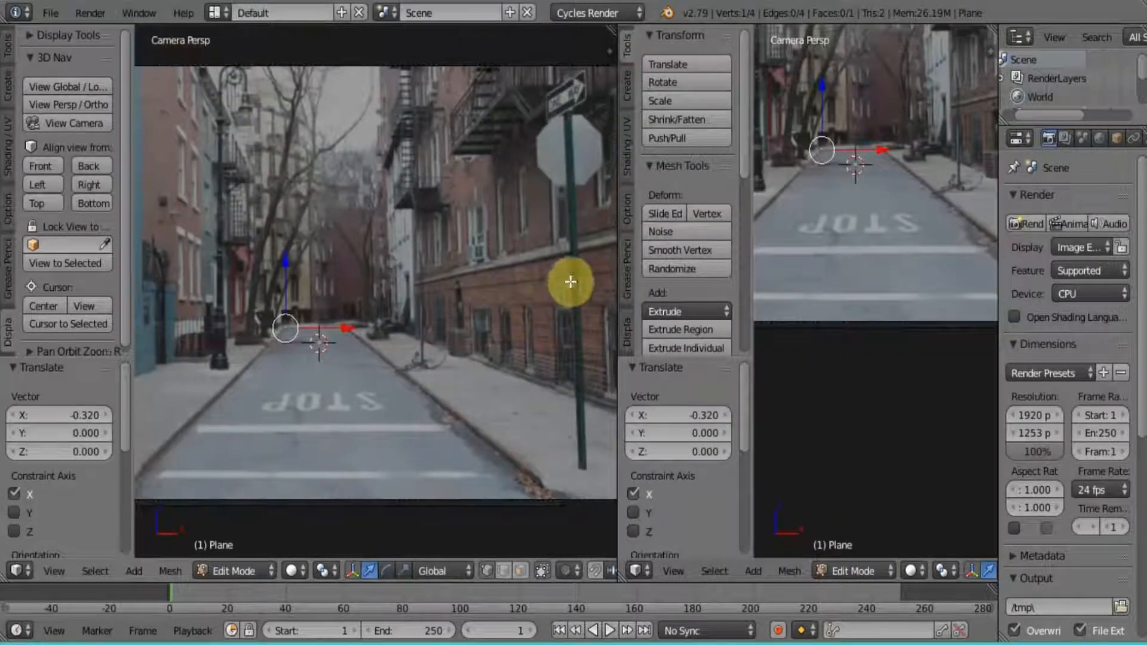
key("t")
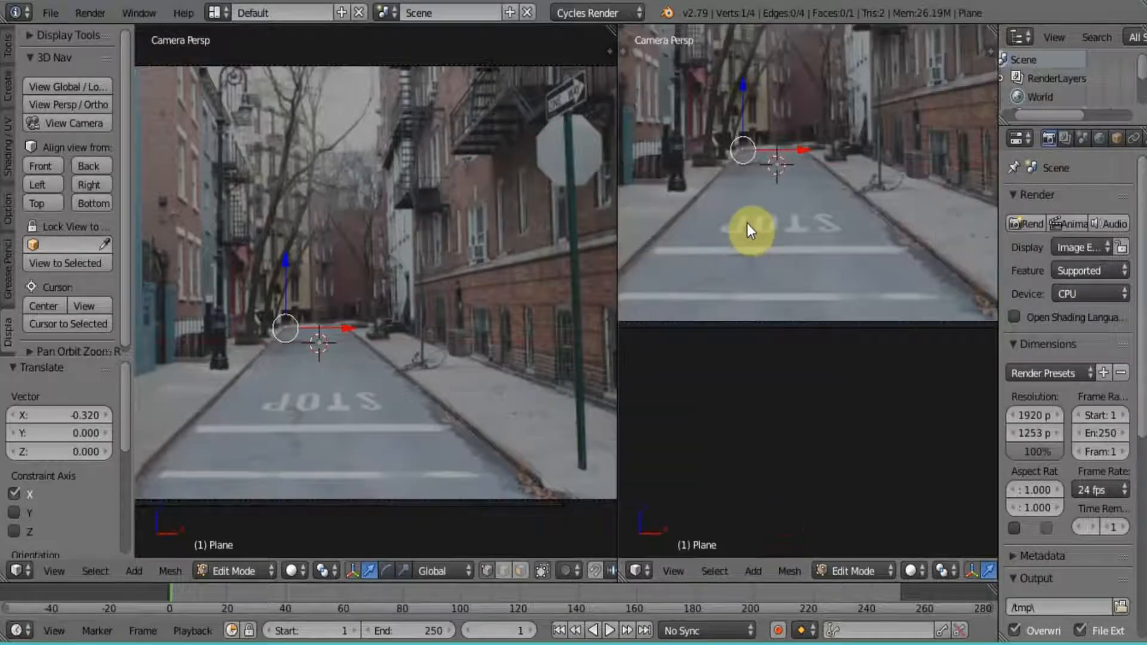
key("t")
middle_click_drag(896, 179, 695, 332)
scroll(799, 345, "up", 2)
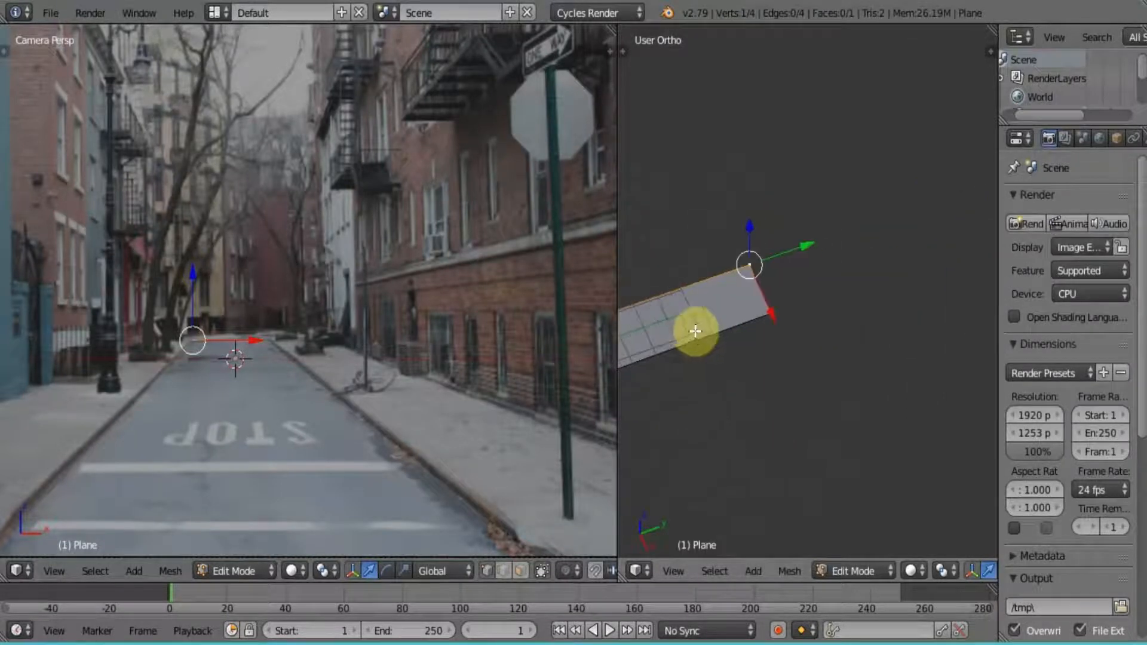
Step: Extrude the road plane's far edge into a first bend segment, rotate the new edge, and adjust its outer corner
scroll(219, 352, "up", 3)
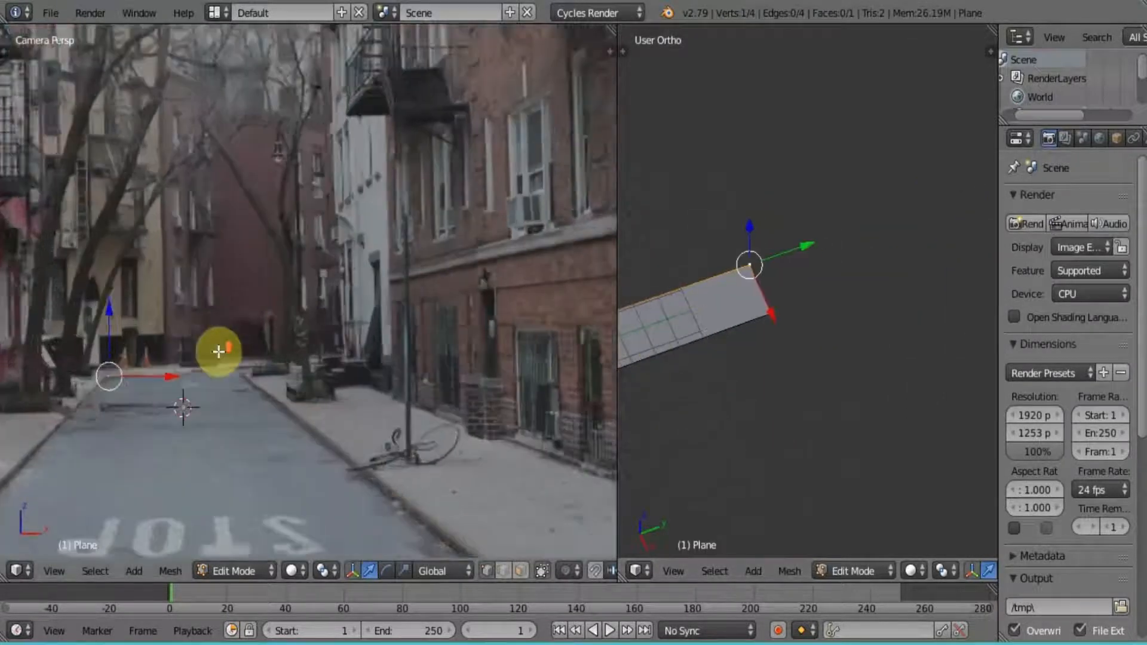
scroll(219, 351, "up", 1)
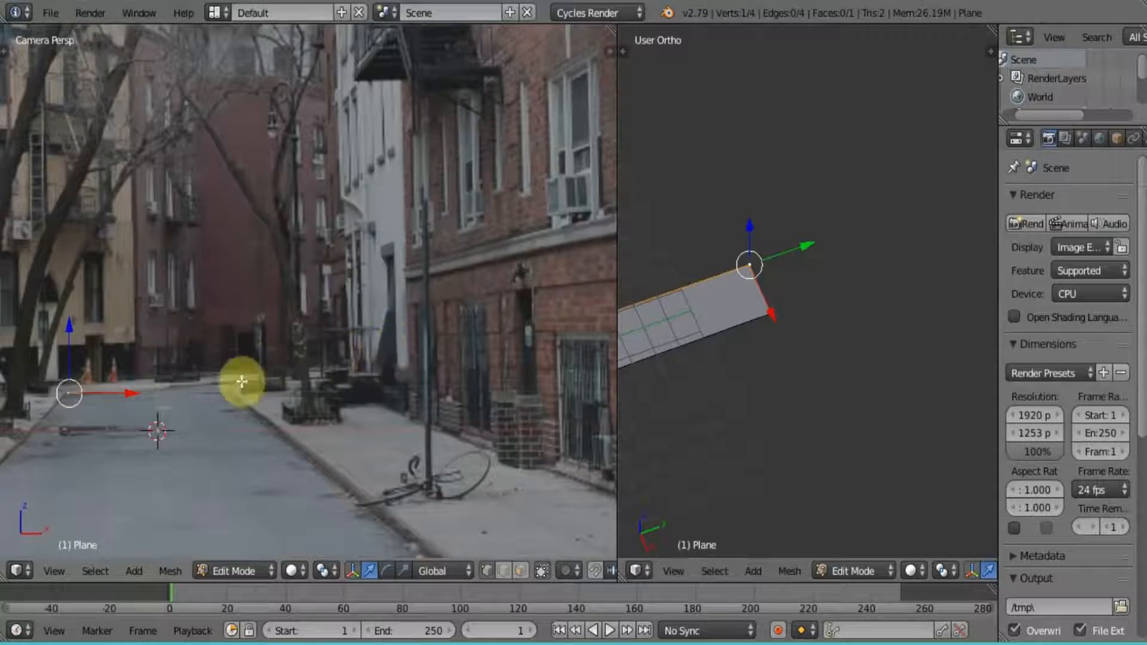
right_click(781, 317, "shift")
key("e")
left_click(824, 269)
key("r")
left_click(830, 297)
right_click(795, 263)
key("g")
left_click(842, 259)
Step: Extrude the end edge of the road strip into two more segments, continuing the bend to the right
right_click(803, 305, "shift")
key("e")
left_click(840, 332)
left_click_drag(841, 315, 856, 309)
right_click(836, 297)
right_click(823, 336, "shift")
key("e")
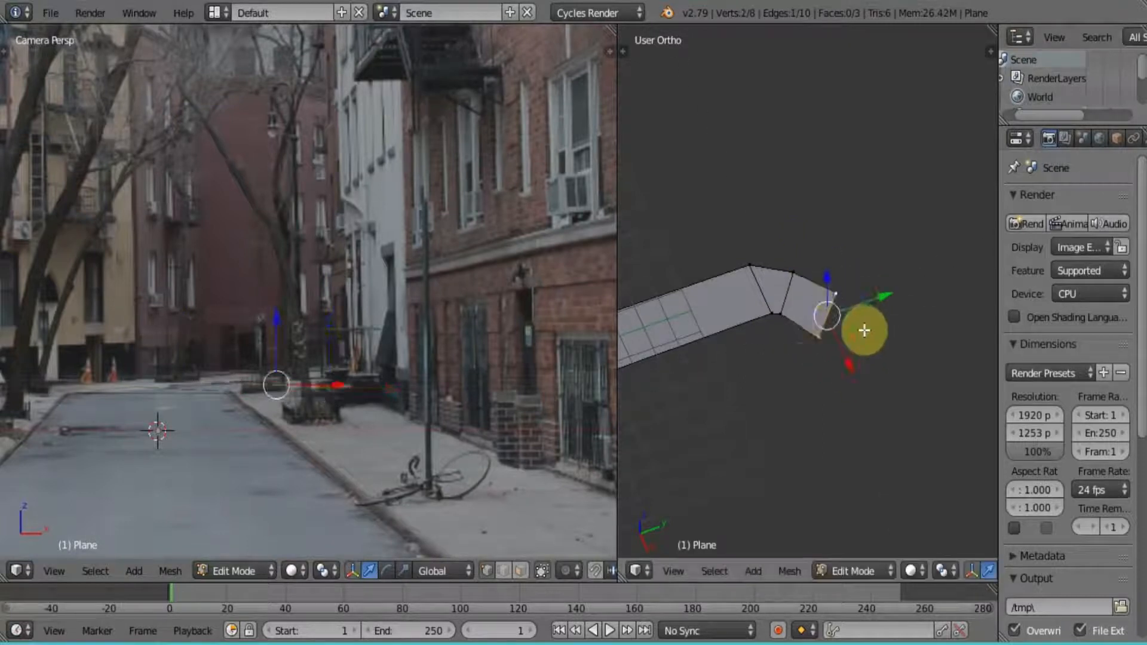
left_click(909, 349)
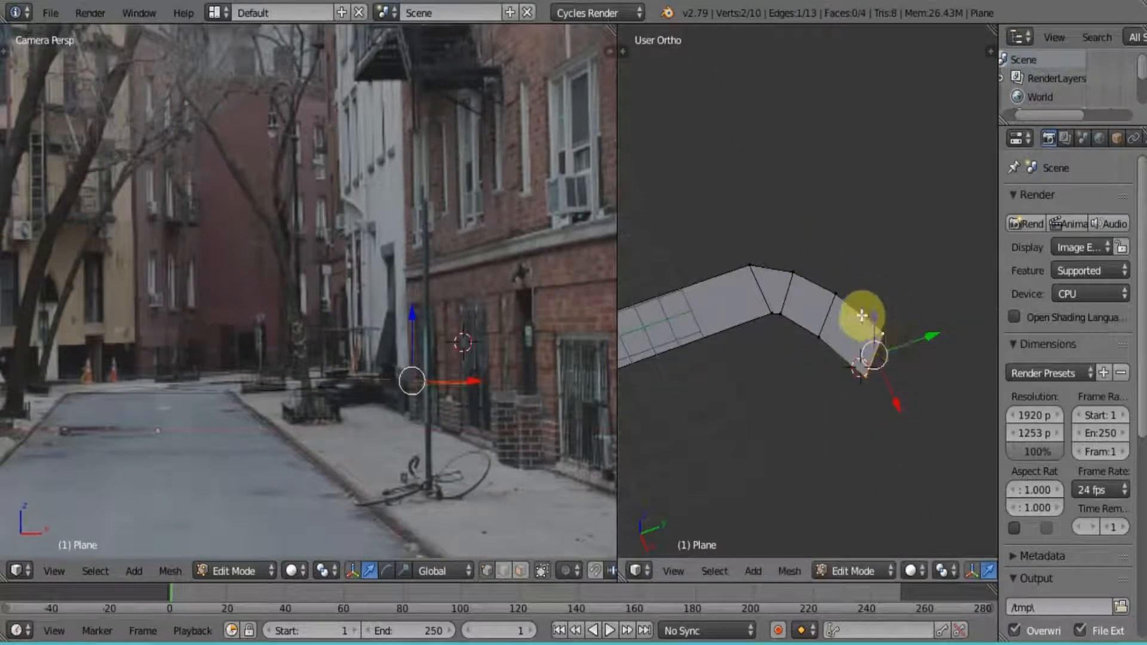
Step: Extrude the road strip's left edge loop in place and raise the new edge slightly along Z to form the curb
right_click(860, 314, "alt")
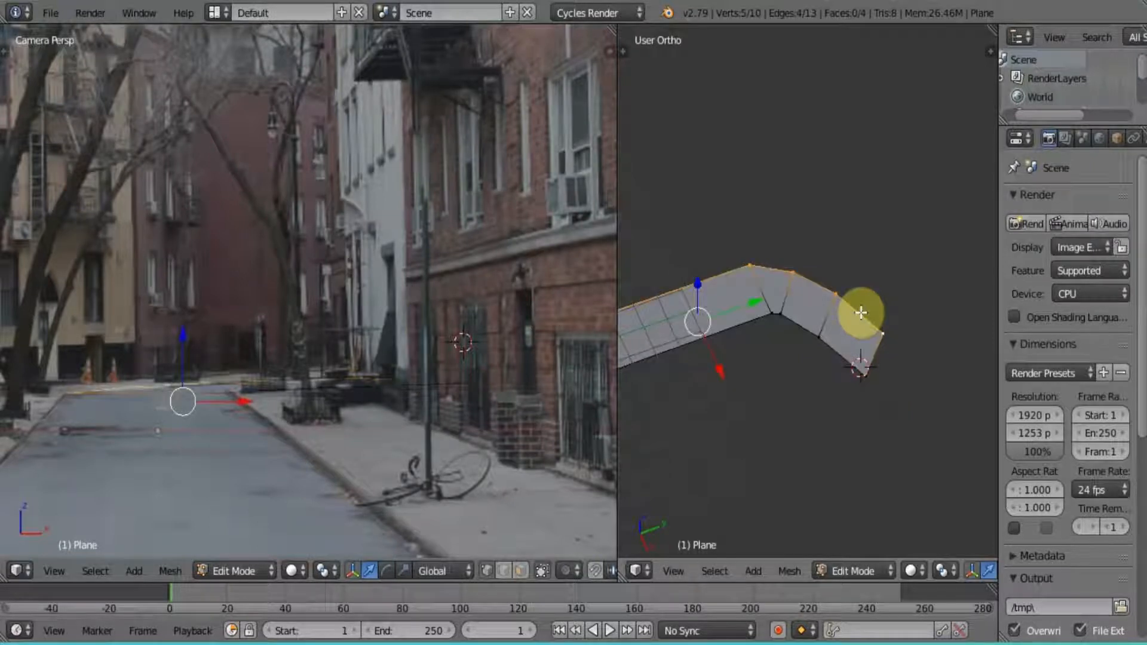
scroll(224, 383, "down", 5)
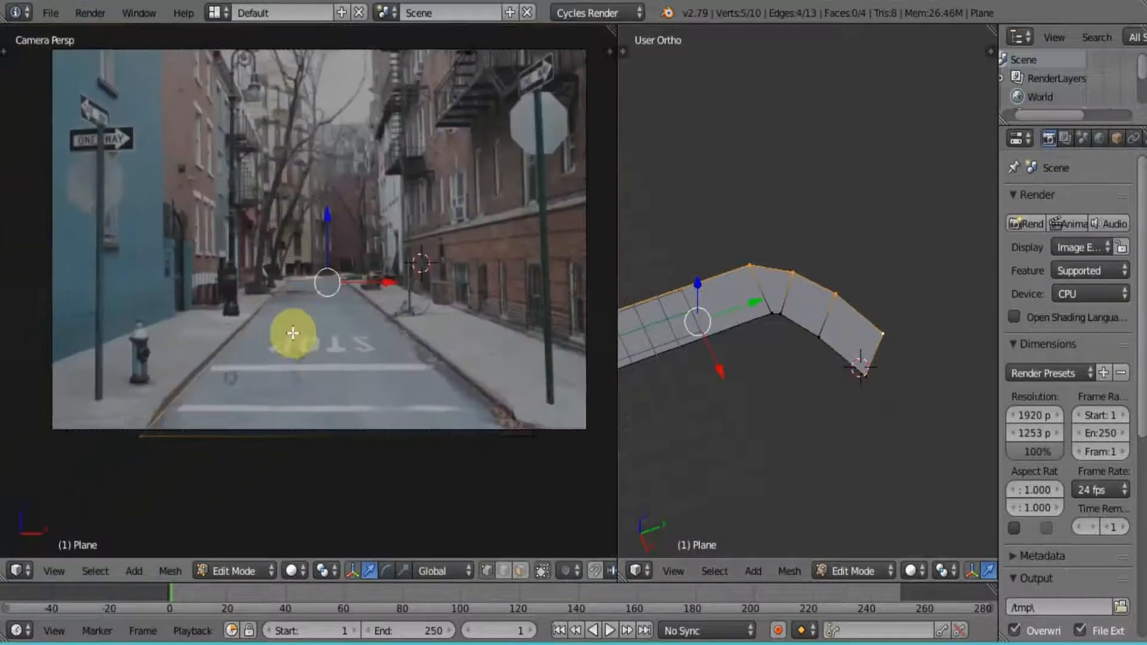
scroll(247, 392, "up", 5)
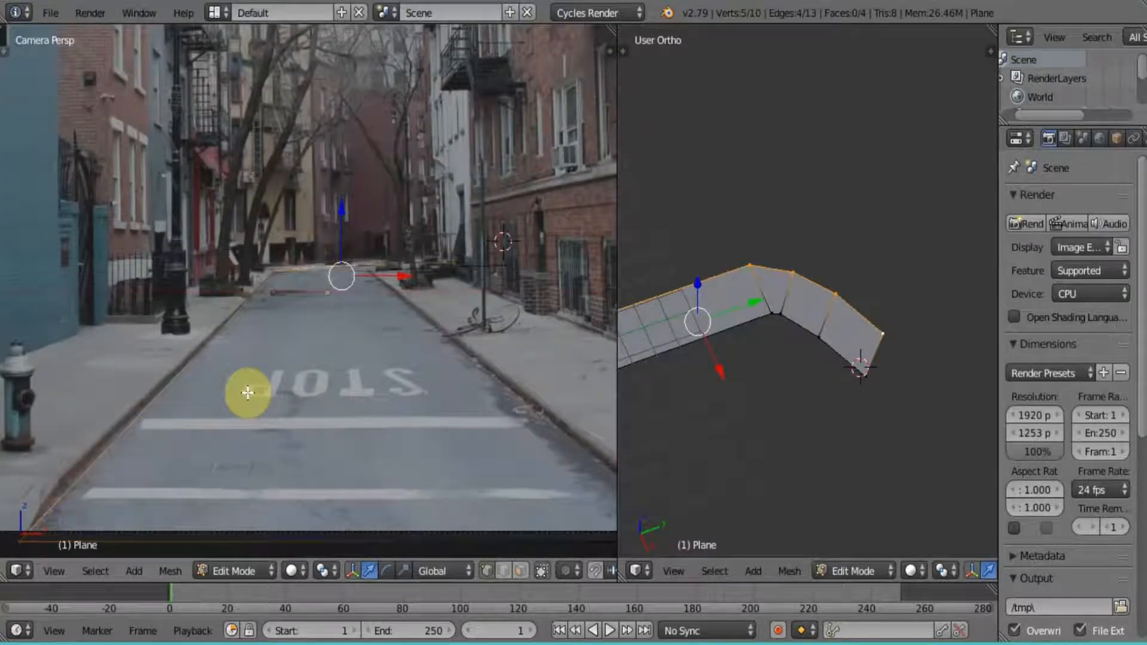
key("e")
right_click(244, 391)
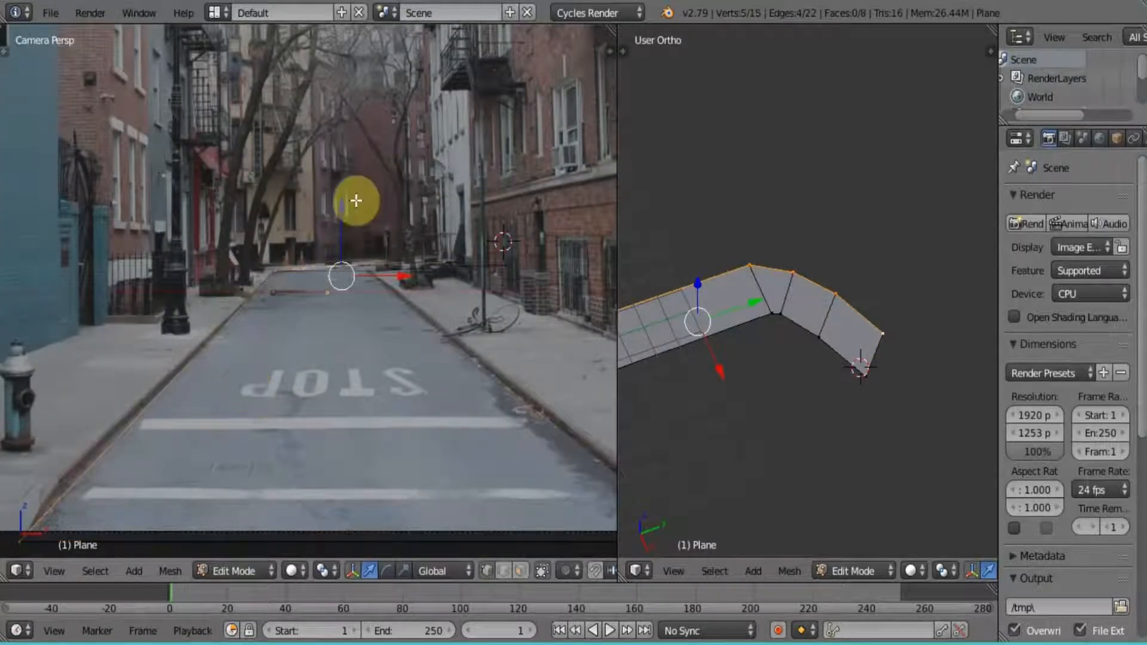
left_click_drag(345, 211, 346, 205)
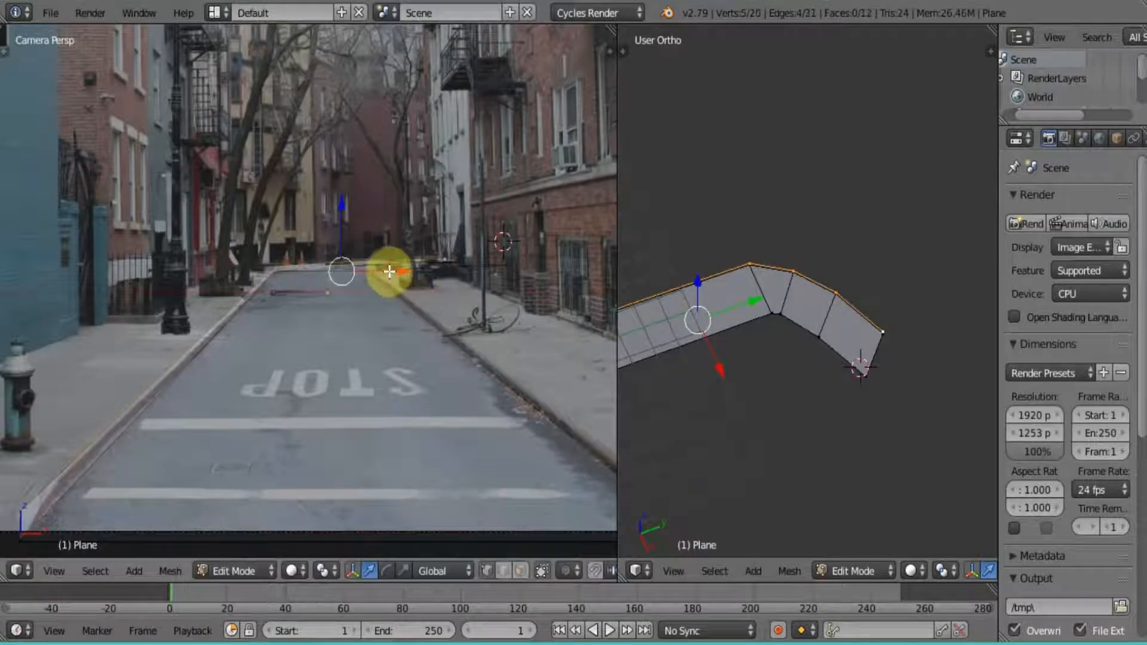
Step: Extrude the raised left curb edge outward about 1.43 along X to form the left sidewalk
key("e")
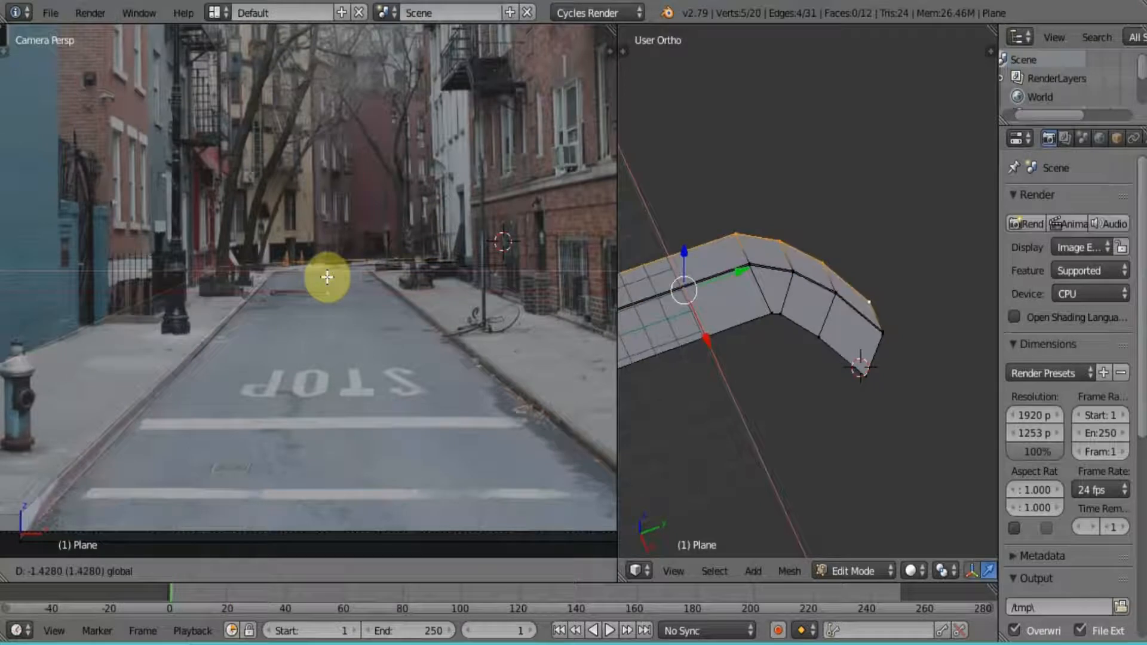
left_click(327, 277)
middle_click_drag(281, 340, 529, 308, "shift")
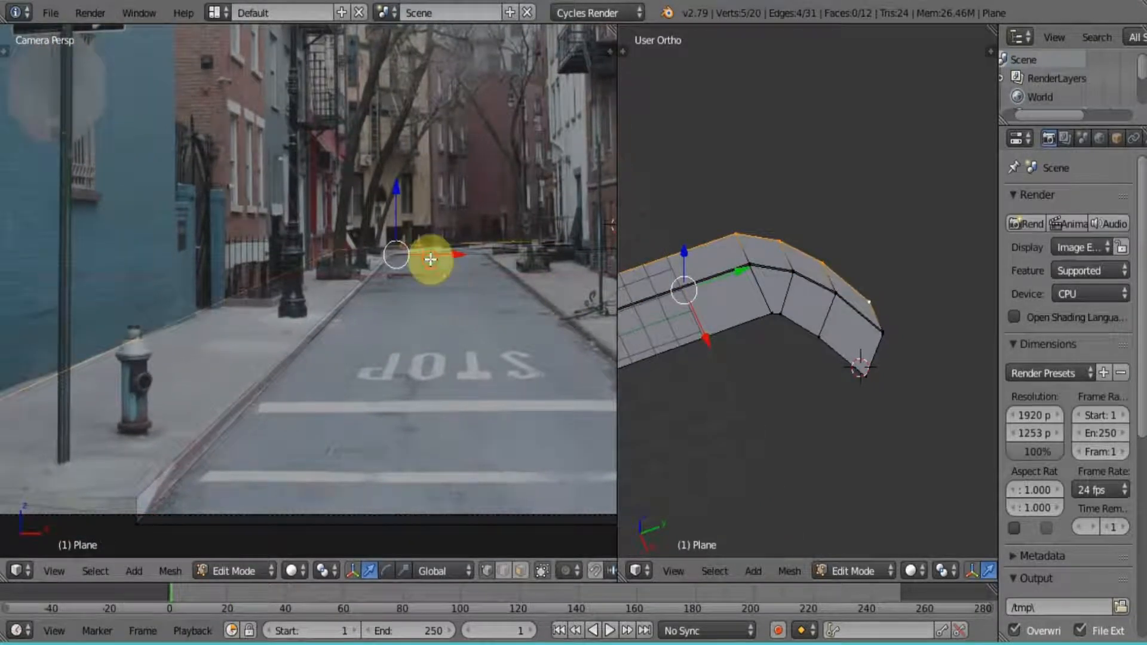
Step: Deselect the near-end vertex of the left sidewalk's outer edge and move the remaining vertices about 0.72 along Y past the bend
scroll(823, 299, "down", 7)
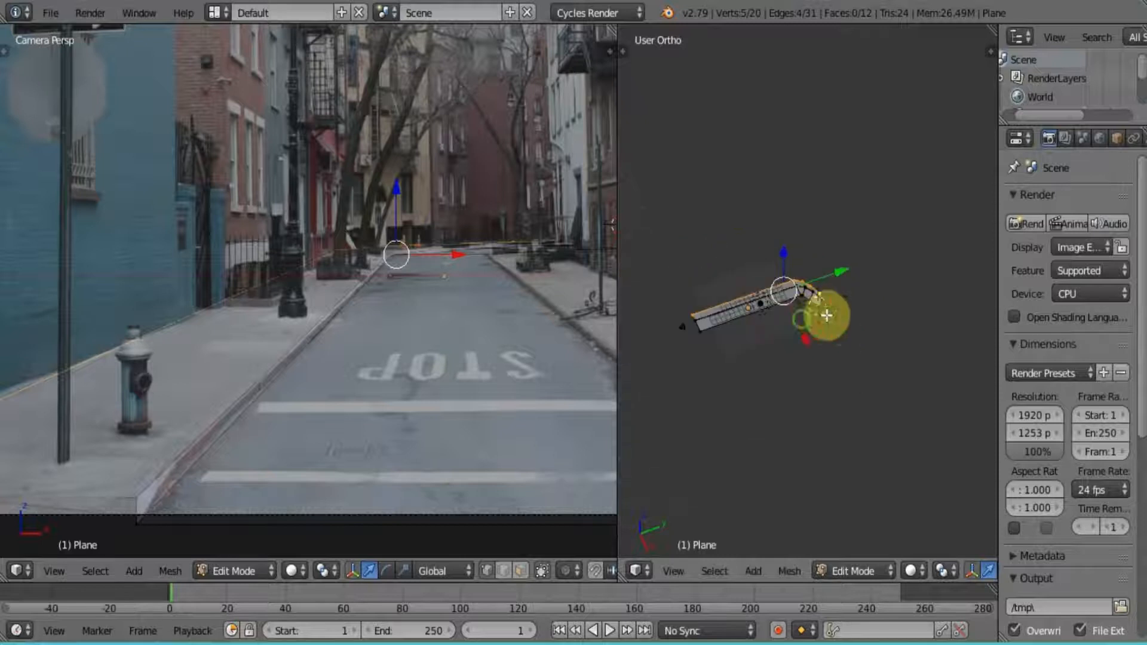
scroll(826, 315, "up", 5)
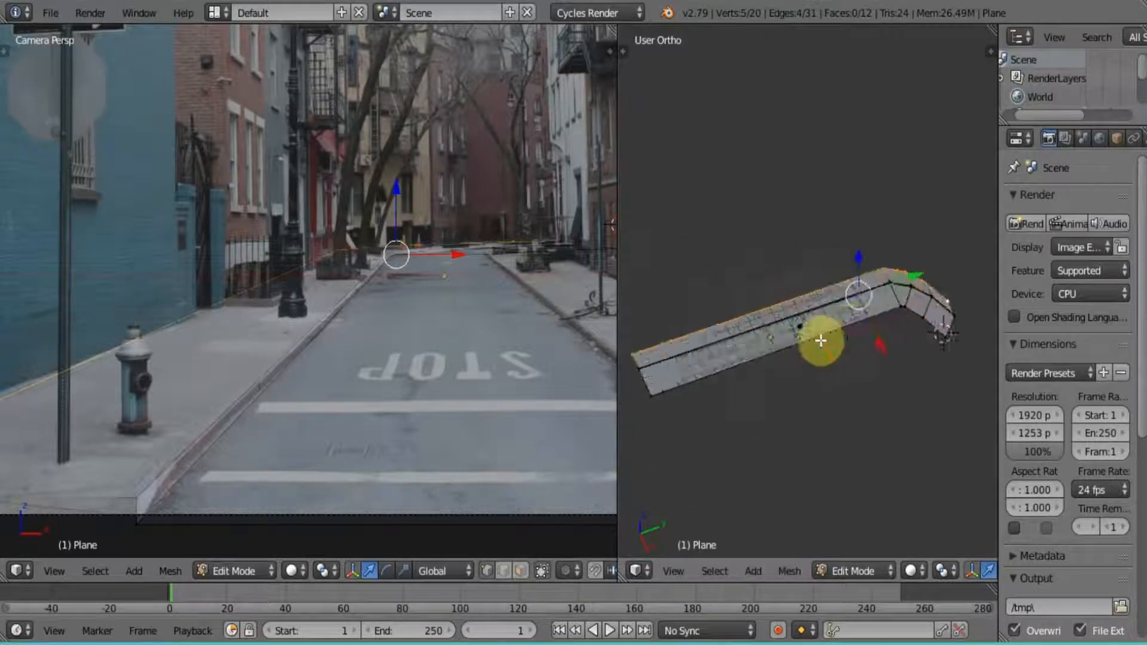
key("b")
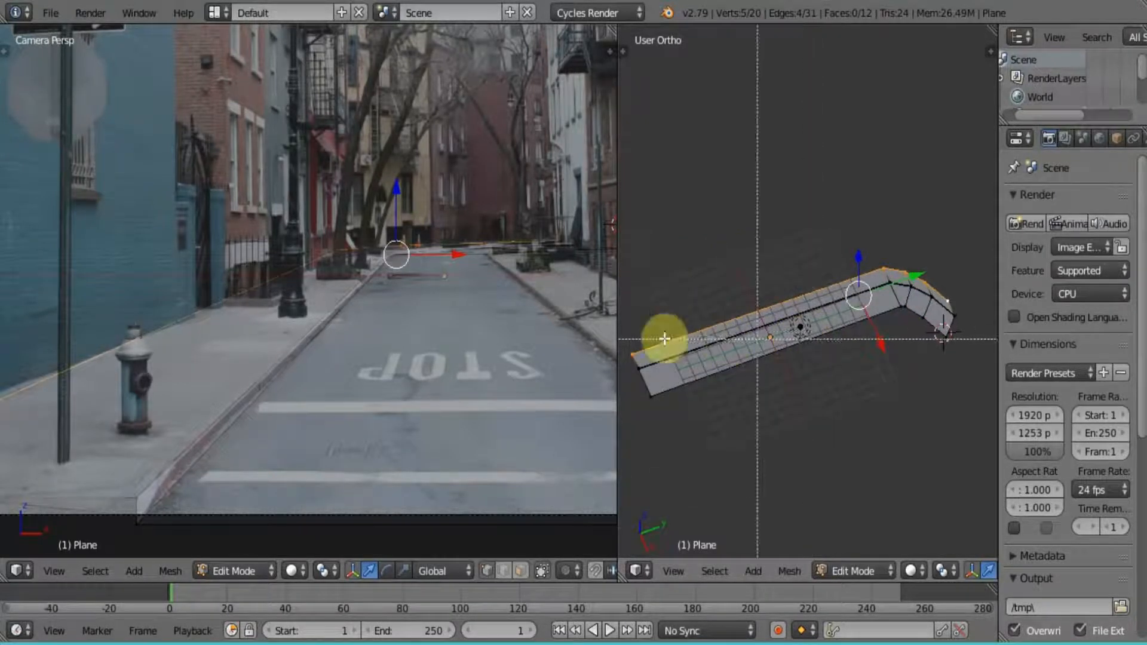
left_click_drag(623, 325, 664, 365)
middle_click_drag(665, 366, 769, 432)
middle_click_drag(850, 391, 752, 424, "shift")
scroll(871, 293, "down", 1)
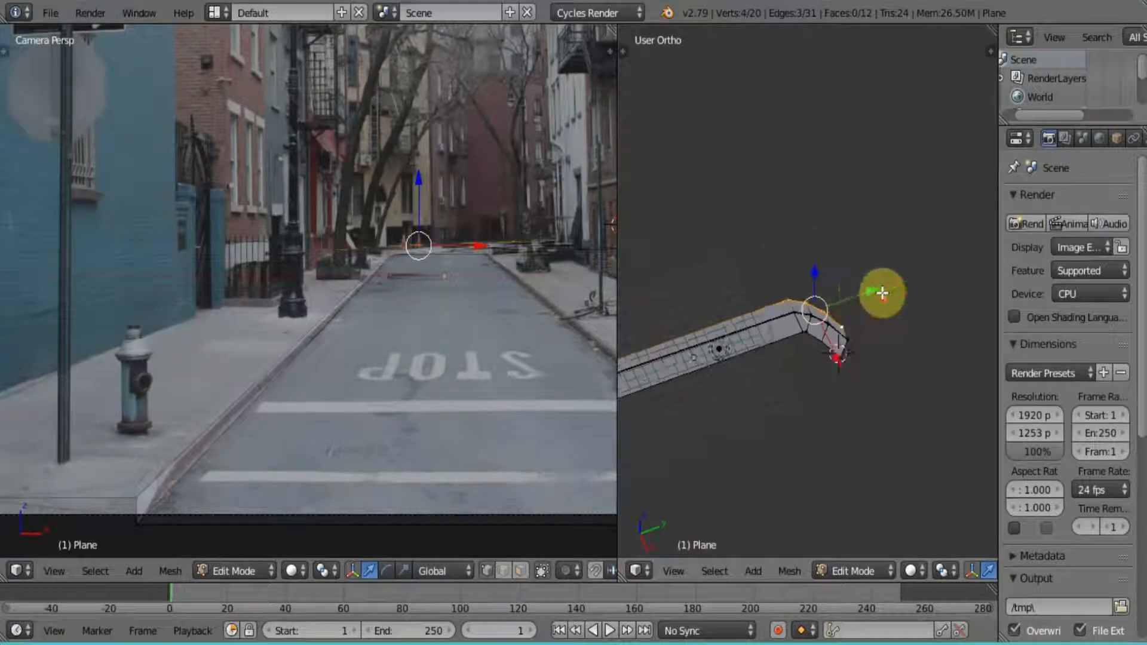
key("g")
key("y")
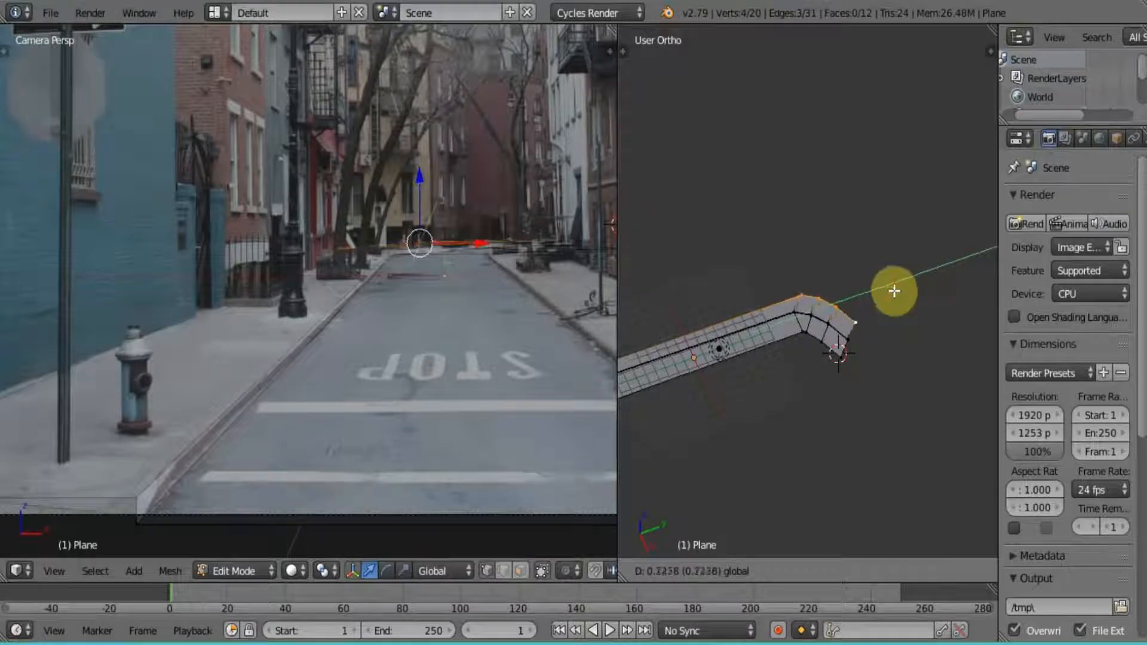
left_click(894, 291)
Step: Shift the end edge of the sidewalk strip along X at the far end of the bend
key("g")
key("x")
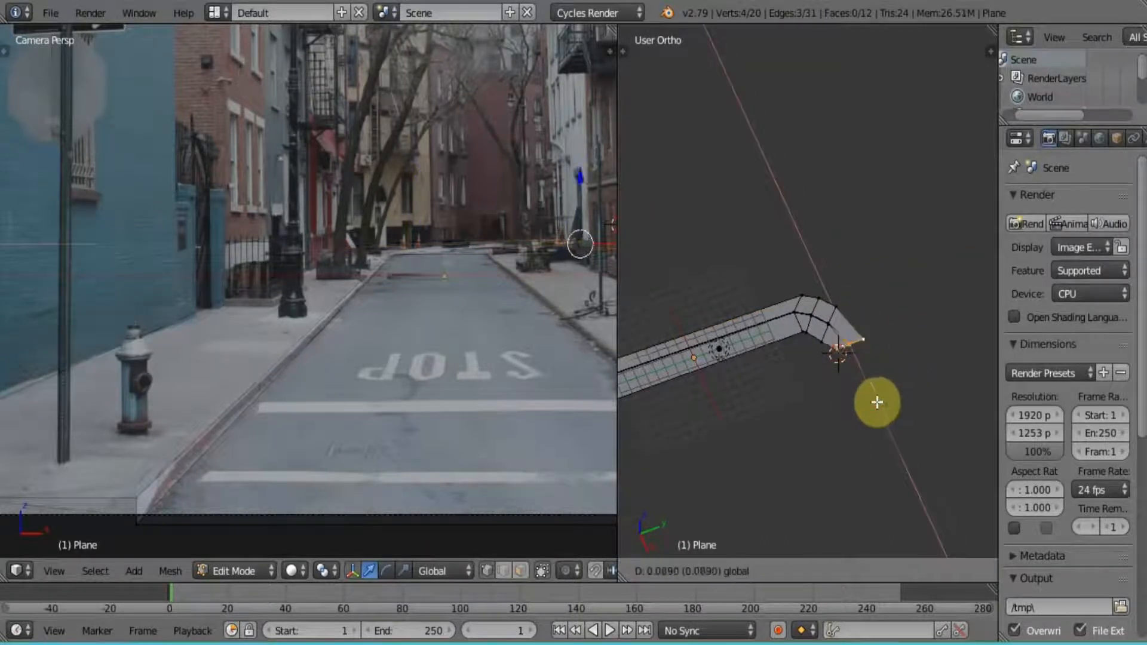
left_click(875, 408)
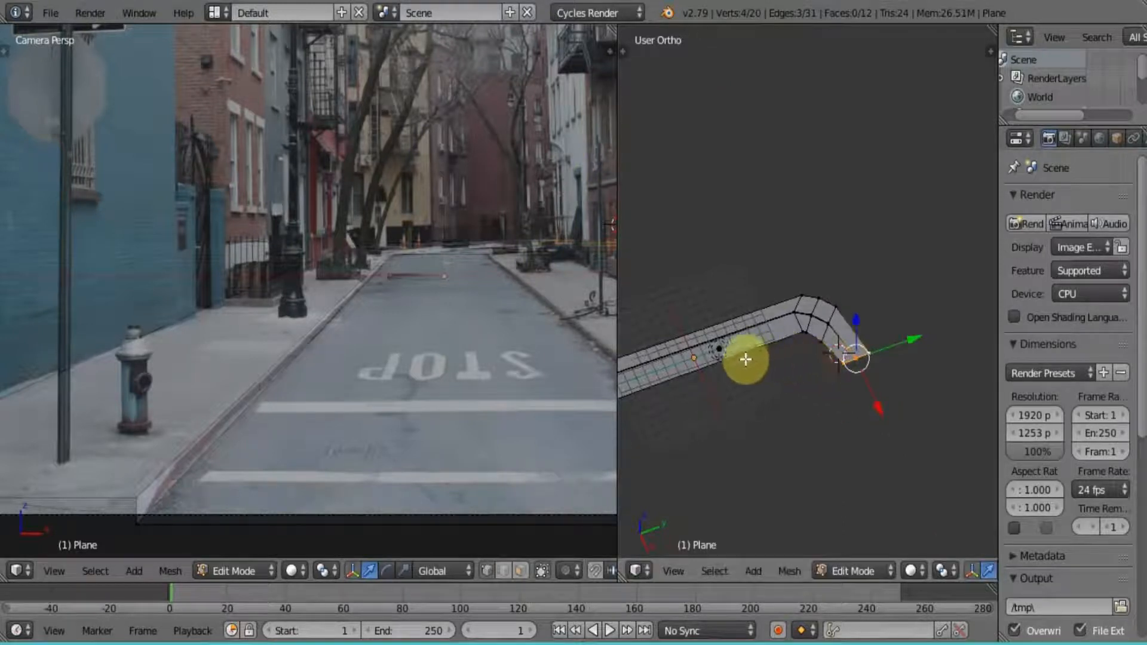
Step: Extrude the road strip's right edge loop in place and raise the new edge slightly along Z as the right curb
right_click(566, 325, "alt")
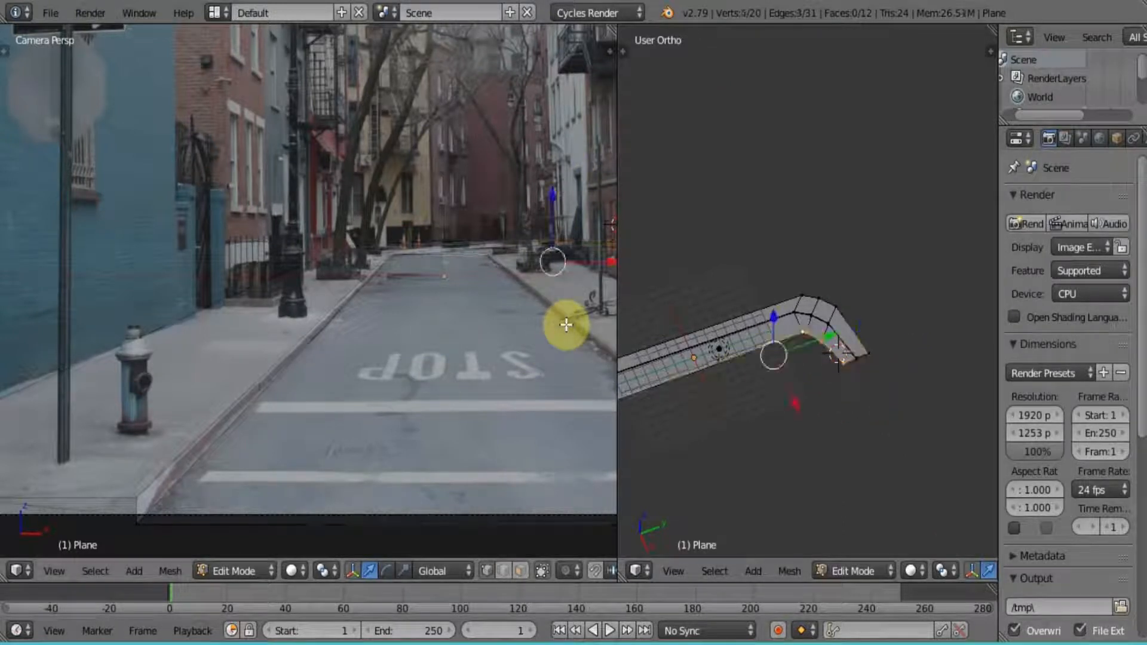
middle_click_drag(578, 314, 472, 300, "shift")
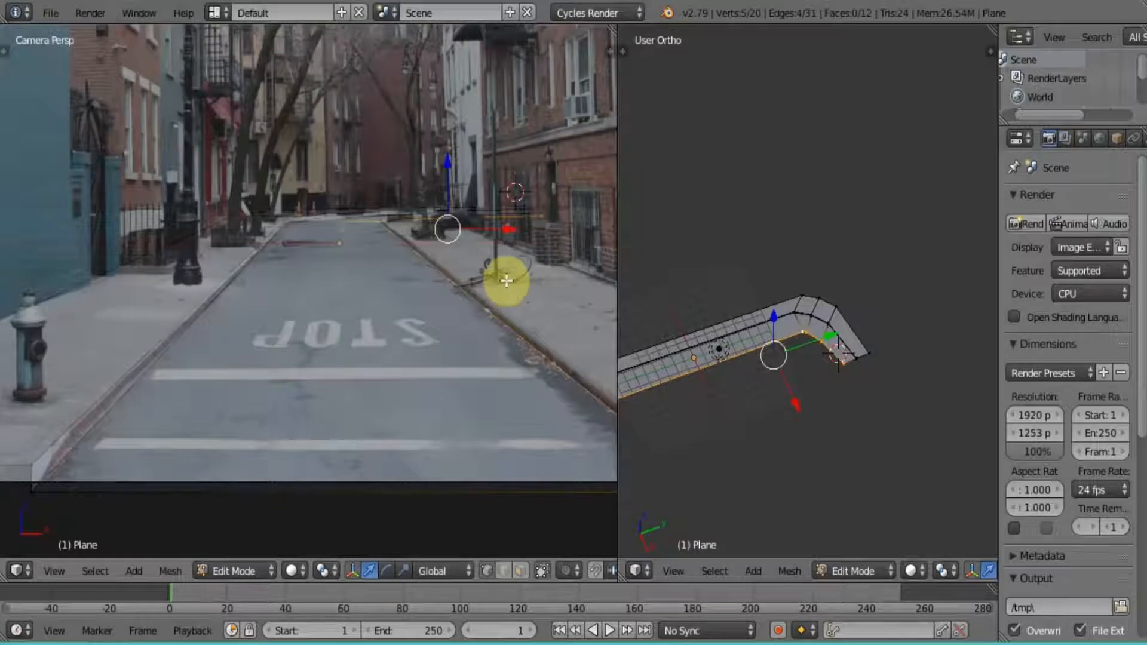
key("e")
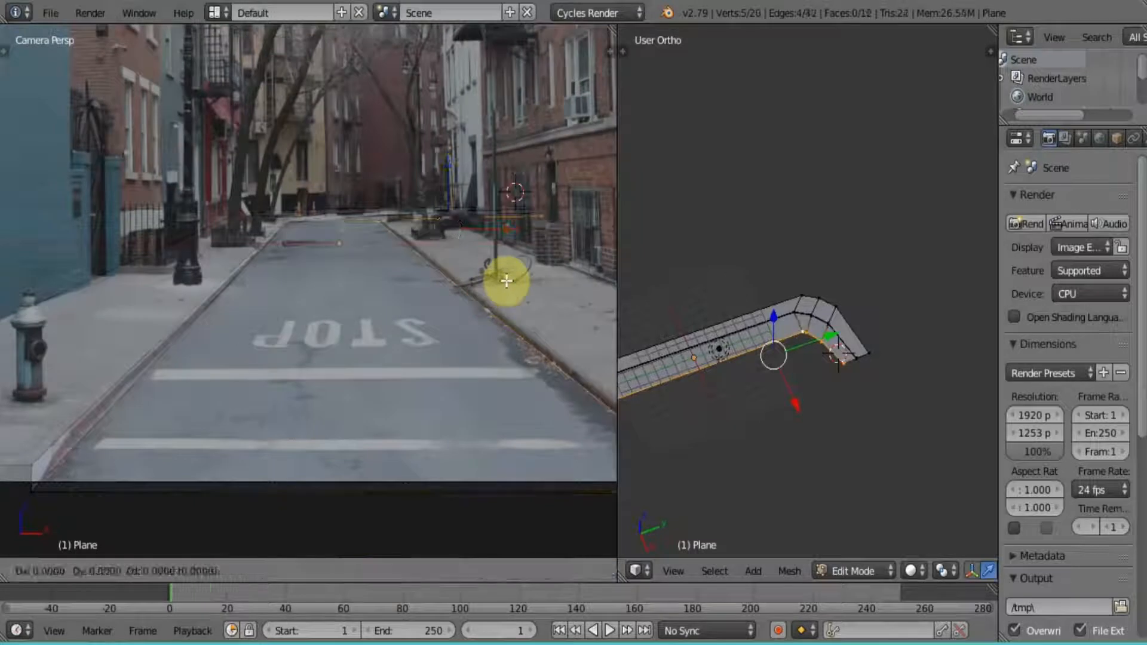
left_click(507, 280)
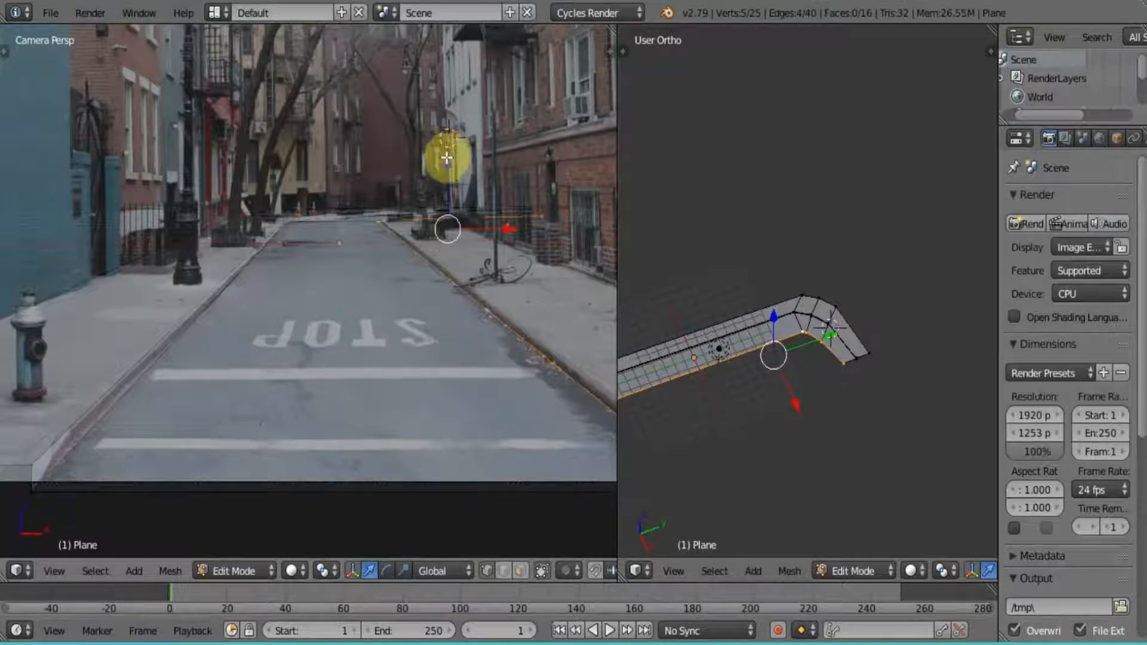
left_click_drag(447, 162, 450, 160)
Step: Extrude the raised right curb edge outward about 1.4 along X to form the right sidewalk
key("e")
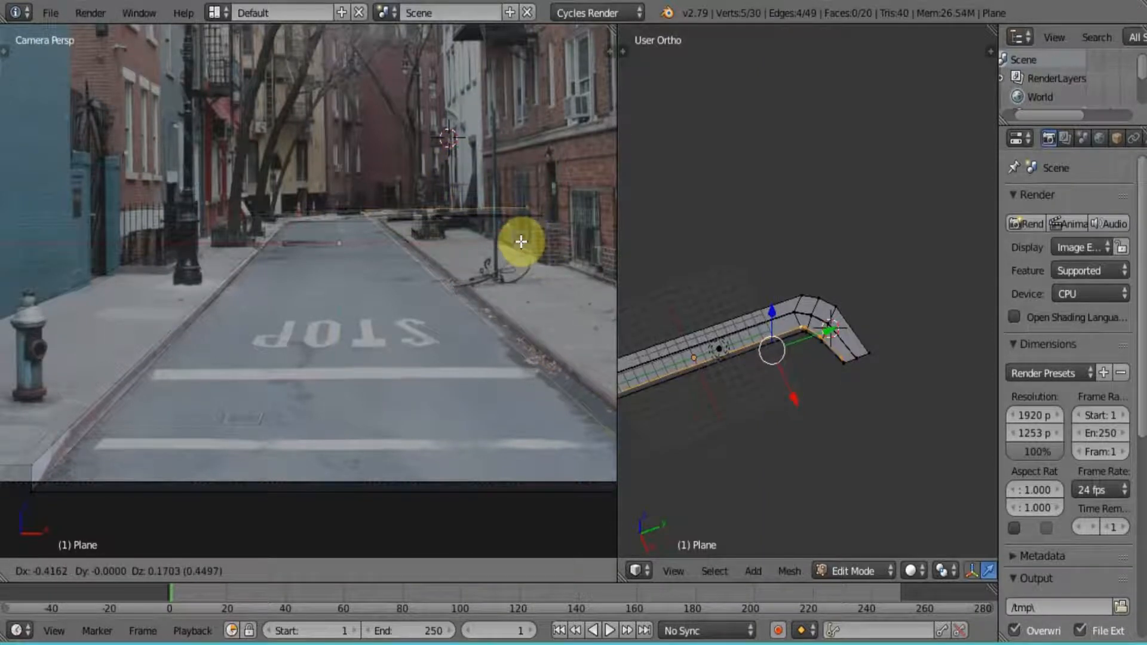
key("x")
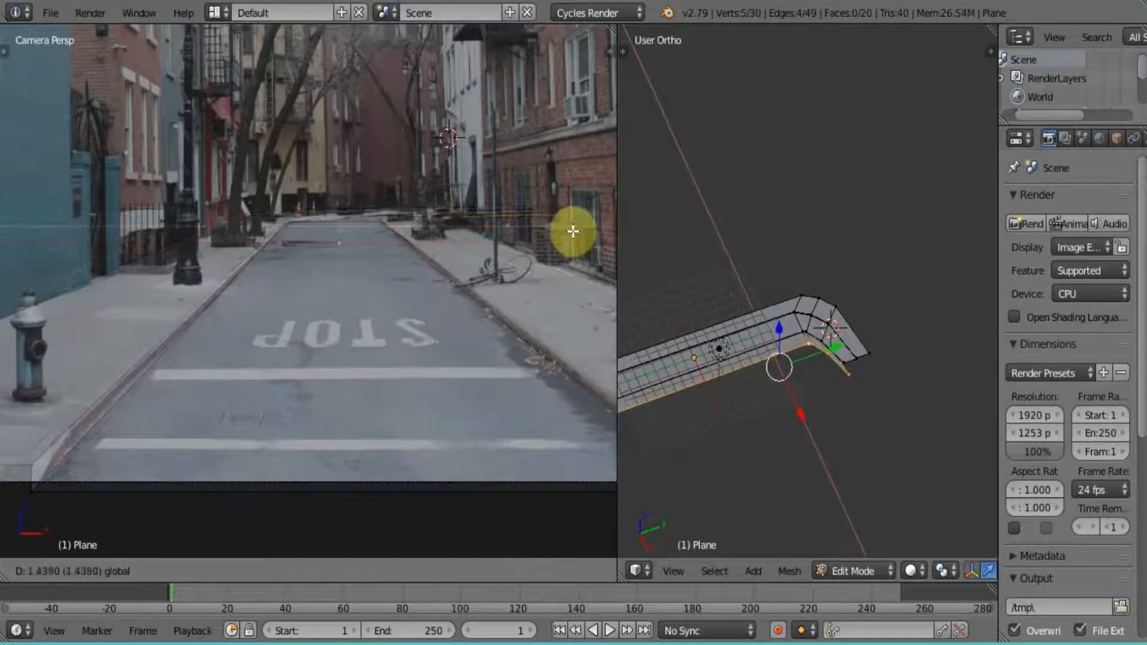
left_click(581, 232)
middle_click_drag(588, 304, 573, 281, "shift")
middle_click_drag(342, 303, 174, 330, "shift")
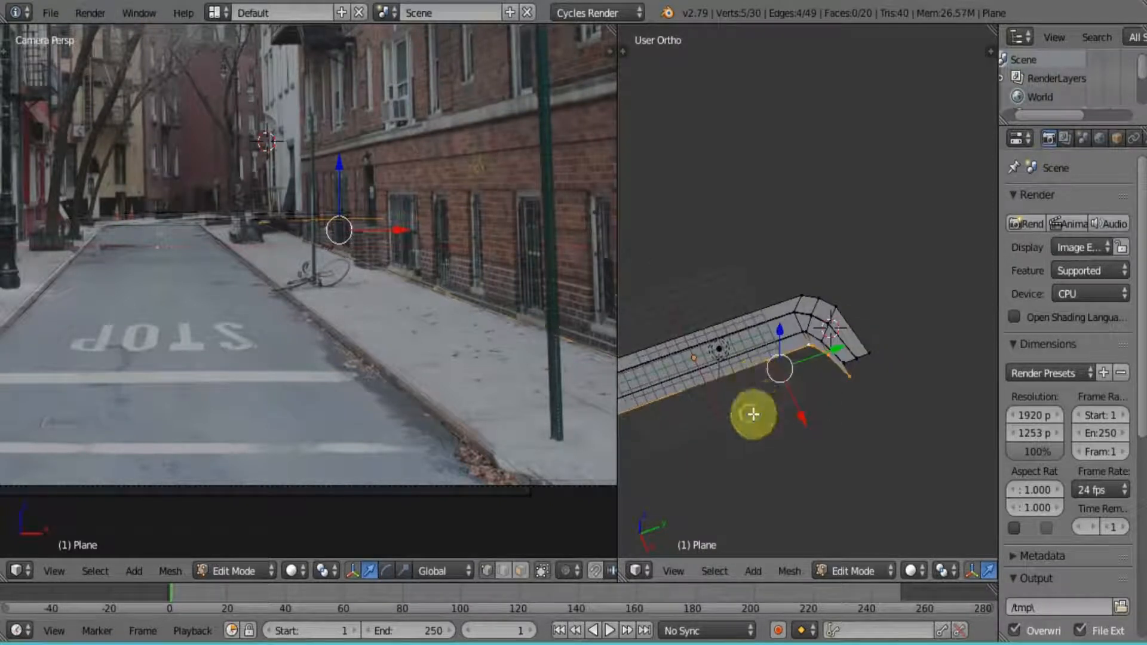
Step: Check the right sidewalk's corner and bend vertices against the photo in both viewports
middle_click_drag(753, 413, 842, 372, "shift")
right_click(672, 386, "shift")
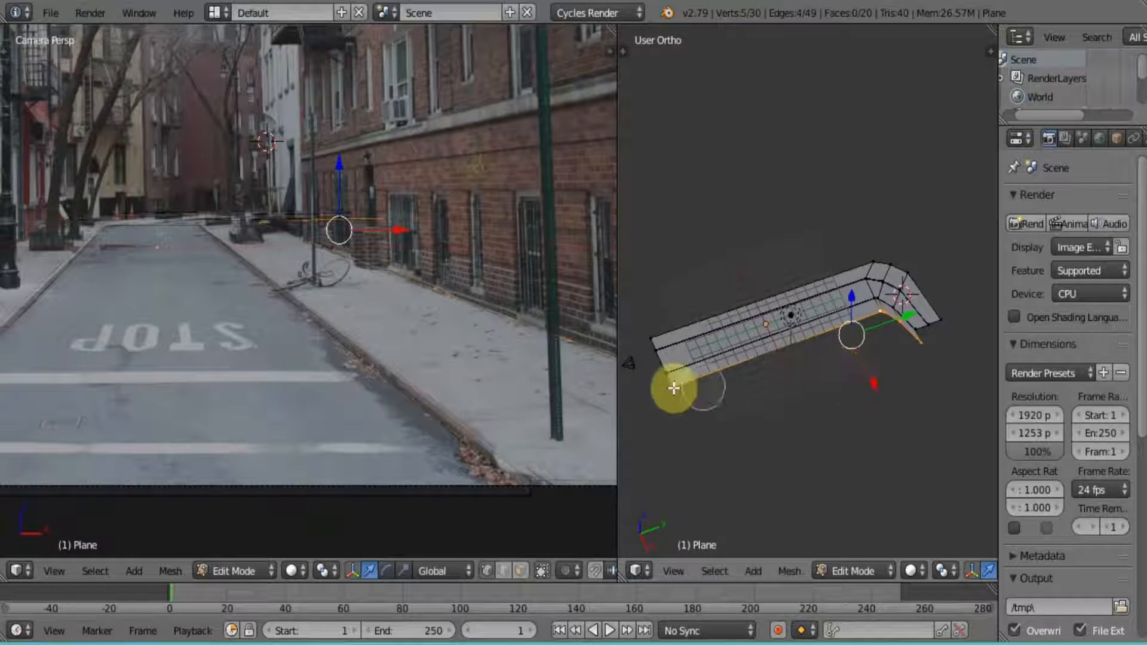
right_click(915, 338)
right_click(881, 321)
right_click(893, 326)
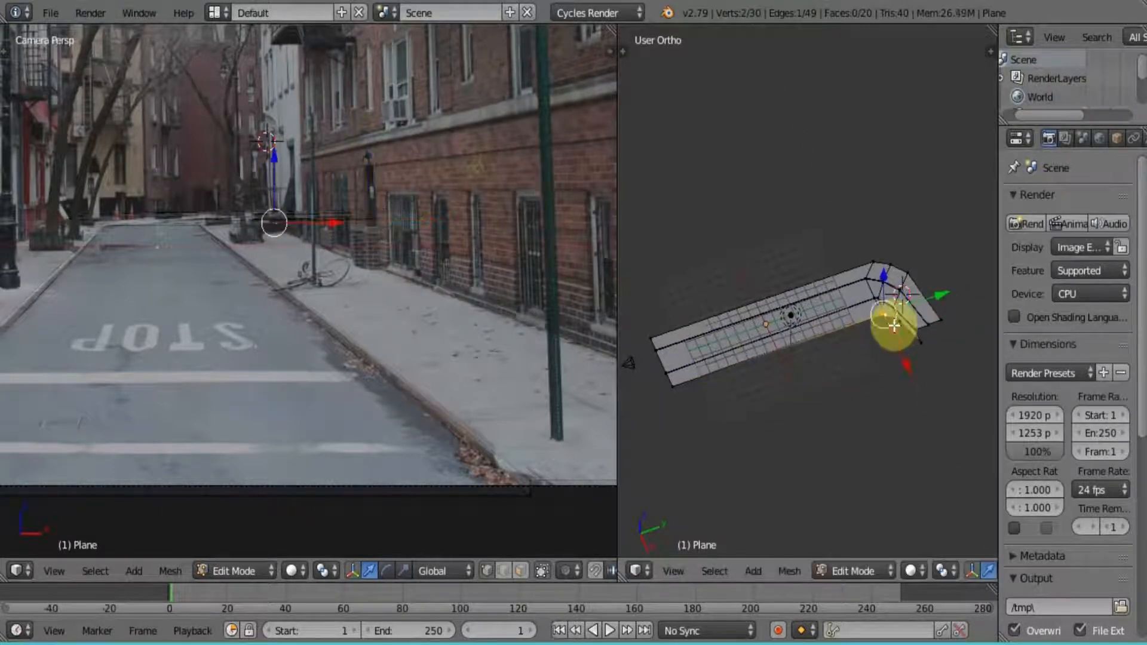
right_click(915, 335)
right_click(919, 341)
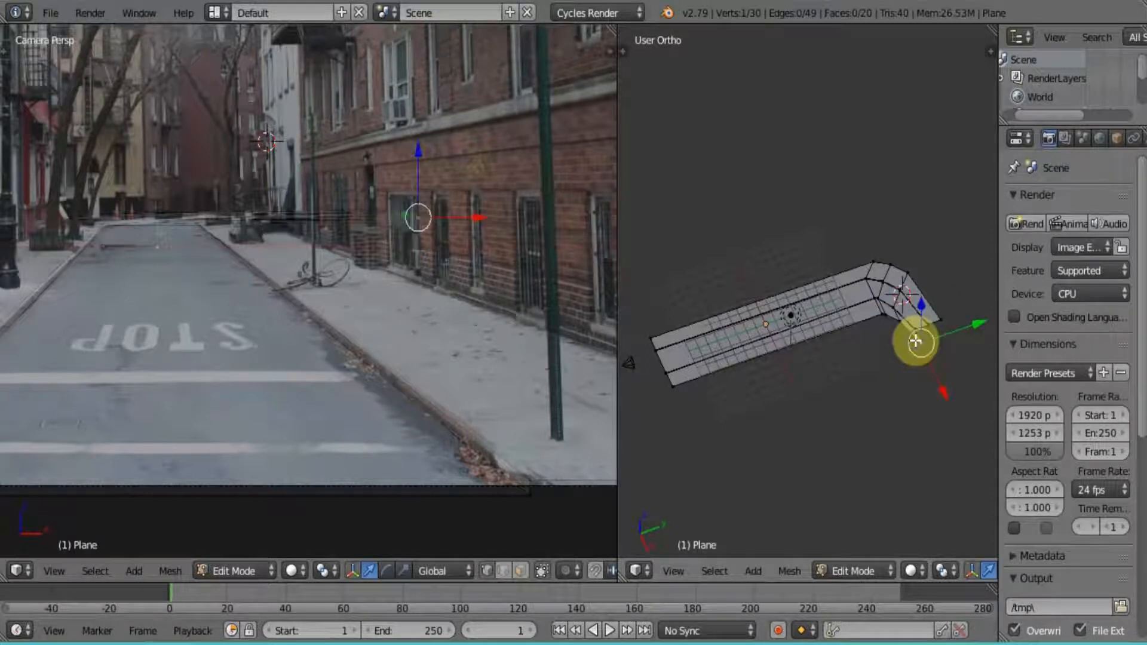
middle_click_drag(236, 311, 460, 299, "shift")
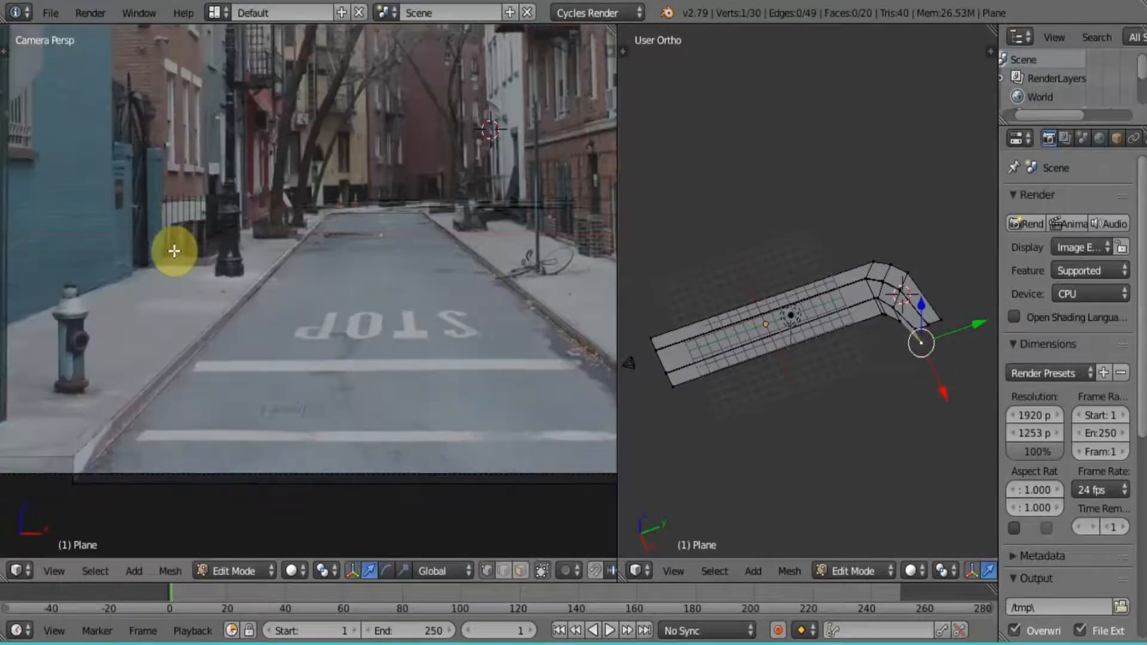
scroll(174, 249, "down", 3)
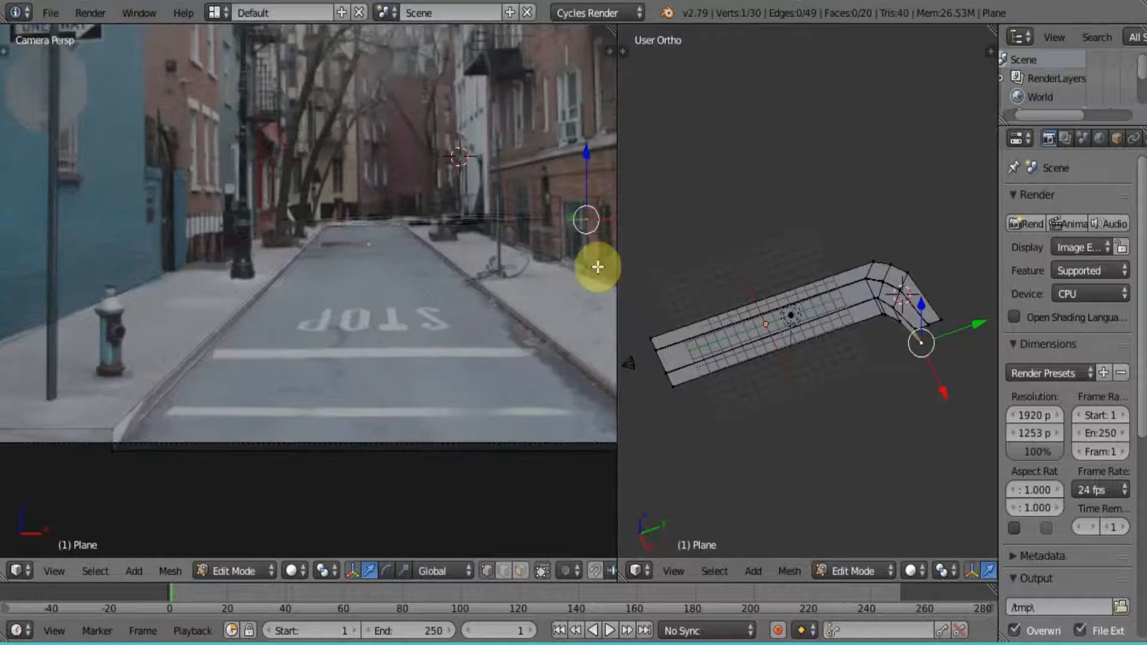
Step: Extrude the left sidewalk's outer edge loop straight up along Z into a tall building wall reaching above the photo, and clear the selection
middle_click_drag(690, 325, 819, 384)
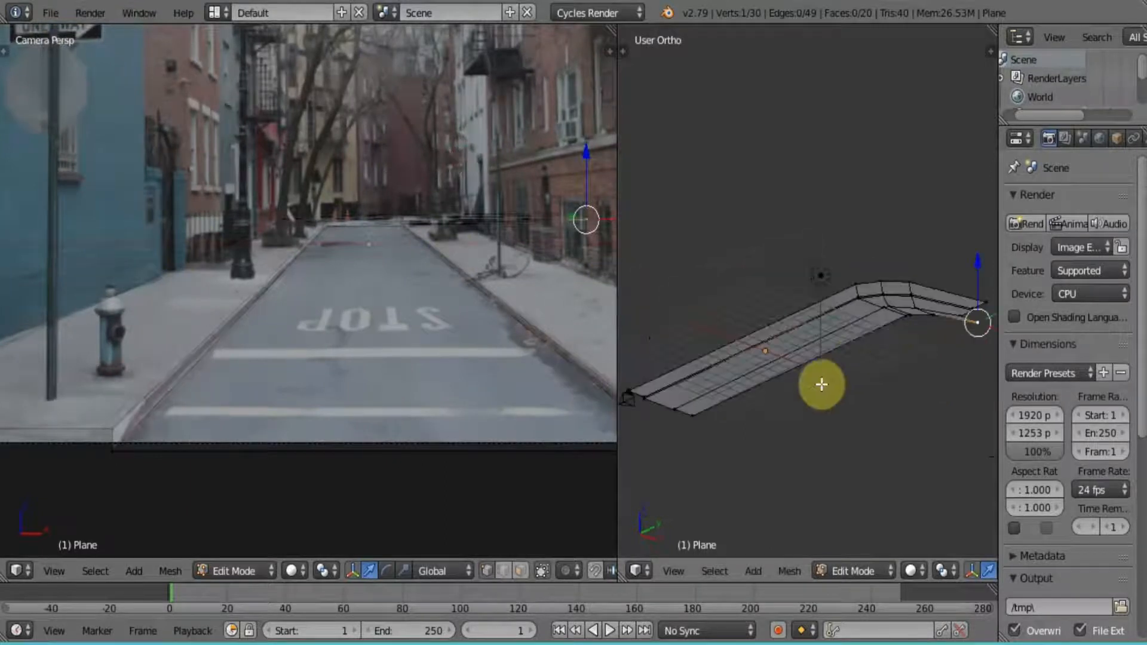
left_click(504, 569)
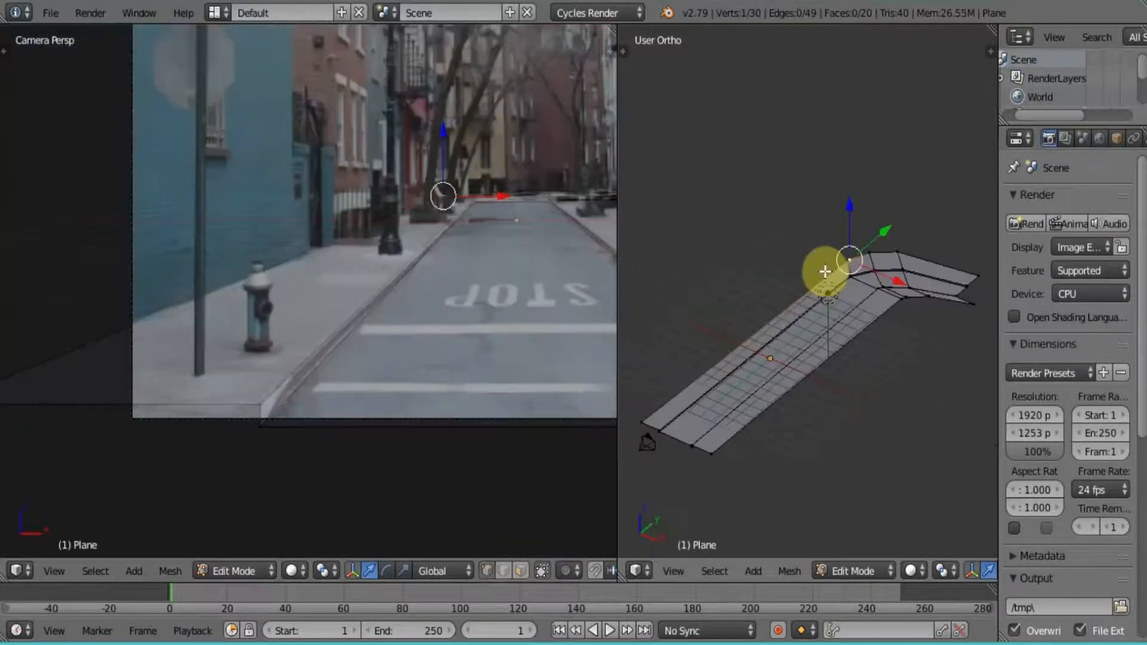
right_click(825, 271, "alt")
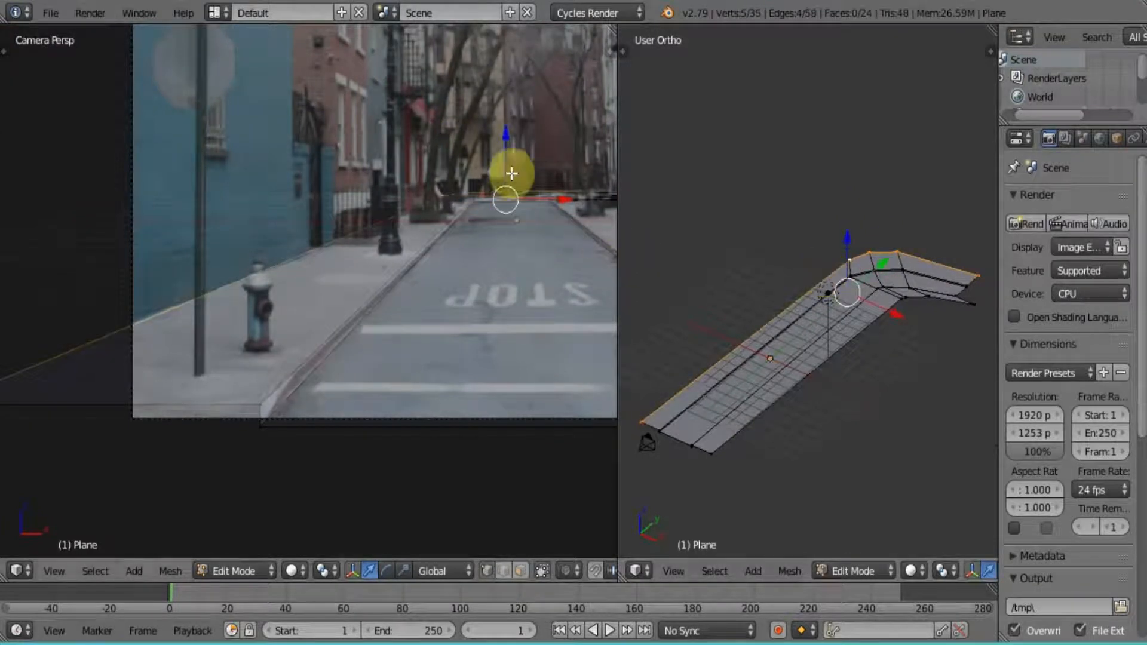
key("g")
key("z")
left_click(515, 104)
middle_click_drag(515, 101, 435, 256, "shift")
left_click_drag(435, 256, 430, 105)
scroll(412, 132, "down", 3)
left_click_drag(369, 158, 385, 65)
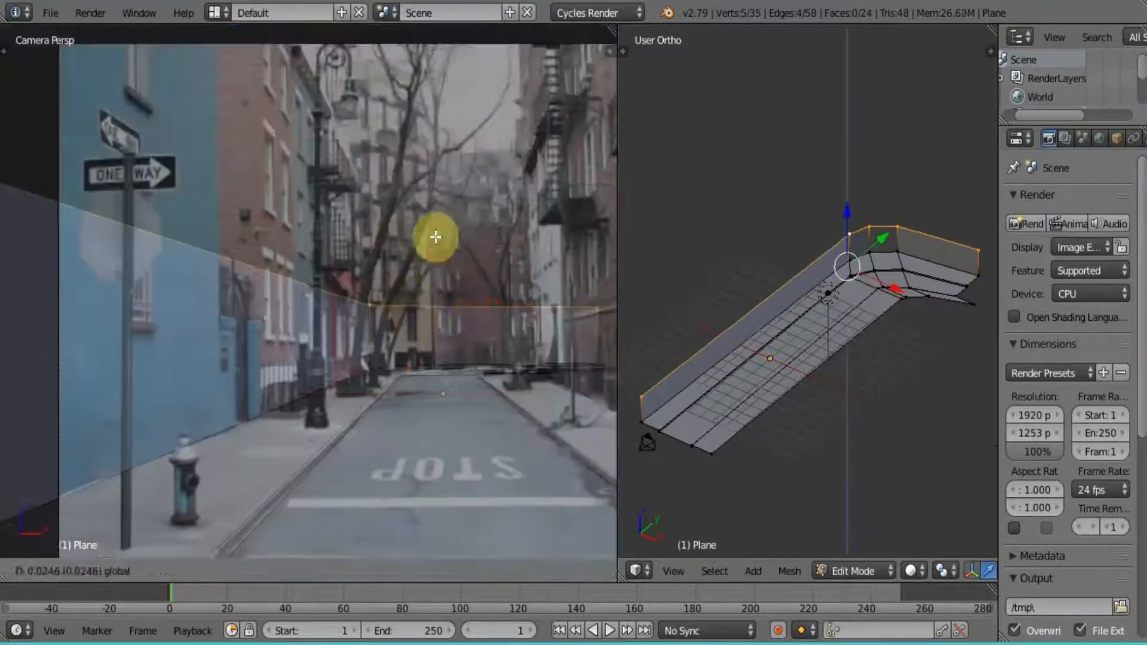
key("a")
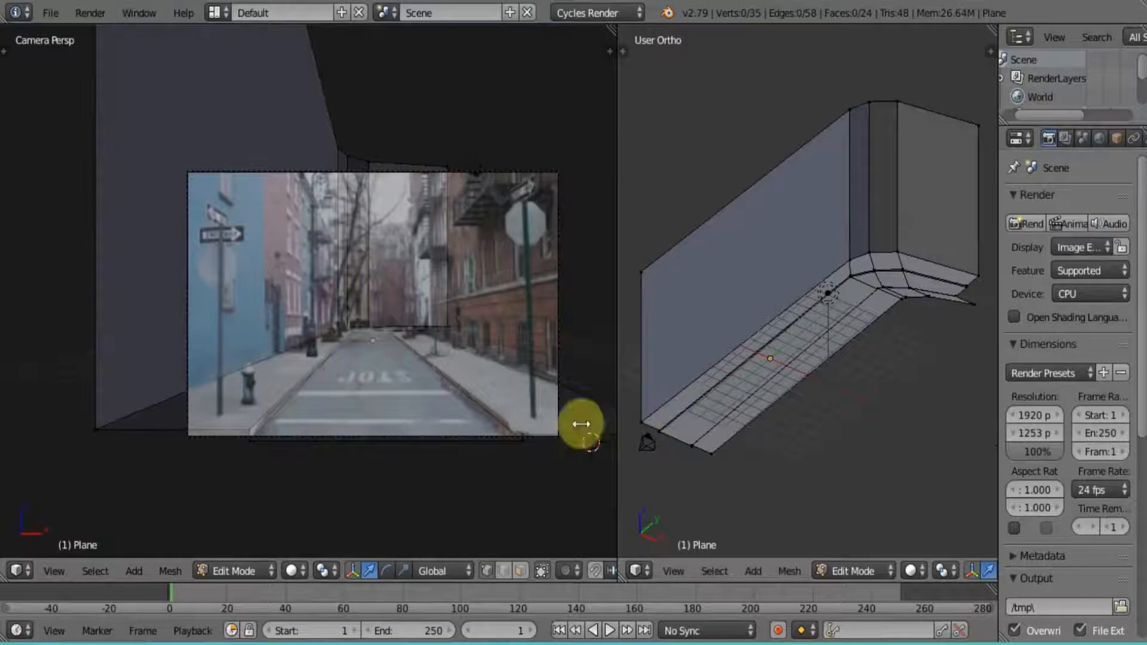
Step: Duplicate the right sidewalk's outer edge loop in place and extrude the copy up along Z about 6.8 as the right building wall
scroll(566, 382, "up", 4)
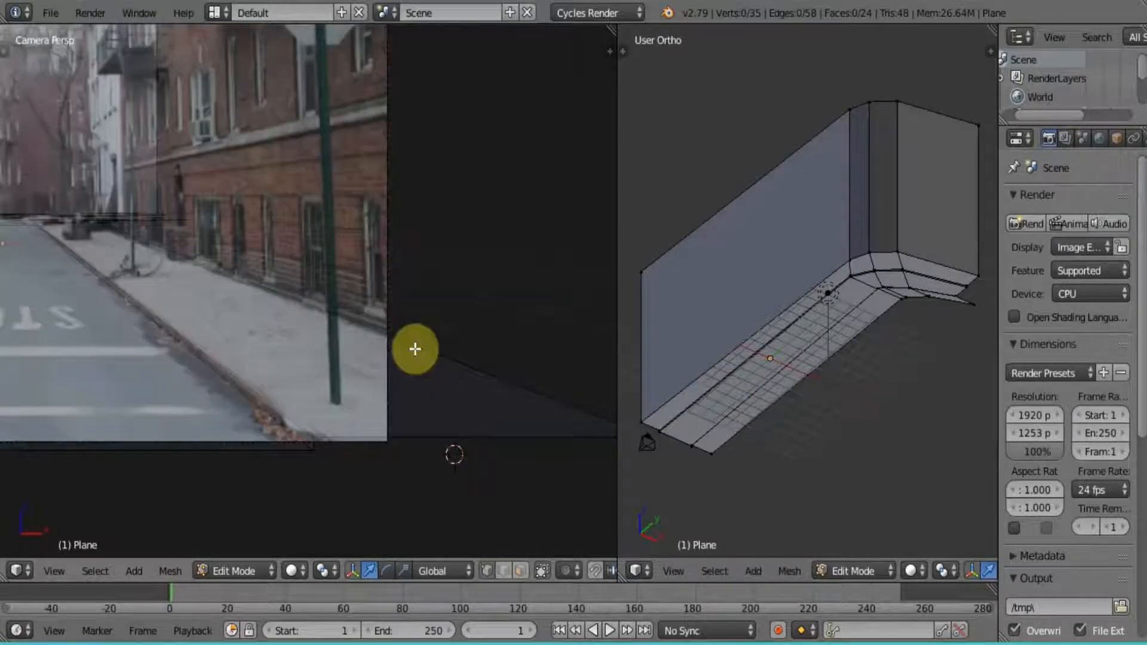
right_click(420, 347, "alt")
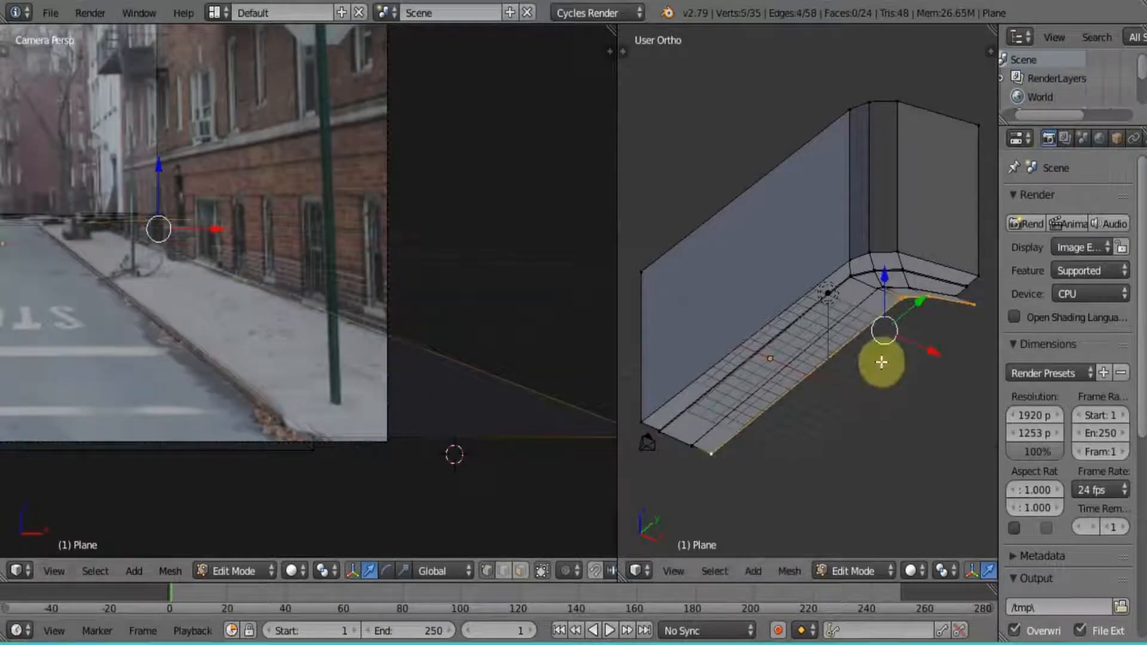
key("shift+d")
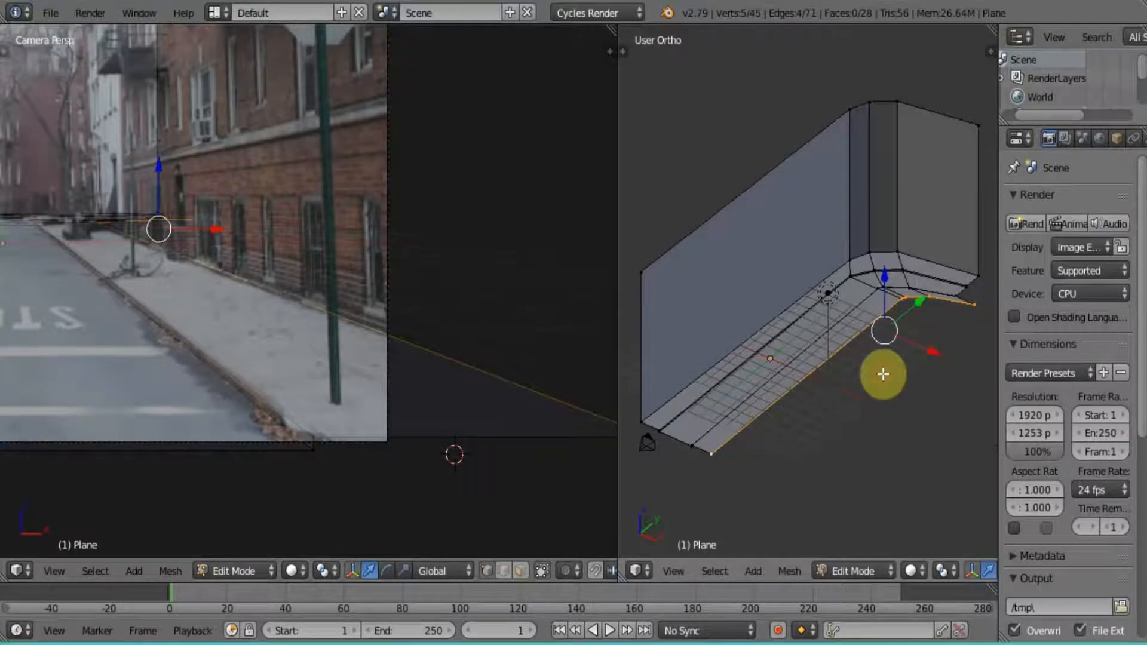
key("g")
key("z")
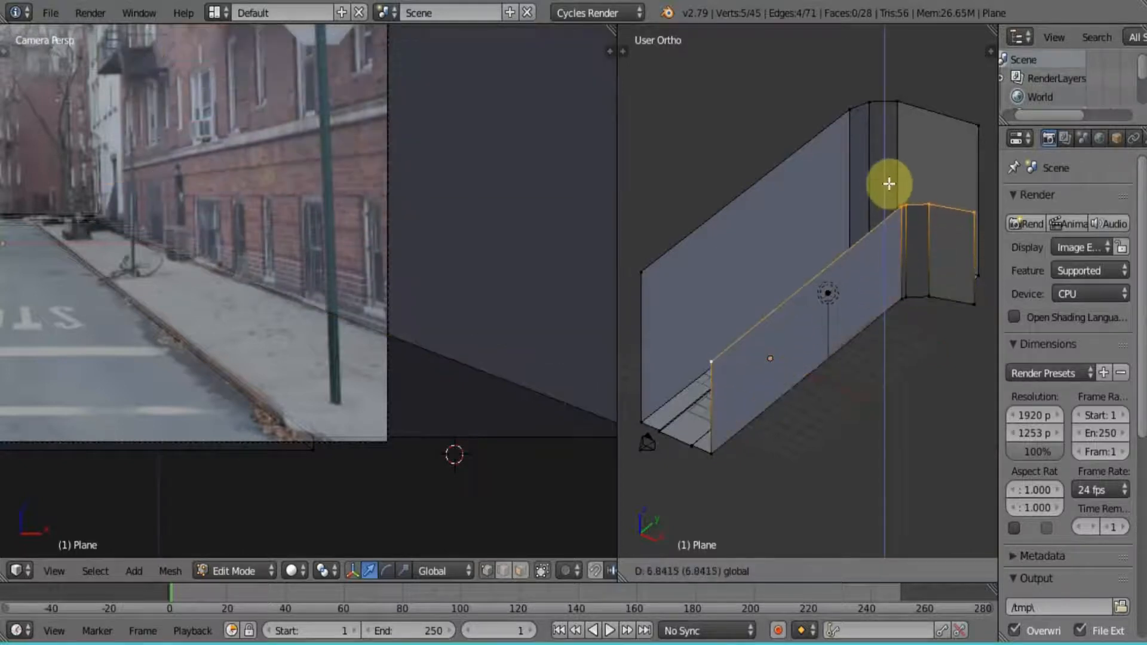
left_click(888, 184)
scroll(353, 220, "down", 4)
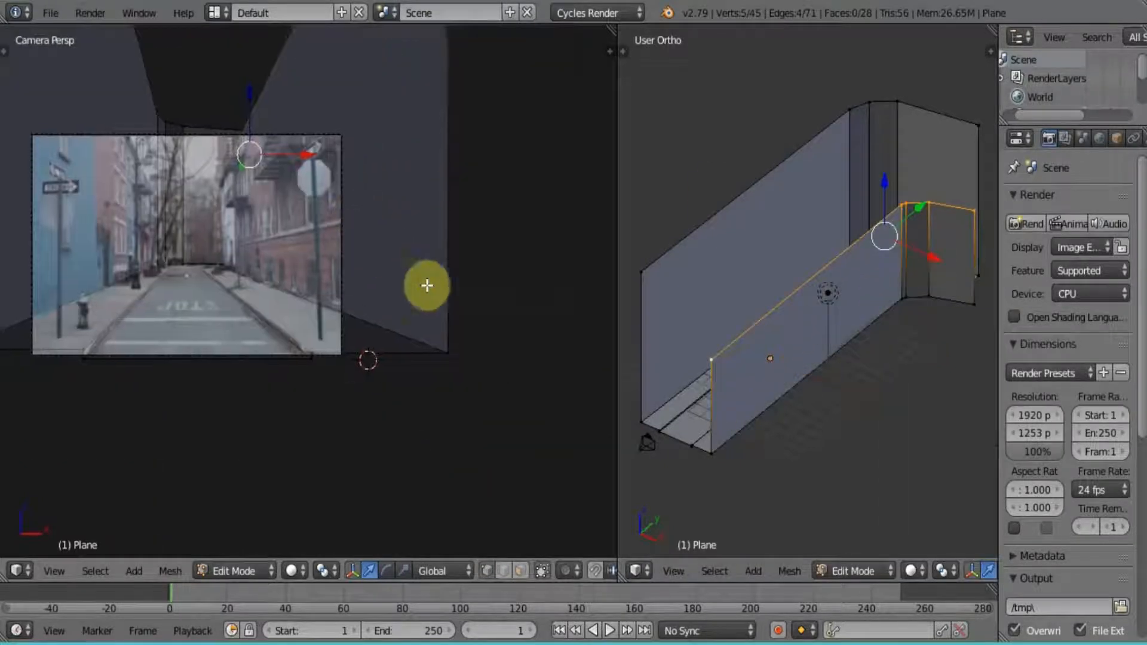
Step: Raise the right wall's top edge further along Z above the photo's upper edge and compare the wall with the brick building
middle_click_drag(427, 285, 448, 306, "shift")
key("g")
key("z")
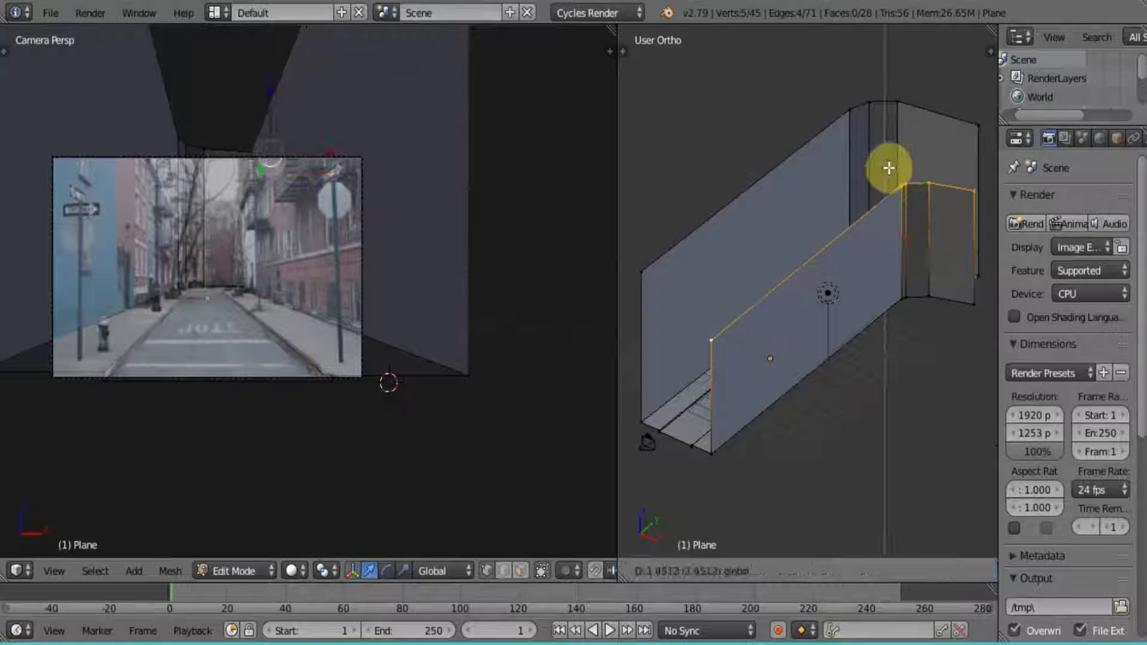
left_click(886, 137)
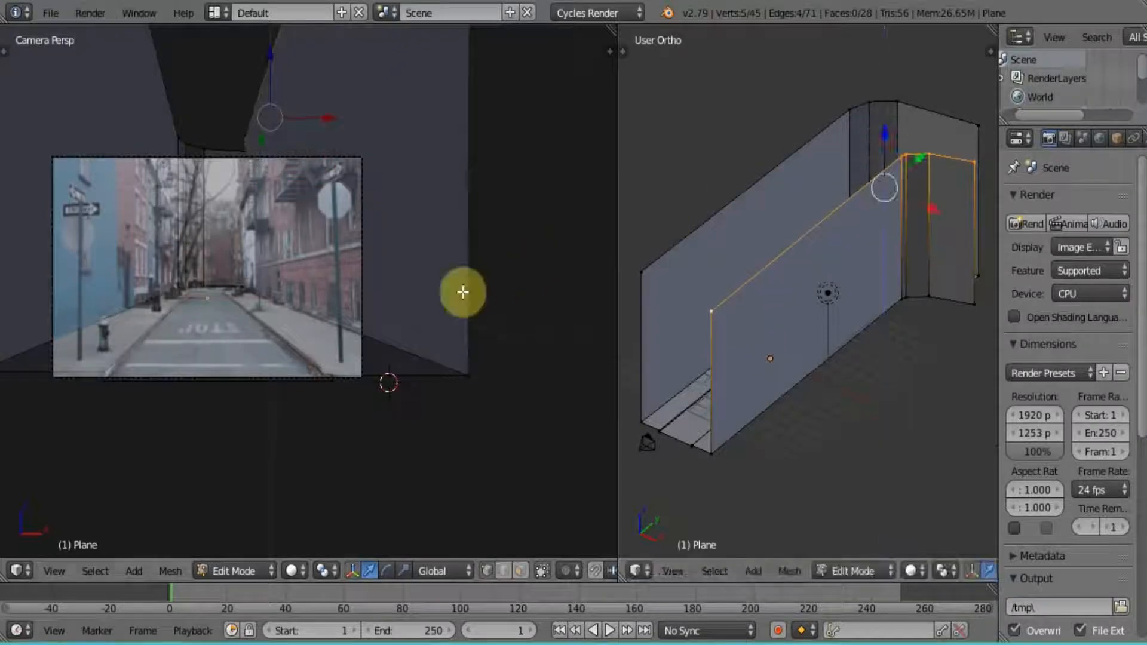
scroll(369, 307, "up", 5)
middle_click_drag(312, 261, 451, 366, "shift")
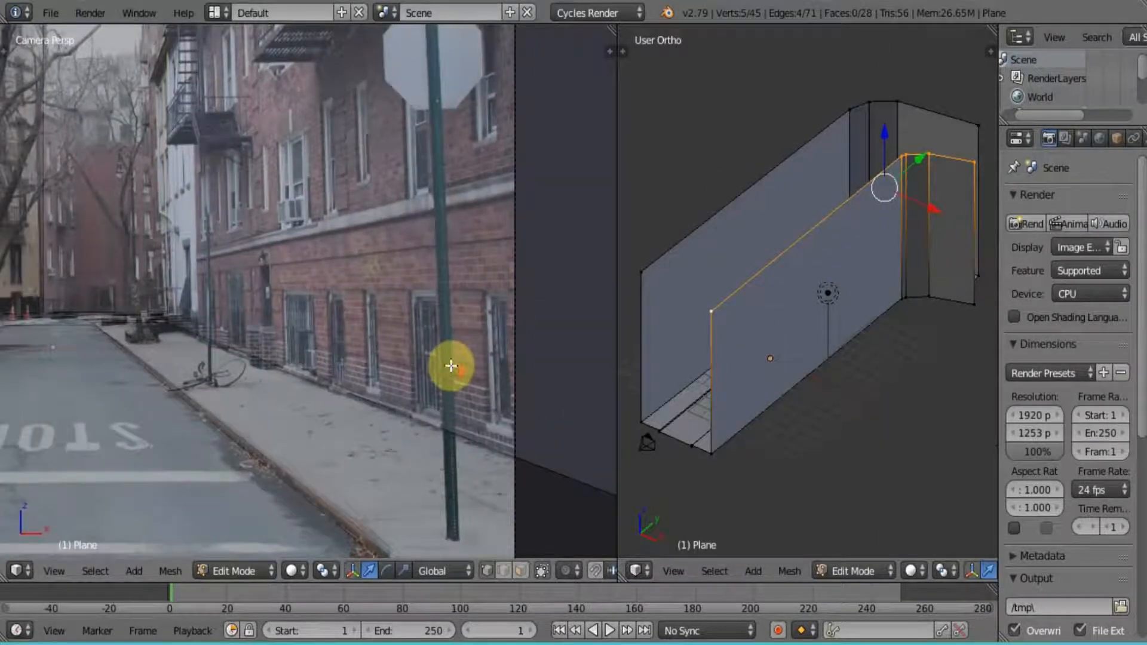
middle_click_drag(341, 281, 471, 384, "shift")
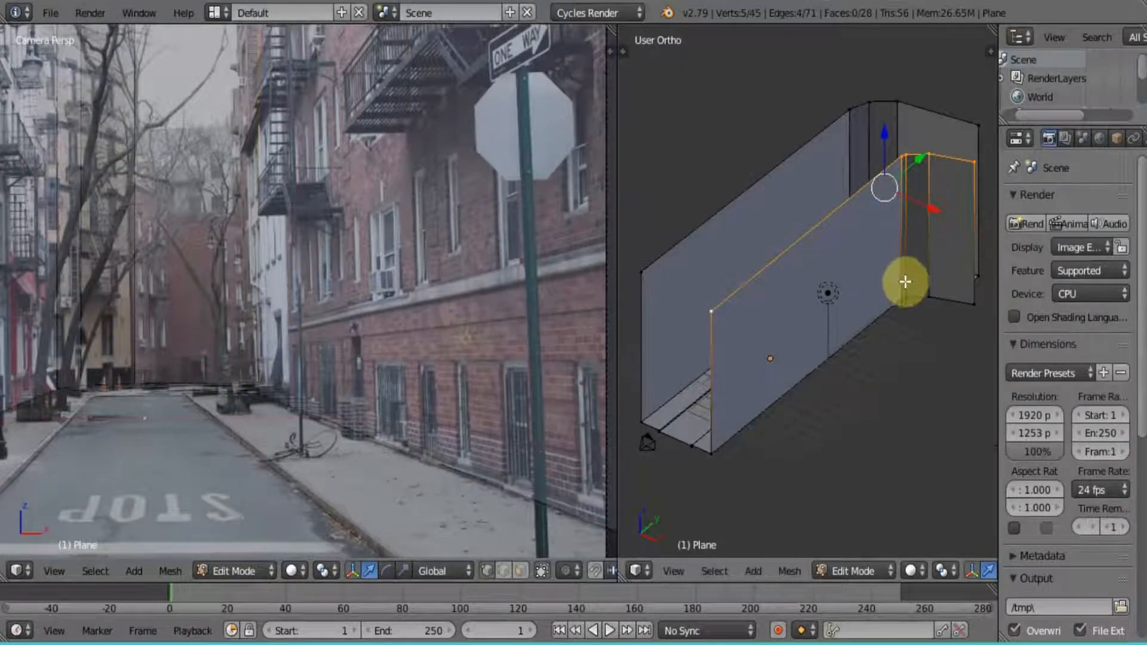
Step: Select the right wall's far section without its nearest vertical edge and move it farther down the street along Y
key("ctrl+l")
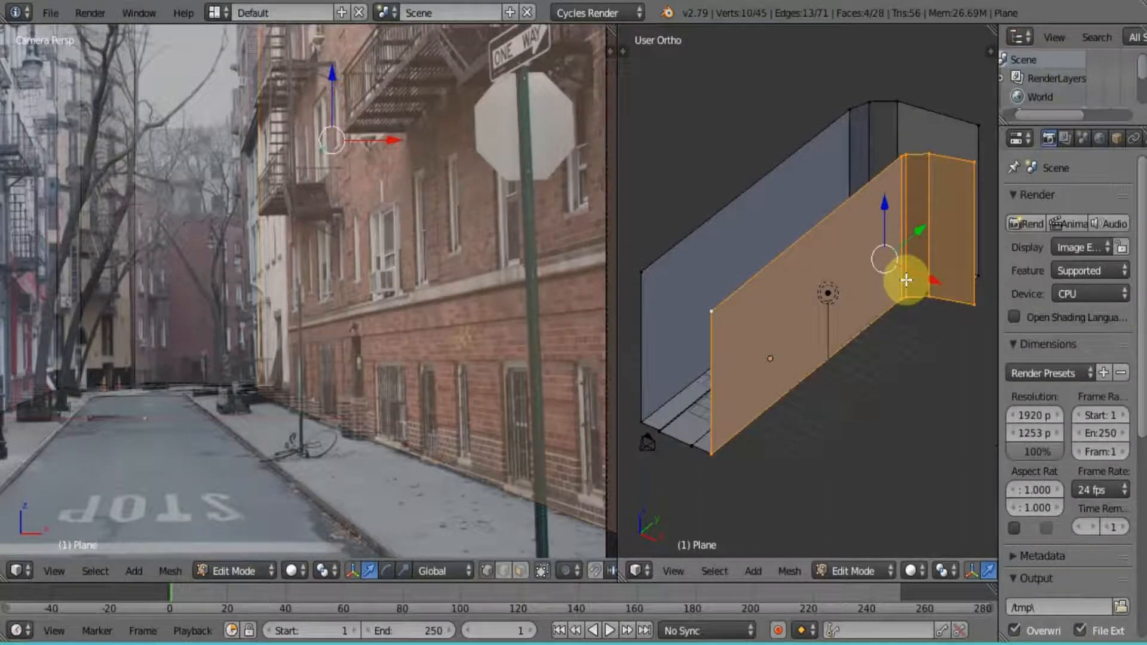
right_click(711, 311, "shift")
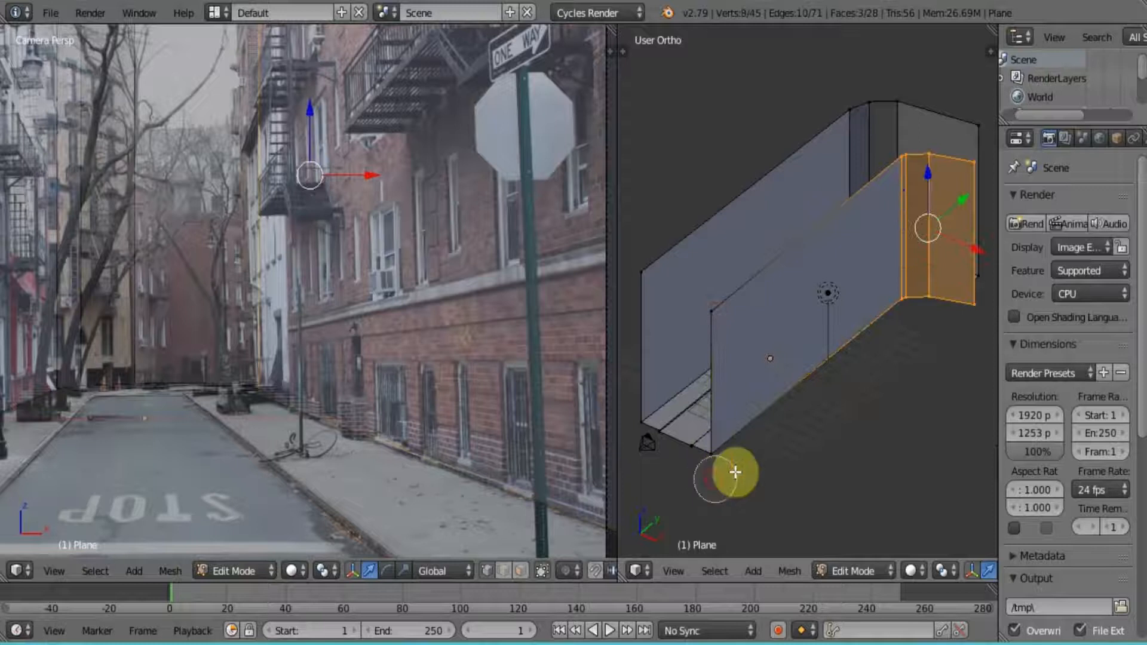
key("e")
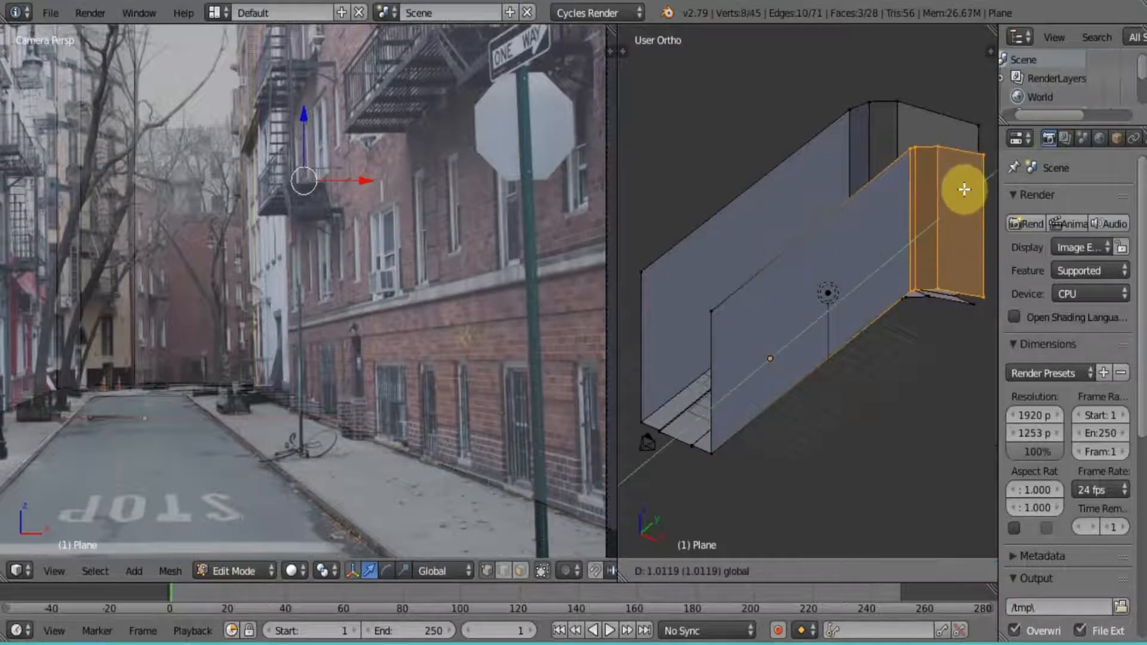
left_click(970, 190)
left_click_drag(971, 190, 984, 181)
Step: Shift the right wall's corner vertices to fit the building's far edge in the photo, and show the free view as wireframe
middle_click_drag(968, 170, 833, 251, "shift")
right_click(798, 210)
right_click(803, 209, "shift")
left_click_drag(837, 226, 831, 241)
scroll(349, 228, "up", 2)
middle_click_drag(349, 227, 405, 365, "shift")
left_click_drag(853, 229, 832, 289)
right_click(877, 223, "alt+shift")
key("z")
Step: Try repositioning the lower vertices of the right wall's far section, and undo those changes
right_click(829, 216, "alt+shift")
right_click(787, 205, "shift")
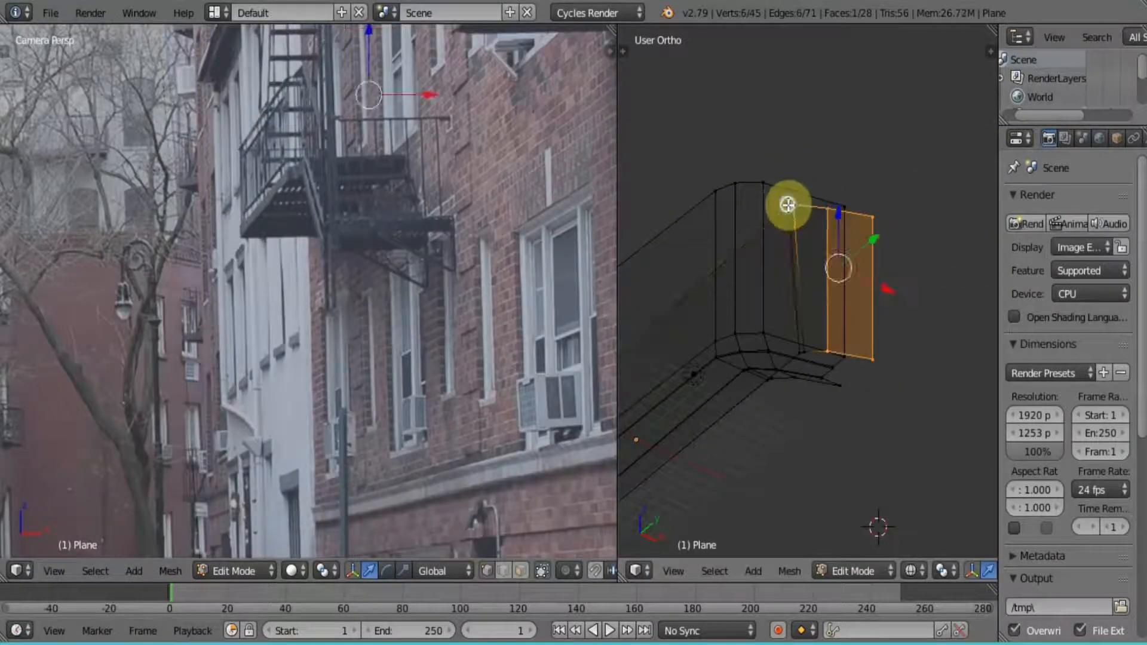
right_click(805, 352, "shift")
right_click(799, 354, "shift")
middle_click_drag(768, 450, 831, 310, "shift")
key("b")
left_click_drag(810, 63, 966, 178)
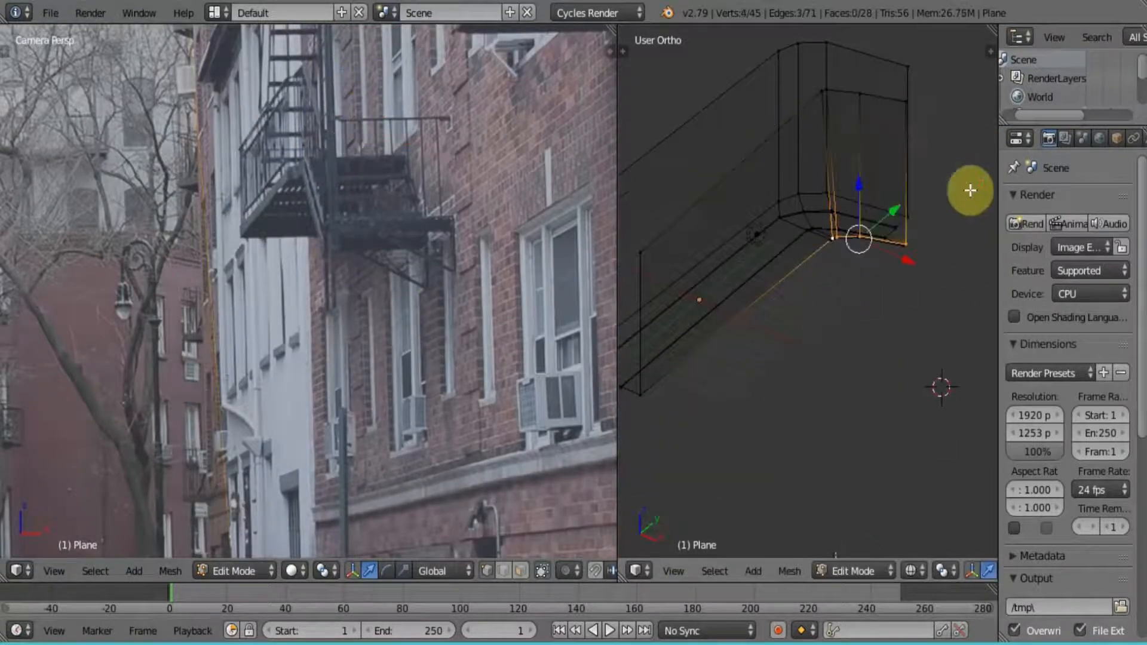
middle_click_drag(966, 178, 967, 179)
right_click(835, 239)
middle_click_drag(264, 418, 292, 194, "shift")
left_click_drag(883, 258, 881, 255)
key("ctrl+z")
key("ctrl+z")
key("ctrl+z")
key("ctrl+z")
Step: Move the two top vertices at the right wall's corner about 0.5 along X to straighten the corner edges
right_click(856, 67)
right_click(851, 70, "shift")
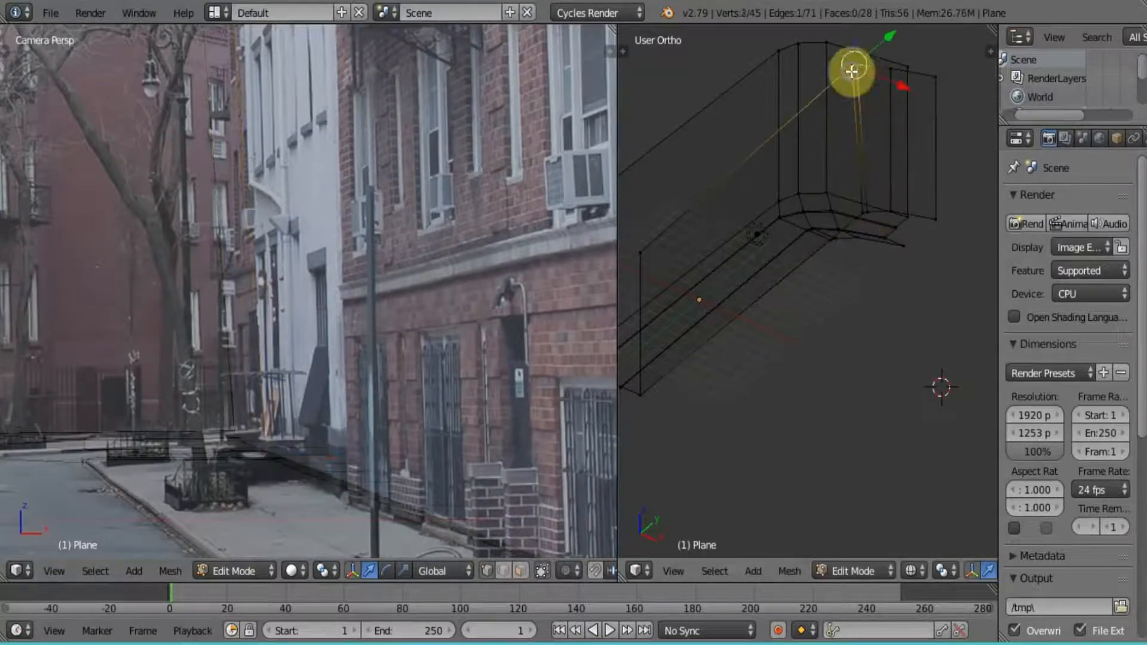
key("g")
key("x")
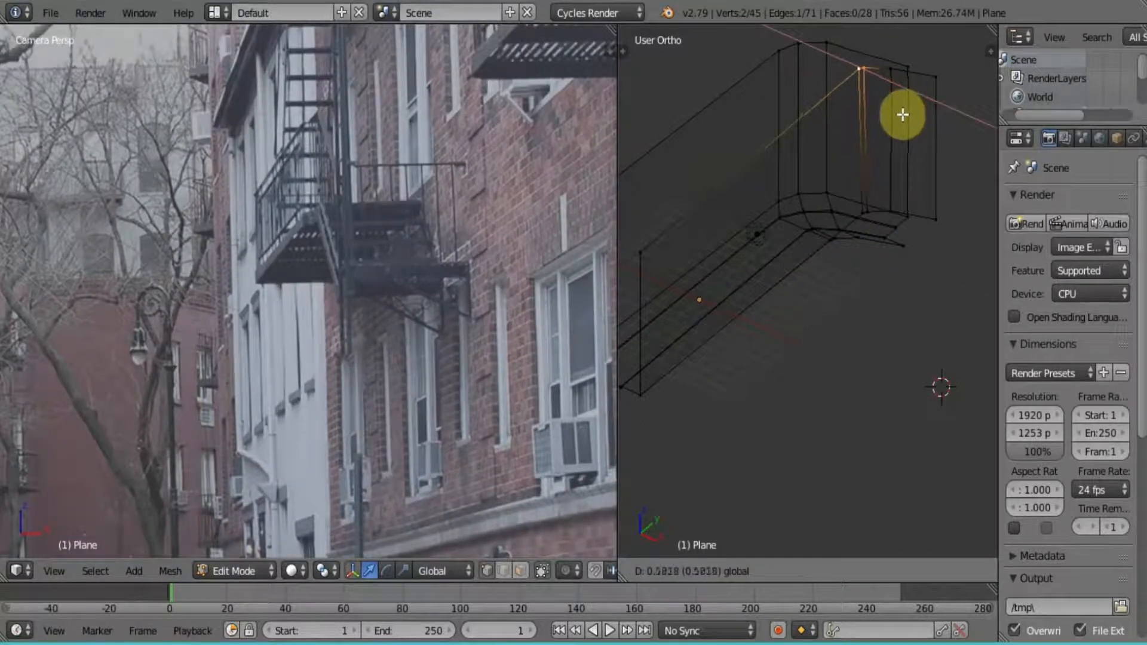
left_click(902, 114)
scroll(445, 269, "down", 3)
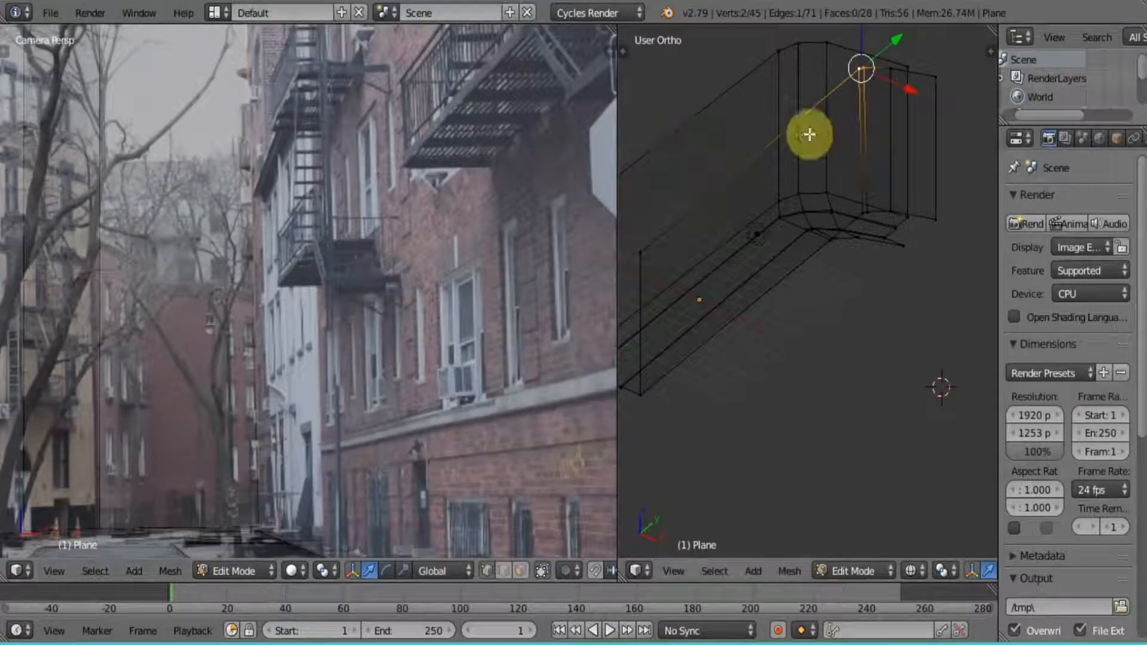
Step: Separate the linked right wall mesh into its own object, return to Object Mode and clear the selection
key("ctrl+l")
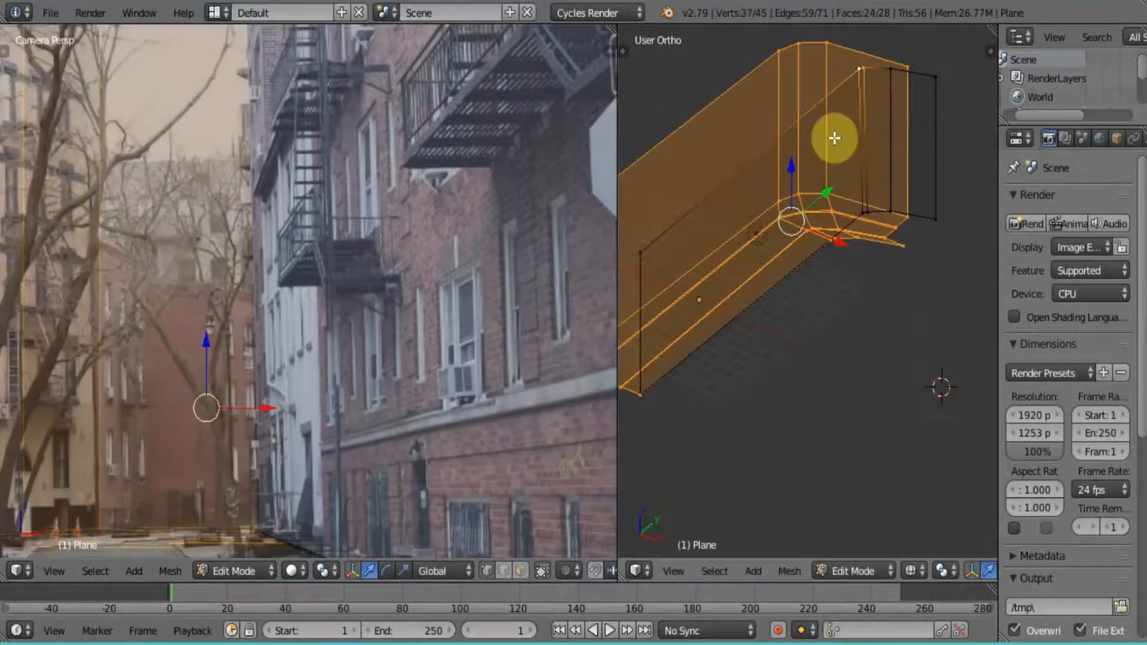
right_click(937, 81)
key("ctrl+l")
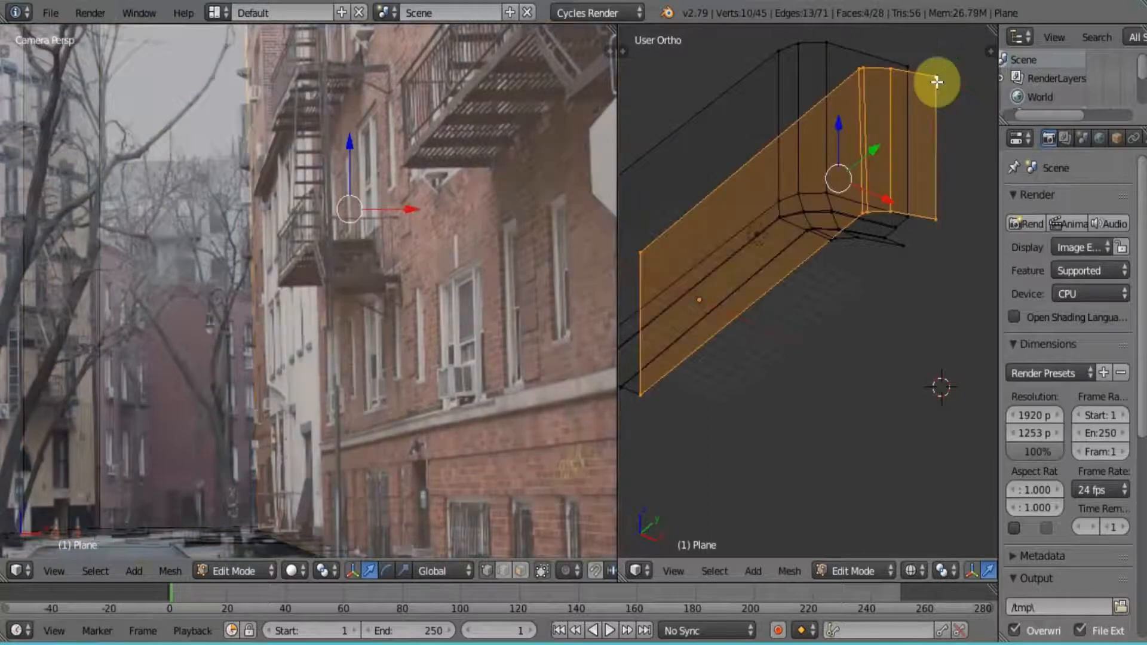
key("p")
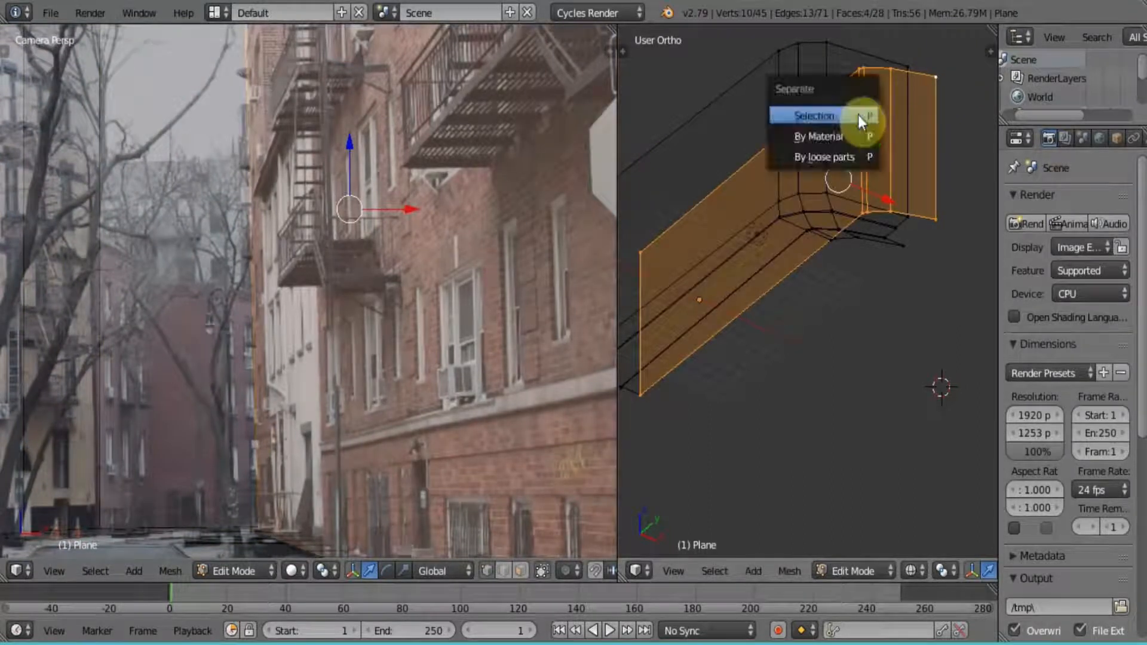
left_click(858, 114)
key("Tab")
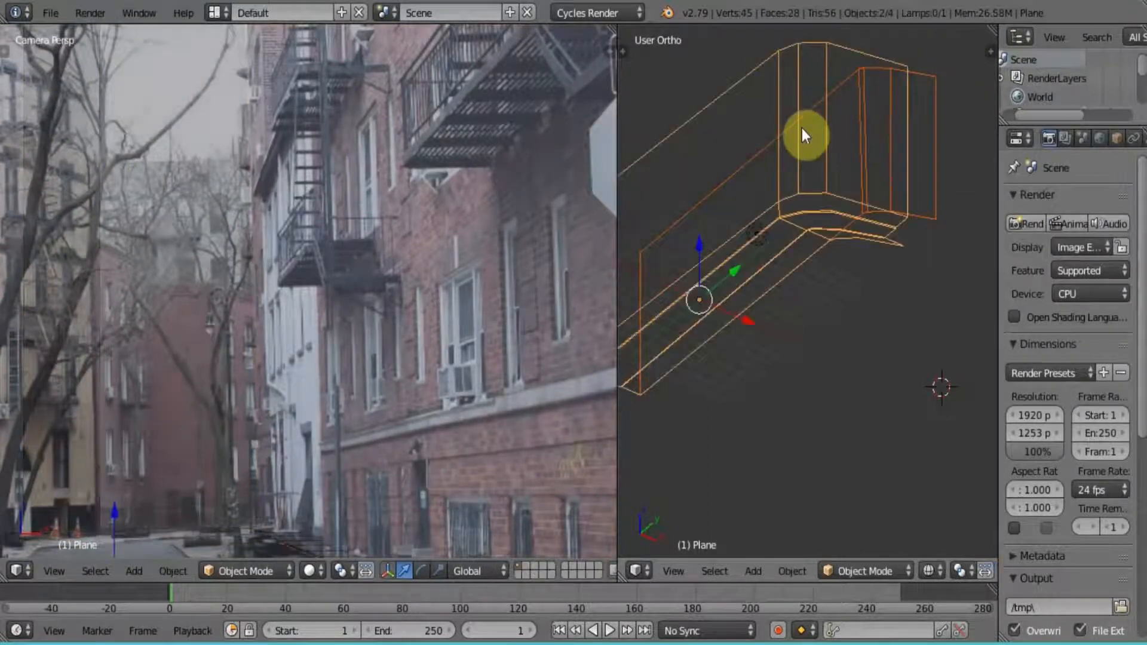
right_click(801, 127)
key("a")
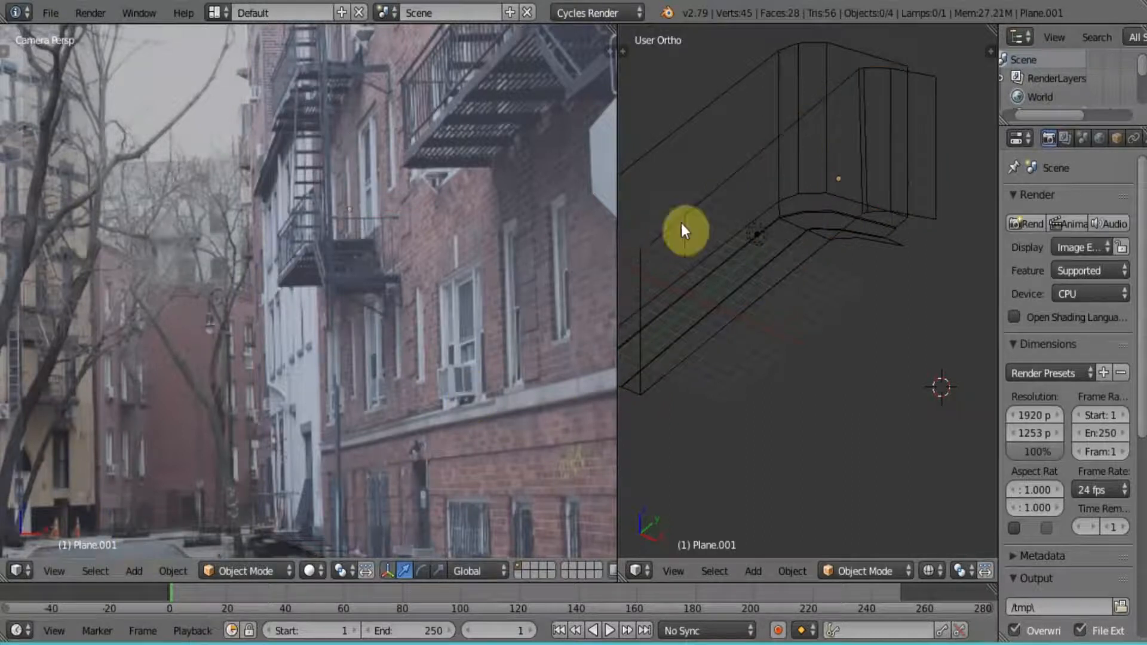
Step: Widen the camera viewport to show the whole photo and open the right wall object in Edit Mode
left_click_drag(617, 234, 836, 239)
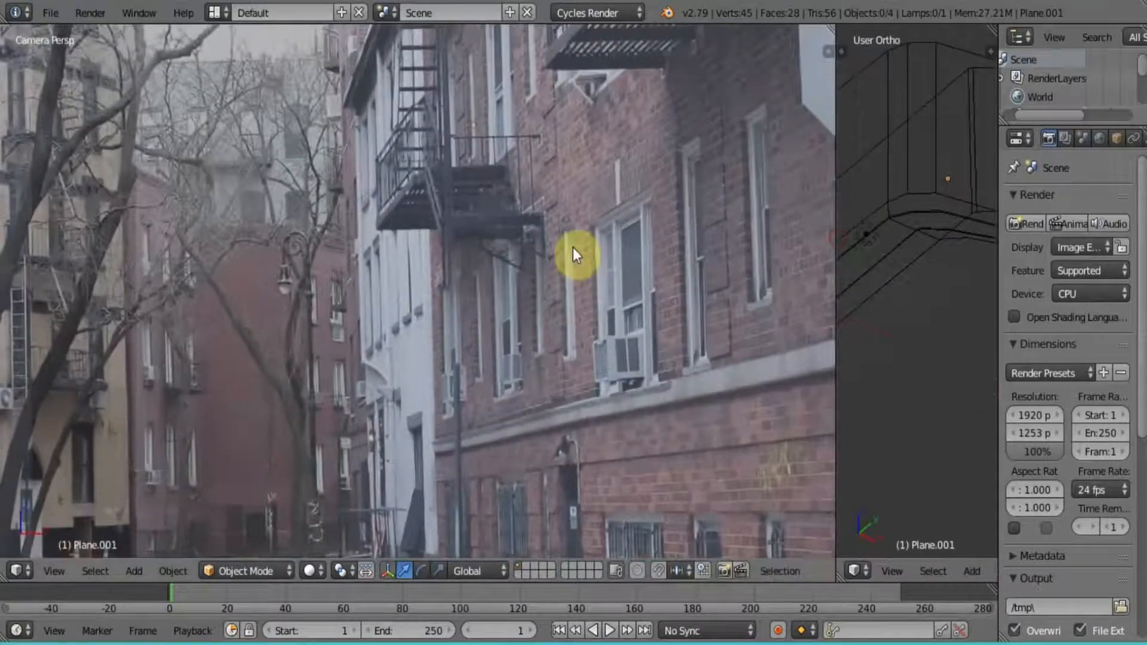
scroll(572, 246, "down", 4)
scroll(572, 246, "down", 3)
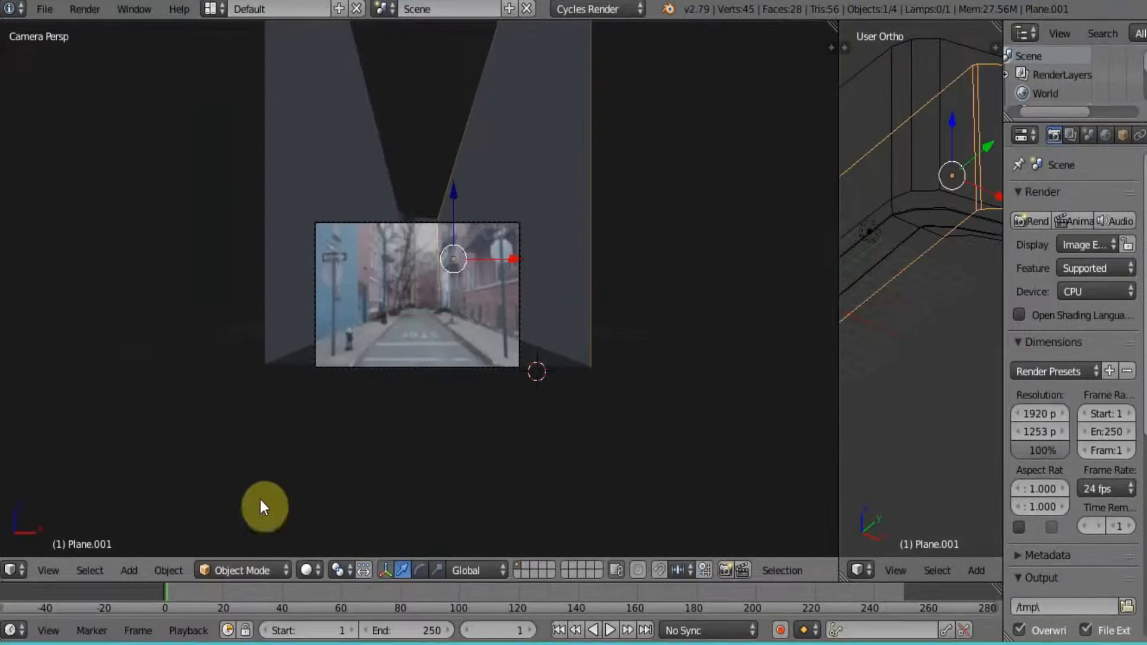
key("Tab")
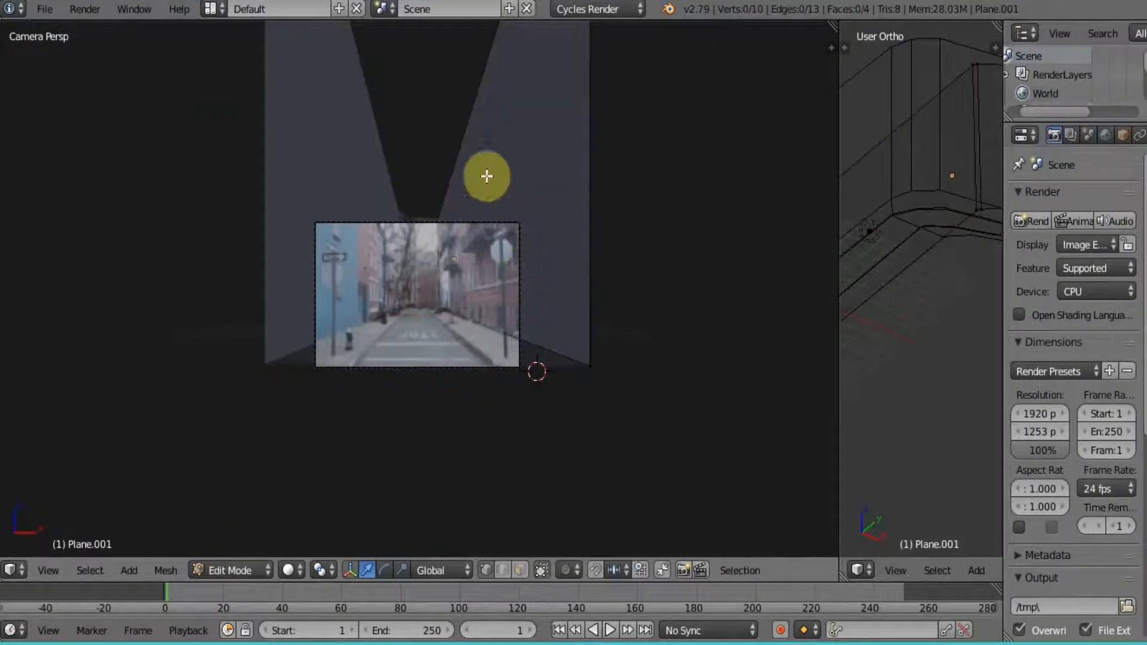
Step: Add 12 centred vertical loop cuts to the right wall's long face and 6 horizontal loop cuts across the whole wall
key("ctrl+r")
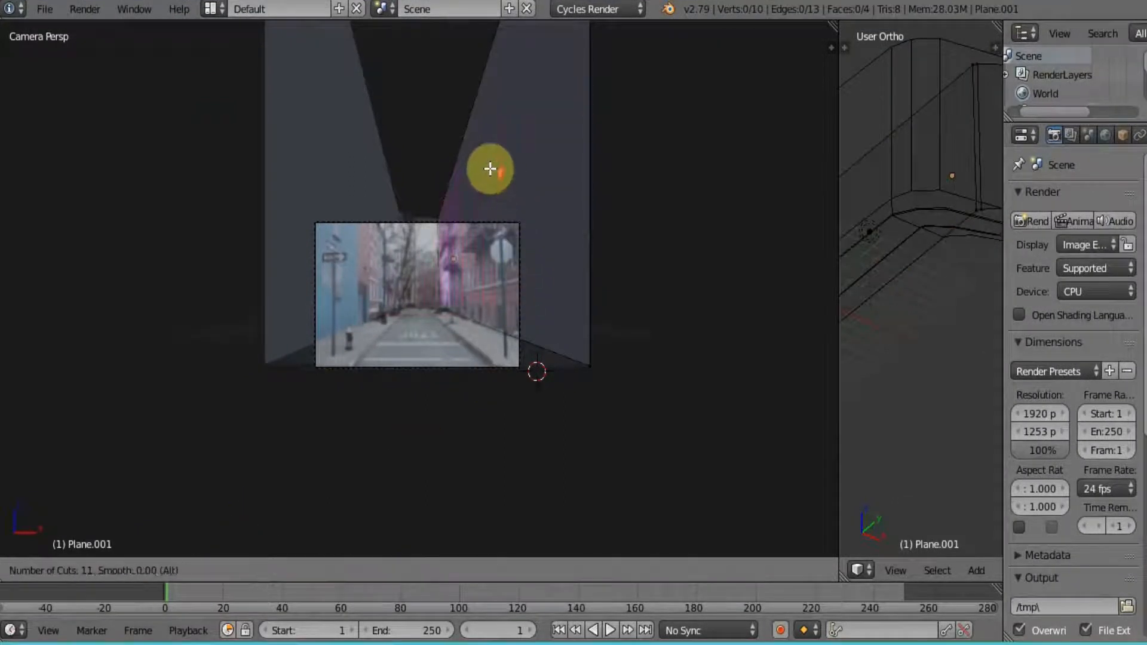
left_click(489, 167)
right_click(489, 166)
key("ctrl+r")
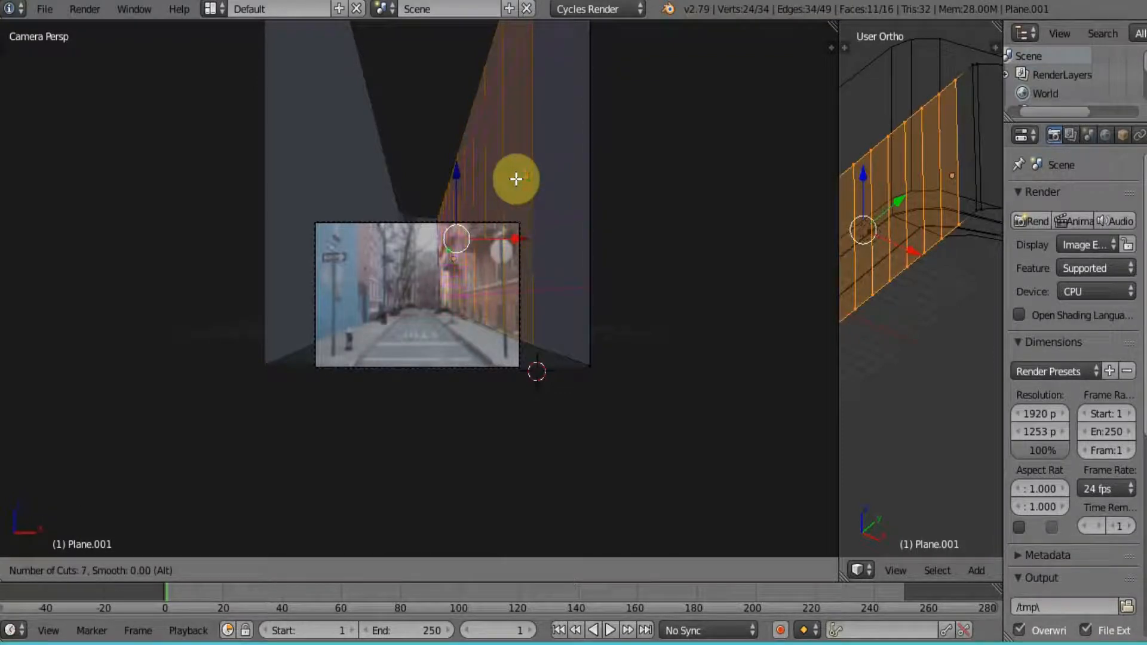
left_click(516, 179)
right_click(516, 179)
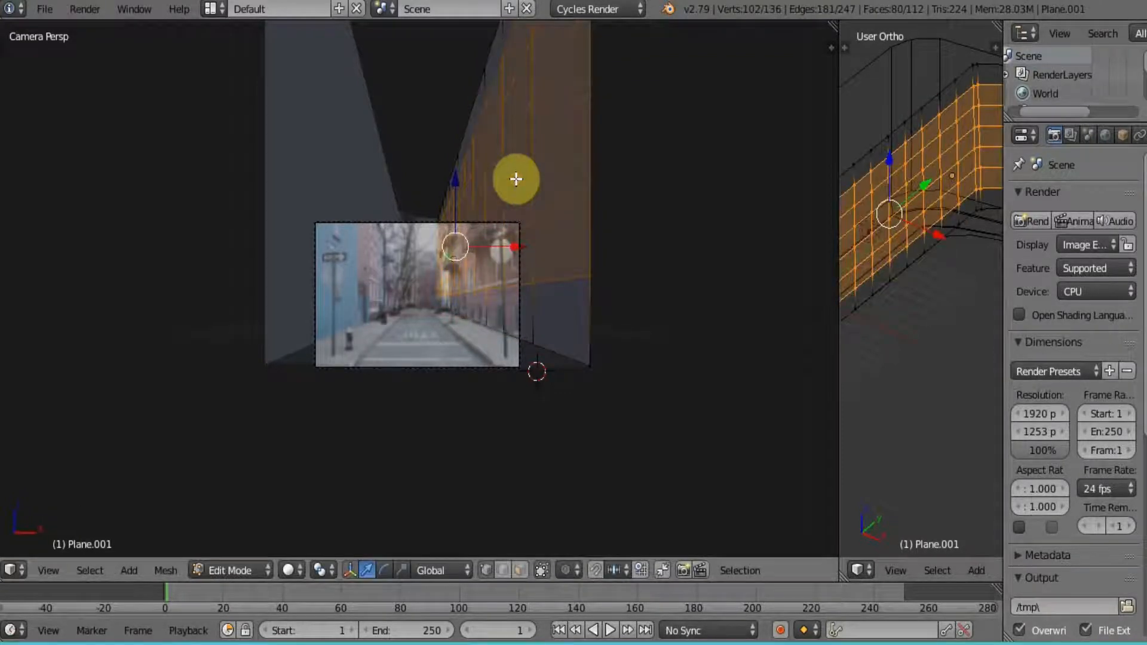
Step: Select the entire right wall mesh and subdivide it twice
key("a")
key("w")
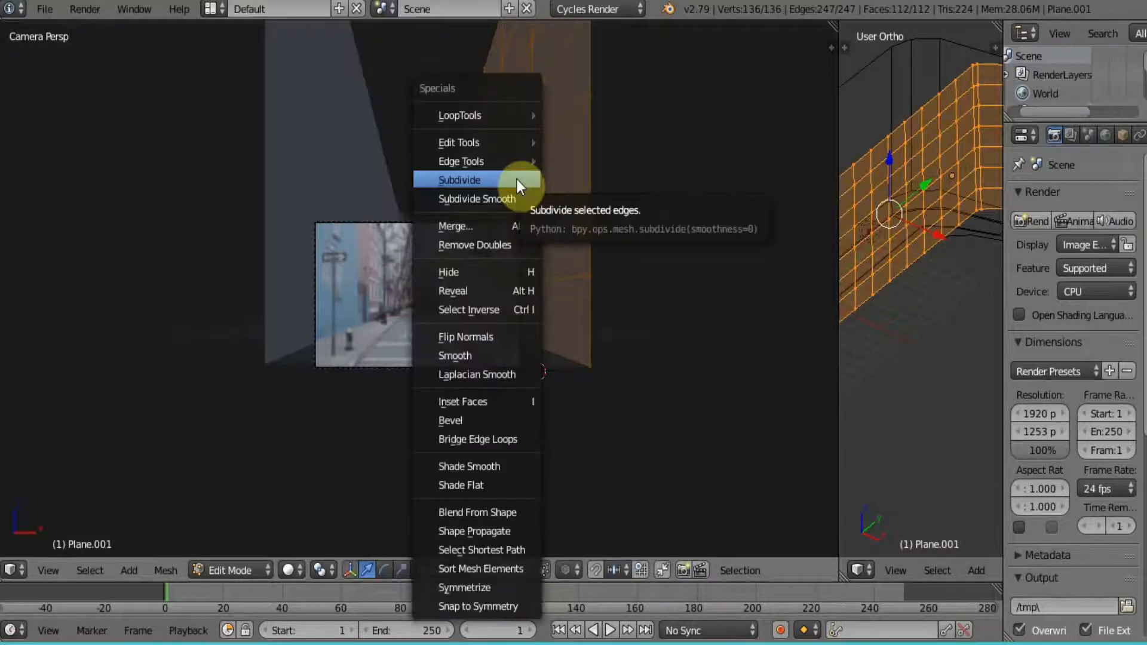
left_click(518, 179)
key("w")
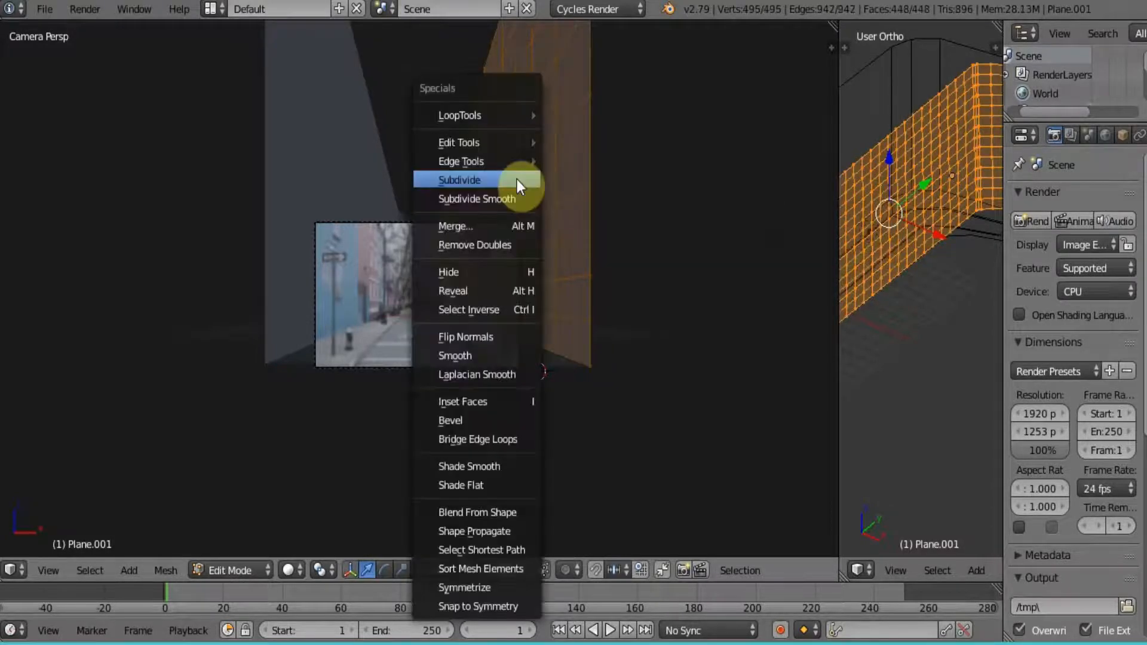
left_click(517, 179)
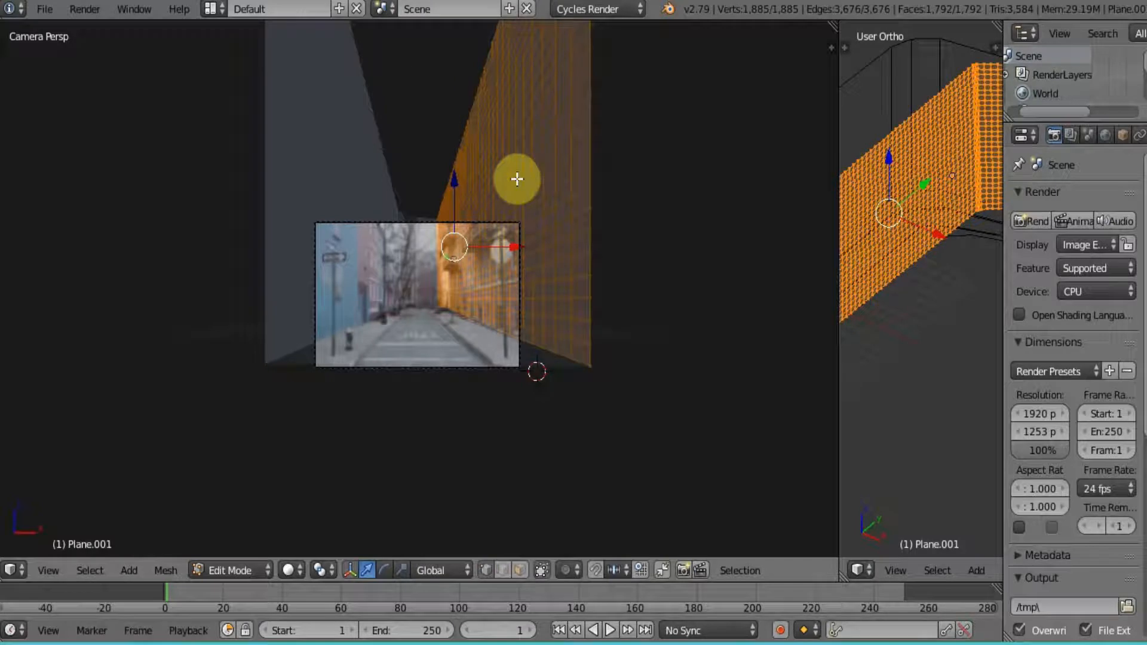
Step: Try a third subdivision of the right wall mesh and undo it
key("w")
left_click(517, 180)
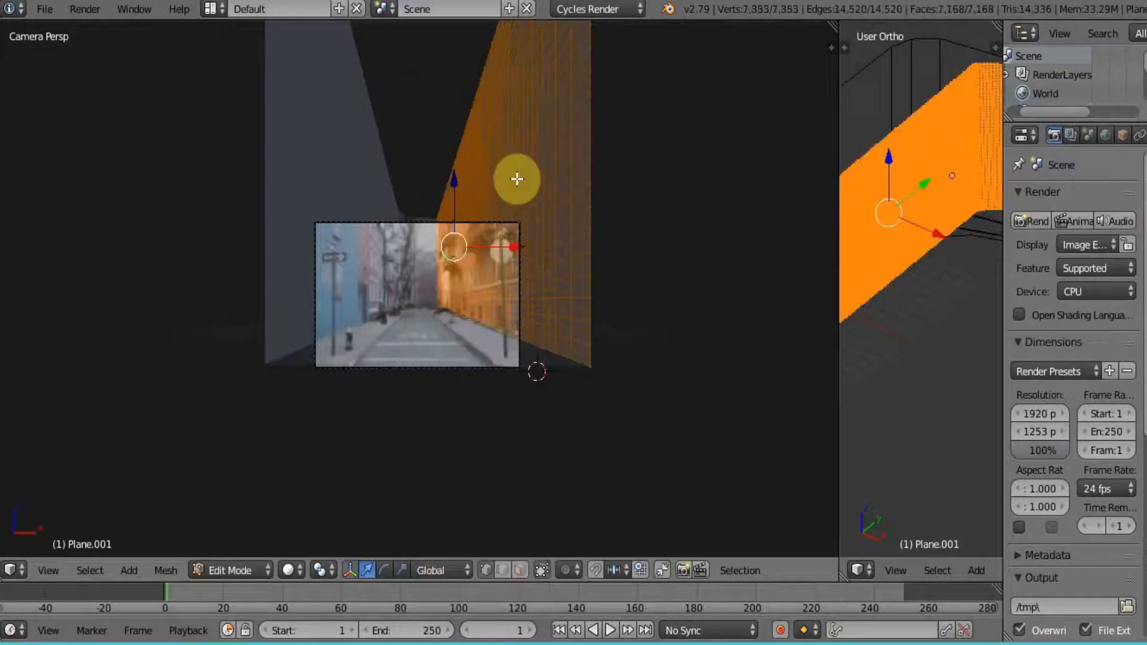
key("ctrl+z")
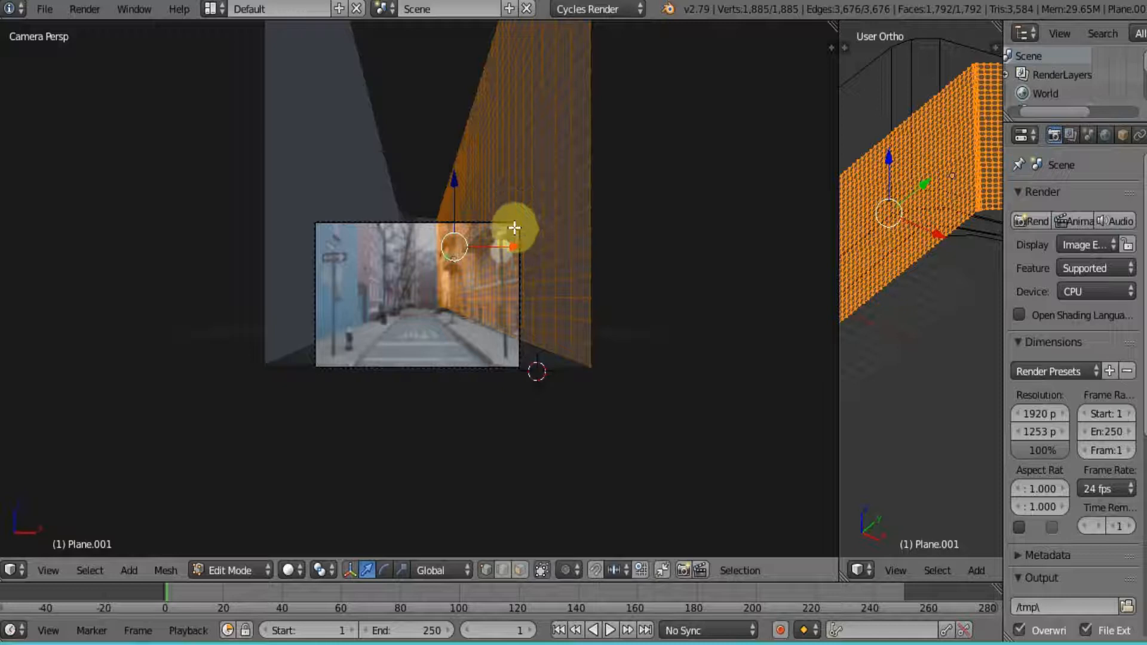
Step: Unwrap the subdivided right wall with Project From View through the camera
key("u")
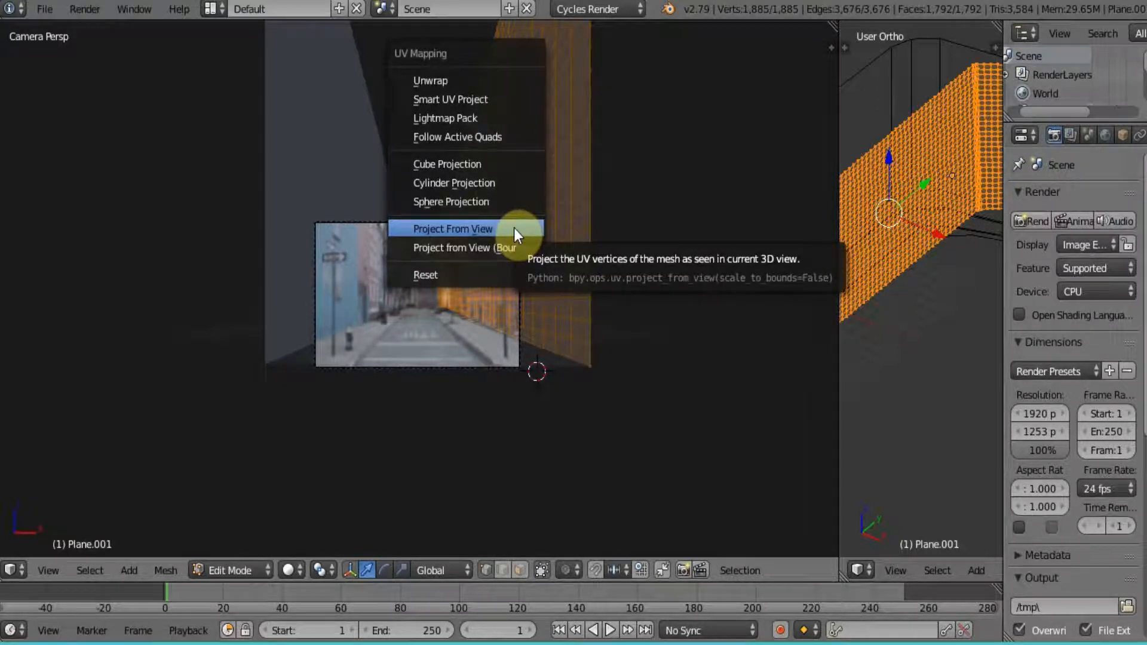
left_click(459, 228)
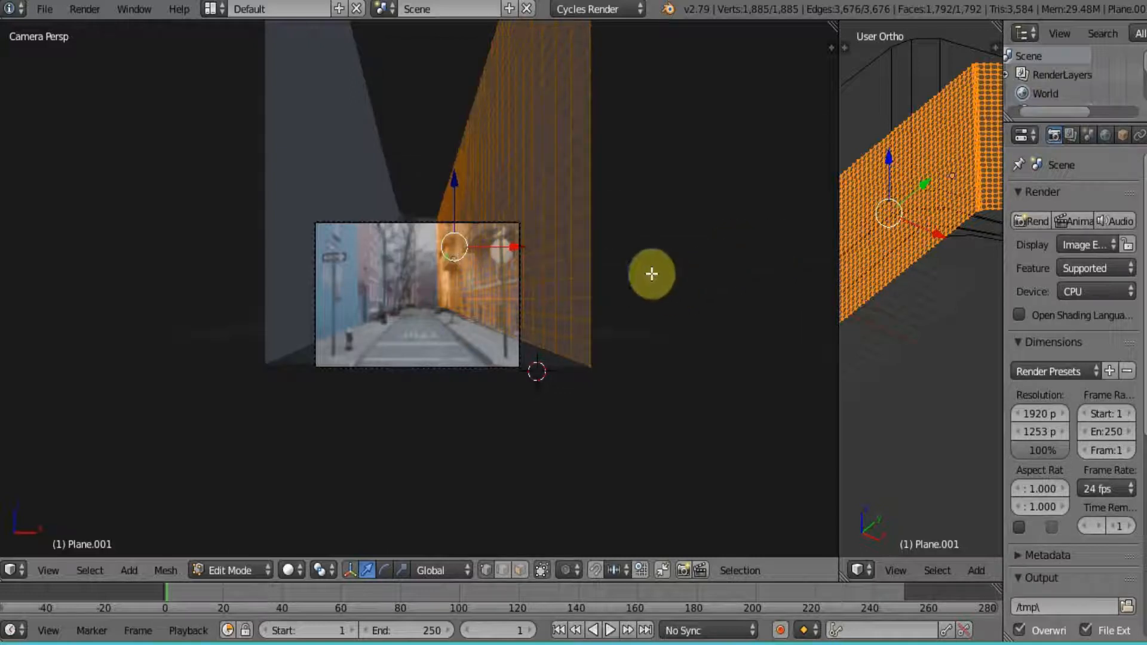
Step: Leave mesh editing and give the right wall a new material with an Emission surface
key("Tab")
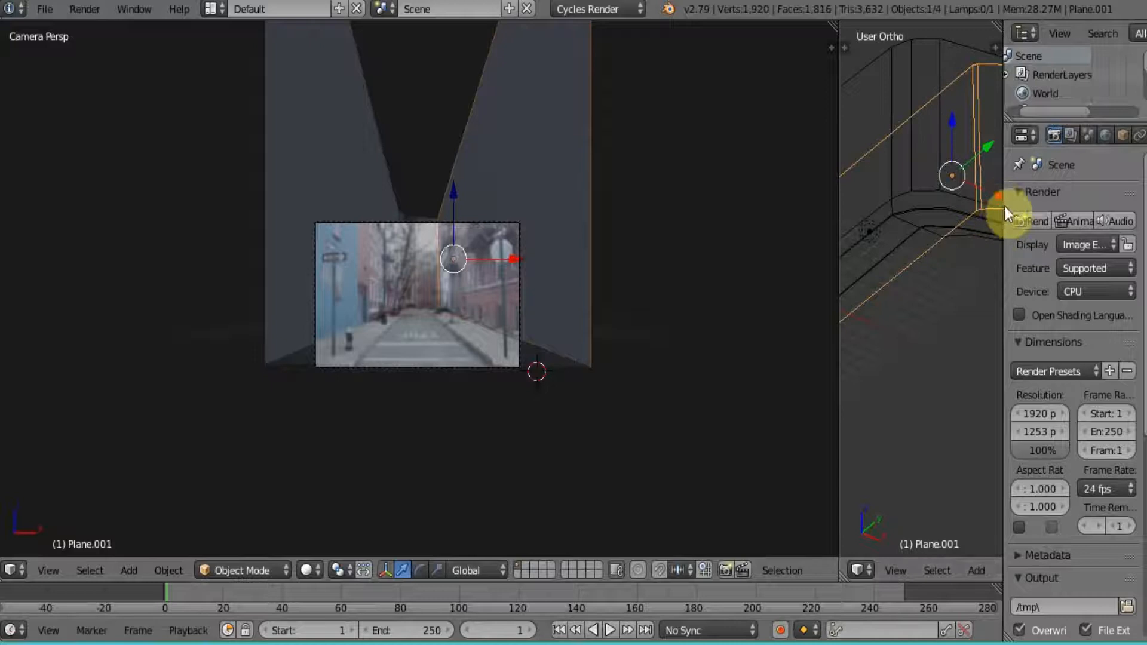
left_click_drag(1004, 206, 917, 191)
left_click(1100, 135)
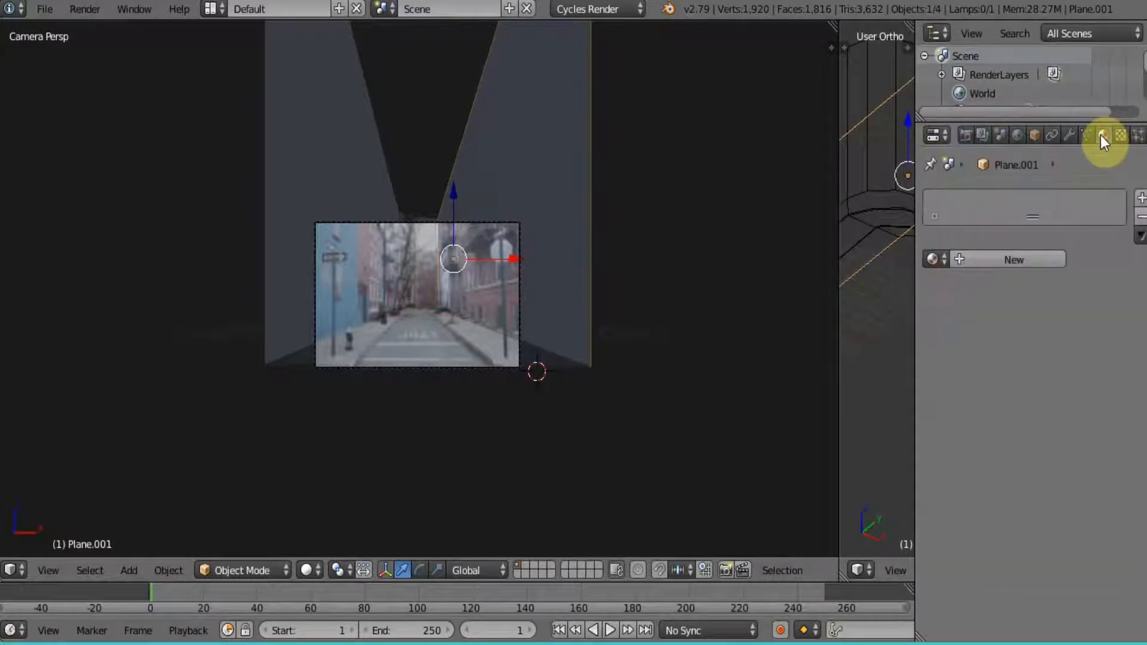
left_click(1041, 261)
left_click(1072, 359)
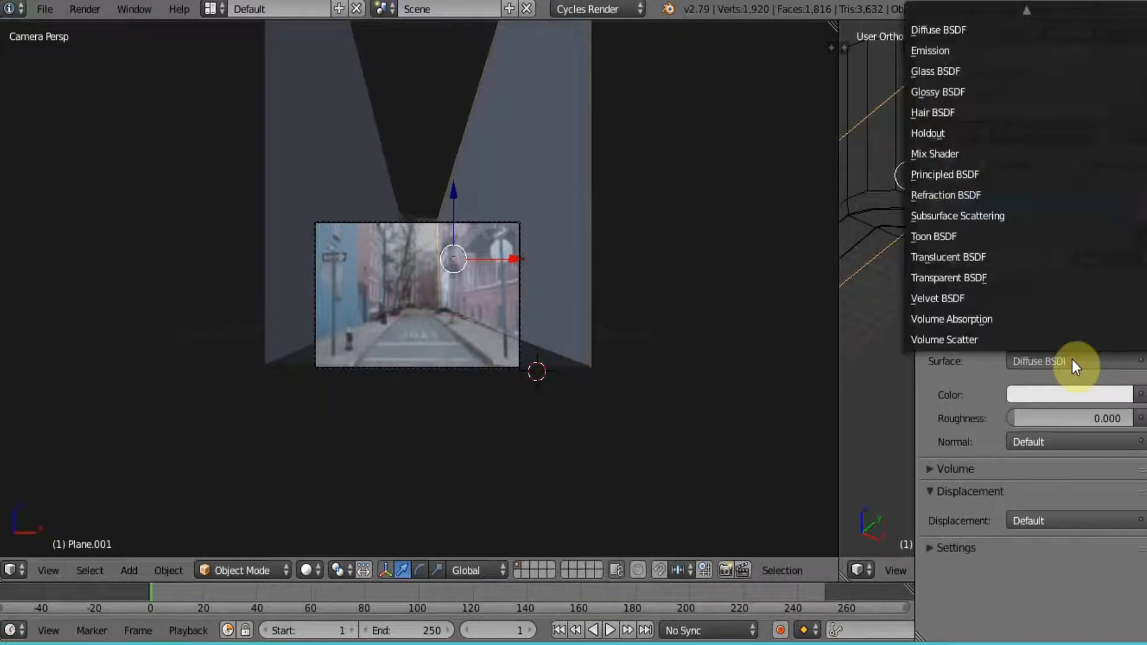
left_click(931, 53)
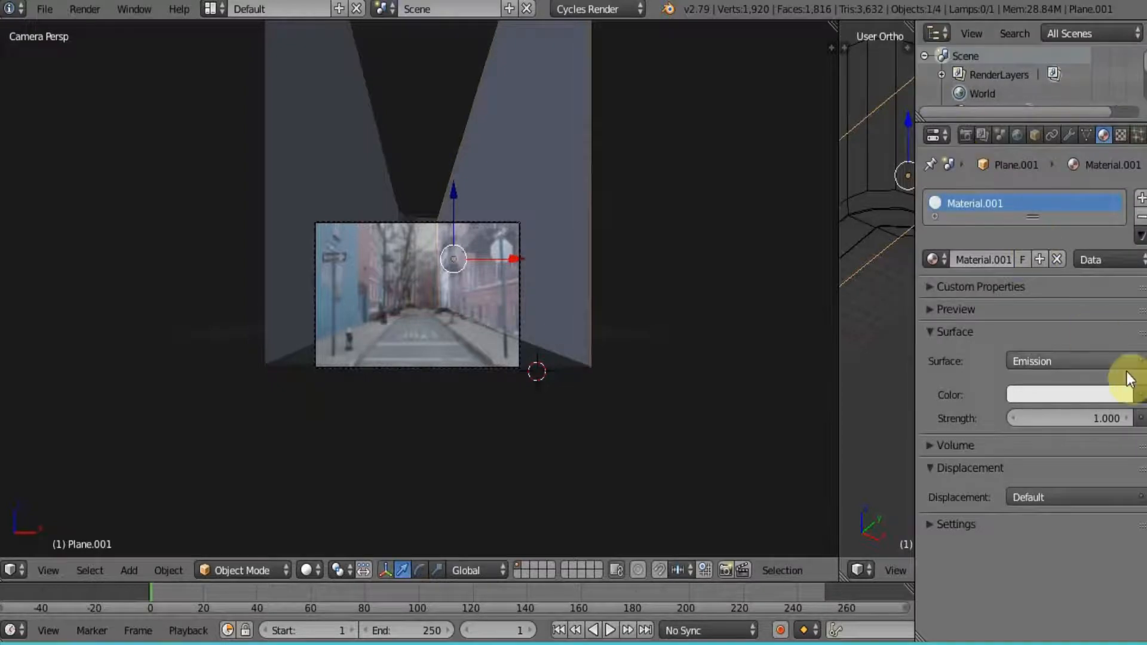
Step: Use an Image Texture with right.png as the Emission colour of the right wall's material
left_click(1138, 395)
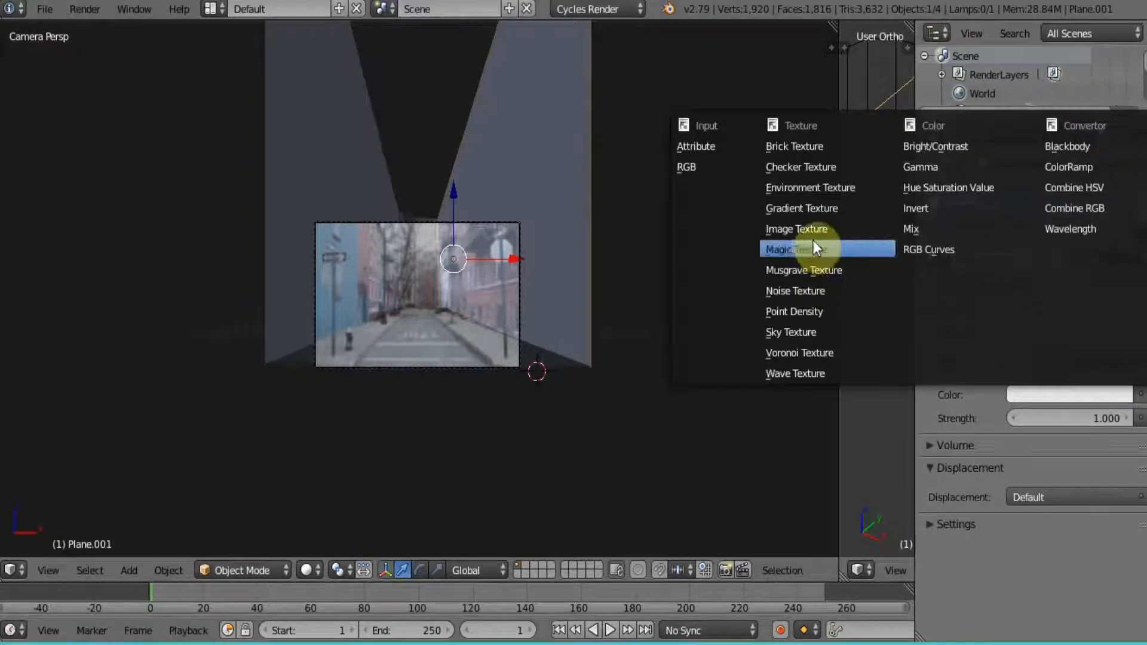
left_click(796, 228)
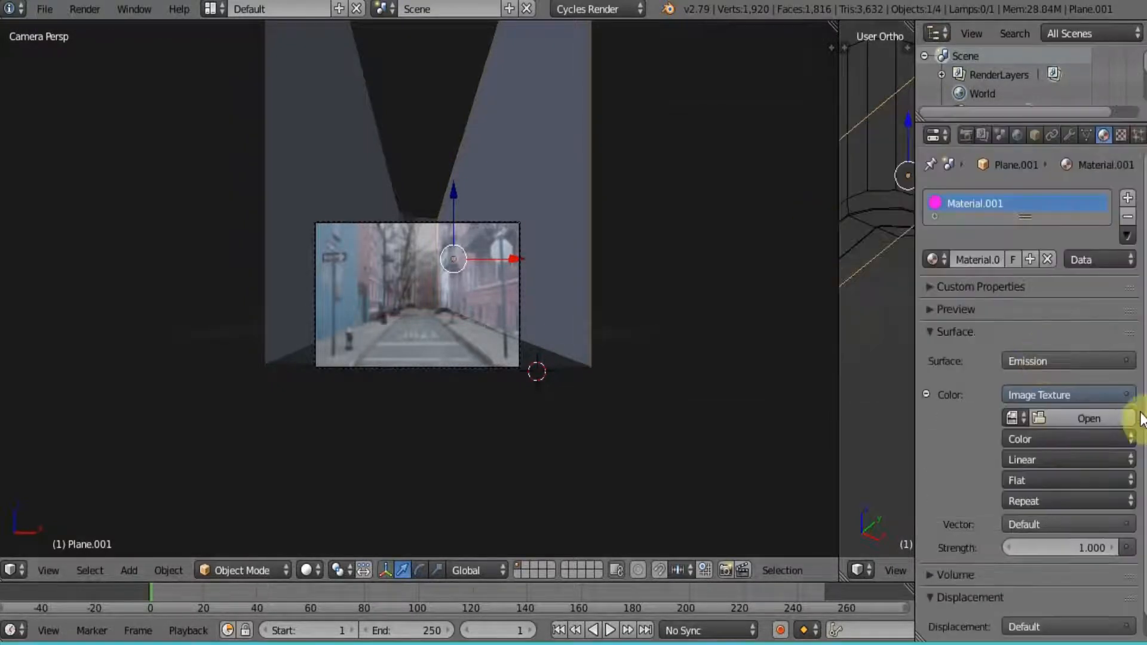
left_click(1108, 414)
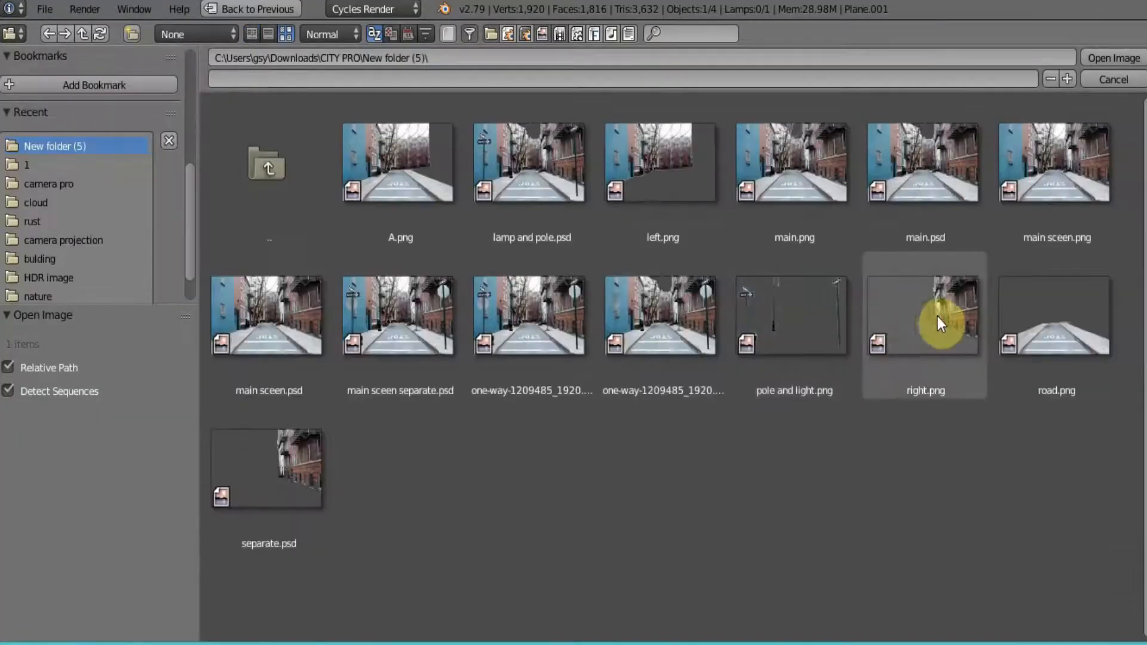
left_click(937, 317)
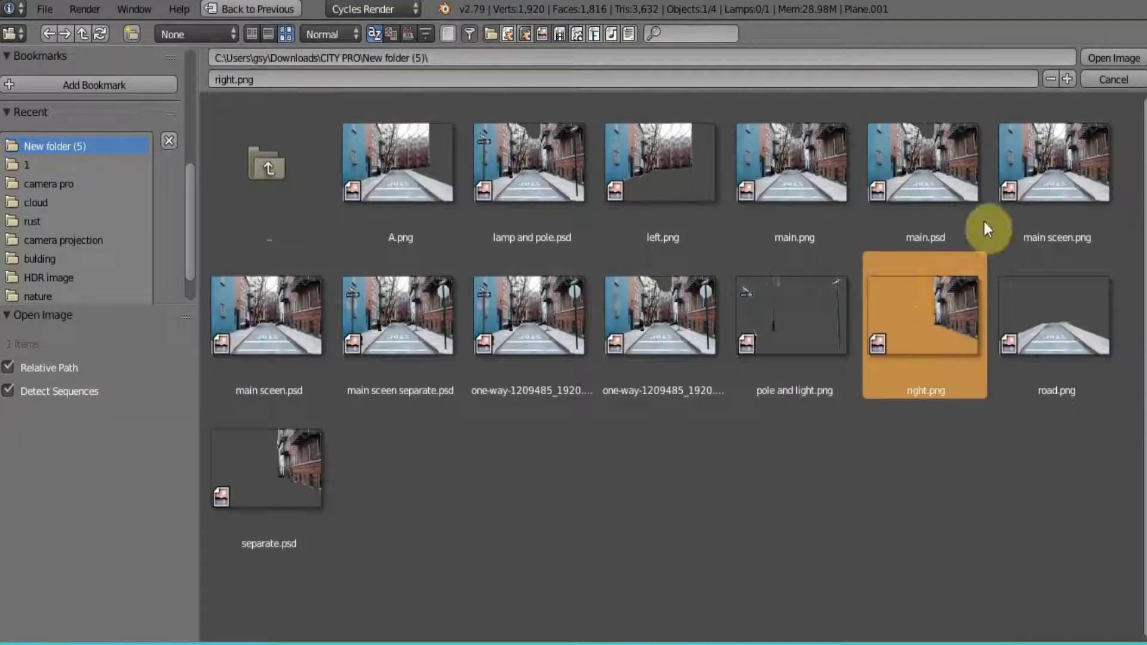
left_click(1110, 59)
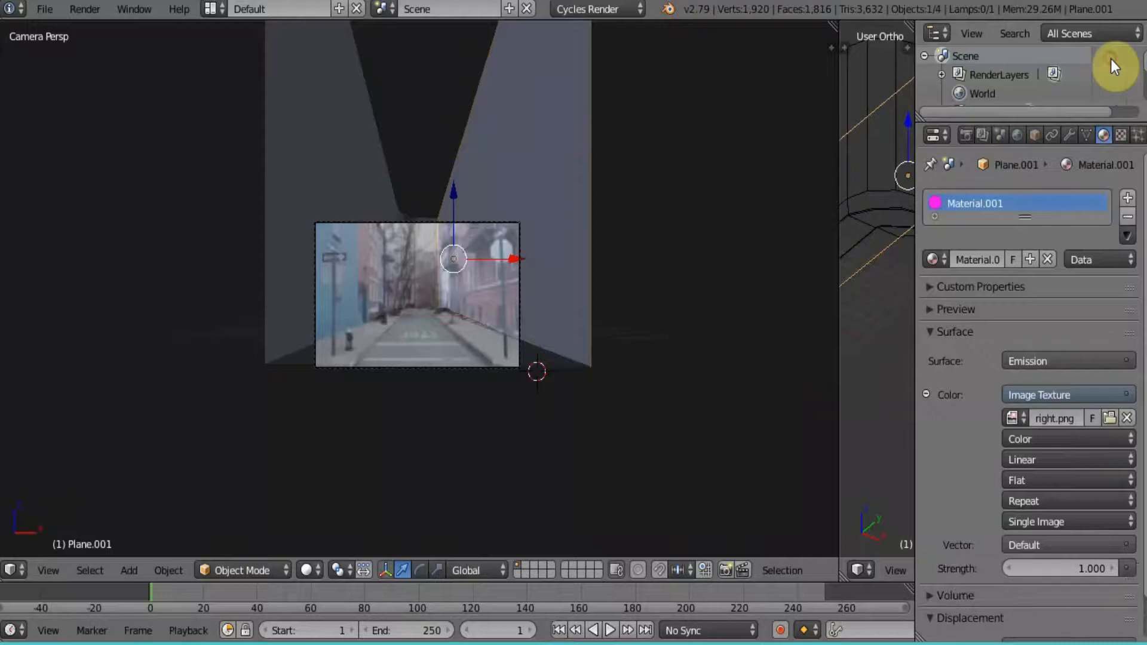
Step: Change the second 3D view to a widened UV/Image Editor and show right.png behind the right wall's UVs
left_click_drag(837, 389, 525, 396)
left_click(551, 569)
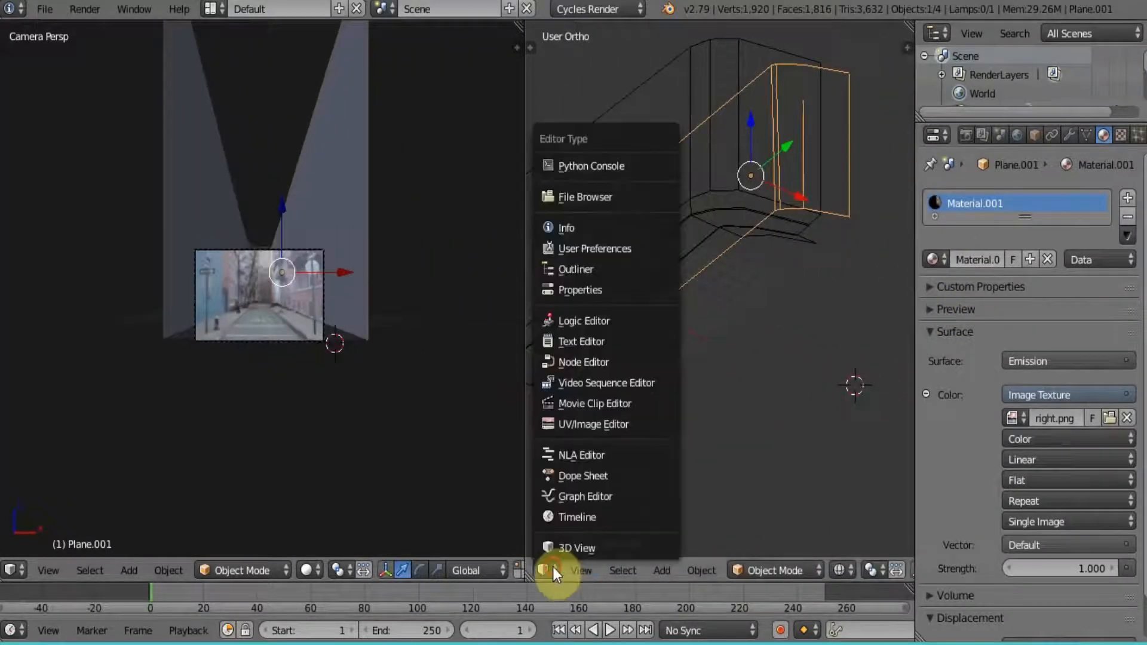
left_click(590, 425)
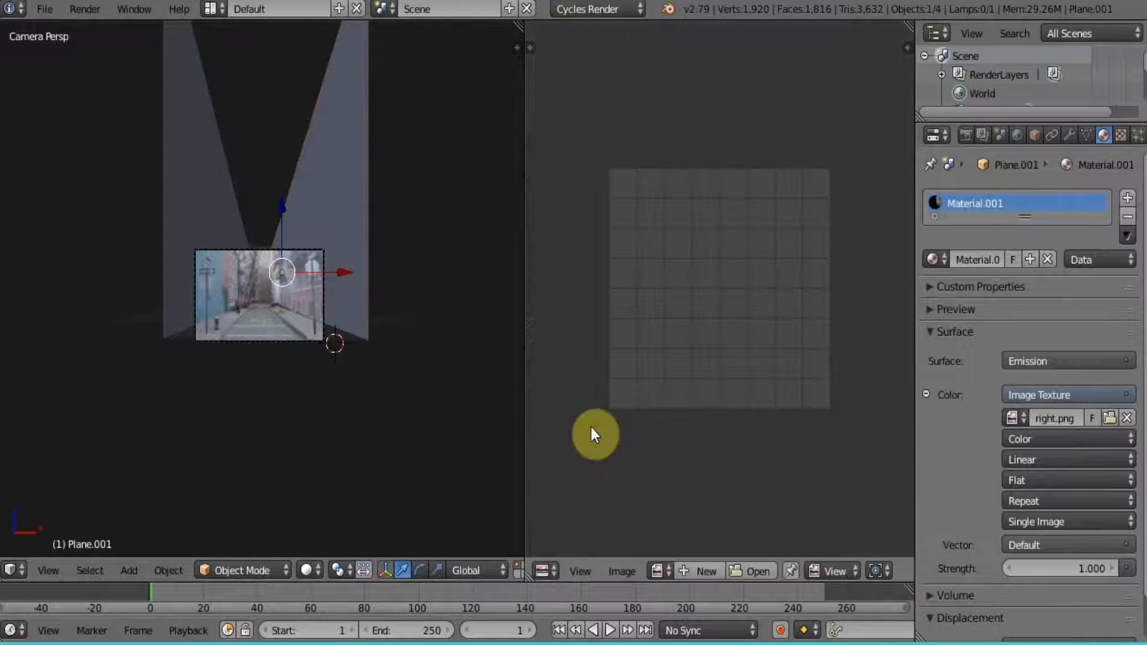
key("Tab")
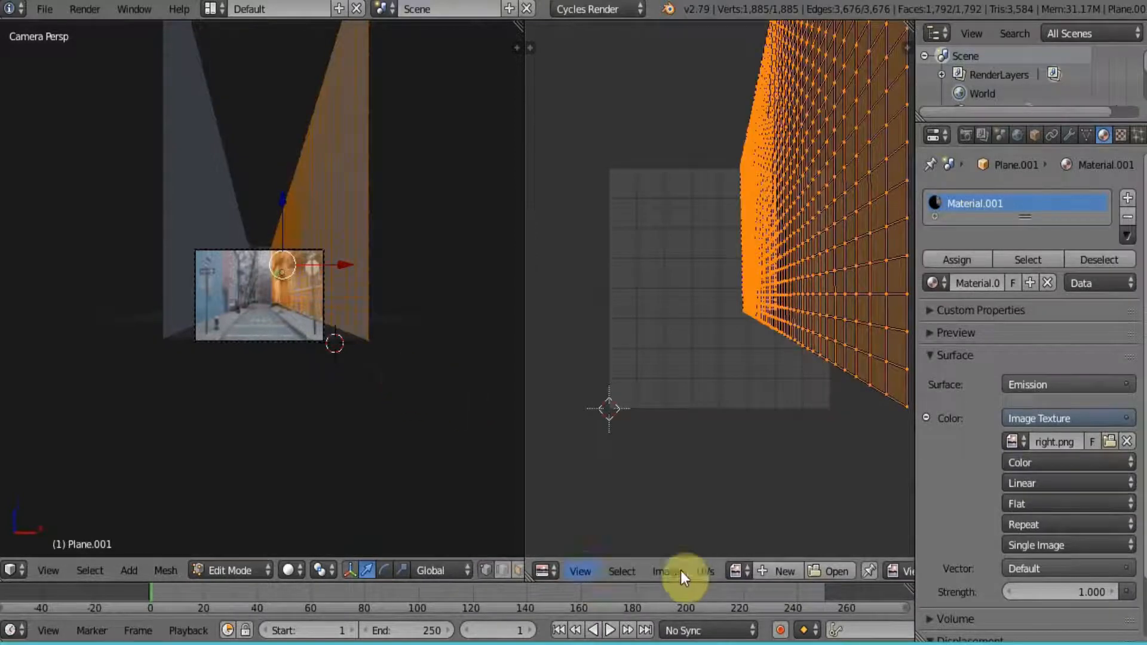
left_click(739, 571)
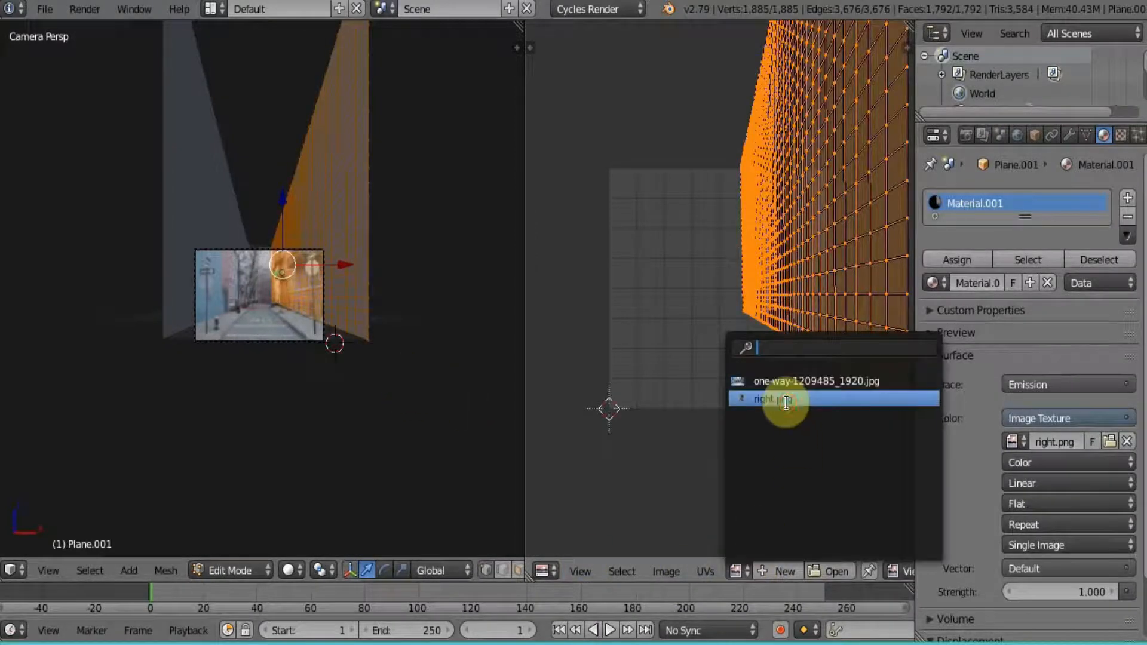
left_click(781, 399)
Step: Move the right wall's UVs down along Y to line up with the building in right.png, finishing with a move of -12
scroll(788, 396, "up", 1)
scroll(789, 395, "down", 4)
middle_click_drag(812, 382, 684, 363)
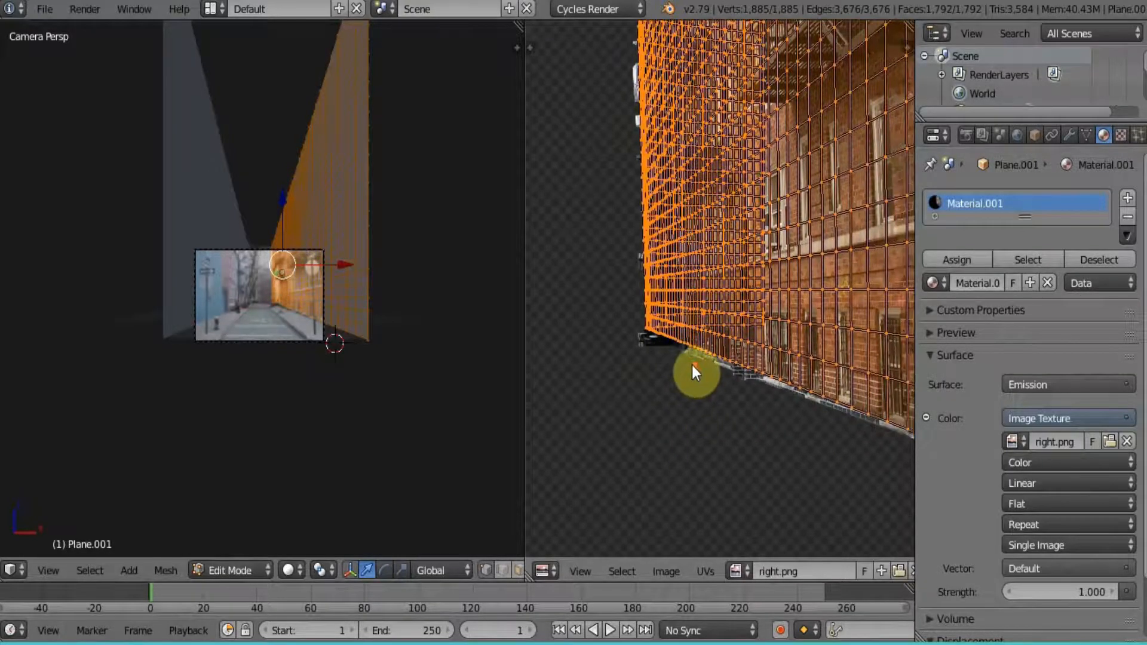
scroll(379, 360, "up", 5)
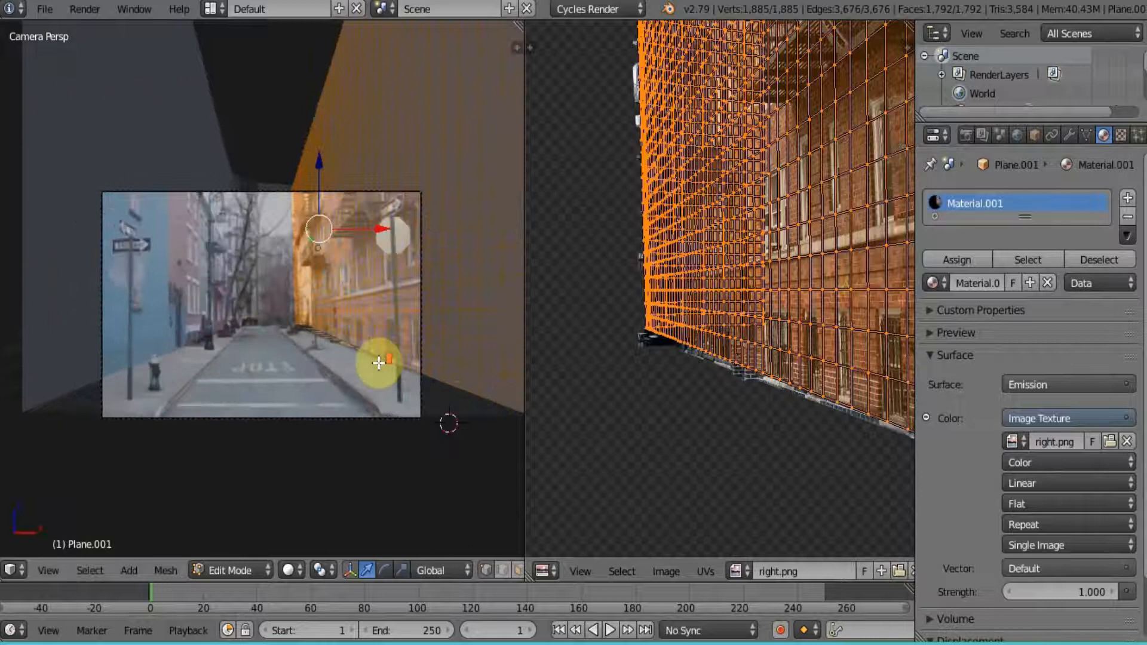
middle_click_drag(774, 332, 734, 285)
key("g")
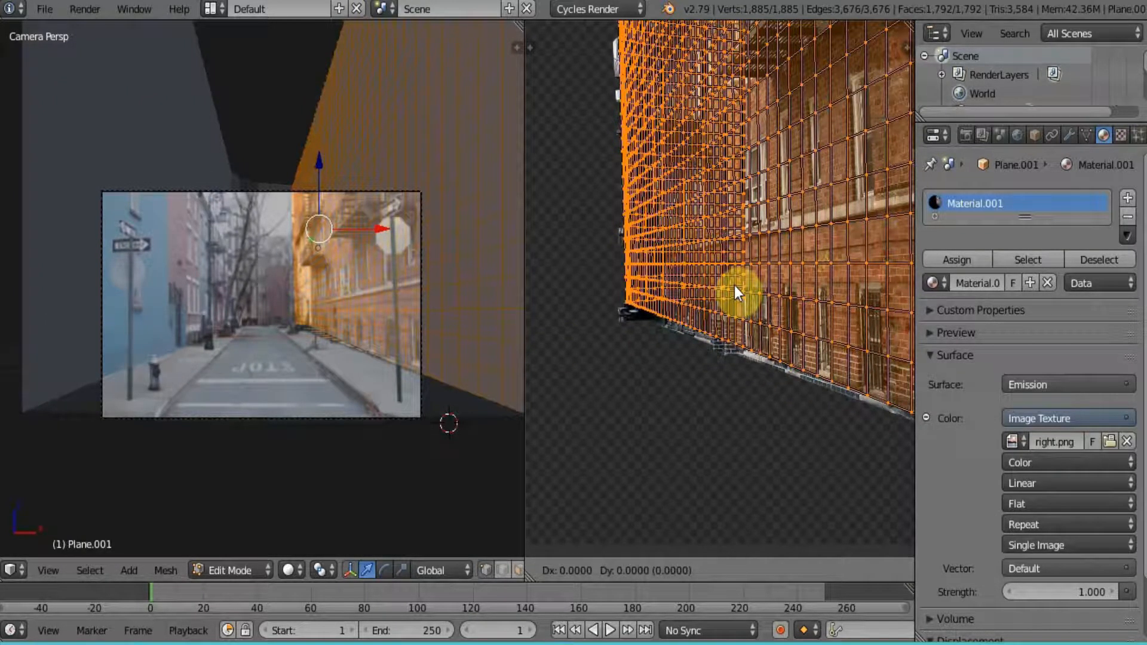
key("y")
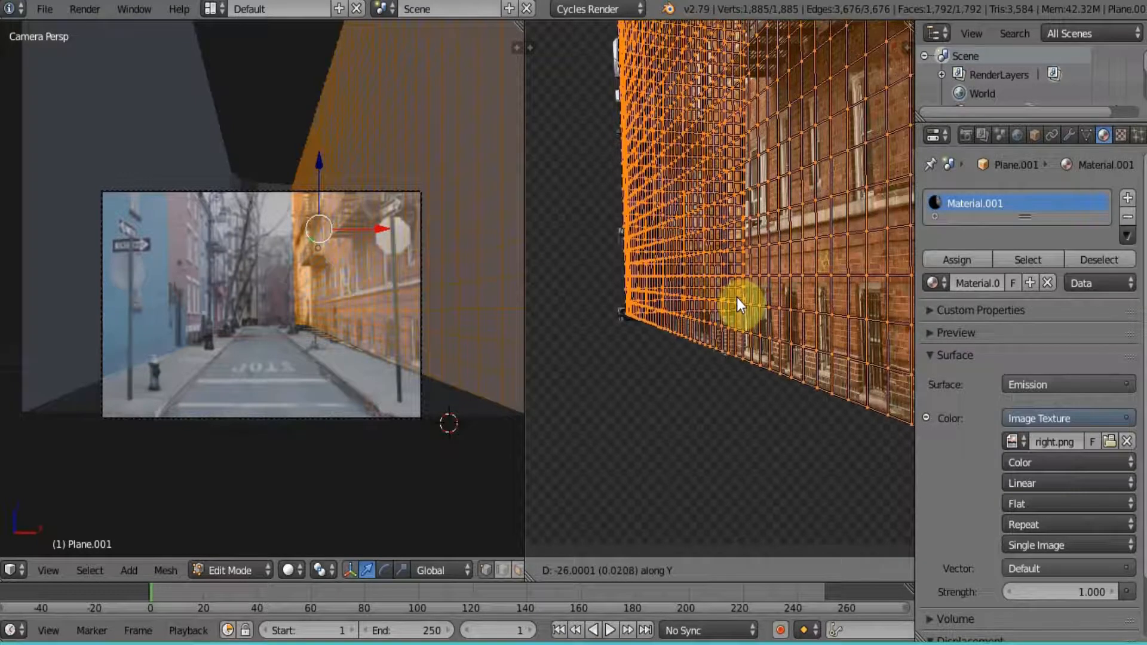
left_click(736, 297)
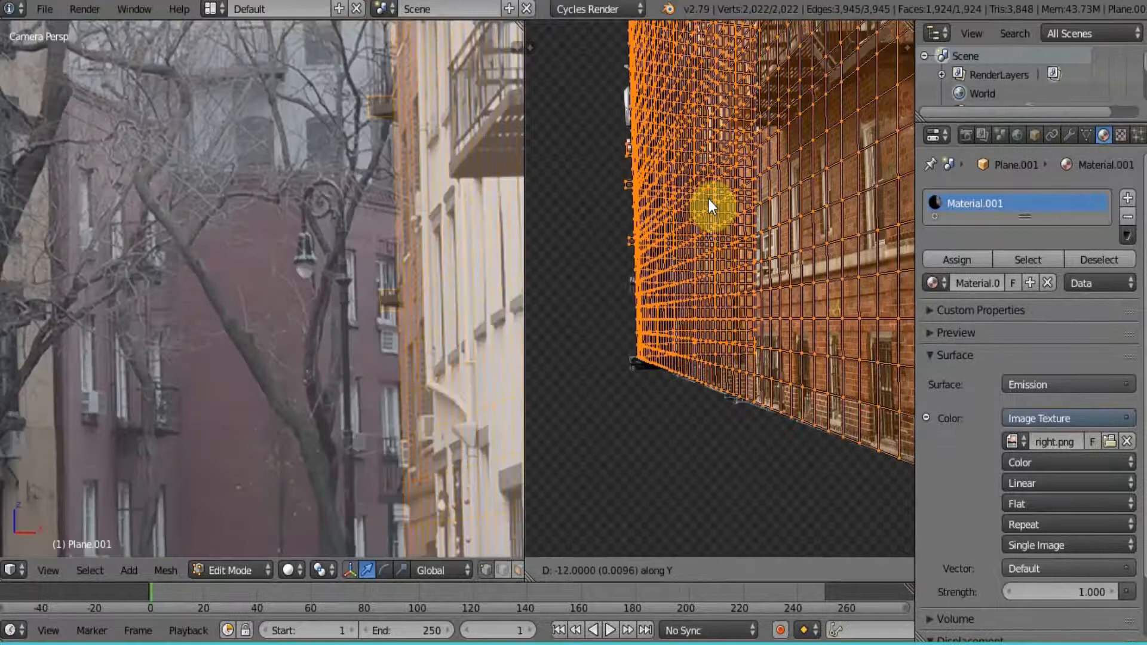
left_click(708, 199)
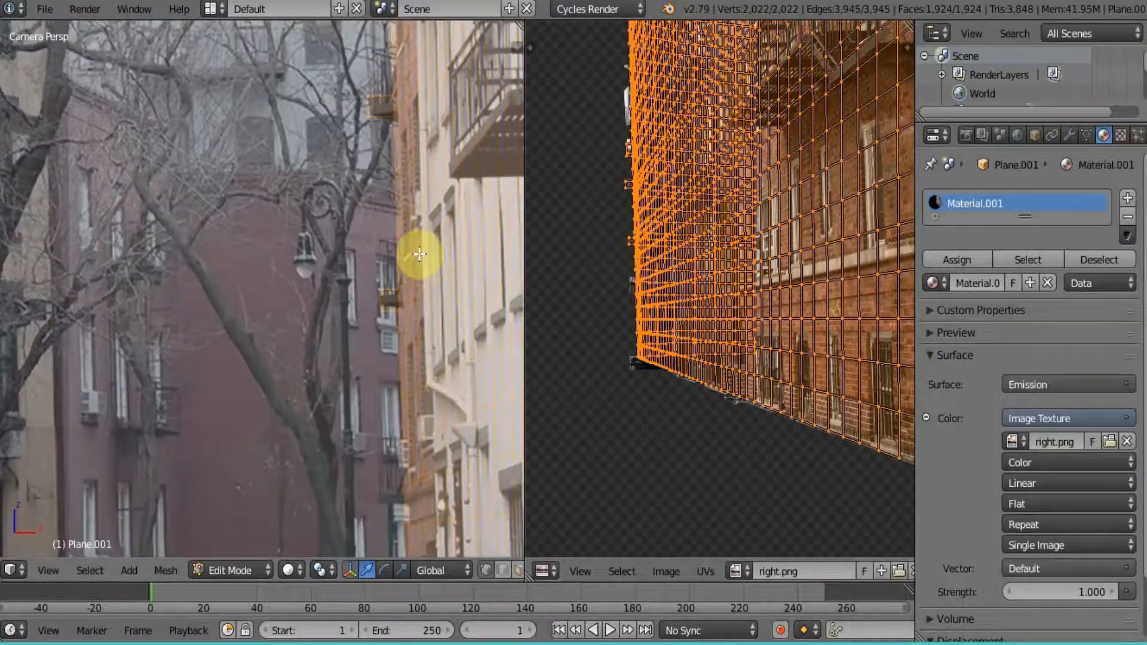
Step: Examine how the right wall's mesh grid lines up with the building in the camera view, and leave mesh editing
key("a")
scroll(418, 238, "down", 3)
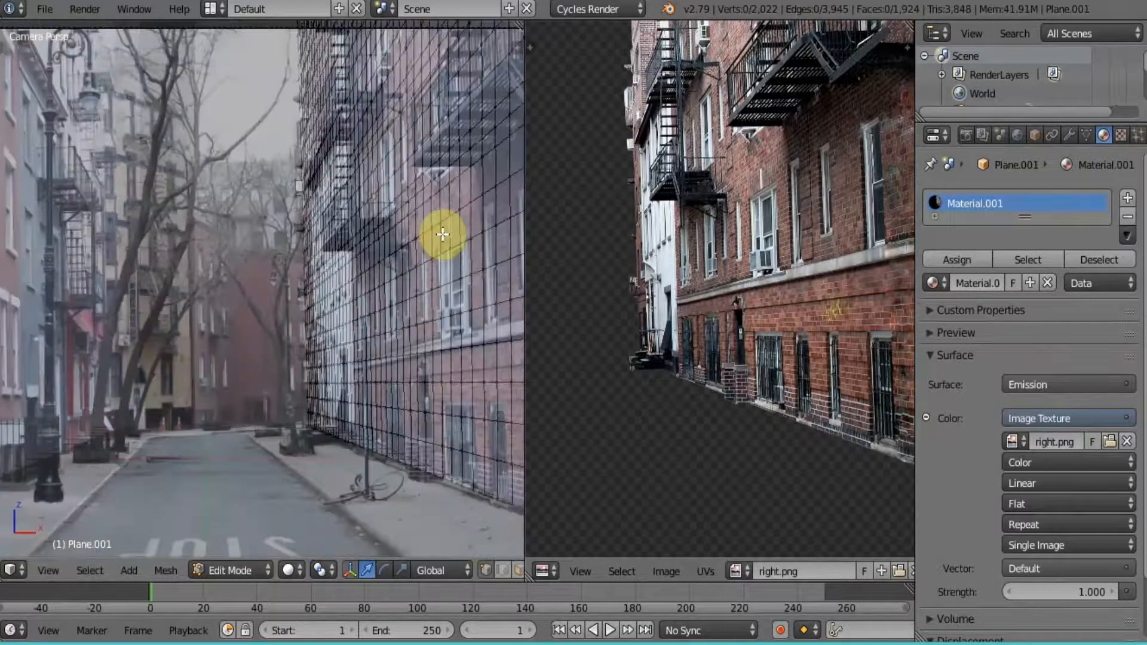
scroll(443, 233, "down", 1)
scroll(442, 233, "up", 2)
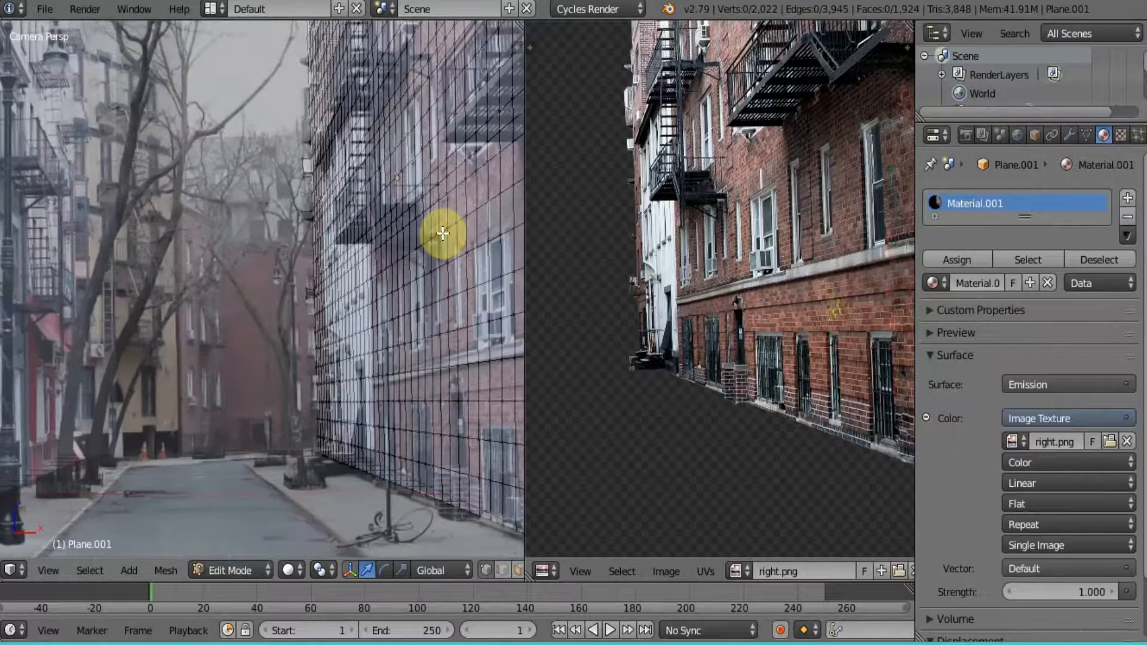
key("a")
scroll(443, 233, "down", 3)
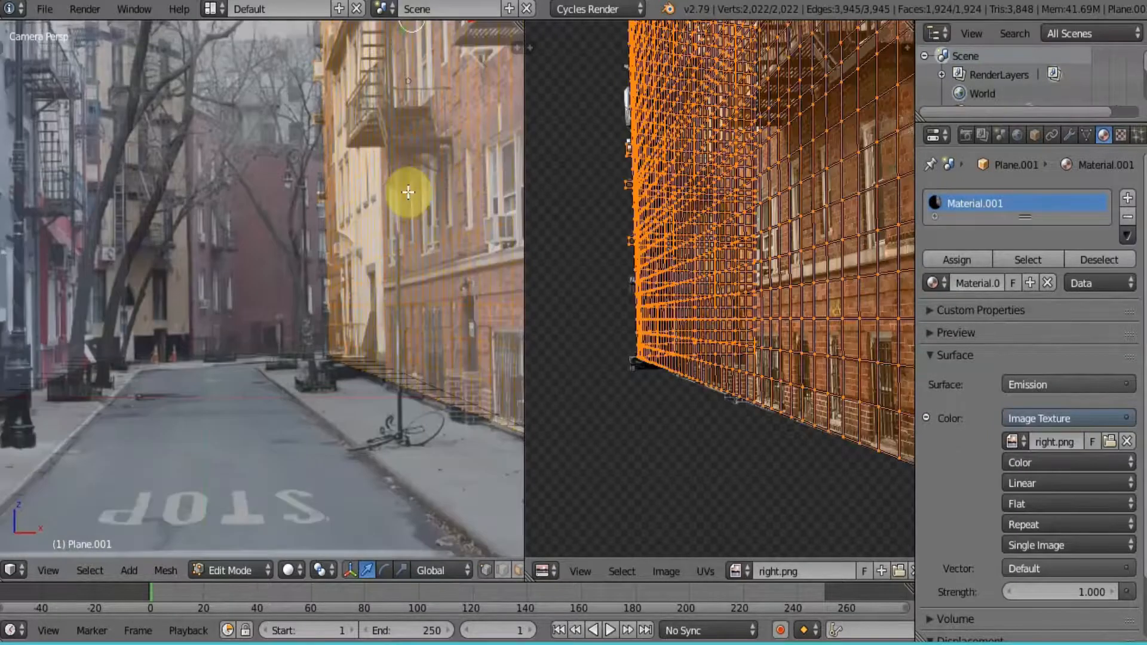
key("Tab")
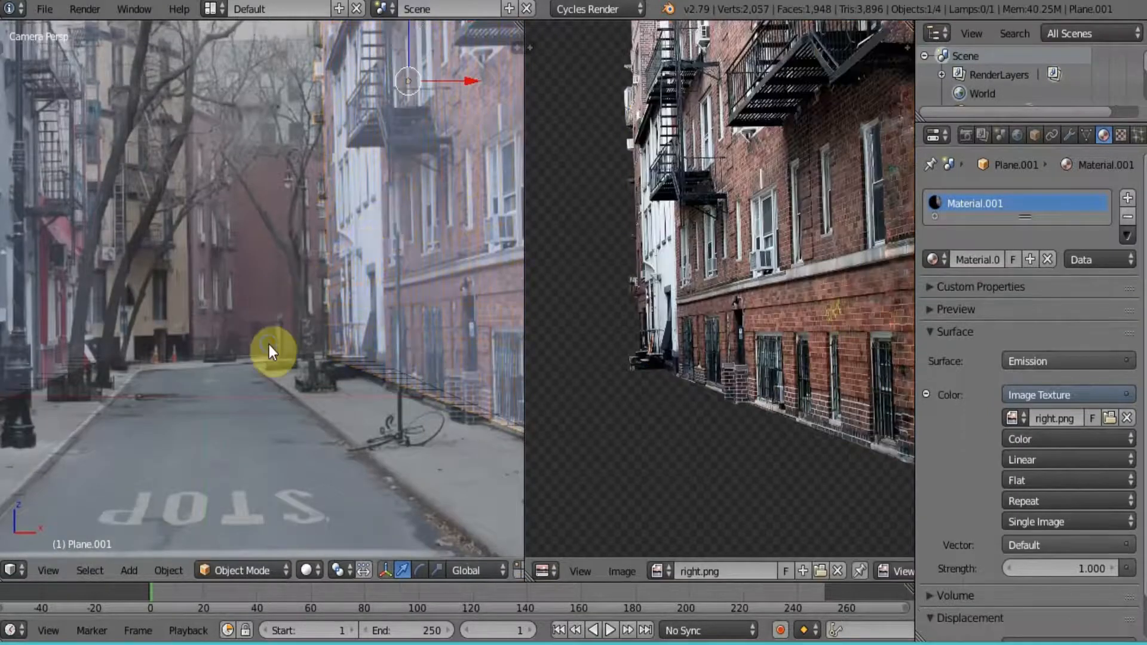
Step: Select the street mesh (Plane) and give it a new material with an Emission surface
right_click(269, 345)
scroll(269, 345, "down", 3)
key("Tab")
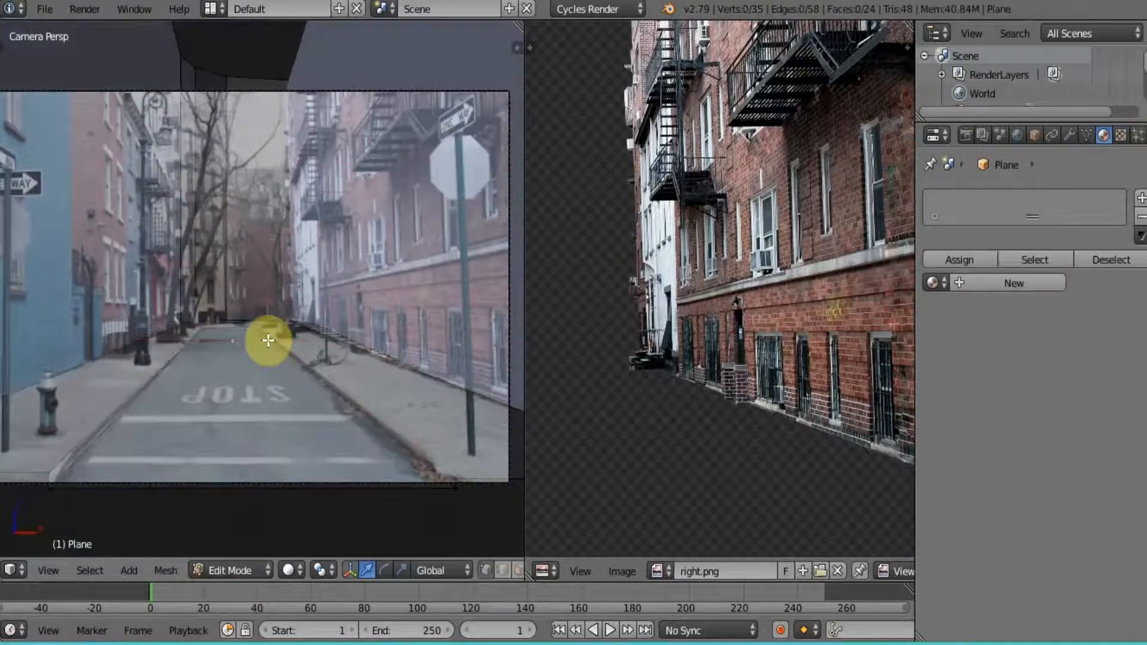
key("Tab")
left_click(987, 259)
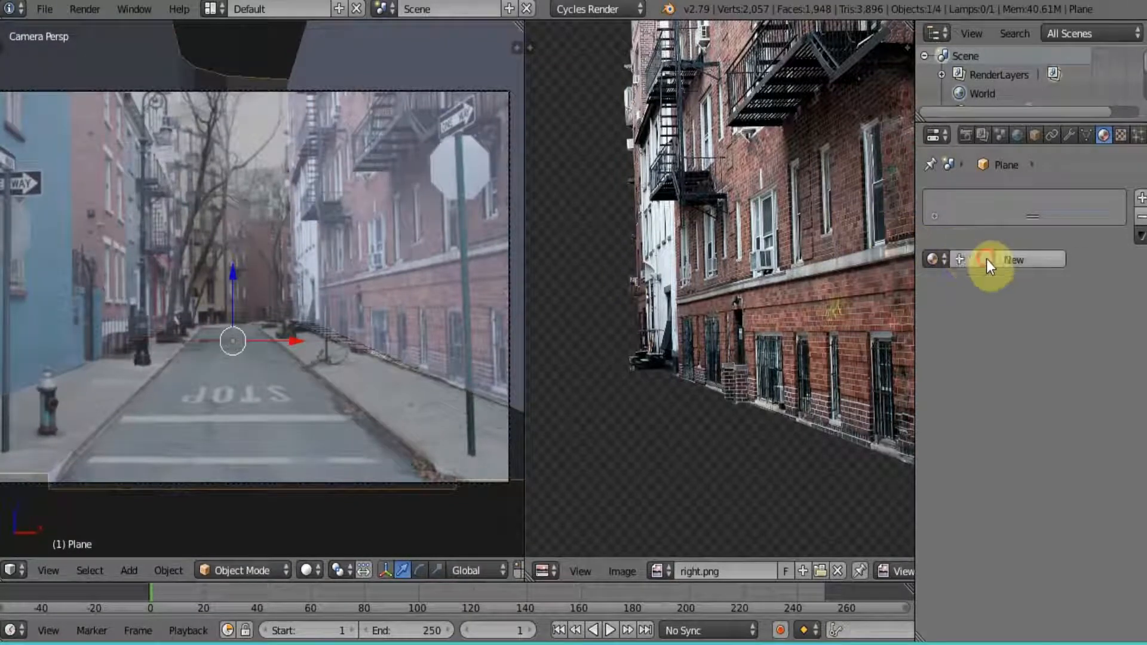
left_click(1102, 358)
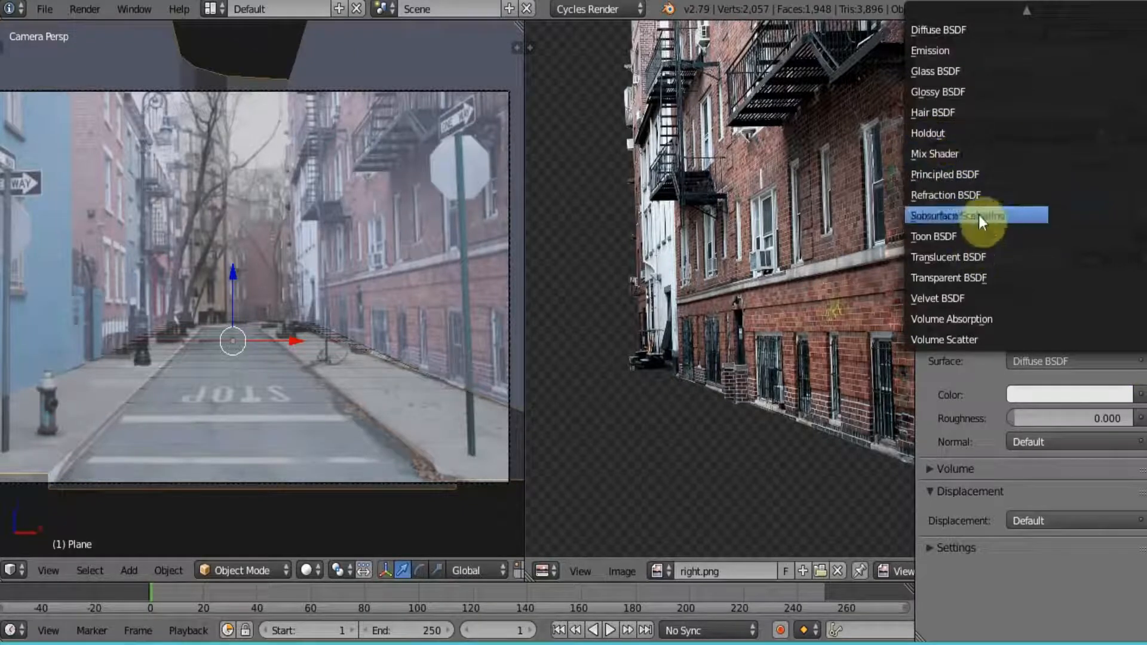
left_click(933, 48)
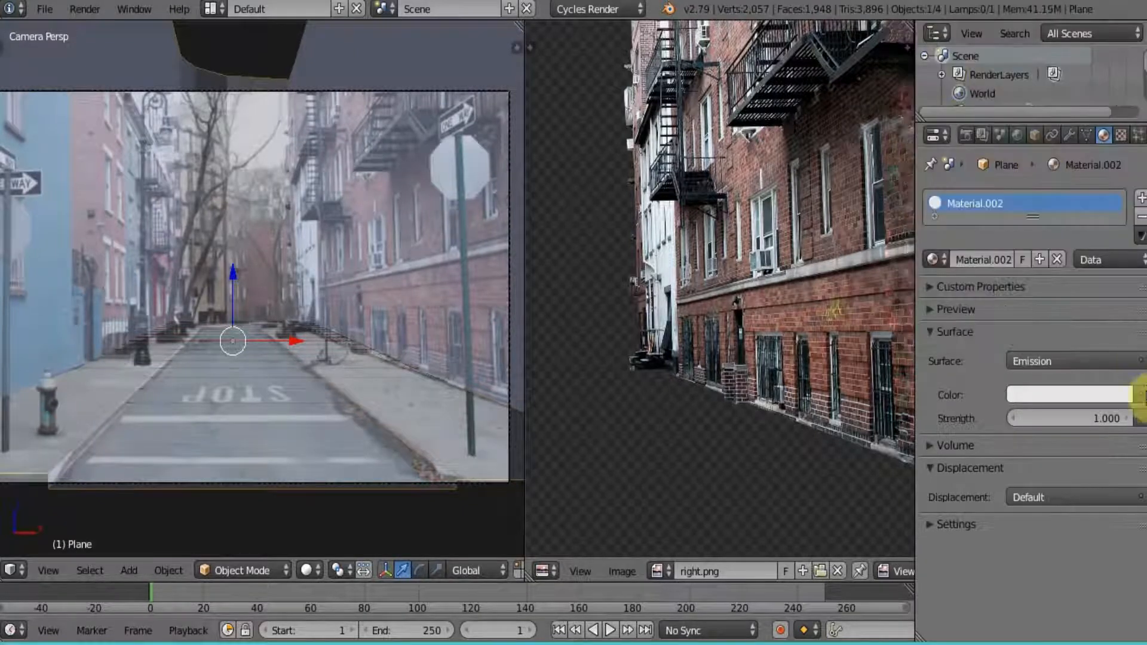
Step: Use an Image Texture with A.png from New folder (5) as the Emission colour of the street mesh's material
left_click(1141, 395)
left_click(817, 228)
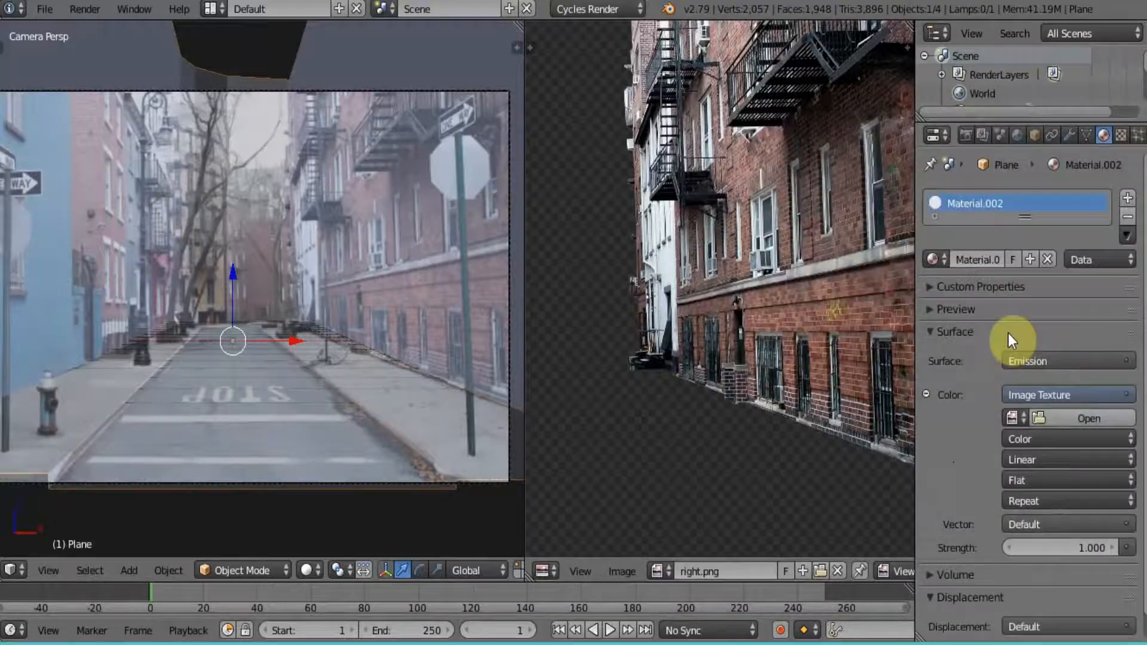
left_click(1084, 412)
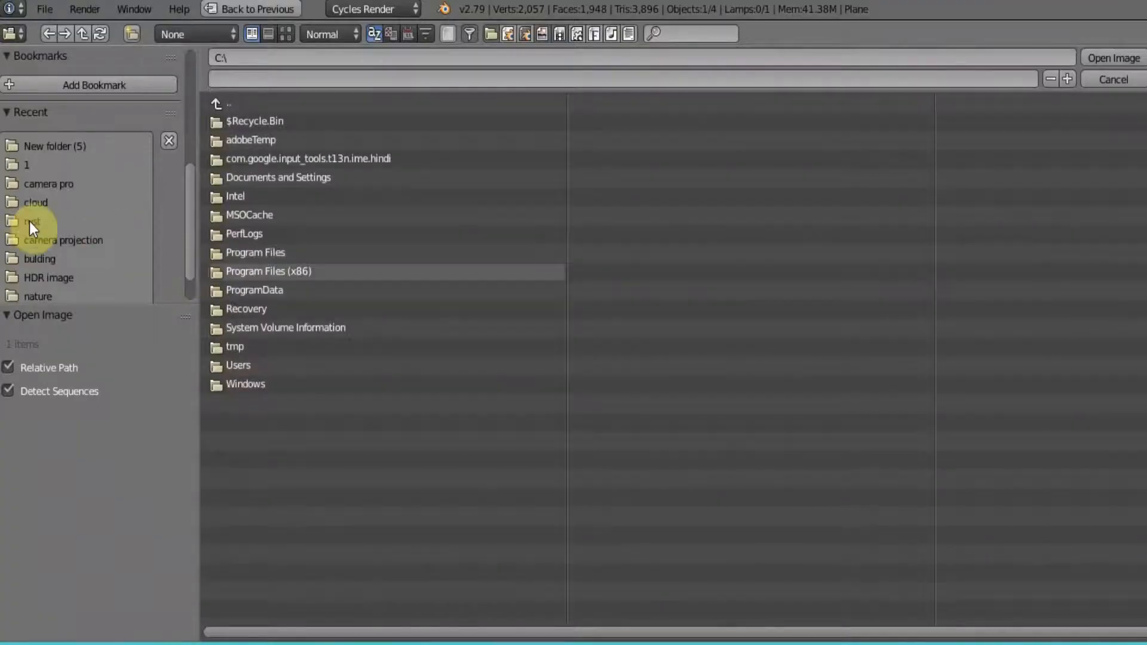
left_click(47, 143)
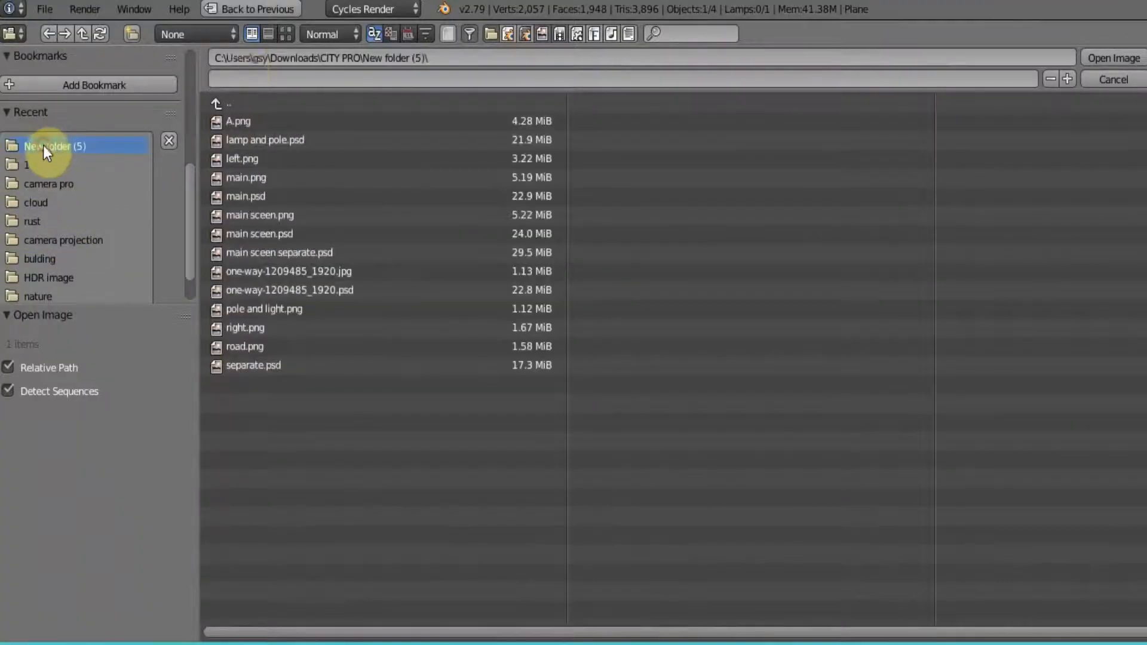
left_click(287, 33)
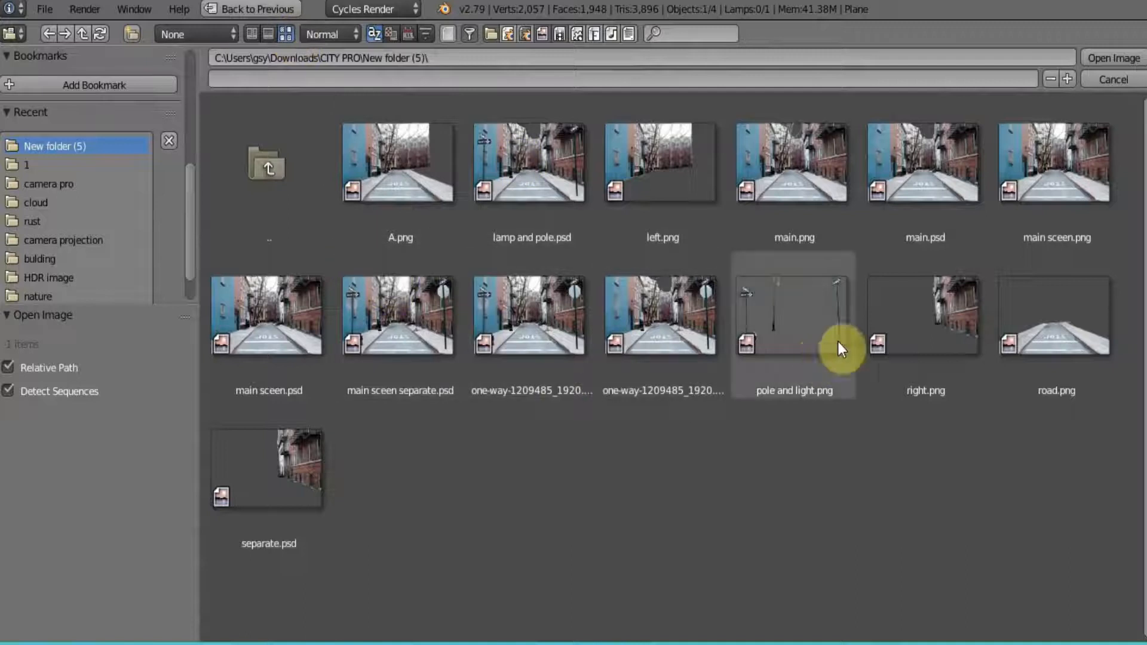
left_click(669, 159)
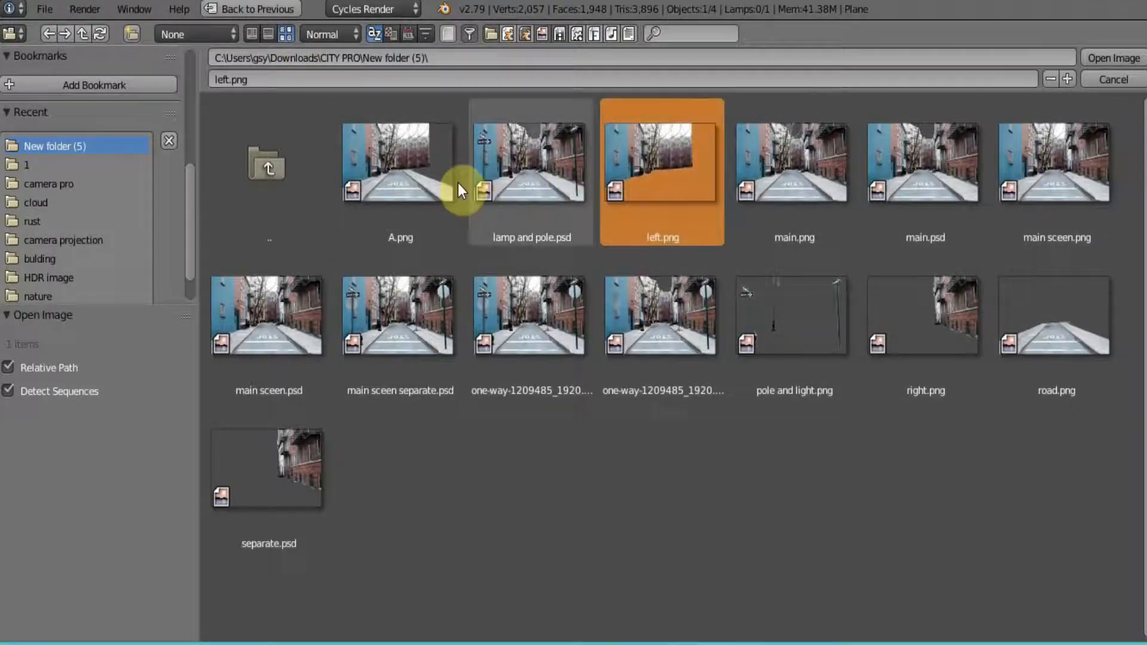
left_click(425, 185)
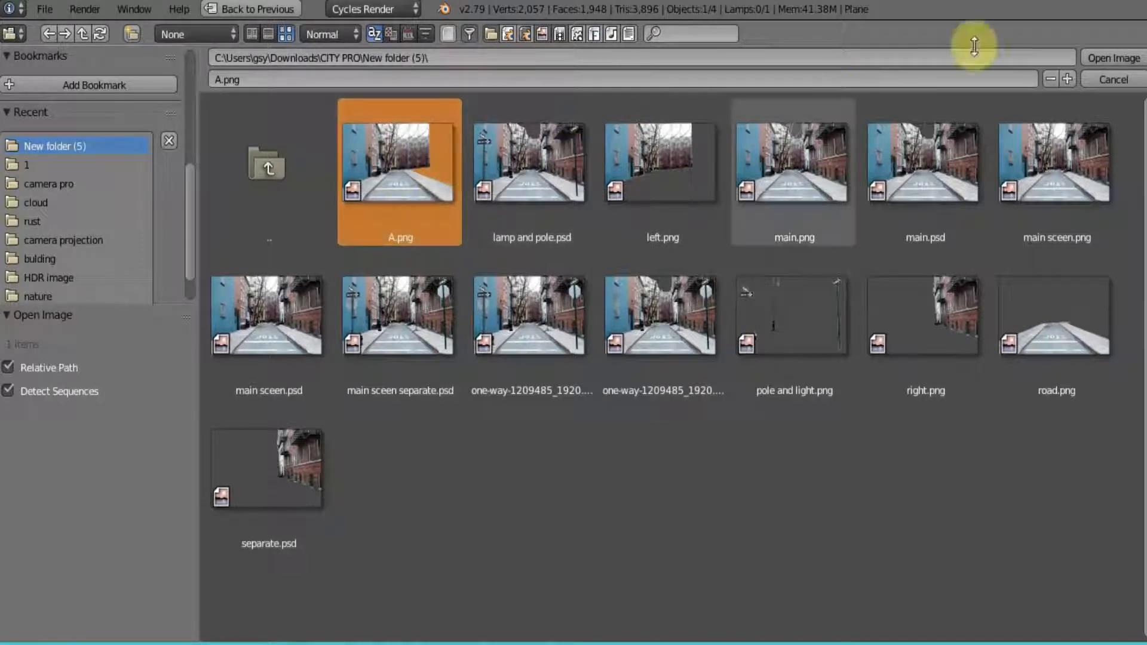
left_click(1102, 56)
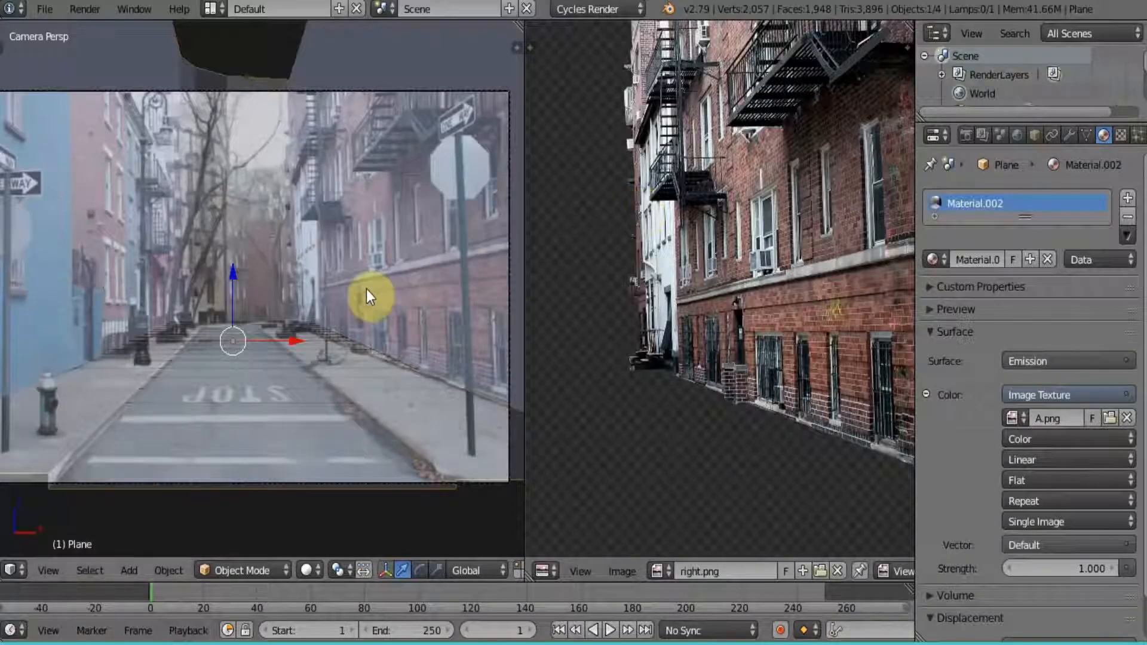
Step: Add several evenly spaced loop cuts along the length of the road section of the street mesh
key("Tab")
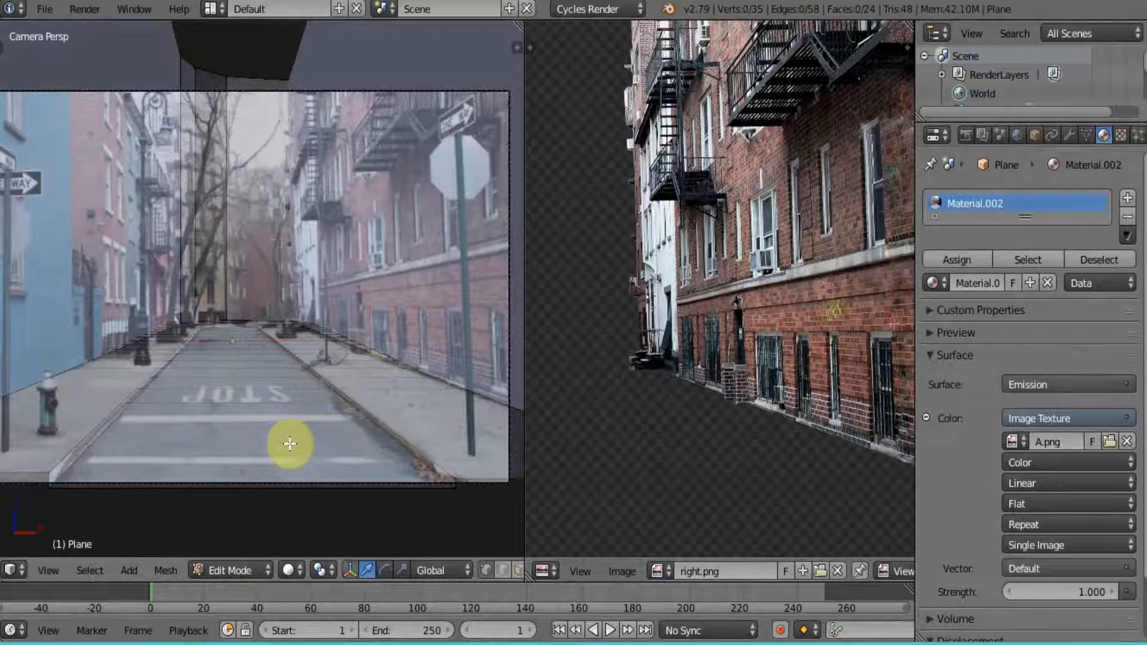
key("ctrl+r")
scroll(277, 489, "up", 4)
left_click(277, 488)
right_click(277, 488)
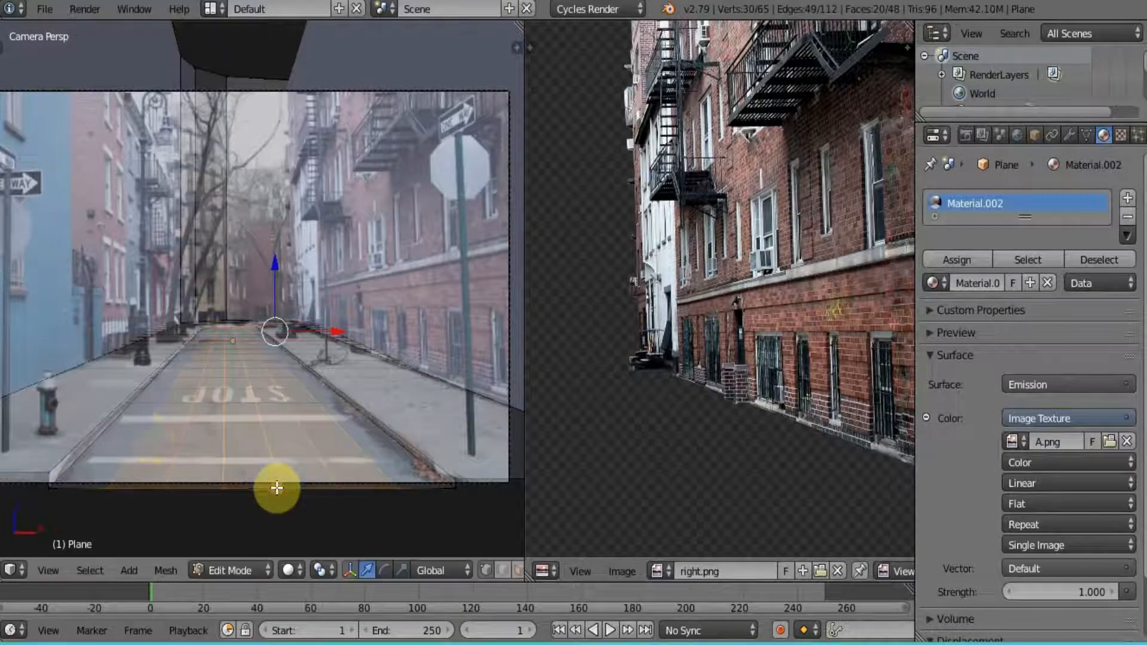
Step: Add evenly spaced loop cuts to the left sidewalk and the left wall of the street mesh
key("ctrl+r")
scroll(34, 470, "up", 4)
left_click(34, 470)
right_click(34, 471)
scroll(53, 277, "down", 3)
key("ctrl+r")
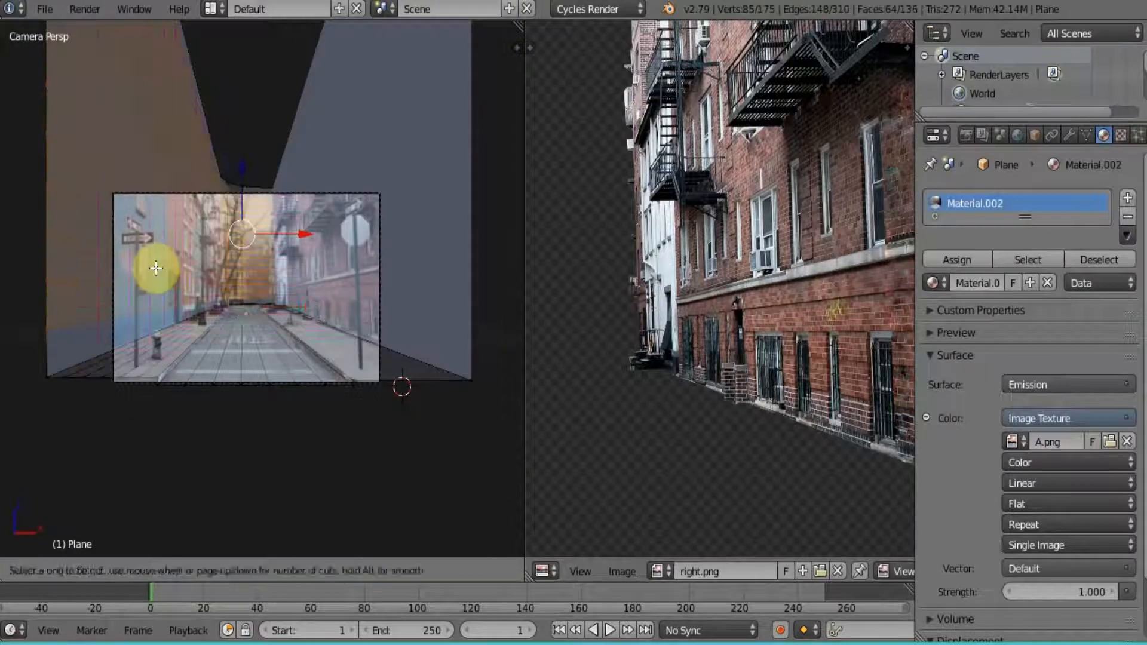
left_click(156, 267)
Step: Add evenly spaced loop cuts to the right sidewalk of the street mesh
key("a")
key("a")
key("ctrl+r")
scroll(394, 382, "up", 5)
left_click(394, 381)
scroll(351, 373, "up", 5)
scroll(334, 367, "down", 6)
Step: Subdivide the whole street mesh and unwrap it with Project From View from the camera
key("a")
key("a")
key("w")
left_click(240, 210)
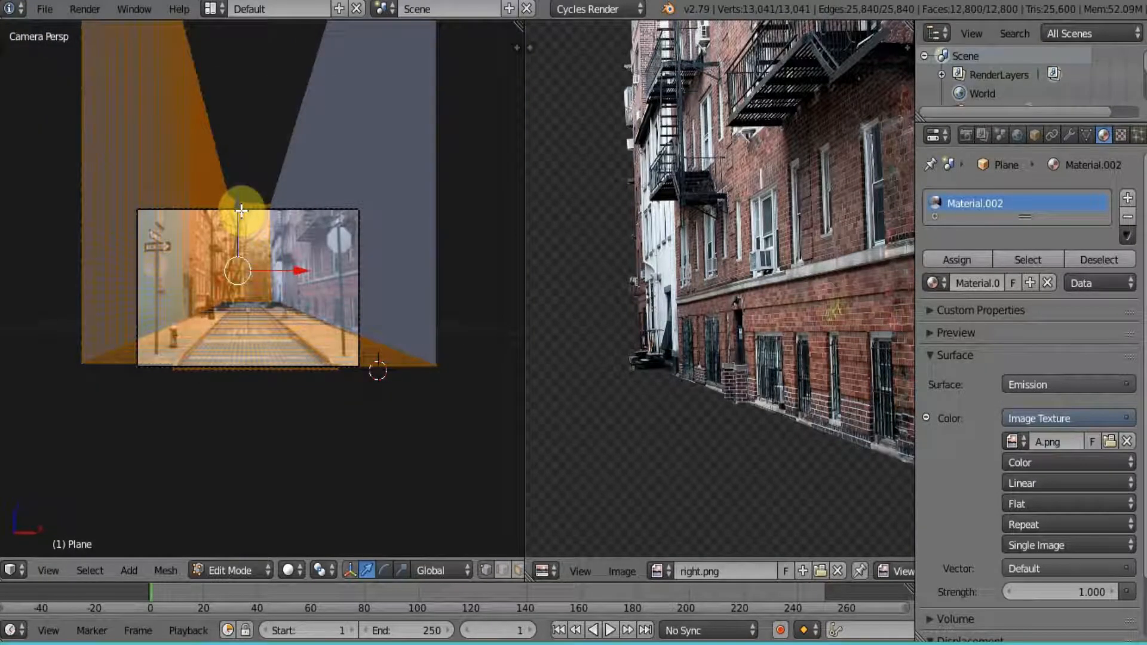
key("u")
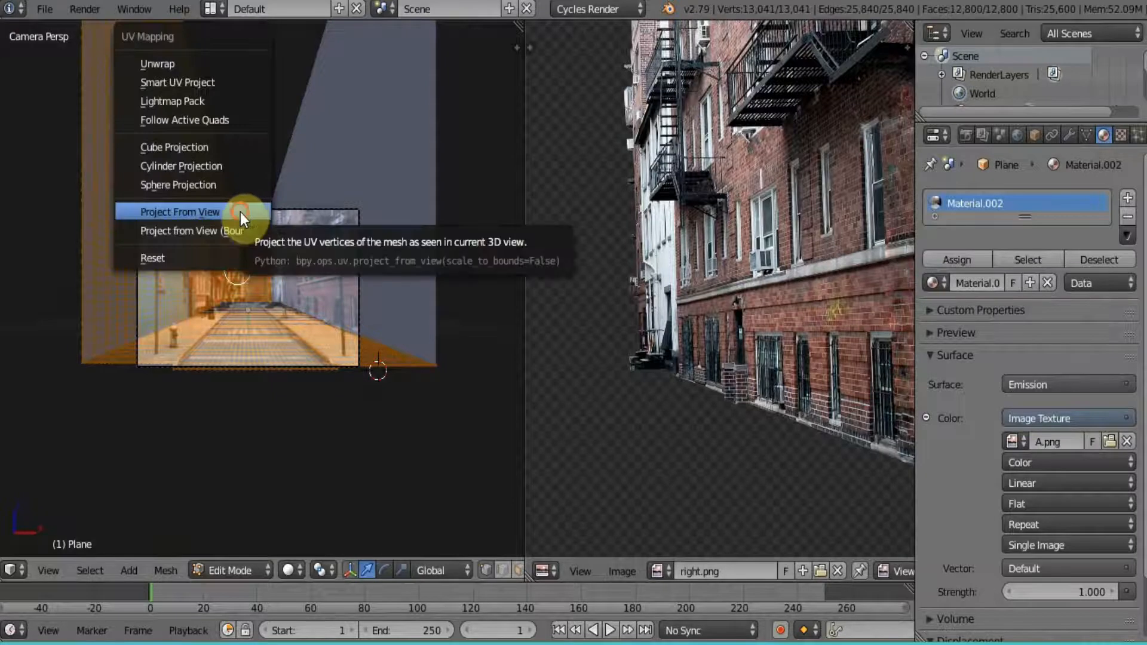
left_click(240, 212)
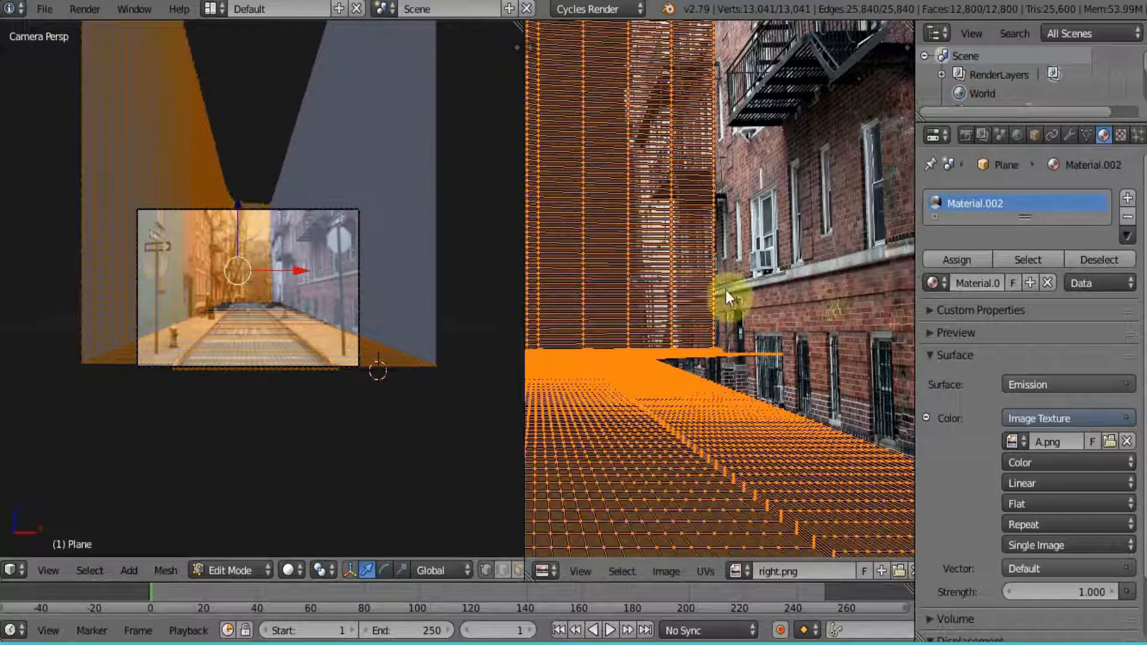
Step: Display A.png behind the projected UVs and compare their layout with the camera view
left_click(748, 567)
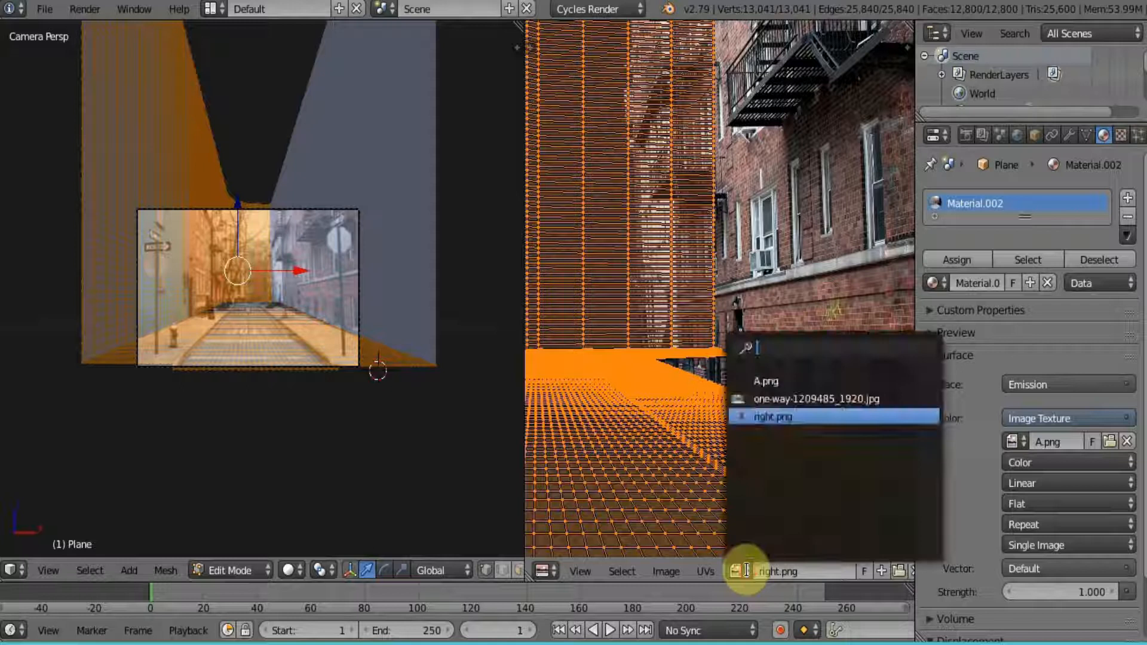
left_click(779, 388)
scroll(779, 384, "down", 6)
scroll(779, 385, "up", 4)
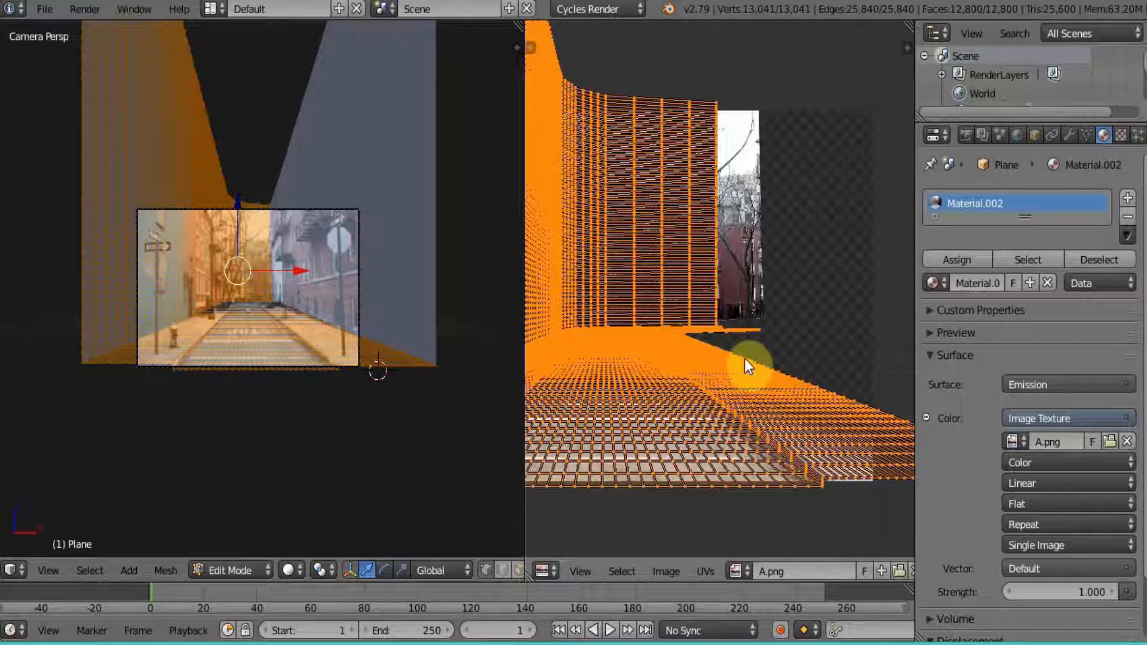
scroll(301, 291, "up", 5)
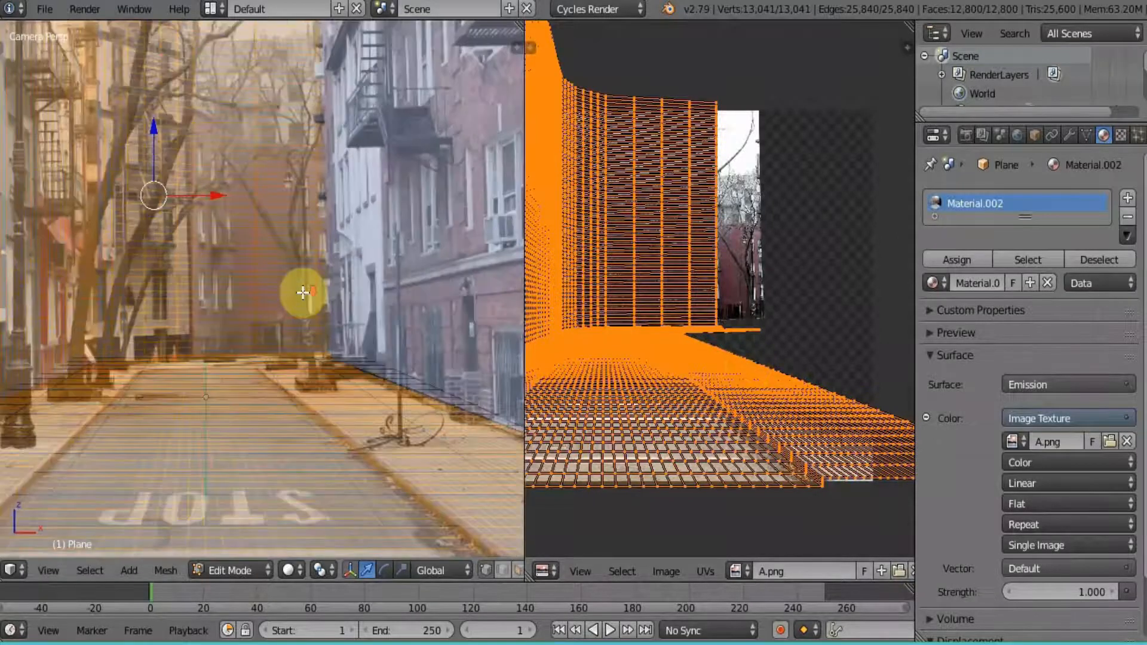
scroll(303, 292, "down", 1)
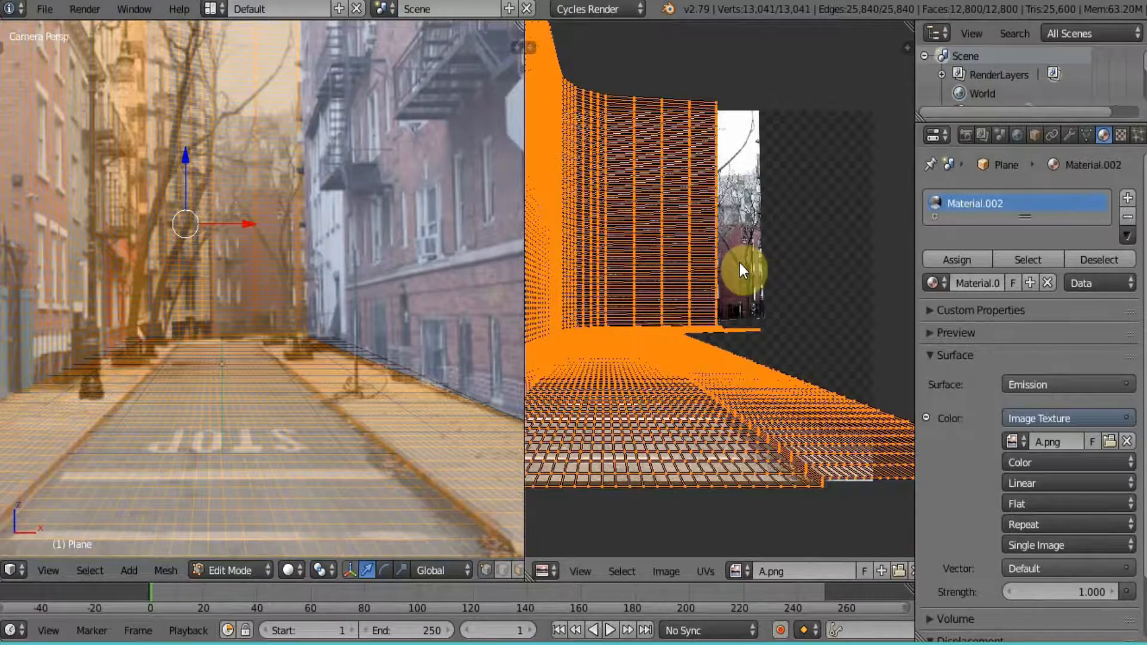
Step: Move the UVs at the back wall's right edge along X to the picture's edge in A.png, and leave mesh editing
key("a")
key("b")
left_click_drag(702, 83, 807, 332)
key("g")
key("x")
left_click(818, 292)
scroll(747, 293, "down", 6)
scroll(409, 323, "down", 3)
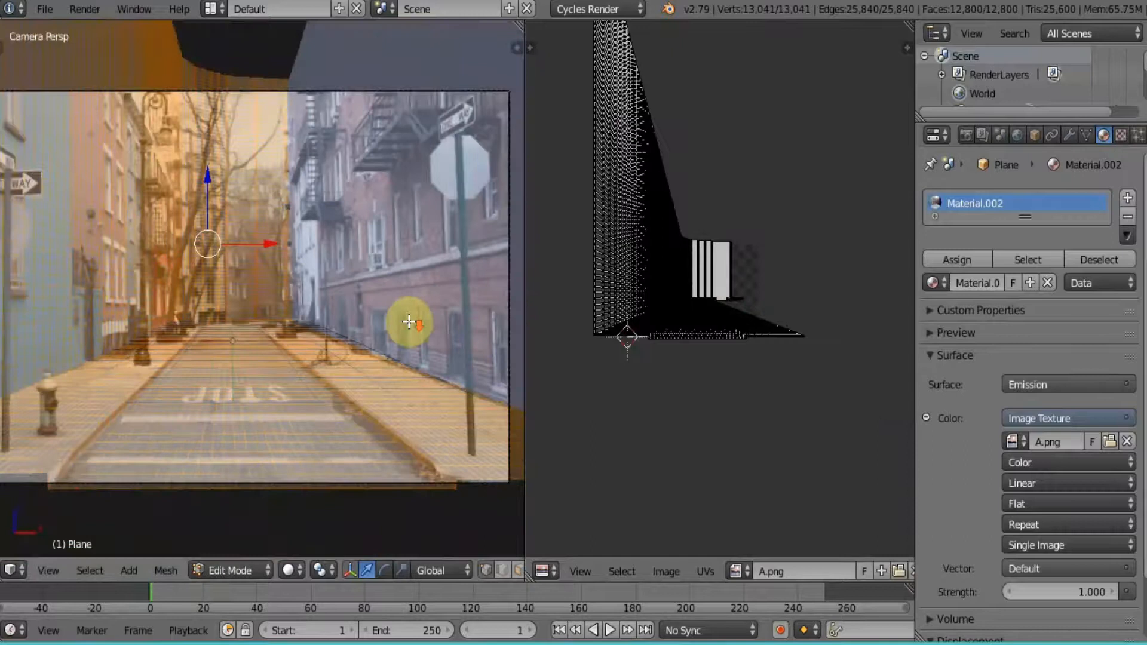
scroll(409, 322, "down", 1)
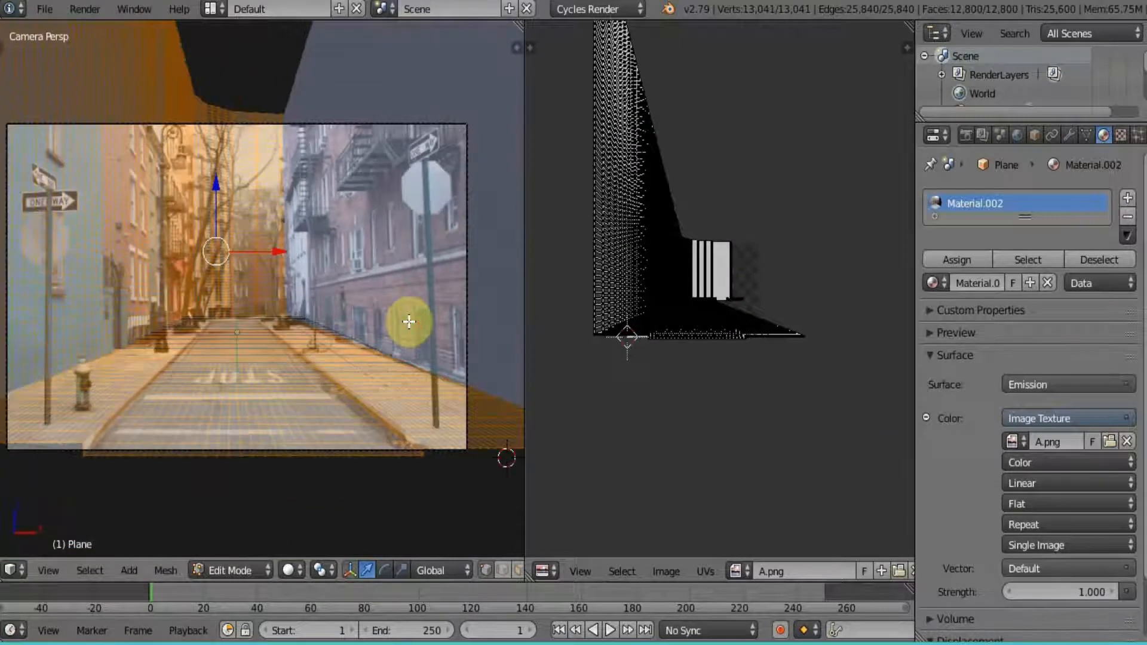
key("Tab")
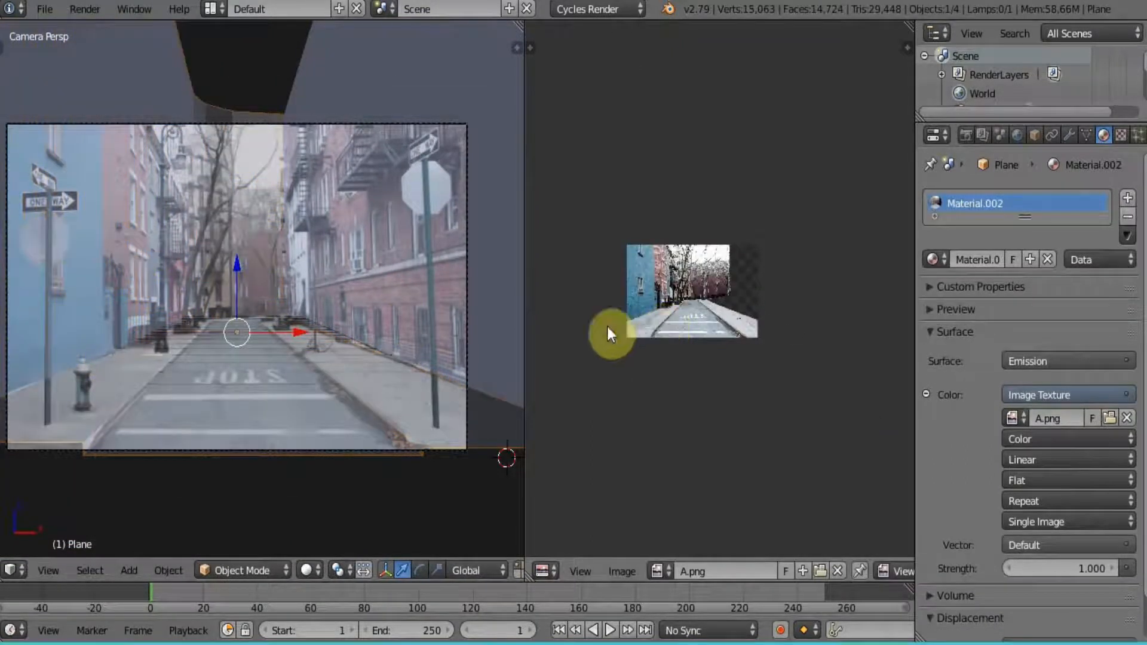
Step: Join the 3D view with the image editor area so the camera view takes over its space
scroll(381, 338, "up", 2)
right_click(525, 142)
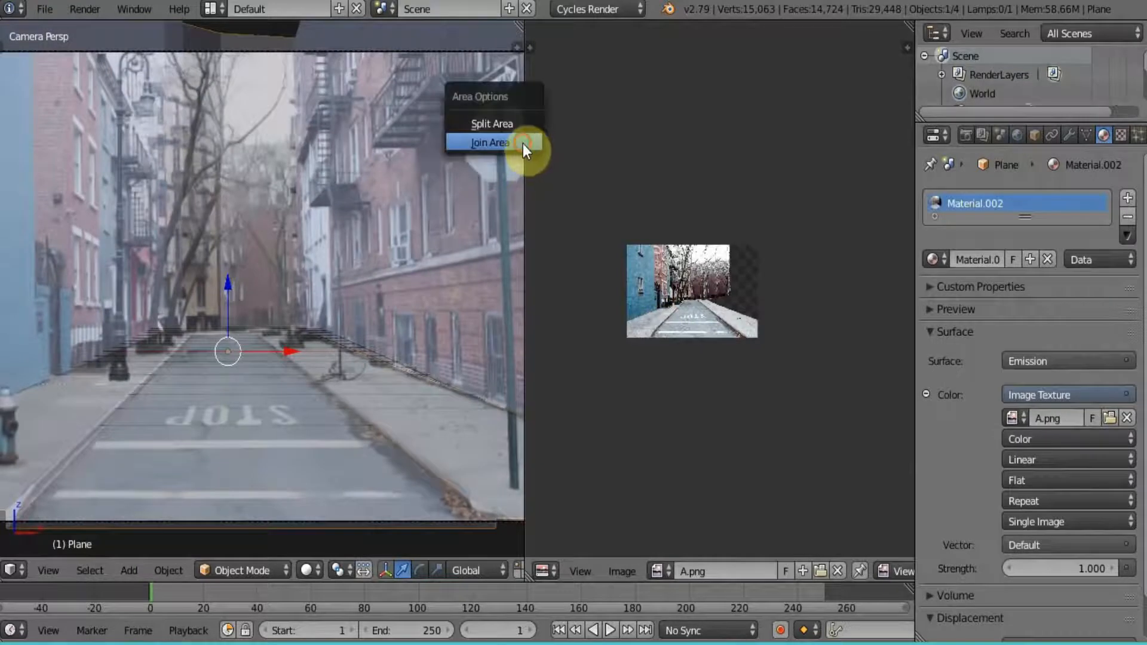
left_click(522, 143)
left_click(740, 153)
Step: Hide the one-way background image, set the viewport shading to Material, and inspect the projected street textures
key("n")
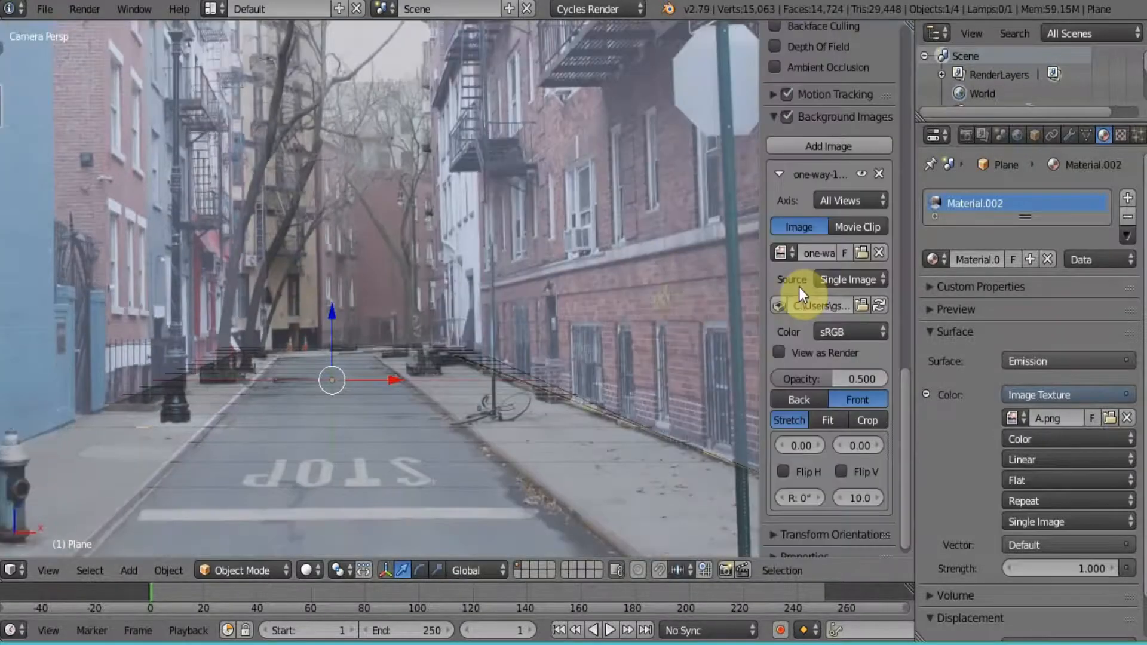
left_click(860, 174)
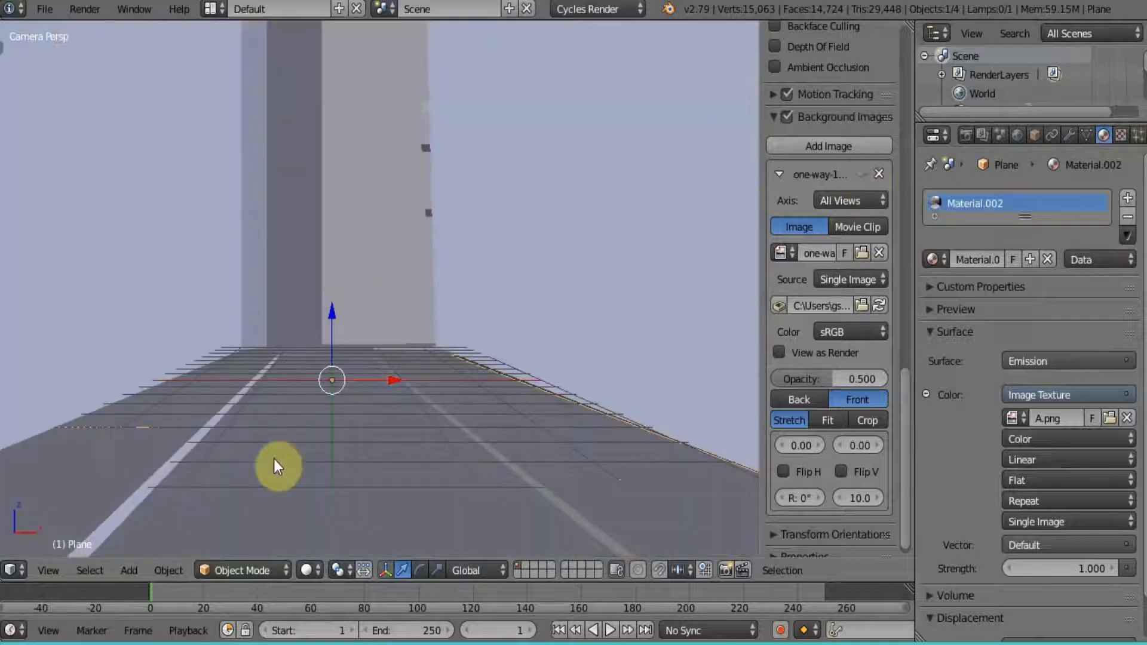
left_click(307, 571)
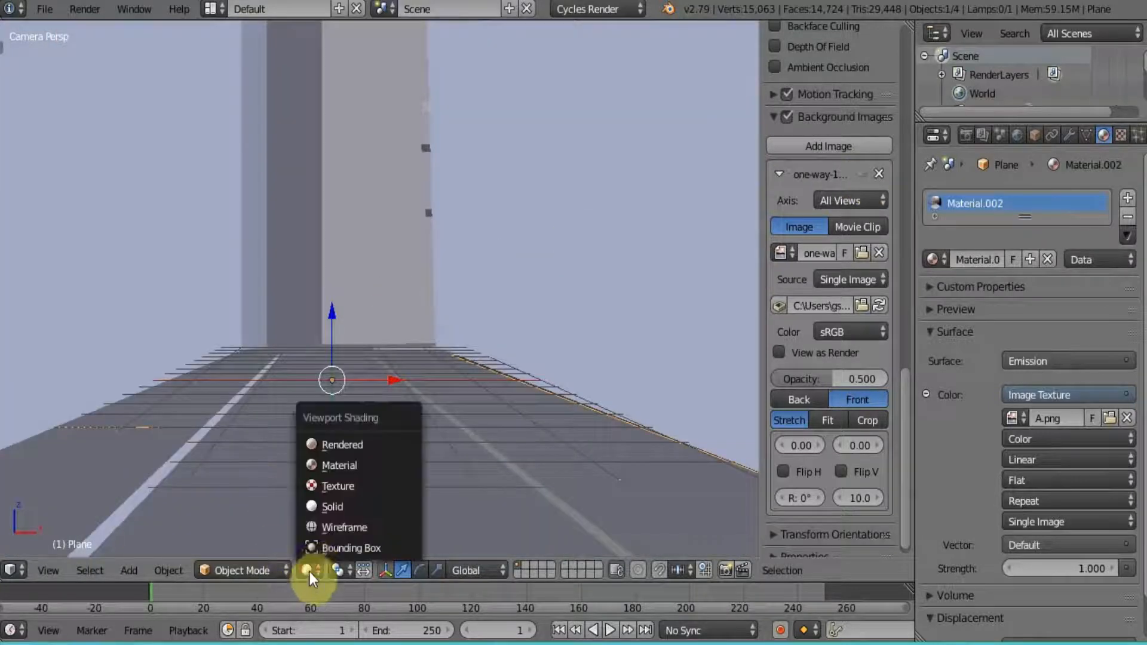
left_click(341, 465)
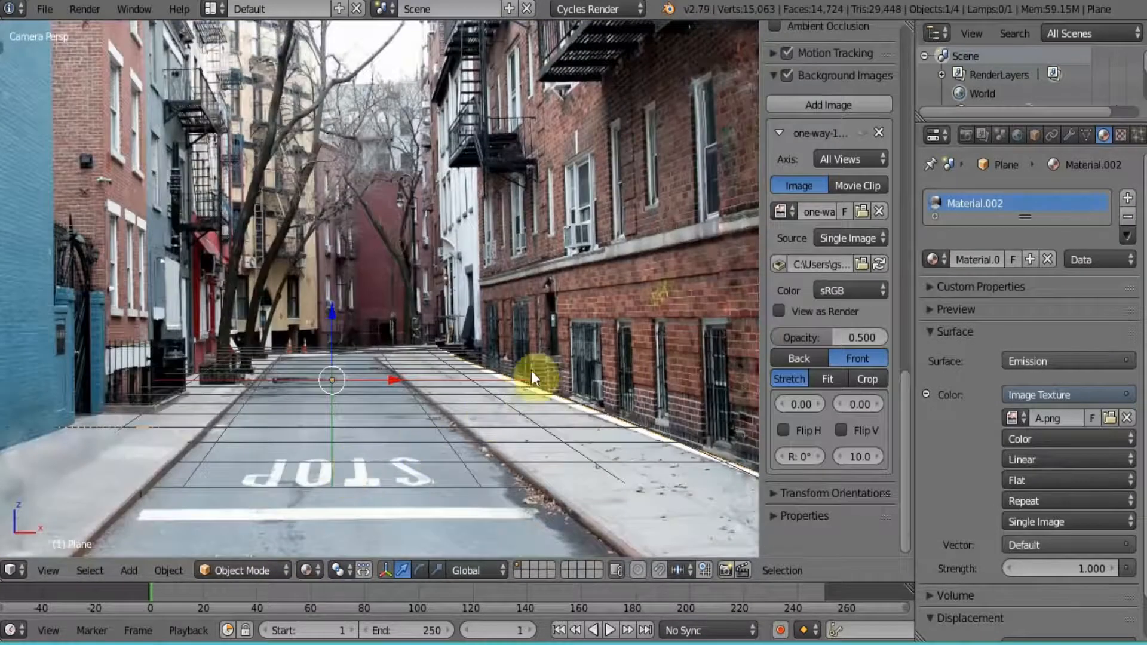
scroll(539, 356, "down", 3)
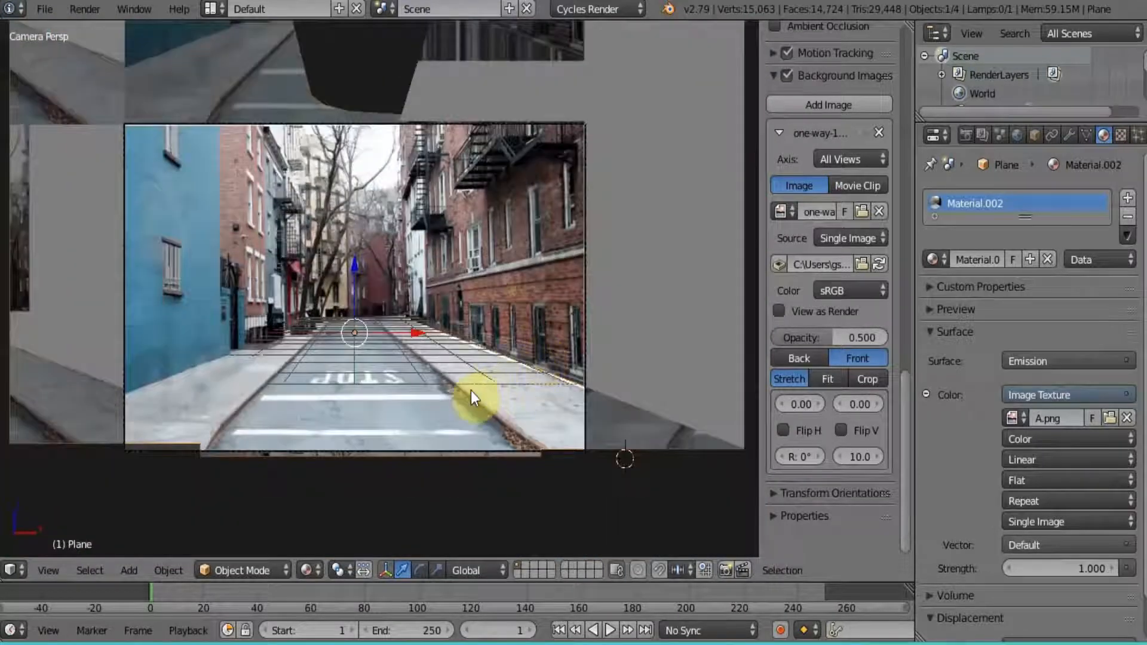
scroll(471, 397, "up", 4)
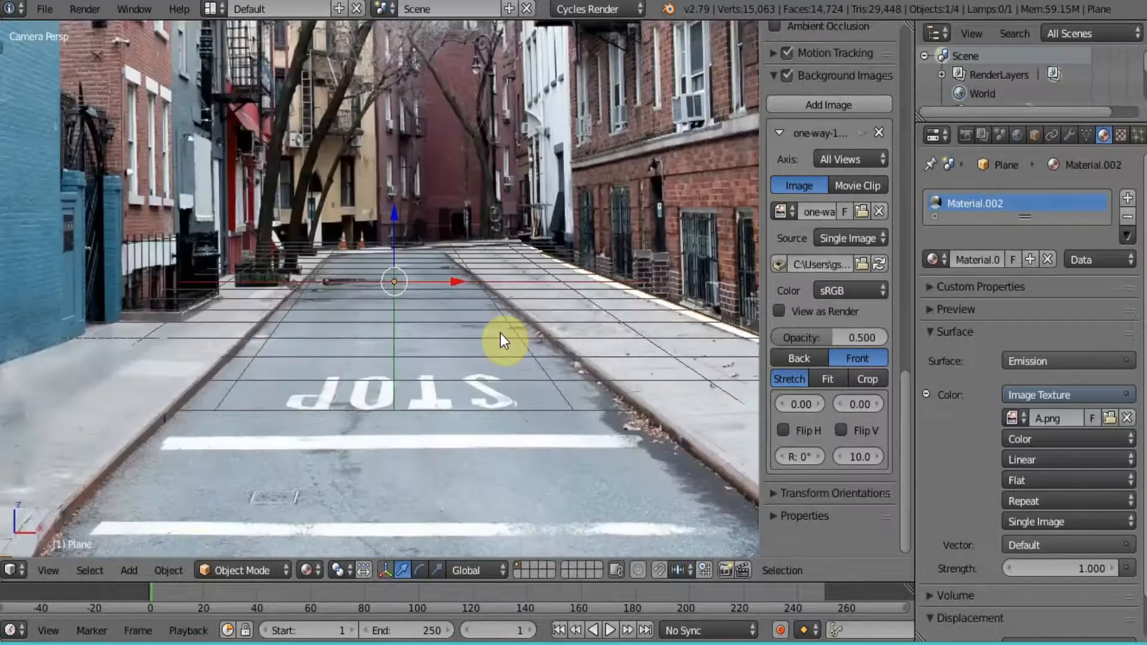
scroll(500, 332, "down", 3)
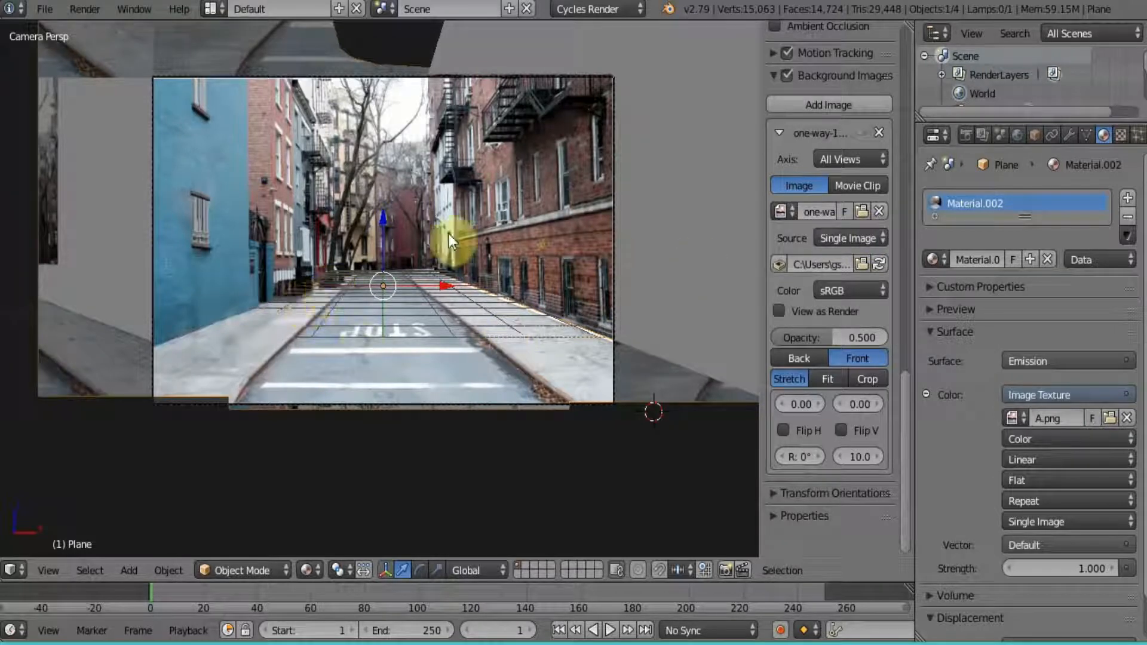
Step: Replace the camera view's background image with "pole and light.png" from New folder (5)
left_click(878, 211)
left_click(864, 213)
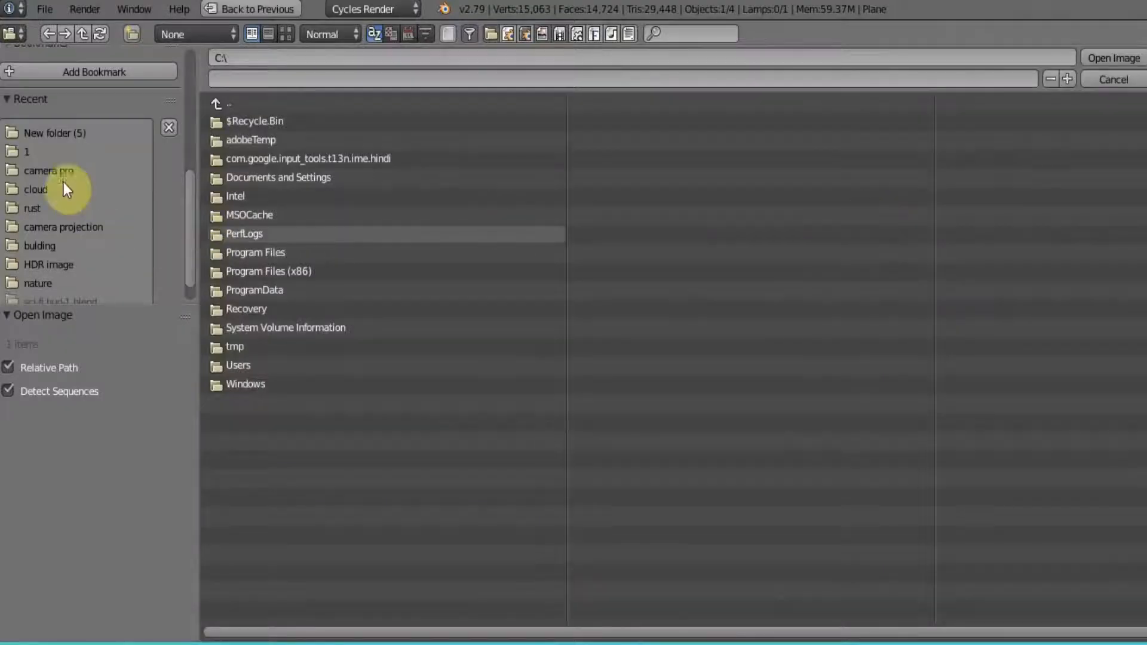
left_click(62, 132)
left_click(287, 33)
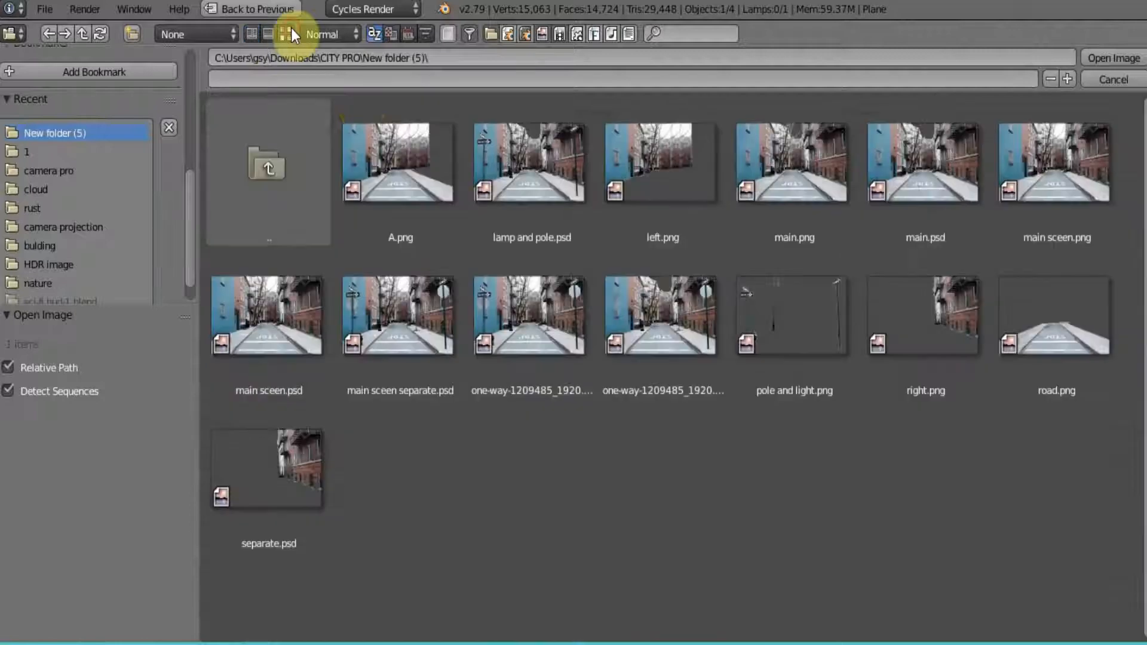
left_click(790, 307)
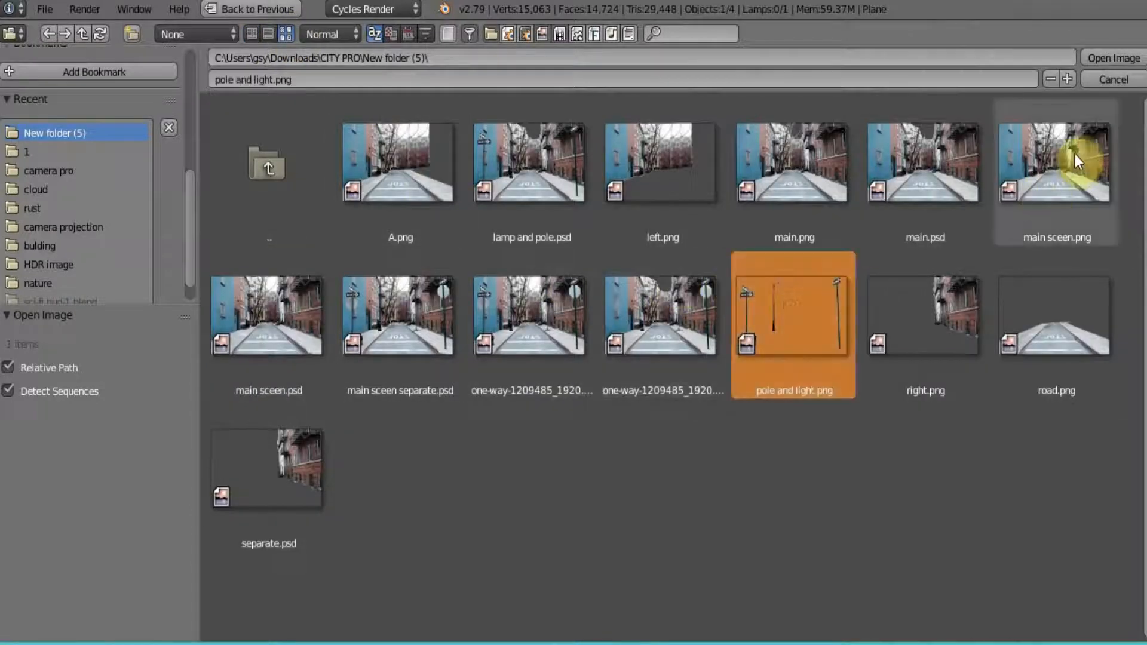
left_click(1104, 58)
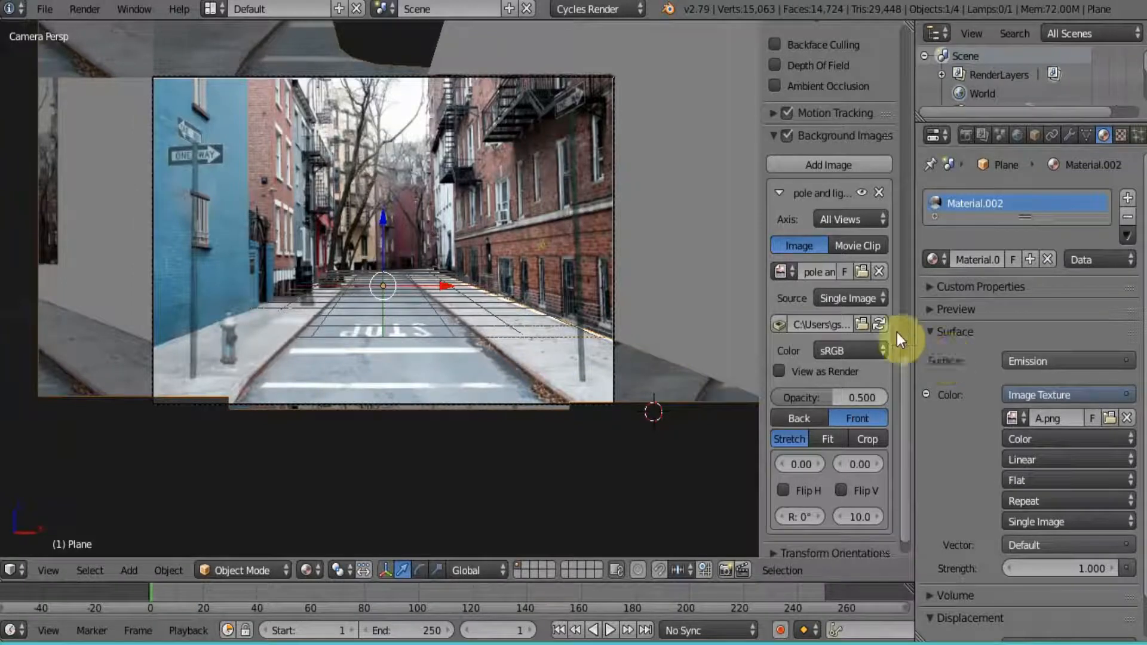
Step: Set the pole and light background image's opacity to 0.461 and close its settings
scroll(906, 381, "up", 2)
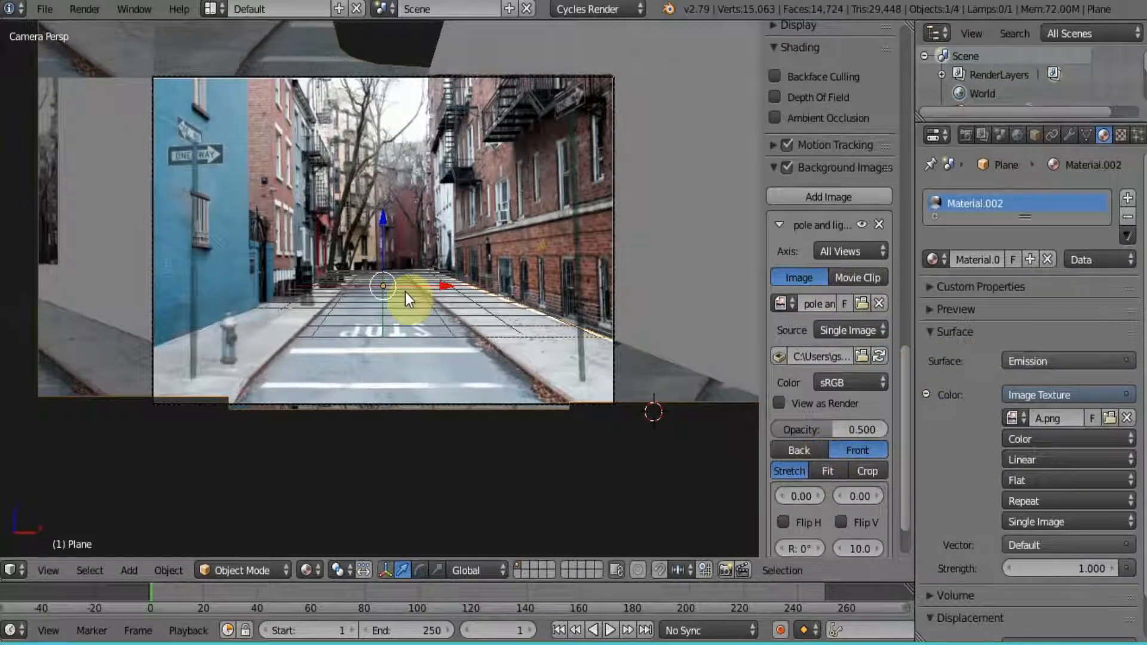
mouse_move(842, 430)
left_mouse_down()
mouse_move(779, 432)
mouse_move(832, 438)
mouse_move(836, 426)
mouse_move(879, 426)
mouse_move(831, 429)
left_mouse_up()
scroll(356, 366, "up", 5)
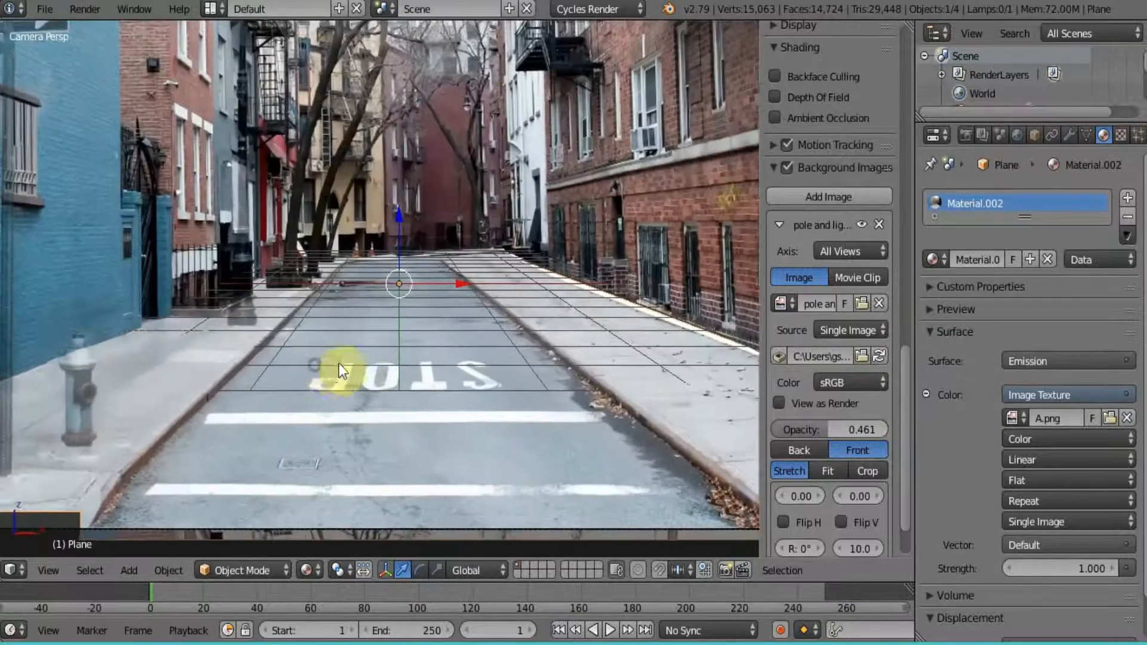
middle_click_drag(338, 363, 369, 357, "shift")
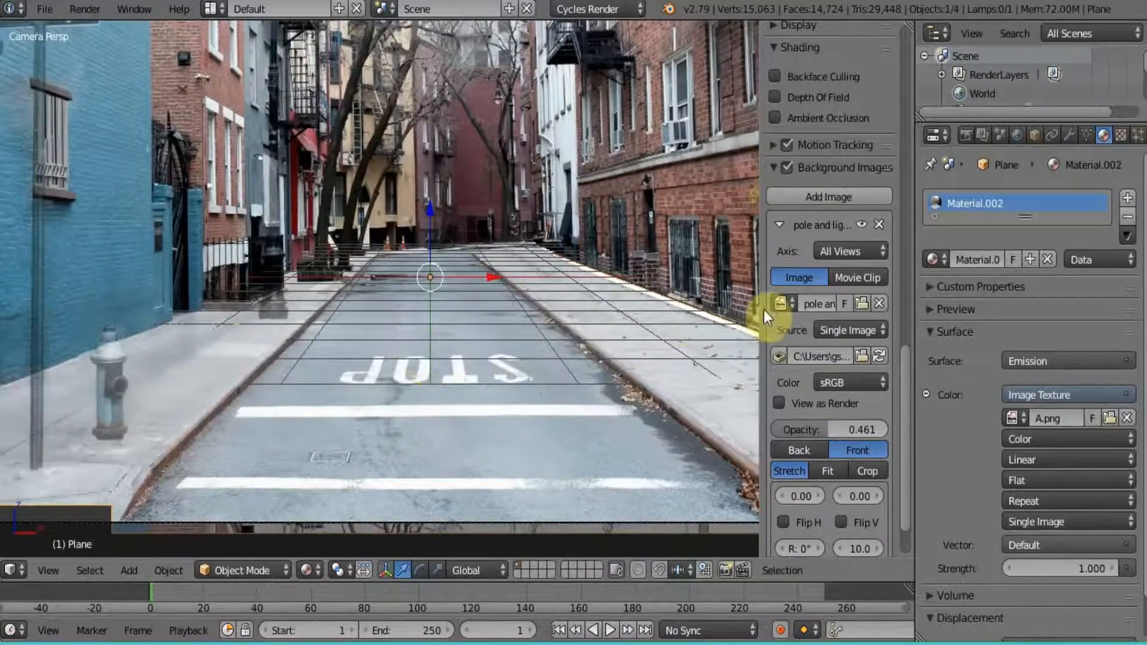
key("n")
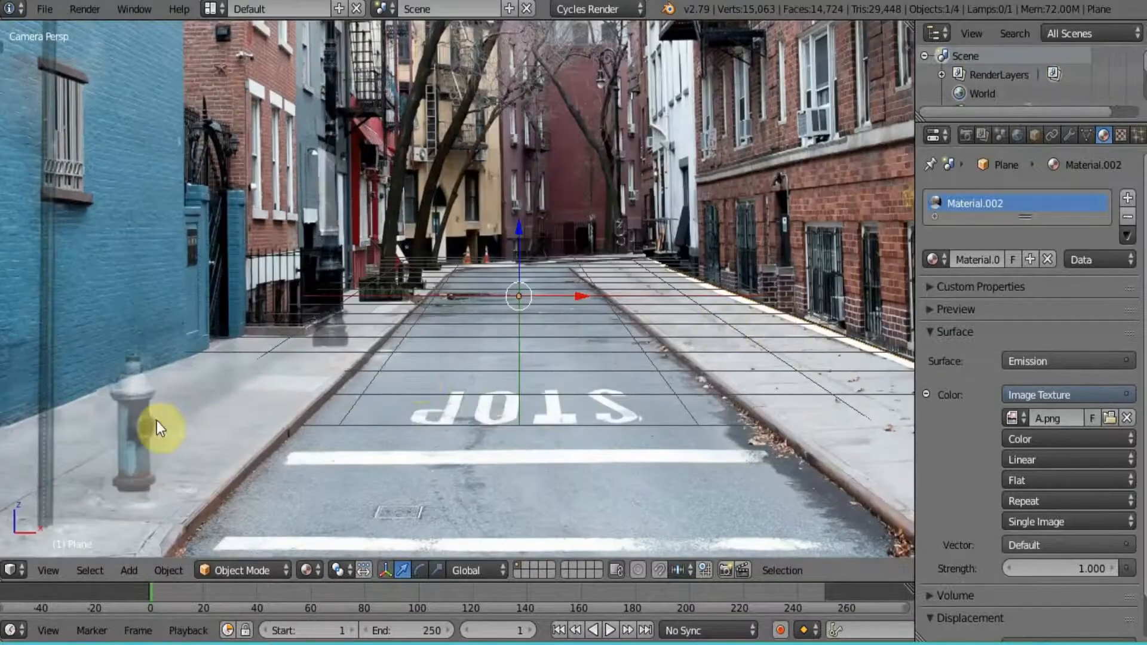
Step: Add a cube at the base of the left ONE WAY sign pole and scale it down to roughly the pole's width
scroll(156, 421, "down", 3)
middle_click_drag(255, 382, 310, 313, "shift")
scroll(310, 314, "up", 3)
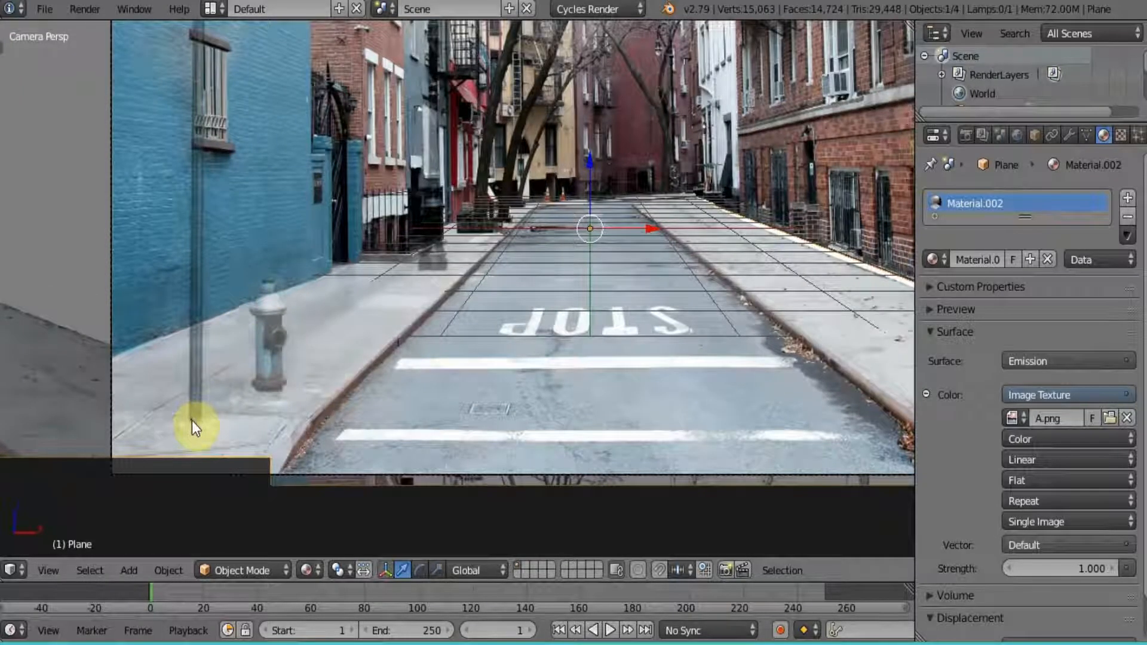
key("shift+a")
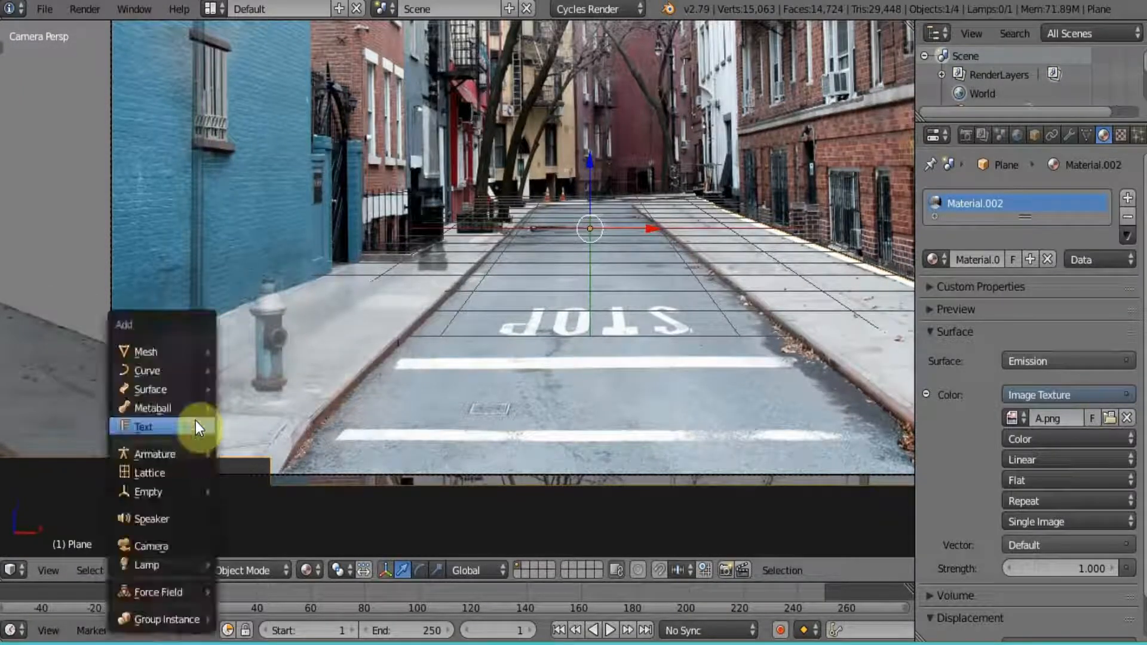
mouse_move(148, 352)
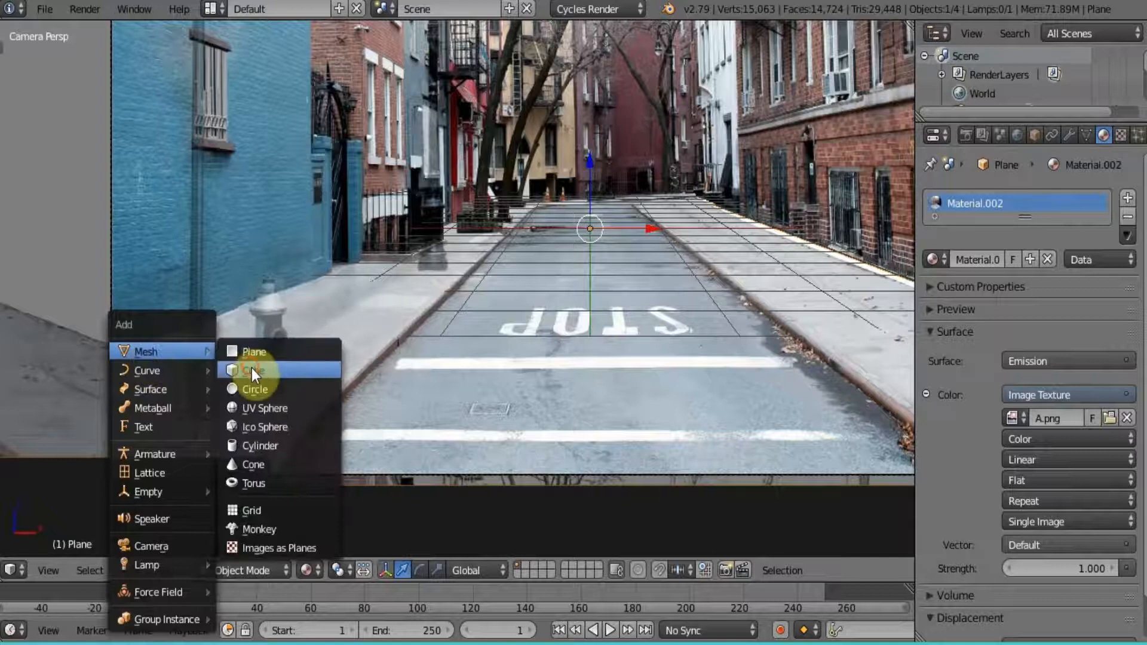
left_click(252, 368)
key("s")
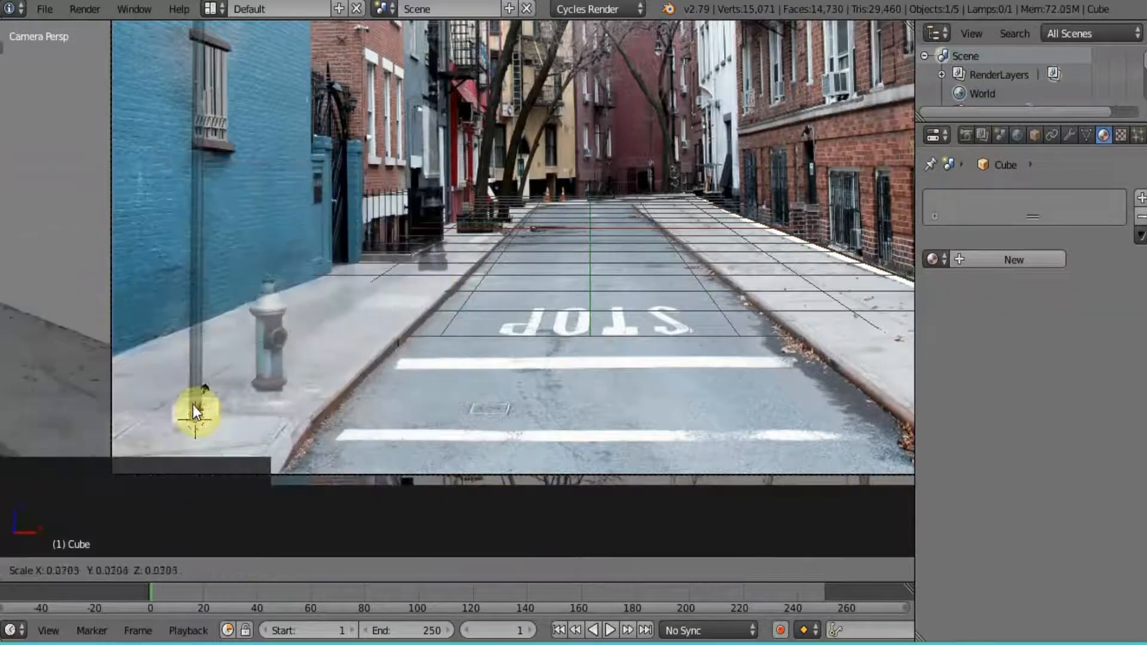
left_click(189, 417)
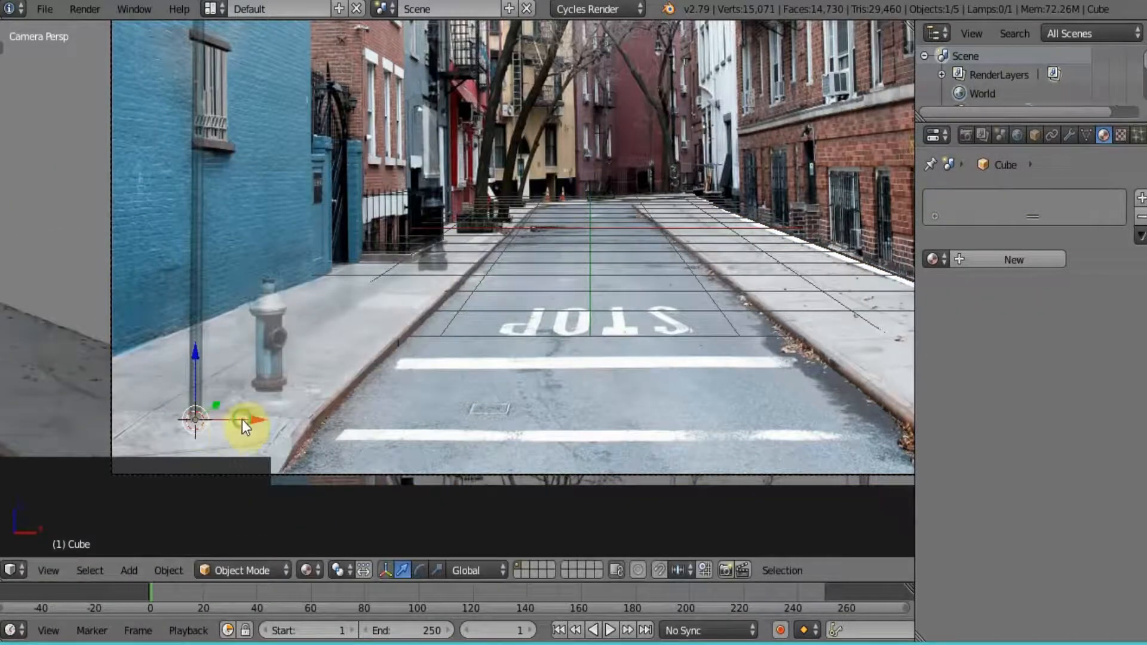
scroll(371, 359, "up", 3)
scroll(523, 313, "up", 5)
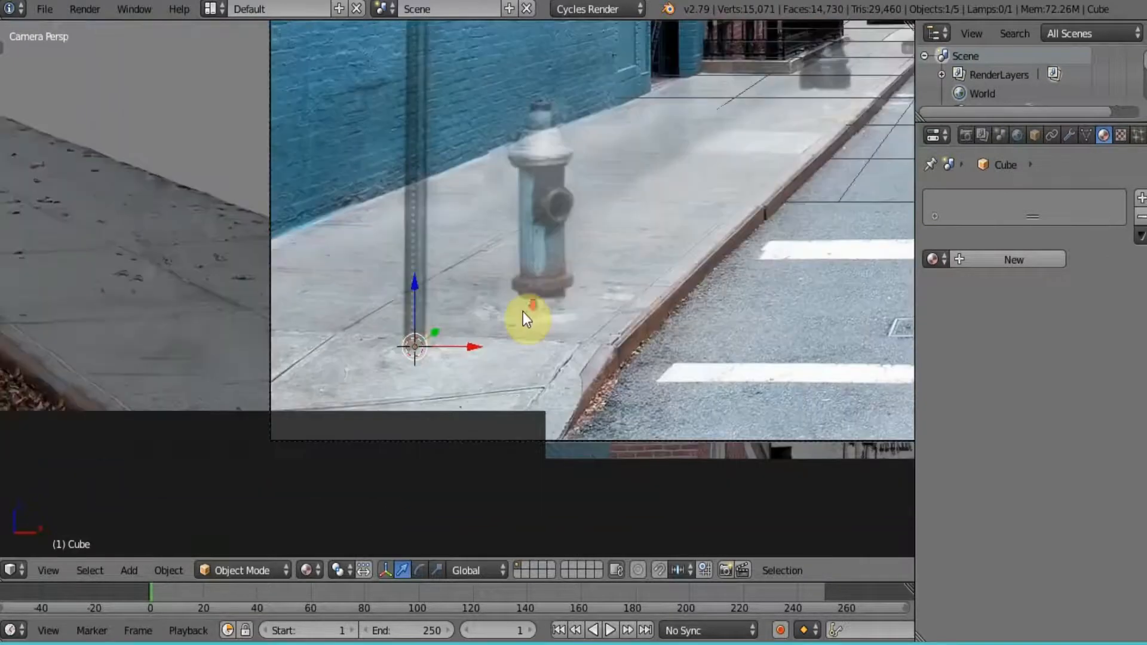
Step: In Edit Mode, try to raise the cube's top face partway up the sign pole, and undo the extension
key("Tab")
scroll(523, 312, "up", 1)
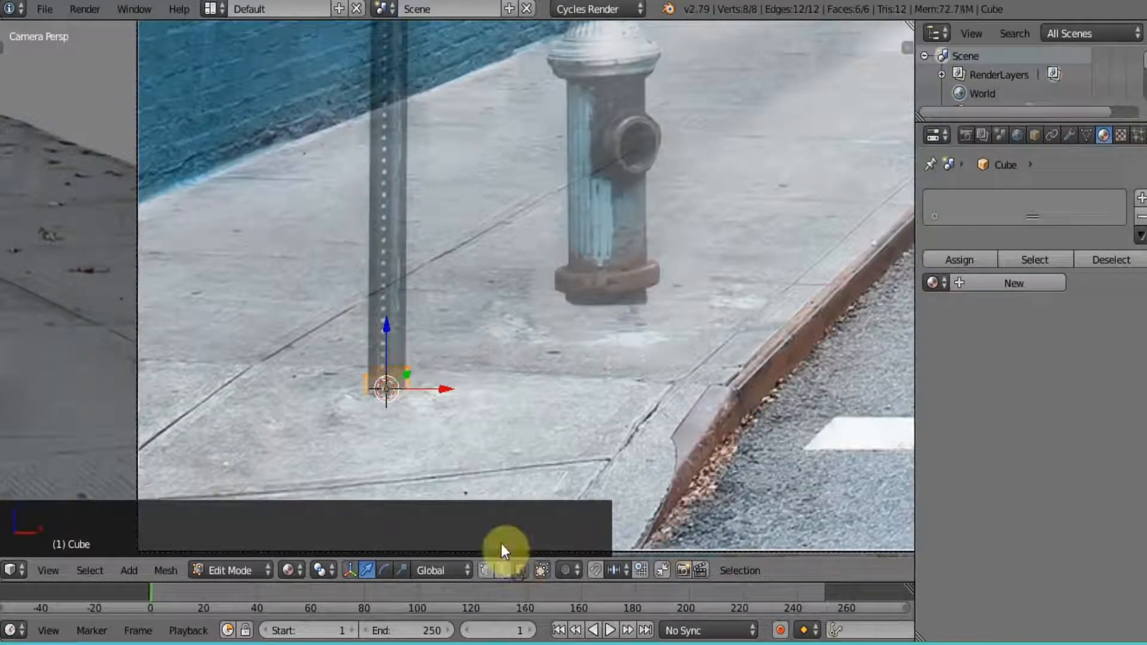
right_click(383, 373)
left_click_drag(386, 304, 403, 105)
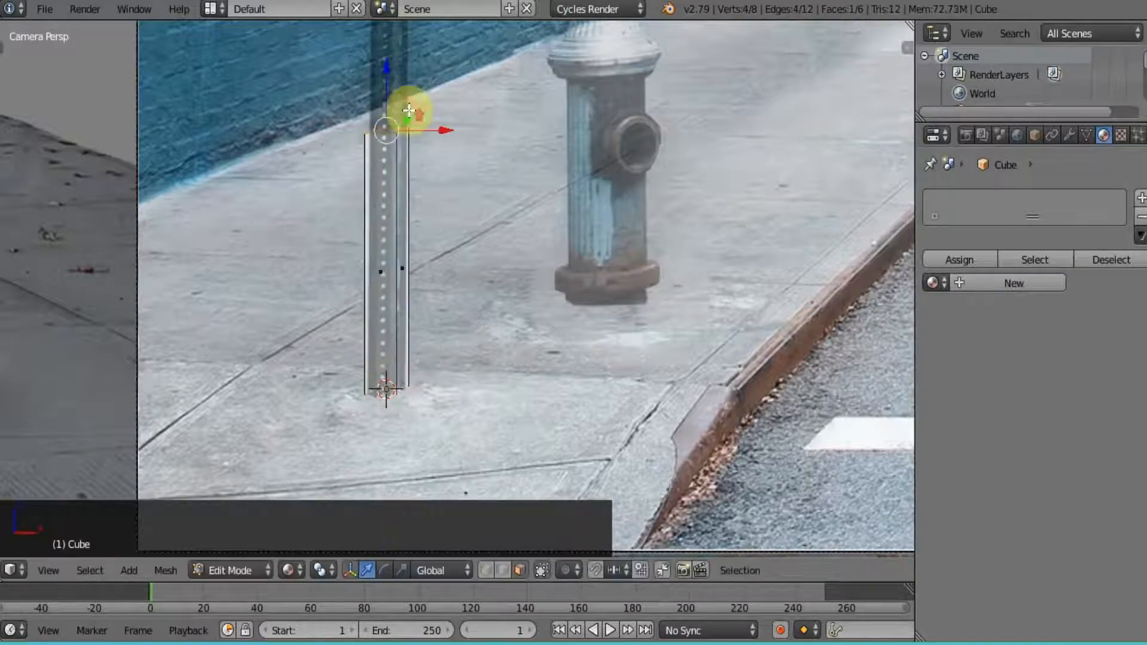
scroll(418, 120, "down", 2)
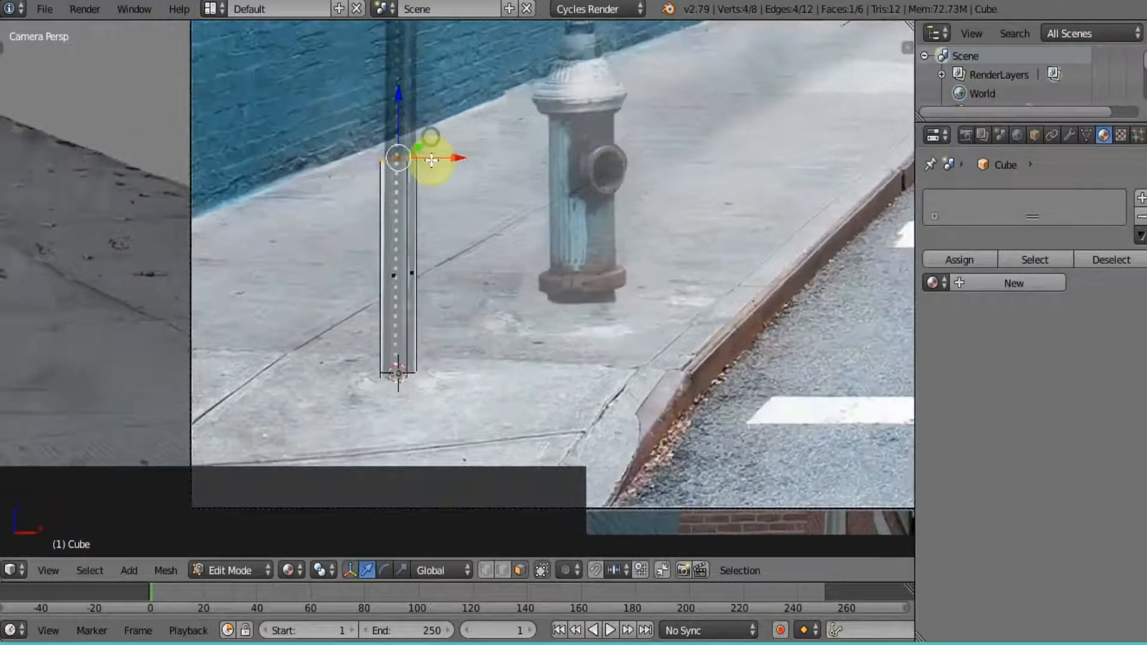
middle_click_drag(431, 160, 431, 193, "shift")
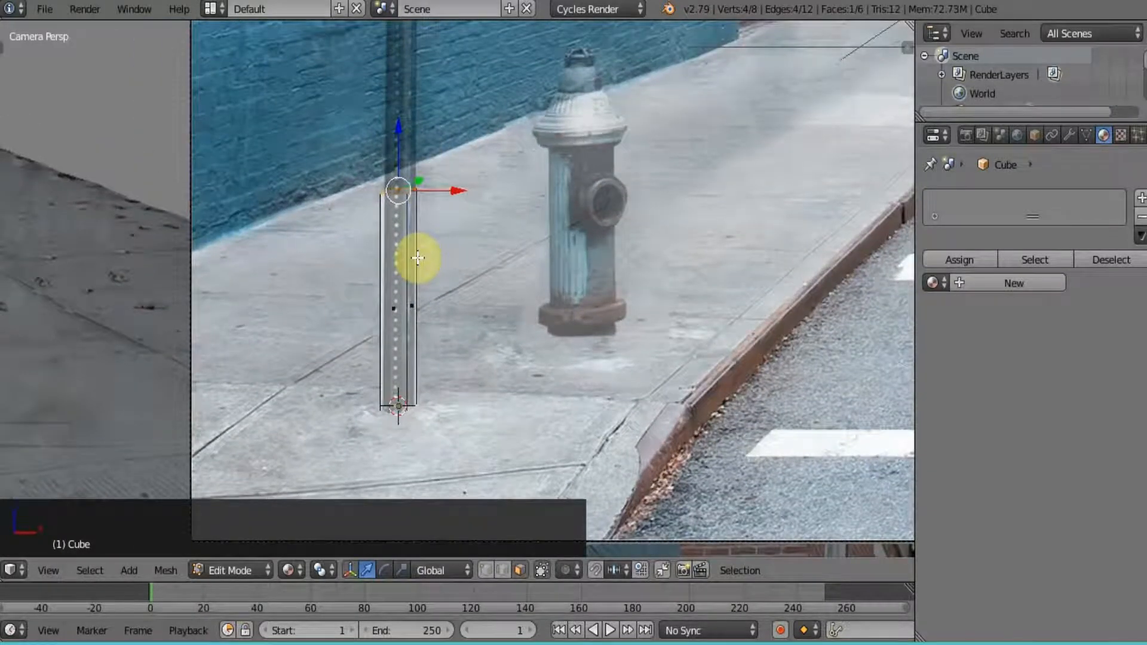
key("ctrl+z")
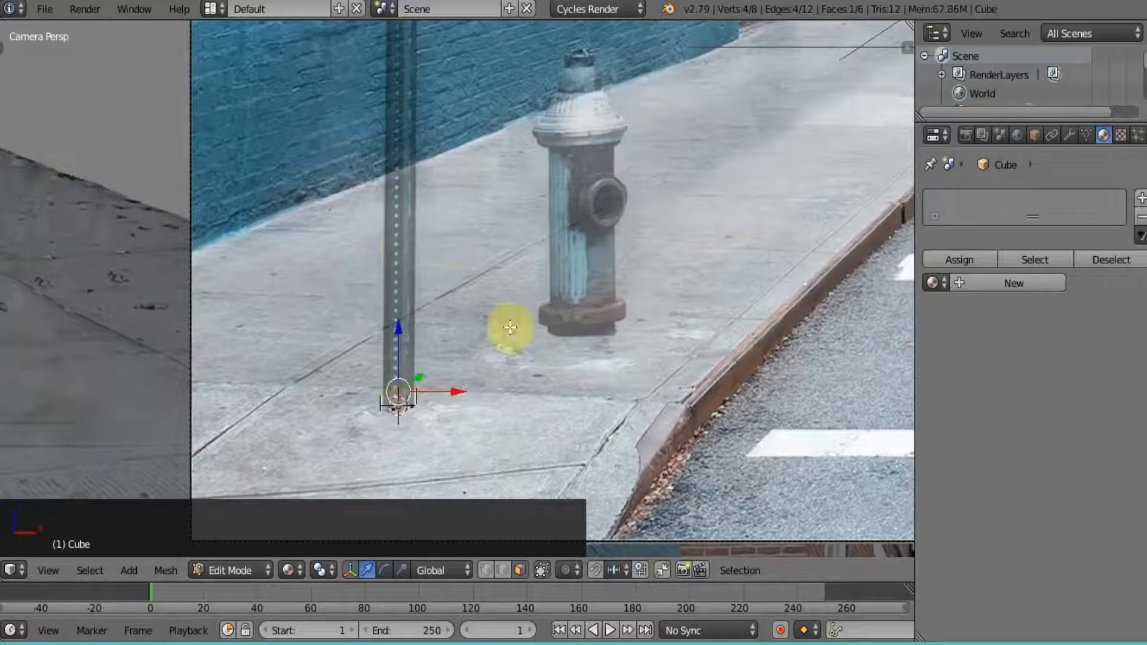
Step: Scale the entire cube down slightly so that its width fits the base of the sign pole
key("a")
key("s")
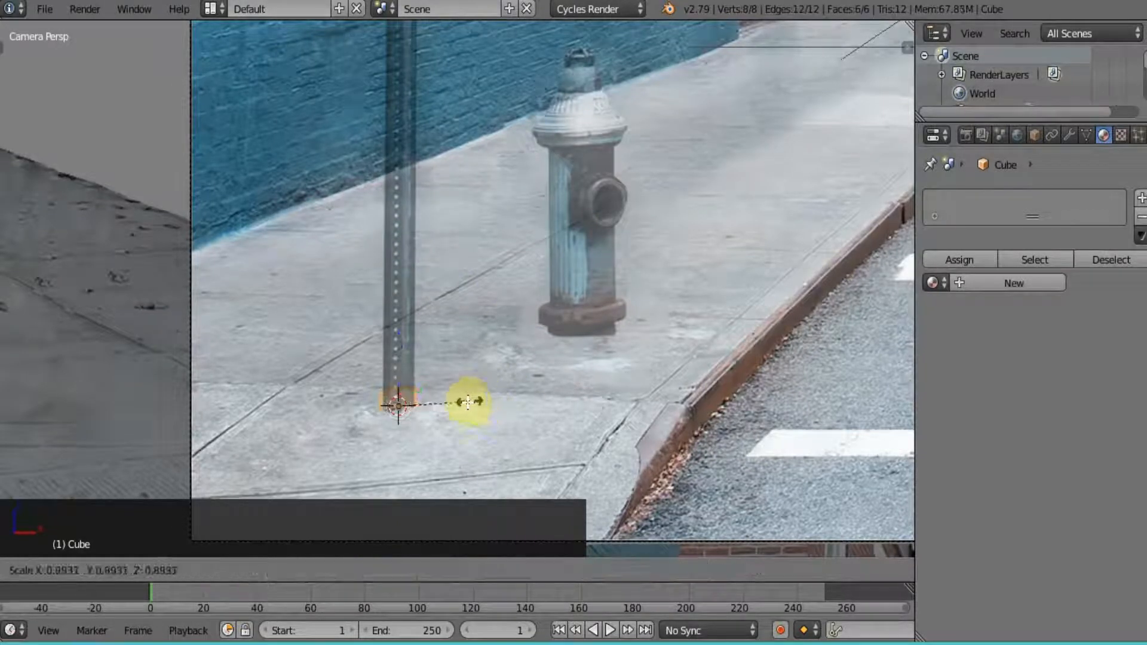
left_click(462, 402)
Step: Raise the cube's top face to the top of the sign pole and align it sideways with the pole in the photo
right_click(396, 395)
left_click_drag(396, 330, 402, 169)
scroll(402, 164, "down", 4)
middle_click_drag(395, 213, 289, 320, "shift")
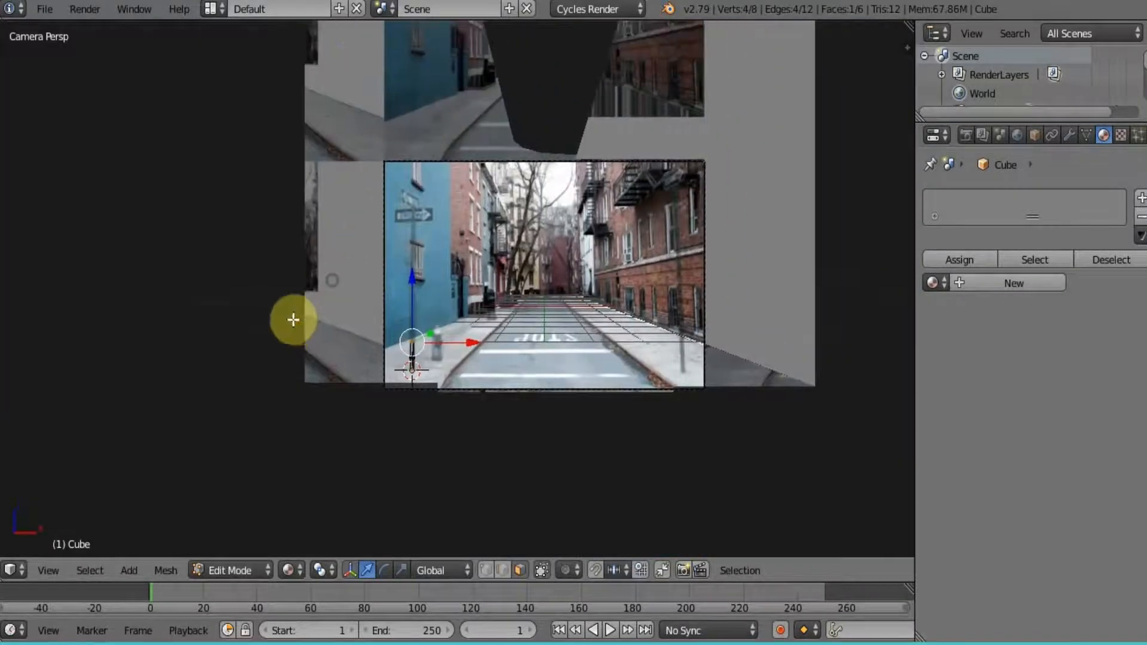
scroll(289, 322, "up", 4)
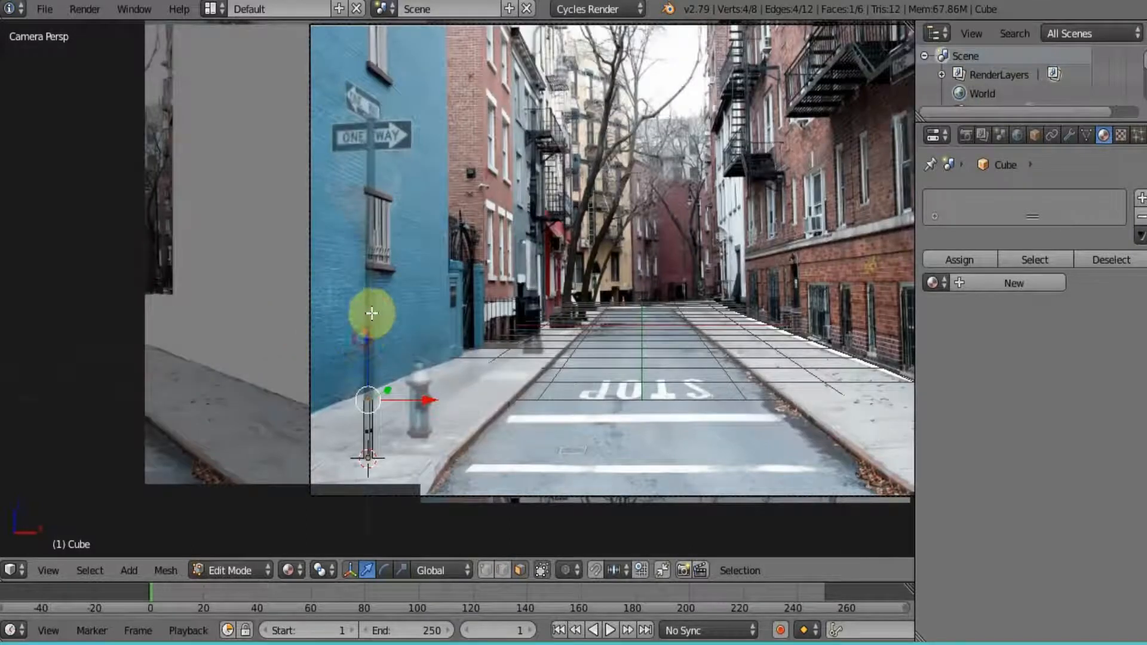
left_click_drag(372, 313, 389, 53)
scroll(424, 263, "up", 4)
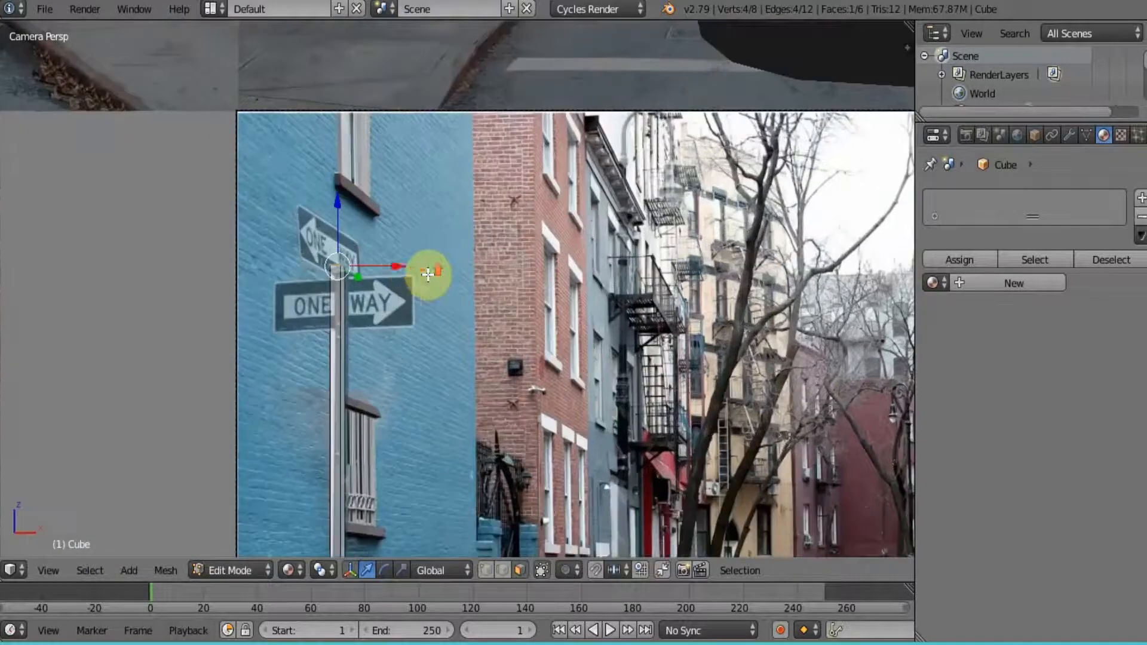
left_click_drag(407, 265, 411, 263)
Step: Duplicate a single top vertex of the pole and place it at the upper-left corner of the front ONE WAY sign
middle_click_drag(383, 281, 577, 207, "shift")
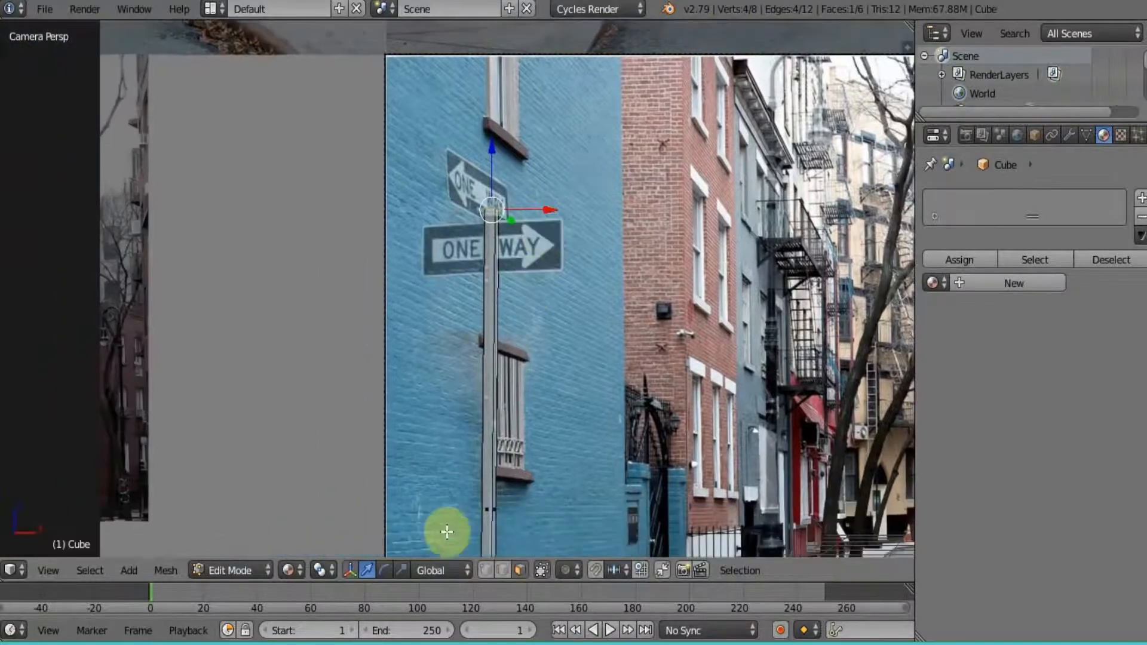
left_click(485, 569)
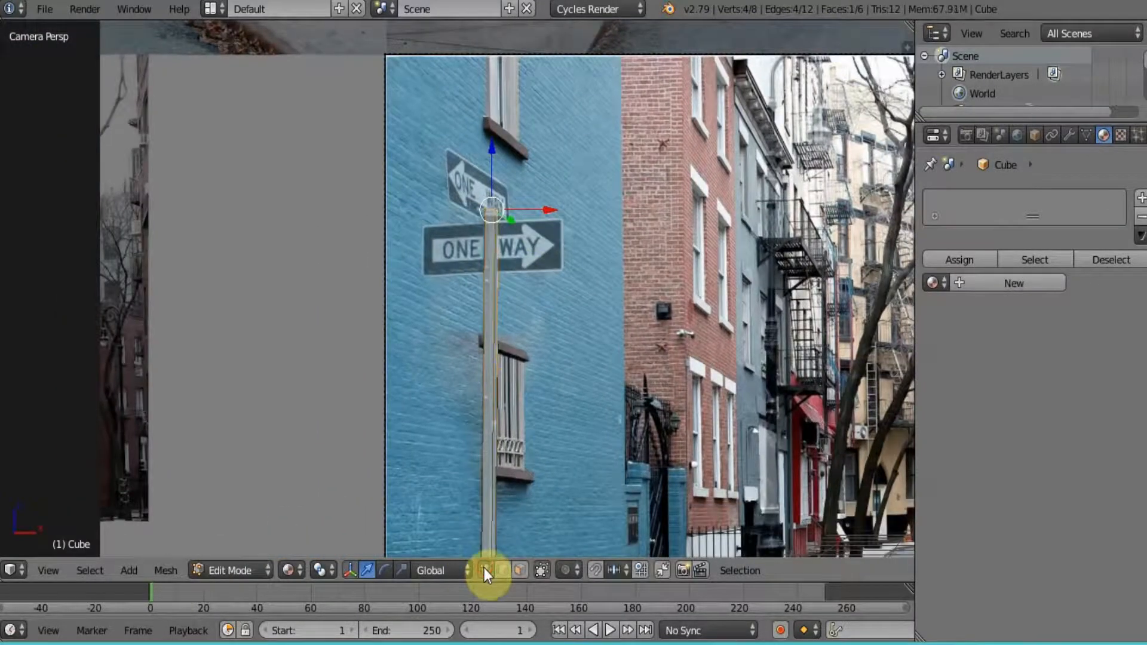
scroll(499, 227, "up", 4)
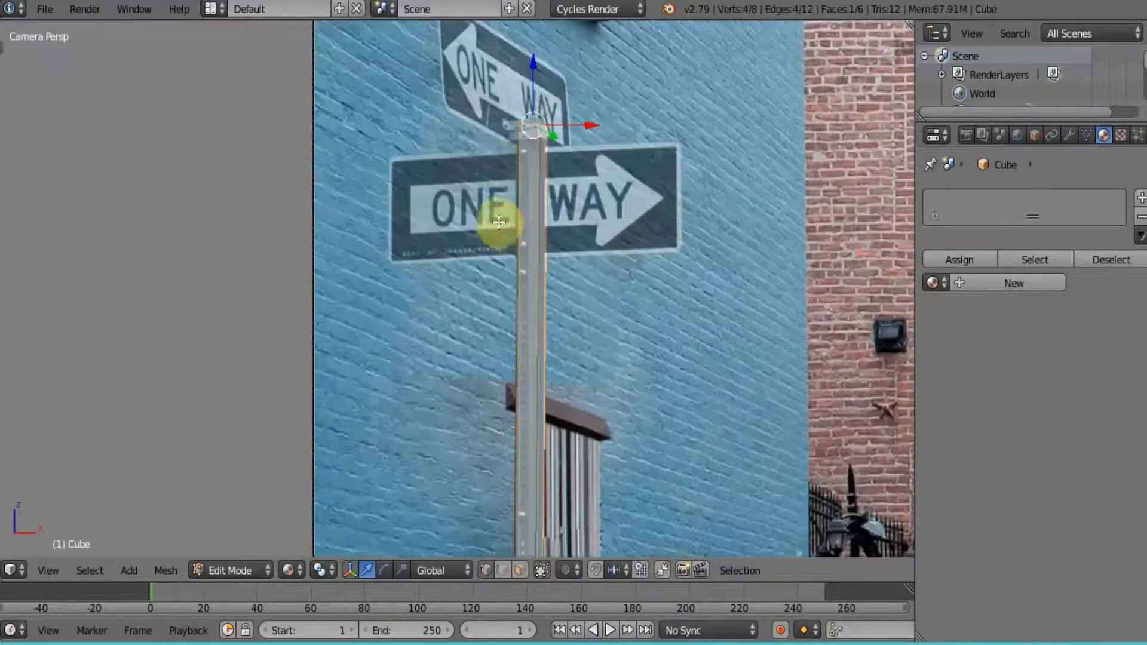
right_click(520, 123)
right_click(544, 114)
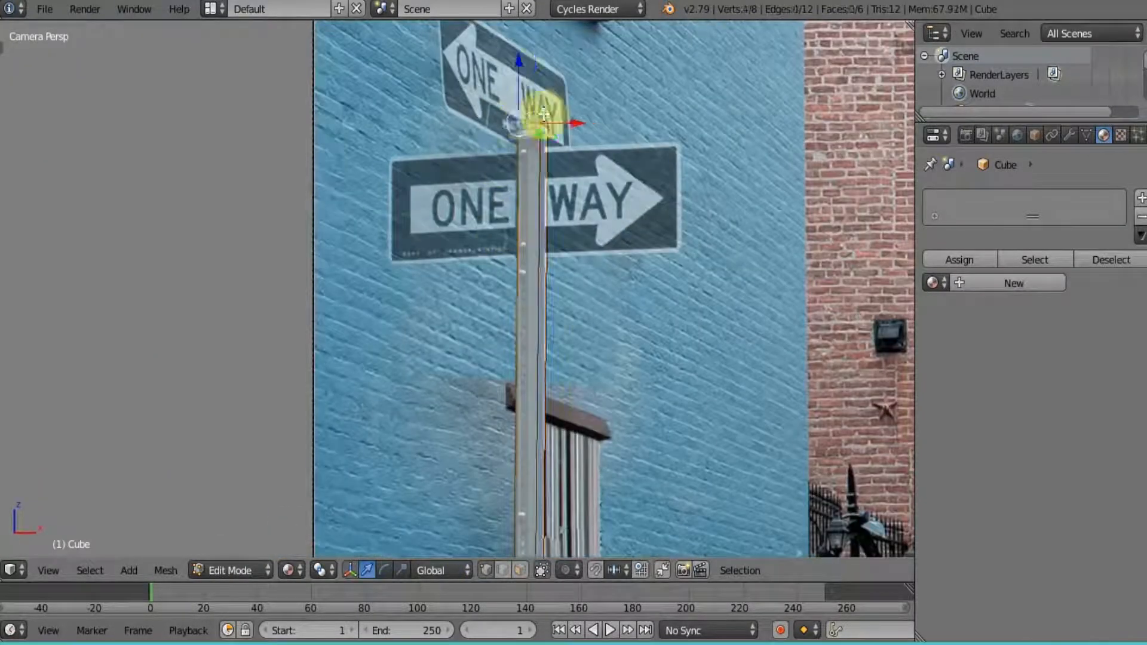
key("e")
key("x")
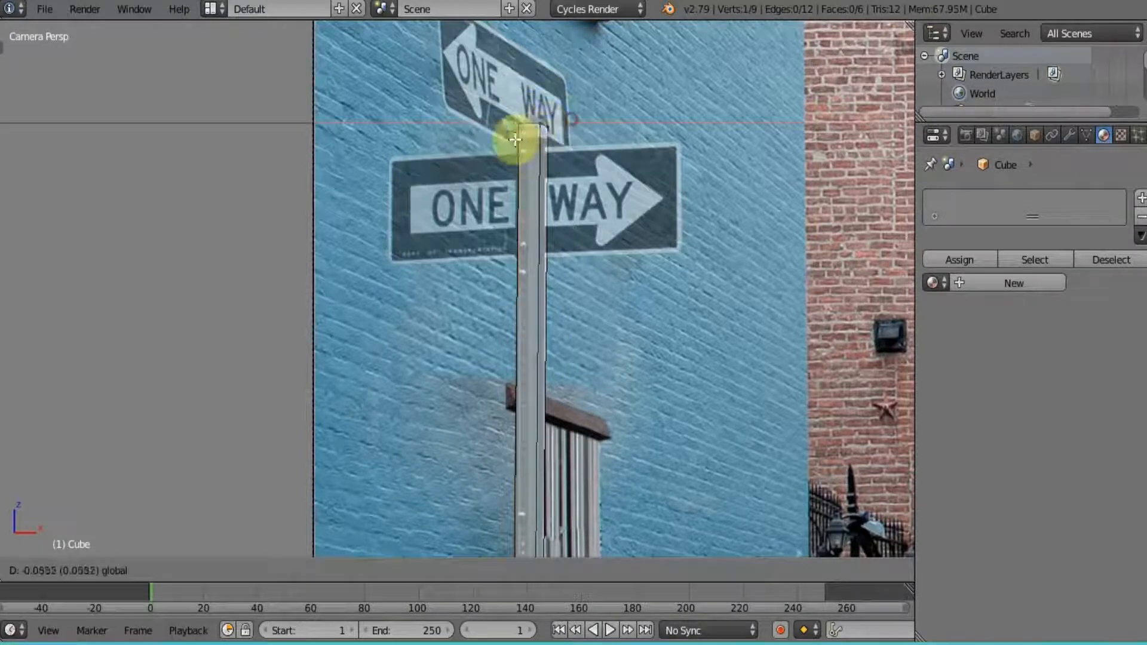
left_click(444, 167)
key("g")
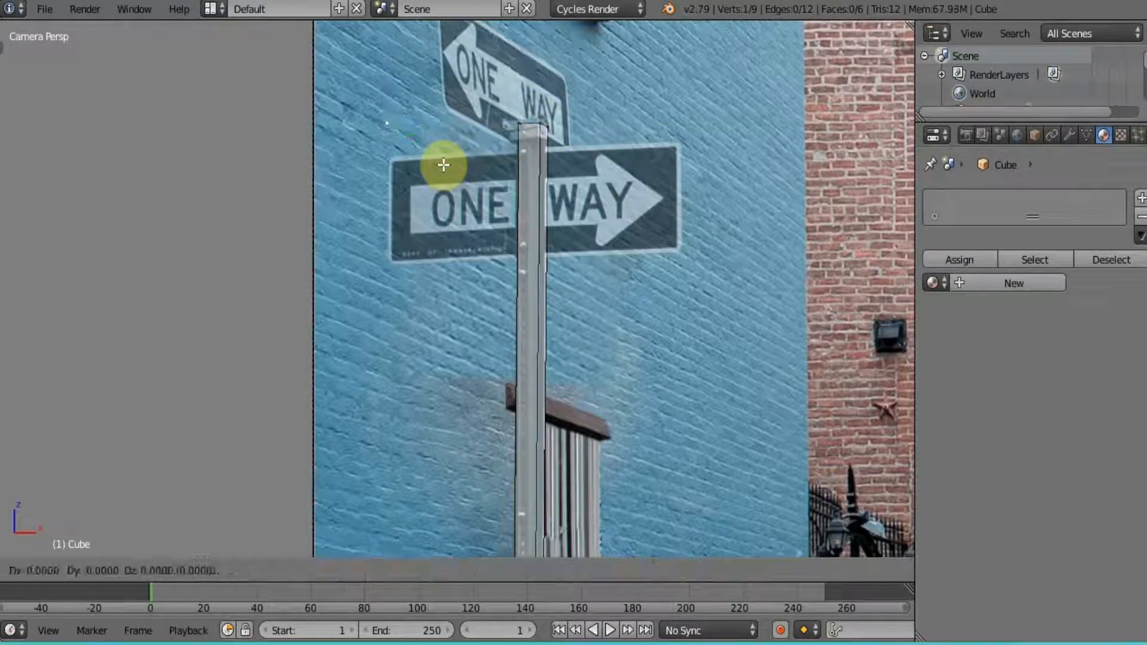
left_click(447, 201)
Step: Extrude the vertex along the front sign's top edge and align the new vertex with its upper-right corner
key("e")
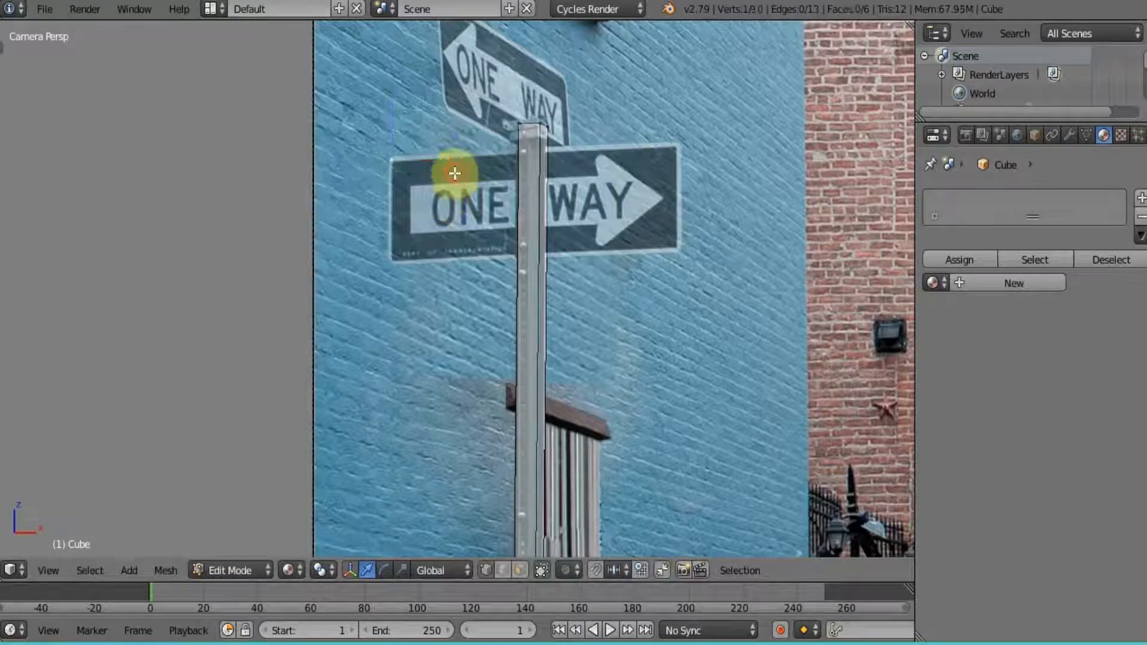
left_click(445, 166)
key("g")
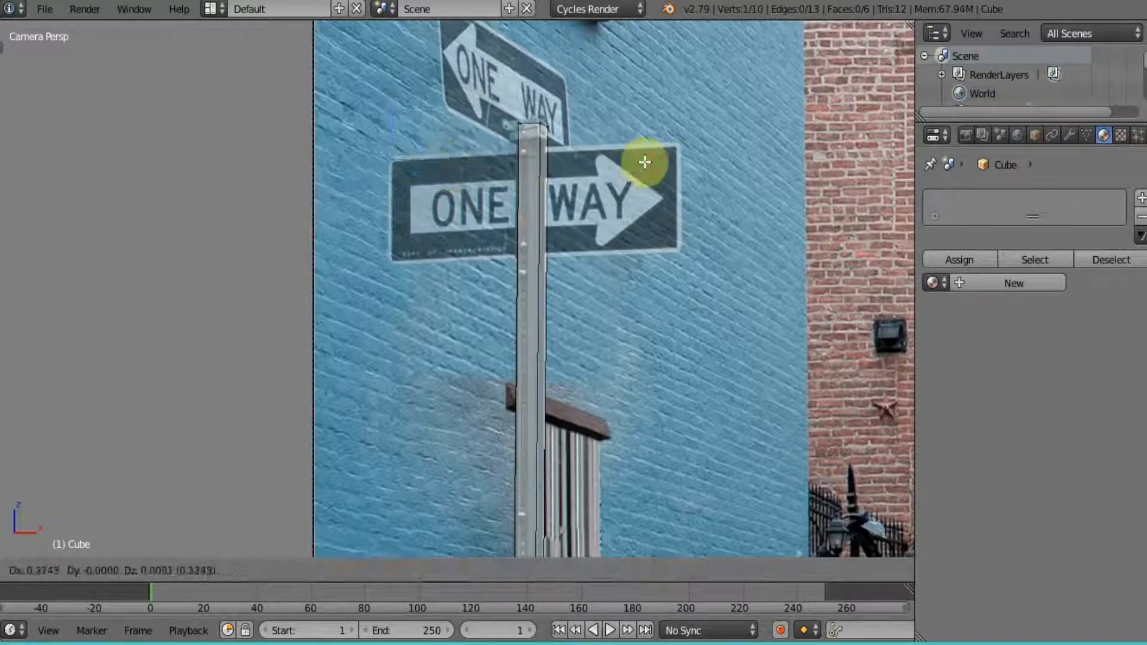
left_click(727, 151)
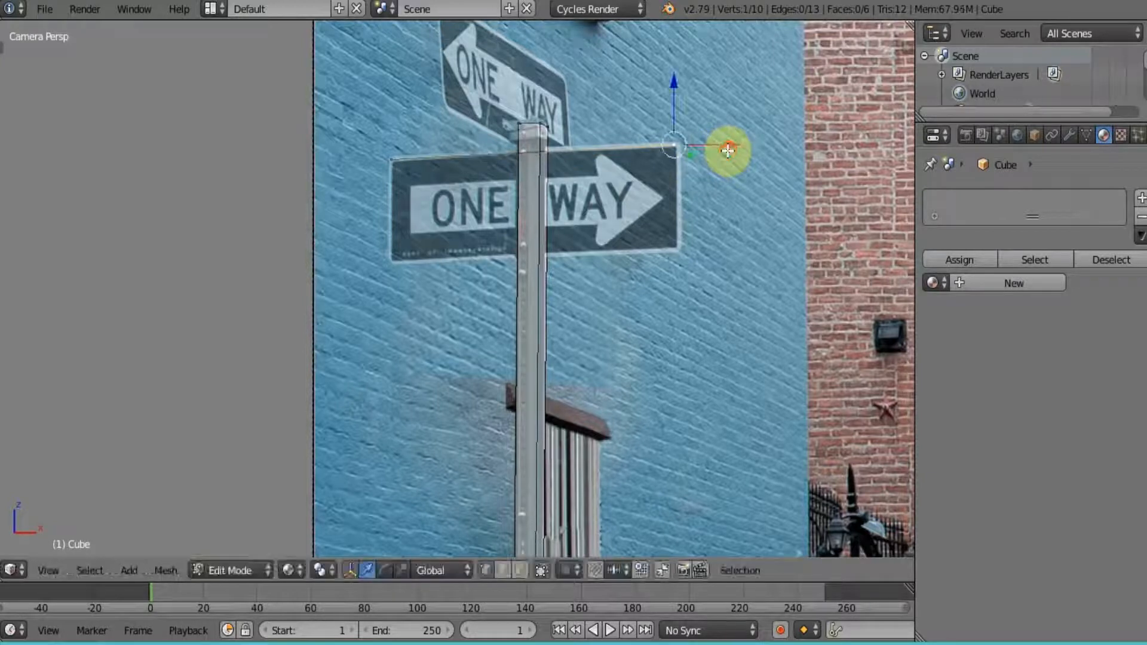
key("g")
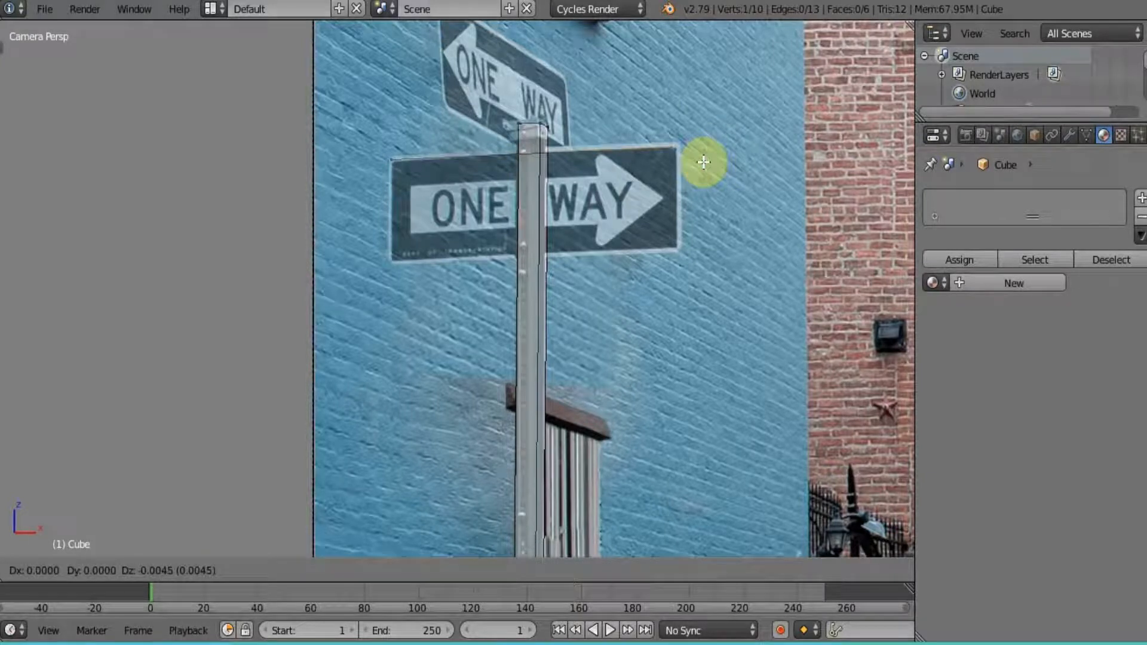
left_click(698, 157)
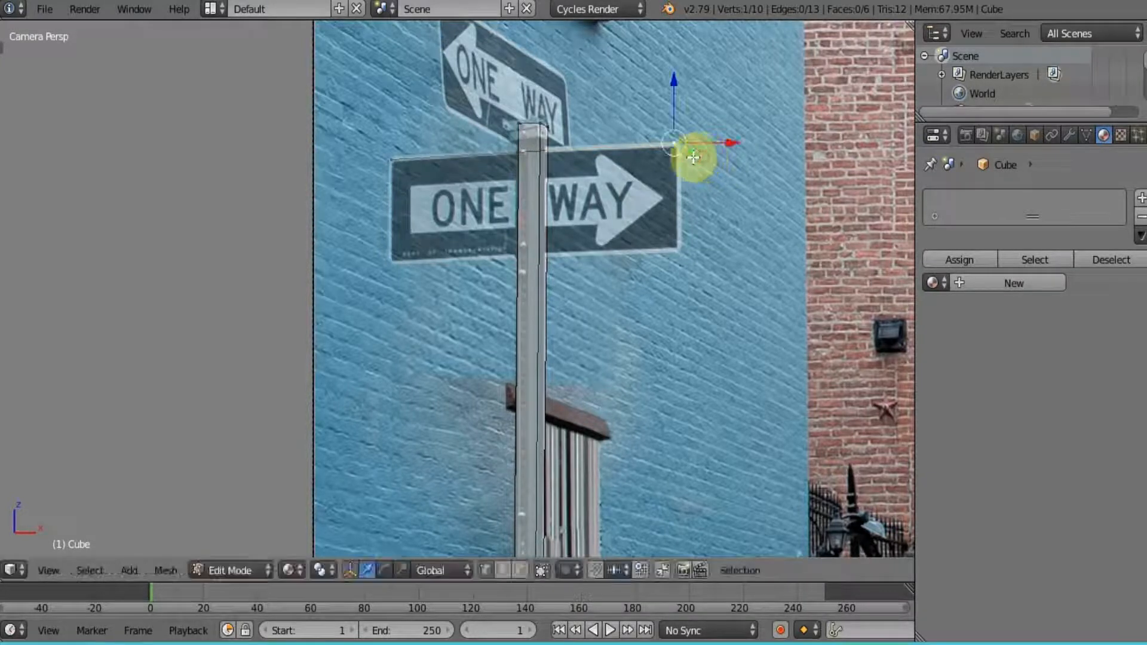
Step: Extrude vertices around the beveled upper-right corner, down the sign's right edge, and around the lower-right corner
key("e")
left_click(697, 163)
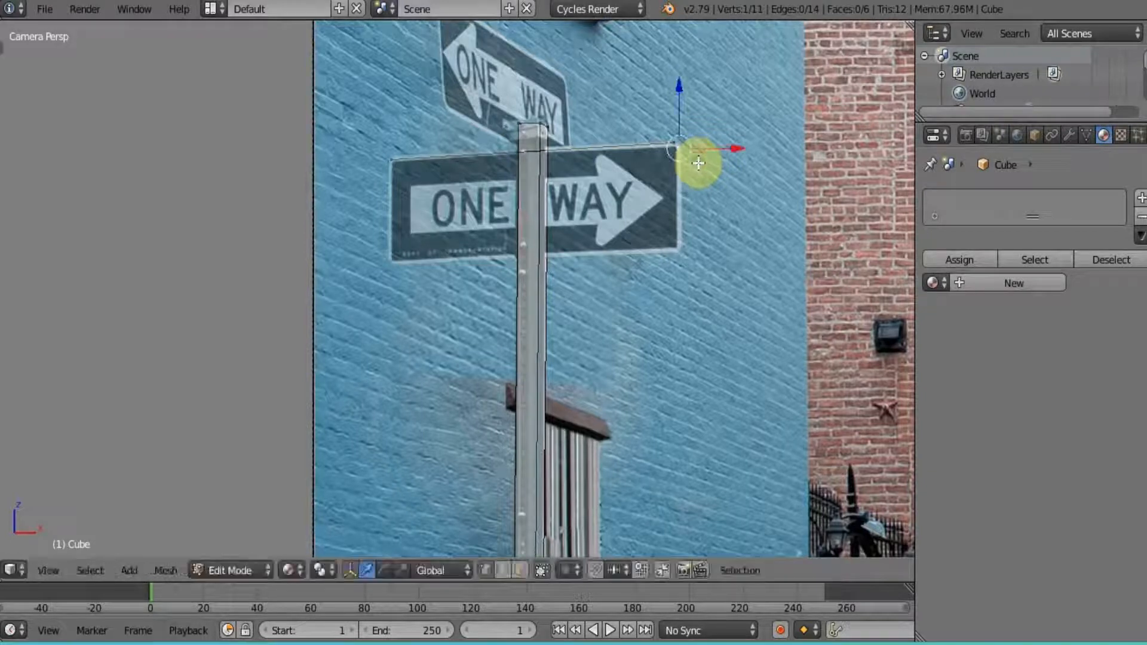
key("e")
left_click(698, 263)
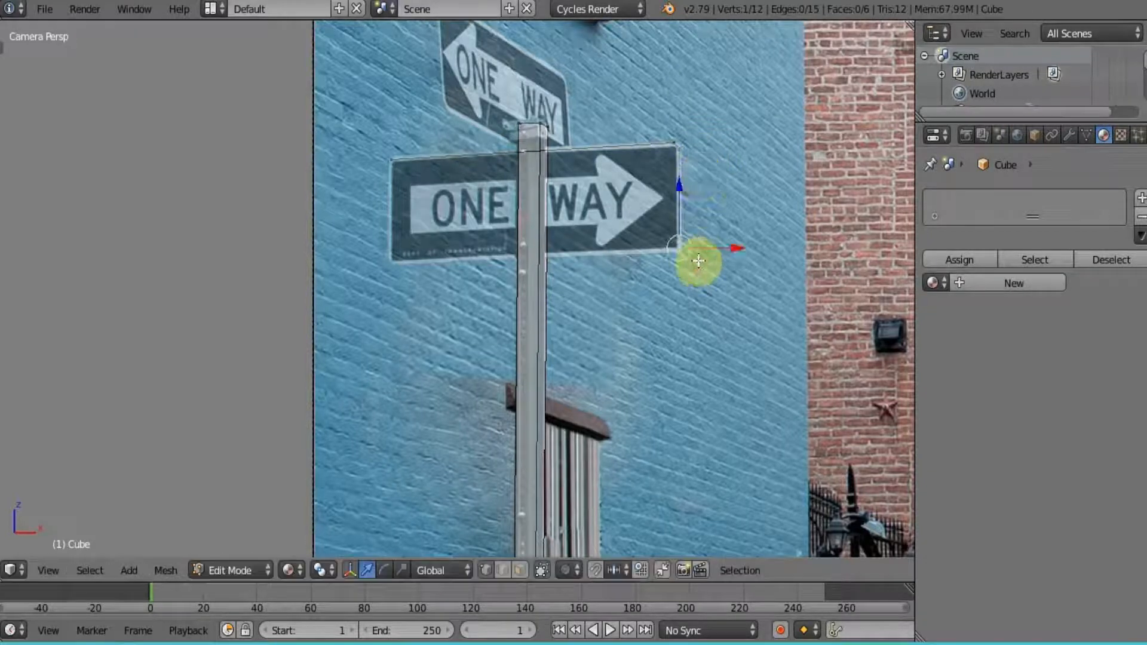
key("e")
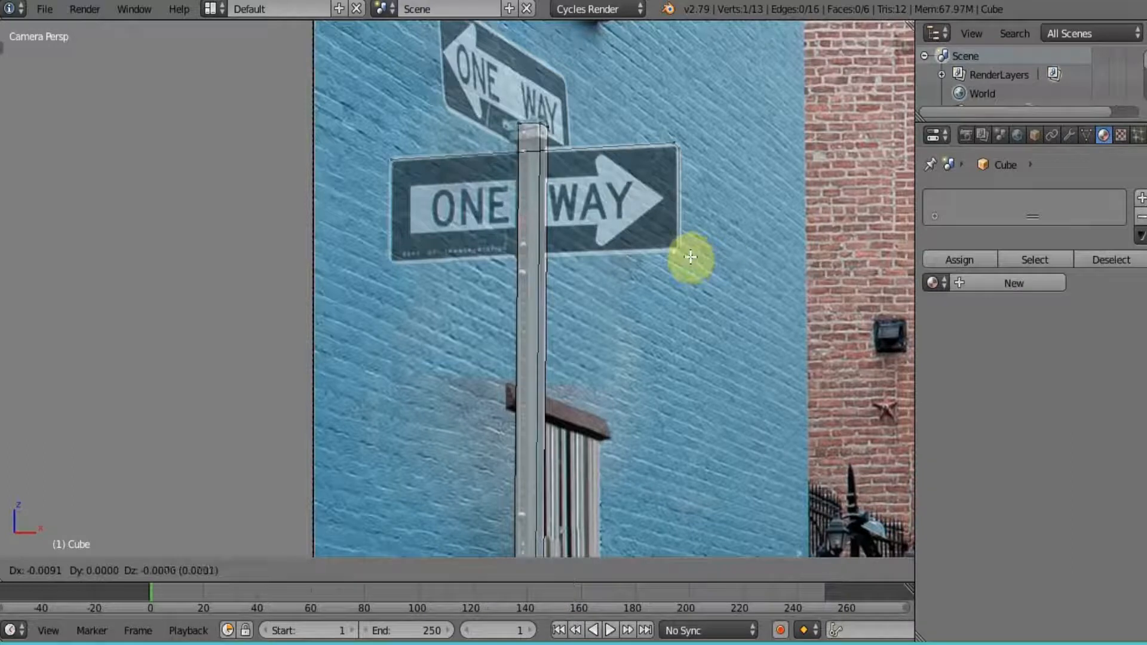
left_click(690, 255)
Step: Extrude the outline along the sign's bottom edge, around the lower-left corner and up the left edge, and join it to the starting vertex
key("e")
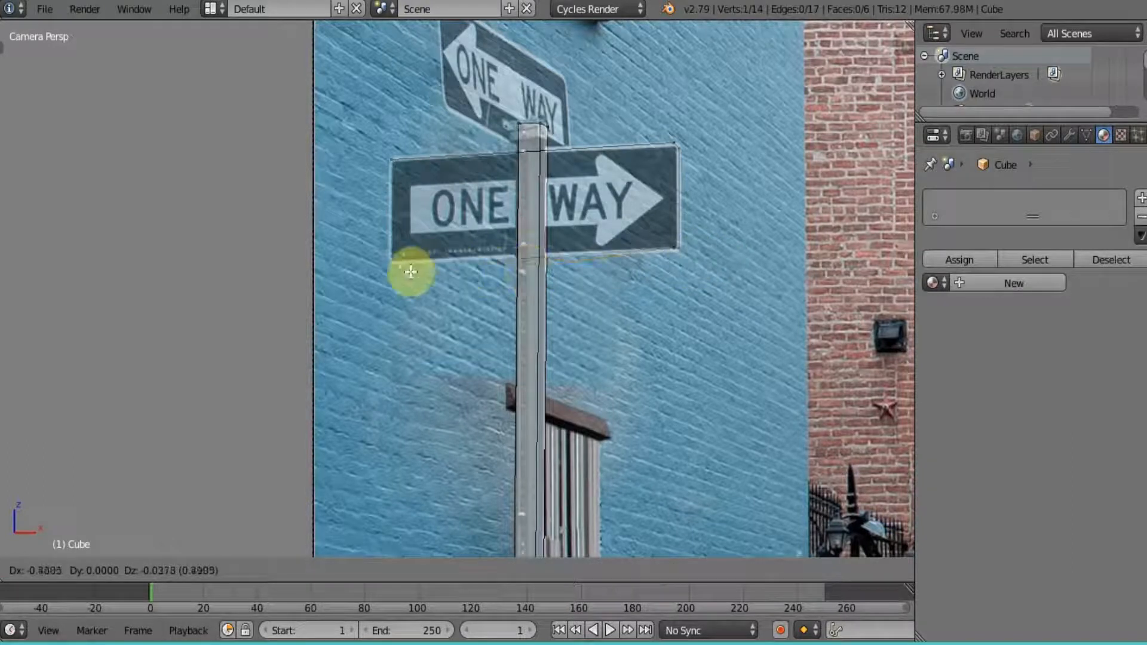
left_click(410, 268)
key("e")
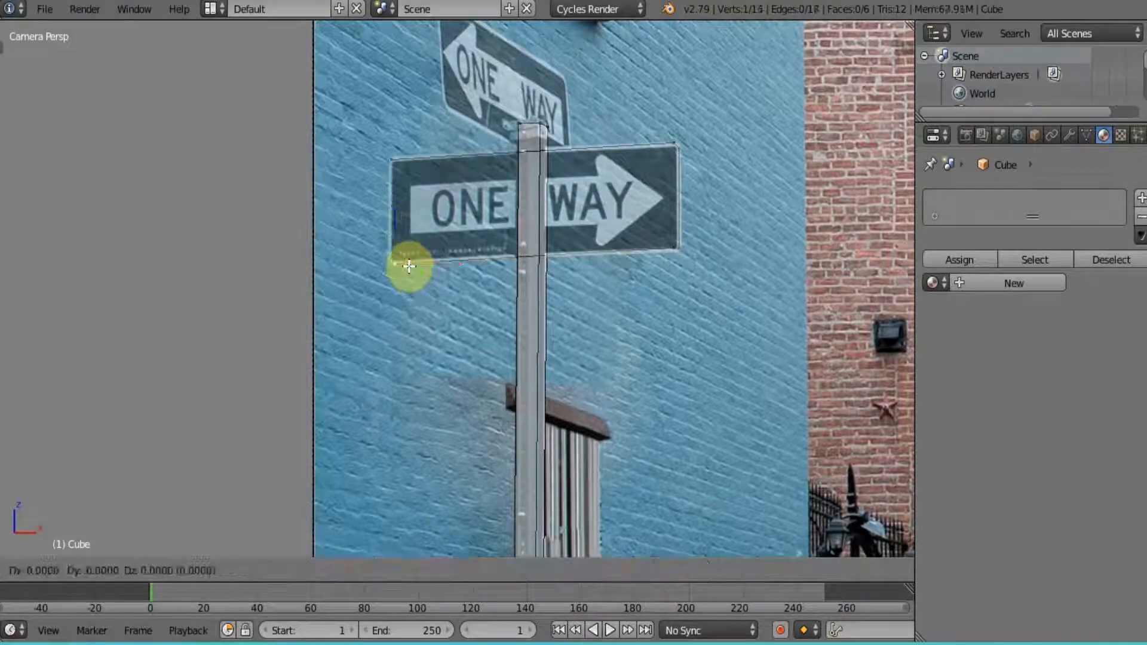
left_click(406, 263)
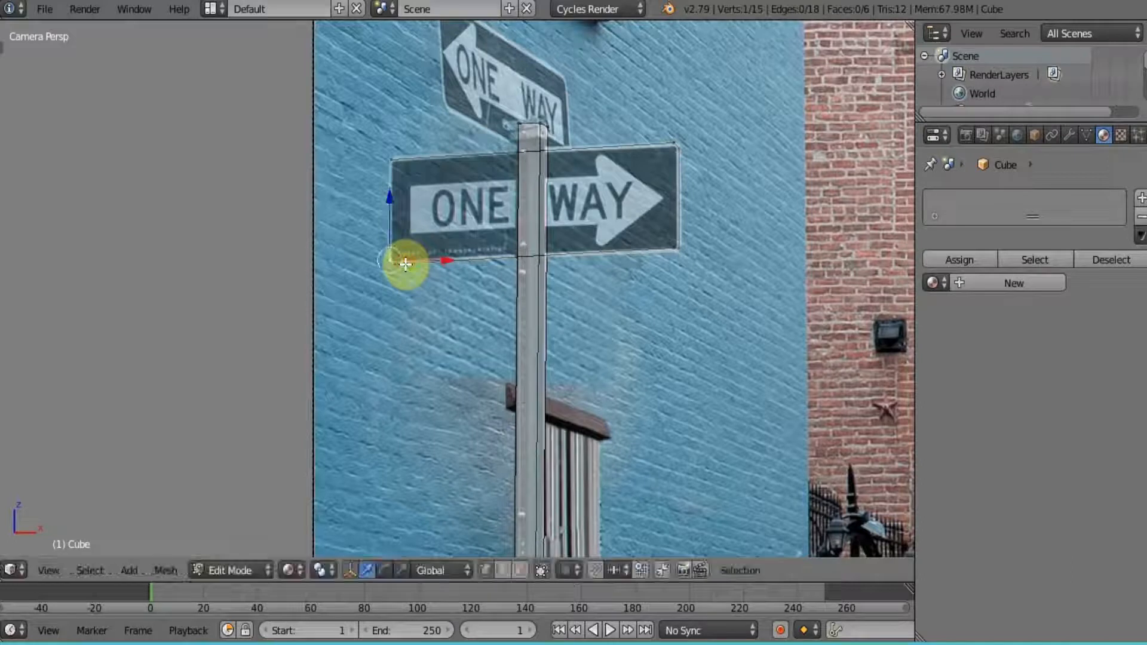
key("e")
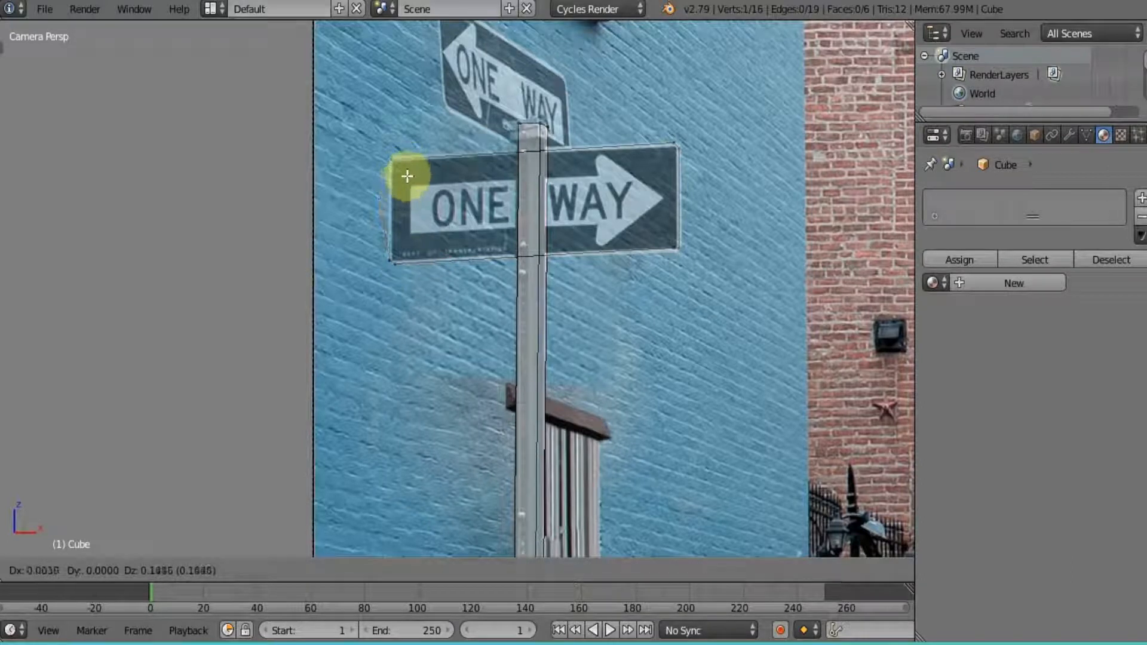
left_click(406, 175)
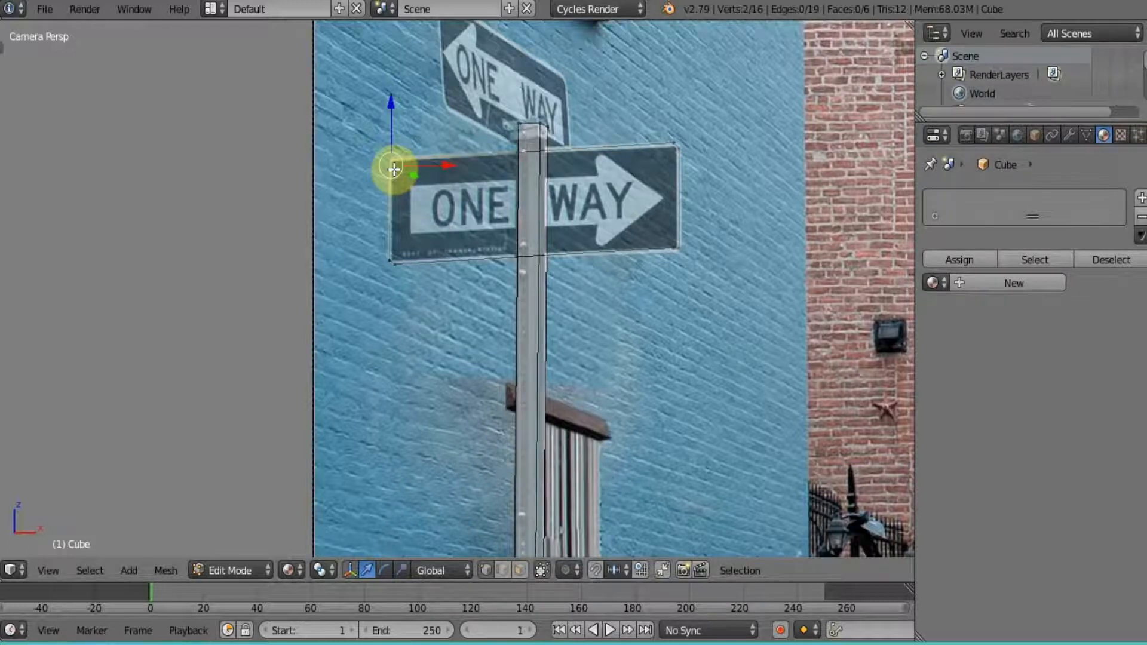
key("f")
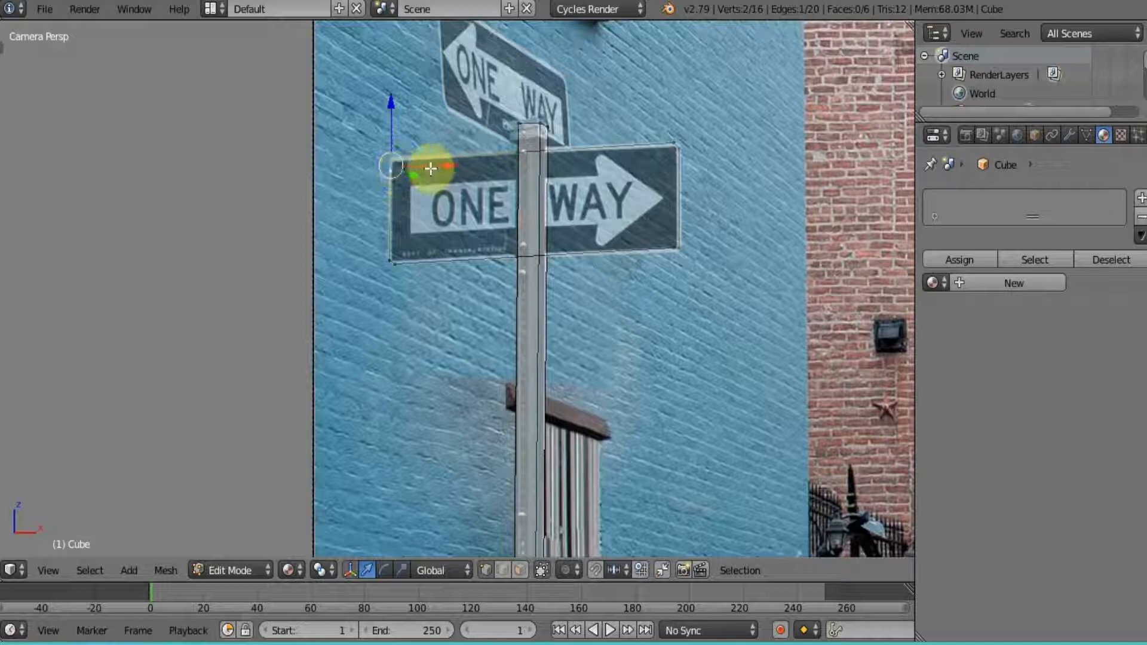
Step: Select the entire linked outline of the front ONE WAY sign and fill it with a face
key("a")
key("a")
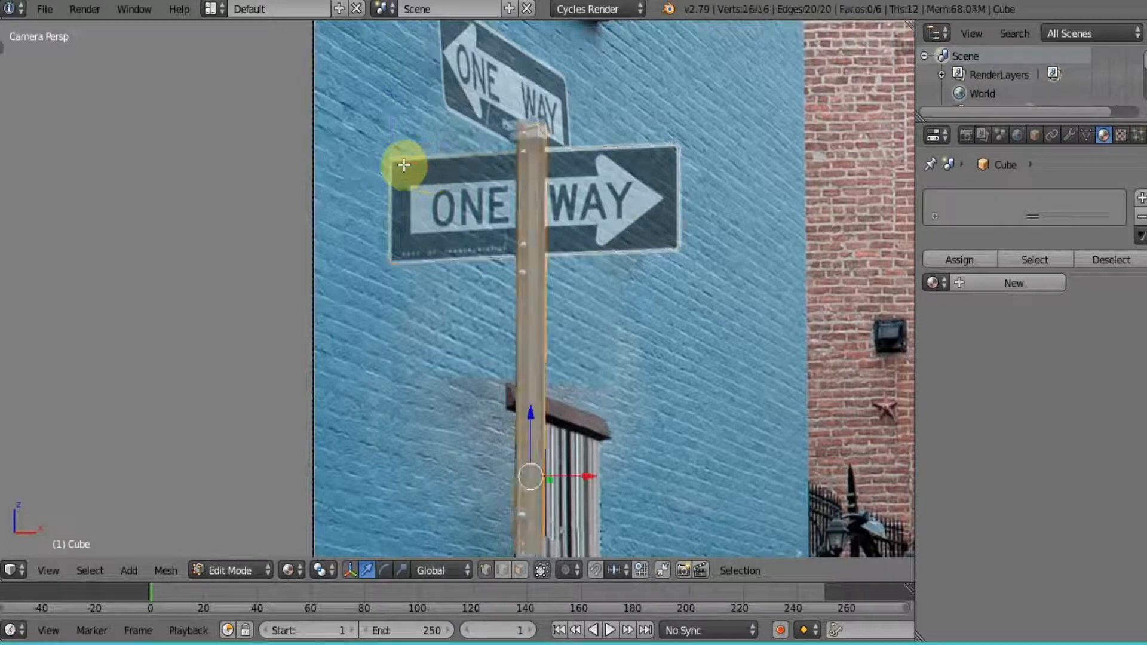
right_click(404, 165)
key("ctrl+l")
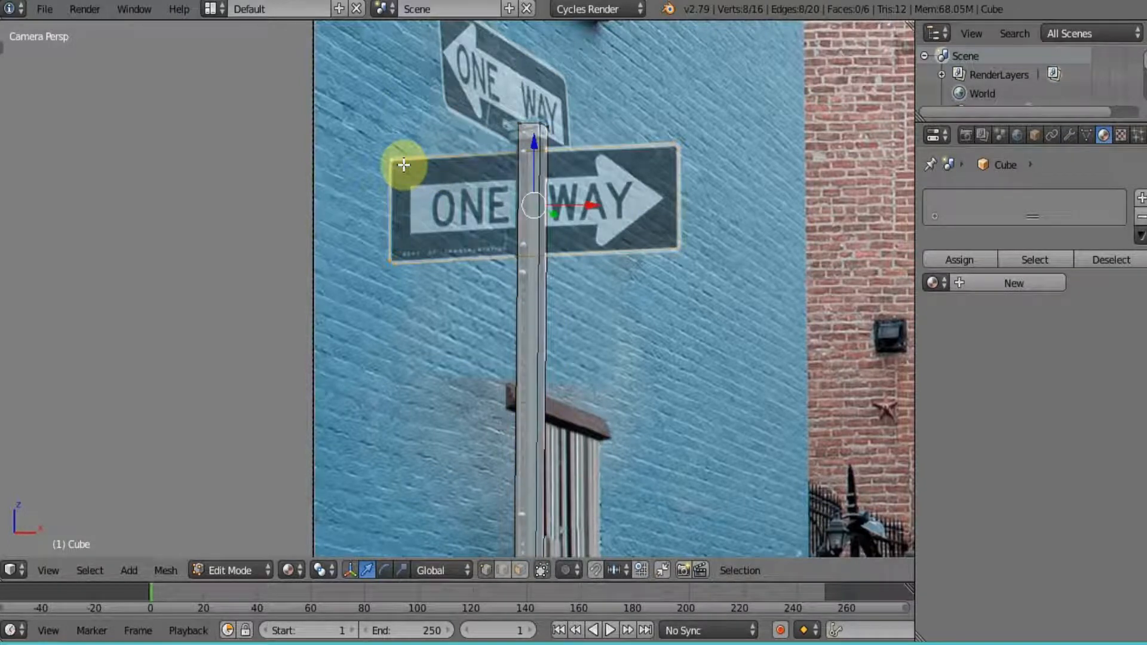
key("f")
Step: Select the corner vertex at the pole's upper end, just above the front ONE WAY sign
middle_click_drag(498, 160, 503, 280, "shift")
scroll(503, 280, "up", 2)
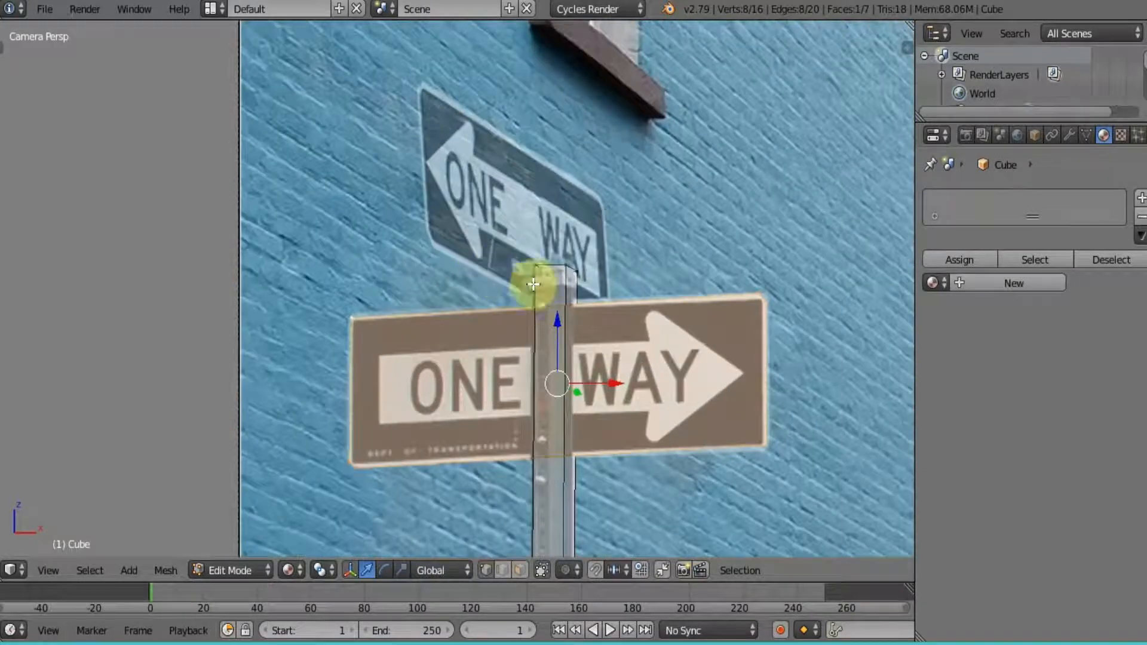
right_click(534, 264)
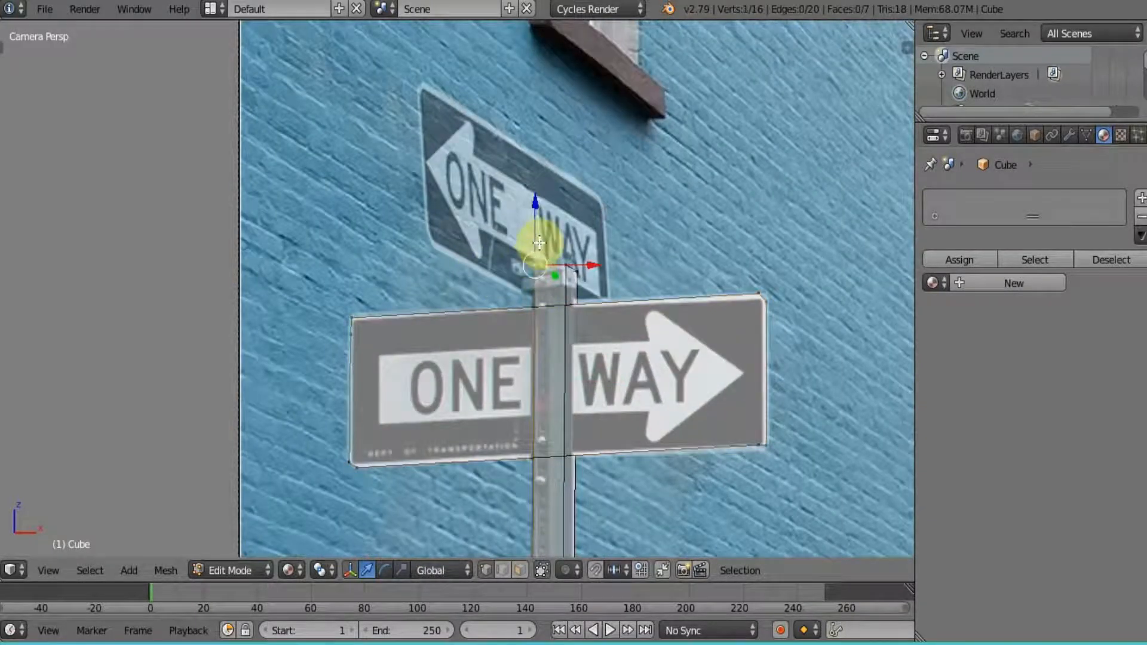
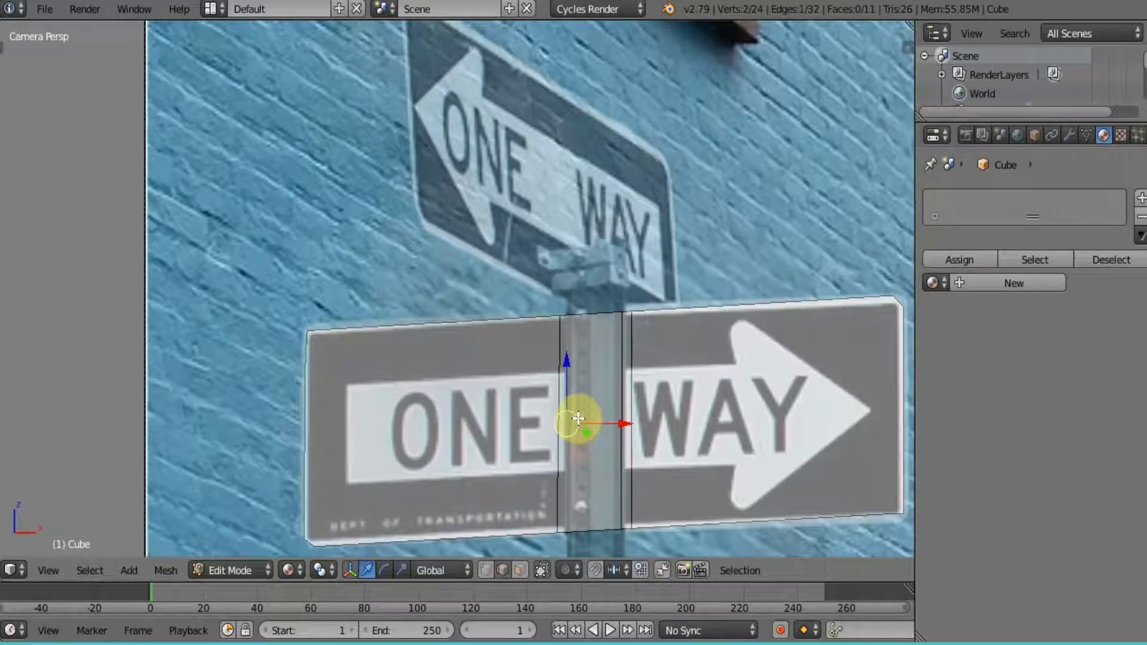
Step: Select all linked geometry of the pole and front sign, project its UVs from the camera view, and return to Object Mode
scroll(579, 418, "down", 1)
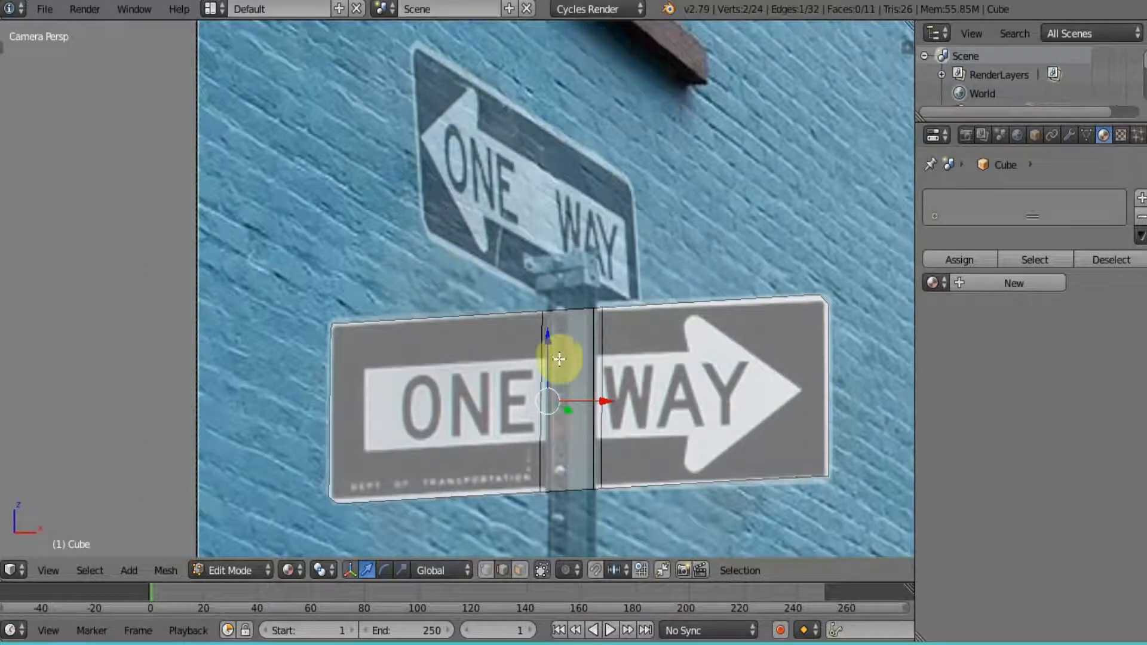
scroll(521, 239, "down", 5)
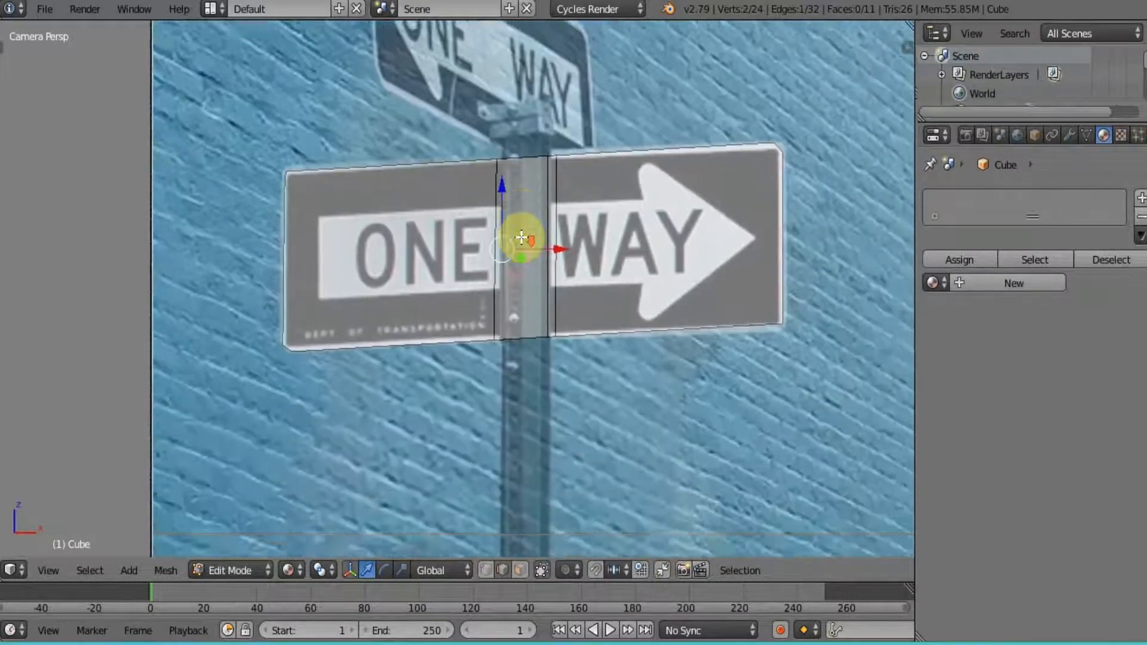
scroll(521, 239, "down", 4)
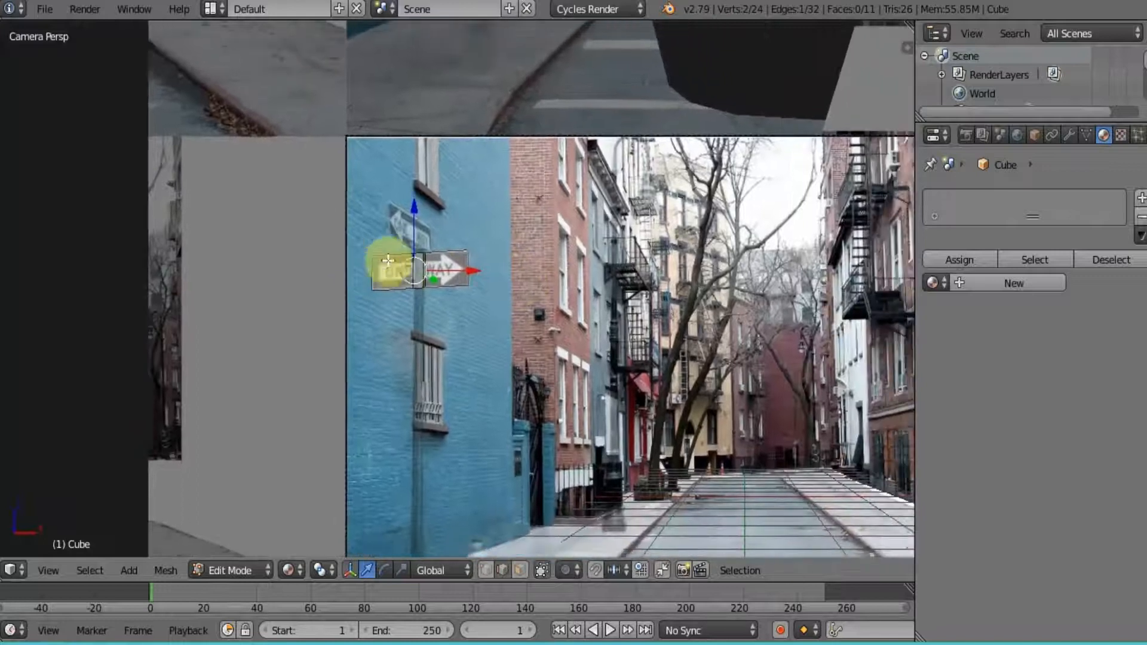
middle_click_drag(491, 264, 412, 235, "shift")
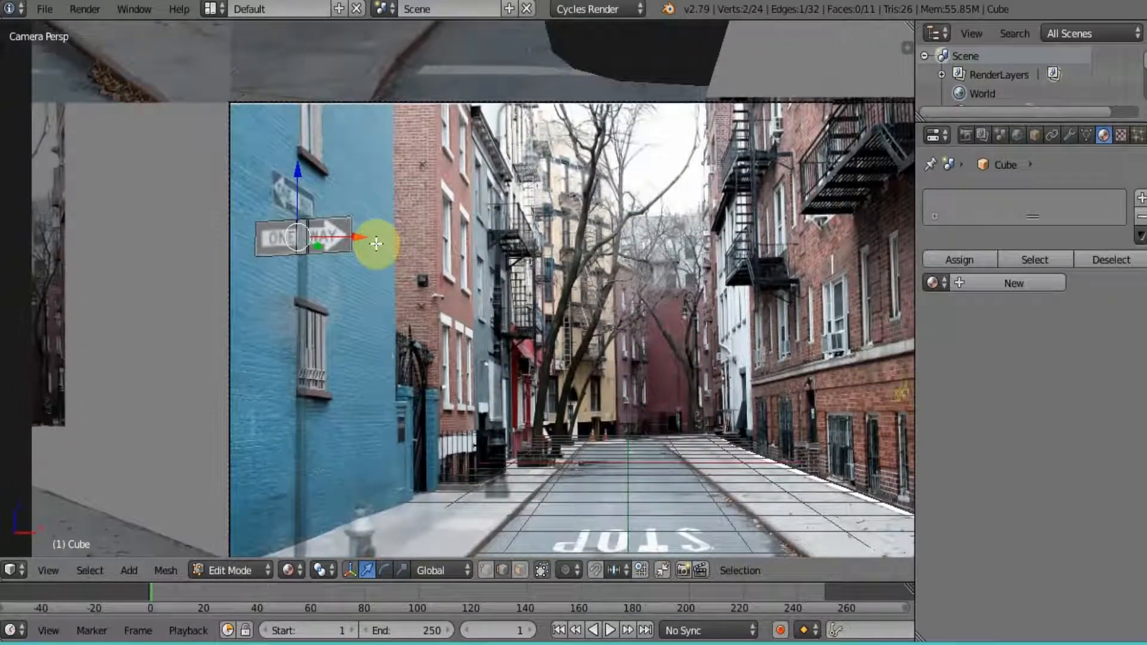
key("ctrl+l")
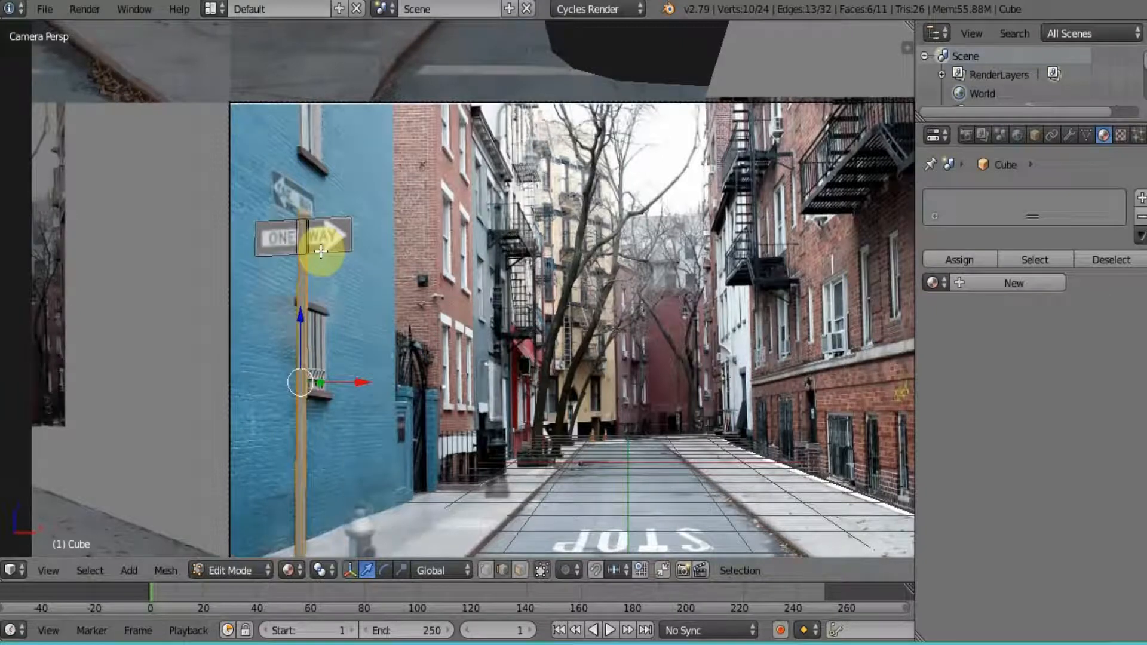
key("l")
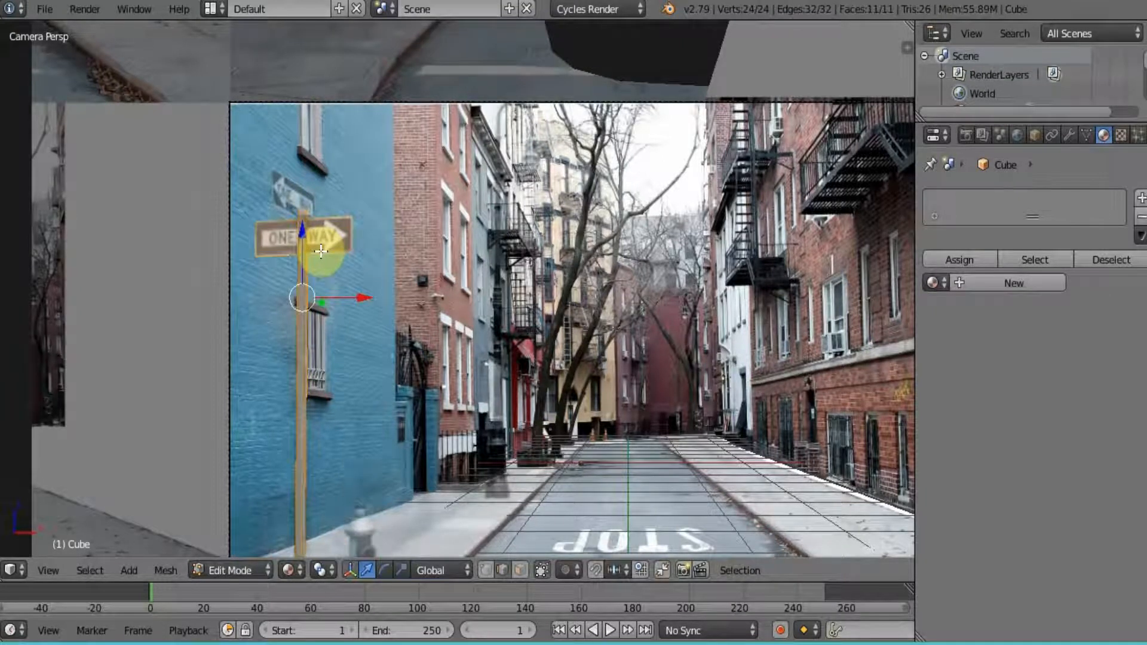
key("u")
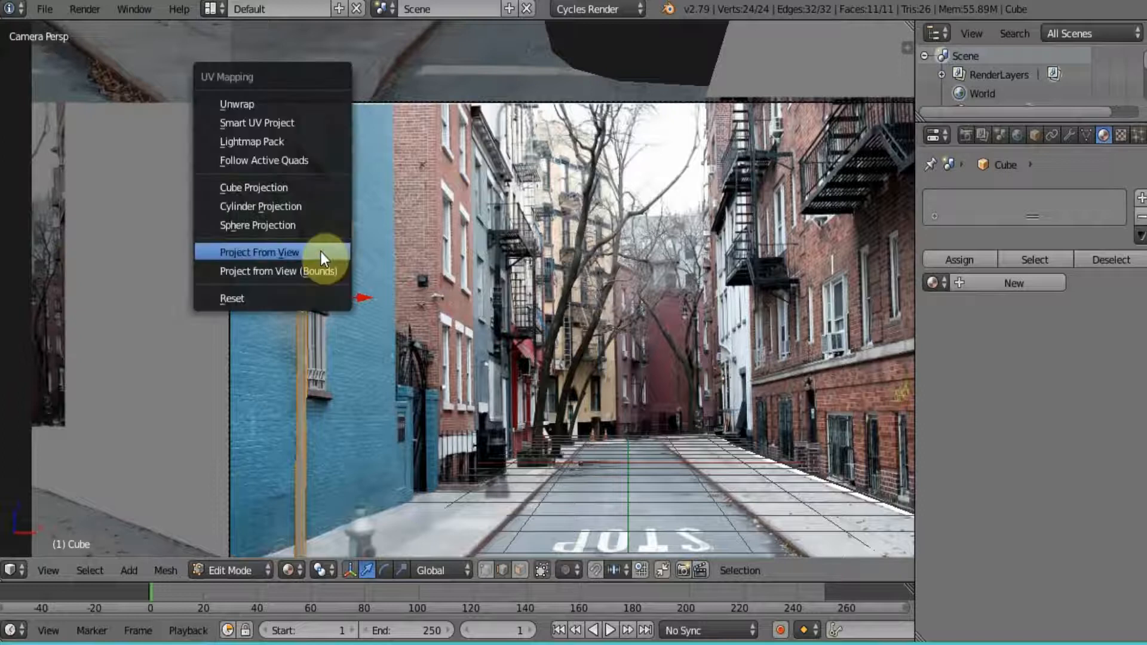
left_click(320, 252)
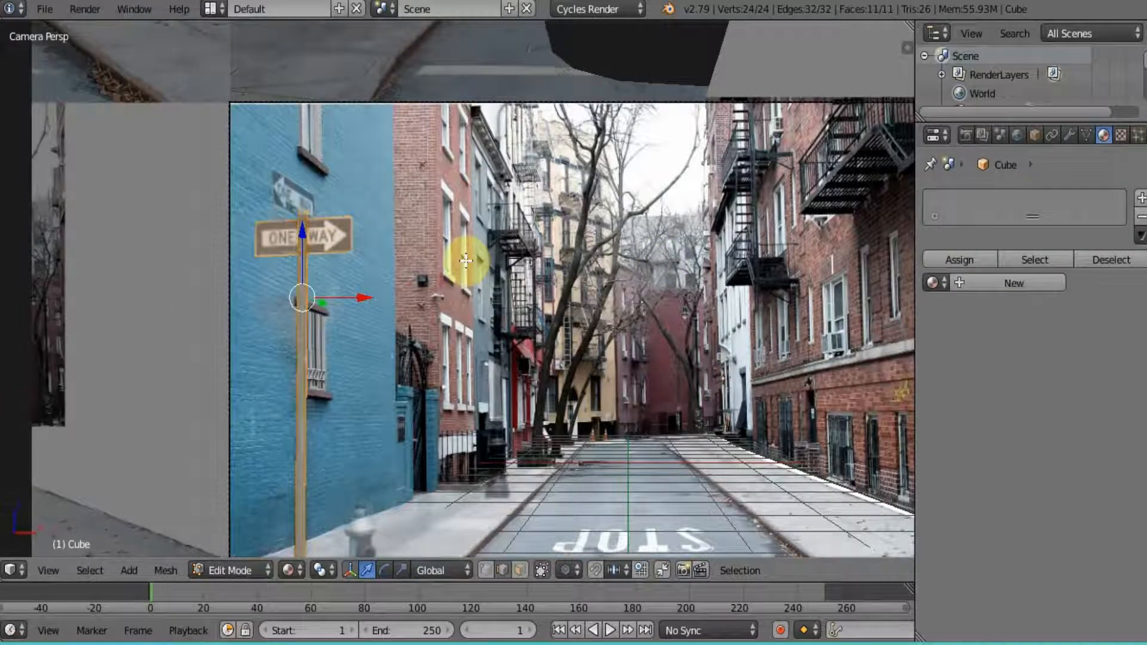
key("Tab")
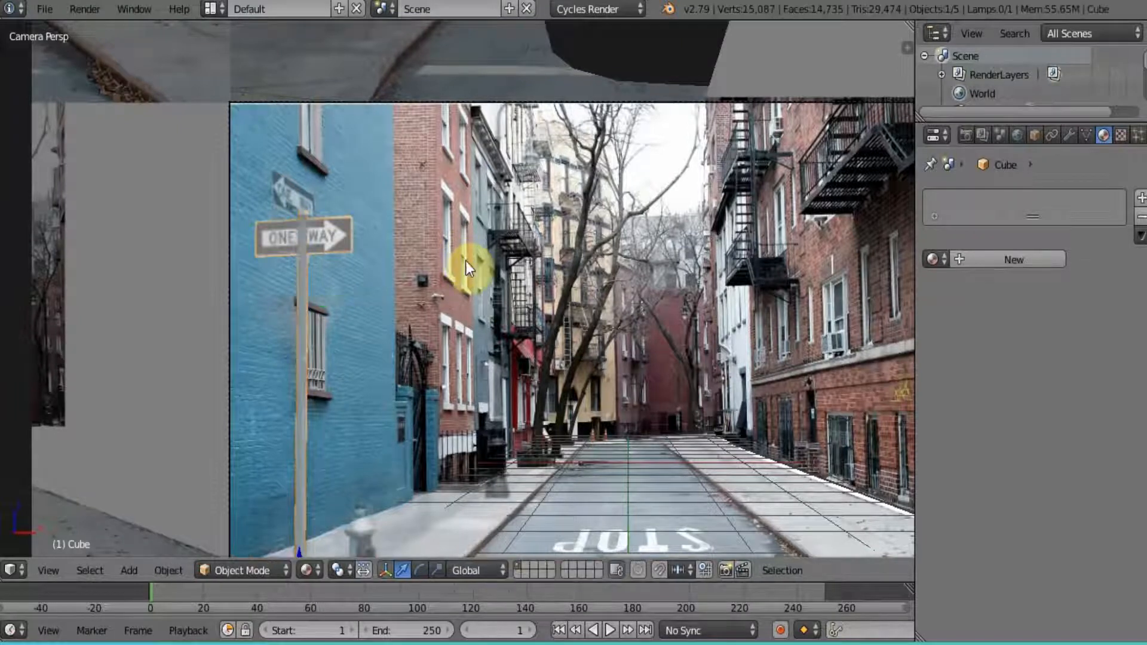
Step: Give the pole and sign object a new material with an Emission surface and an Image Texture as its color
left_click(1020, 259)
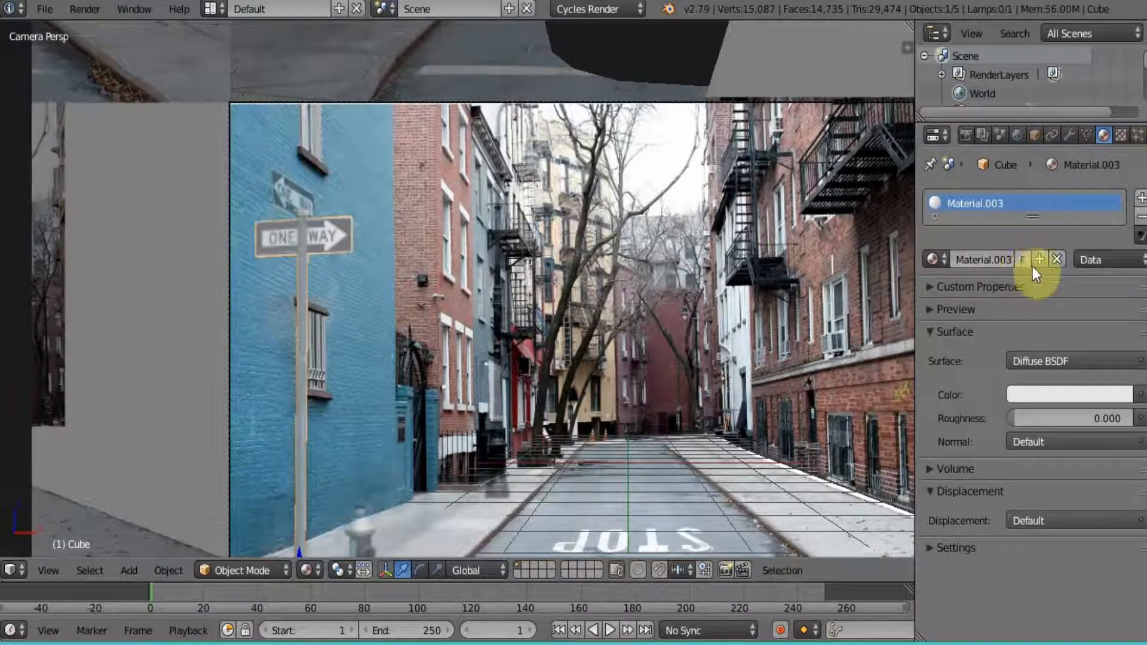
left_click(1057, 362)
left_click(938, 52)
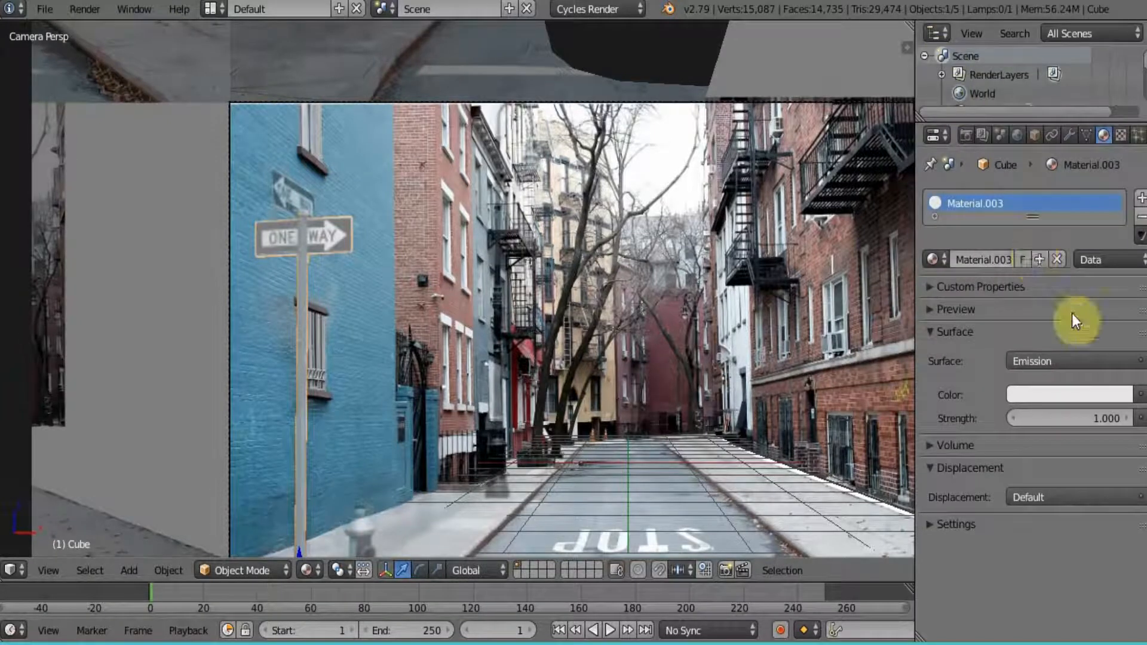
left_click(1142, 395)
left_click(819, 232)
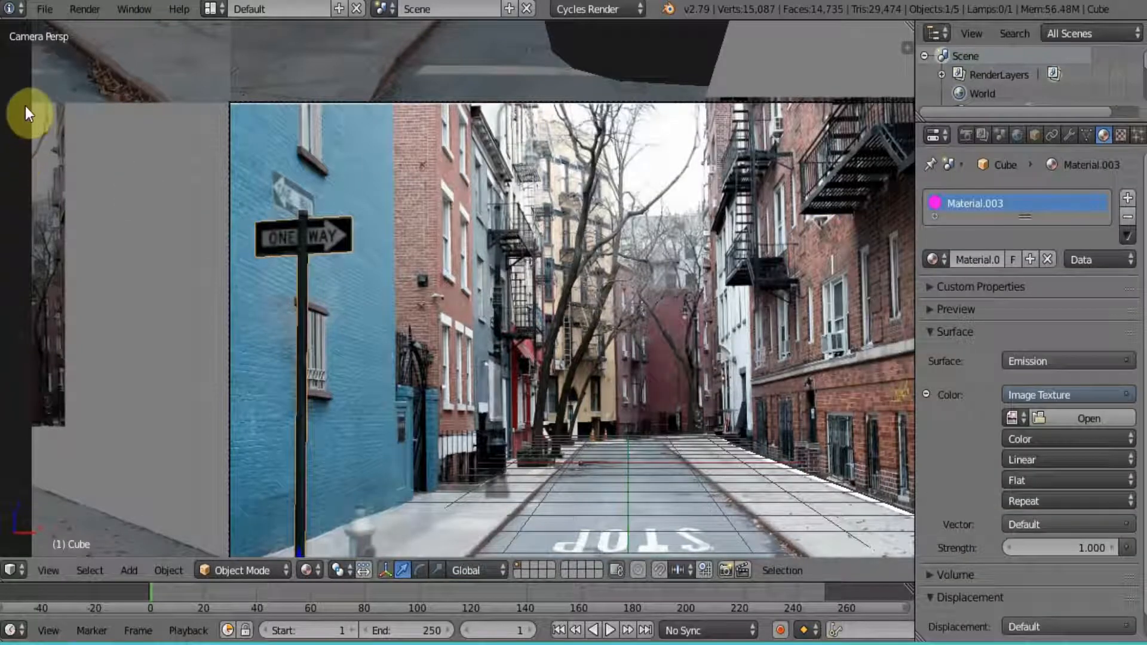
Step: Load pole and light.png from New folder (5) as the material's image texture, picking it from thumbnails
left_click(1105, 418)
left_click(52, 146)
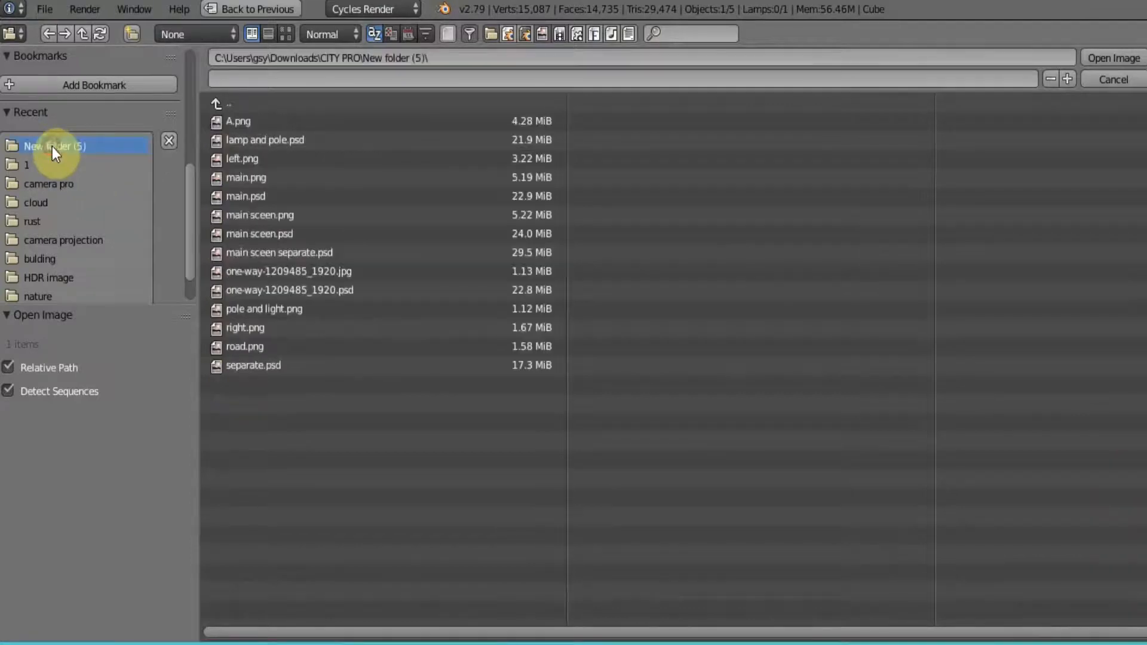
left_click(285, 34)
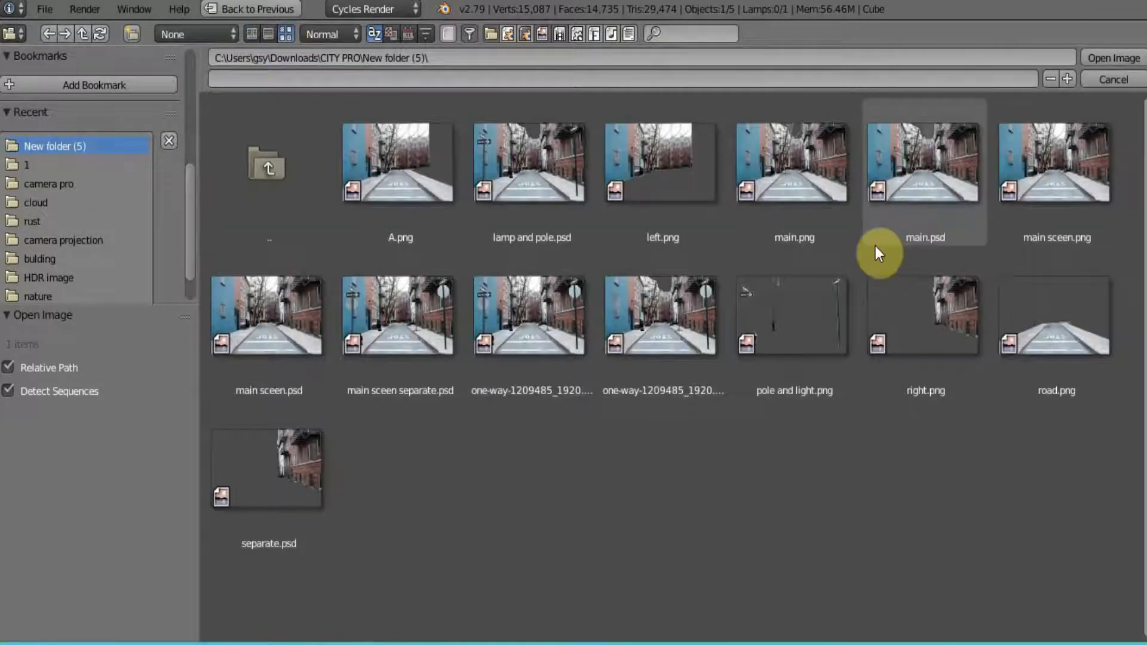
left_click(809, 305)
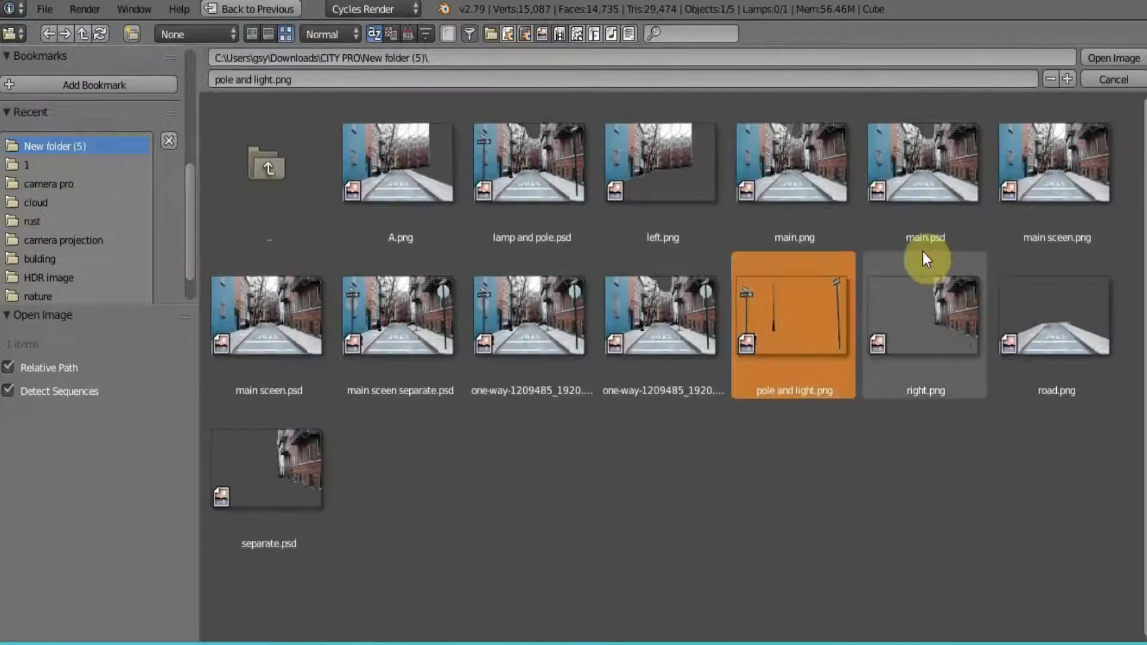
left_click(1096, 59)
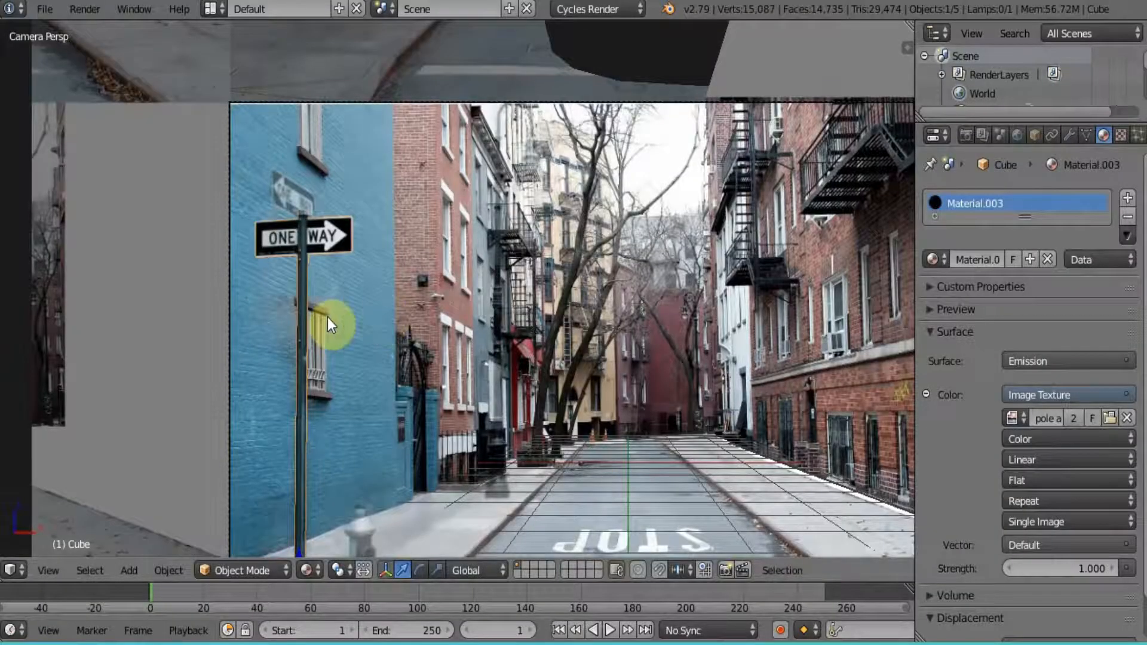
Step: Enter Edit Mode on the pole, split the enlarged 3D view in two, and make the new area a UV/Image Editor
key("Tab")
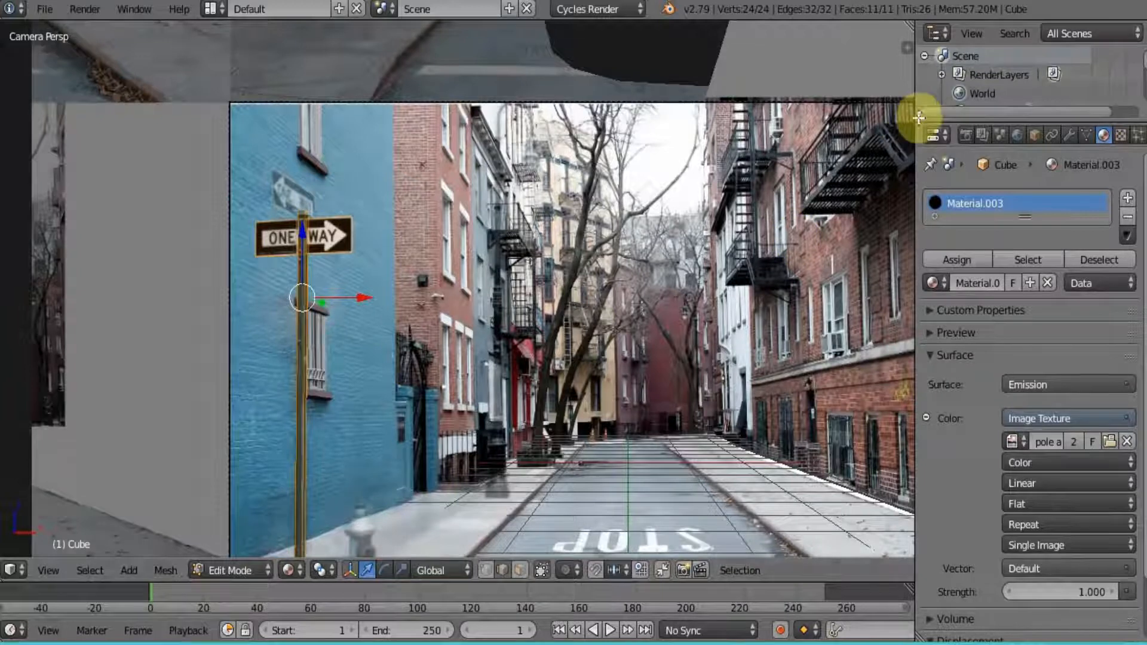
left_click_drag(912, 133, 1009, 143)
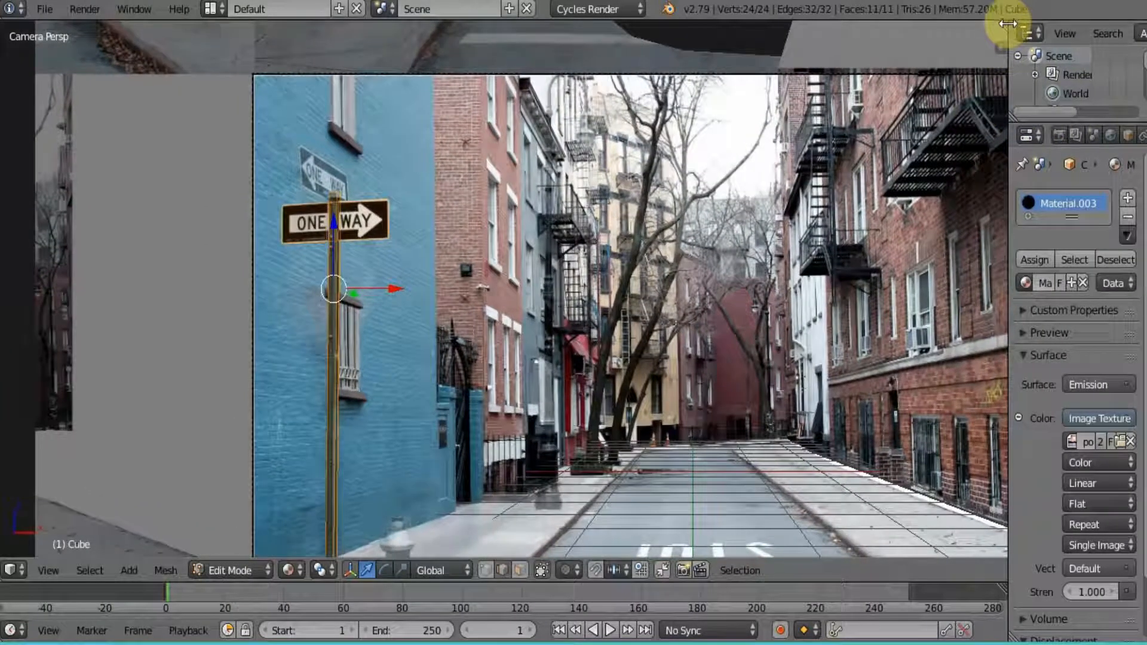
left_click_drag(1005, 25, 592, 114)
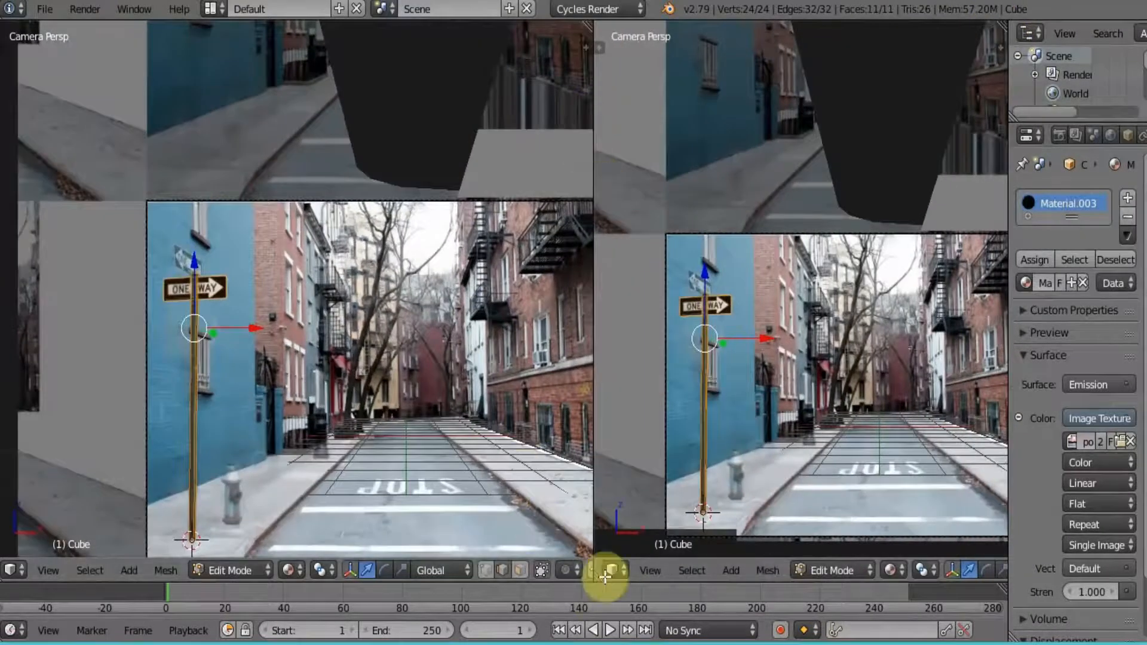
left_click(618, 569)
left_click(652, 425)
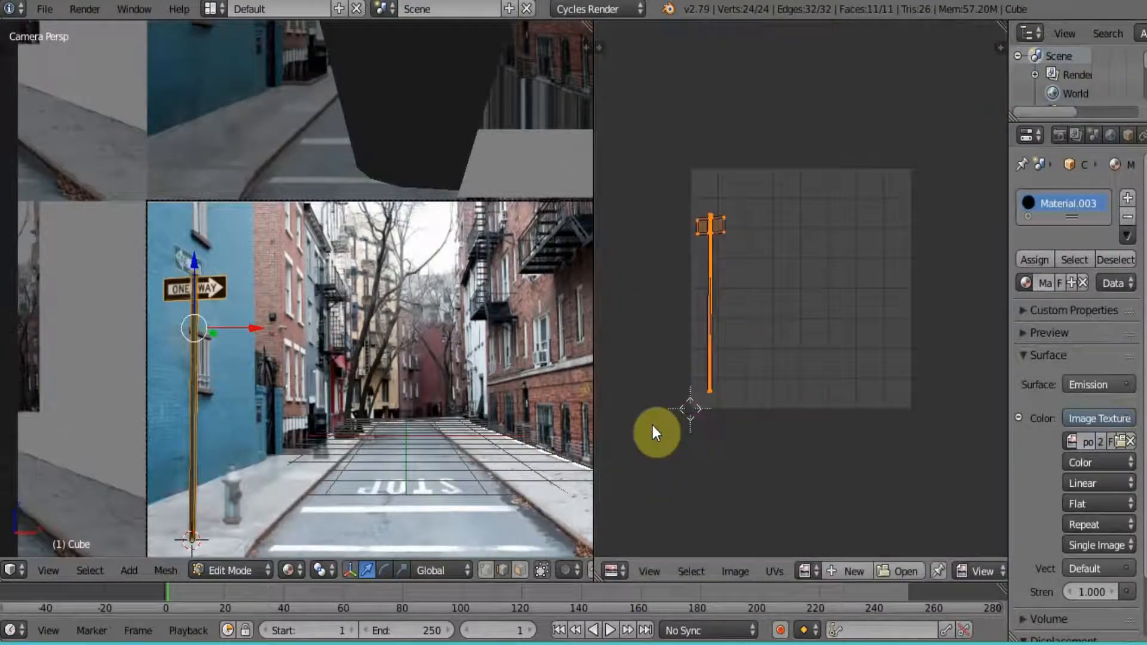
Step: Show pole and light.png behind the UV layout and frame the ONE WAY signs and their pole
left_click(811, 571)
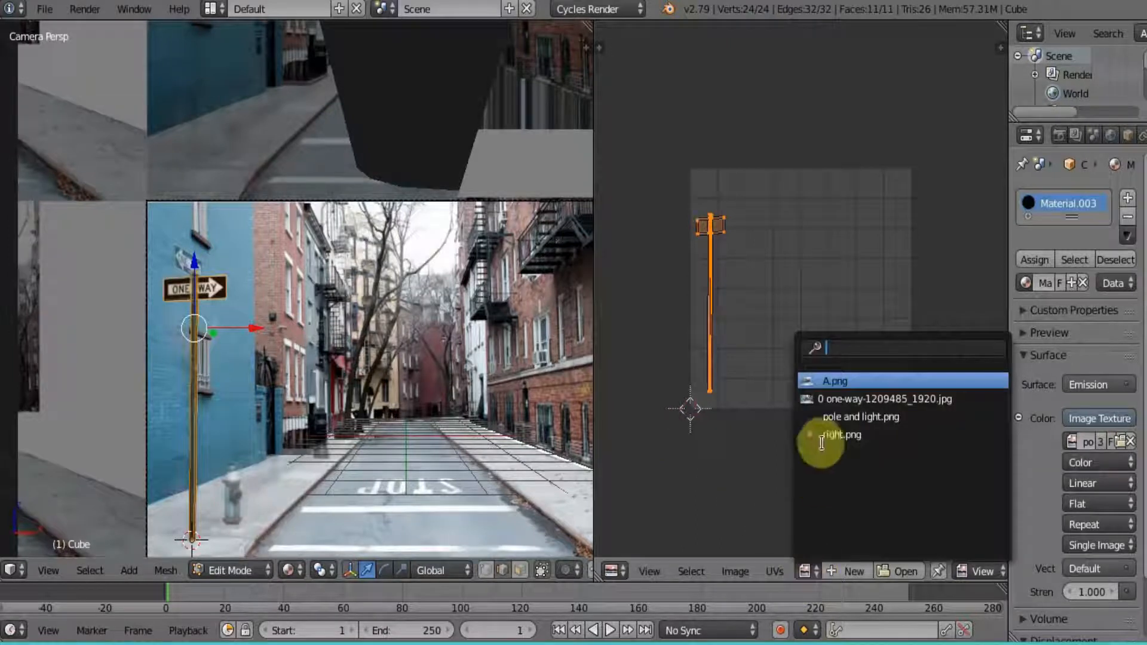
left_click(839, 422)
scroll(842, 418, "down", 8)
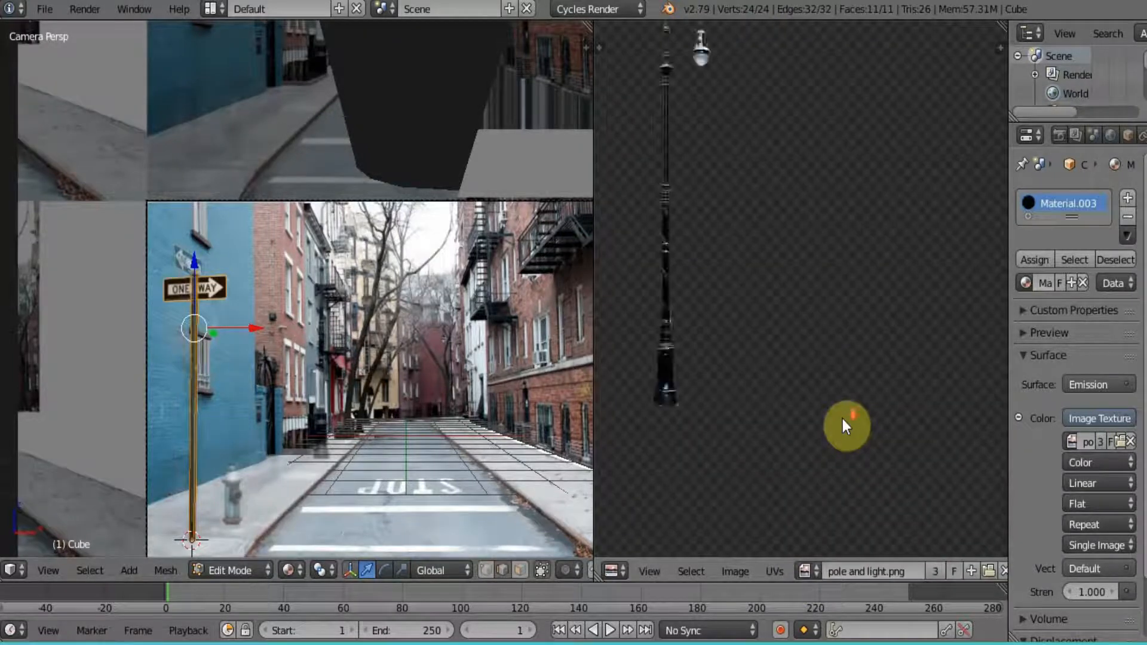
scroll(780, 362, "up", 1)
scroll(779, 361, "up", 1)
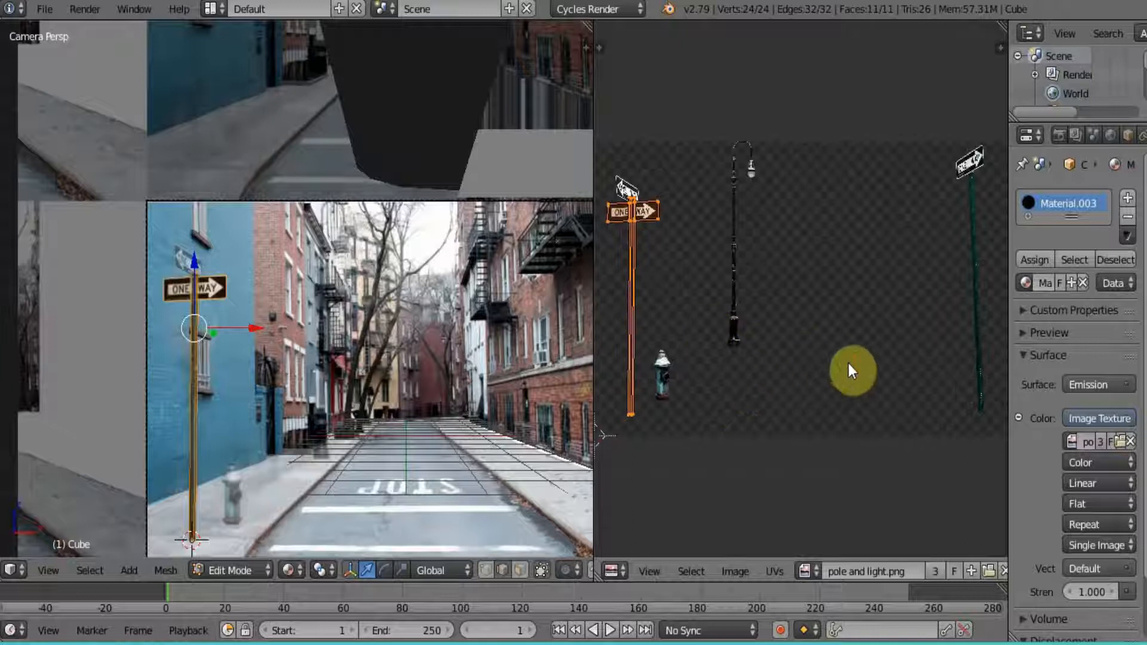
middle_click_drag(679, 323, 888, 365)
scroll(892, 367, "up", 4)
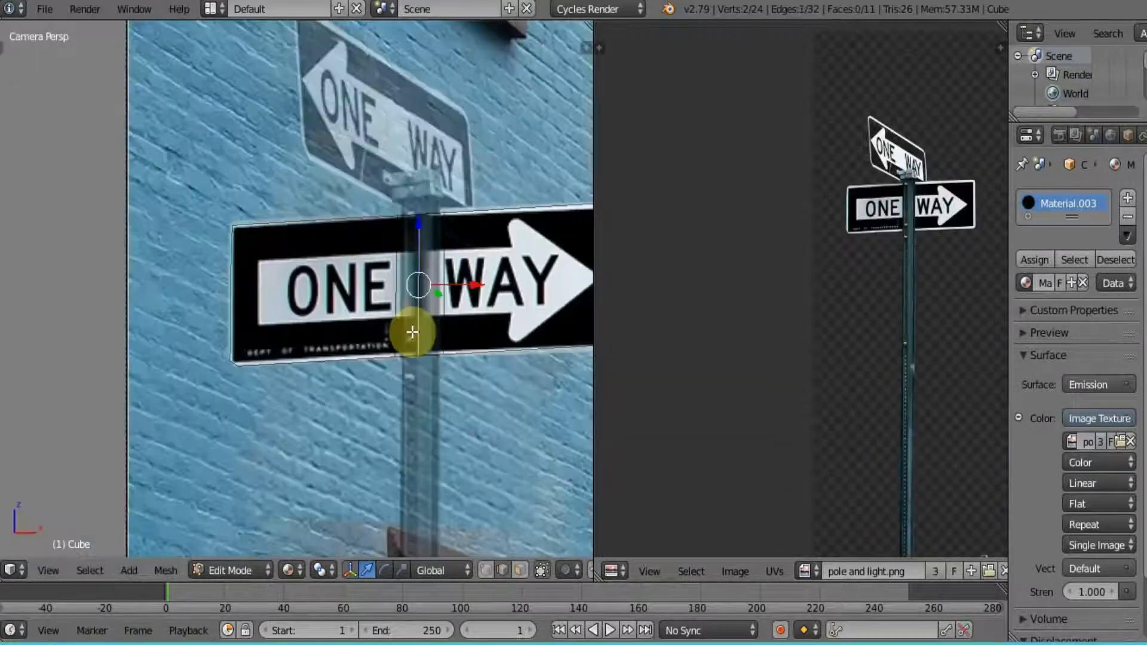
Step: Select the entire linked front sign, duplicate it, and move the copy up about 0.13 along the global Z axis
key("ctrl+l")
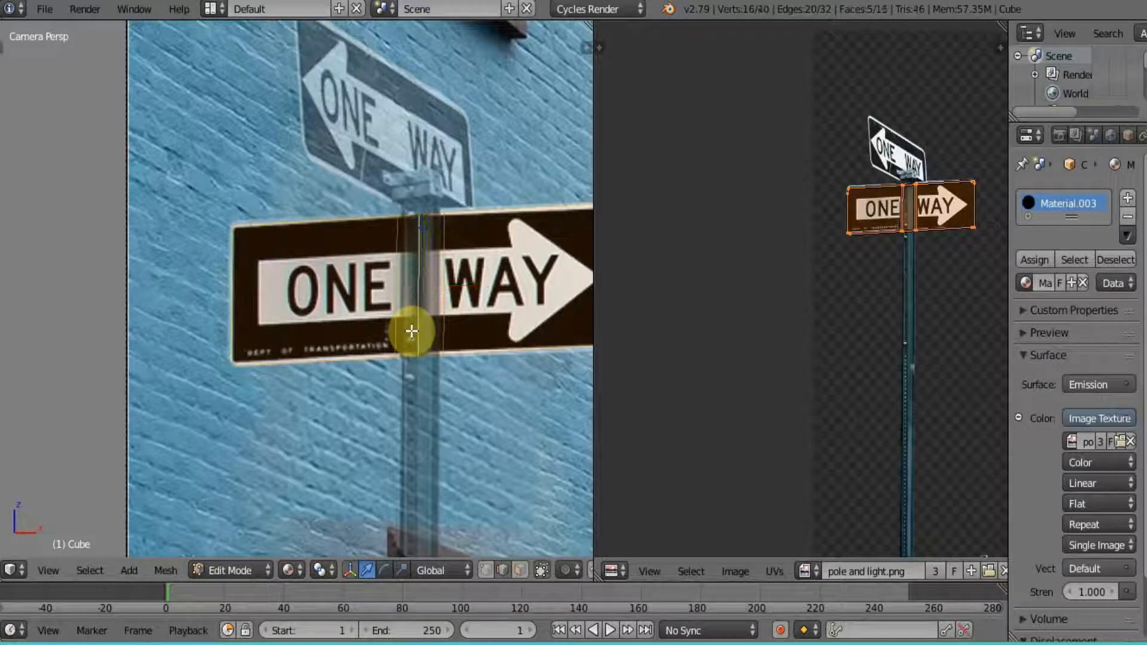
key("shift+d")
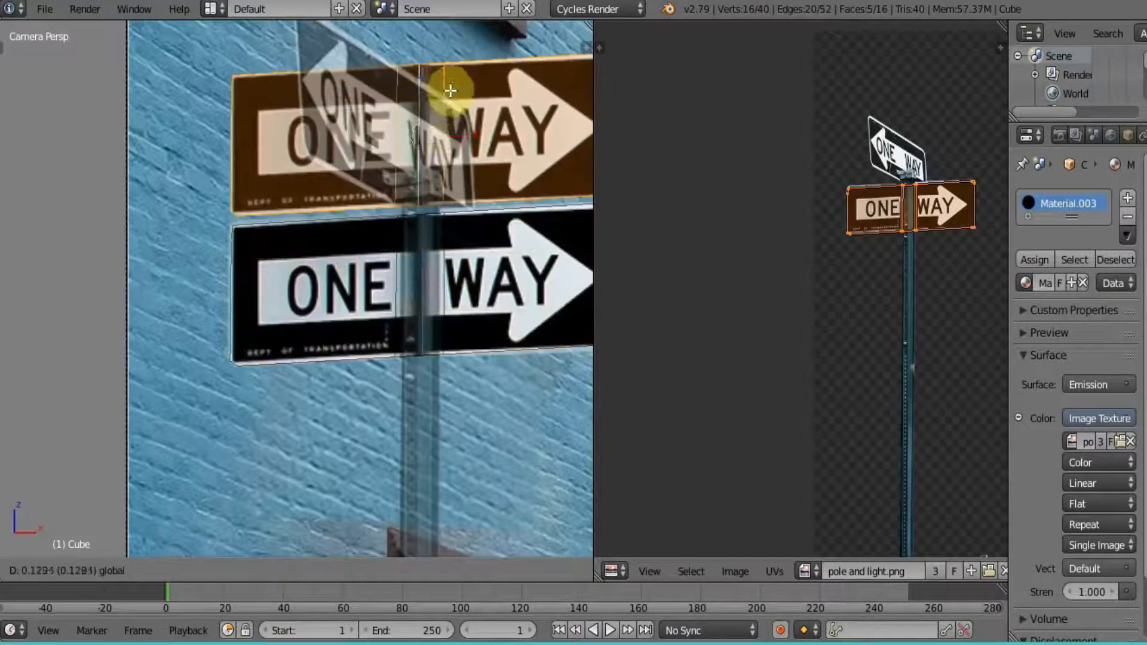
scroll(474, 205, "down", 4)
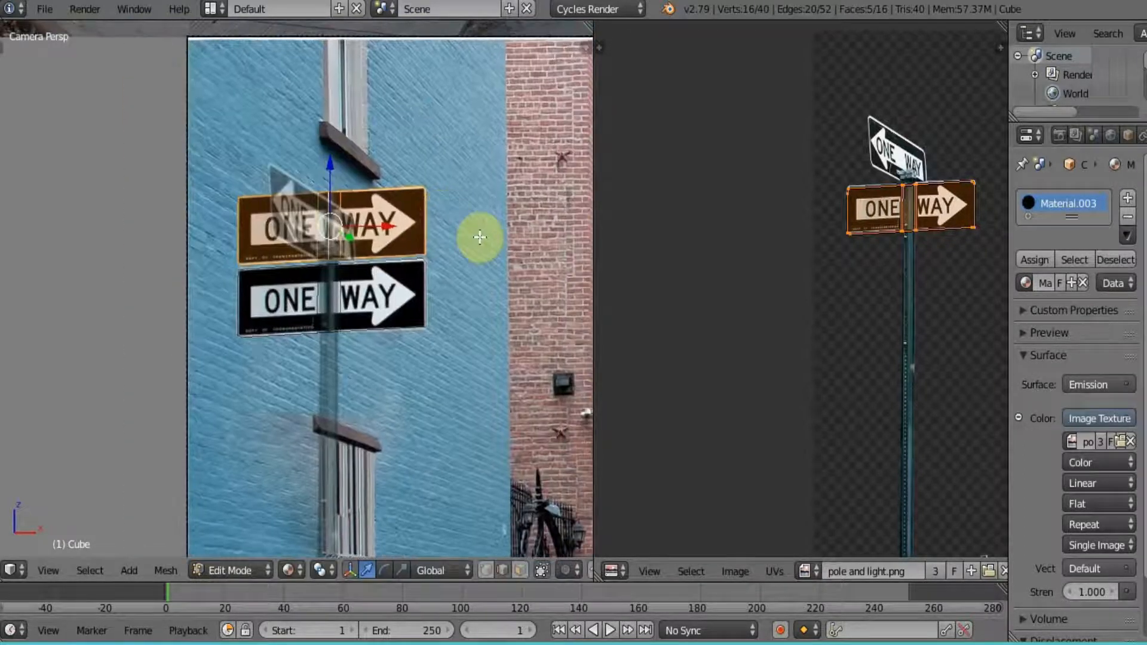
Step: Rotate the duplicated sign around the global Z axis toward the rear sign's direction and raise it slightly over that sign
key("r")
key("z")
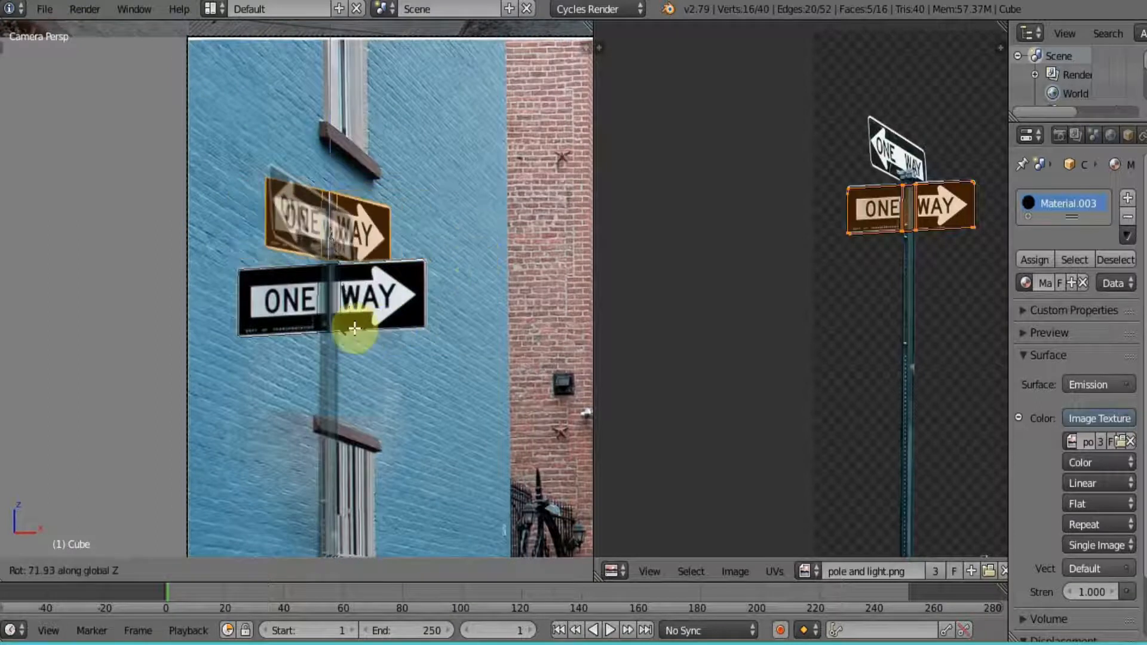
left_click(359, 322)
scroll(366, 257, "up", 3)
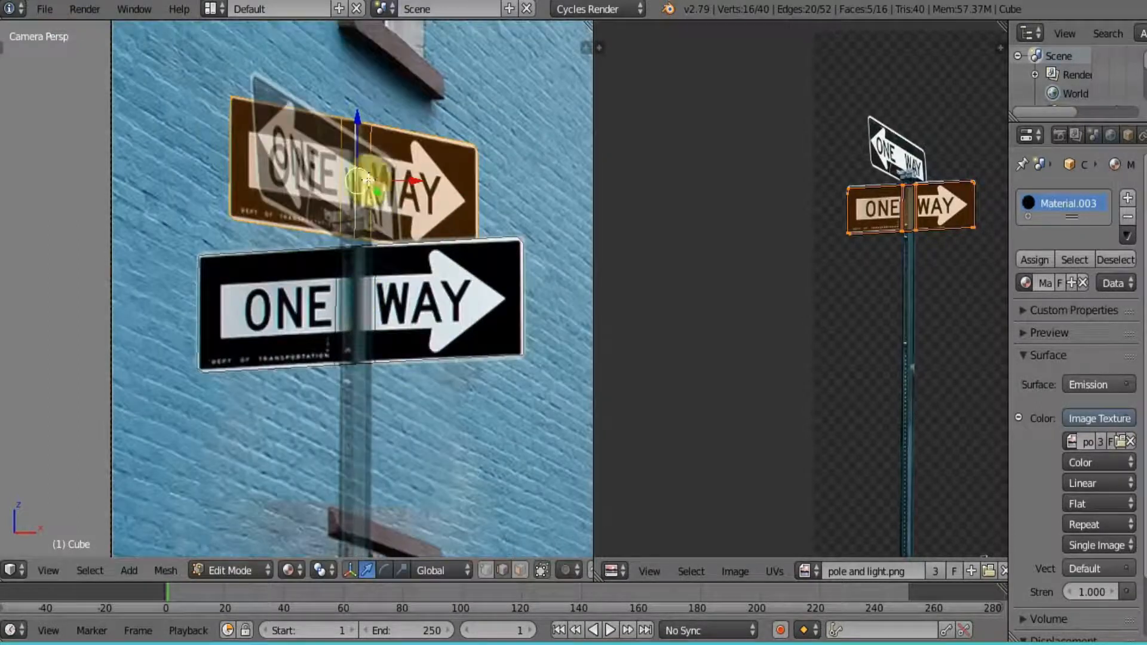
mouse_move(357, 129)
left_mouse_down()
mouse_move(366, 89)
mouse_move(370, 114)
left_mouse_up()
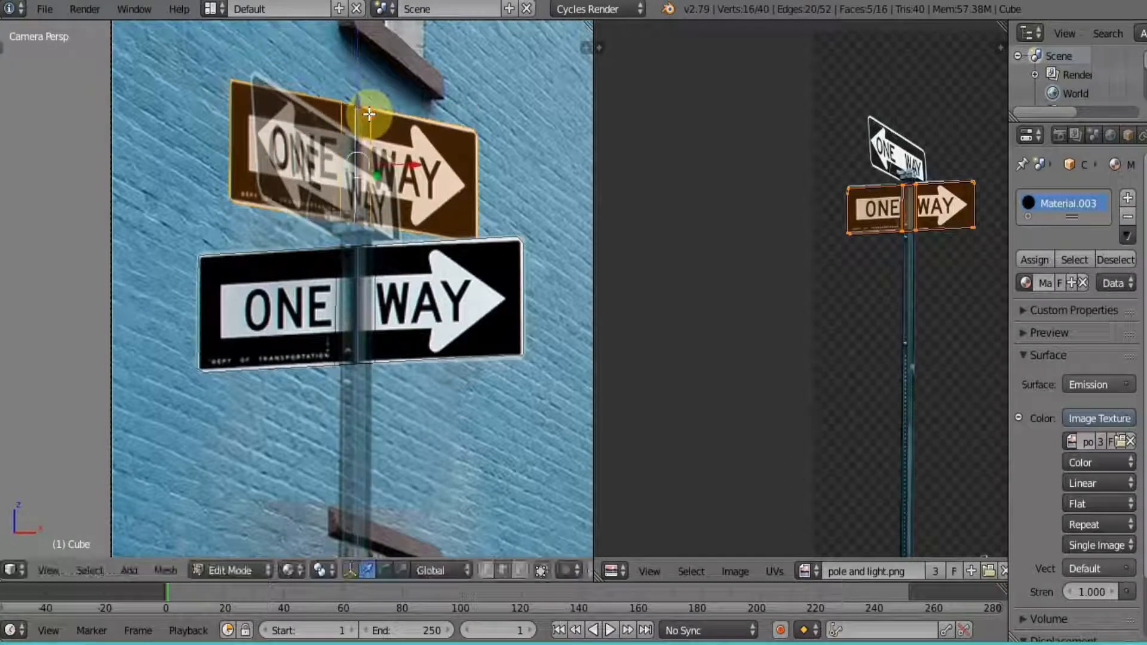
Step: Select only the linked geometry of the duplicated upper sign and scale it down toward the rear sign's size
key("a")
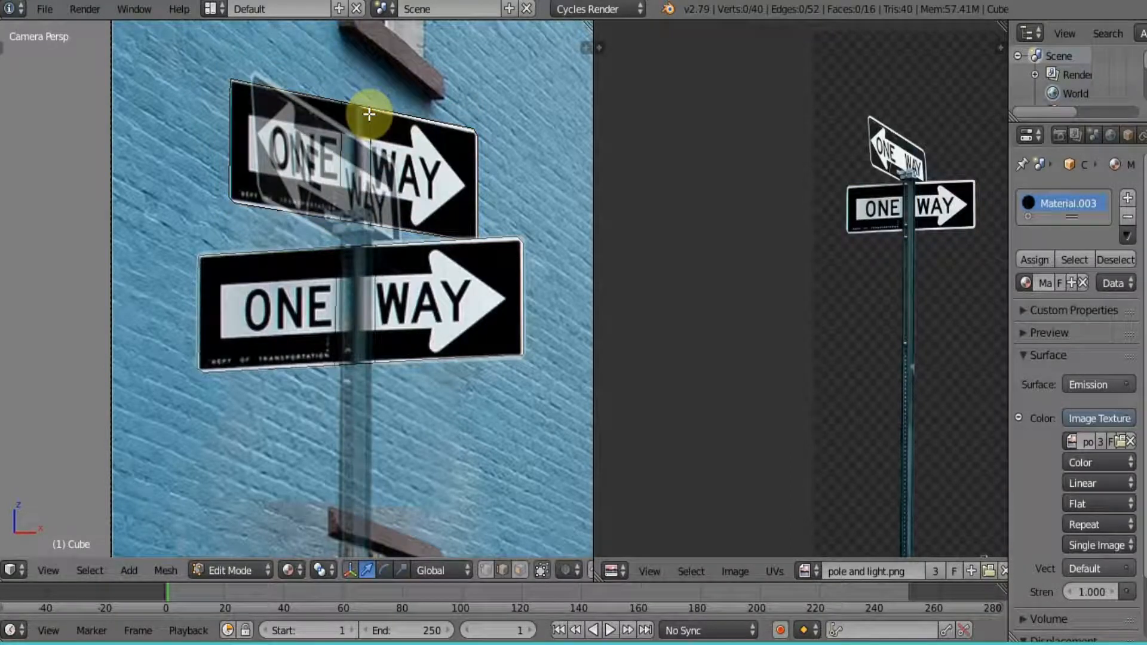
key("l")
right_click(369, 114)
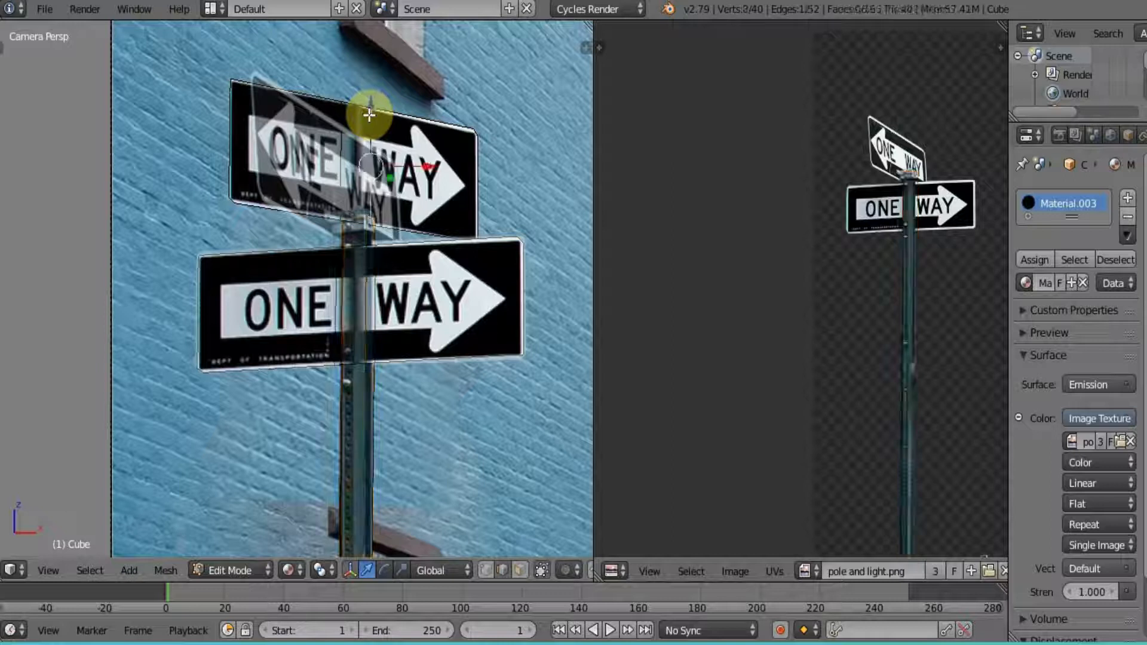
key("l")
mouse_move(361, 101)
left_mouse_down()
mouse_move(362, 89)
mouse_move(353, 107)
left_mouse_up()
left_click(367, 82)
key("s")
left_click(469, 201)
Step: Rotate the duplicated sign about 5.5 degrees around the global Z axis
key("r")
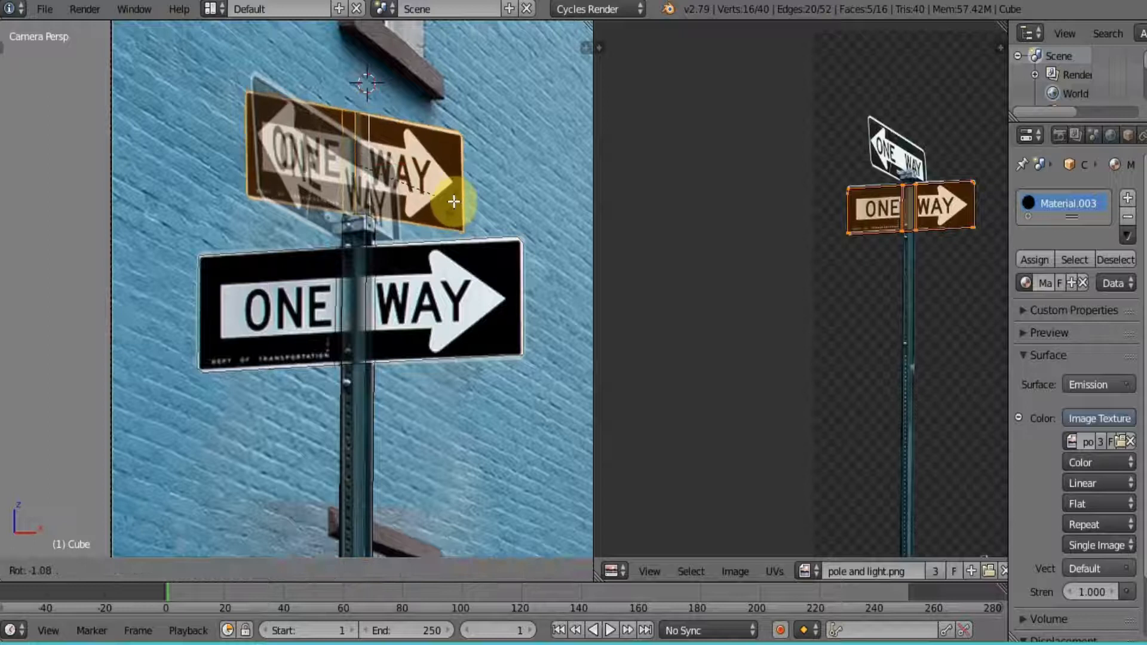
right_click(456, 186)
key("r")
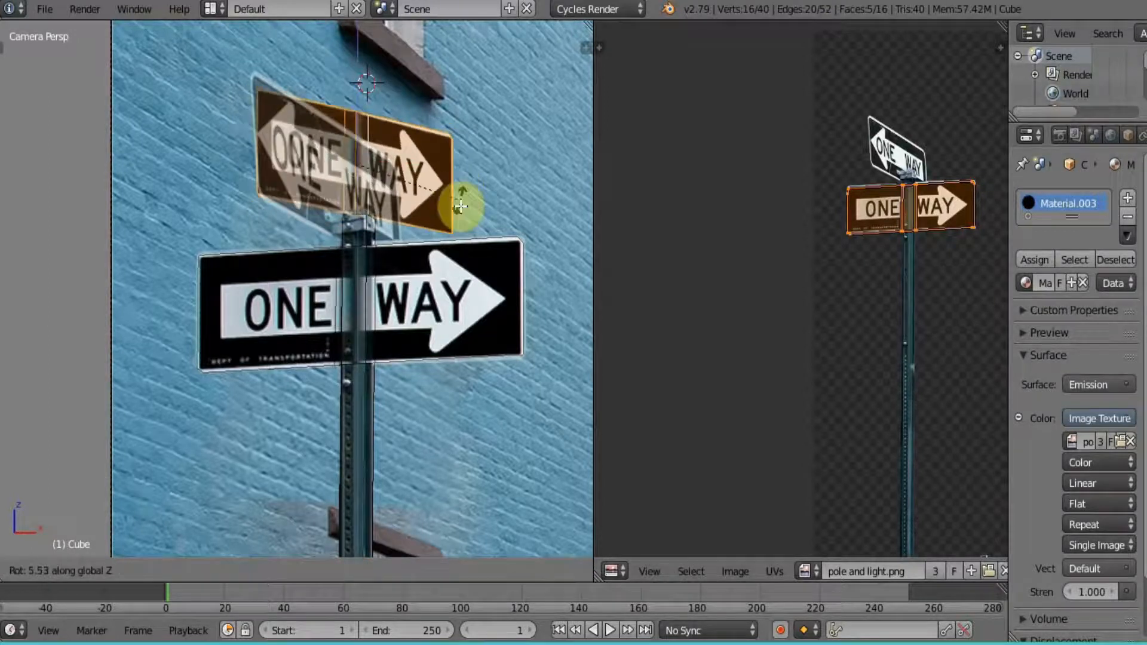
left_click(461, 203)
Step: Add a 32-vertex circle at the foot of the fire hydrant and size it to the hydrant's base
scroll(435, 328, "down", 5)
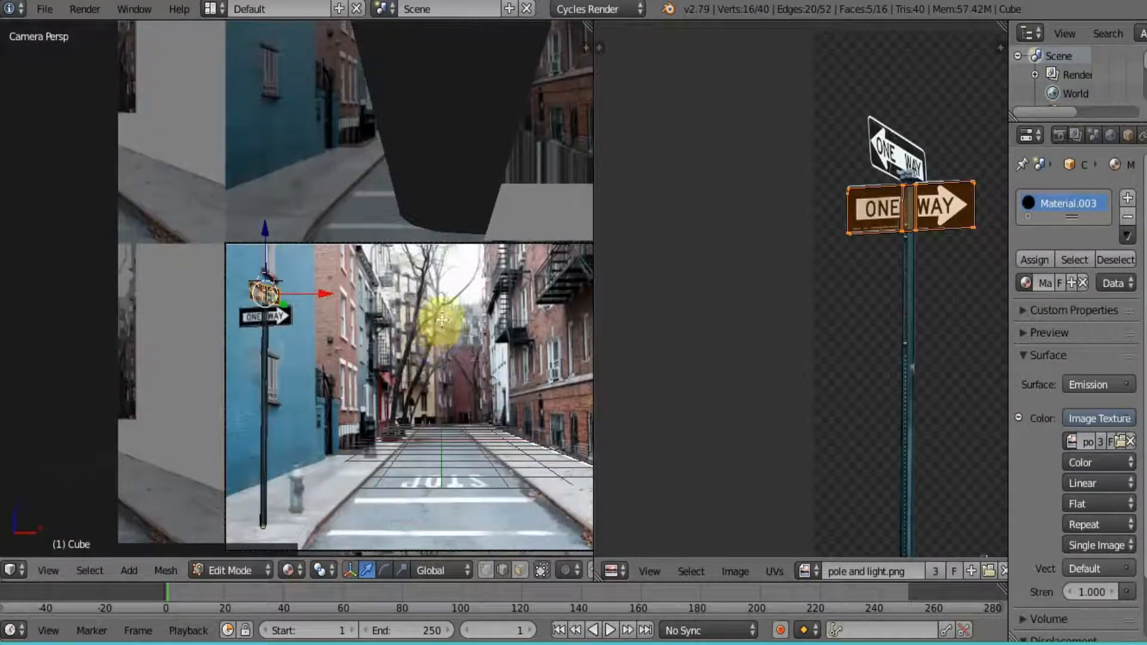
middle_click_drag(431, 363, 385, 288, "shift")
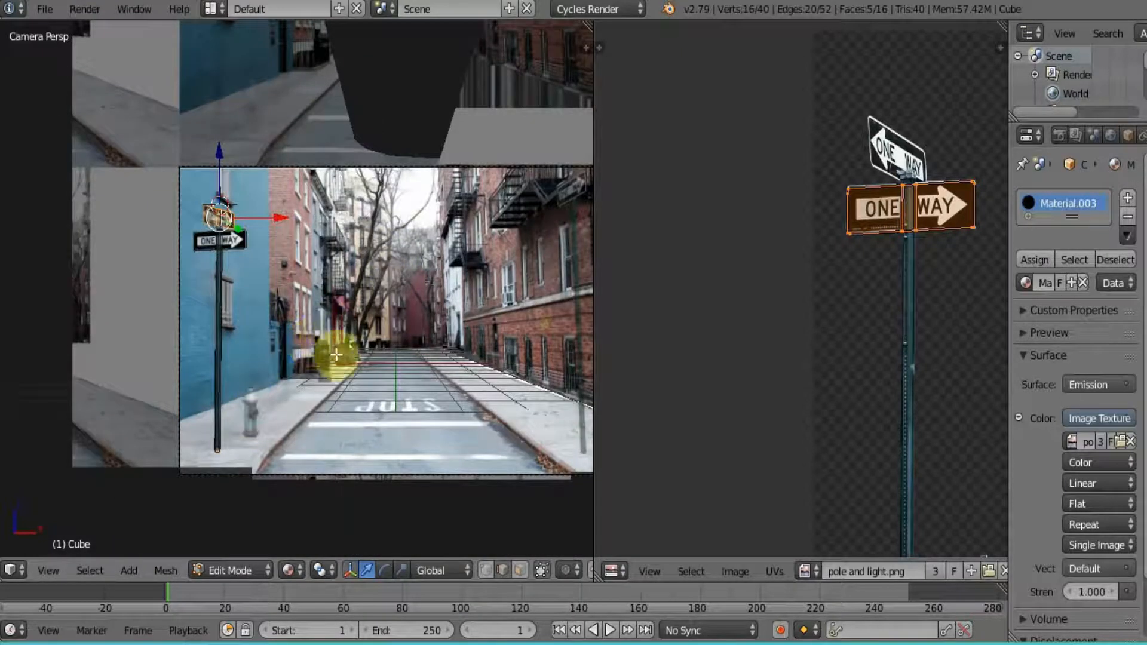
scroll(377, 363, "up", 4)
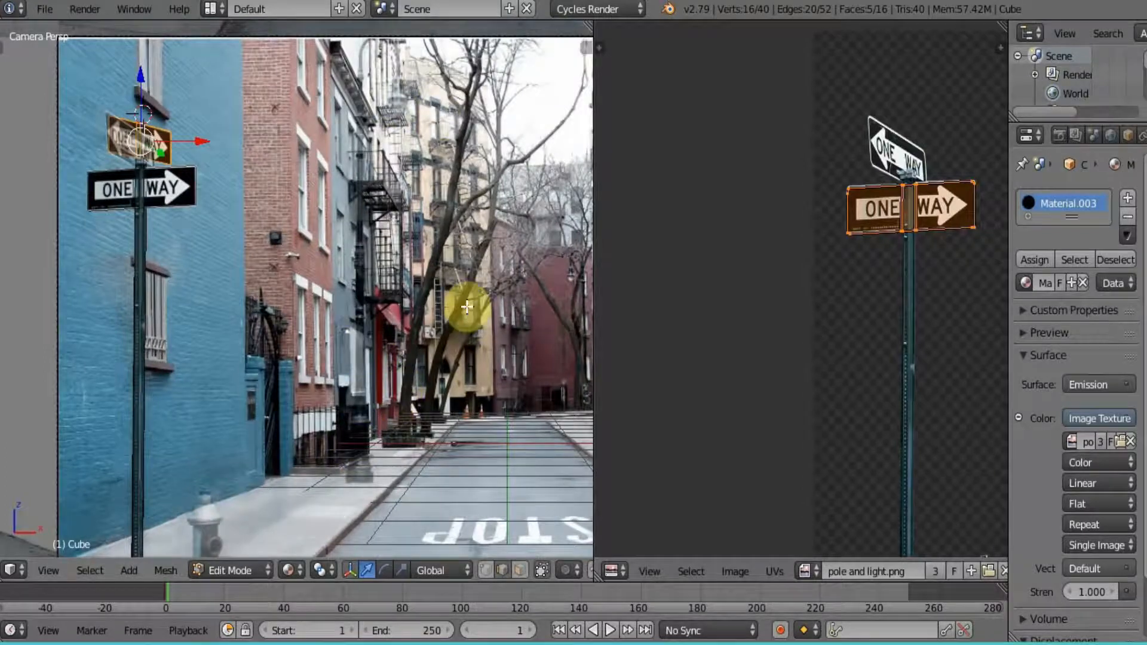
middle_click_drag(393, 367, 460, 189, "shift")
scroll(379, 361, "up", 4)
left_click(246, 495)
key("shift+s")
key("Escape")
key("shift+a")
left_click(266, 459)
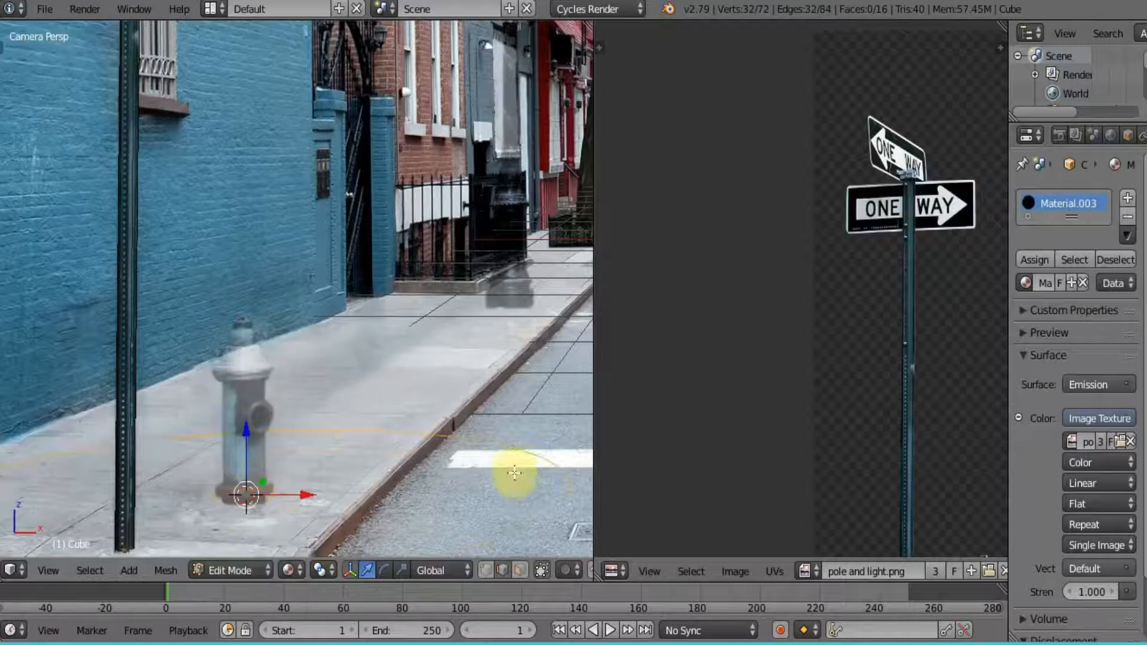
scroll(333, 473, "up", 5)
Step: Extrude the hydrant's base circle upward and widen a new ring to begin the base flange
key("e")
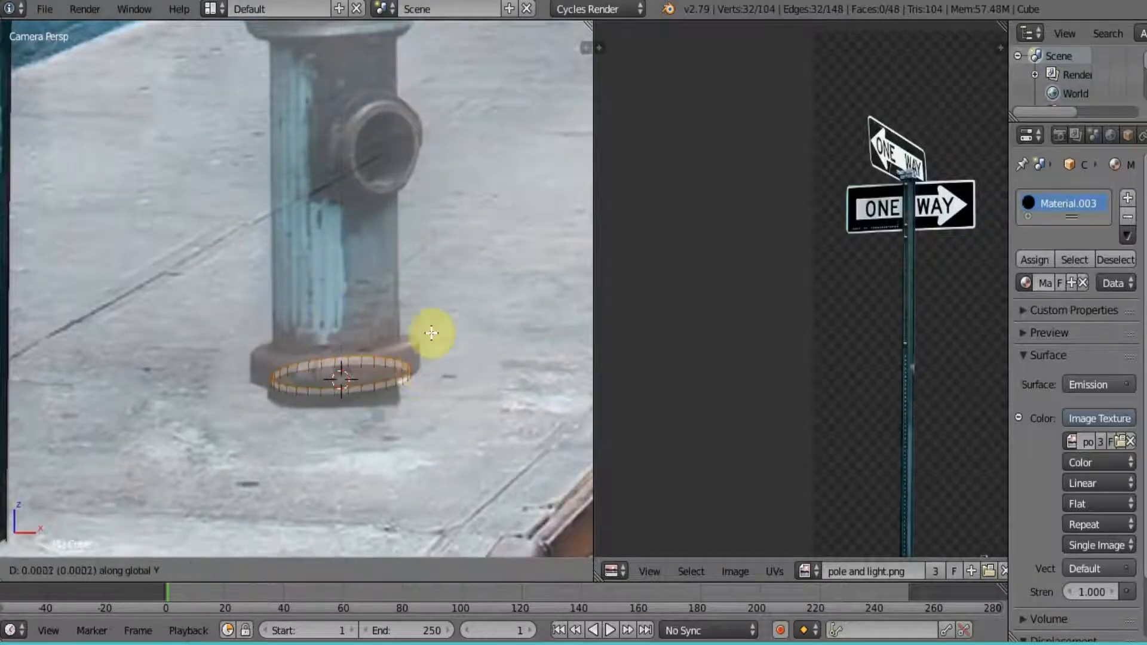
left_click(457, 277)
left_click_drag(340, 325, 345, 317)
left_click_drag(343, 316, 352, 305)
key("e")
key("s")
left_click(479, 361)
Step: Position and extrude the flange ring to the flange's height and scale its top ring inward to the hydrant body's width
key("g")
left_click(416, 371)
key("e")
left_click(425, 334)
key("e")
key("s")
left_click(442, 341)
Step: Extrude the inner ring straight up along Z to form the hydrant body up to its collar
key("e")
key("z")
right_click(352, 212)
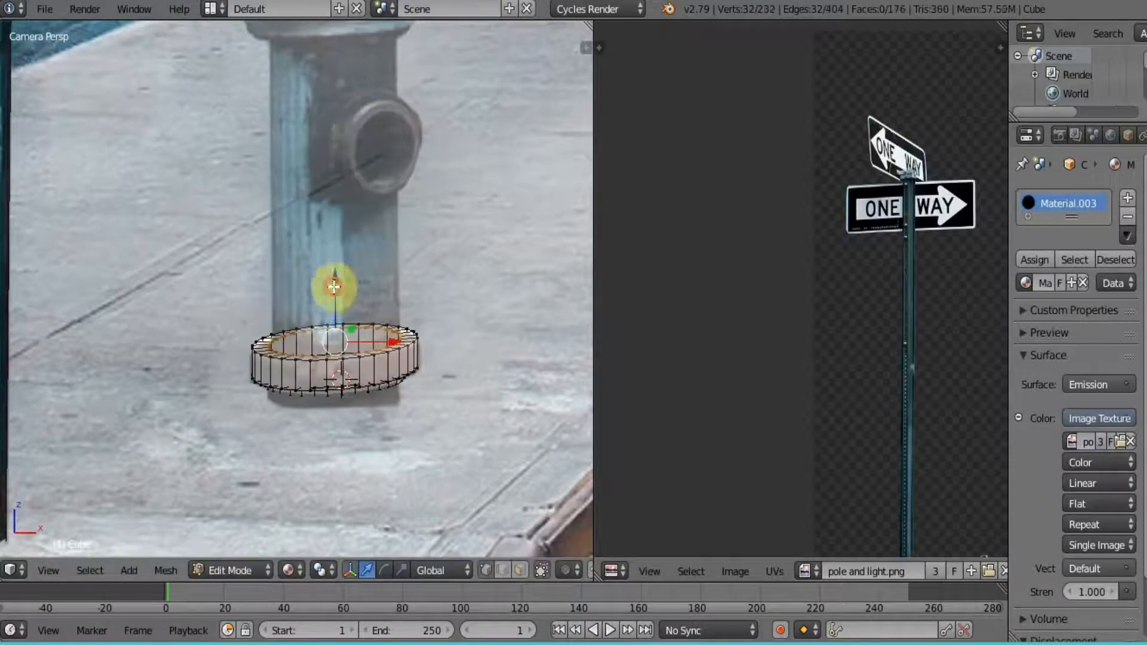
middle_click_drag(344, 287, 344, 463, "shift")
key("e")
key("z")
left_click(343, 138)
left_click(332, 132)
Step: Extrude and scale rings above the hydrant body to form its flared collar
key("e")
key("z")
left_click(336, 141)
key("s")
left_click(417, 164)
key("e")
key("z")
left_click(335, 91)
key("s")
key("s")
left_click(409, 157)
Step: Extrude rings upward from the collar and scale them down to follow the hydrant's tapered cap
middle_click_drag(406, 148, 398, 248, "shift")
left_click_drag(397, 212, 392, 213)
key("e")
left_click_drag(326, 159, 325, 113)
key("s")
left_click(330, 93)
key("s")
left_click(355, 117)
Step: Extrude and narrow the tip of the hydrant's cap and close it with a face
key("e")
key("z")
left_click(331, 100)
key("s")
left_click(324, 114)
key("f")
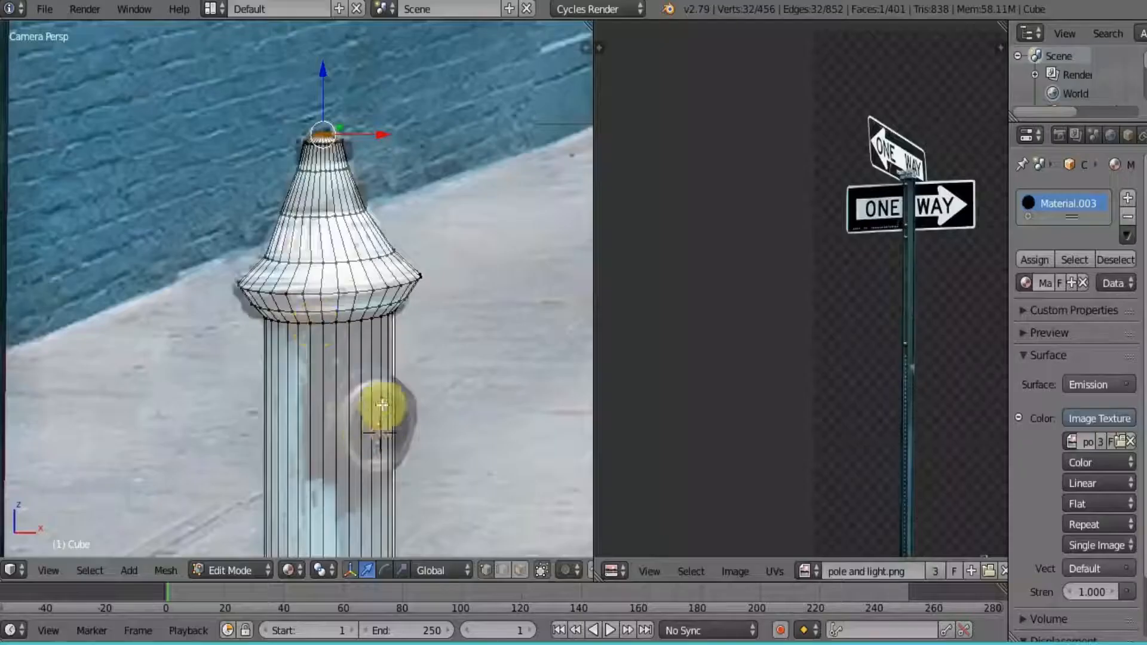
Step: Add a 32-vertex circle at the hydrant's side outlet and rotate it 90 degrees around the X axis
middle_click_drag(379, 405, 461, 264, "shift")
key("r")
key("x")
key("9")
key("0")
key("Return")
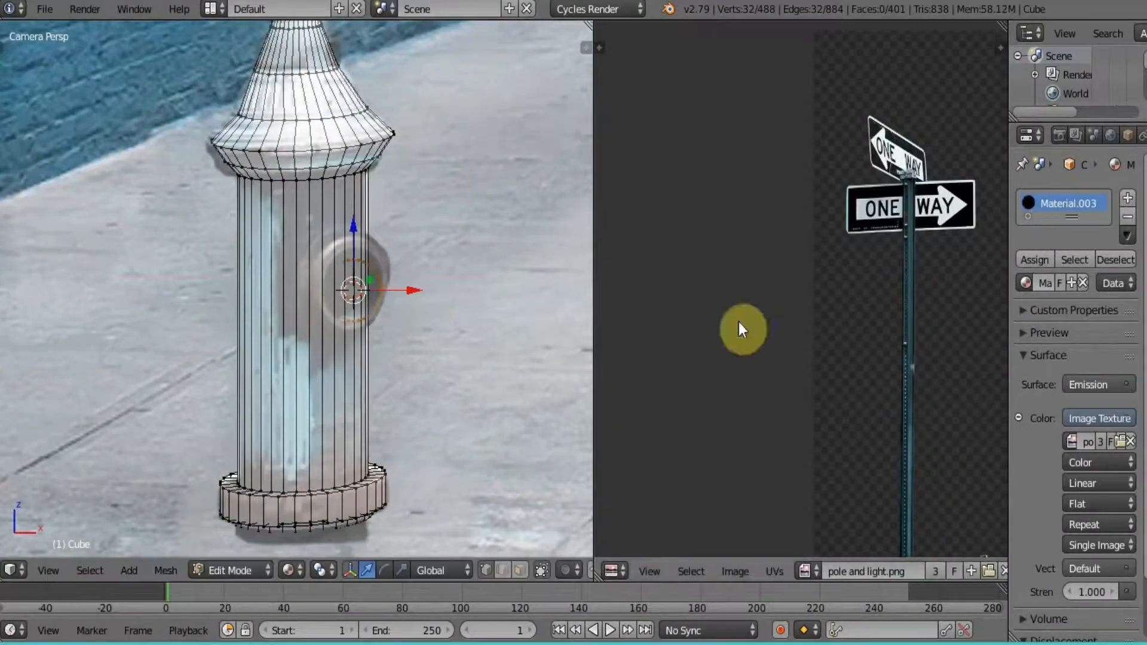
Step: Change the UV/Image Editor area to a 3D View showing the hydrant from an angle
left_click(615, 571)
left_click(636, 523)
middle_click_drag(852, 287, 752, 241)
scroll(752, 242, "up", 9)
Step: Rotate the outlet circle around the global Z axis, scale and position it over the outlet, and fill it with a face
key("r")
key("z")
left_click(674, 208)
left_click_drag(703, 248, 706, 261)
key("s")
left_click(762, 237)
left_click_drag(666, 199, 666, 194)
left_click(705, 229)
key("f")
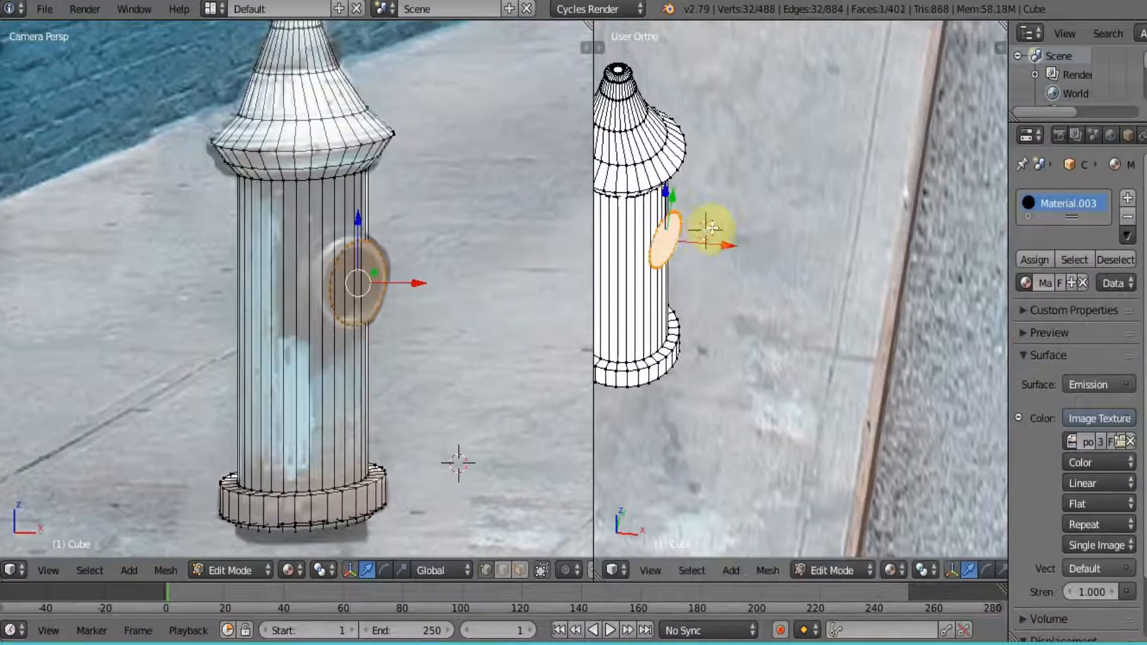
Step: Extrude and scale the filled outlet circle into the outlet's stepped rim
key("e")
key("s")
left_click(731, 228)
key("e")
left_click(717, 230)
key("e")
key("s")
left_click(732, 230)
Step: Move the whole linked outlet into place and extrude its rear edge loop into the hydrant body
key("l")
key("g")
left_click(680, 256)
right_click(637, 243, "alt")
key("e")
left_click(656, 250)
Step: In face select mode, extrude the outlet's front face, and move and scale the linked outlet to match the photo
left_click(519, 570)
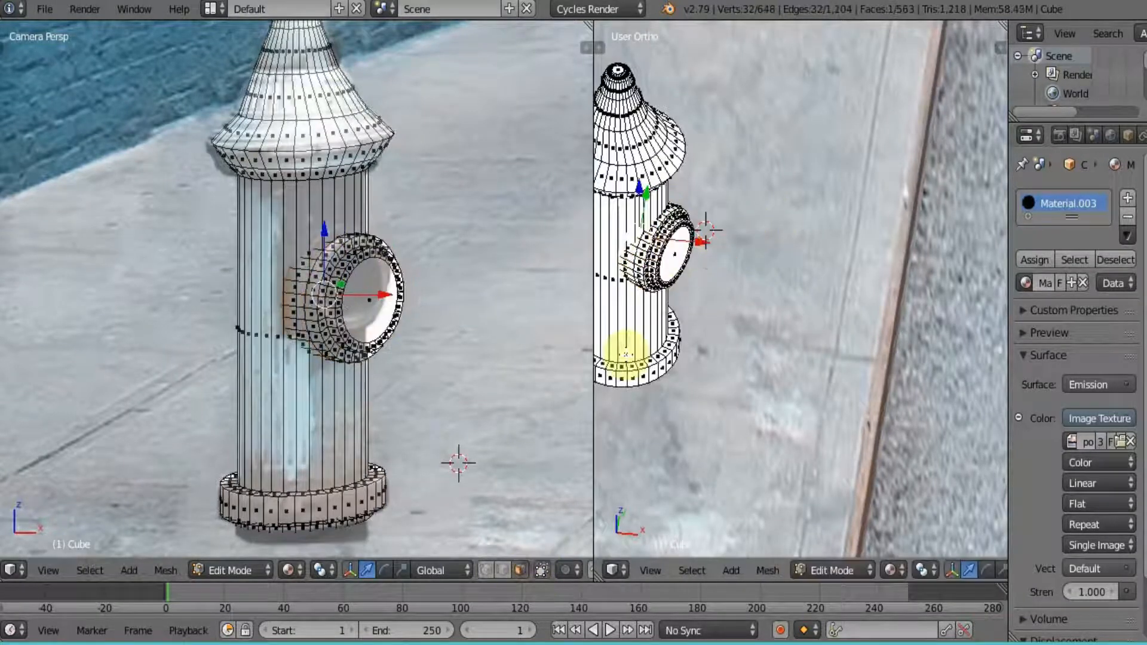
right_click(675, 252)
key("e")
left_click(727, 252)
key("l")
key("g")
left_click(652, 263)
key("s")
left_click(773, 251)
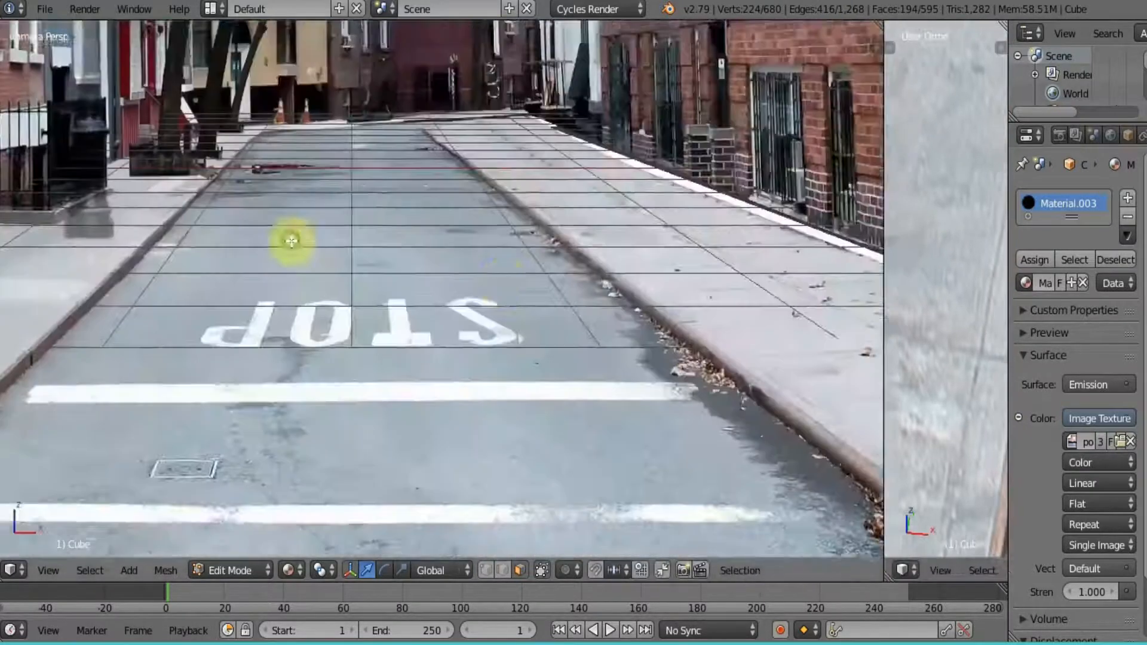
Step: Add a cube at the foot of the right sidewalk's sign pole and fit it to the pole's full height
key("shift+a")
left_click(465, 409)
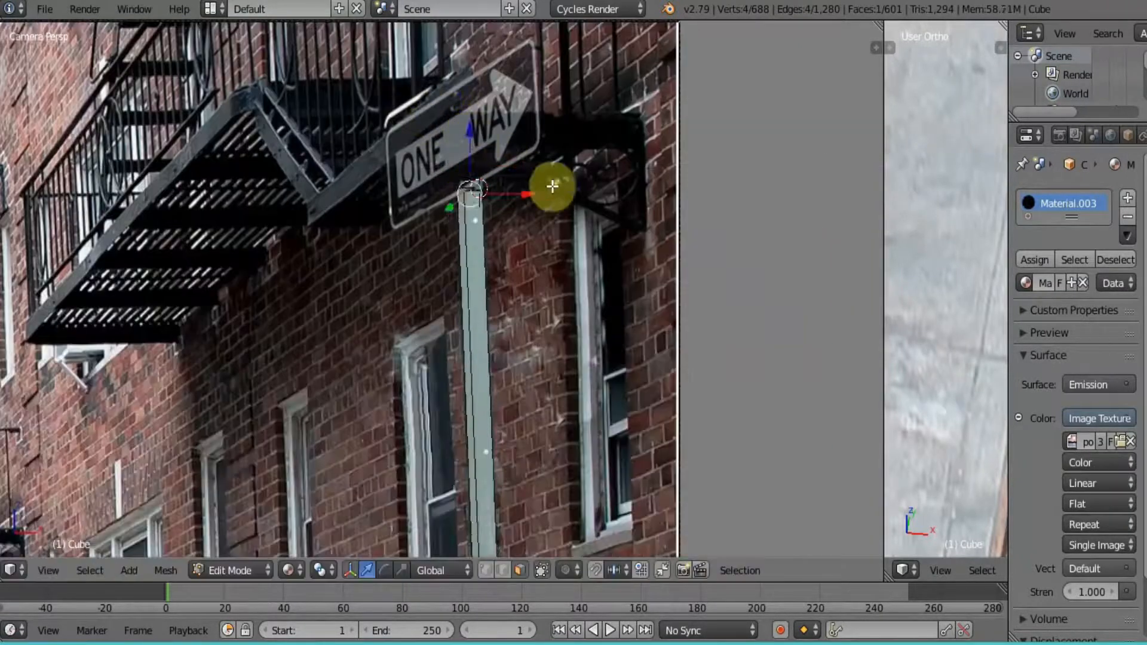
Step: Duplicate a vertex from the top of the right pole and extrude it around the ONE WAY sign's outline to build the sign face
scroll(552, 186, "up", 3)
middle_click_drag(534, 246, 505, 491, "shift")
left_click(486, 571)
right_click(458, 361)
key("shift+d")
left_click(602, 115)
key("e")
key("z")
left_click(585, 329)
key("e")
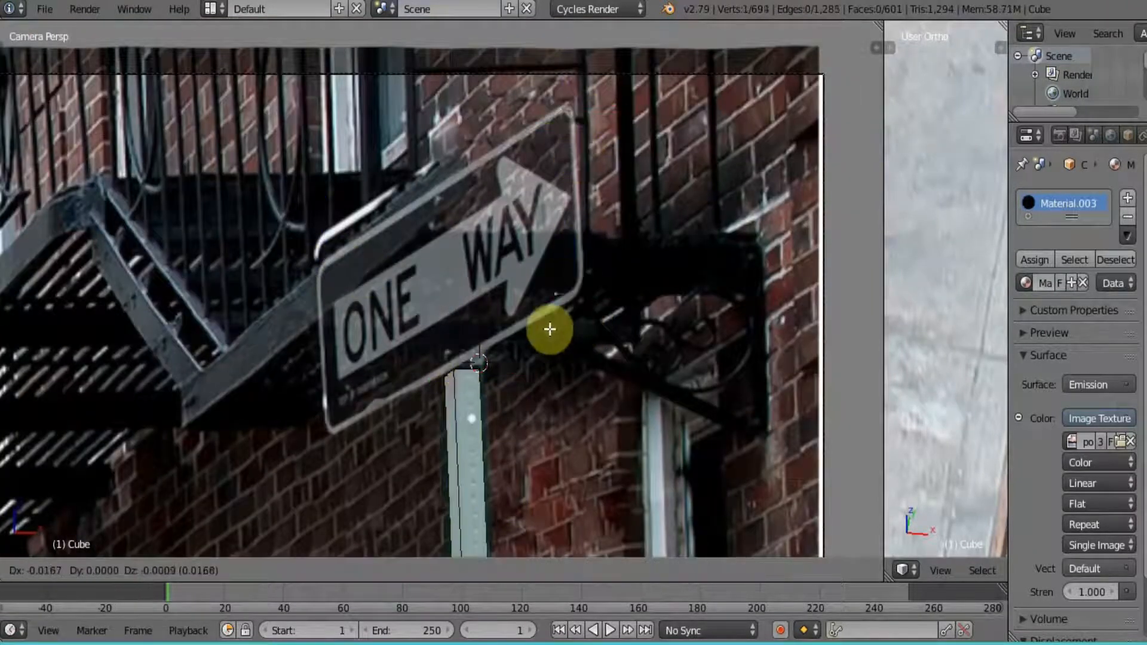
left_click(333, 459)
key("e")
left_click(326, 301)
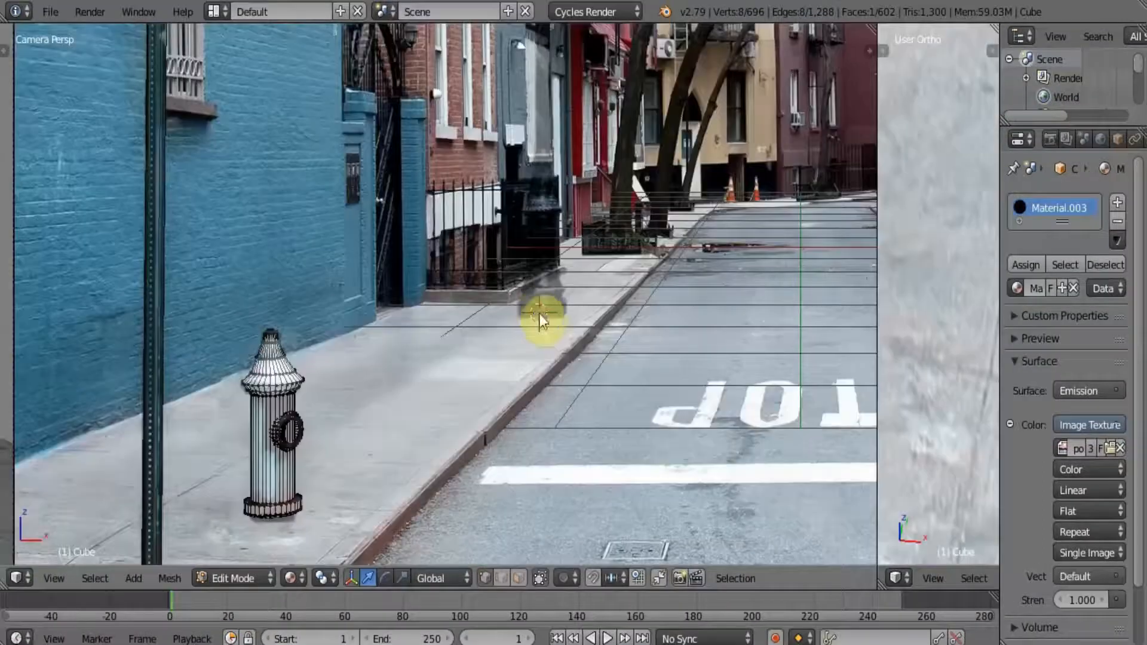
Step: Add a 32-vertex circle at the foot of the left sidewalk's ornate post and extrude tapering rings for its base
scroll(716, 315, "up", 4)
key("e")
right_click(496, 325)
left_click_drag(432, 309, 433, 272)
key("e")
key("s")
left_click(550, 341)
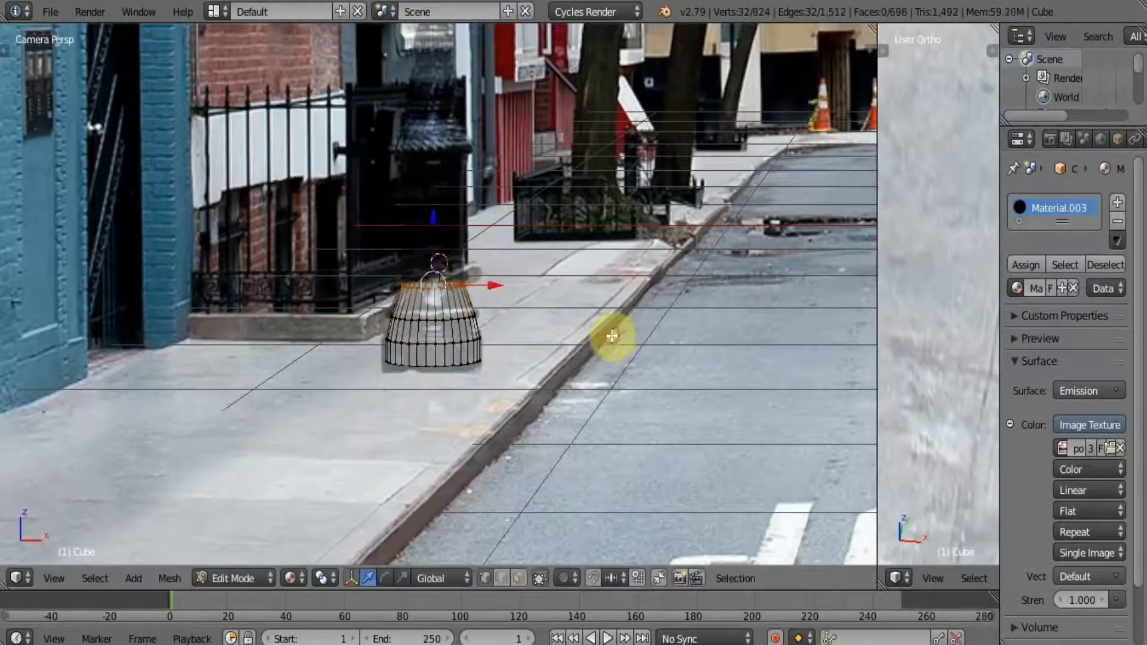
Step: Extrude the ornate post's shaft upward about 0.35 and widen a new ring at its top for the collar
middle_click_drag(505, 289, 522, 367, "shift")
key("e")
right_click(521, 365)
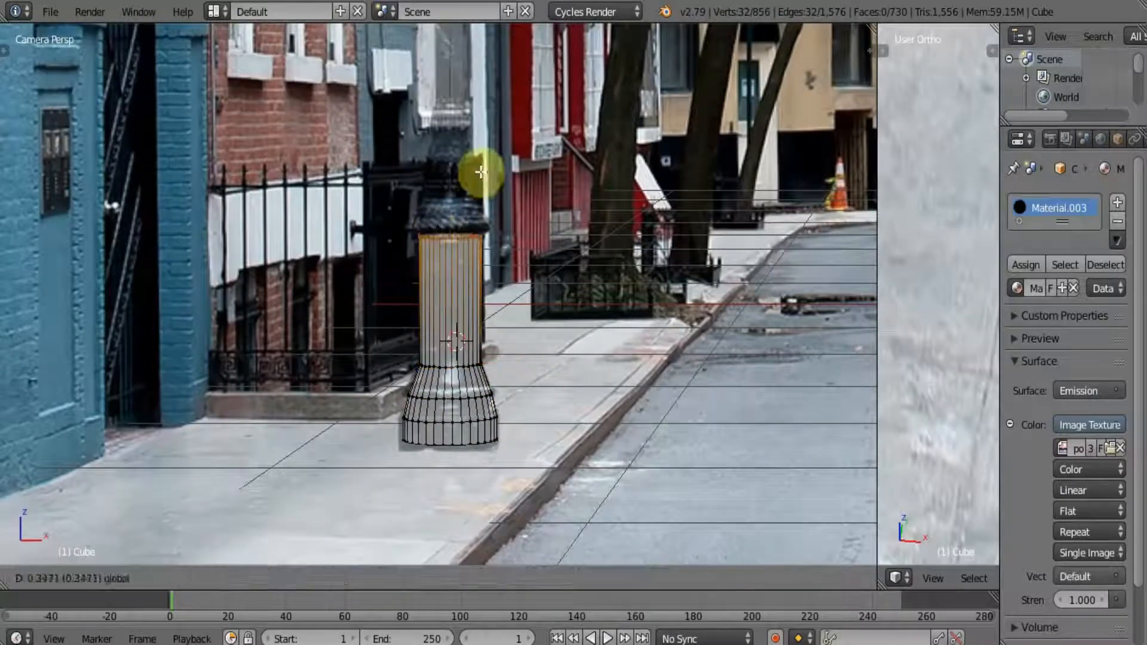
key("e")
key("s")
left_click_drag(481, 172, 453, 156)
left_click(552, 249)
Step: Extrude the ornate post's collar upward, tapering it inward to a narrow neck with a flared ring at the neck's top
key("e")
right_click(550, 247)
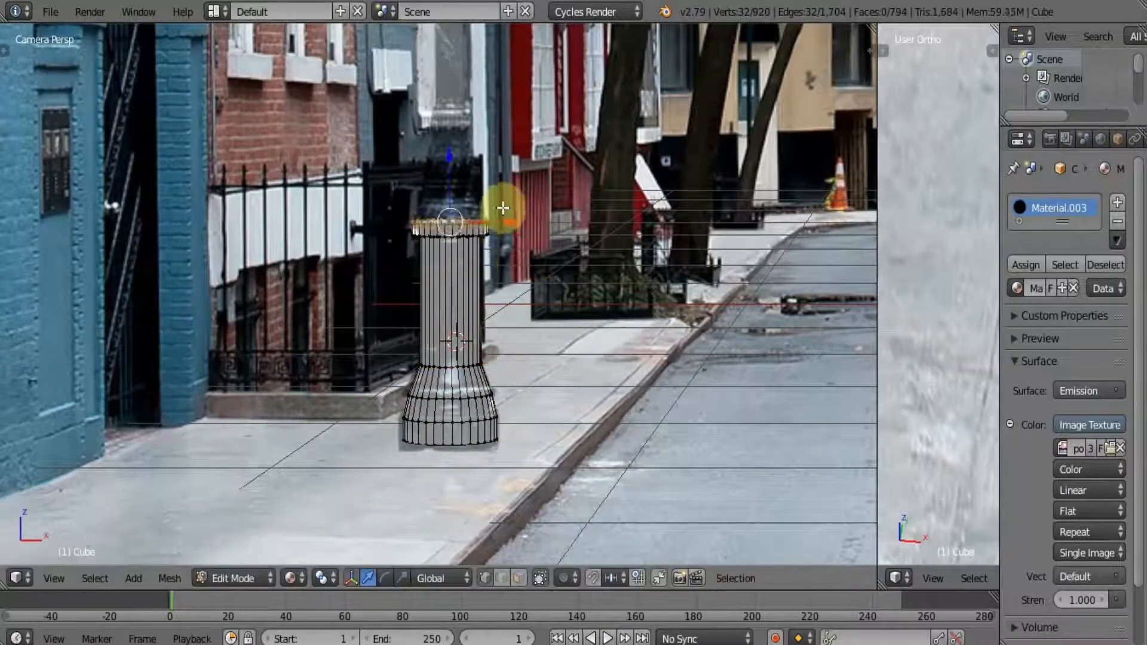
left_click_drag(498, 199, 499, 199)
key("e")
right_click(541, 205)
left_click_drag(453, 169, 455, 143)
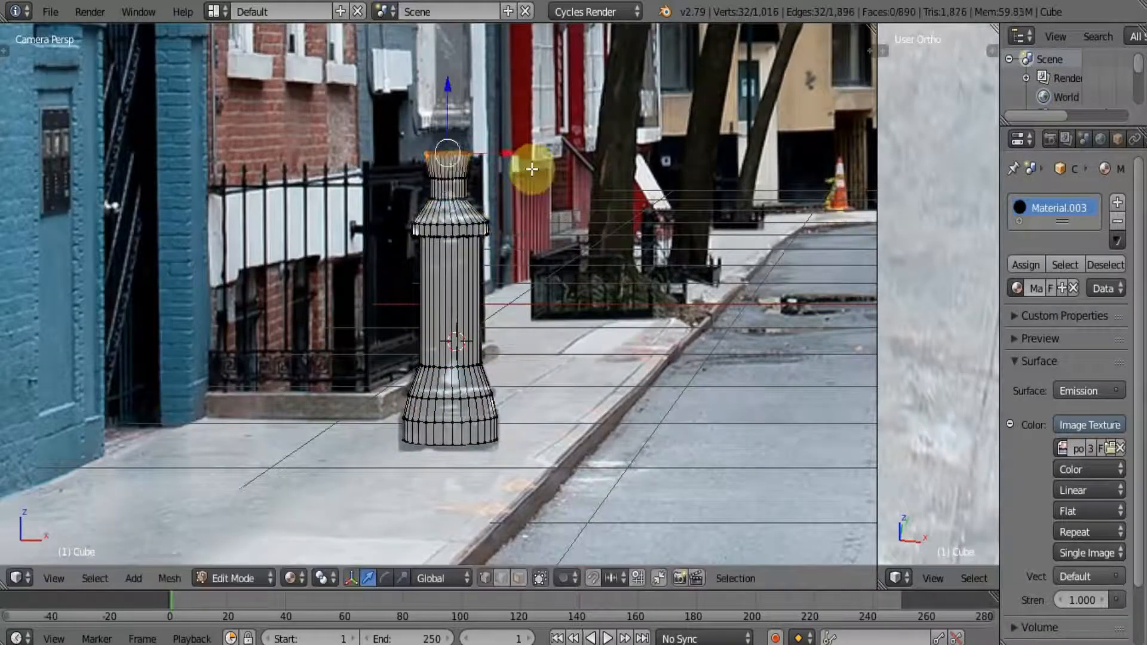
left_click(538, 170)
Step: Extrude a narrowing ring above the neck and extend the ornate post's thinner shaft upward
middle_click_drag(539, 171, 572, 306, "shift")
key("e")
right_click(573, 306)
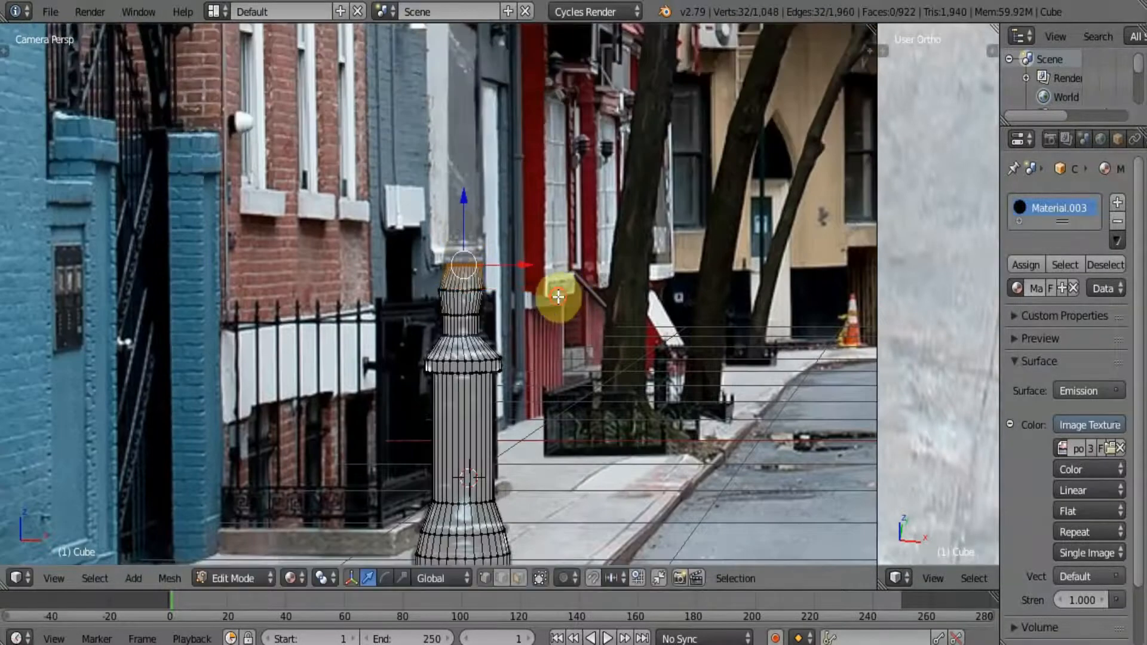
left_click_drag(530, 266, 534, 269)
left_click_drag(464, 224, 464, 53)
Step: Extrude the shaft through its small mid-height band and up to the base of the upper ornament
middle_click_drag(577, 71, 580, 392, "shift")
left_click_drag(468, 373, 474, 274)
left_click_drag(525, 319, 522, 315)
key("e")
right_click(522, 315)
left_click_drag(468, 279, 470, 245)
key("e")
right_click(471, 246)
left_click_drag(470, 246, 474, 76)
middle_click_drag(488, 137, 490, 323, "shift")
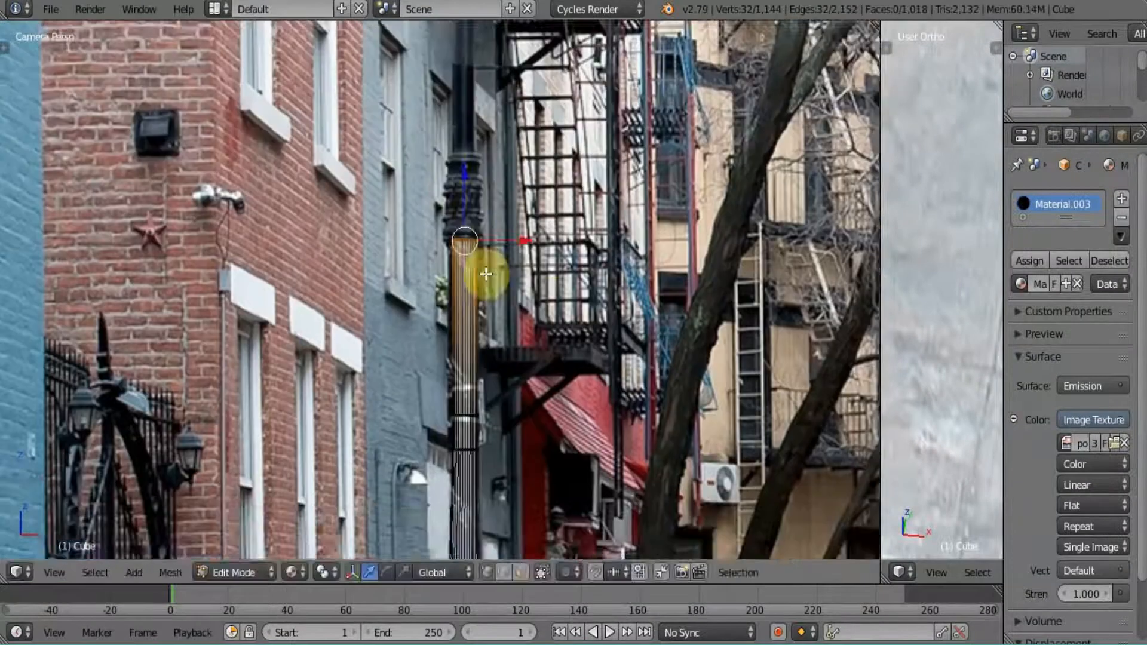
Step: Extrude and scale rings for the wider upper ornament, and extend the shaft above it
key("e")
right_click(560, 300)
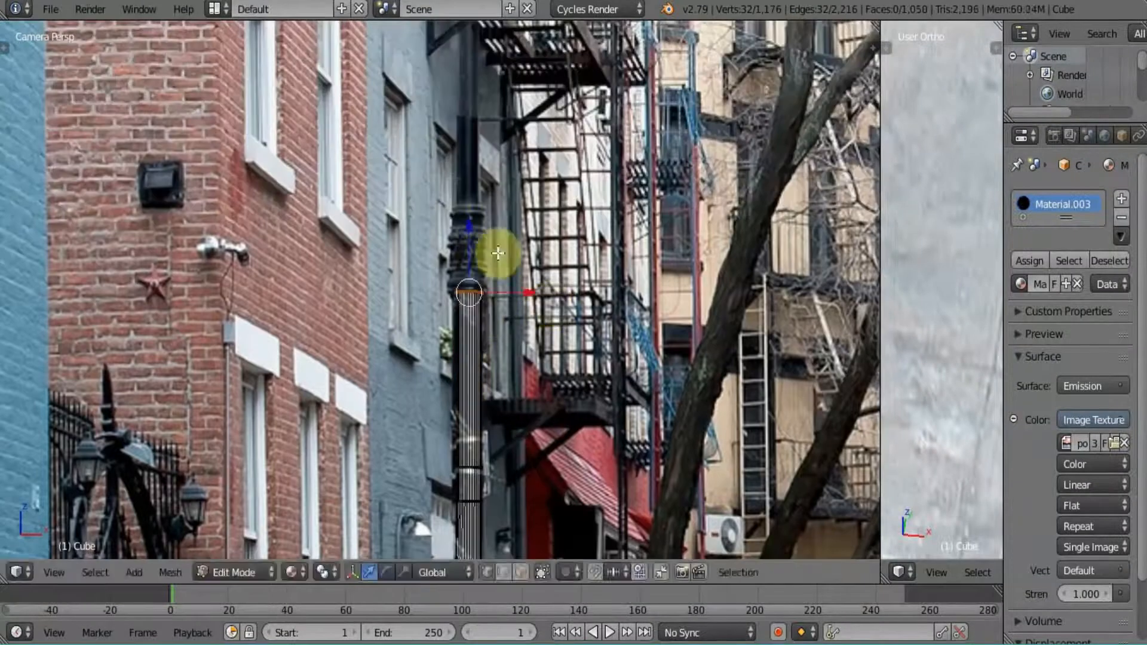
middle_click_drag(618, 218, 584, 374, "shift")
key("e")
key("s")
left_click(584, 375)
key("e")
left_click_drag(431, 328, 433, 101)
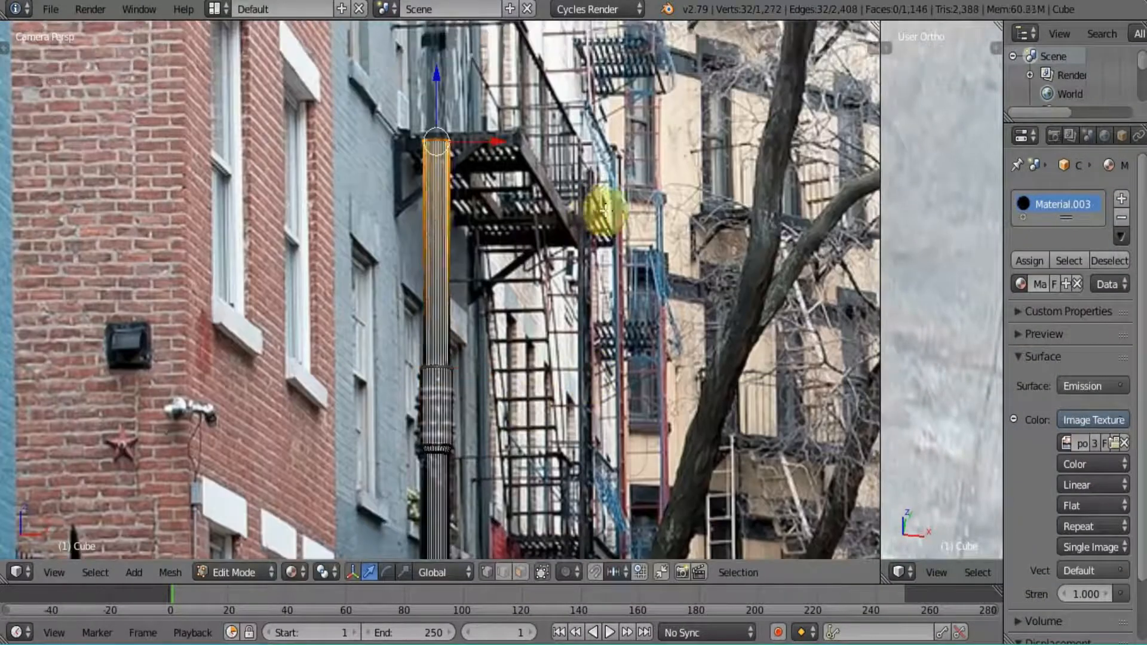
Step: Extrude the upper shaft into a thicker section topped by a wide collar, raising the collar's top ring by about 0.039
middle_click_drag(545, 190, 548, 420, "shift")
key("e")
left_click_drag(446, 314, 471, 154)
left_click_drag(446, 72, 448, 78)
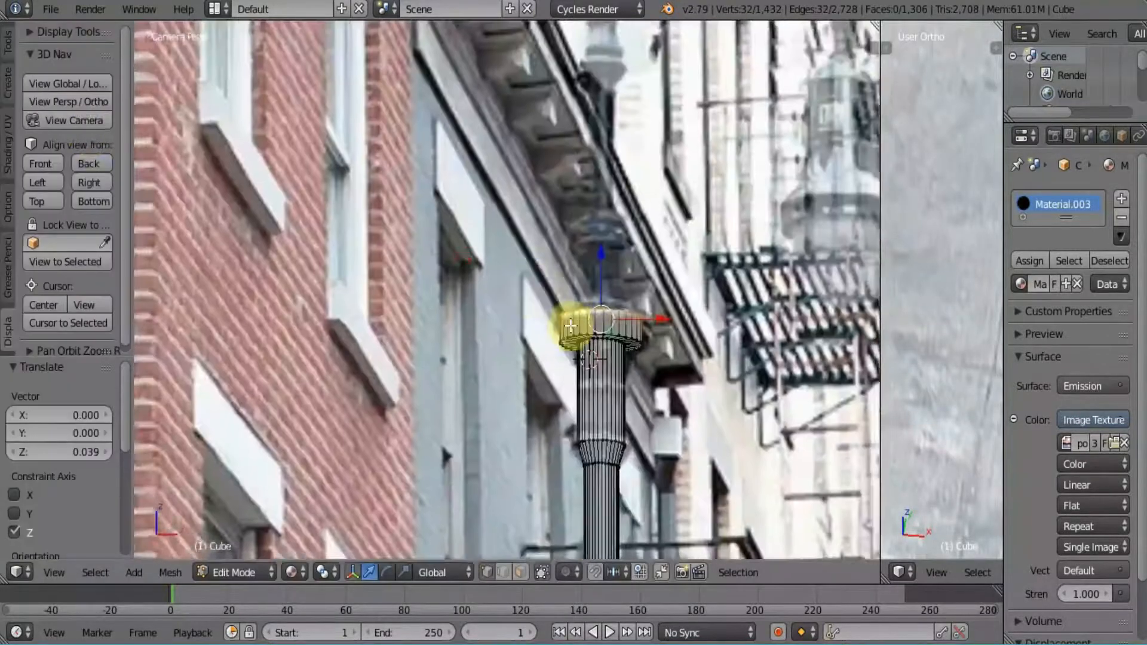
Step: Scale the wide collar inward and extrude a narrower section upward from it
middle_click_drag(540, 288, 388, 300, "shift")
key("s")
key("e")
left_click_drag(450, 297, 480, 32)
key("s")
left_click(515, 335)
Step: Extrude and scale successive rings to shape the ornament above the narrower section
key("e")
key("e")
key("s")
left_click(588, 275)
key("e")
key("s")
left_click(564, 263)
key("e")
key("s")
key("e")
left_click(496, 221)
Step: Extrude and scale the flared rings that lead from the ornament into the thin top pole
middle_click_drag(452, 67, 448, 226, "shift")
key("e")
left_click_drag(448, 192, 453, 159)
key("s")
key("e")
key("s")
left_click(561, 270)
key("e")
key("s")
left_click_drag(505, 200, 507, 199)
Step: Extrude the thin top pole upward and start its bend, rotating the end ring about the Y axis
middle_click_drag(477, 180, 487, 363, "shift")
key("e")
left_click_drag(459, 332, 467, 149)
key("e")
key("e")
left_click_drag(527, 195, 543, 196)
key("r")
key("y")
Step: Extrude the lamp arm across to the far side of its arch, rotating the end about Y and scaling it to 0.866
key("e")
left_click(604, 53)
middle_click_drag(597, 65, 580, 198, "shift")
left_click_drag(621, 181, 717, 192)
left_click_drag(649, 116, 650, 254)
key("r")
key("y")
left_click(640, 435)
key("s")
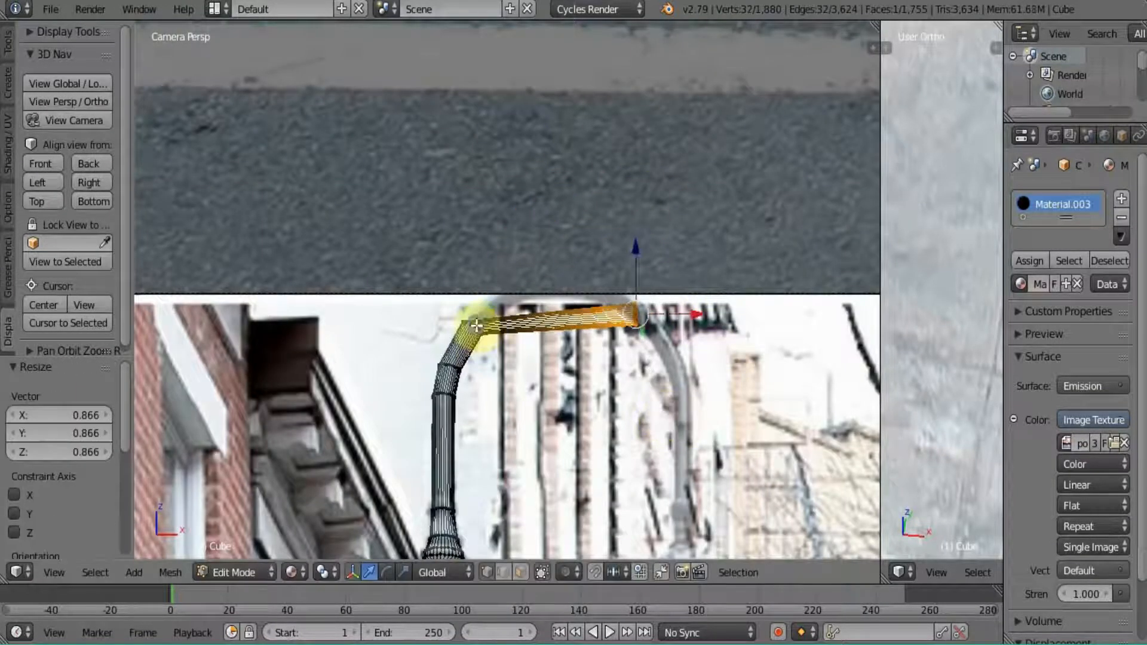
Step: Rotate the edge ring at the near bend of the lamp arm about the Y axis
right_click(473, 326, "alt")
scroll(472, 329, "up", 3)
key("r")
key("y")
left_click(594, 379)
Step: Add a loop cut across the lamp arm, raise it about 0.085 and bevel it into a rounded arch
key("ctrl+r")
left_click_drag(588, 271, 588, 182)
key("ctrl+b")
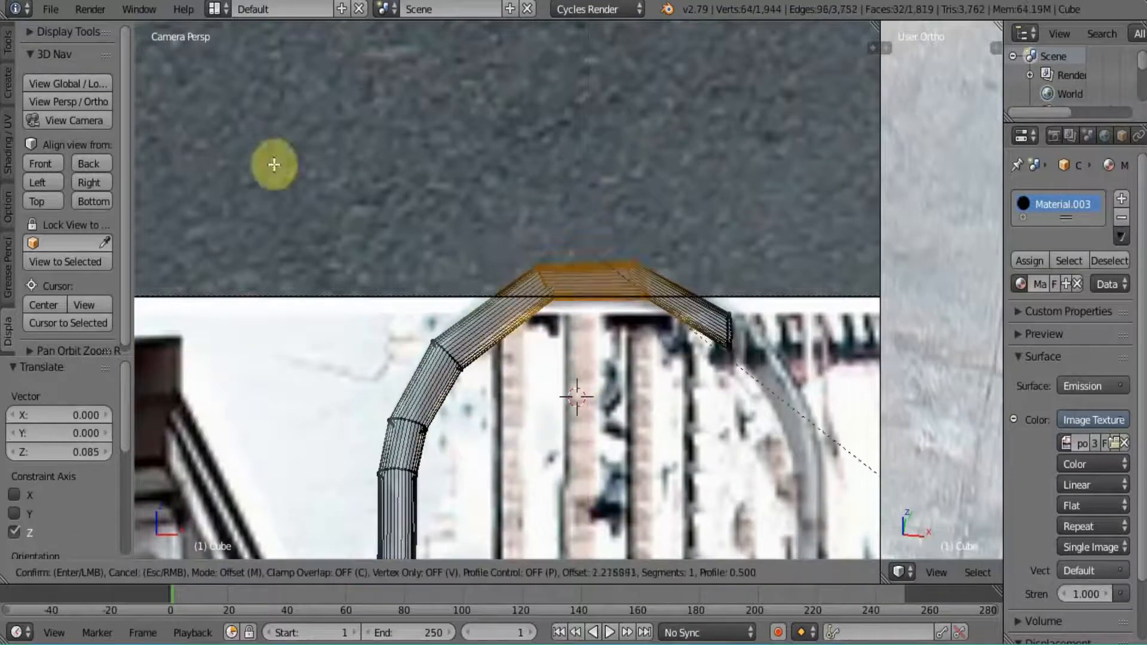
scroll(683, 212, "up", 11)
double_click(583, 430)
Step: Try to extrude the arch's end ring down the lamp arm's far curve, rotating it about Y and scaling it
middle_click_drag(494, 358, 333, 295, "shift")
right_click(570, 269, "alt")
key("e")
left_click(821, 395)
left_click_drag(714, 262, 716, 325)
key("r")
key("y")
left_click_drag(775, 392, 713, 392)
key("s")
Step: Try to add a loop cut in the downward segment, move it onto the pictured curve and bevel it
key("ctrl+r")
double_click(616, 327)
left_click_drag(670, 329, 690, 345)
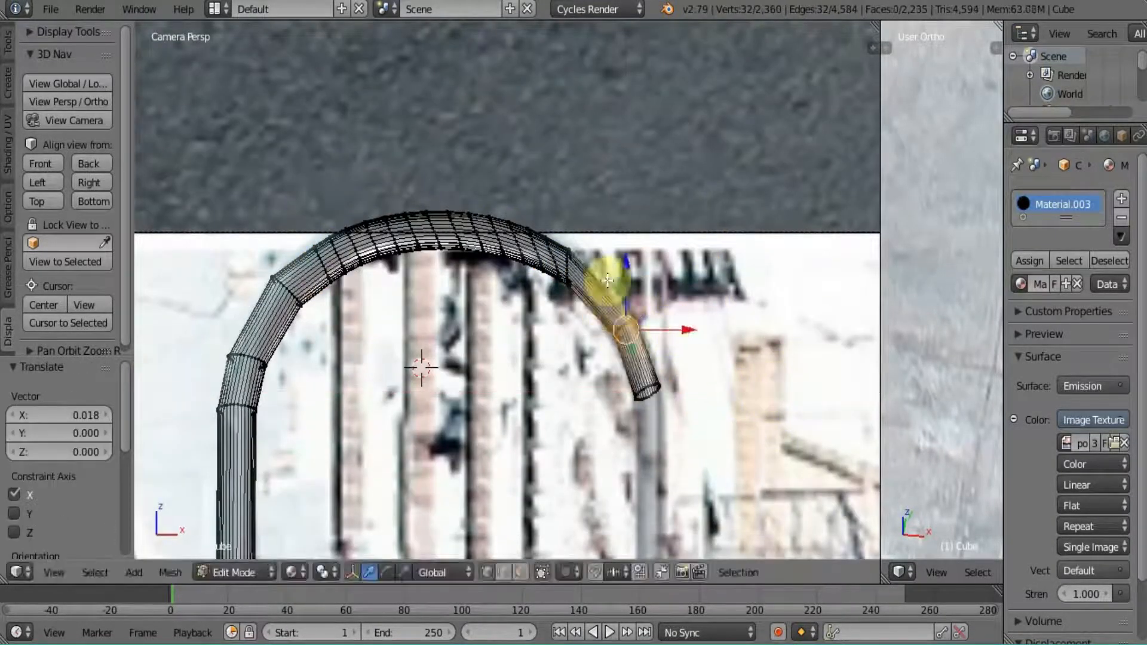
left_click_drag(627, 263, 627, 241)
left_click_drag(687, 308, 706, 308)
left_click_drag(647, 240, 647, 228)
left_click_drag(699, 297, 686, 294)
key("ctrl+b")
right_click(394, 55)
Step: Undo the downward extension of the lamp arm back to the end of the arch
key("ctrl+z")
key("ctrl+z")
key("ctrl+z")
key("ctrl+z")
key("ctrl+z")
key("ctrl+z")
key("ctrl+z")
key("ctrl+z")
key("ctrl+z")
key("ctrl+z")
key("ctrl+z")
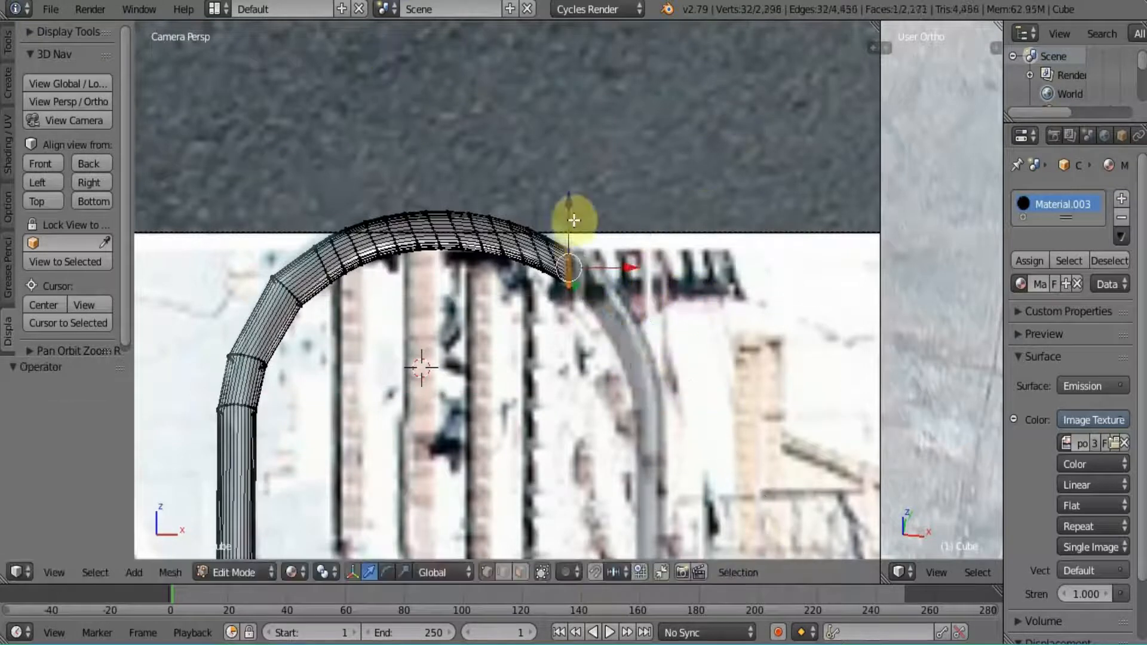
Step: Extrude and rotate the arch's end down the curve, and bevel a repositioned middle loop by 0.856 with 5 segments
key("e")
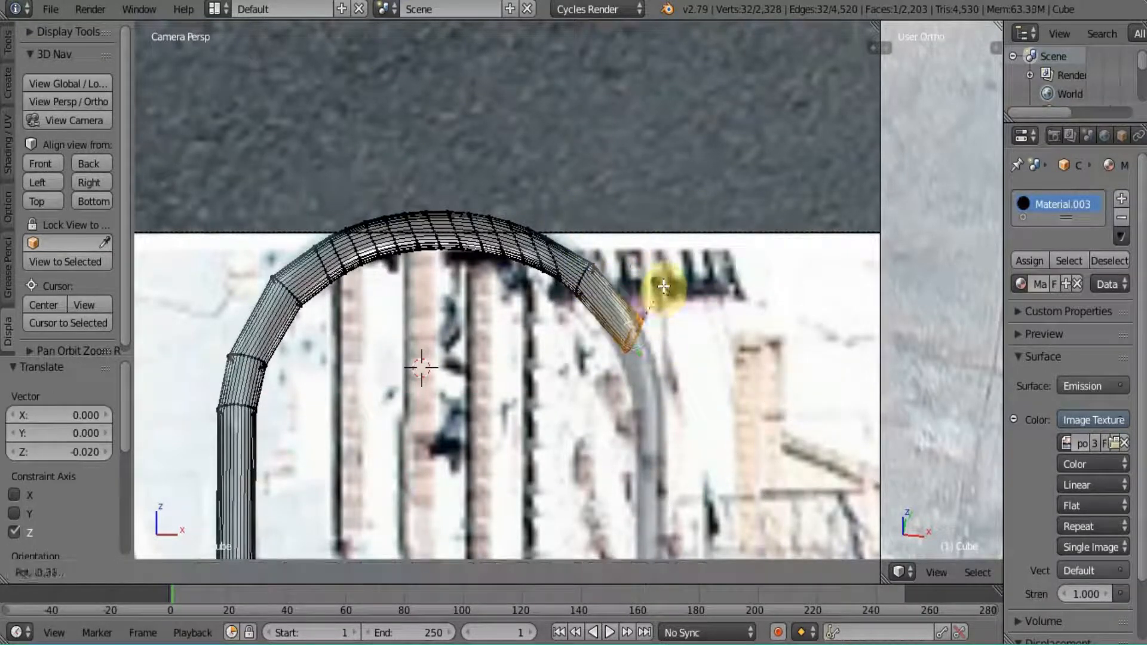
left_click(680, 302)
key("ctrl+r")
left_click(646, 287)
left_click(646, 287)
key("g")
left_click(635, 274)
key("ctrl+b")
left_click(727, 322)
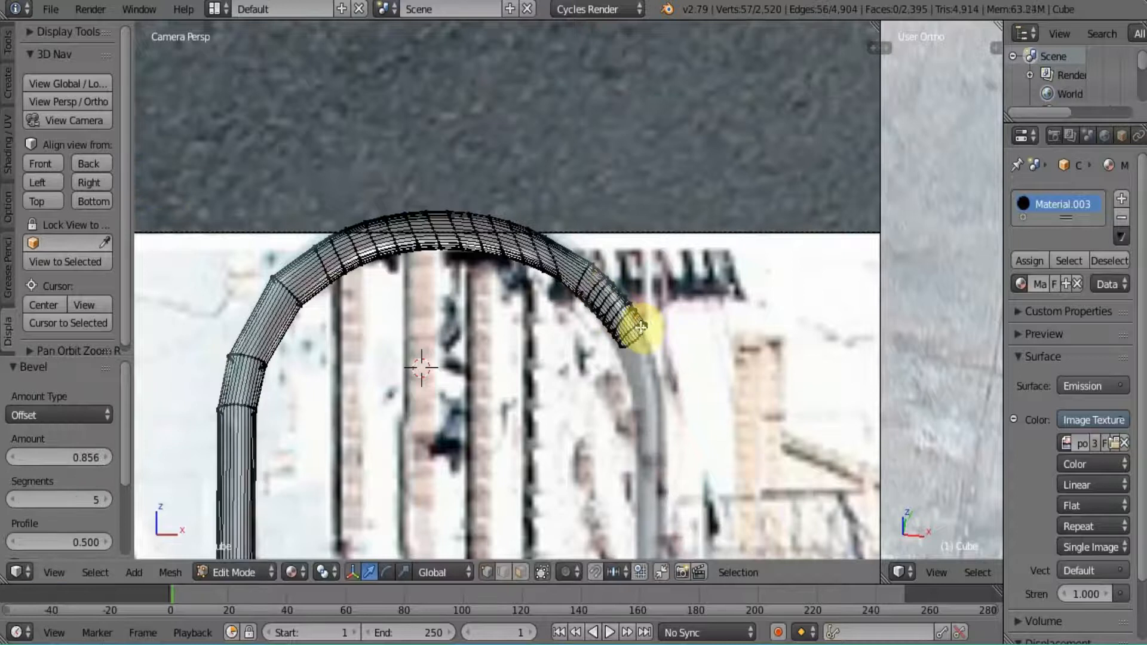
Step: Extrude the lamp arm's end ring further down the pictured curve, shift it along X and rotate it to follow the bend
scroll(641, 328, "up", 4)
right_click(772, 366, "alt")
scroll(770, 366, "down", 7)
key("e")
key("ctrl+z")
key("e")
left_click(601, 353)
scroll(603, 350, "up", 4)
key("g")
key("x")
key("r")
right_click(663, 282)
key("r")
left_click(668, 302)
Step: Realign the ring along X, extrude the arm downward along Z with a scaled end, and rescale the selected edge loop
key("g")
key("x")
left_click(660, 298)
key("e")
key("z")
key("s")
left_click(719, 440)
right_click(617, 290, "alt")
key("s")
left_click(715, 277)
Step: Adjust the height of the arm's end loop, then extrude it downward and scale the new ring to the pictured fitting
middle_click_drag(651, 442, 615, 237, "shift")
right_click(577, 272, "alt")
left_click_drag(578, 245, 578, 282)
scroll(568, 227, "down", 4)
key("e")
left_click_drag(539, 212, 582, 422)
key("s")
left_click(645, 258)
Step: Extrude two further sections down the hanging lamp fitting and scale the end ring to its pictured width
scroll(555, 251, "up", 4)
key("e")
middle_click_drag(586, 423, 558, 323, "shift")
left_click_drag(558, 322, 558, 340)
middle_click_drag(558, 318, 519, 208, "shift")
key("e")
left_click_drag(520, 209, 520, 327)
key("s")
left_click(681, 263)
Step: Build the lamp head by repeatedly extruding and scaling rings to match its pictured outline down to the bottom
key("e")
key("e")
key("s")
key("e")
left_click_drag(504, 246, 509, 374)
key("e")
key("s")
key("e")
key("s")
left_click(559, 450)
key("e")
key("s")
left_click(602, 466)
Step: Select the whole mesh of signs, hydrant and lamp post and unwrap it with Project From View through the camera
scroll(509, 418, "down", 20)
scroll(510, 418, "up", 4)
middle_click_drag(561, 372, 555, 264, "shift")
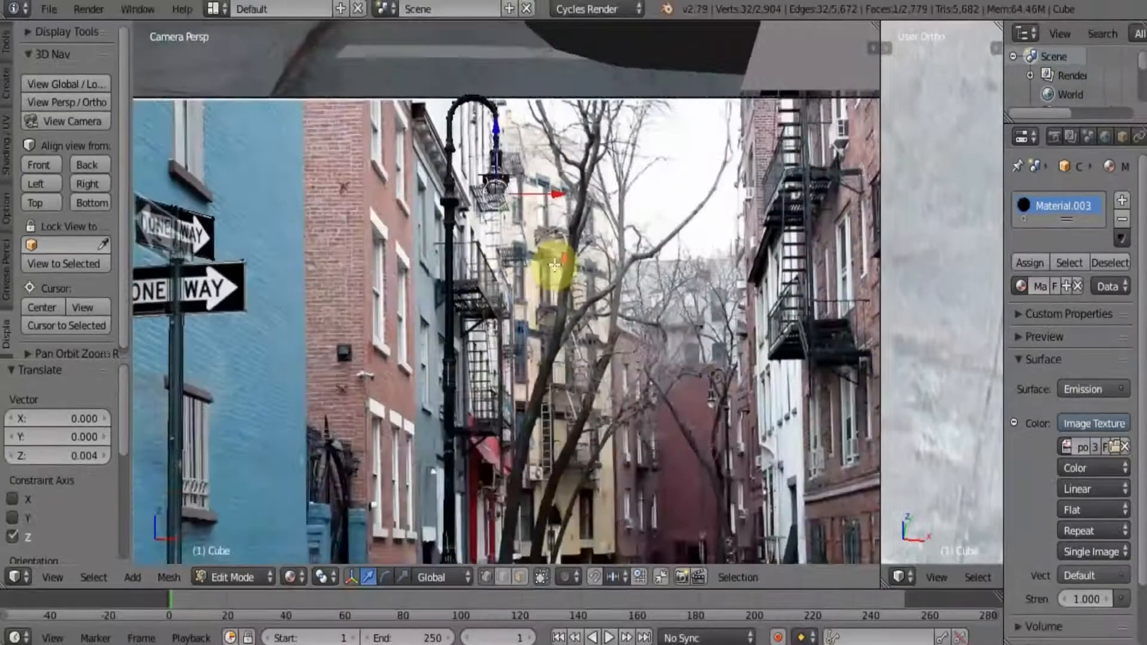
scroll(555, 264, "down", 4)
middle_click_drag(563, 345, 558, 289, "shift")
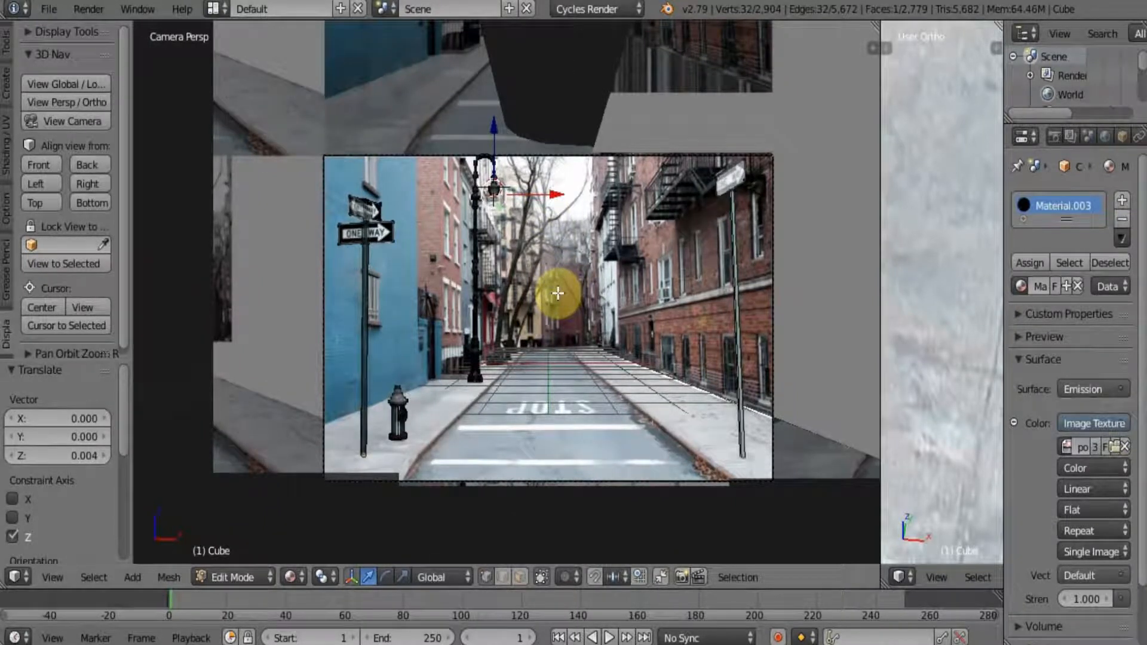
scroll(558, 293, "up", 2)
scroll(558, 293, "down", 1)
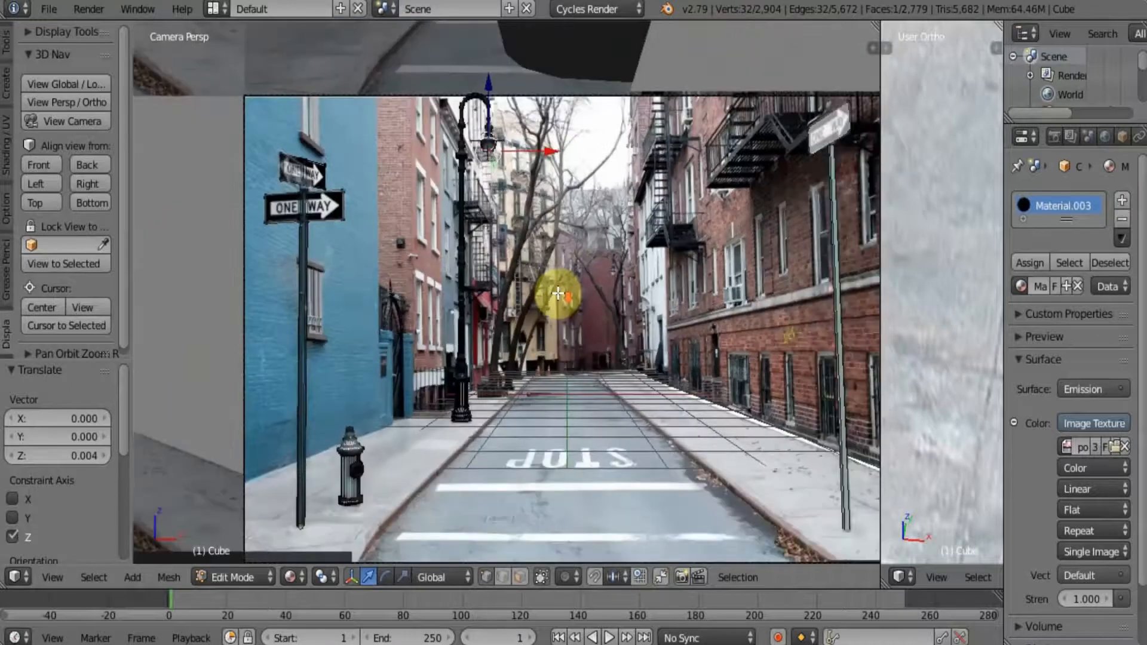
key("a")
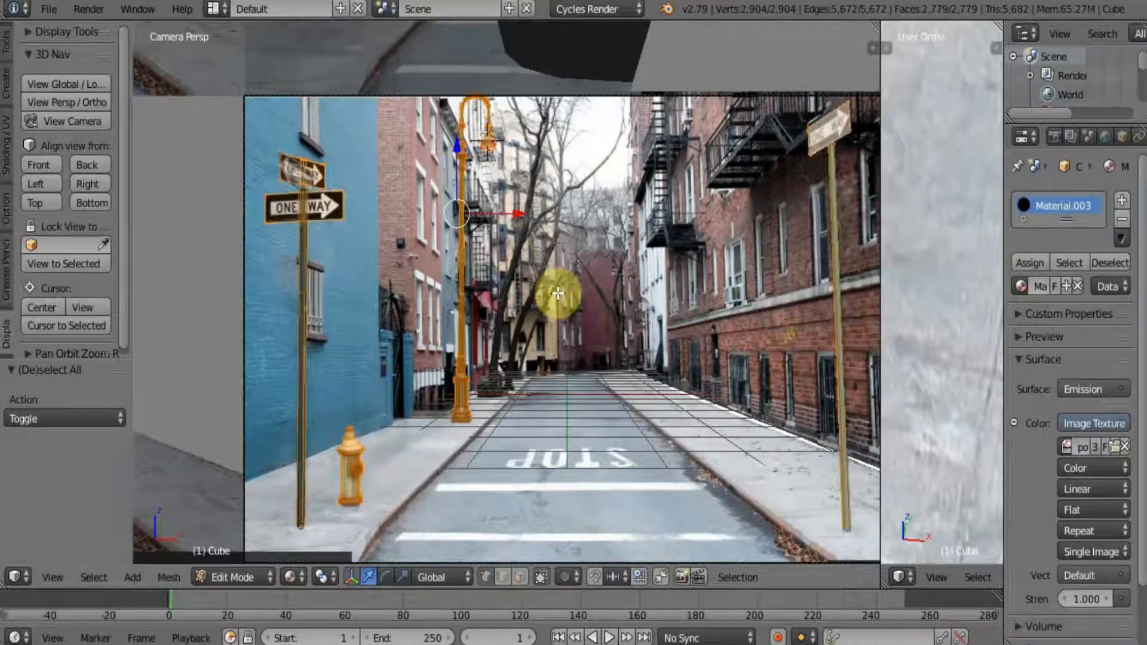
key("u")
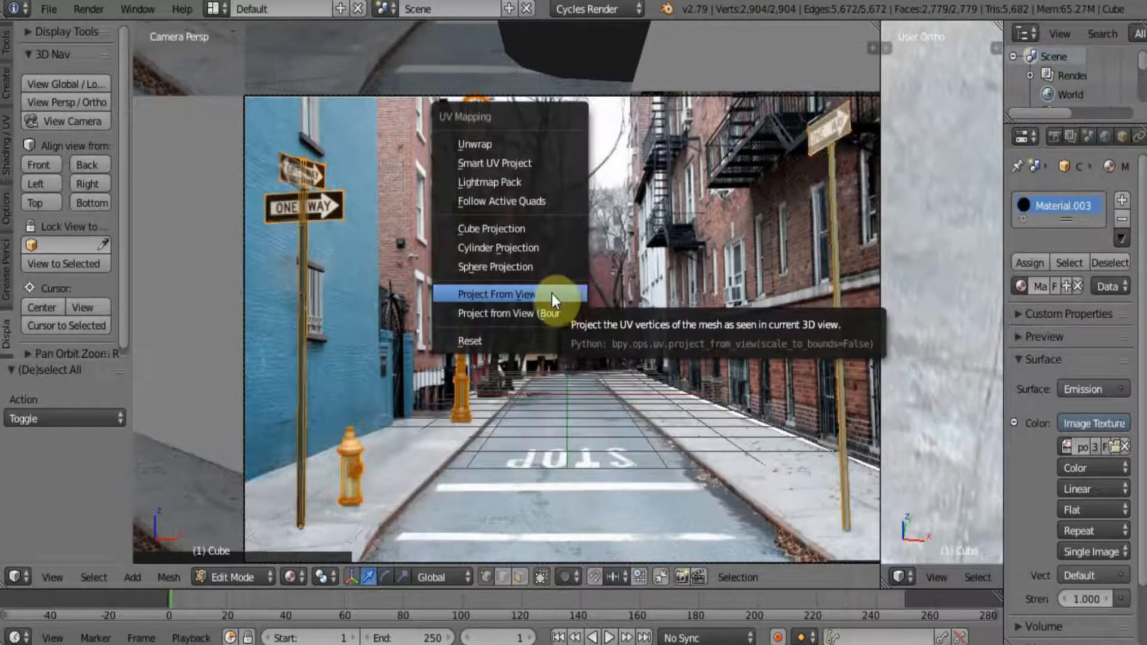
left_click(551, 293)
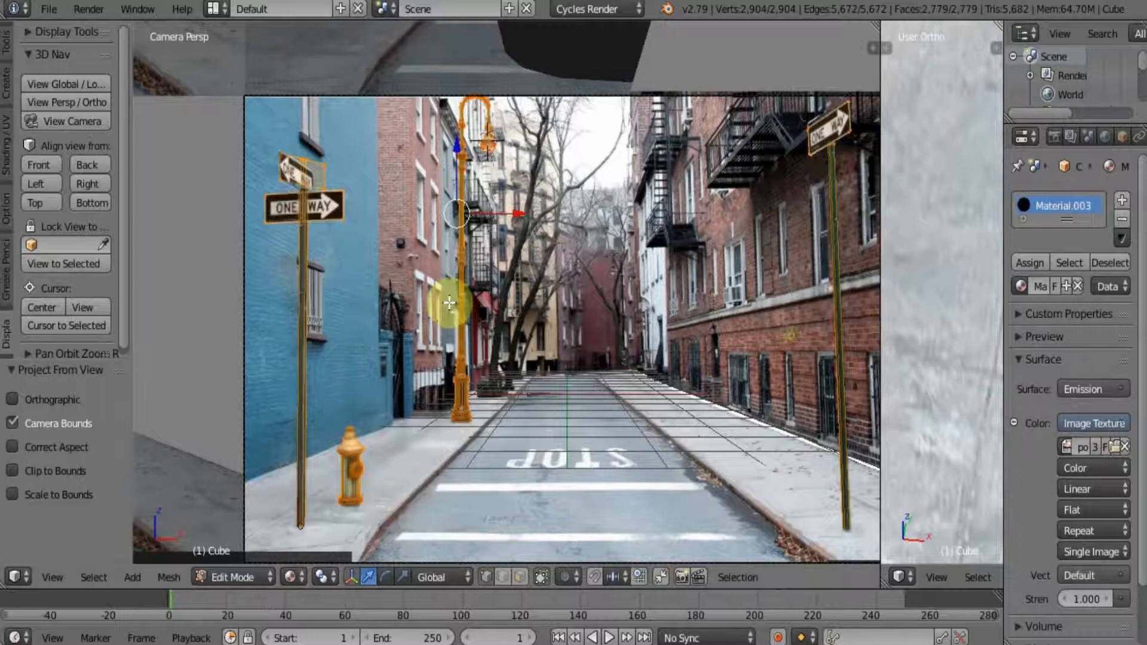
Step: Hide the tool shelf, widen the second viewport and turn it into a UV/Image Editor showing pole and light.png
key("t")
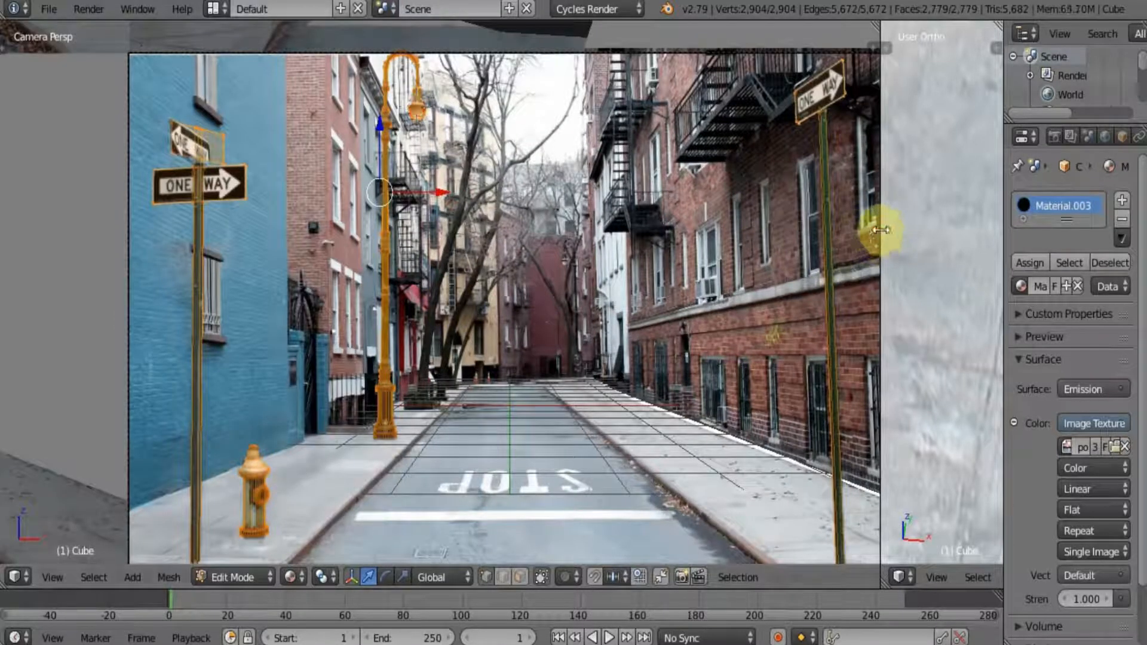
left_click_drag(880, 229, 535, 299)
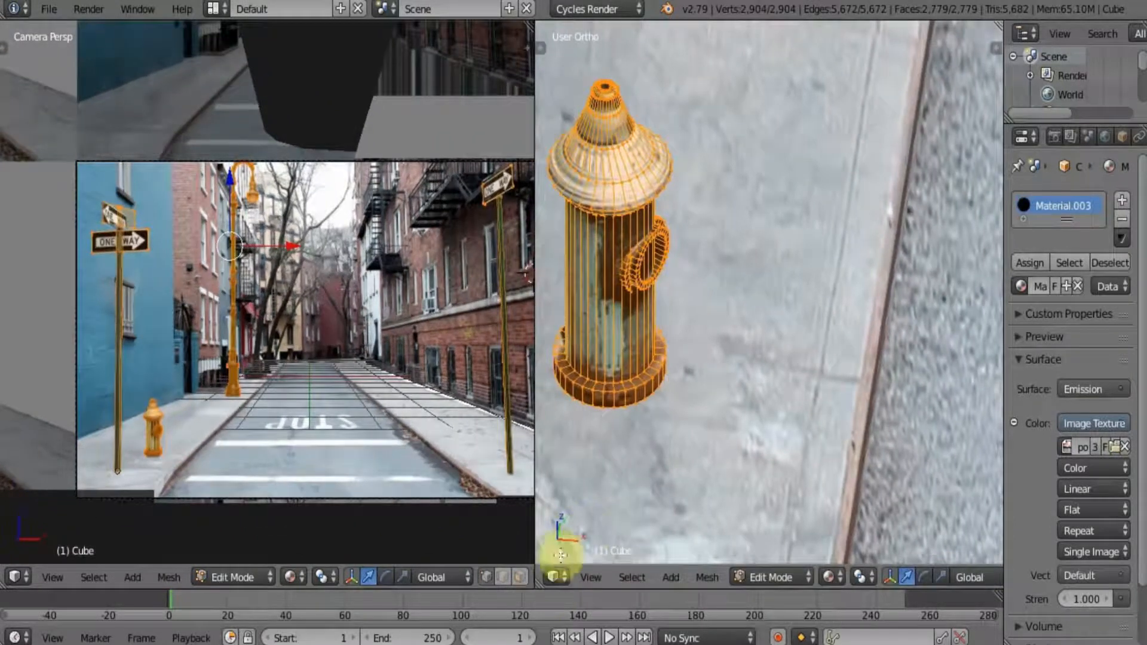
left_click(555, 577)
left_click(579, 429)
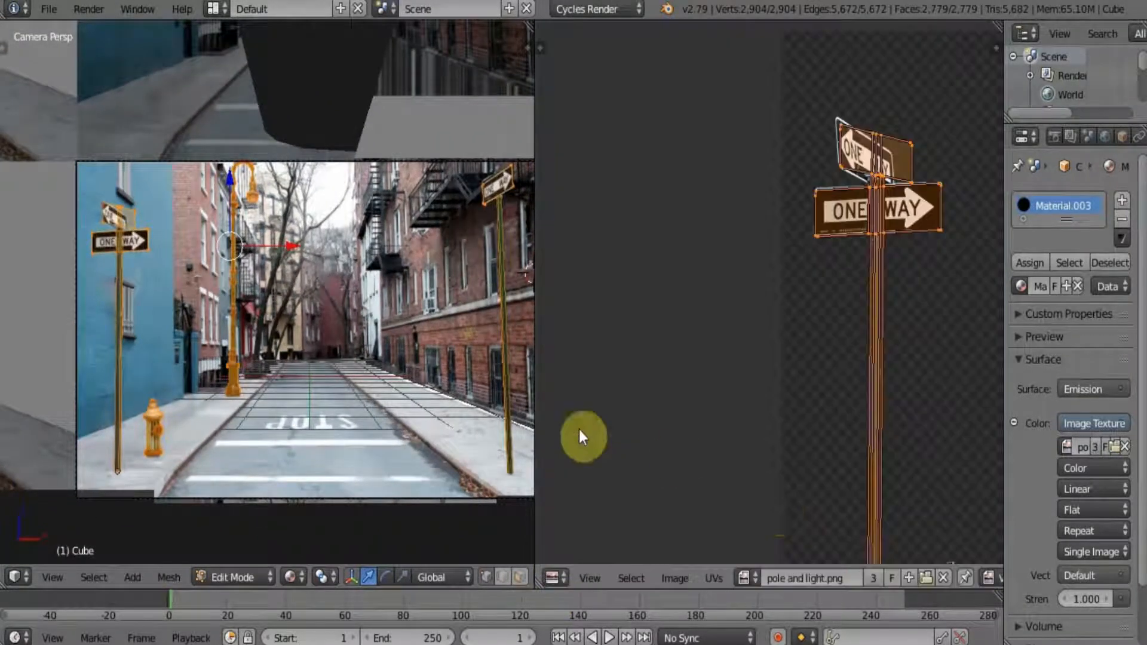
scroll(789, 432, "down", 6)
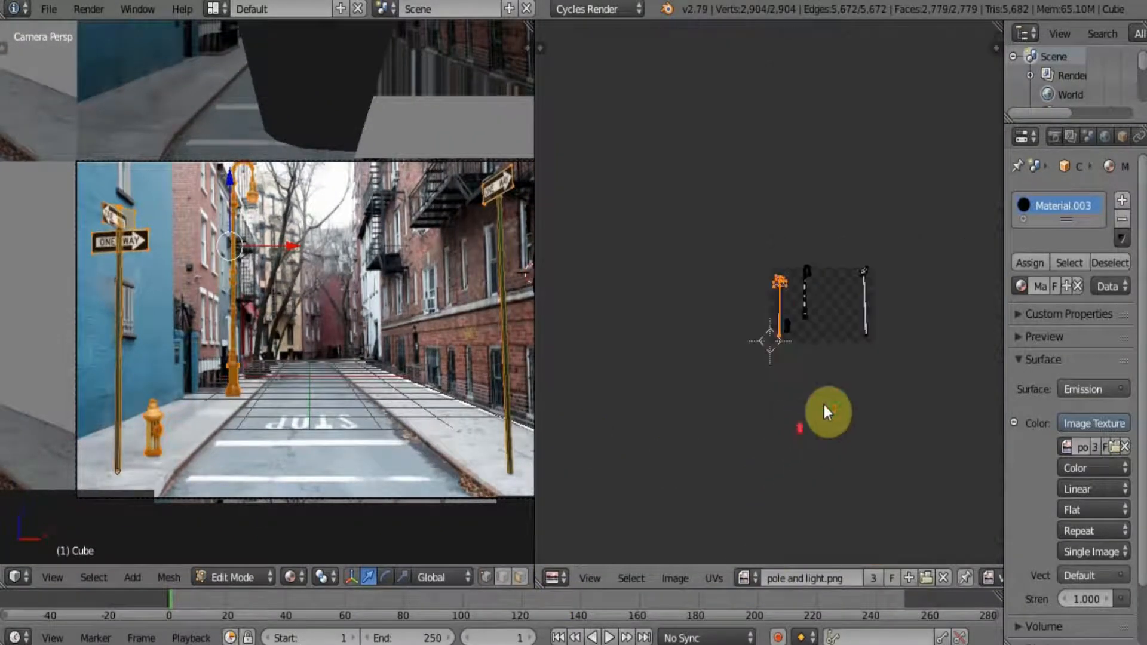
scroll(740, 380, "up", 3)
scroll(741, 381, "up", 2)
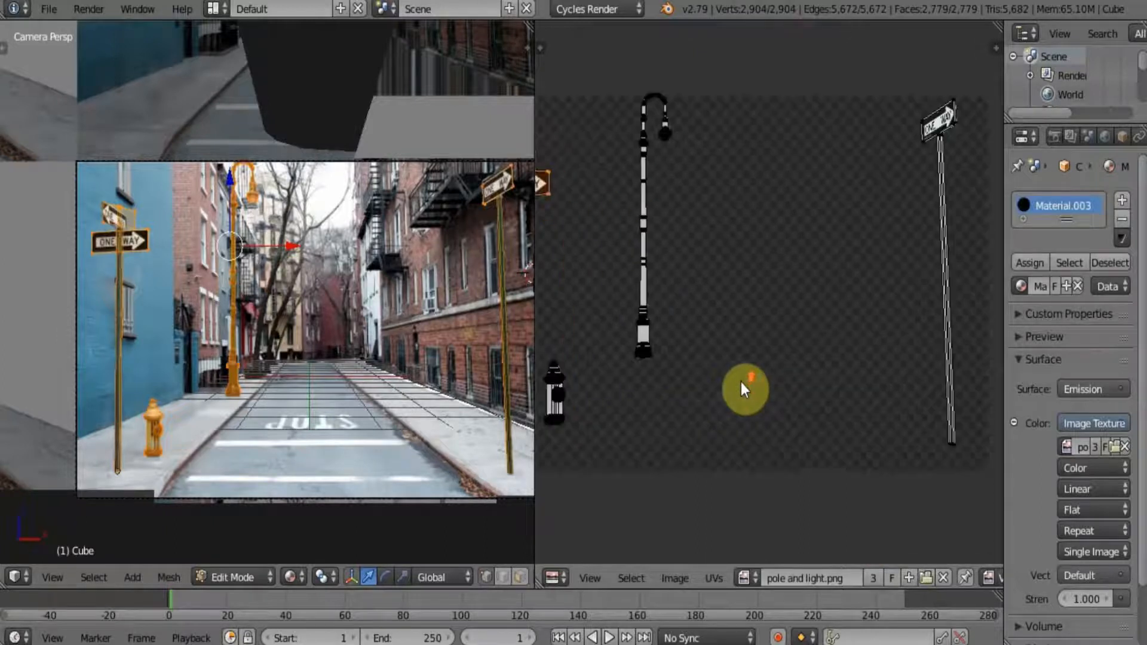
left_click(745, 579)
left_click(785, 427)
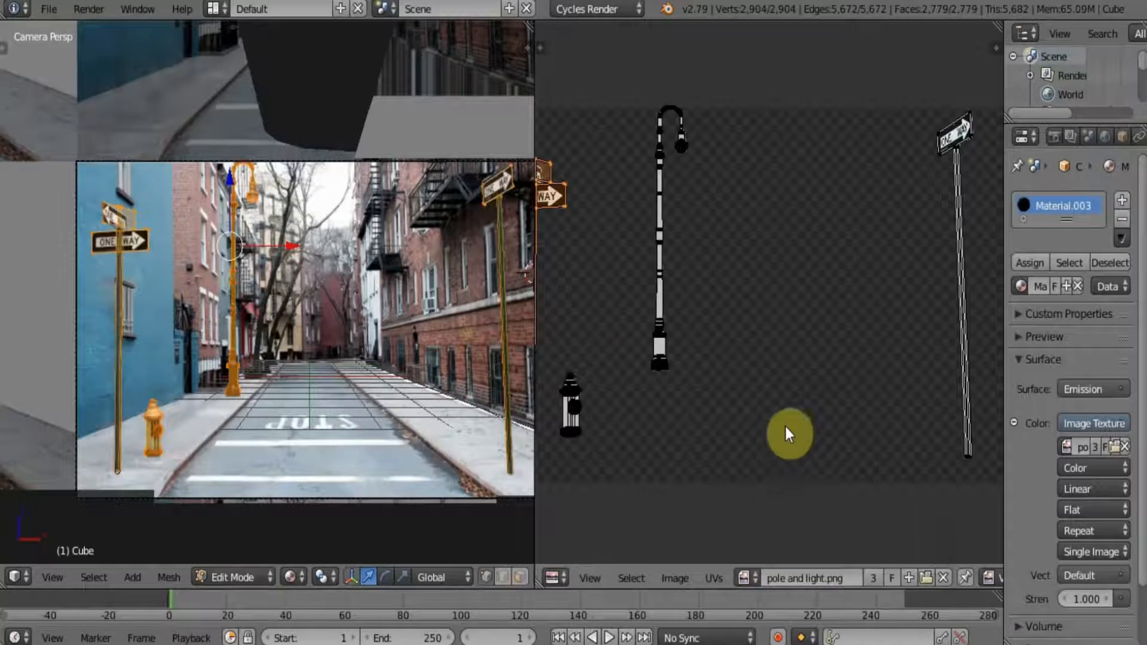
Step: Examine how the projected UVs of the lamp post, hydrant and signs line up with the image
scroll(709, 364, "up", 4)
middle_click_drag(690, 338, 857, 340)
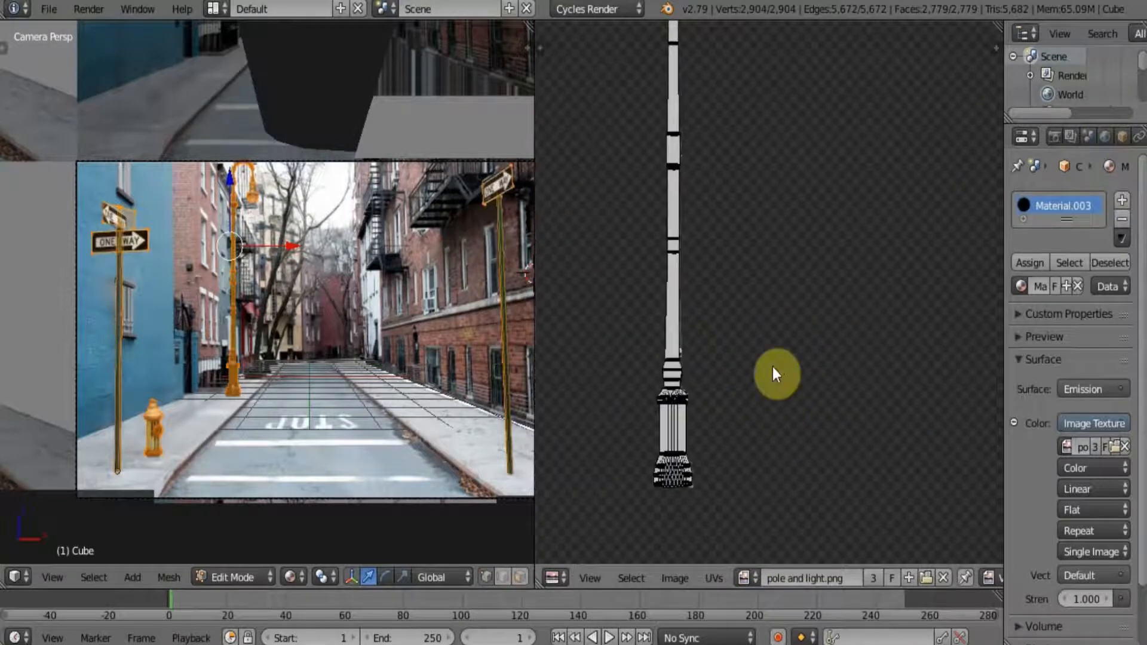
scroll(730, 381, "up", 2)
scroll(729, 381, "down", 6)
key("g")
middle_click_drag(744, 392, 765, 427)
scroll(765, 427, "up", 4)
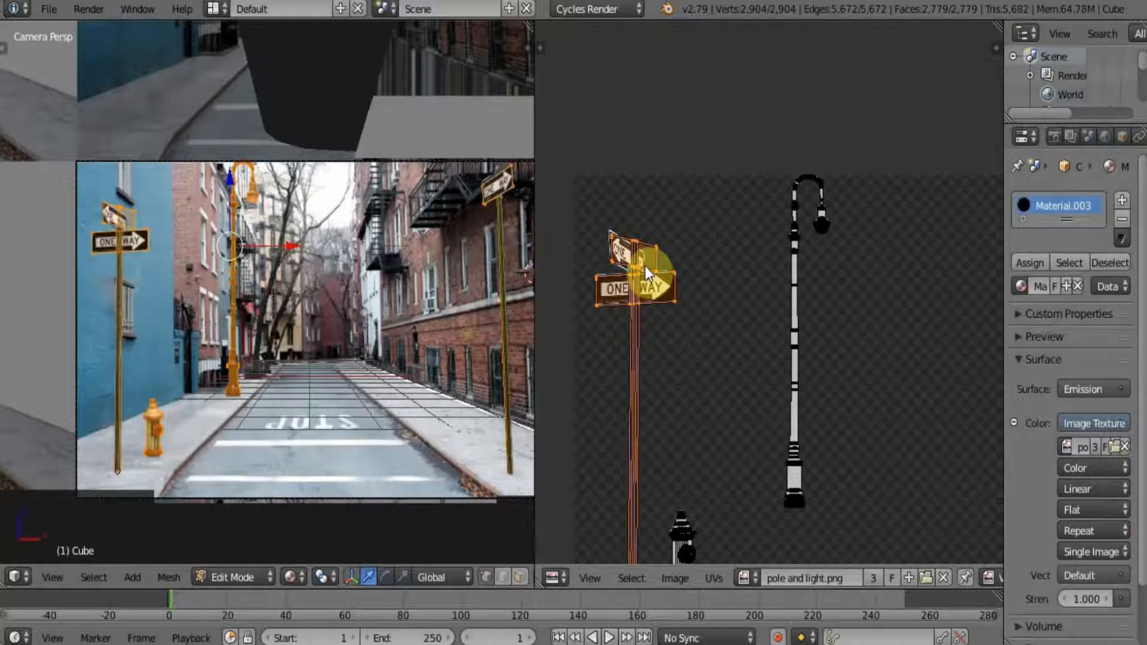
Step: Clear the selection and delete the faces of the upper sign plate on the near street-sign pole
key("a")
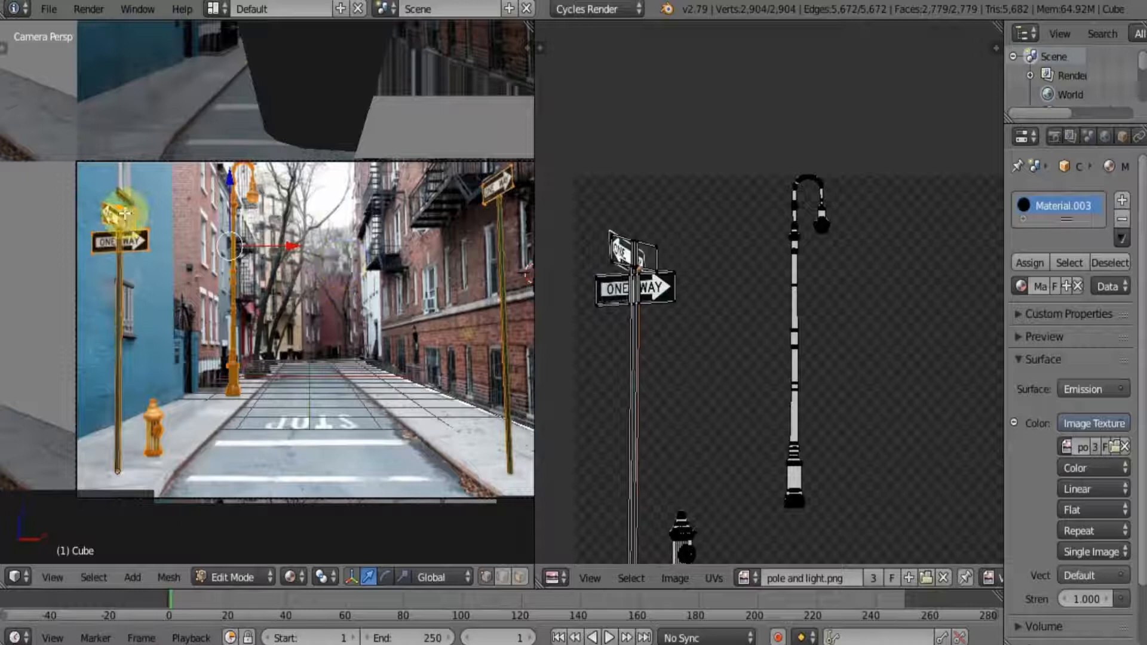
key("a")
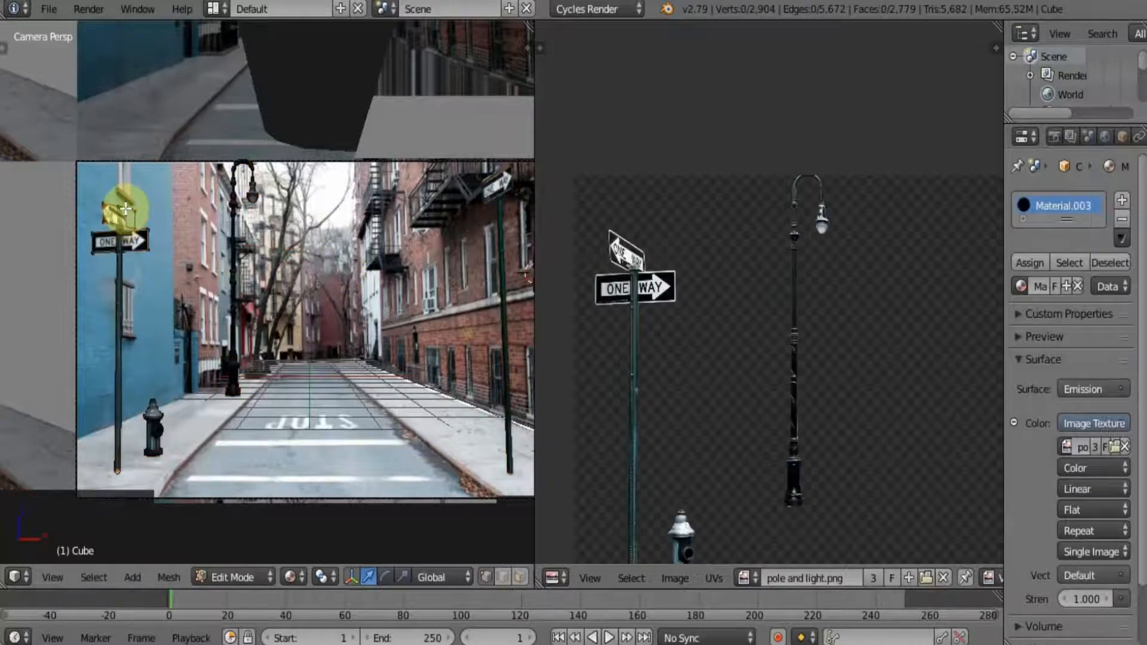
key("l")
key("x")
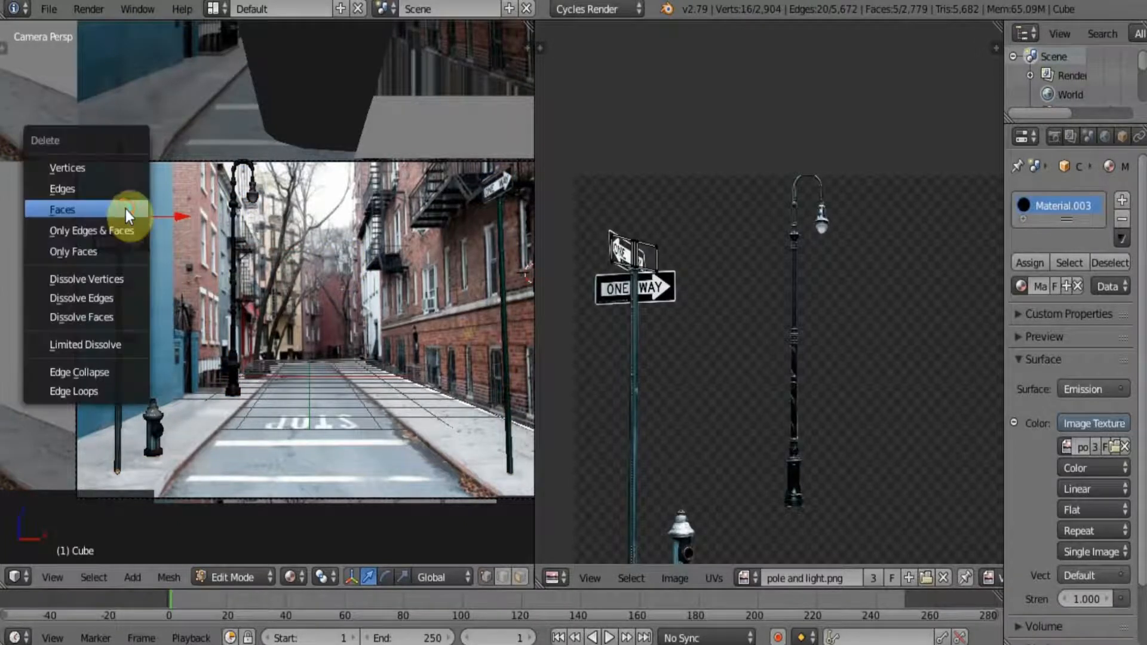
left_click(125, 209)
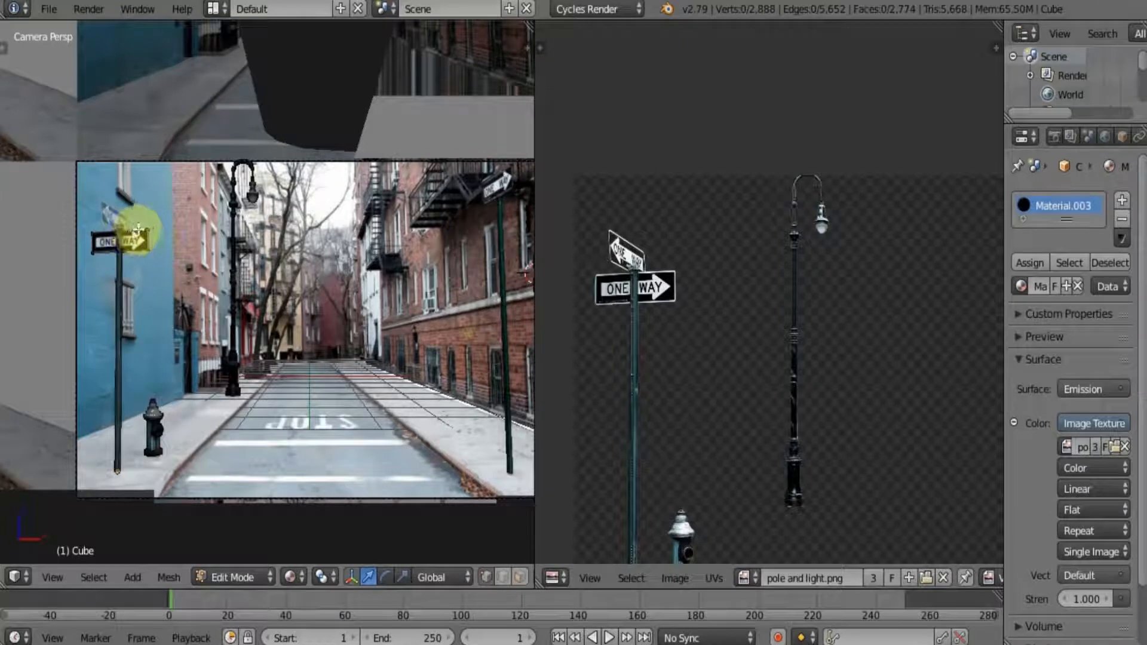
Step: Duplicate the lower ONE WAY sign, raise the copy about 0.23 along Z and rotate it about Z as the upper sign
key("l")
key("shift+d")
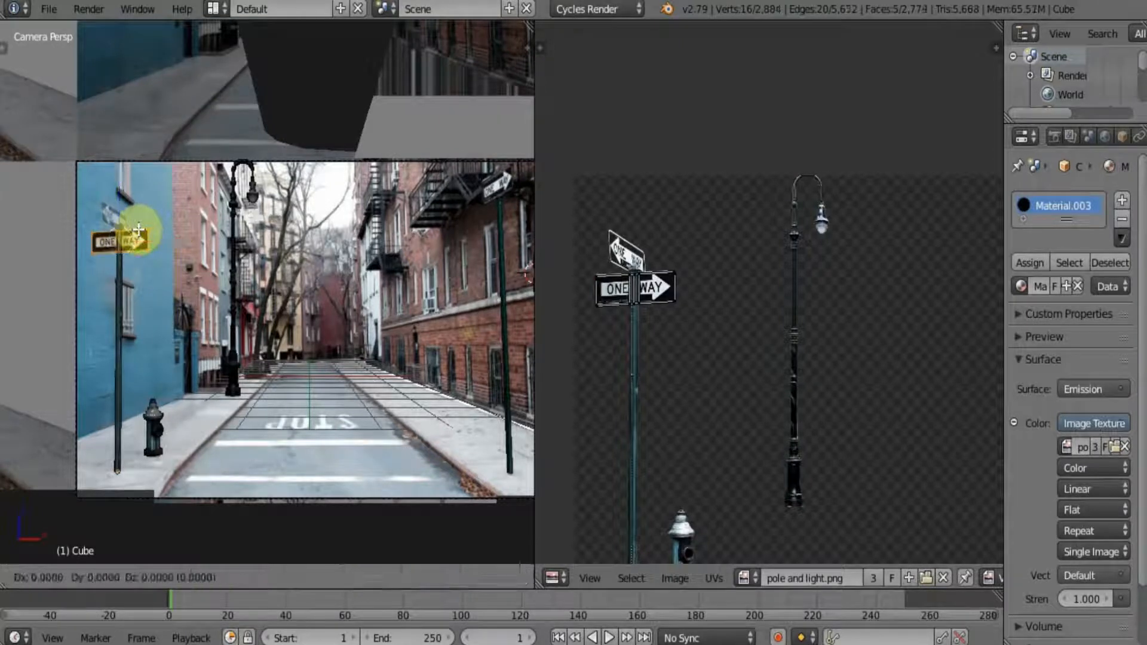
key("z")
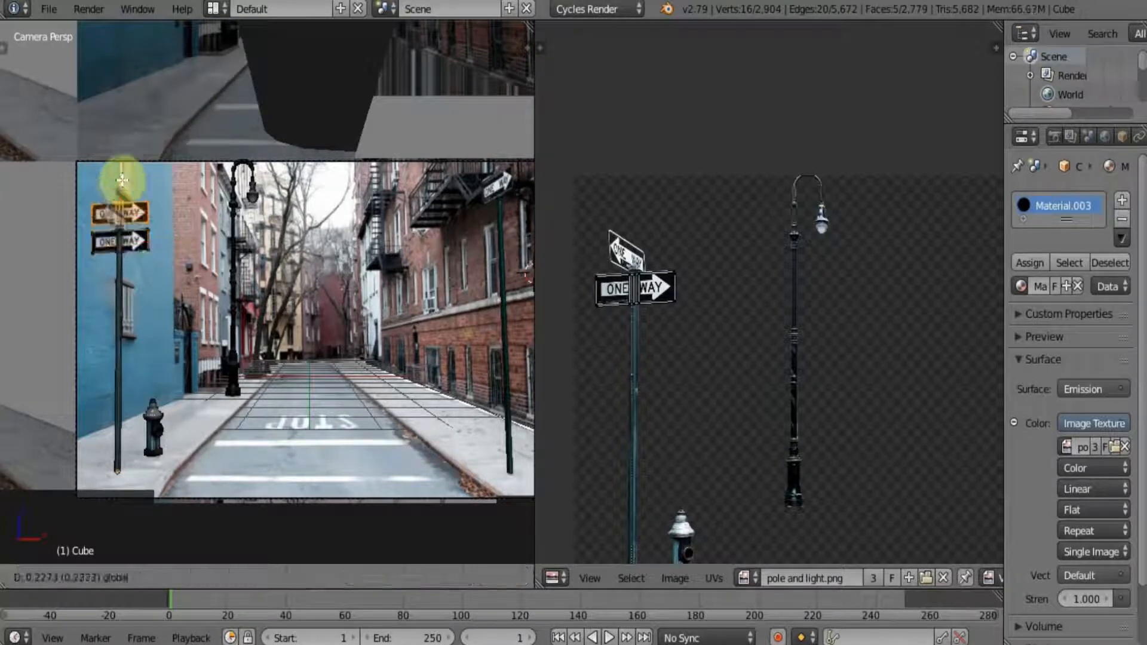
right_click(121, 180)
key("r")
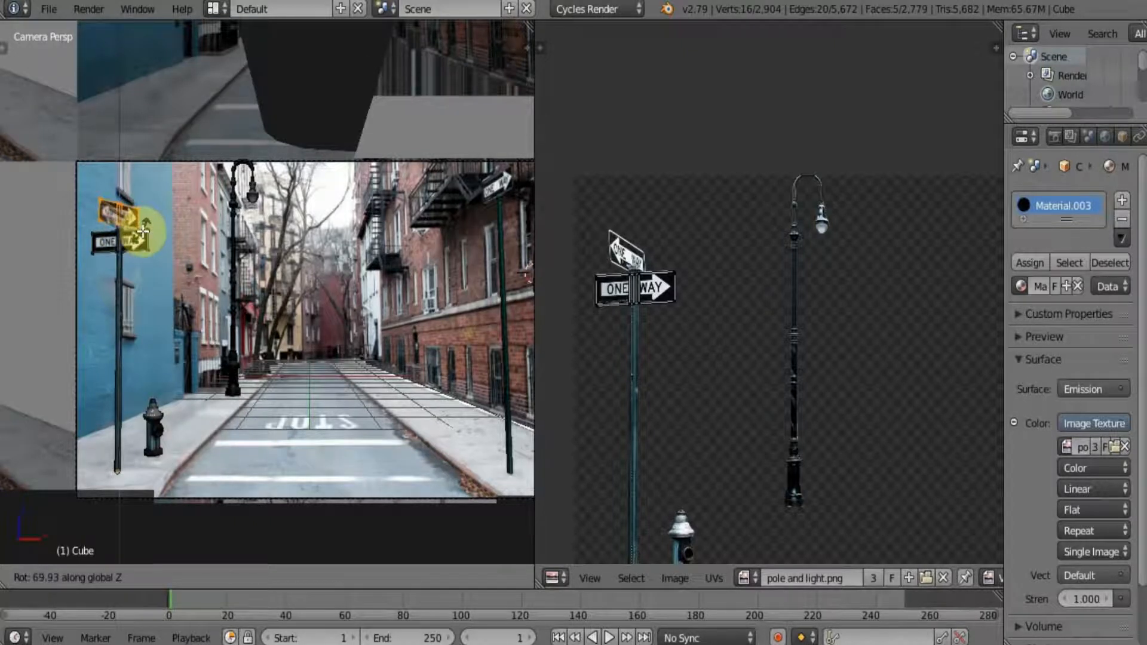
left_click(139, 232)
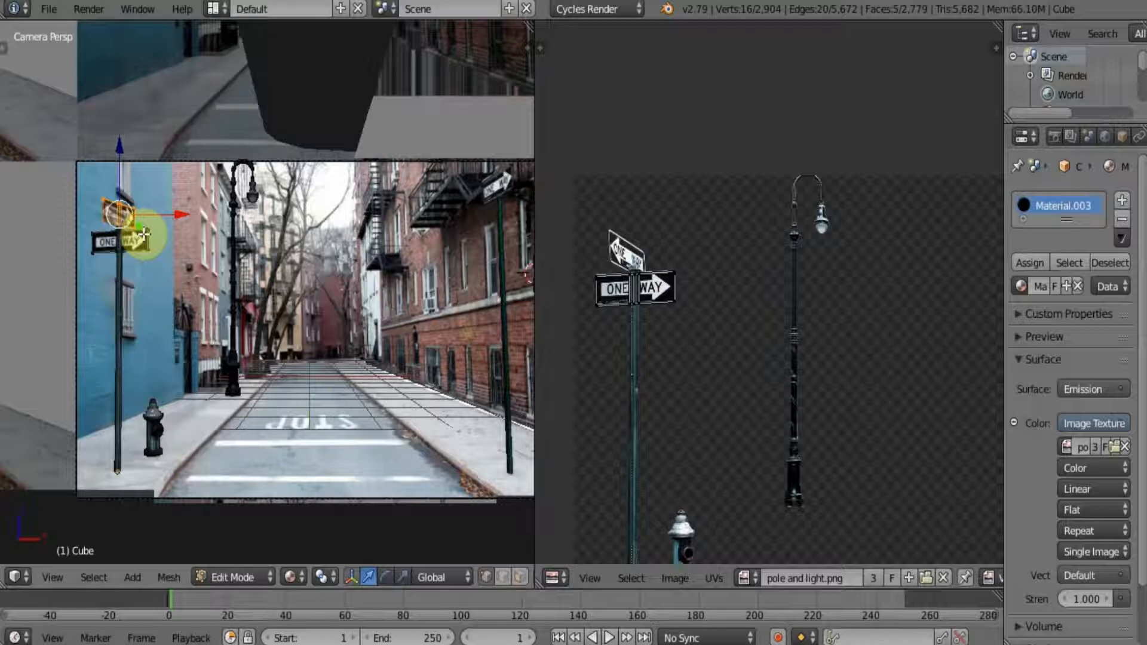
key("space")
left_click(143, 234)
scroll(313, 260, "down", 3)
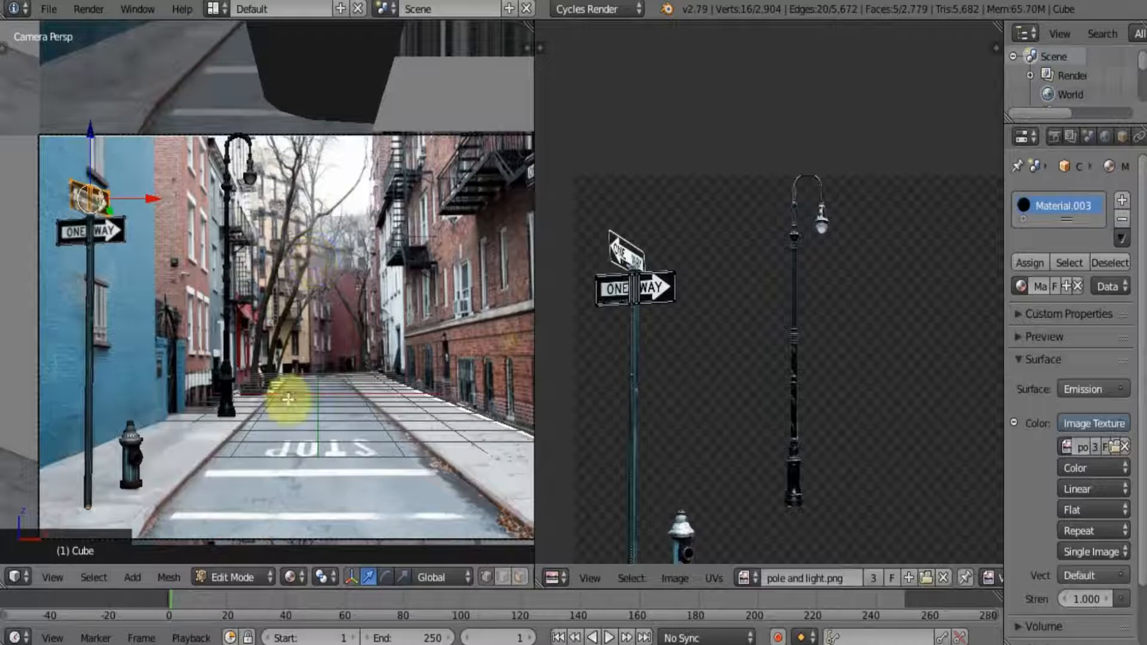
Step: Join the two editor areas so the camera view takes over the UV editor's space
right_click(534, 190)
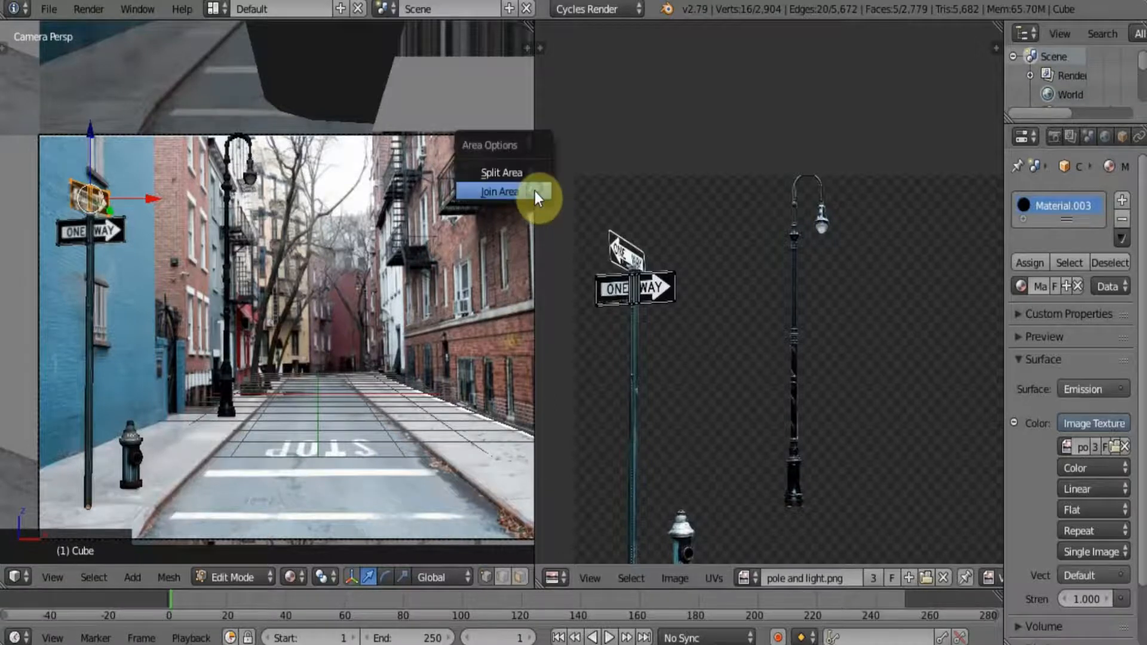
left_click(534, 192)
left_click(724, 181)
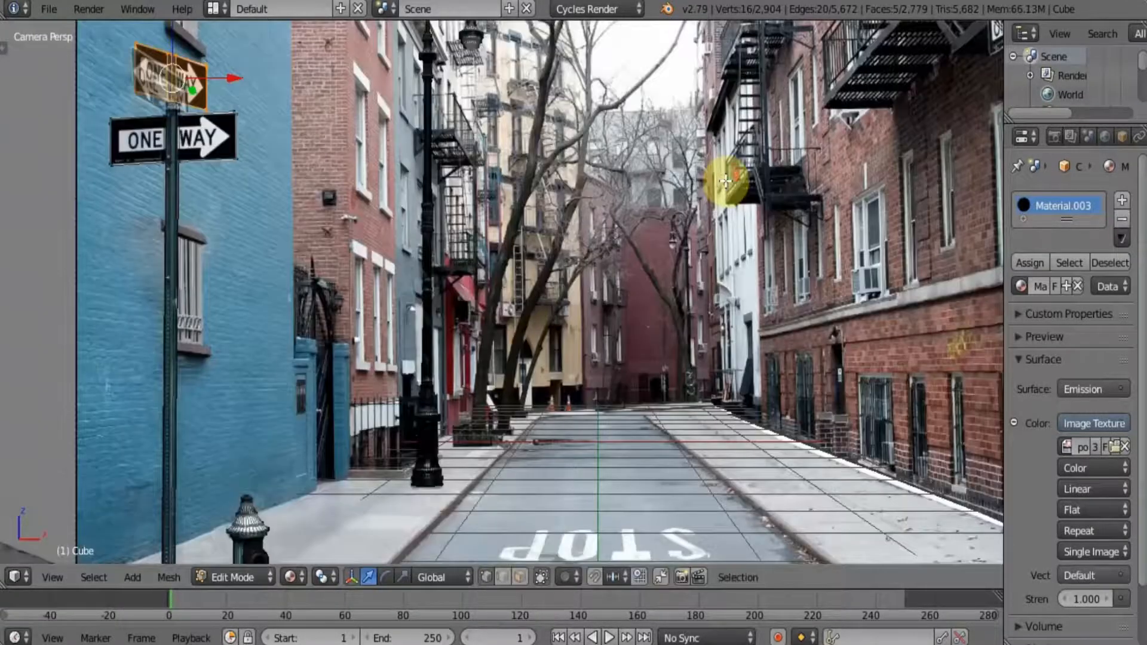
scroll(725, 181, "down", 4)
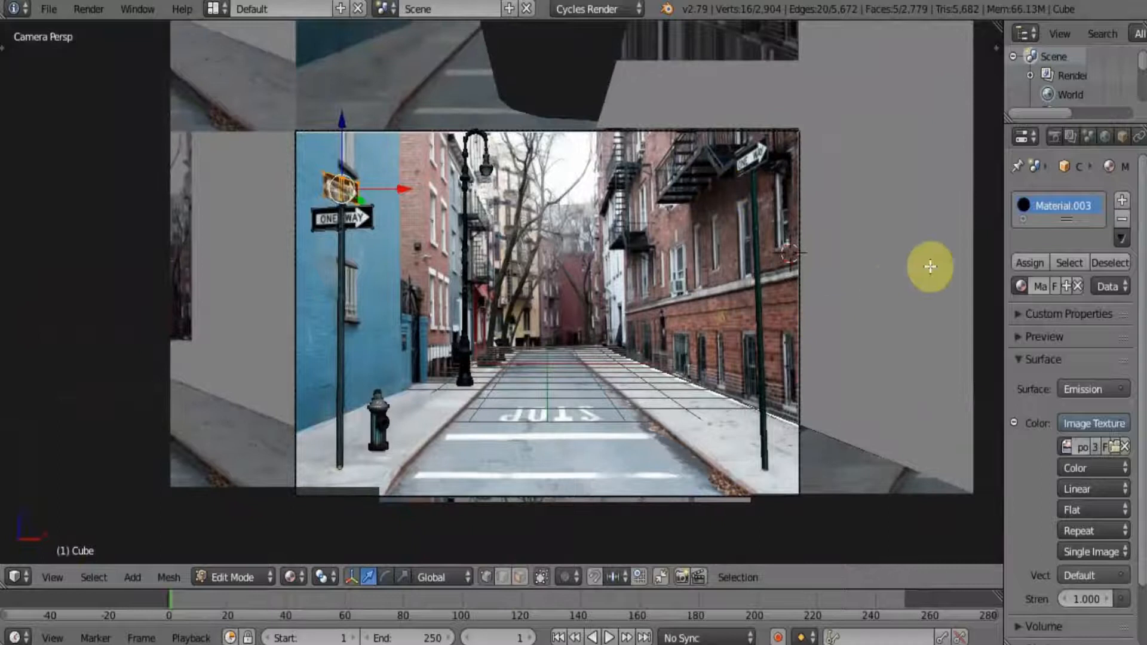
Step: Remove the pole and light background image from the camera viewport
key("n")
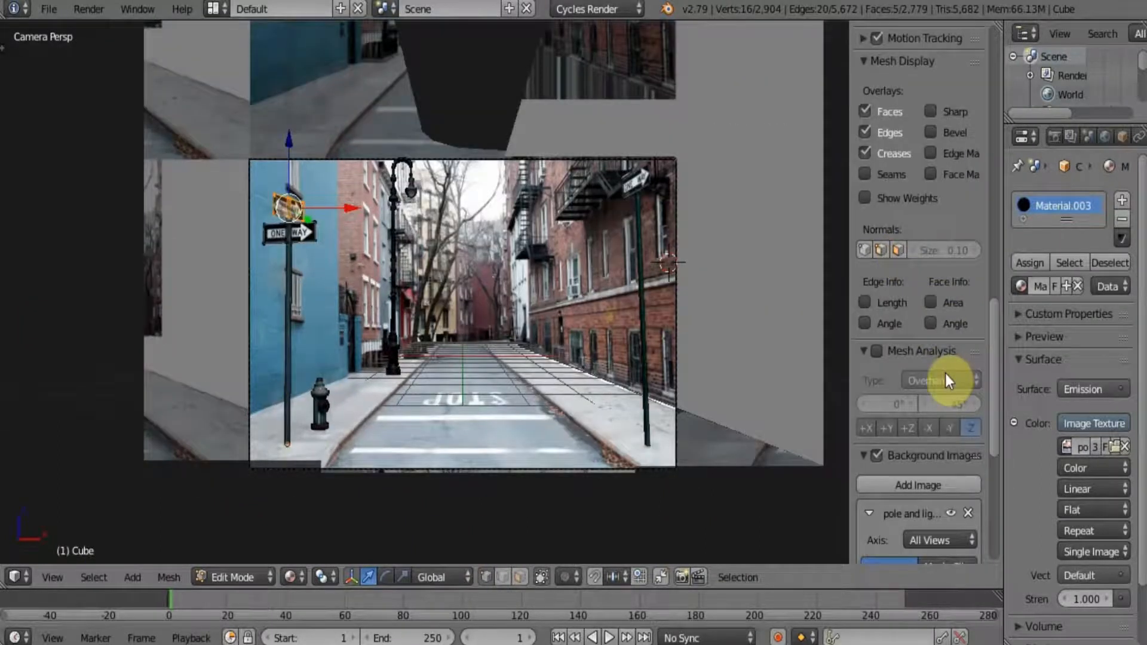
left_click(949, 513)
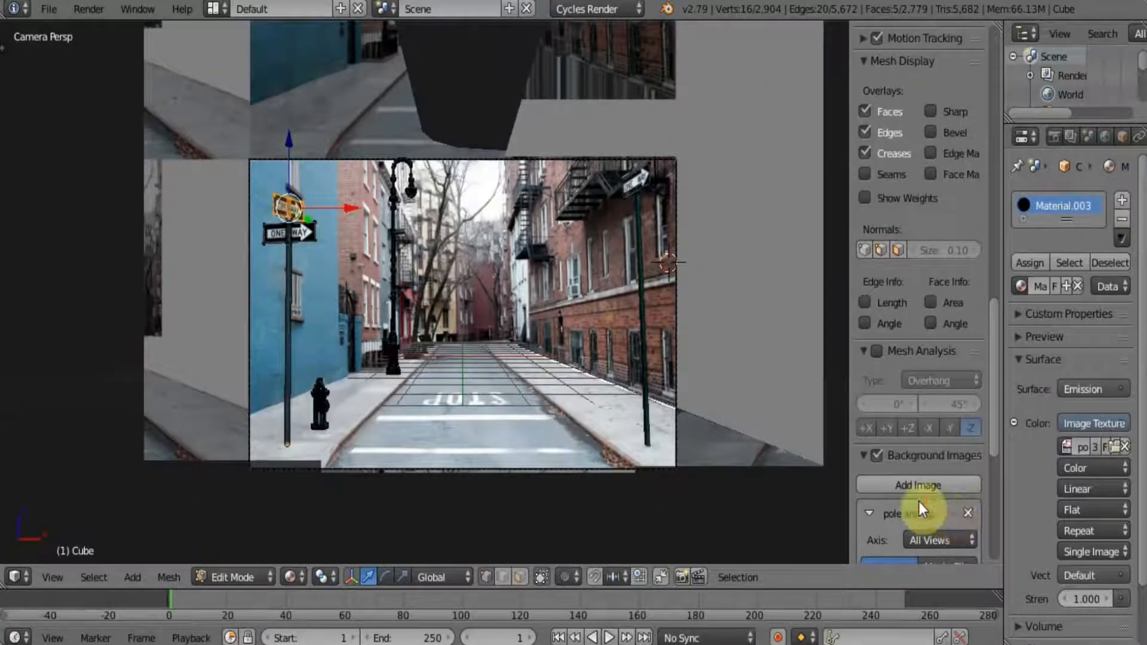
left_click(969, 512)
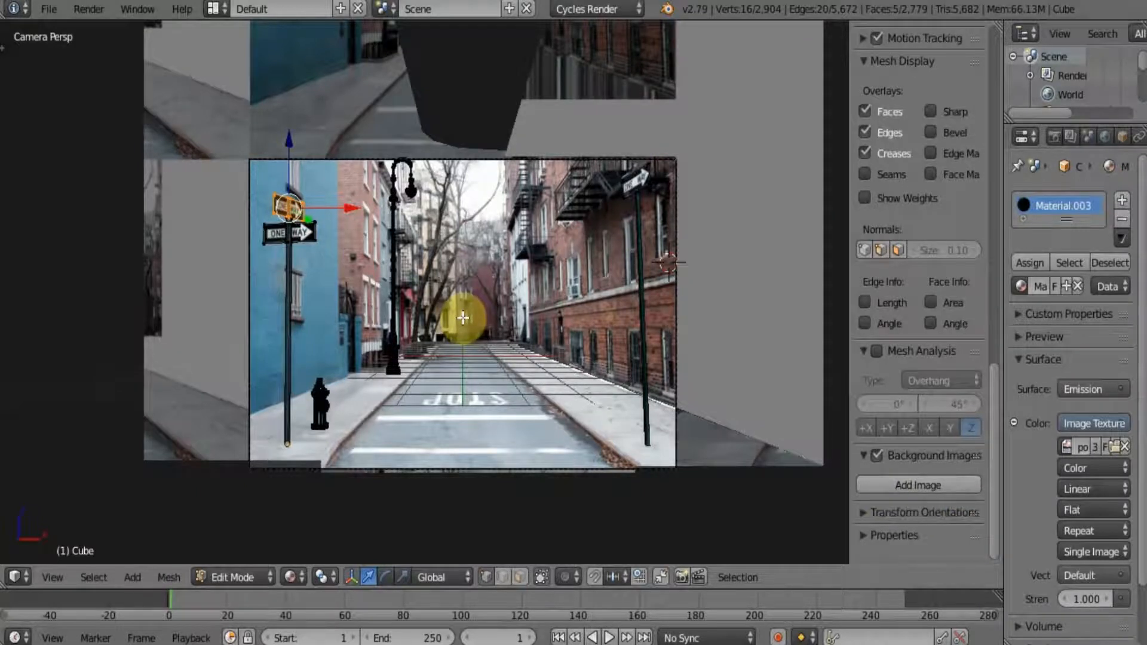
Step: Select the whole mesh, return to Object Mode and set the viewport shading to Rendered to check the textured street scene
key("a")
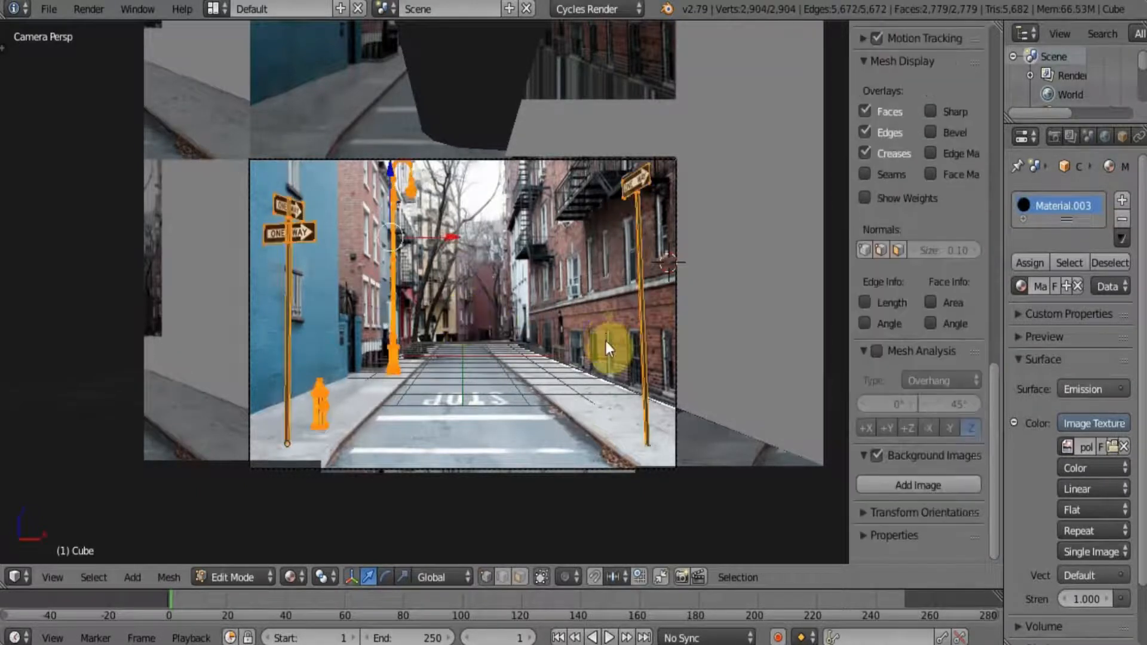
key("Tab")
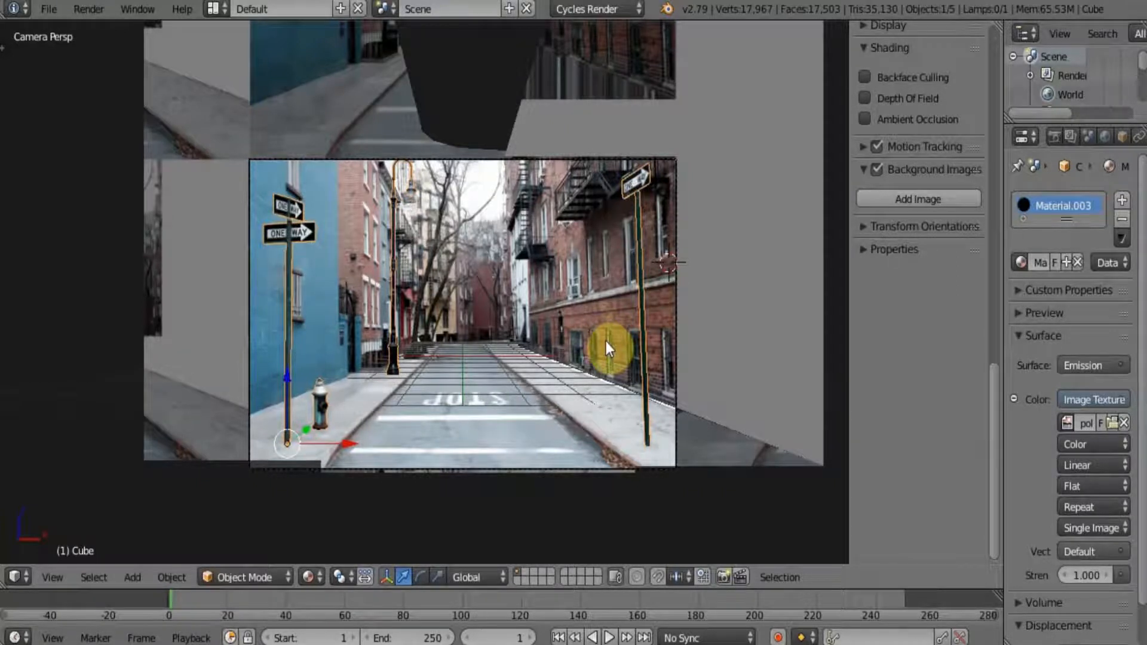
left_click(317, 575)
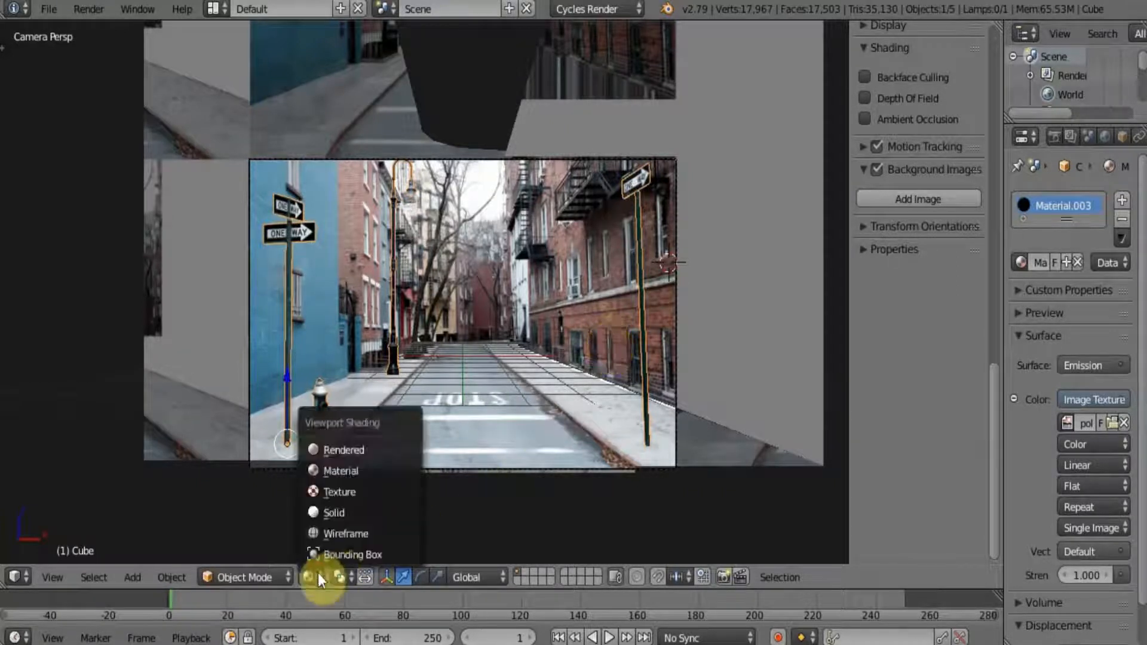
left_click(353, 450)
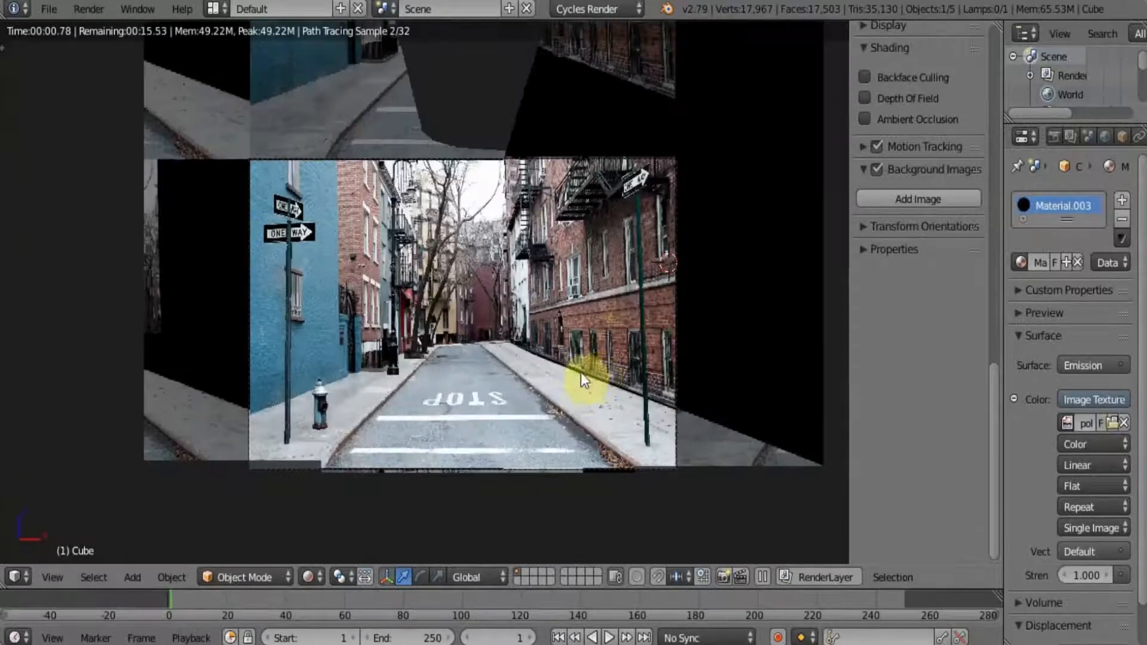
scroll(569, 317, "up", 3)
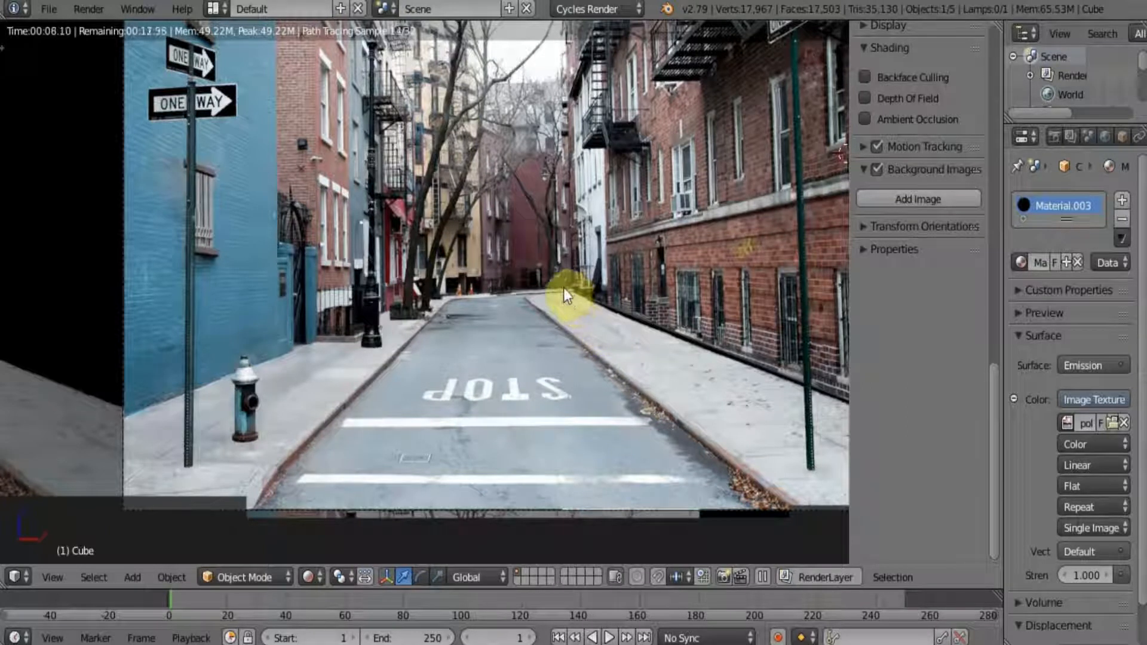
Step: Switch the camera viewport's shading to Solid
left_click(300, 574)
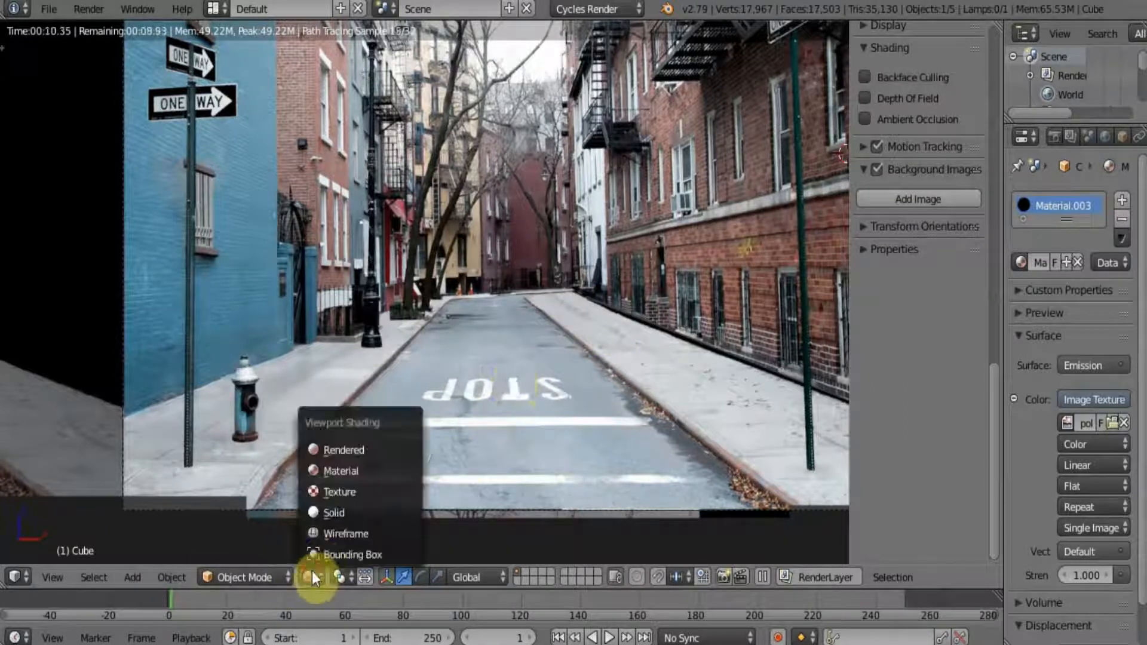
left_click(330, 529)
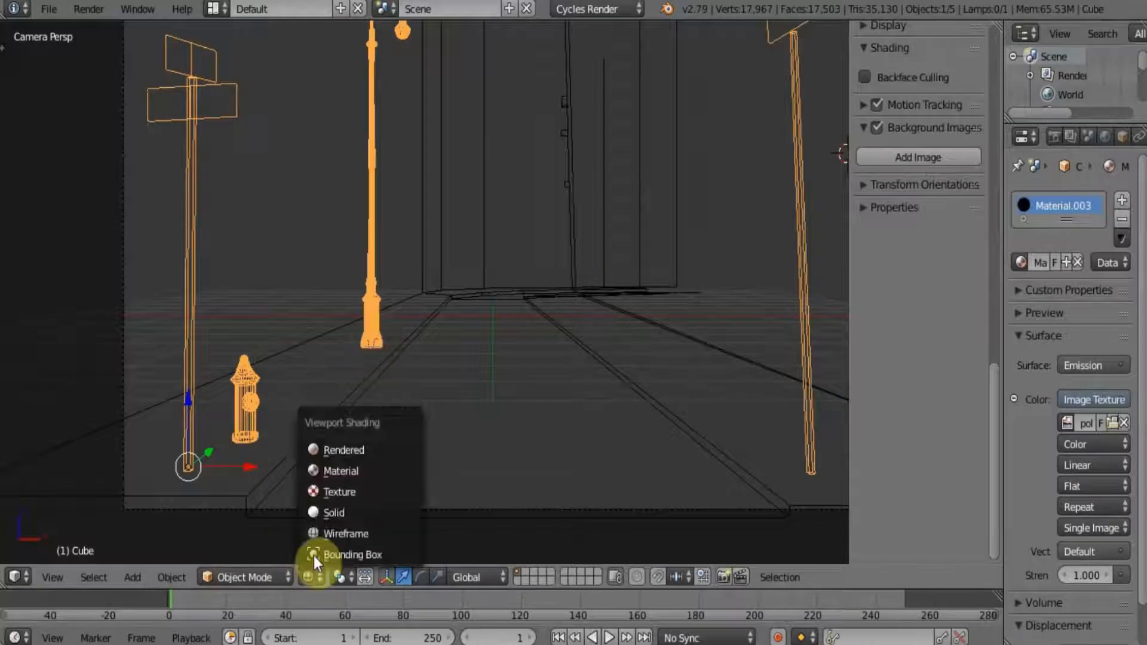
left_click(326, 512)
Step: Separate the street lamp's linked geometry into its own object and select it in Object Mode
right_click(374, 333)
right_click(374, 333)
key("Tab")
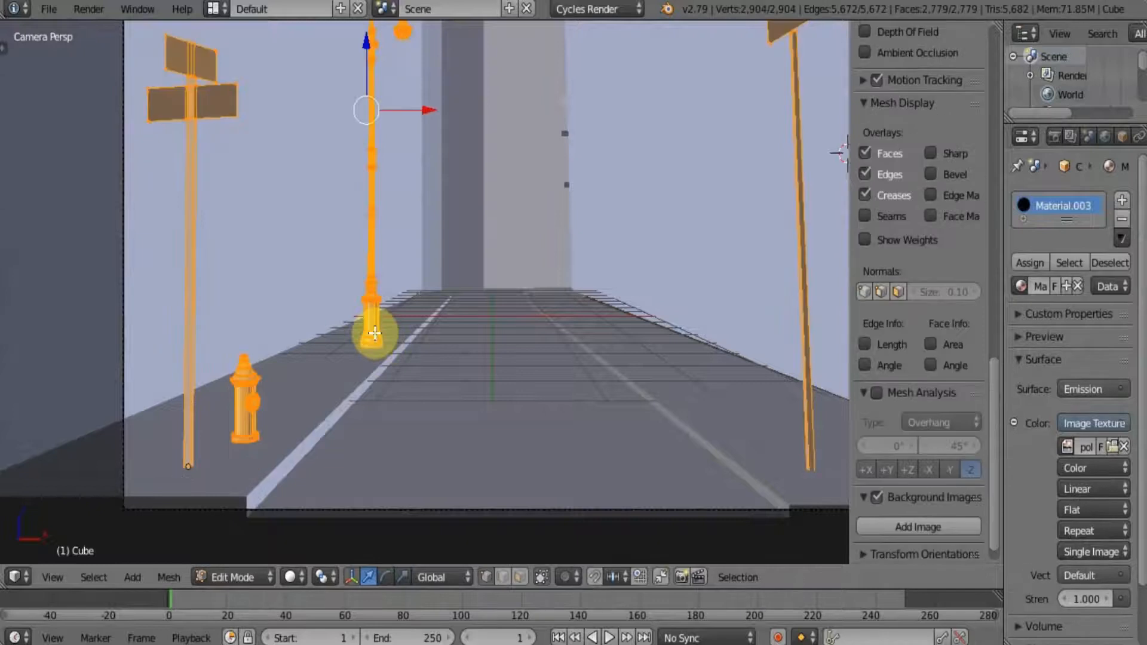
key("a")
key("l")
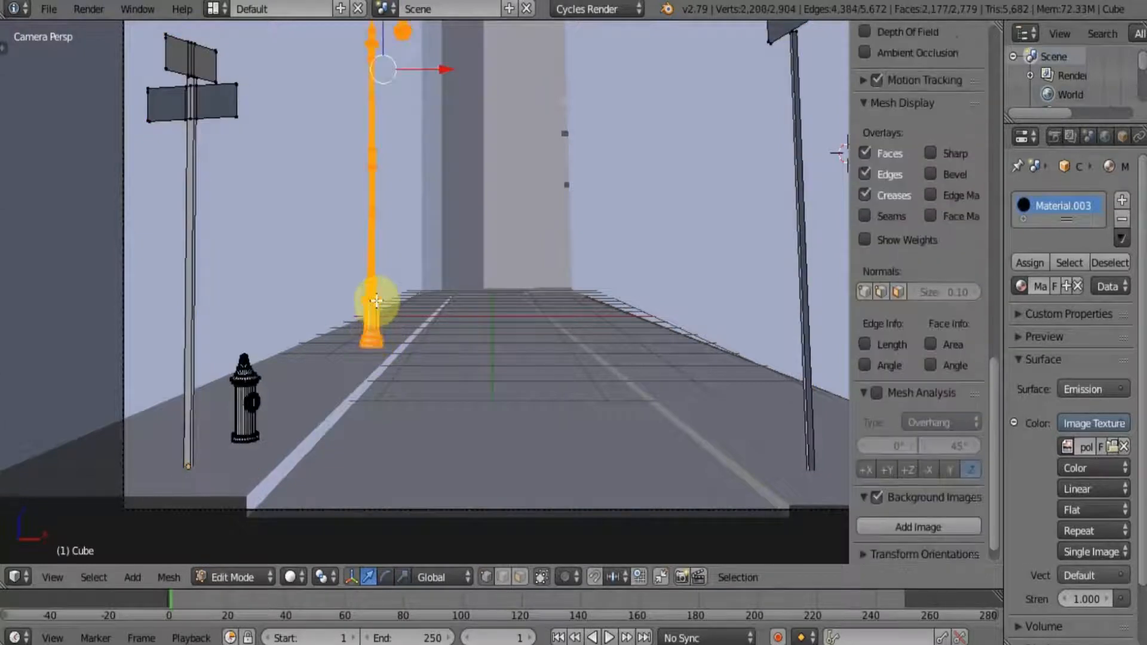
key("p")
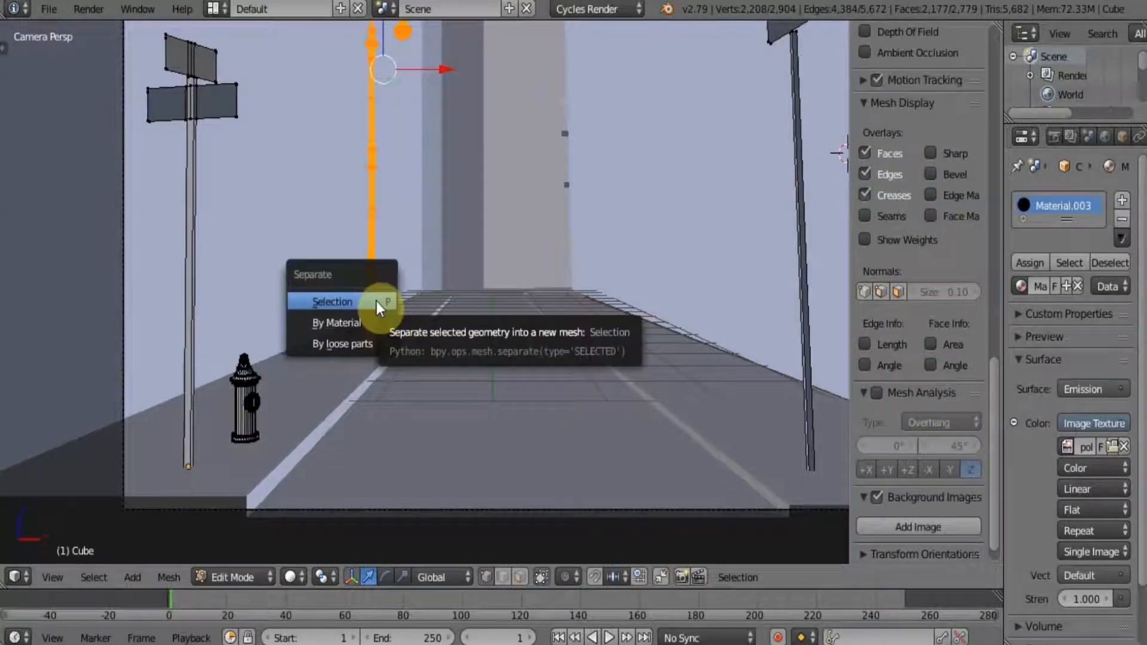
left_click(382, 300)
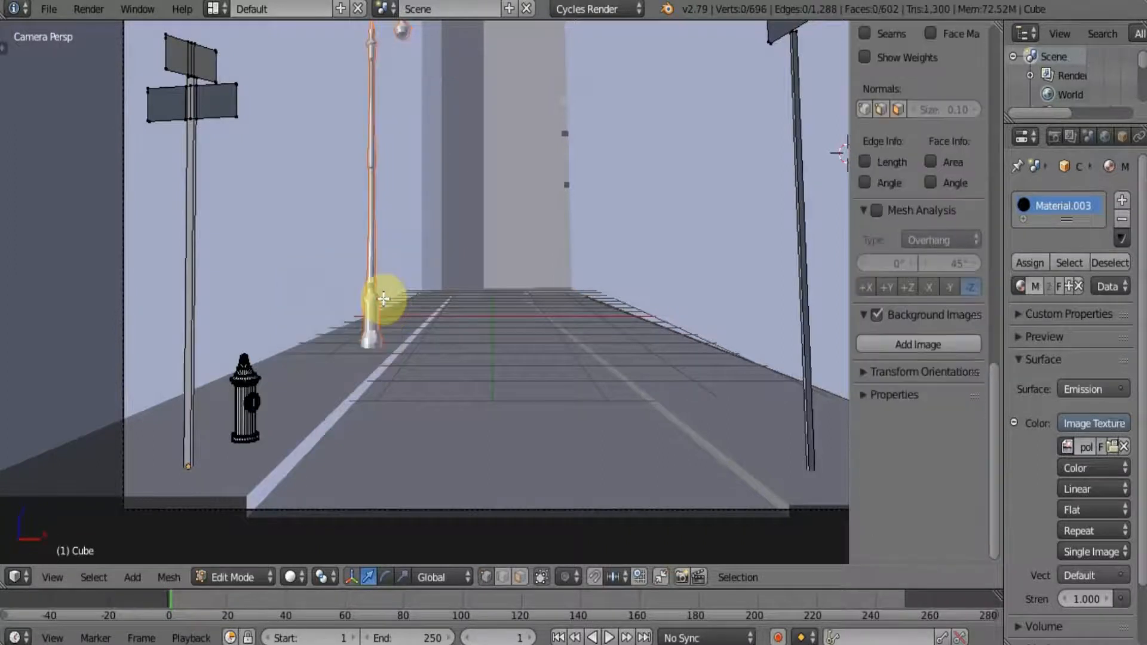
key("Tab")
right_click(383, 299)
scroll(472, 190, "down", 2)
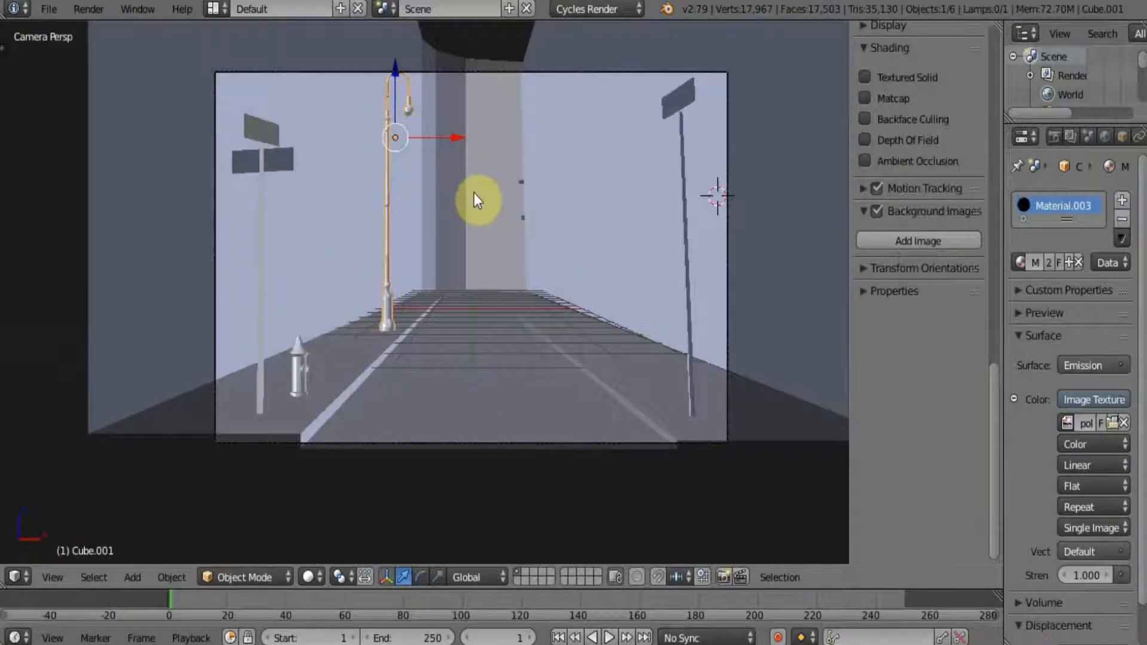
Step: Duplicate the street lamp and place the copy on the opposite sidewalk, with its head facing the road
key("shift+d")
right_click(475, 193)
left_click_drag(427, 139, 635, 146)
right_click(390, 116)
Step: Select both street lamps and duplicate the pair in place
right_click(608, 313, "shift")
key("shift+d")
right_click(608, 314)
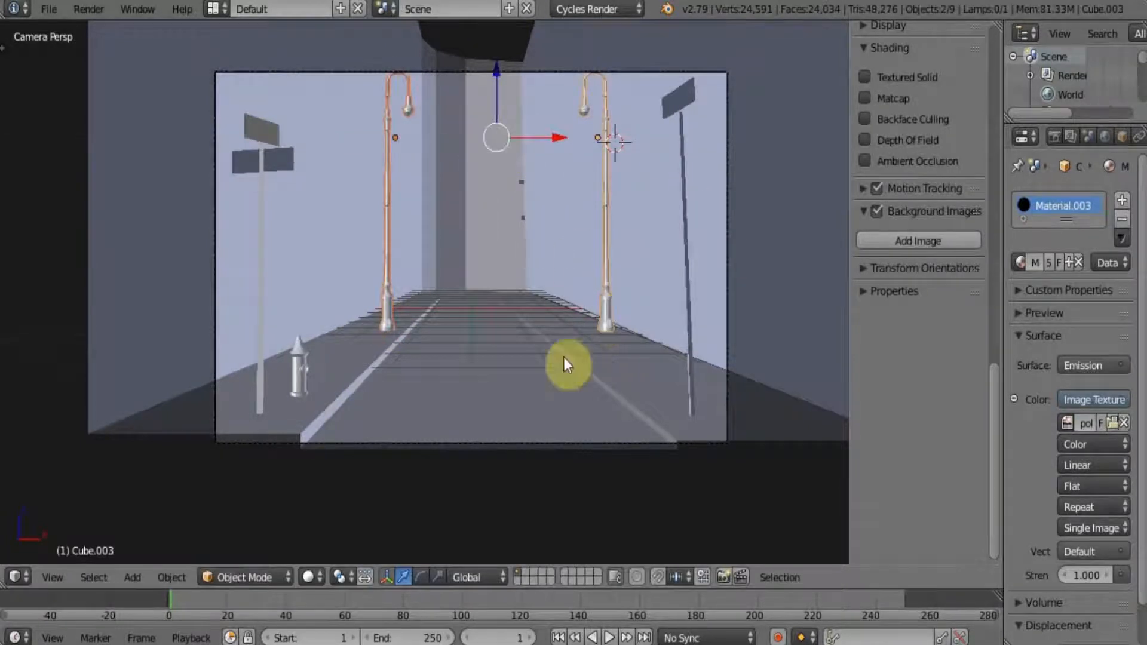
Step: Hide the viewport's properties region and split the 3D view in two, setting the new one to Top view
left_click_drag(849, 342, 991, 335)
left_click_drag(999, 26, 626, 325)
left_click(625, 326)
key("KP_1")
key("KP_7")
Step: Show the new view as wireframe and move the duplicated lamp pair along Y toward the far end of the street
key("t")
scroll(744, 230, "down", 5)
key("z")
left_click_drag(815, 287, 816, 73)
Step: Examine the placement of the four street lamps from the right side and from above at an angle
key("t")
left_click(701, 185)
key("t")
scroll(751, 190, "up", 3)
middle_click_drag(750, 190, 830, 182, "shift")
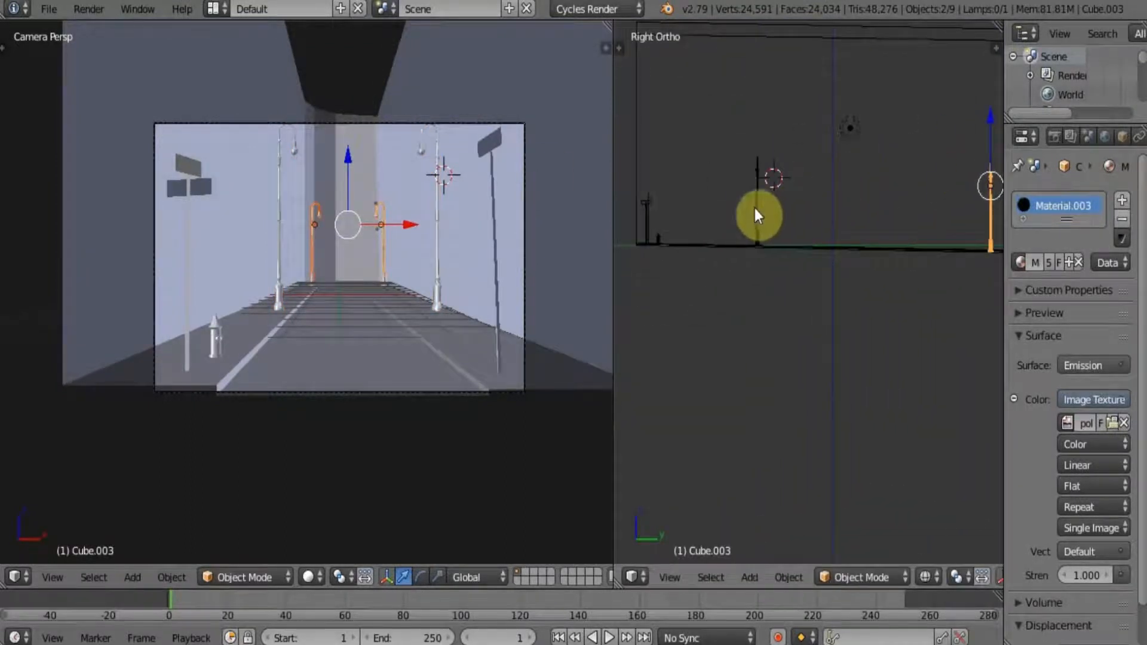
middle_click_drag(706, 223, 869, 316)
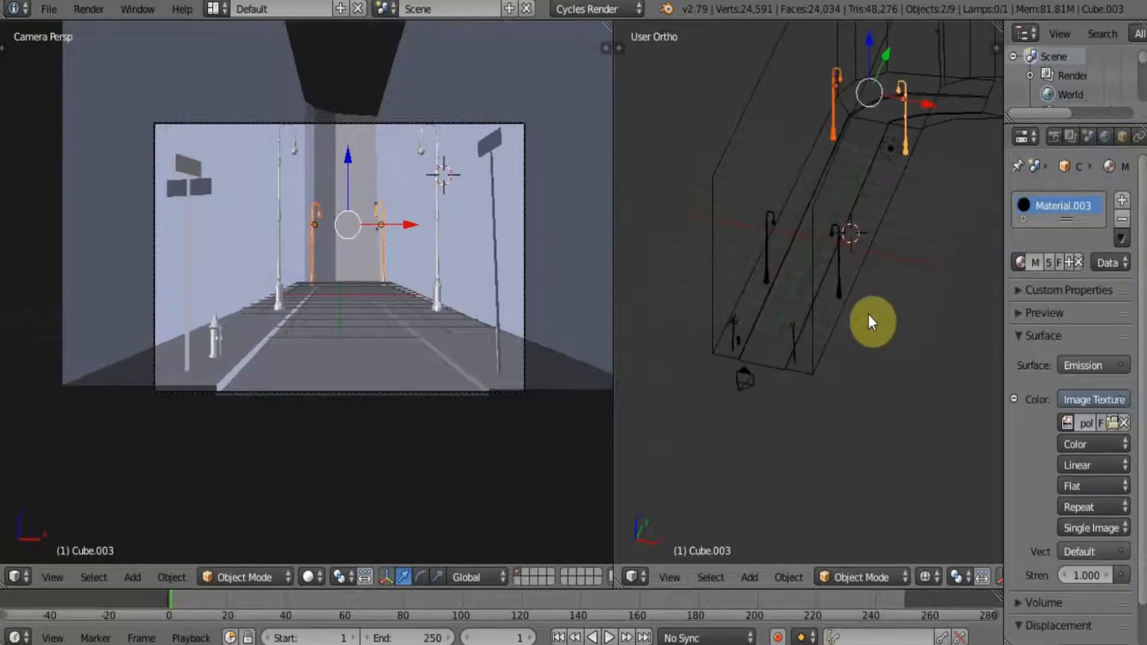
middle_click_drag(724, 288, 798, 302)
Step: Select the street mesh and snap the 3D cursor to its origin
right_click(805, 339)
key("shift+s")
left_click(806, 339)
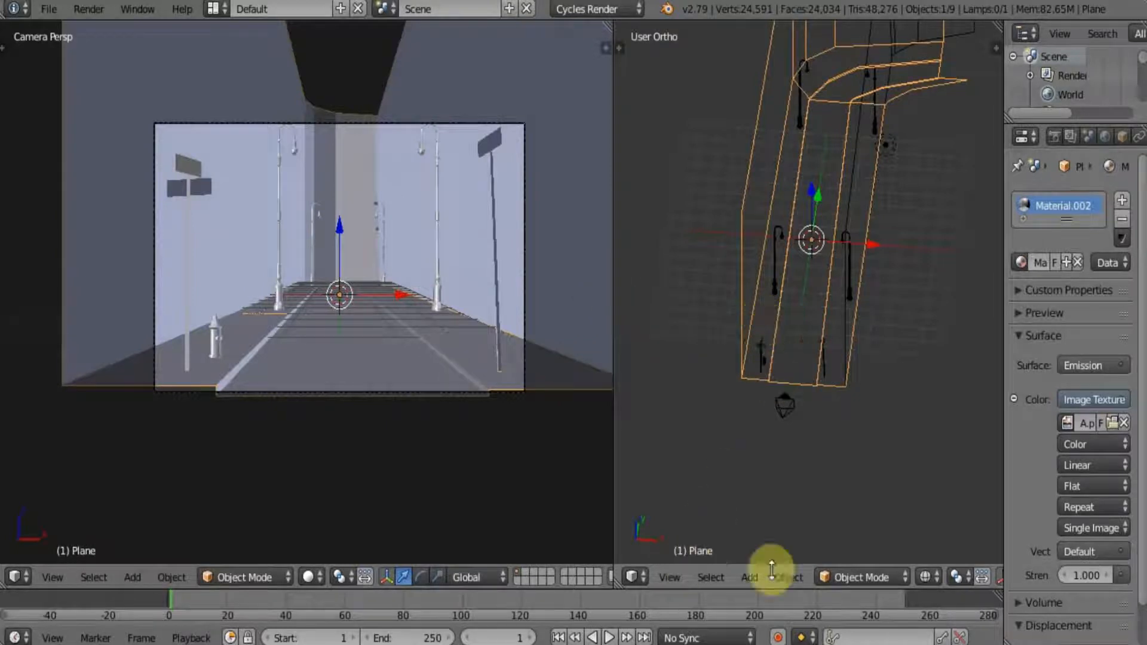
Step: Set the second viewport's shading to Solid and the camera viewport's shading to Material
left_click(927, 577)
left_click(932, 535)
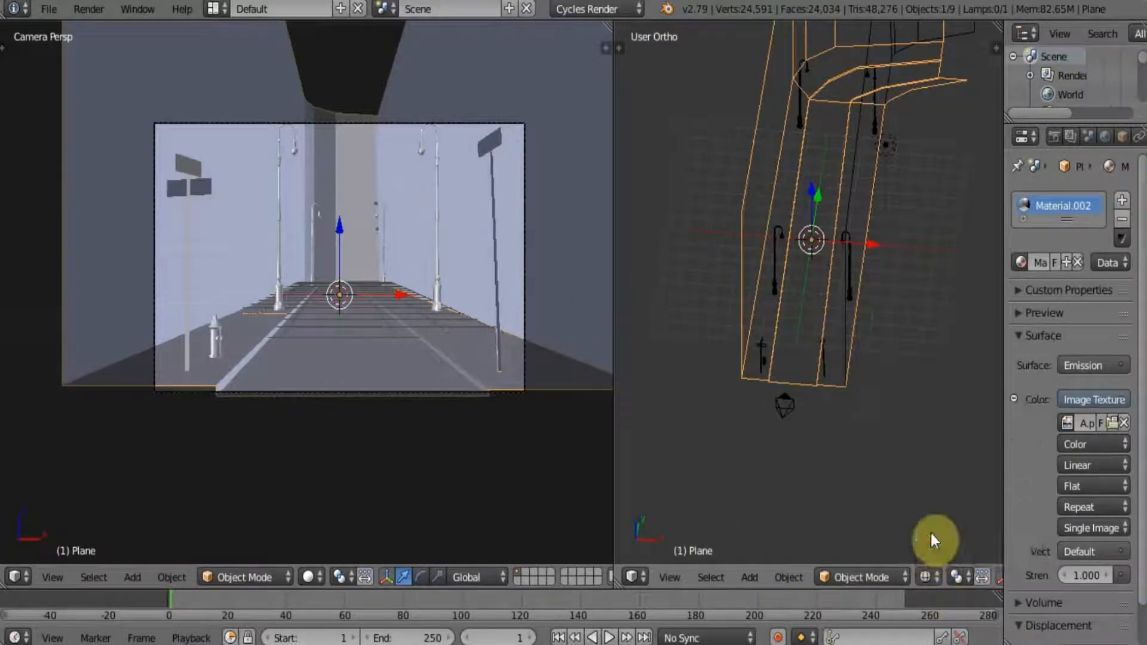
left_click(926, 568)
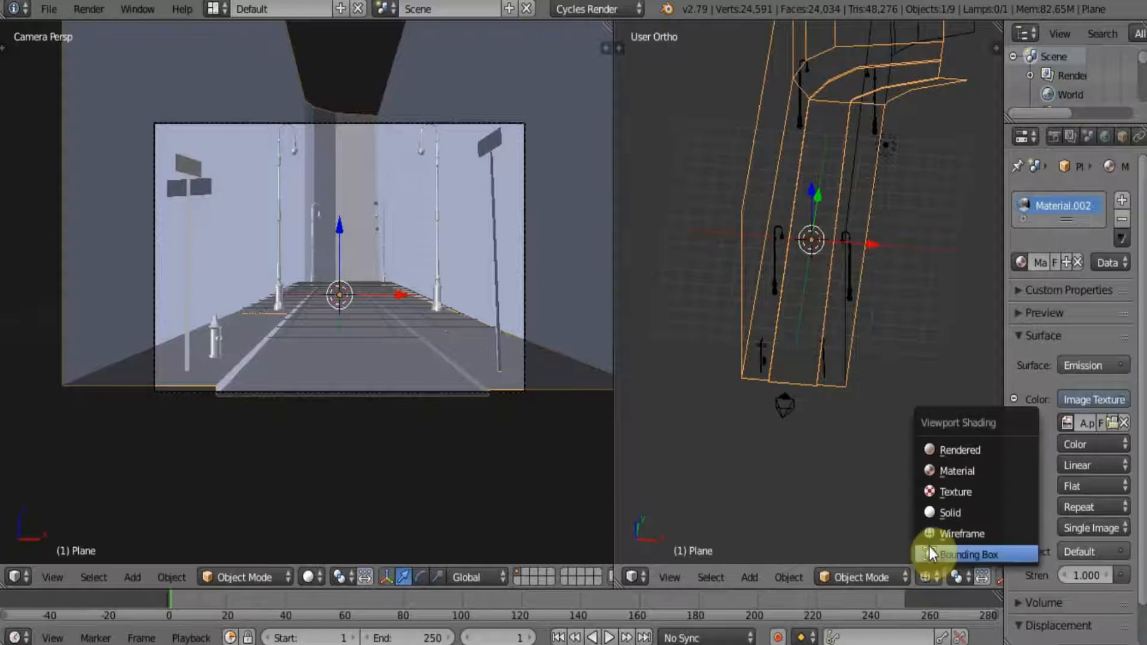
left_click(933, 516)
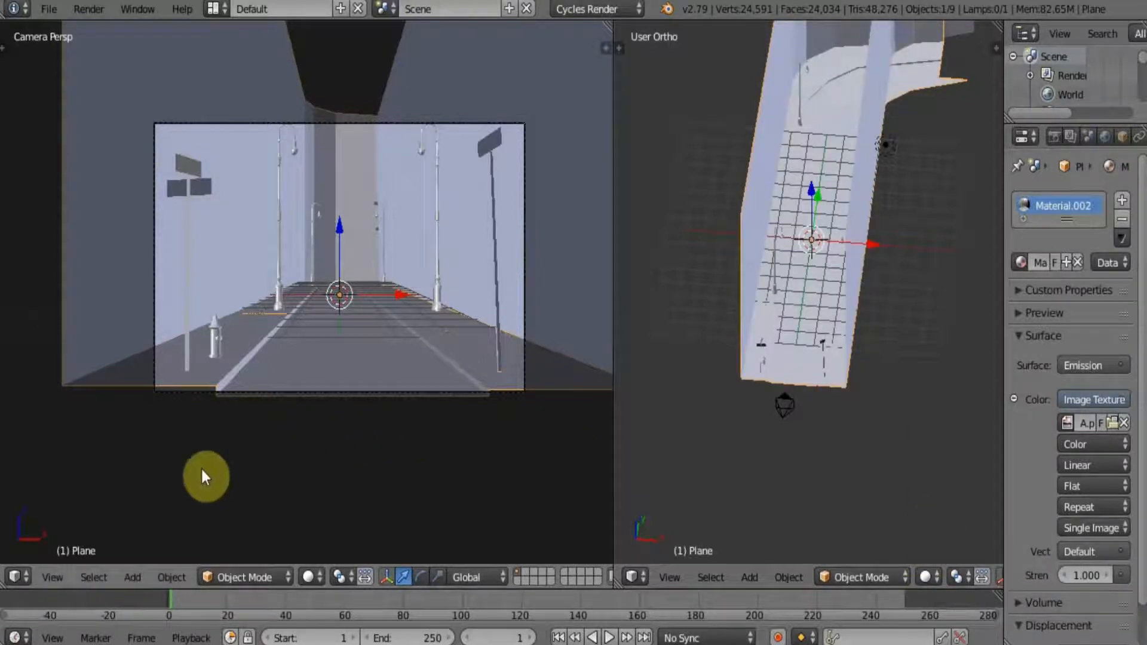
left_click(308, 577)
left_click(344, 475)
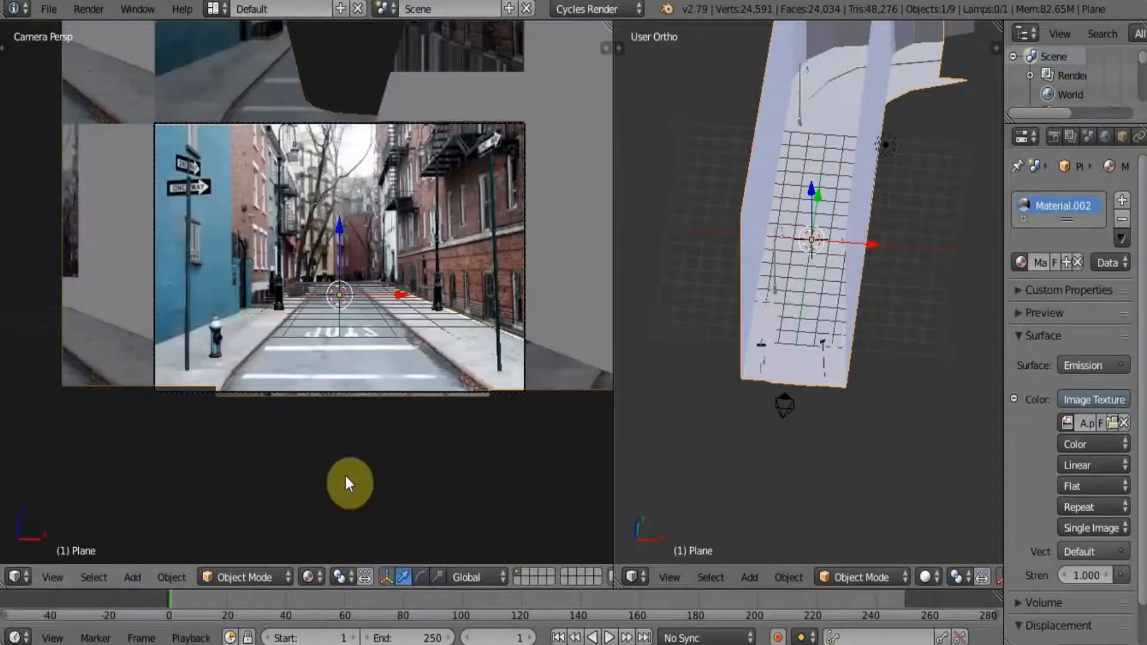
Step: Add a Bezier curve at the 3D cursor and rotate it 90° about Z
middle_click_drag(422, 435, 381, 457)
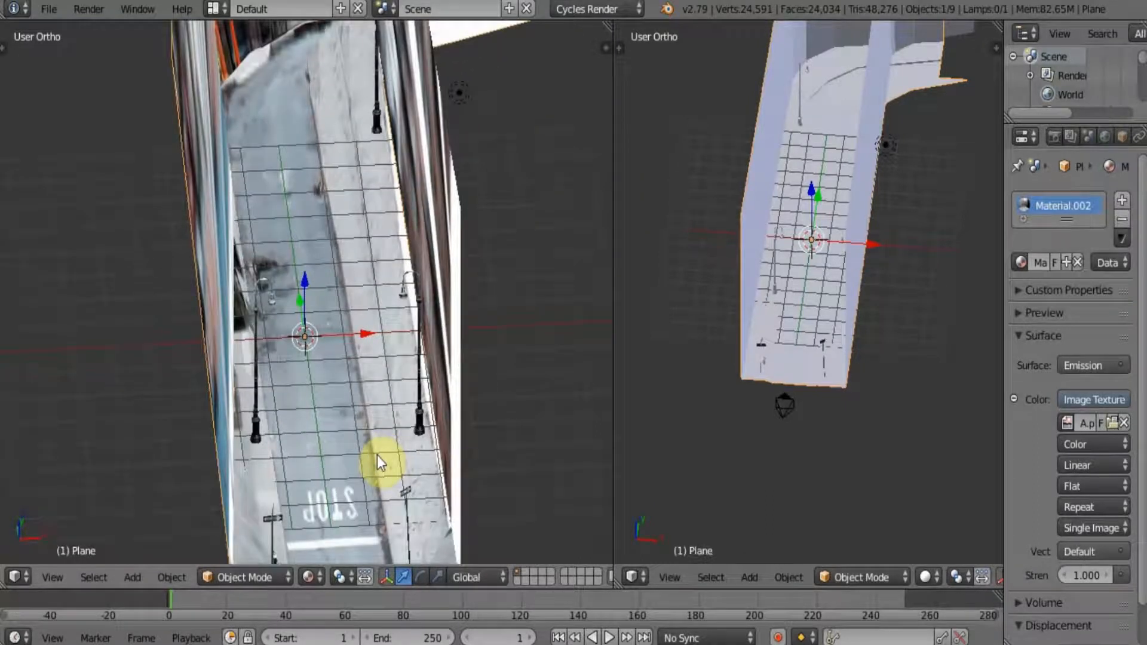
key("shift+a")
mouse_move(308, 366)
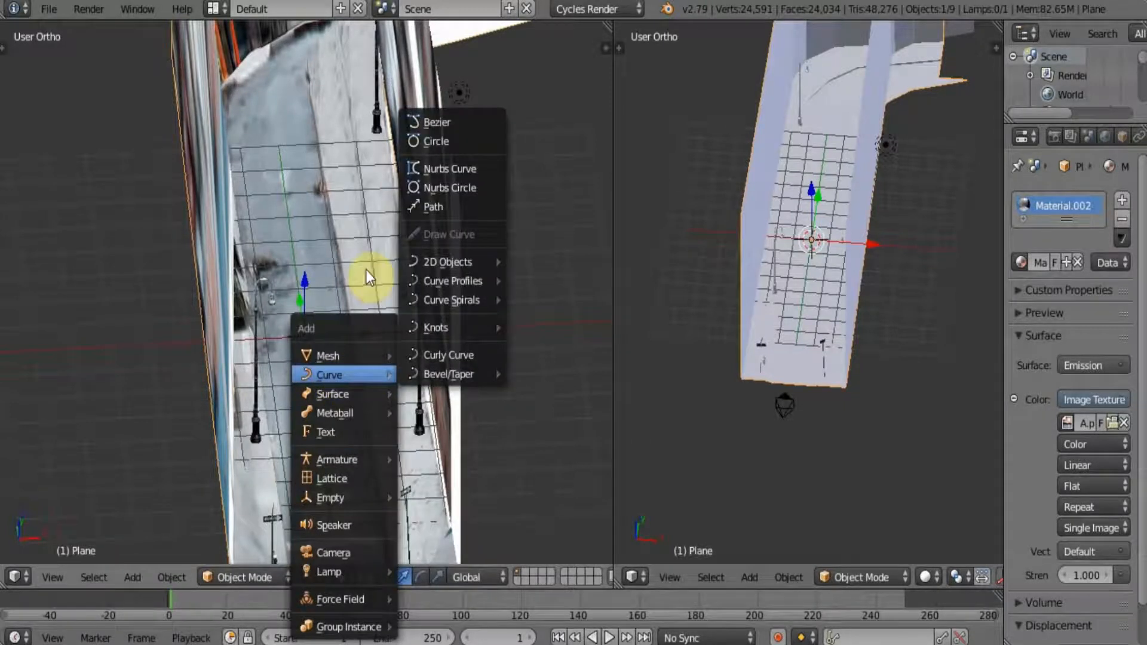
left_click(438, 121)
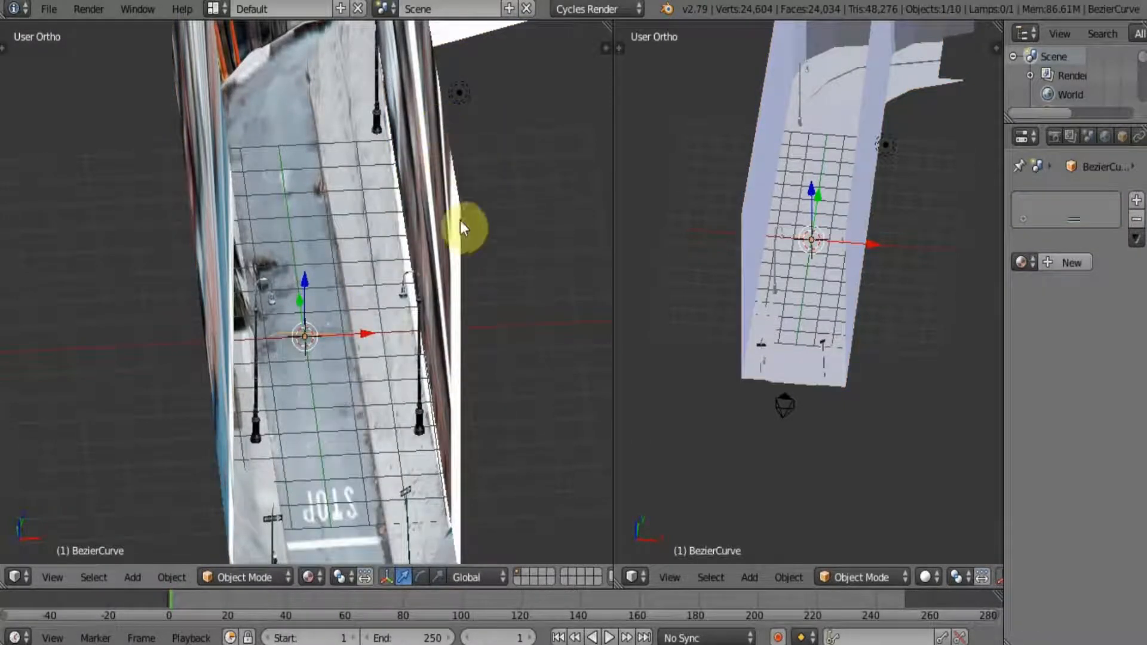
key("r")
type("z")
type("90")
key("Return")
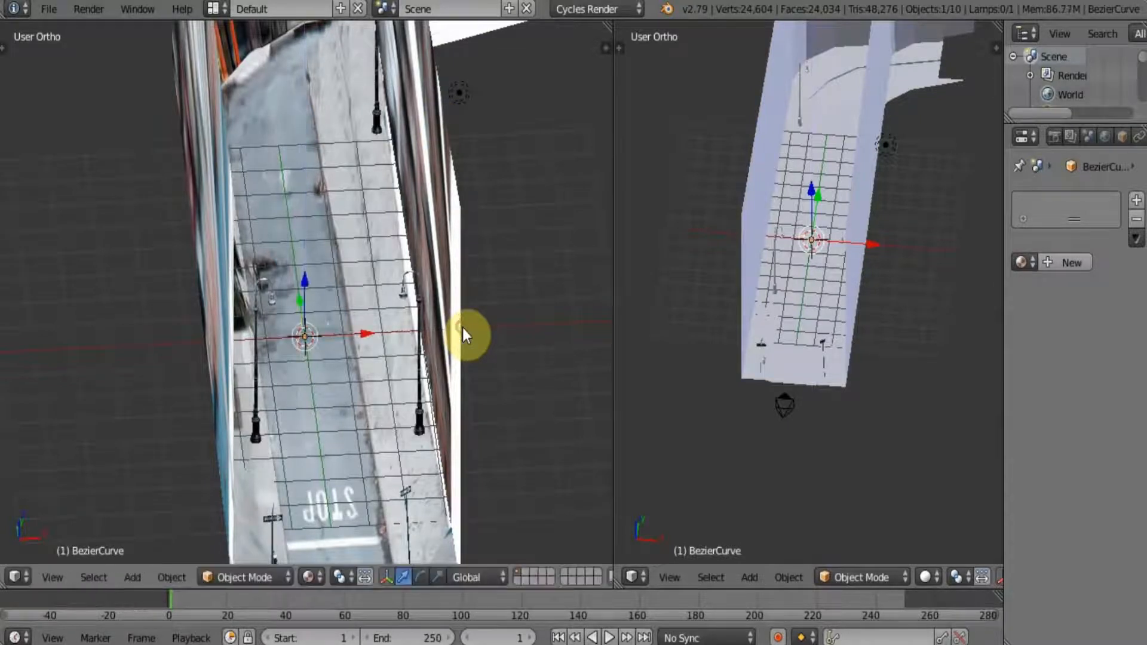
Step: Move the Bezier curve about -11.7 along Y to the front end of the street beside the camera
middle_click_drag(304, 278, 354, 148, "shift")
middle_click_drag(408, 227, 431, 196)
key("g")
key("y")
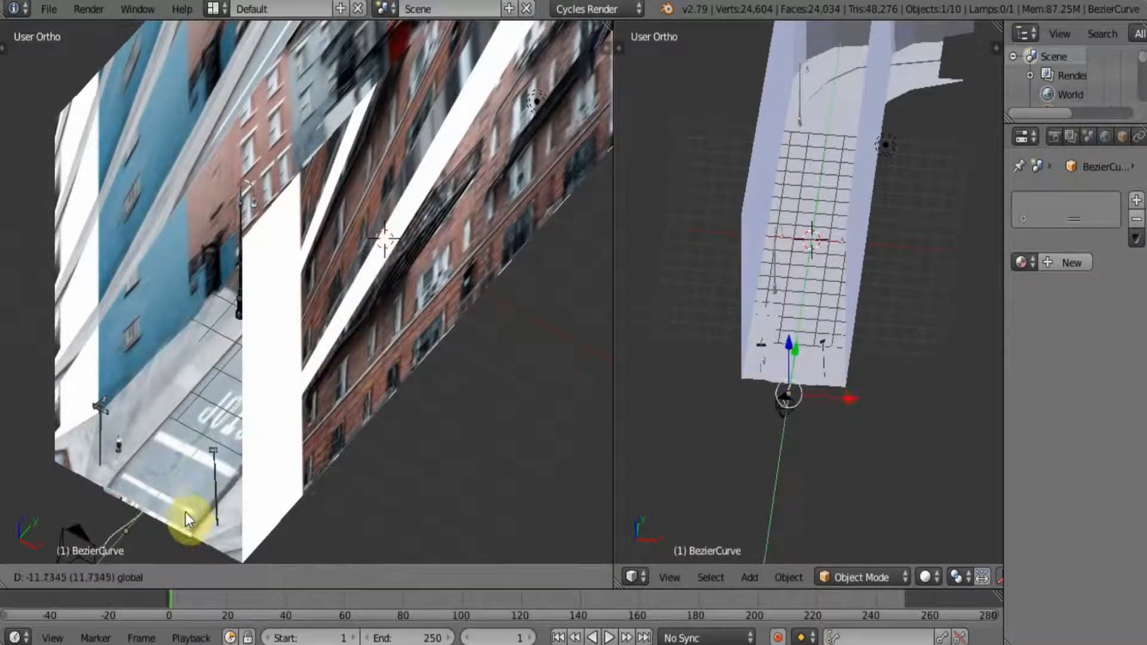
left_click(174, 525)
middle_click_drag(220, 457, 294, 351, "shift")
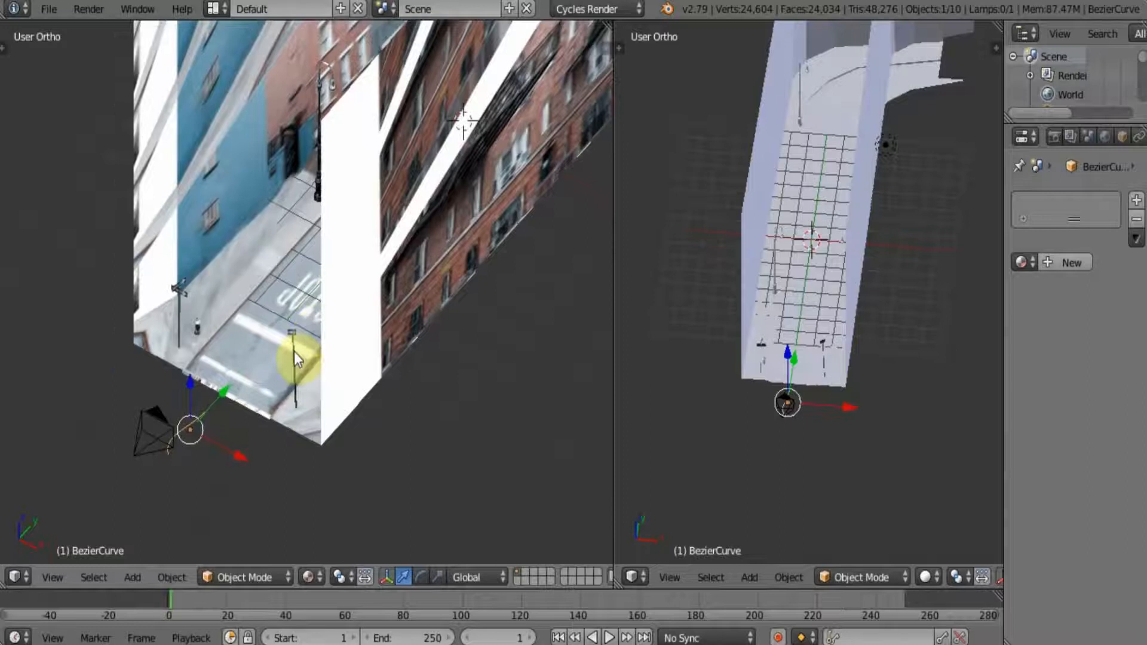
Step: Enter Edit Mode and straighten the Bezier curve along the street by scaling its points to 0 on X
key("Tab")
key("Tab")
key("Tab")
left_click_drag(221, 394, 245, 368)
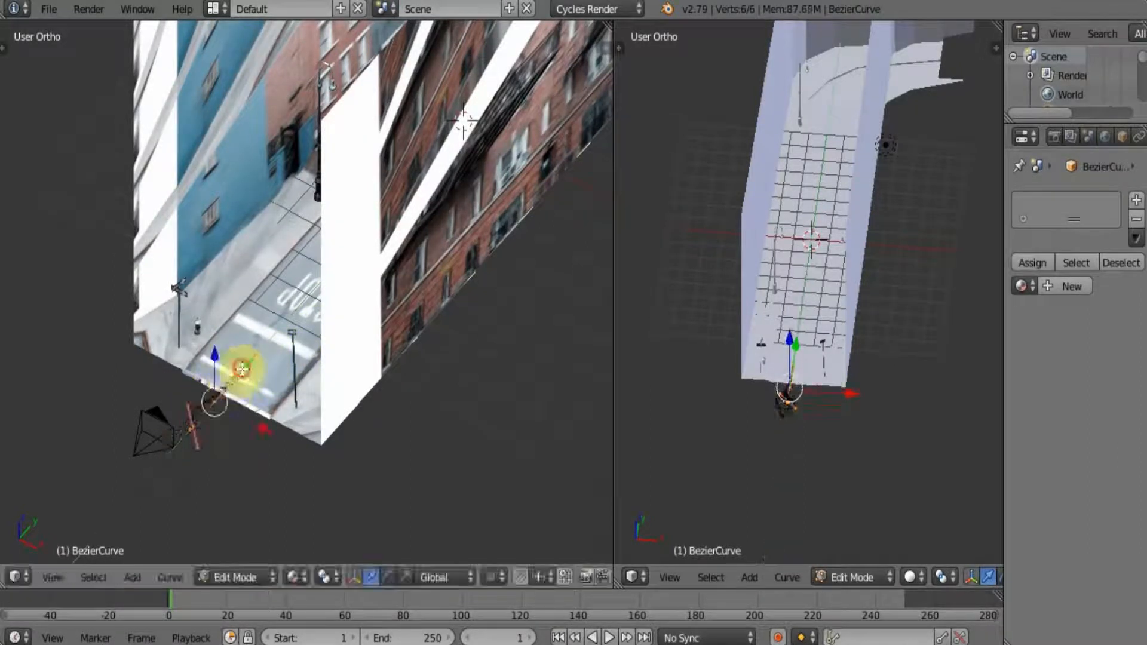
key("s")
key("x")
key("0")
left_click(324, 385)
mouse_move(244, 370)
left_mouse_down()
mouse_move(264, 350)
mouse_move(256, 376)
left_mouse_up()
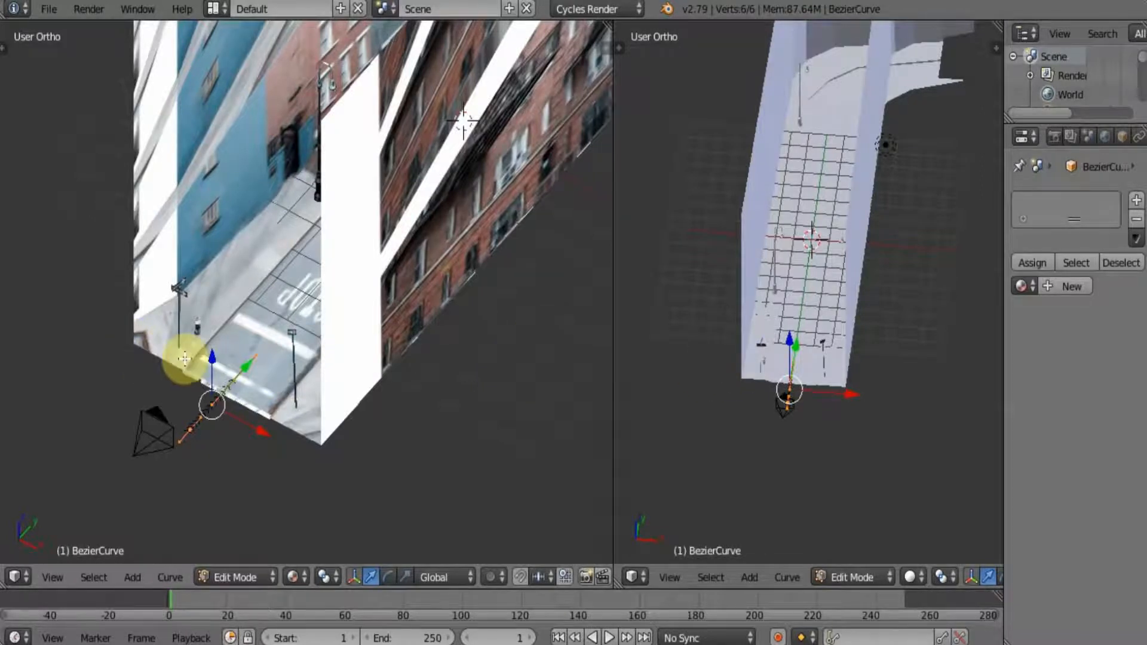
Step: In Top view, move the curve's front control point along Y down the length of the street
key("t")
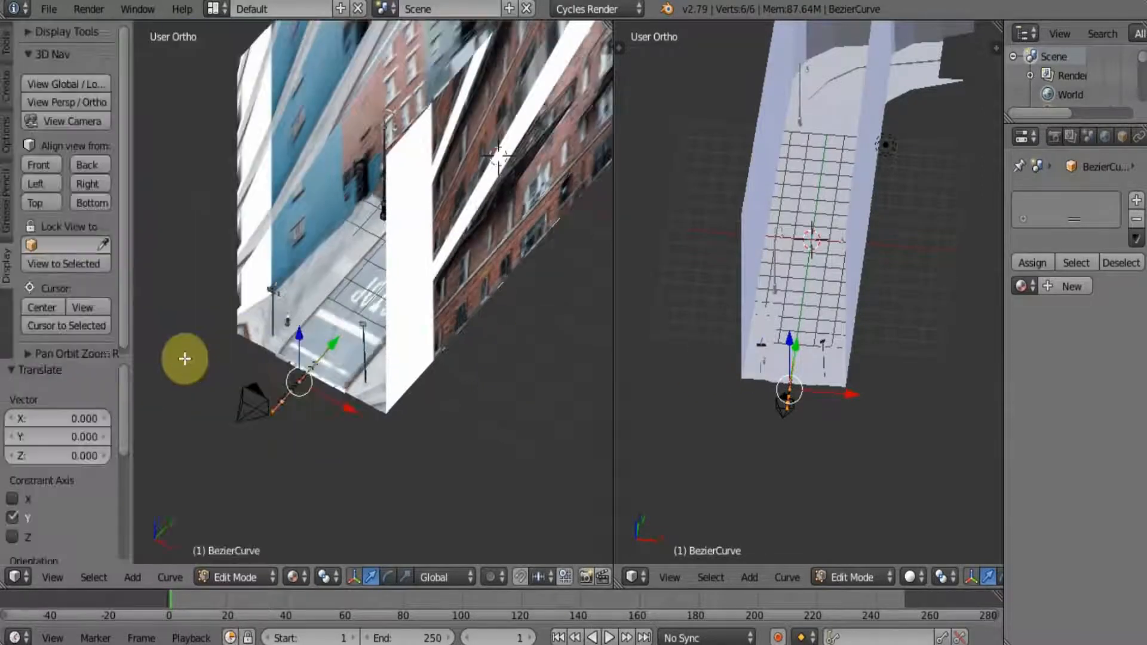
left_click(42, 203)
key("a")
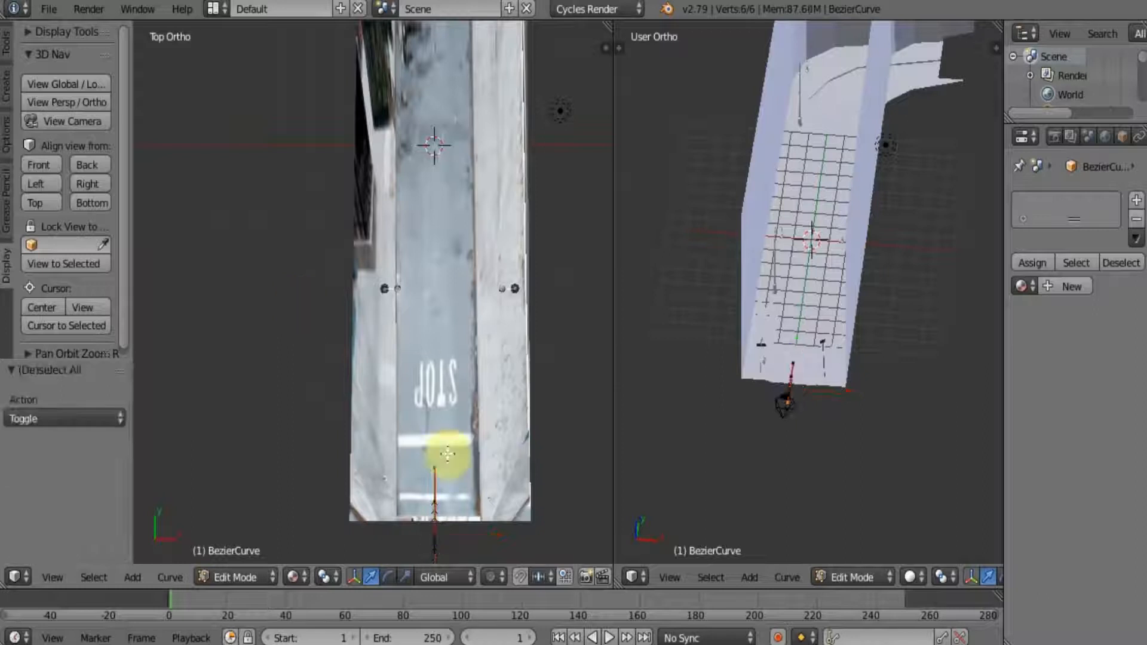
key("a")
right_click(433, 498)
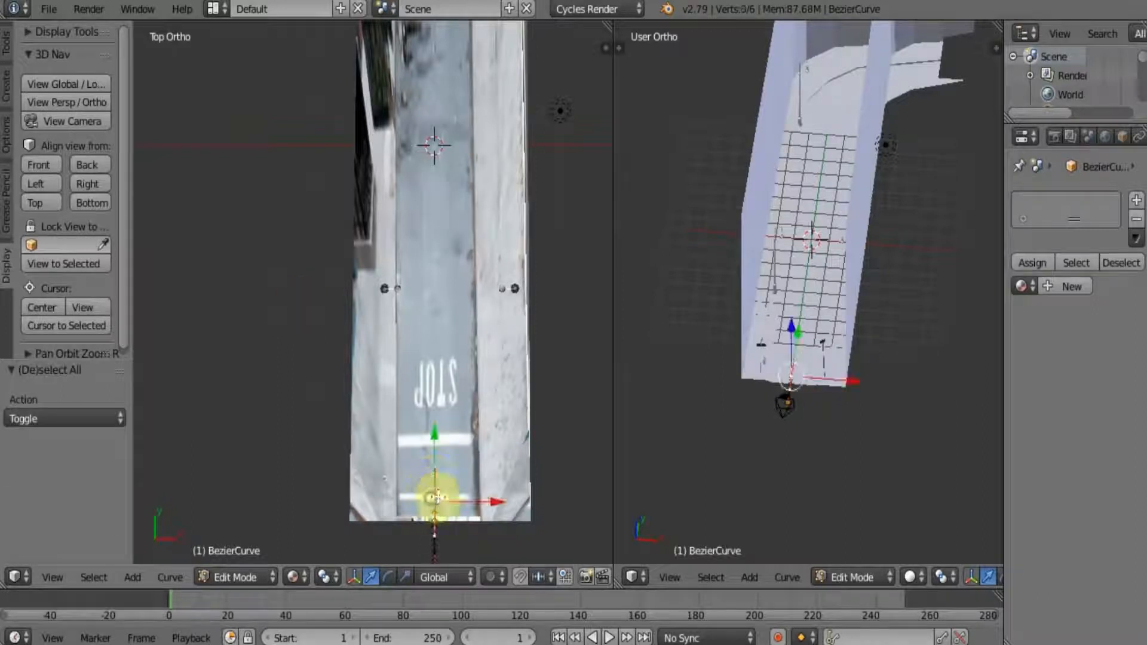
left_click_drag(436, 430, 504, 72)
middle_click_drag(504, 72, 453, 366, "shift")
left_click(385, 309)
left_click_drag(396, 305, 445, 51)
scroll(434, 195, "down", 6)
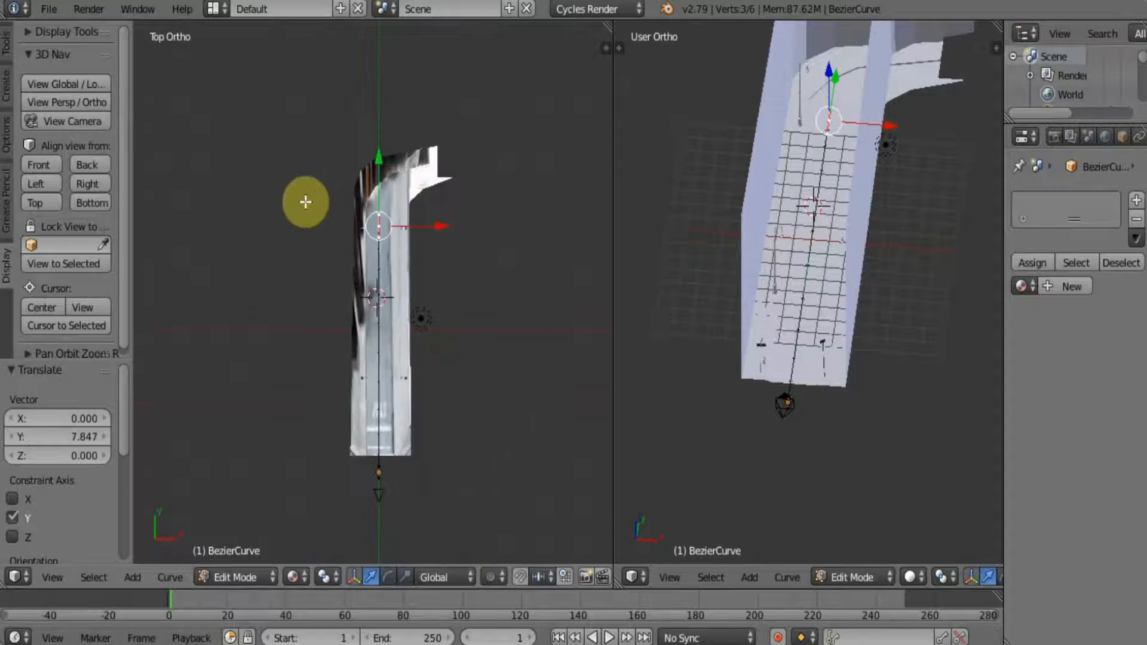
Step: Extend the curve's far control point along Y until it passes the back end of the street
key("t")
middle_click_drag(393, 220, 425, 280, "shift")
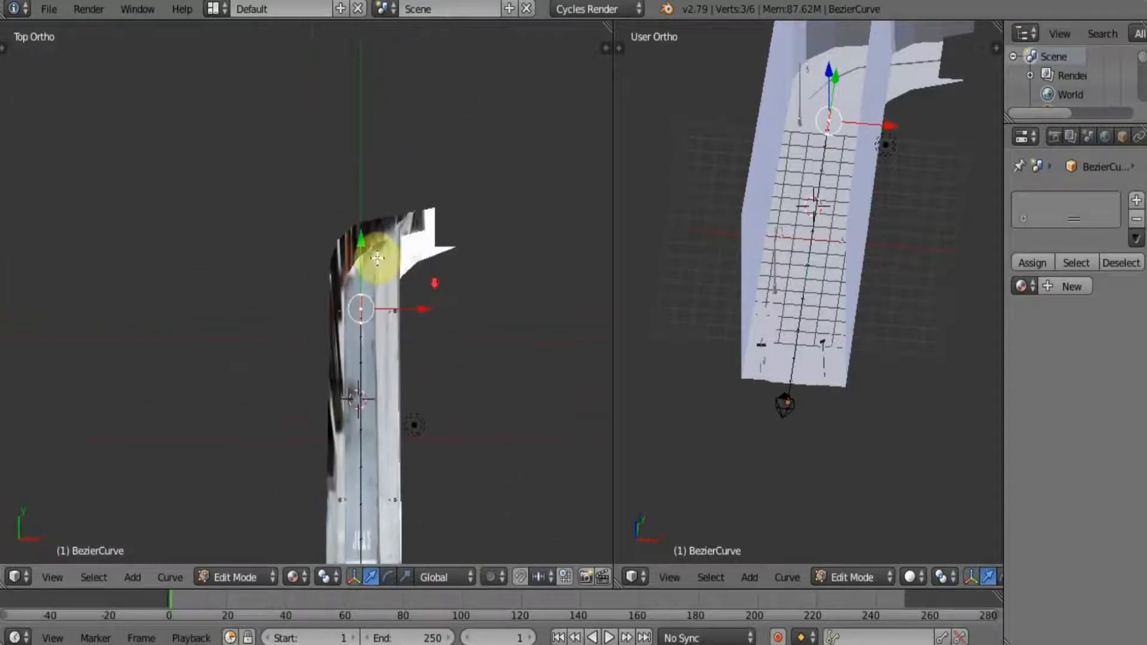
left_click_drag(358, 249, 361, 203)
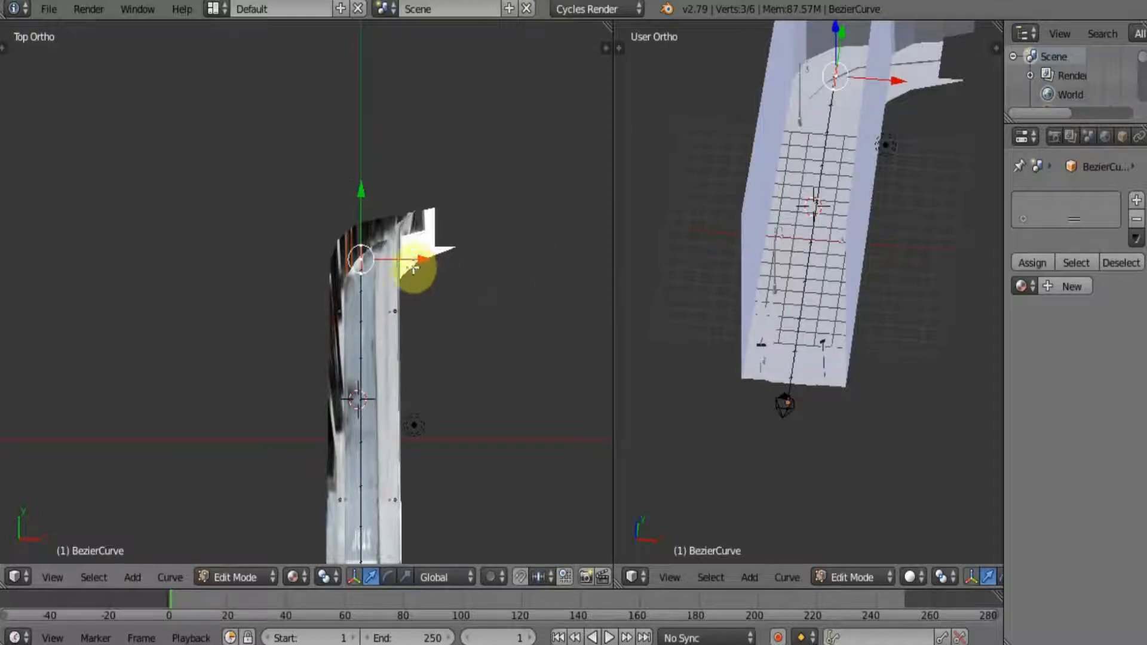
left_click_drag(366, 225, 371, 163)
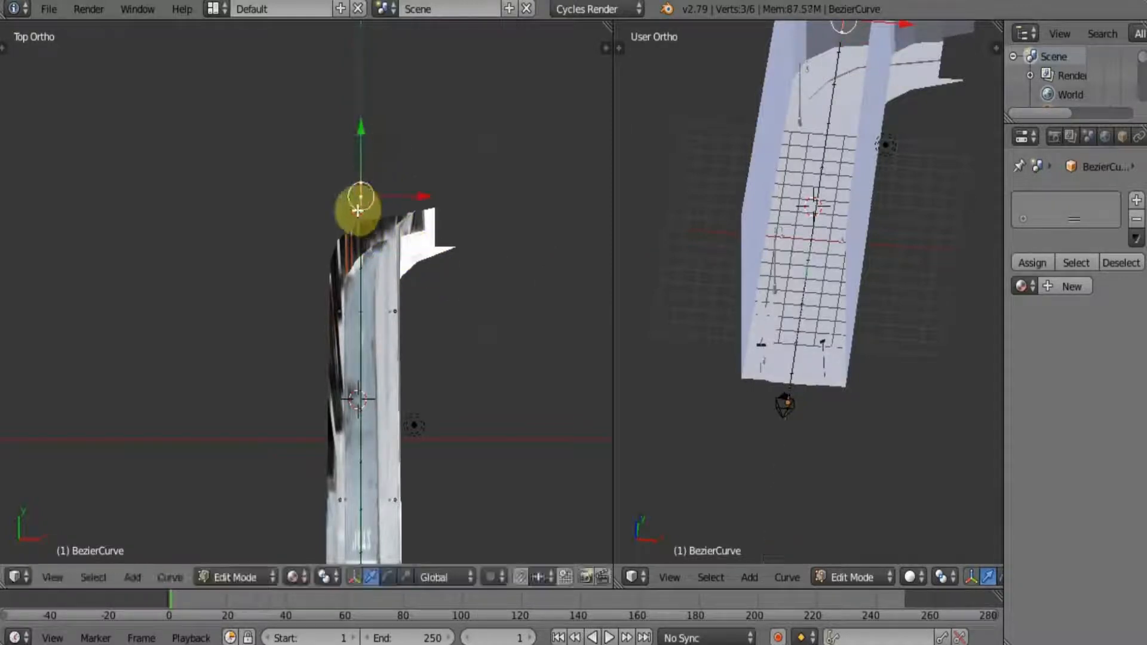
Step: Select the whole curve and subdivide it twice
key("a")
key("w")
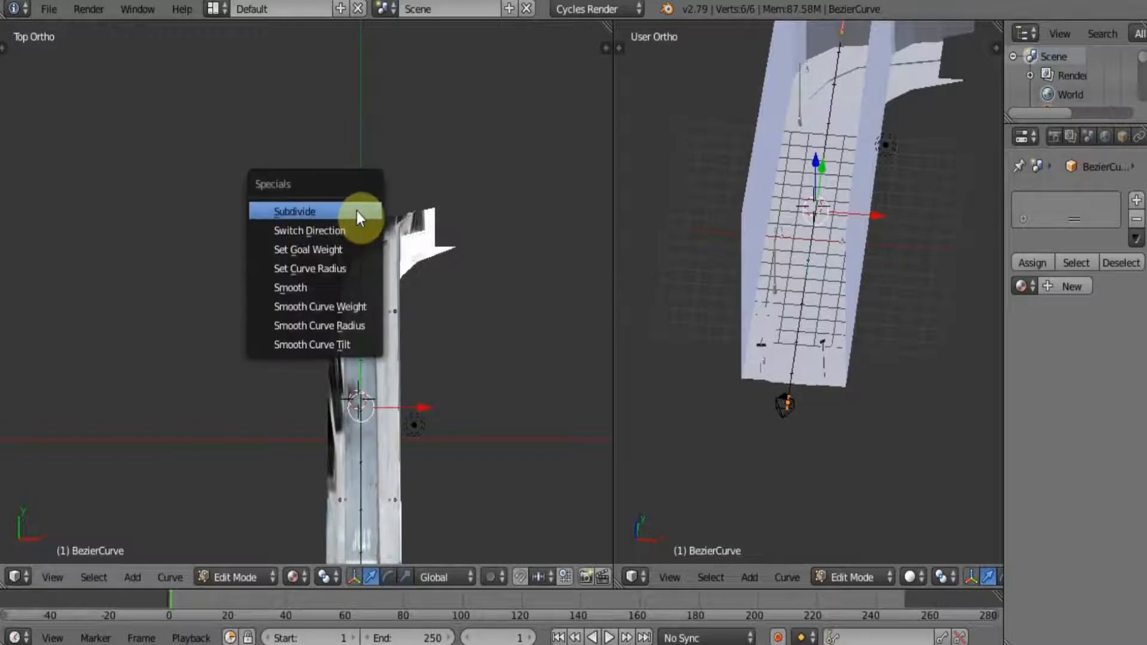
left_click(357, 210)
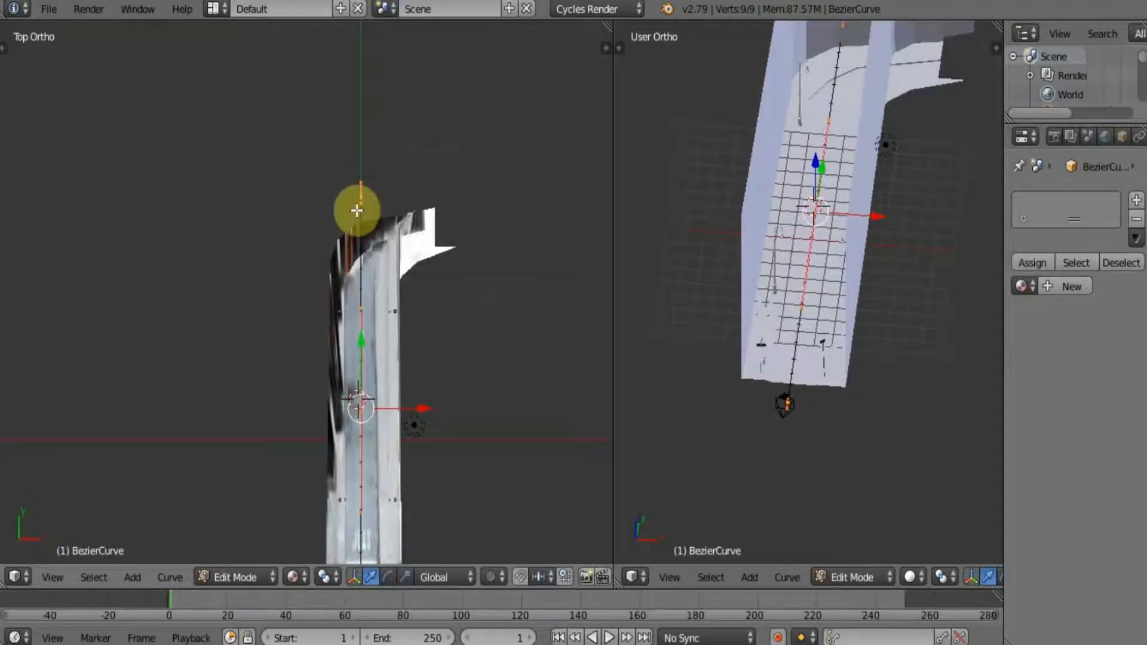
key("w")
left_click(357, 211)
right_click(367, 200)
key("g")
key("x")
left_click(423, 201)
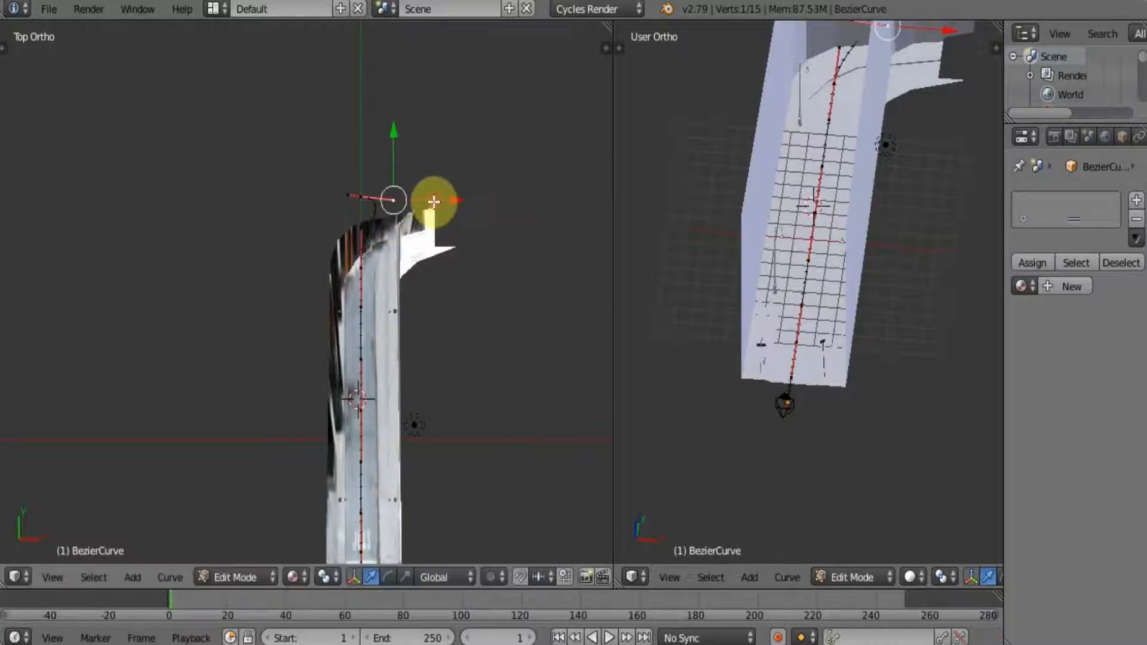
key("ctrl+z")
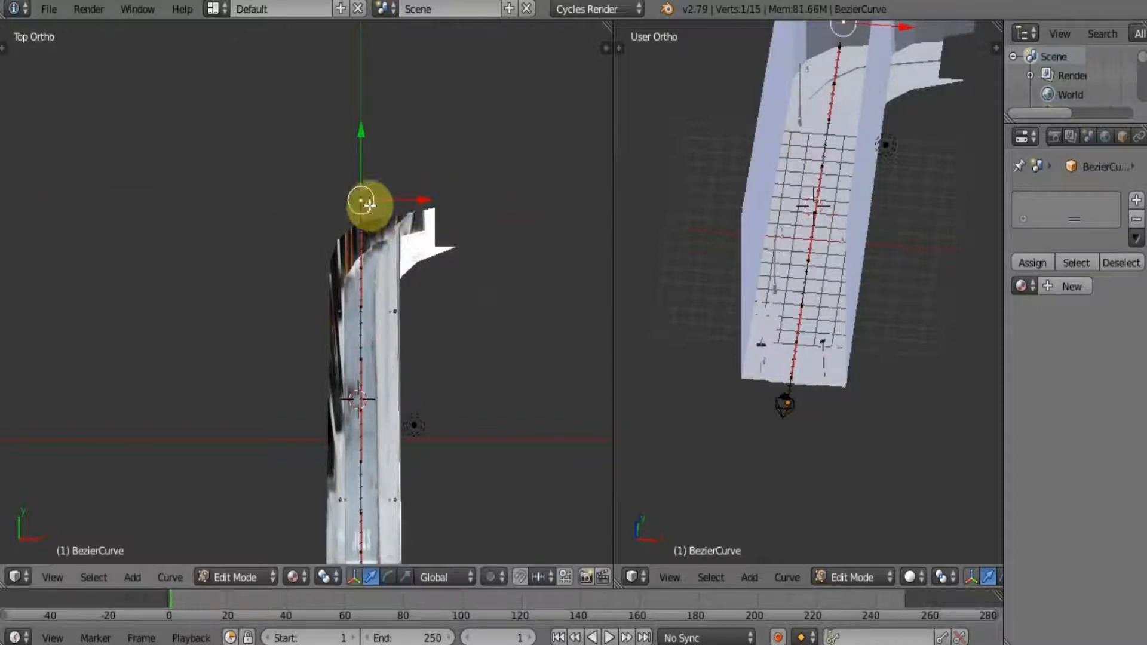
Step: Box-select the curve's far end point, move it along X into the street's bend and rotate it about Z
key("b")
left_click_drag(328, 164, 391, 215)
key("g")
key("x")
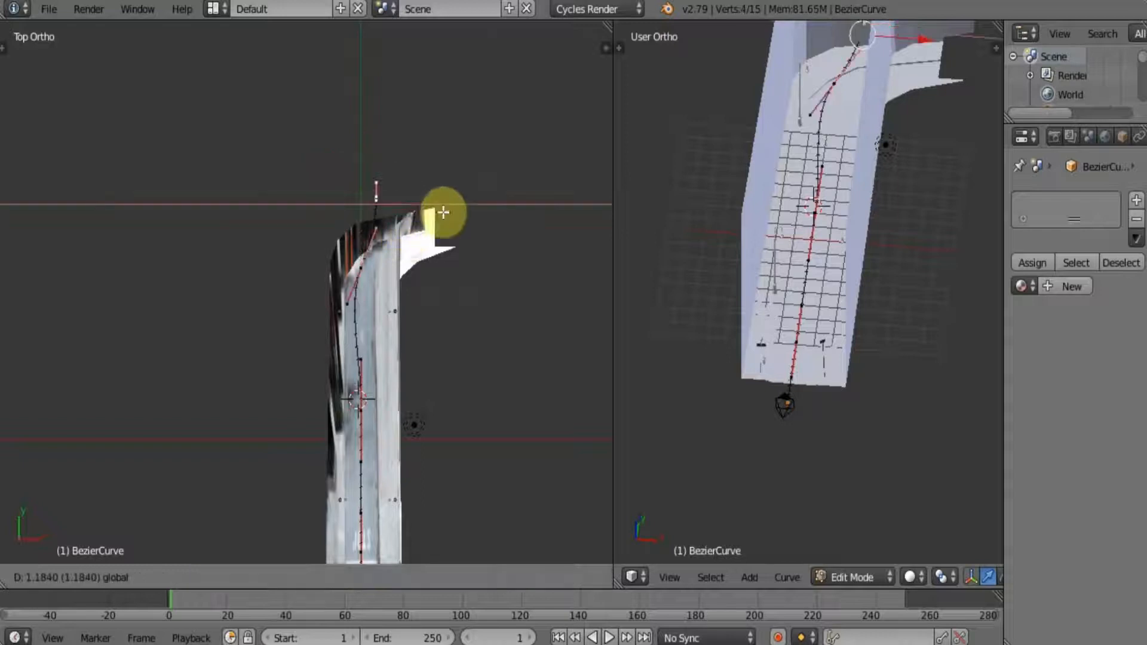
left_click(489, 213)
key("r")
key("z")
left_click(478, 220)
Step: Rotate the control point before the bend and scale the end point's handles to smooth the curve's turn
right_click(360, 268)
key("r")
left_click(502, 207)
right_click(461, 230)
key("s")
left_click(73, 225)
Step: Set the two viewports to camera and right views and flatten the whole curve by scaling it to 0 on Z
scroll(479, 332, "down", 8)
middle_click_drag(430, 359, 365, 206, "shift")
key("t")
left_click(75, 122)
key("t")
left_click(705, 184)
key("t")
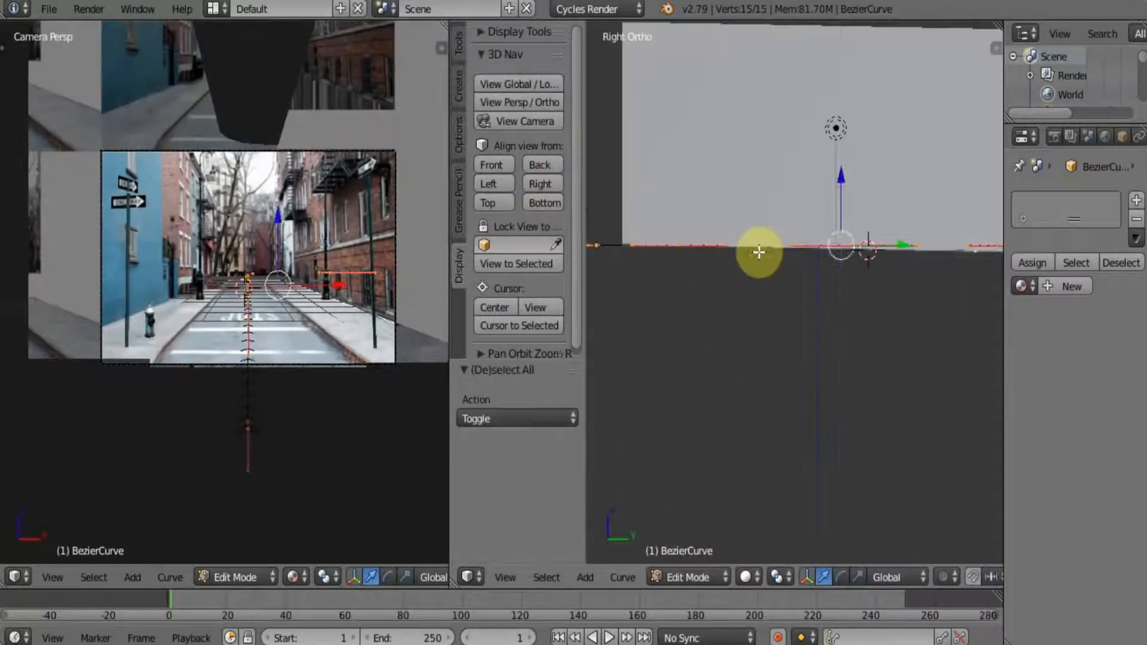
key("s")
key("z")
key("0")
key("Return")
Step: Lower the curve's control points slightly along Z, one by about 0.096, and rotate that point about X to follow the street
left_click_drag(766, 192, 920, 230)
left_click_drag(850, 144, 850, 148)
right_click(663, 211)
left_click_drag(663, 147, 663, 149)
key("r")
key("x")
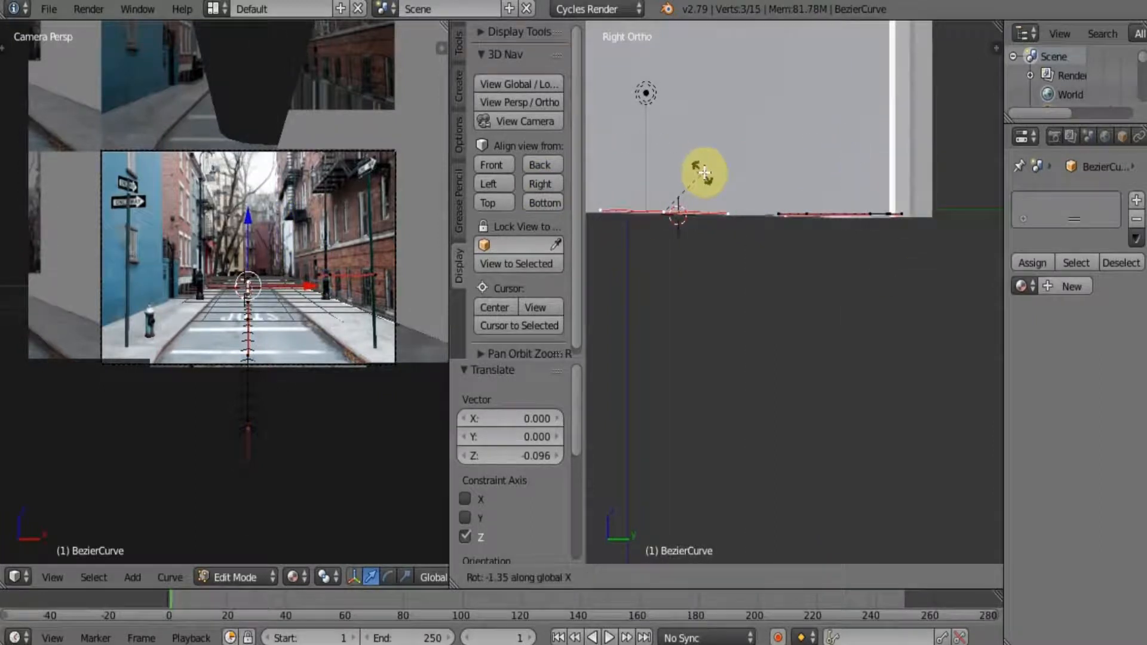
Step: Rotate the selected curve point about -0.6° around global X and switch the direction of the entire curve
left_click(704, 171)
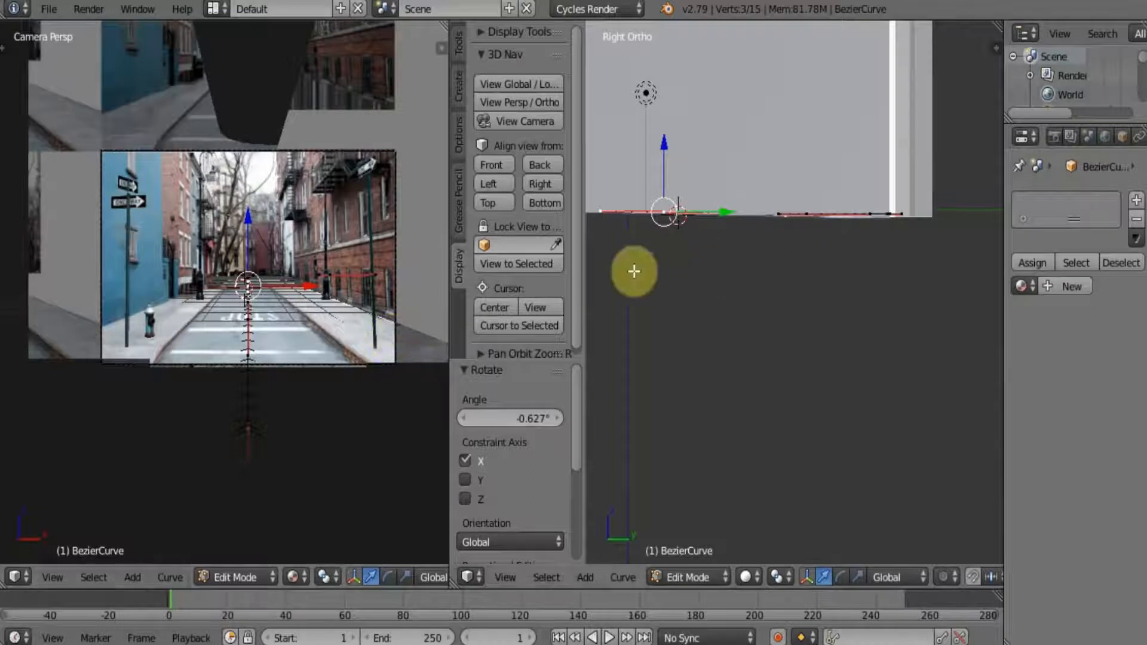
key("a")
key("a")
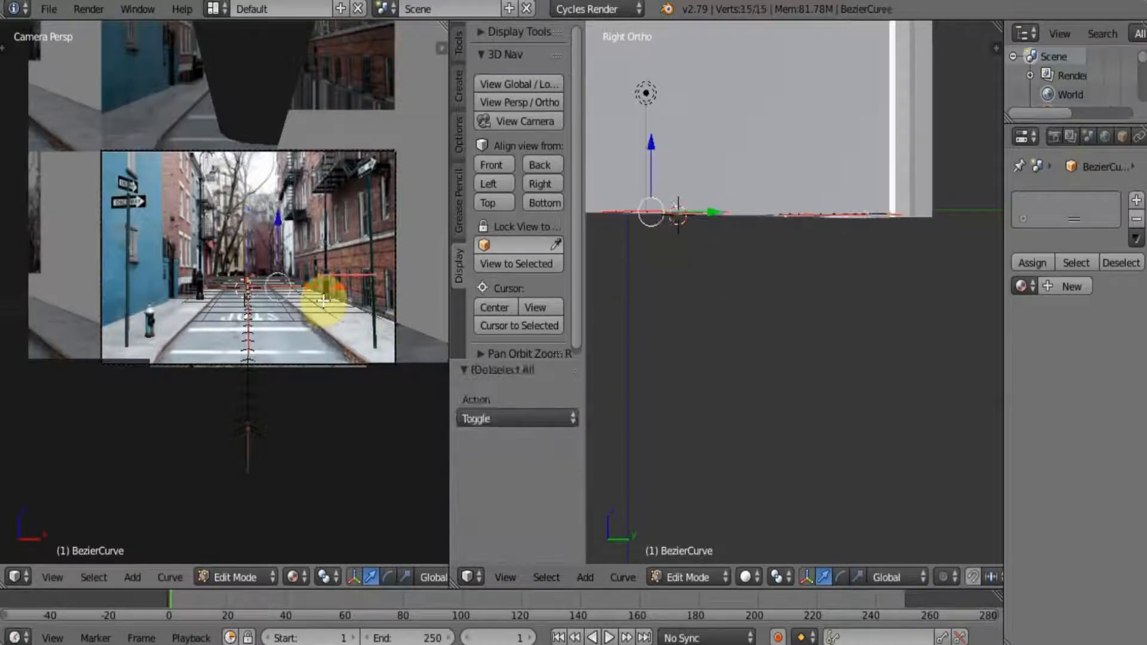
middle_click_drag(775, 248, 840, 372)
key("w")
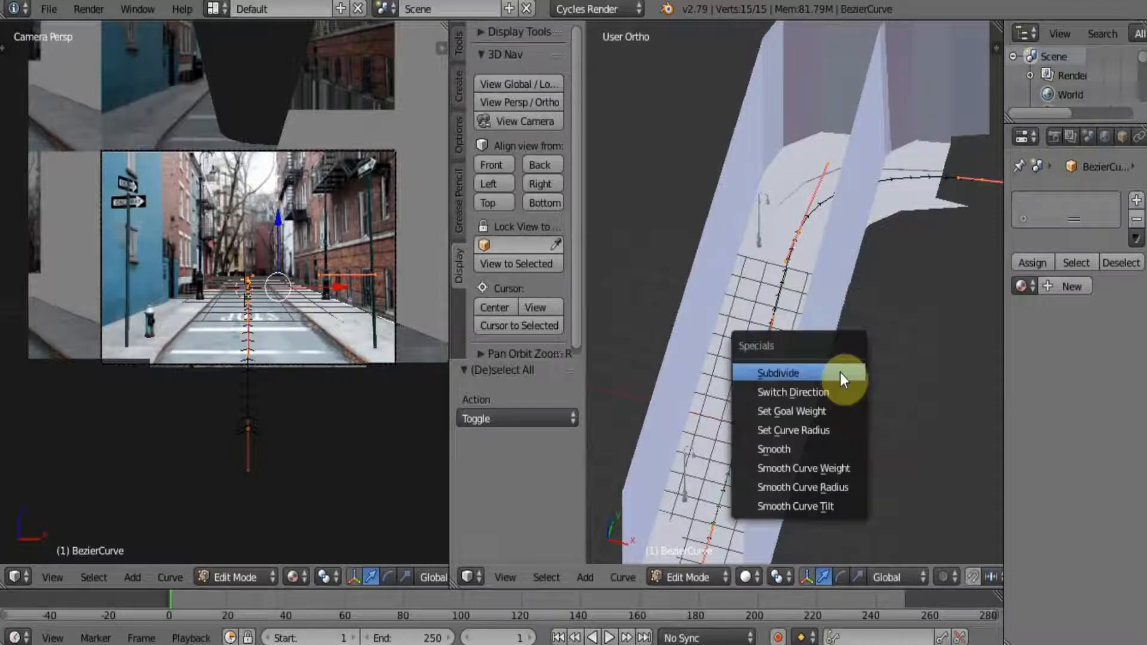
left_click(816, 392)
Step: Snap the 3D cursor to the curve's endpoint beyond the bend in the street
middle_click_drag(870, 370, 815, 273)
right_click(836, 210)
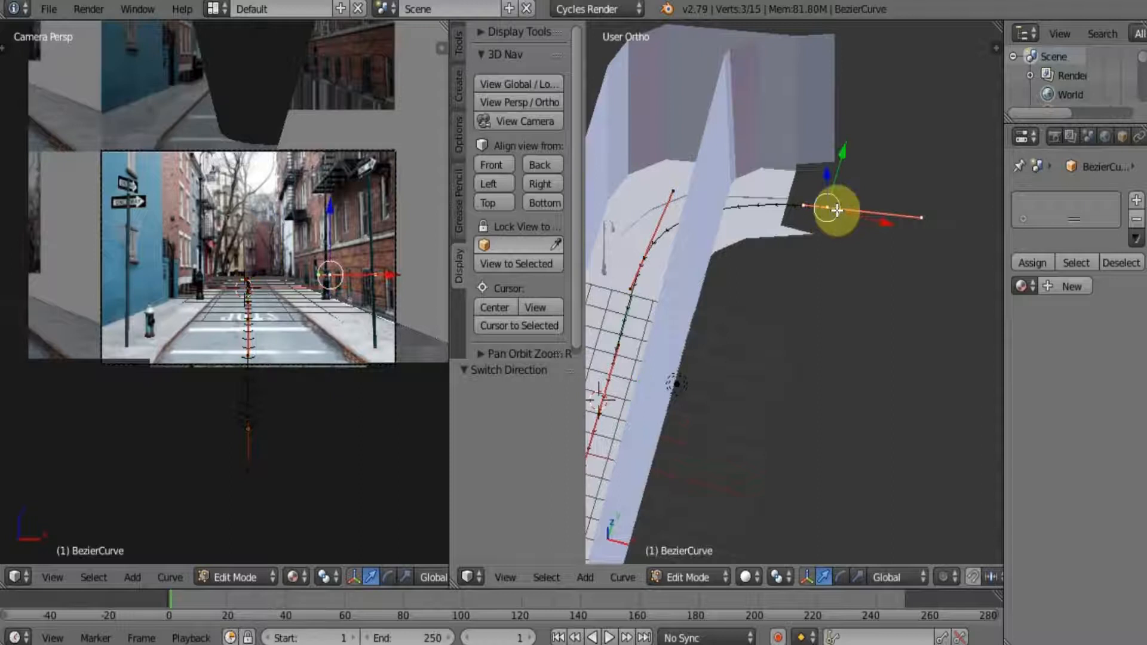
key("shift+s")
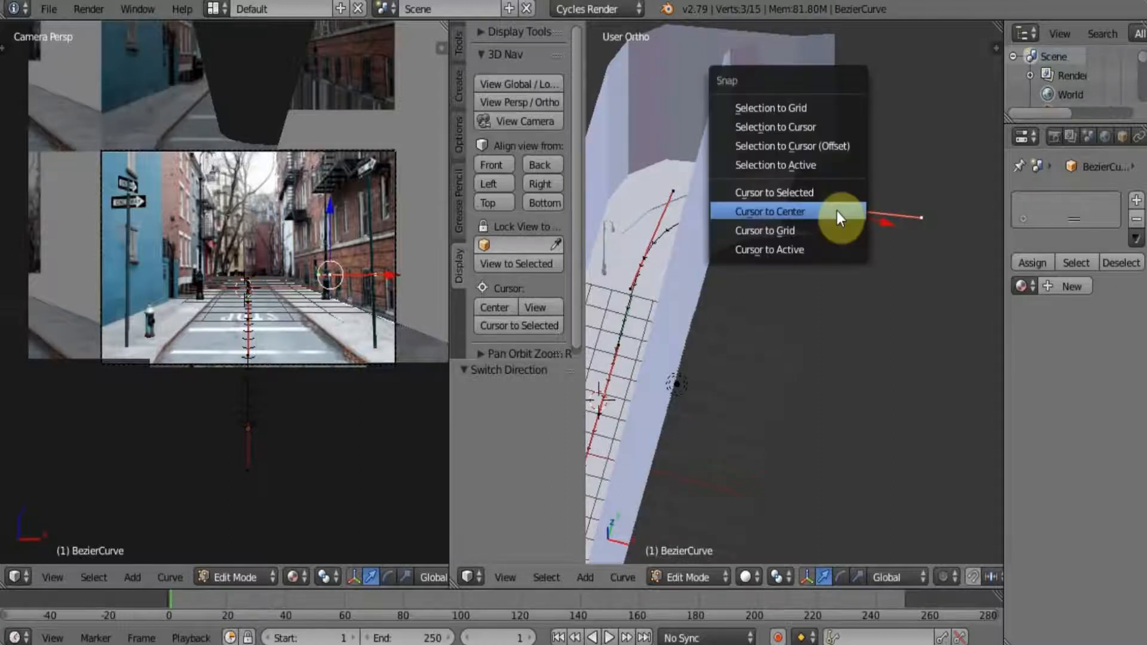
left_click(808, 193)
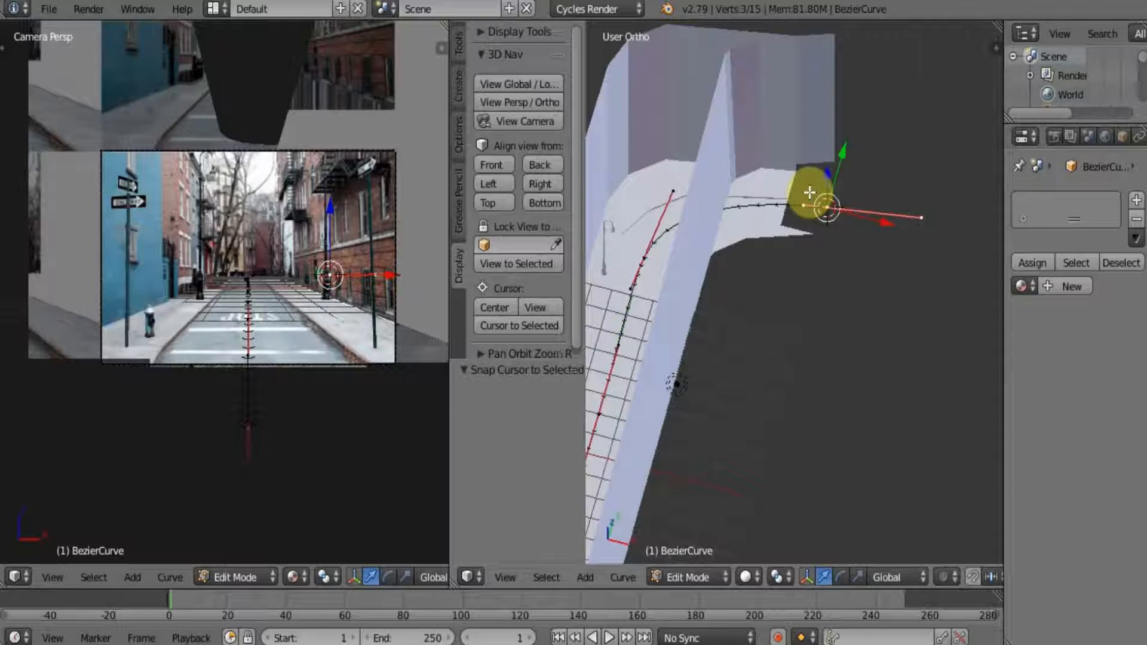
Step: Return to Object Mode, add a UV sphere at the 3D cursor, and shade it smooth
key("Tab")
middle_click_drag(809, 193, 826, 208)
key("a")
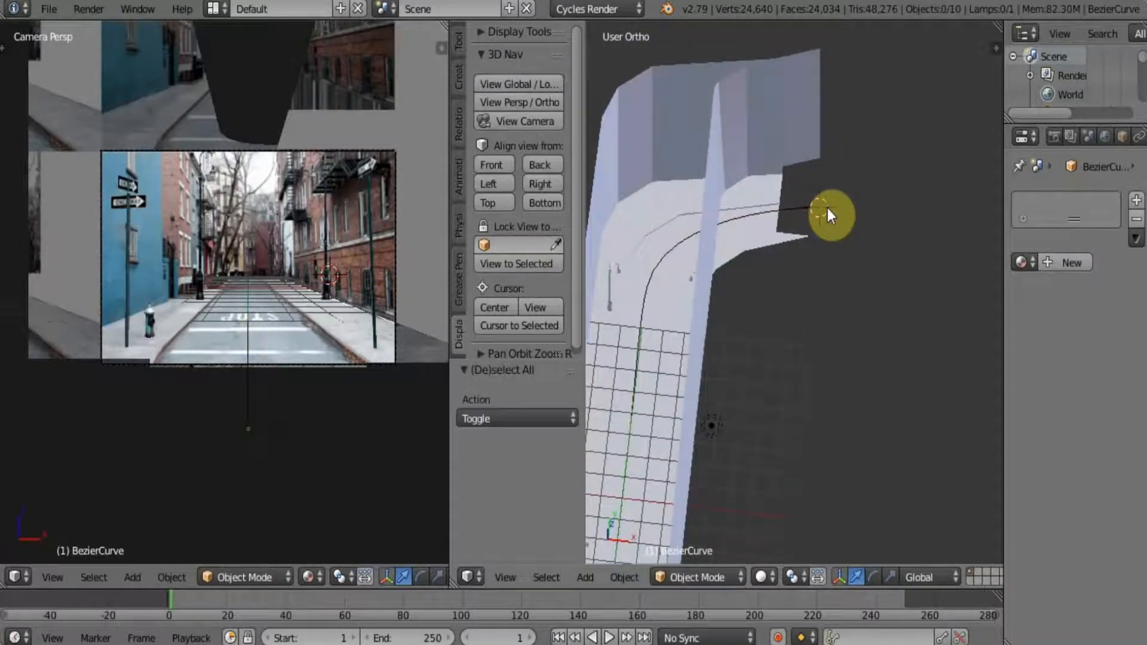
key("shift+a")
mouse_move(767, 197)
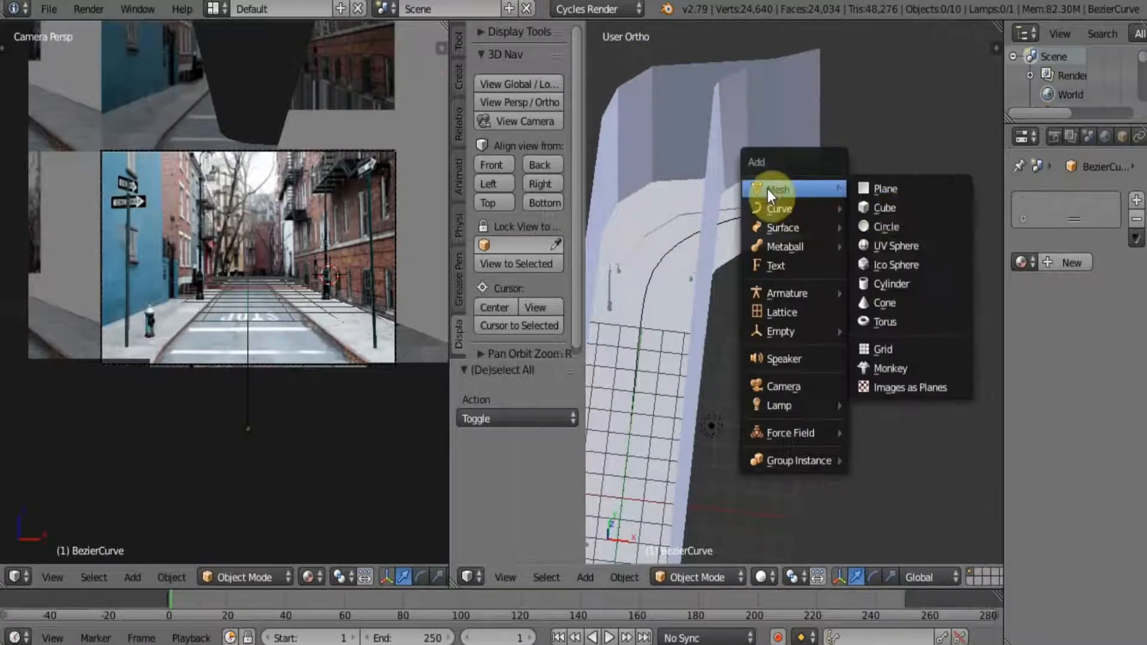
left_click(889, 246)
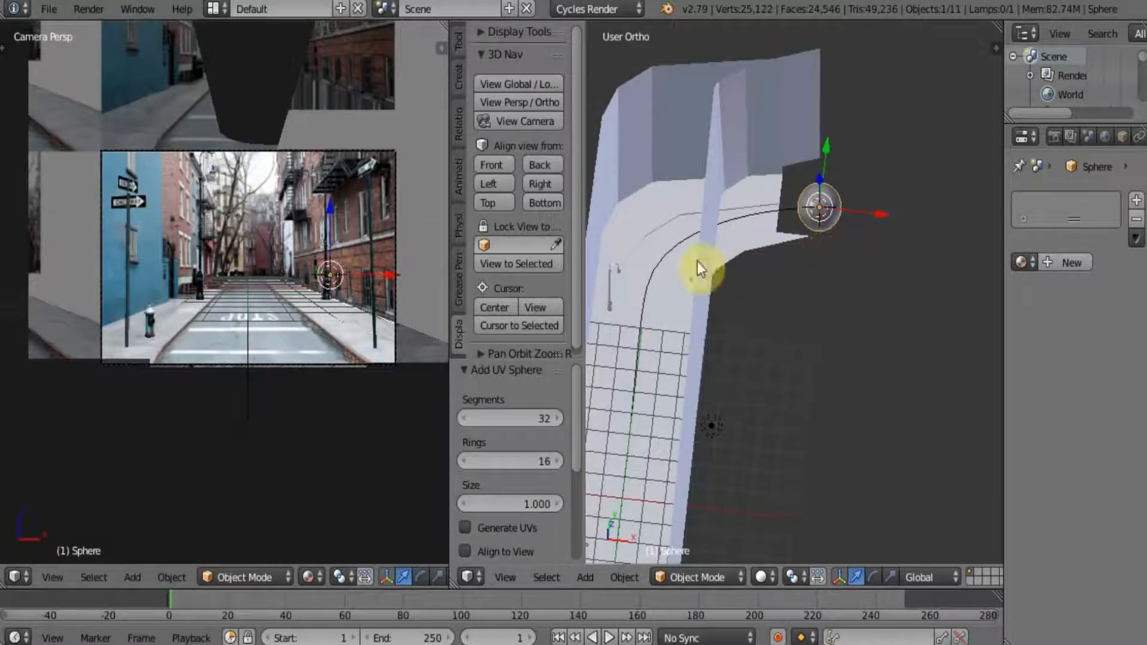
left_click(458, 44)
left_click(503, 308)
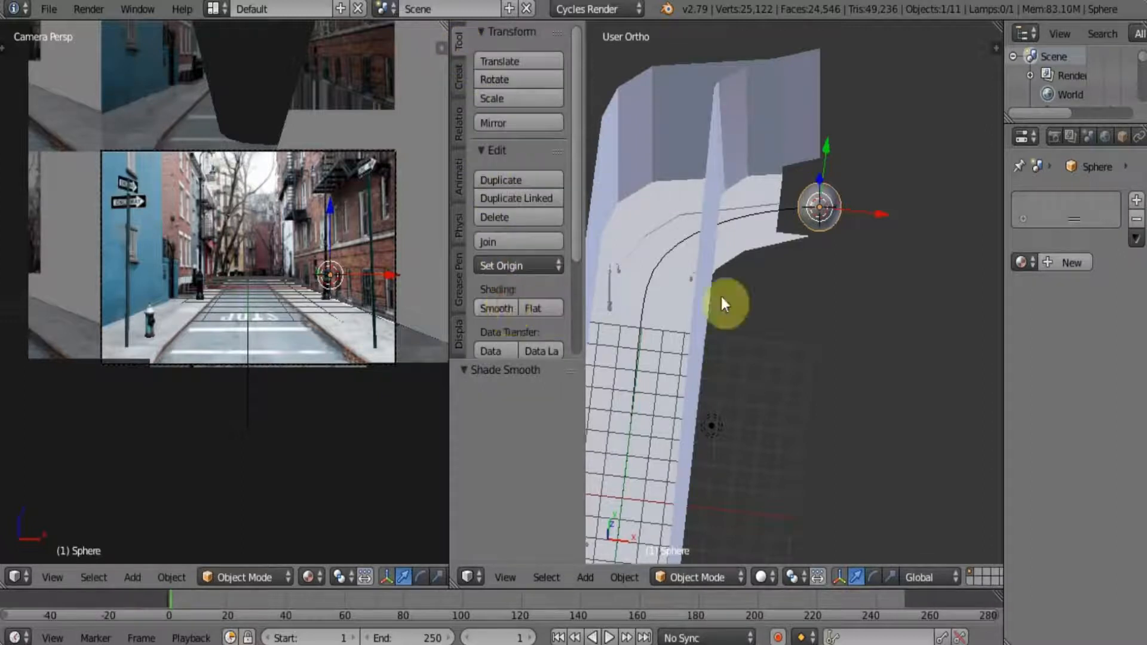
Step: Scale the sphere uniformly to about 0.457 of its size
scroll(788, 294, "up", 8)
scroll(898, 245, "down", 6)
middle_click_drag(800, 285, 873, 274)
scroll(865, 249, "up", 3)
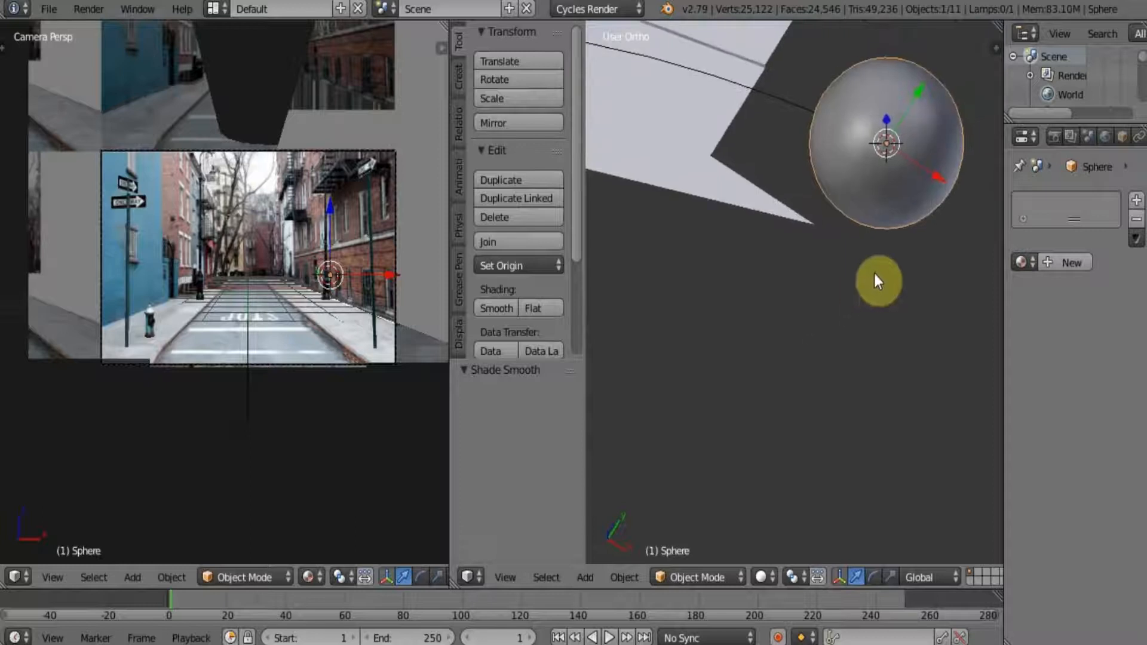
key("s")
left_click(858, 209)
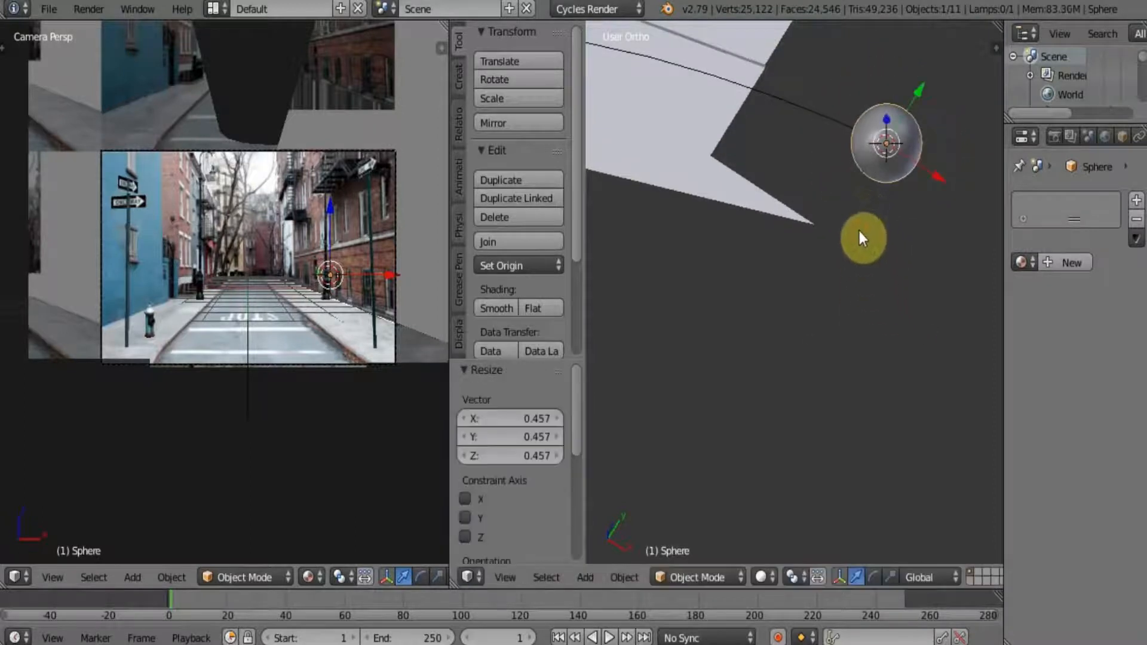
Step: Parent the sphere to the Bezier curve with the Follow Path option
middle_click_drag(858, 230, 879, 197, "shift")
right_click(816, 81, "shift")
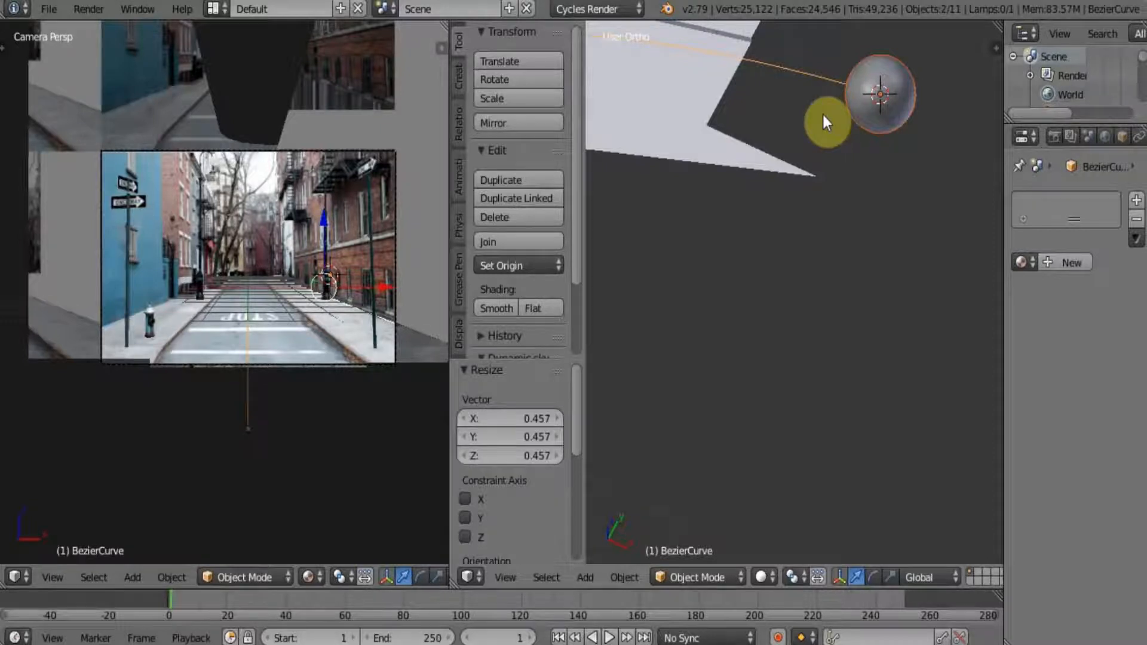
key("ctrl+p")
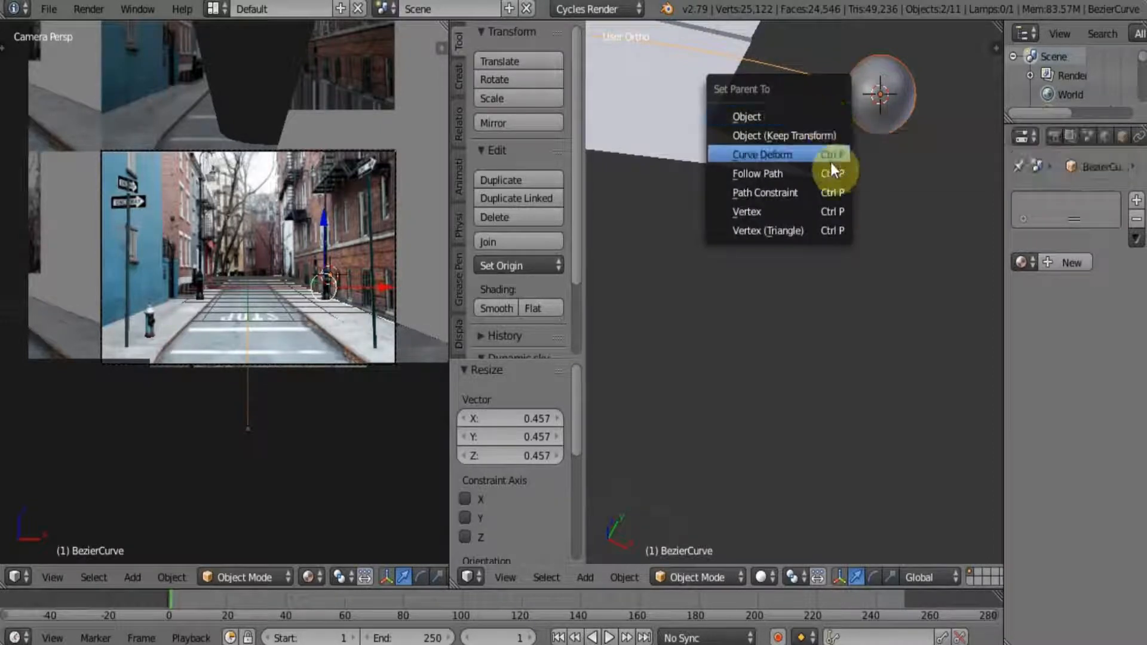
left_click(815, 173)
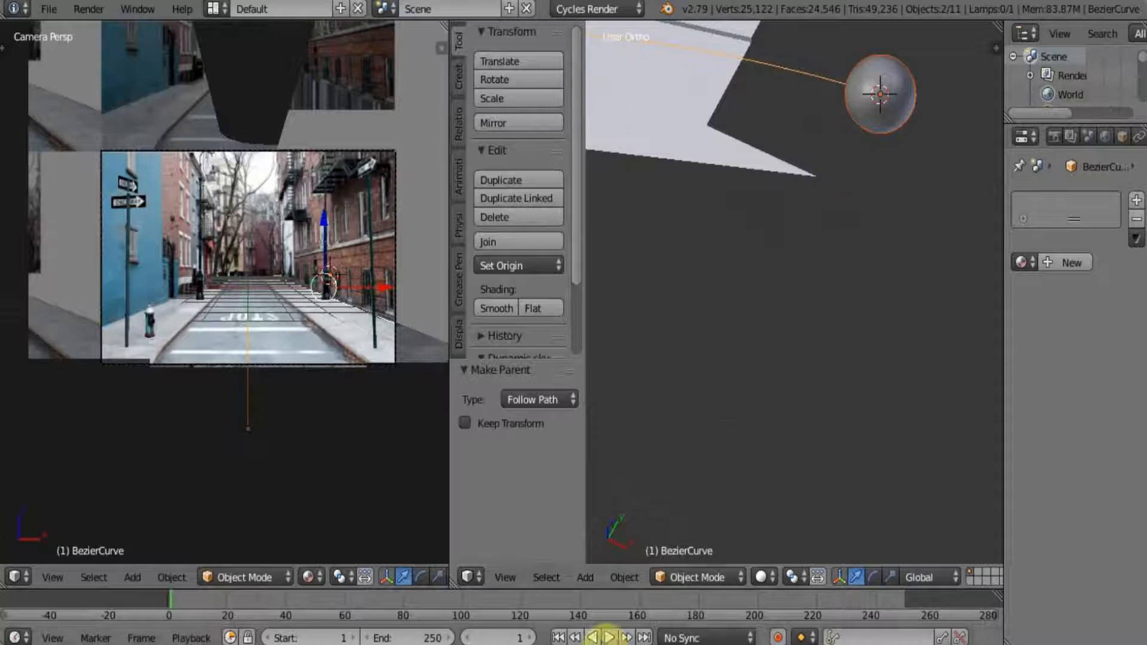
Step: Play the animation to check how the sphere travels along the curve, and scrub to frame 76
left_click(609, 637)
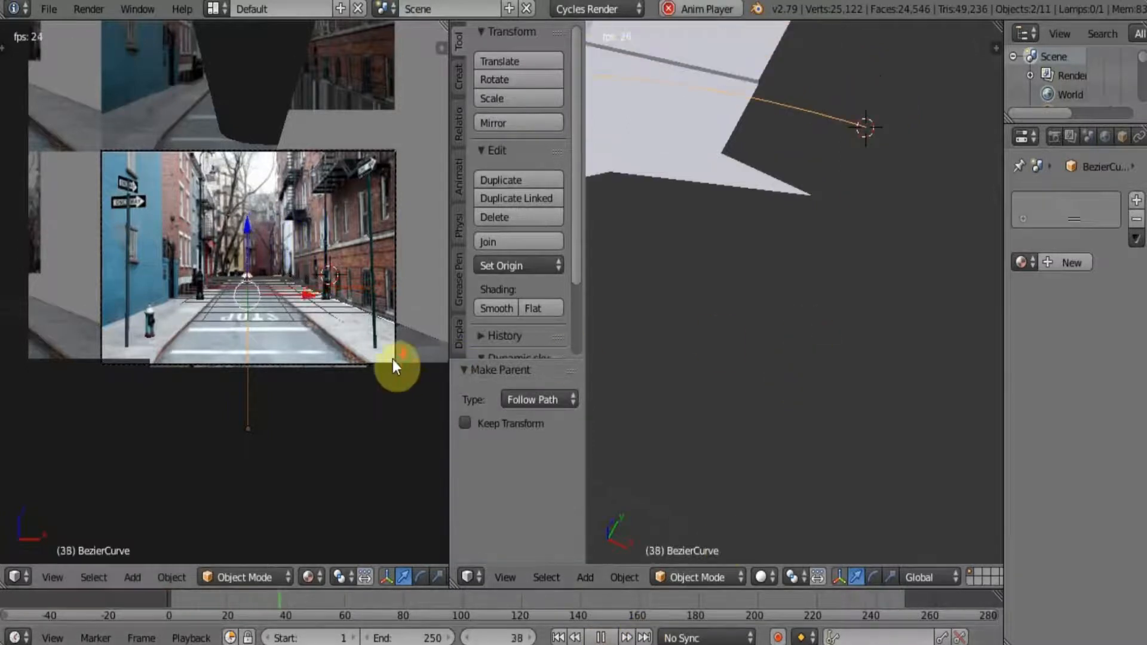
scroll(393, 359, "up", 1)
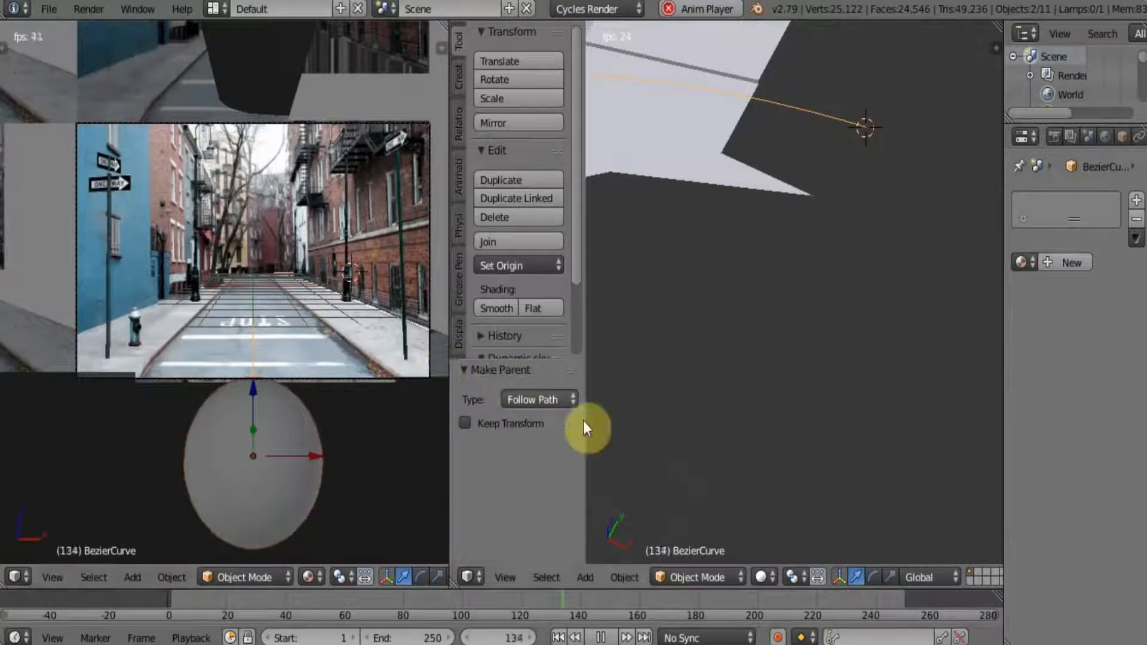
left_click(605, 638)
left_click_drag(665, 596, 393, 596)
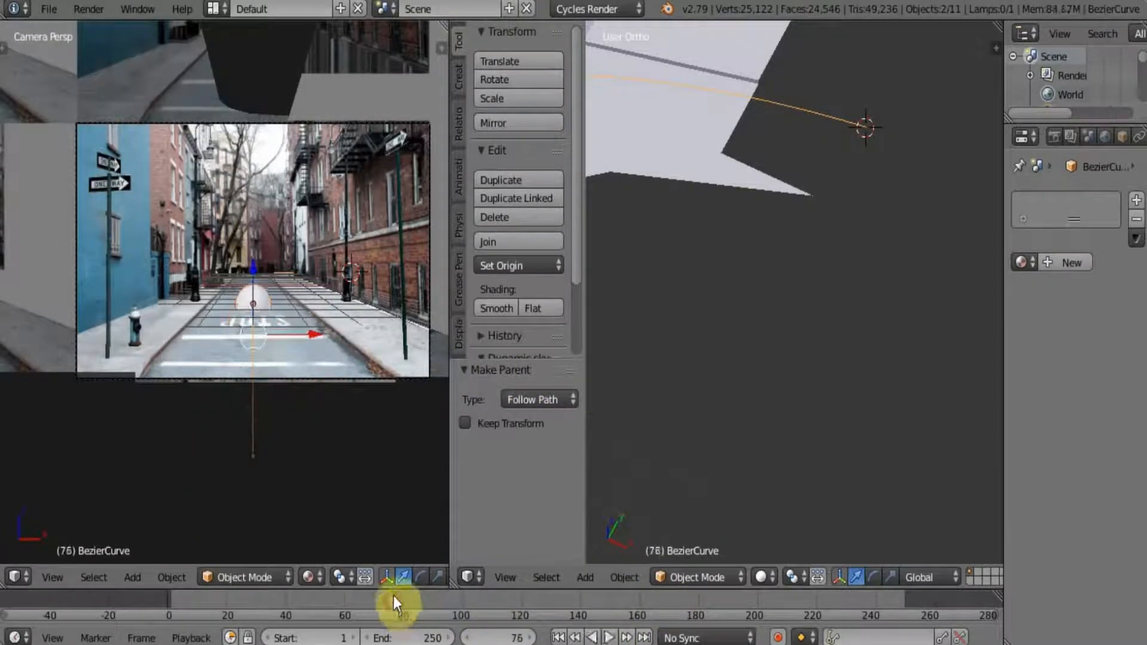
Step: Raise the curve and sphere about 0.046 on Z, lift the sphere alone about 0.363, and finish with a -0.046 Z correction
left_click_drag(251, 268, 263, 252)
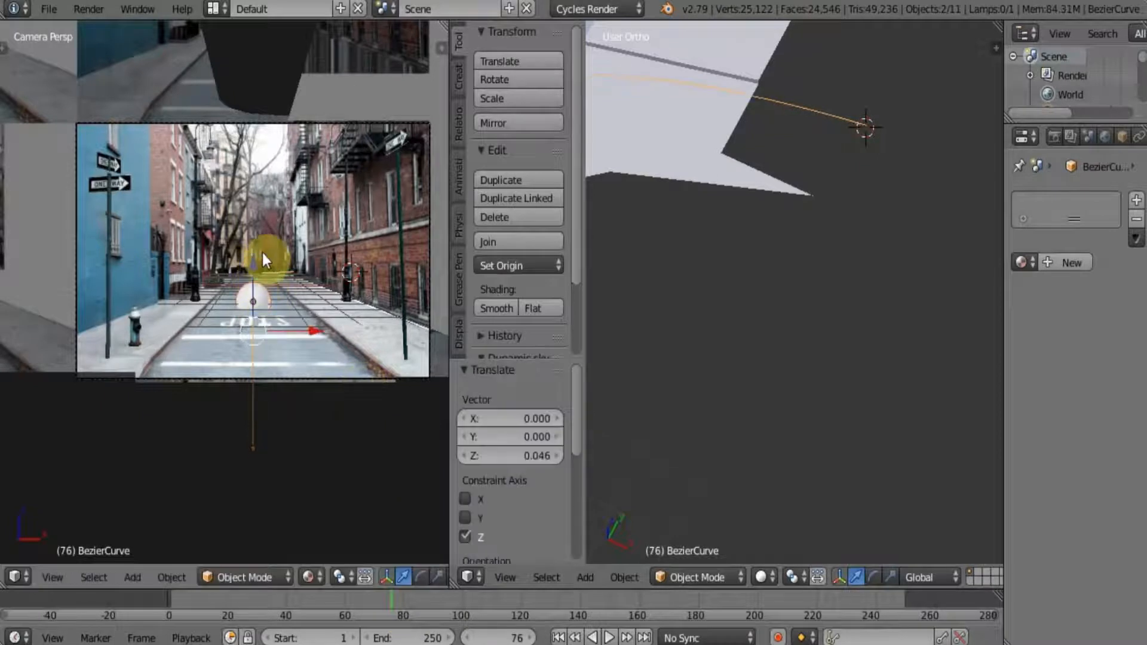
left_click(253, 257)
right_click(253, 305)
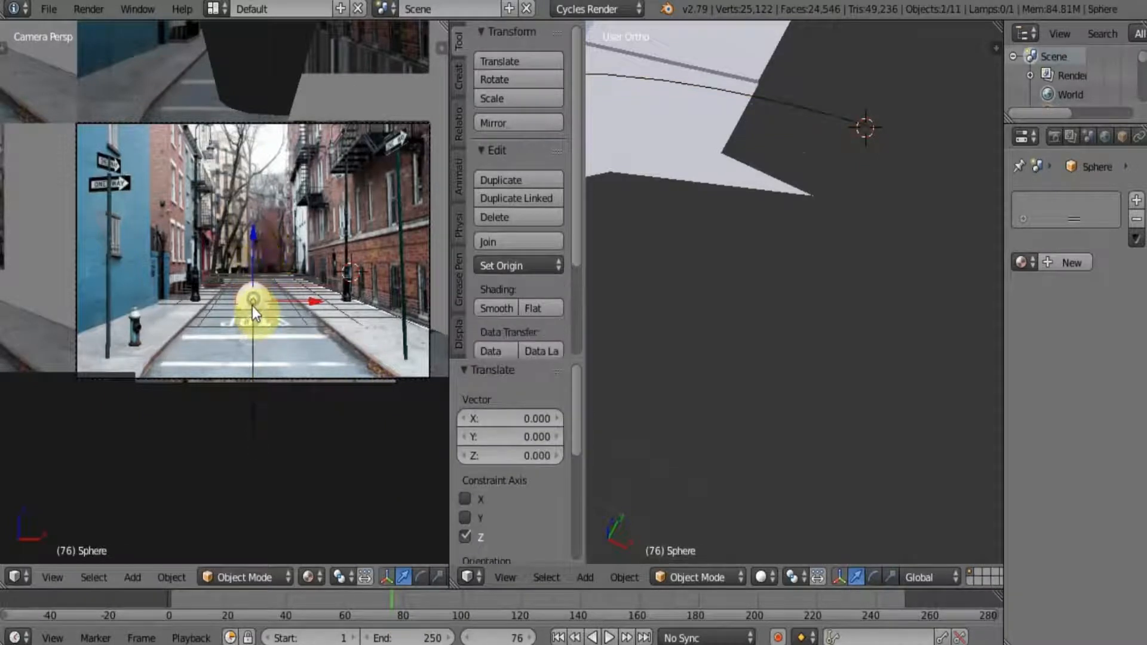
left_click_drag(246, 264, 269, 247)
scroll(307, 287, "up", 5)
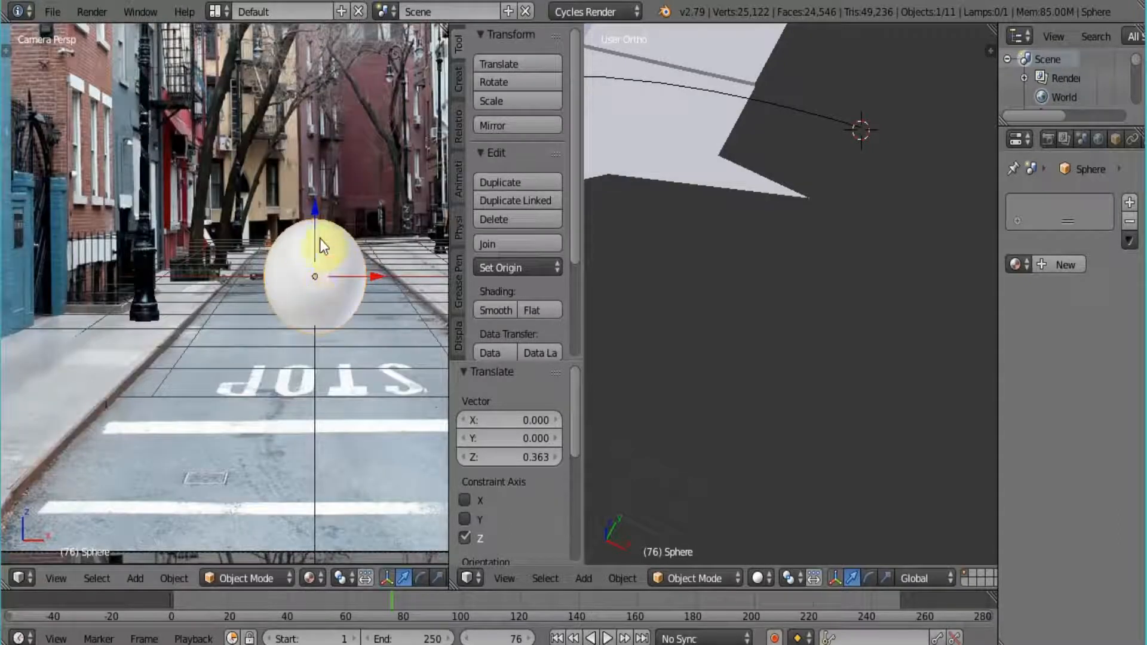
left_click_drag(315, 223, 335, 228)
left_click_drag(334, 231, 339, 228)
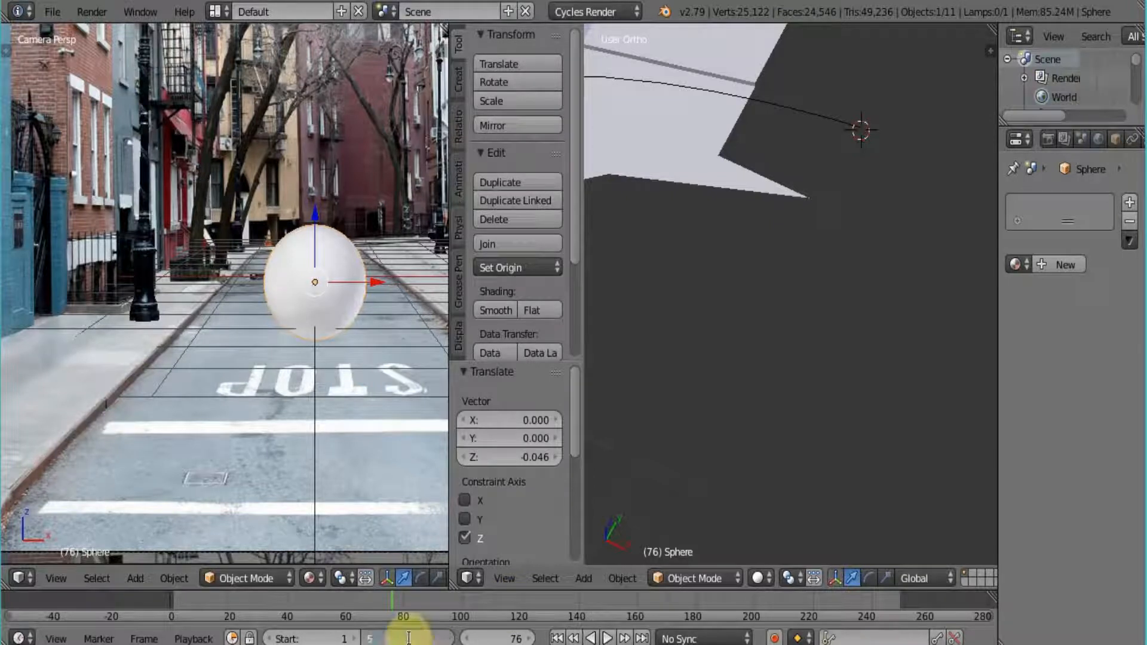
Step: Set the timeline's end frame to 500
key("Return")
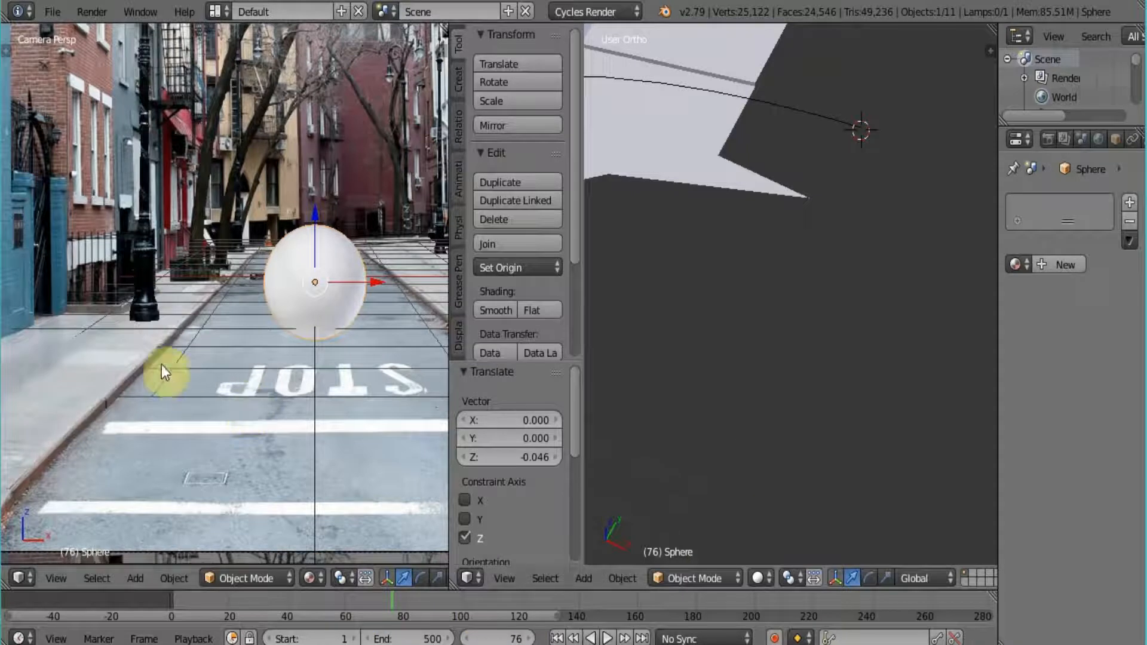
Step: Set the Bezier curve's path animation length to 400 frames and the timeline's end frame to 400
right_click(313, 417)
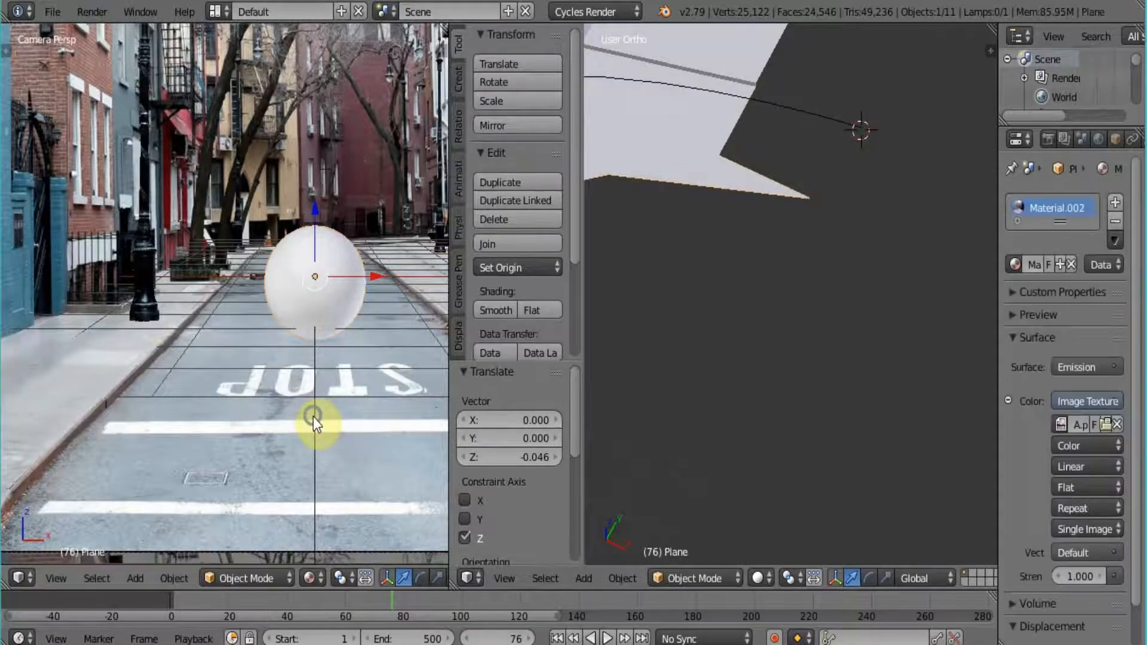
right_click(313, 417)
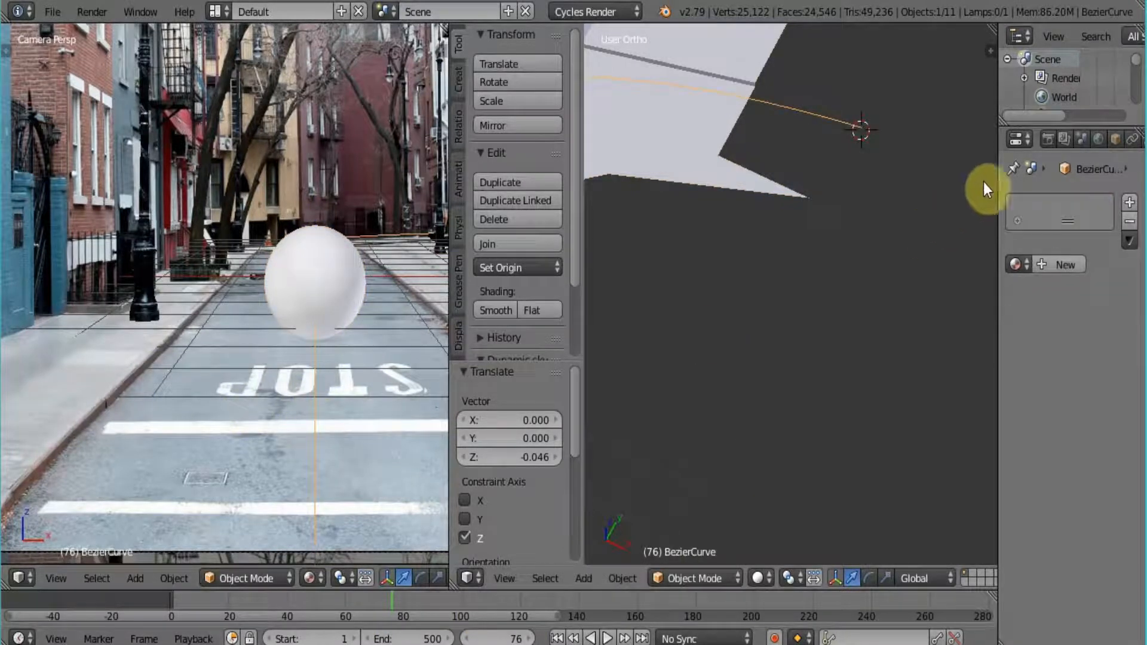
left_click_drag(997, 174, 820, 175)
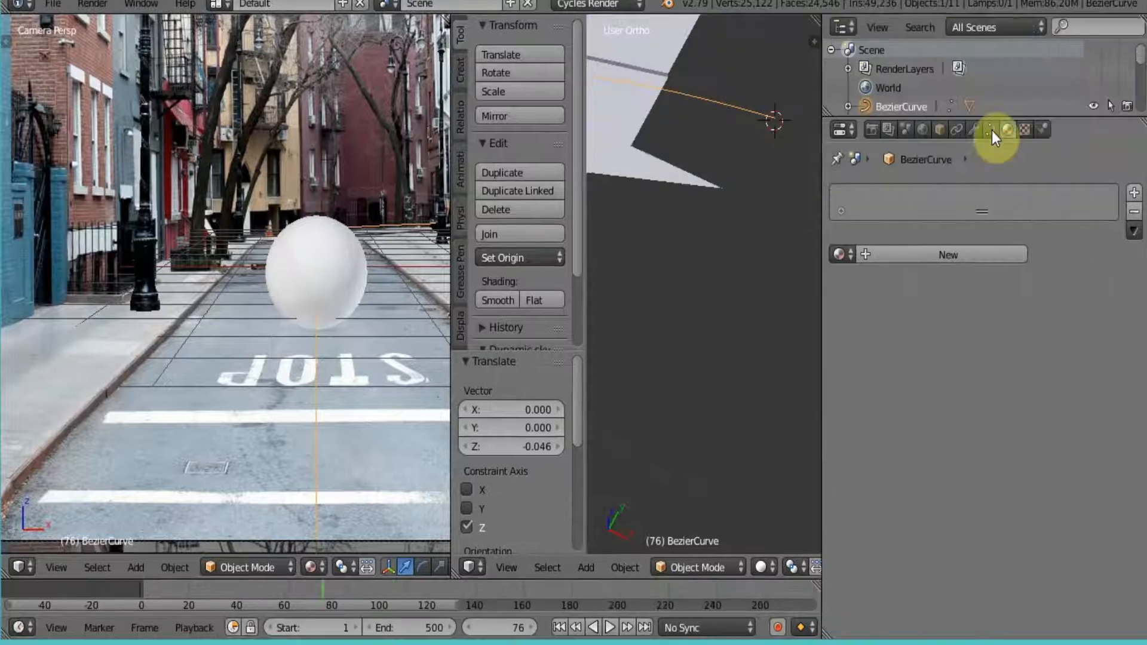
left_click(991, 130)
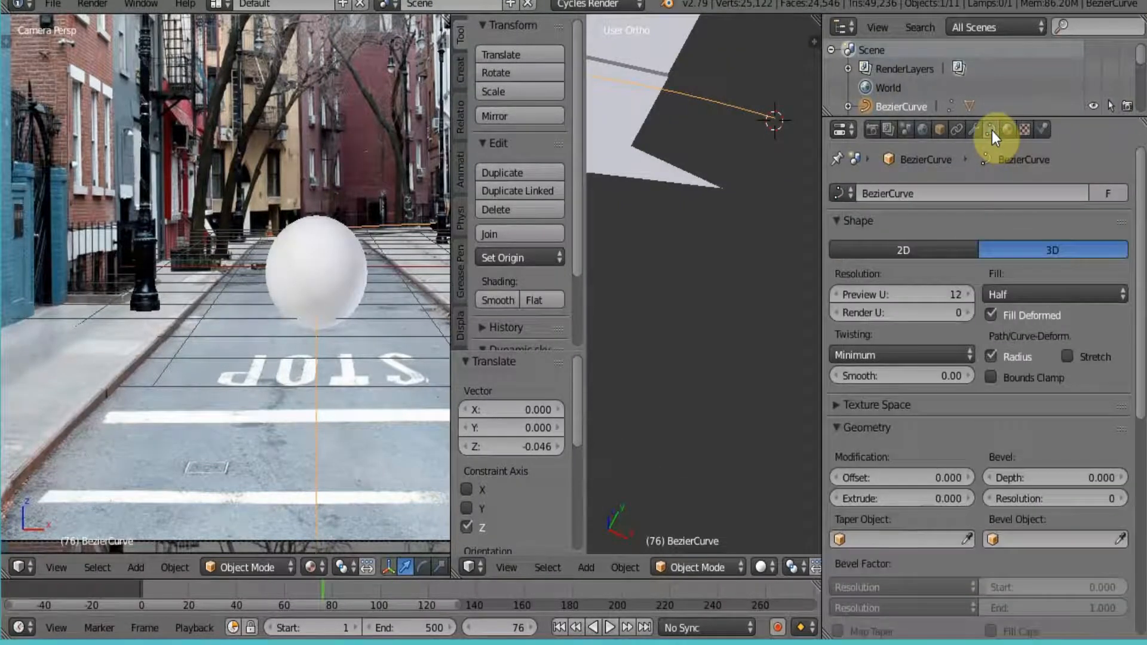
scroll(998, 453, "down", 8)
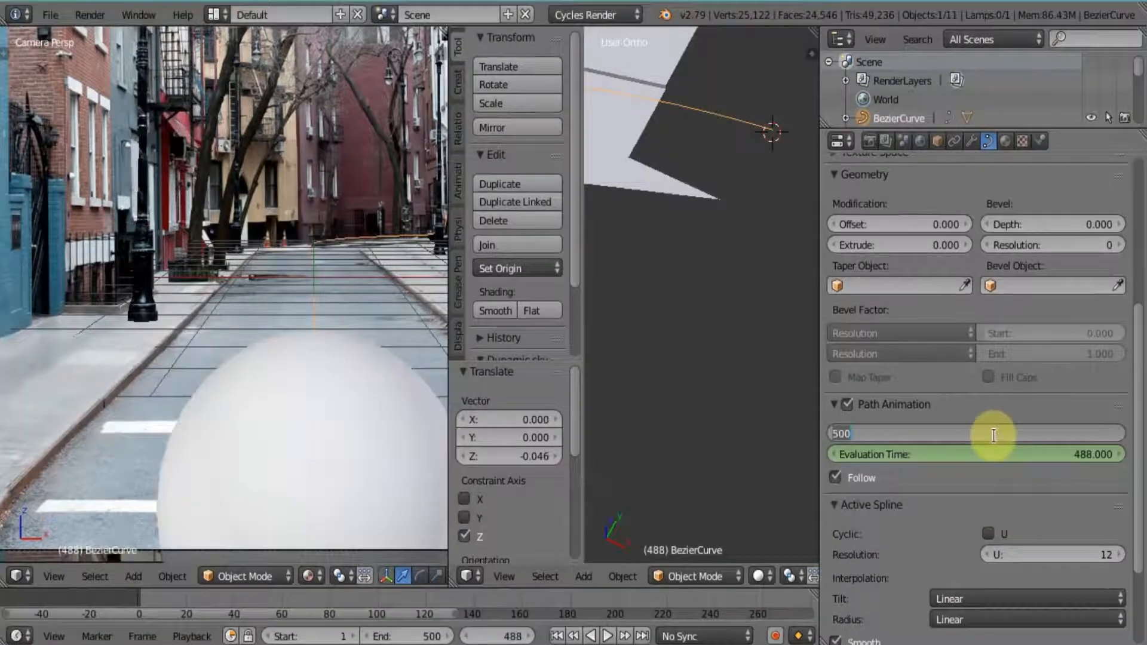
type("0")
key("Return")
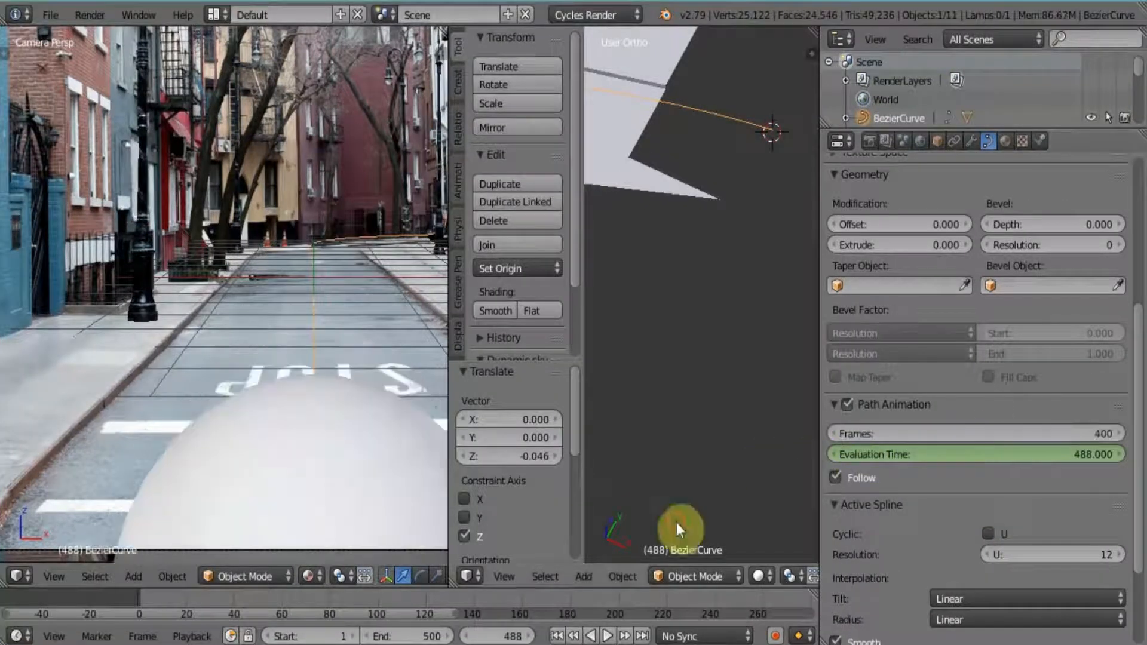
left_click(421, 637)
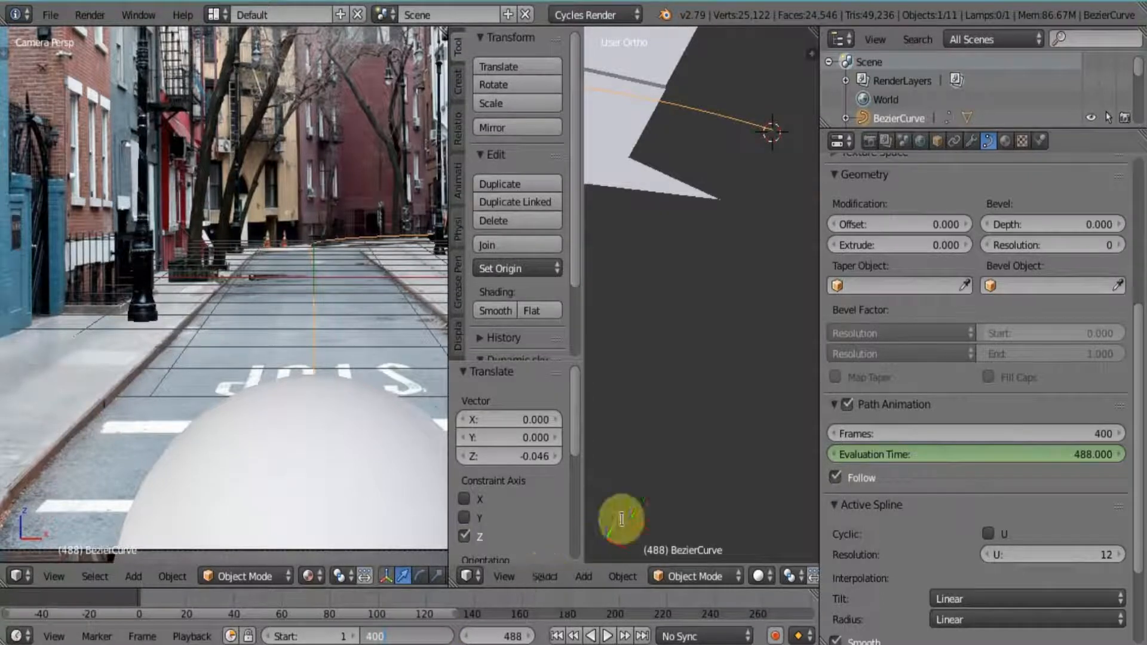
key("Return")
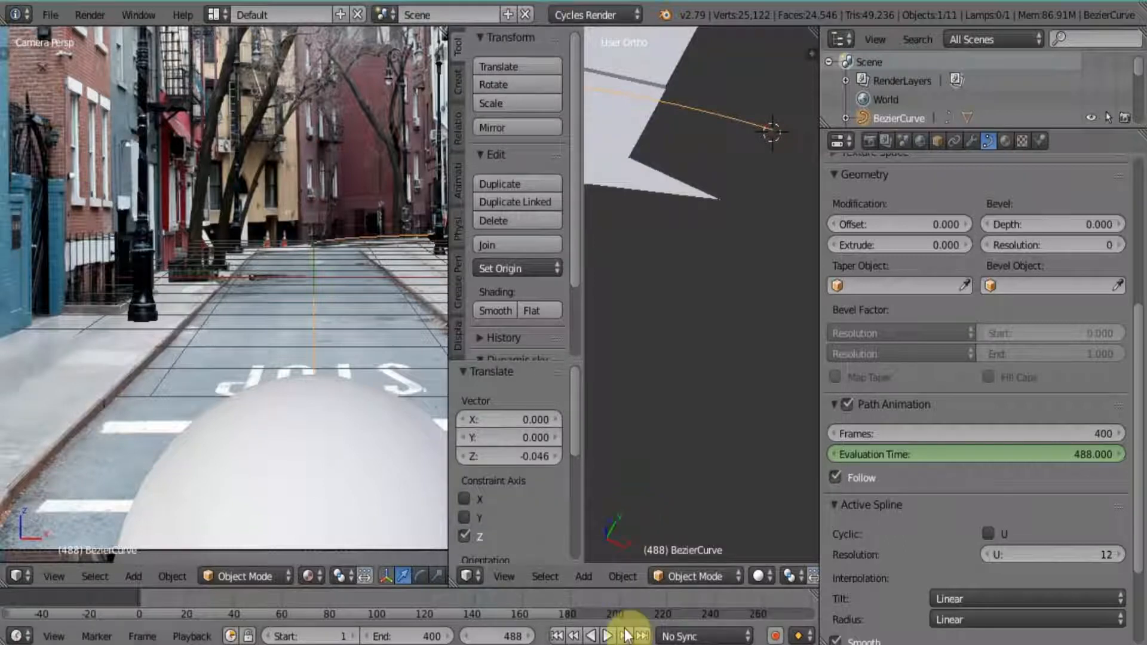
Step: Play the animation from the first frame to check the sphere's slower travel, stopping at frame 192
left_click(557, 636)
left_click(607, 636)
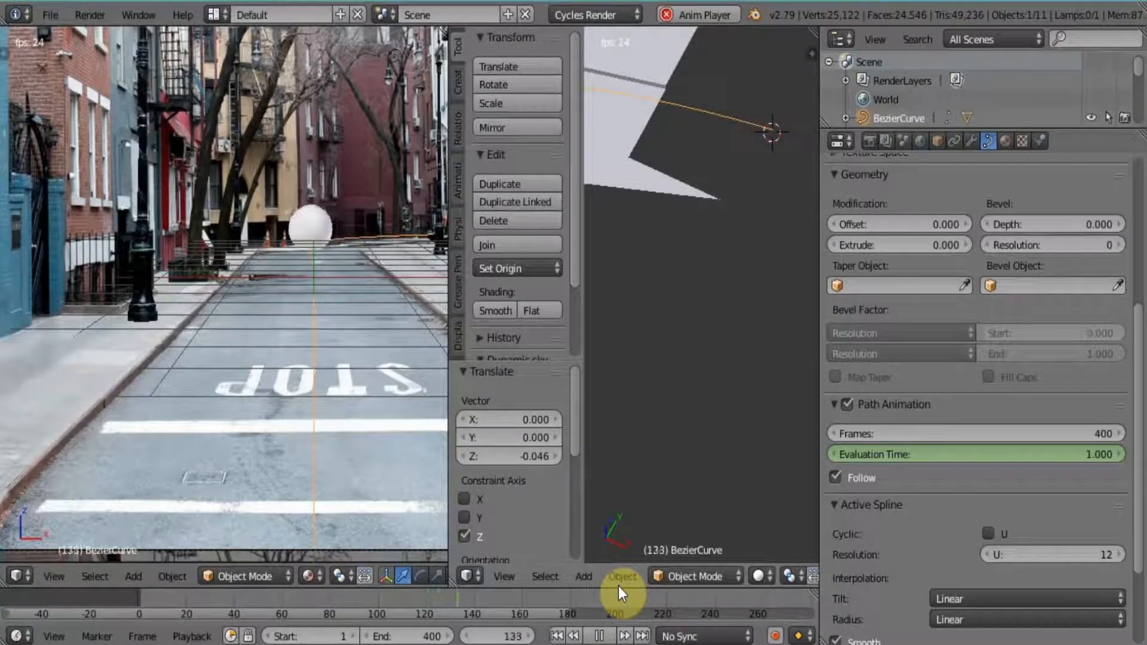
left_click(597, 636)
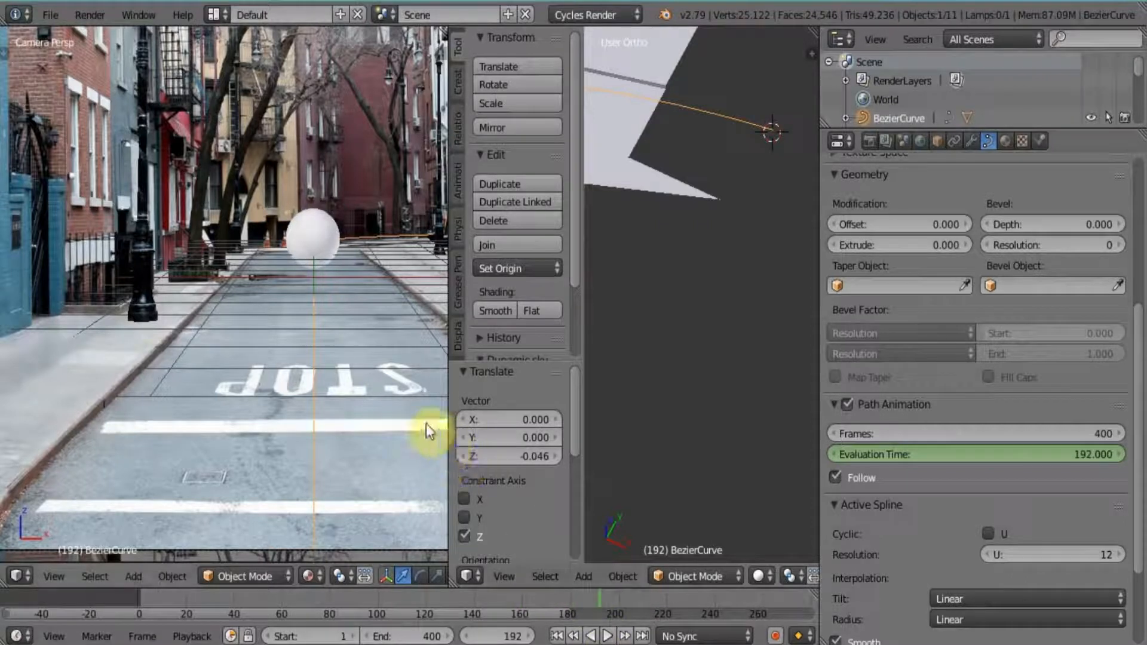
Step: Select the sphere and give it a new material
right_click(314, 233)
right_click(323, 233)
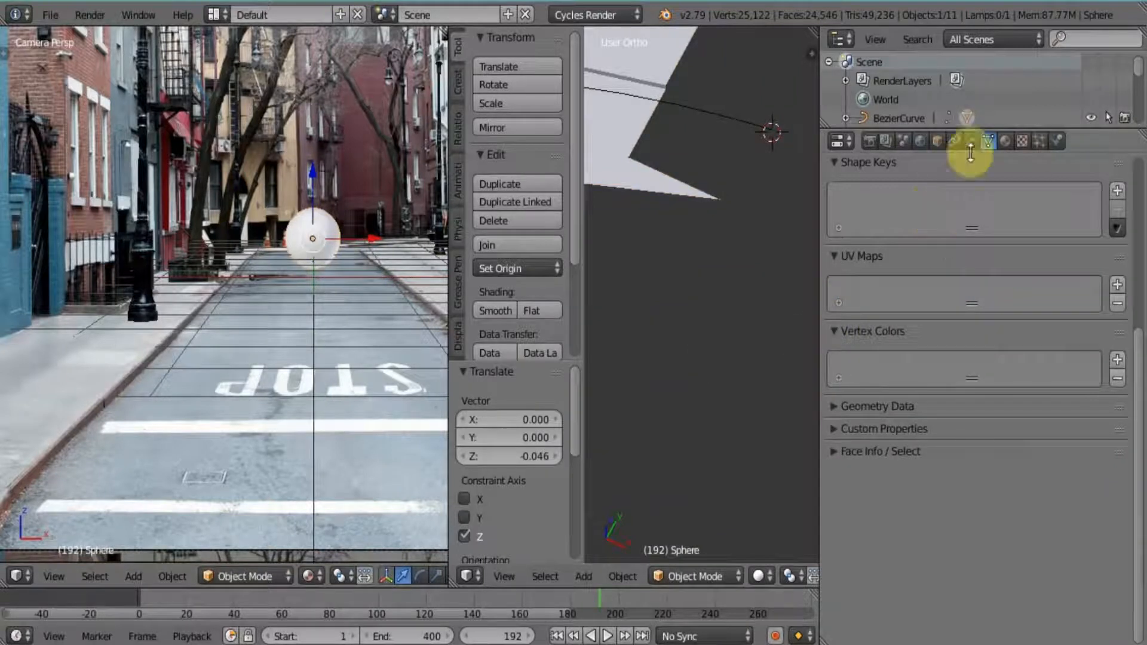
left_click(1007, 143)
left_click(966, 267)
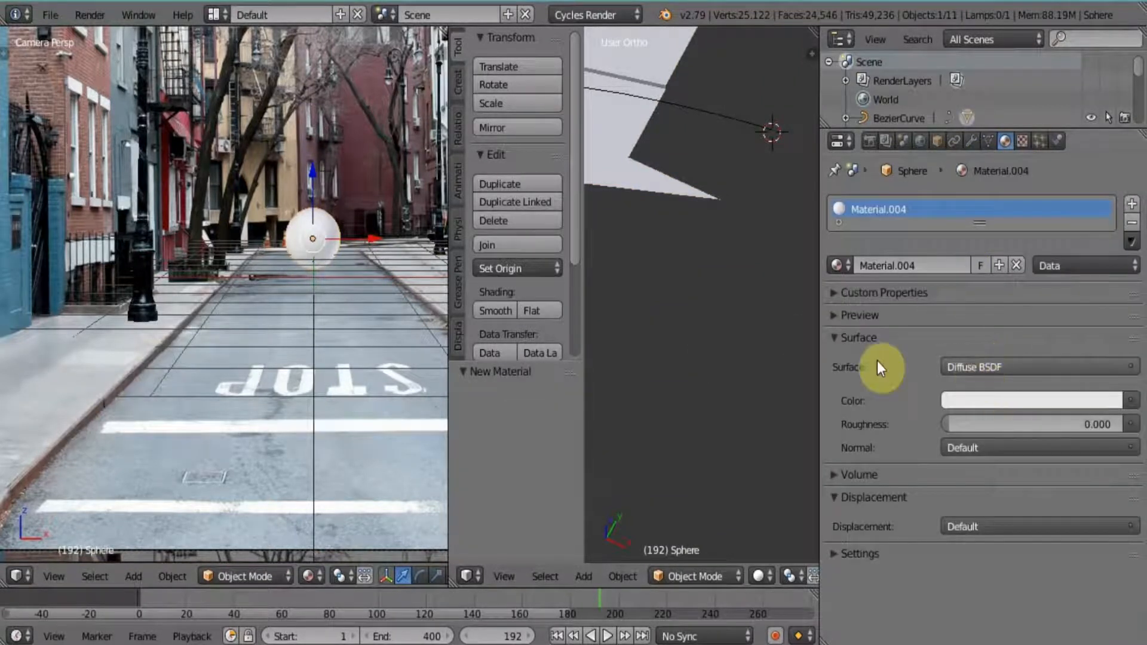
Step: Hide the tool shelf of the second 3D view and widen the camera view around the sphere
scroll(340, 386, "up", 3)
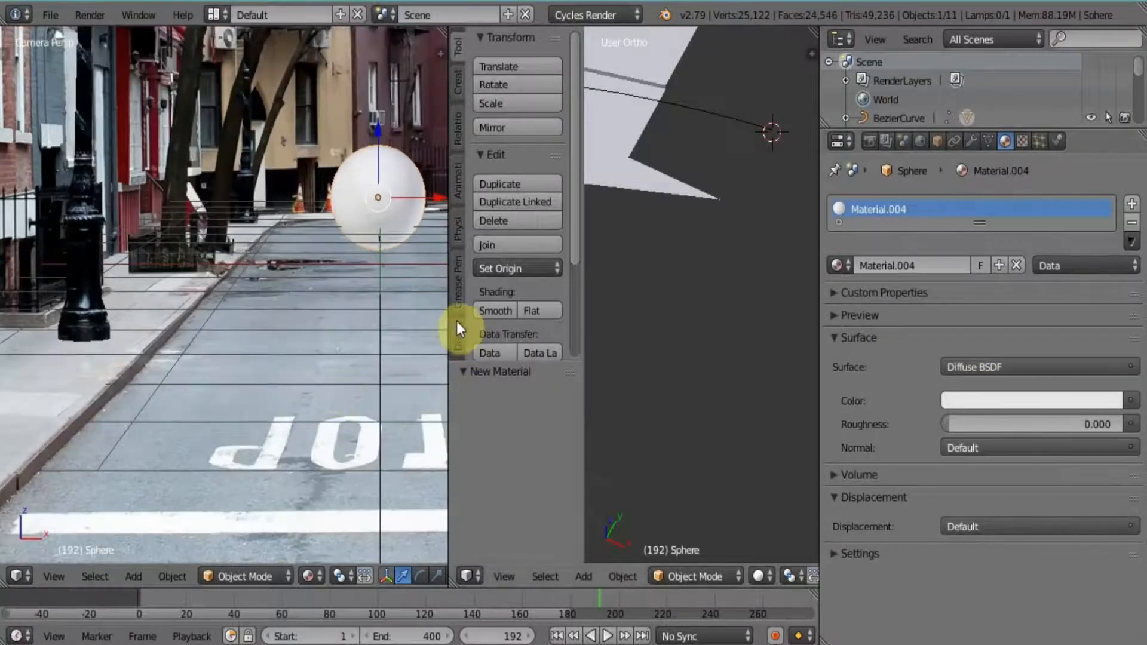
key("t")
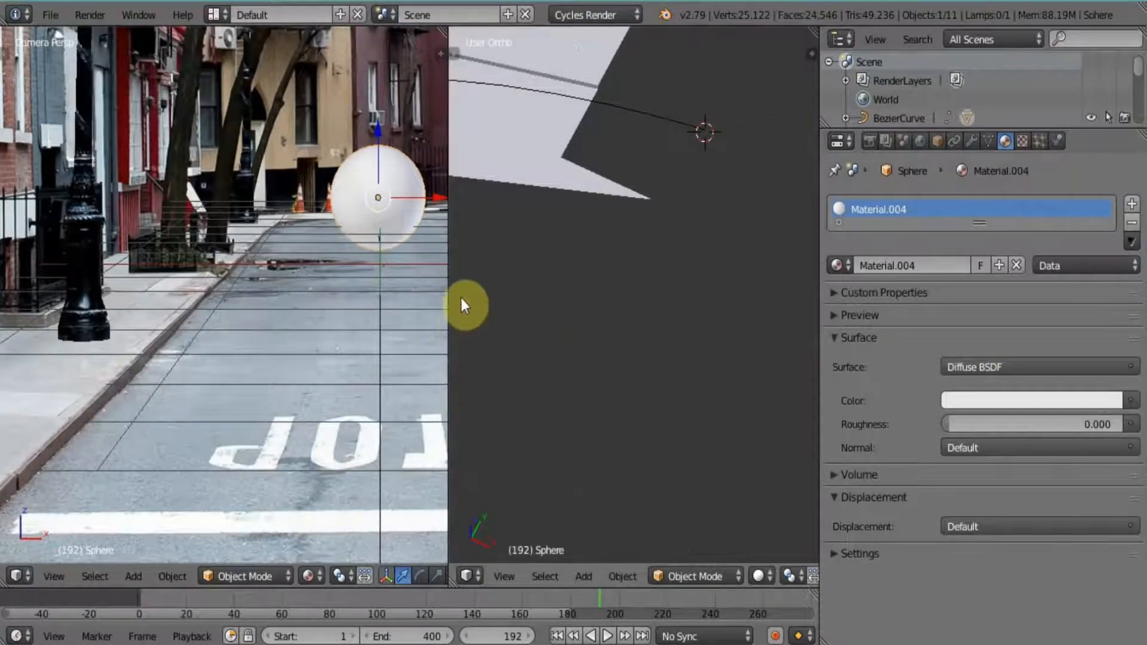
left_click_drag(448, 289, 560, 288)
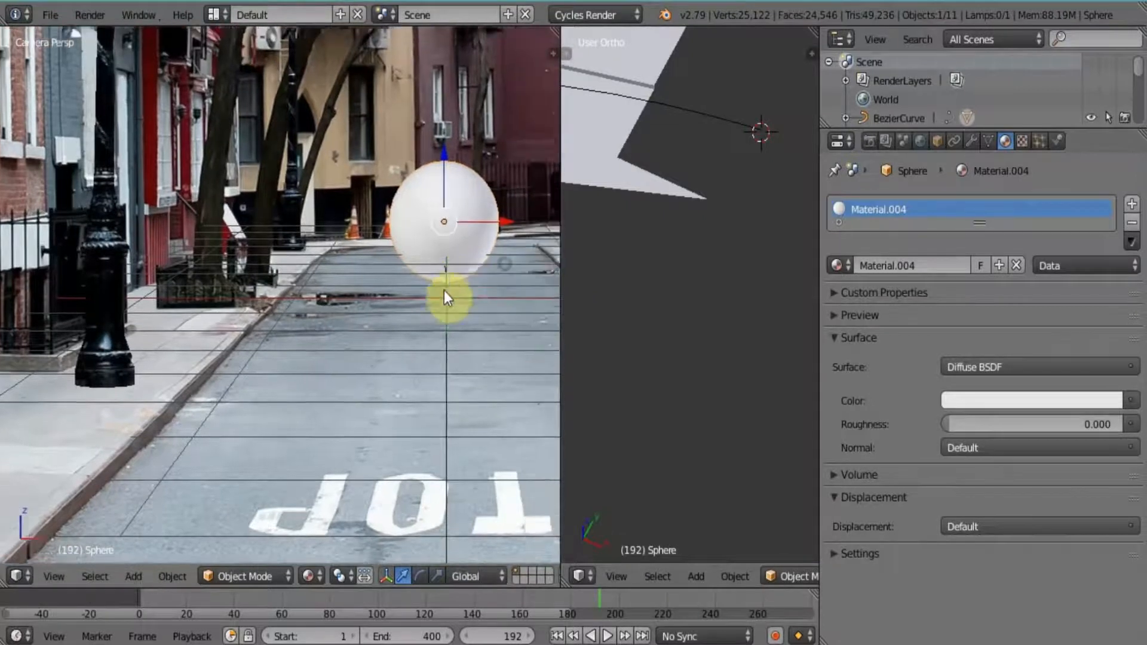
middle_click_drag(443, 290, 406, 348, "shift")
scroll(406, 352, "up", 4)
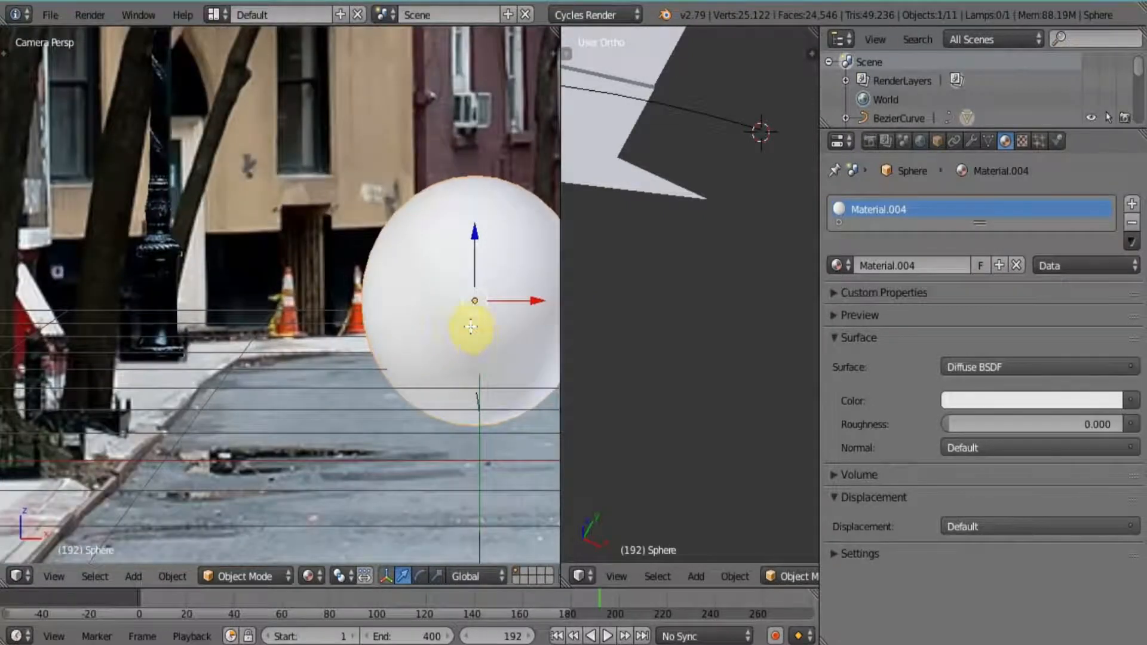
Step: Enter Edit Mode on the sphere and UV-unwrap its entire mesh
key("Tab")
scroll(471, 325, "down", 2)
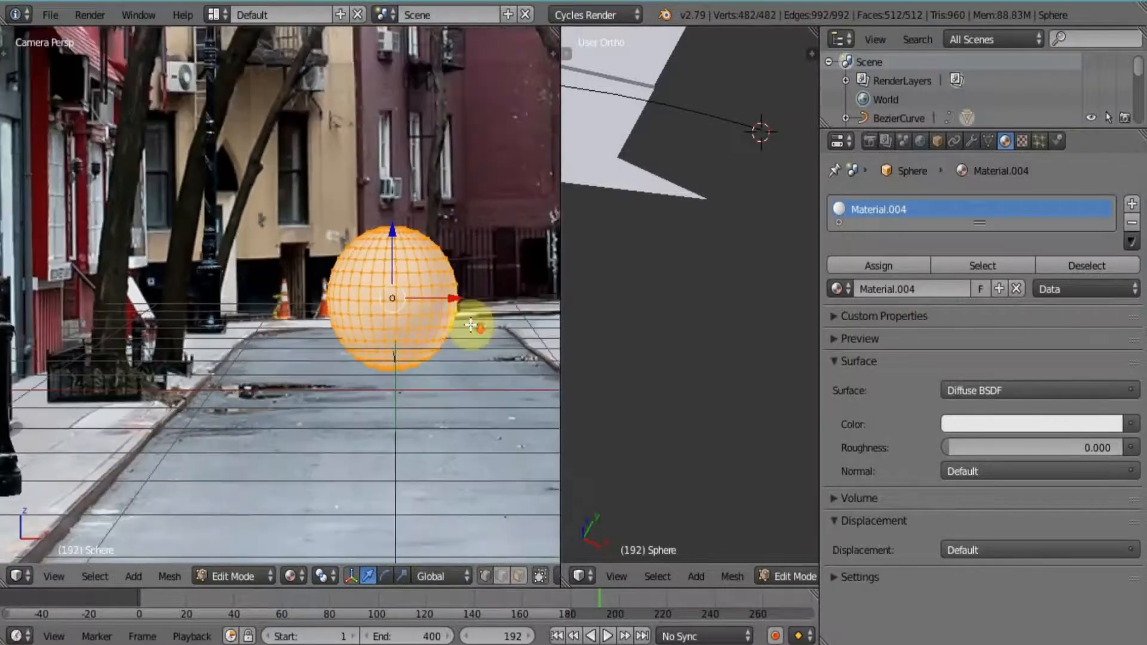
scroll(424, 309, "up", 3)
scroll(427, 314, "up", 3)
middle_click_drag(473, 327, 206, 317, "shift")
scroll(411, 308, "down", 2)
scroll(412, 307, "down", 2)
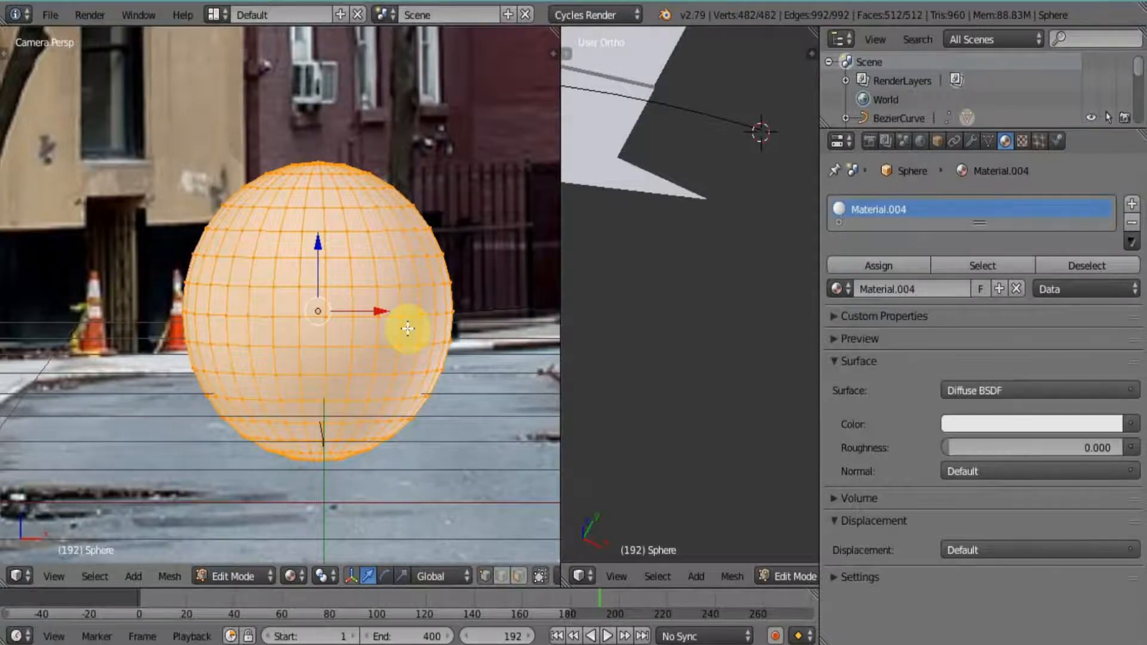
key("u")
left_click(365, 307)
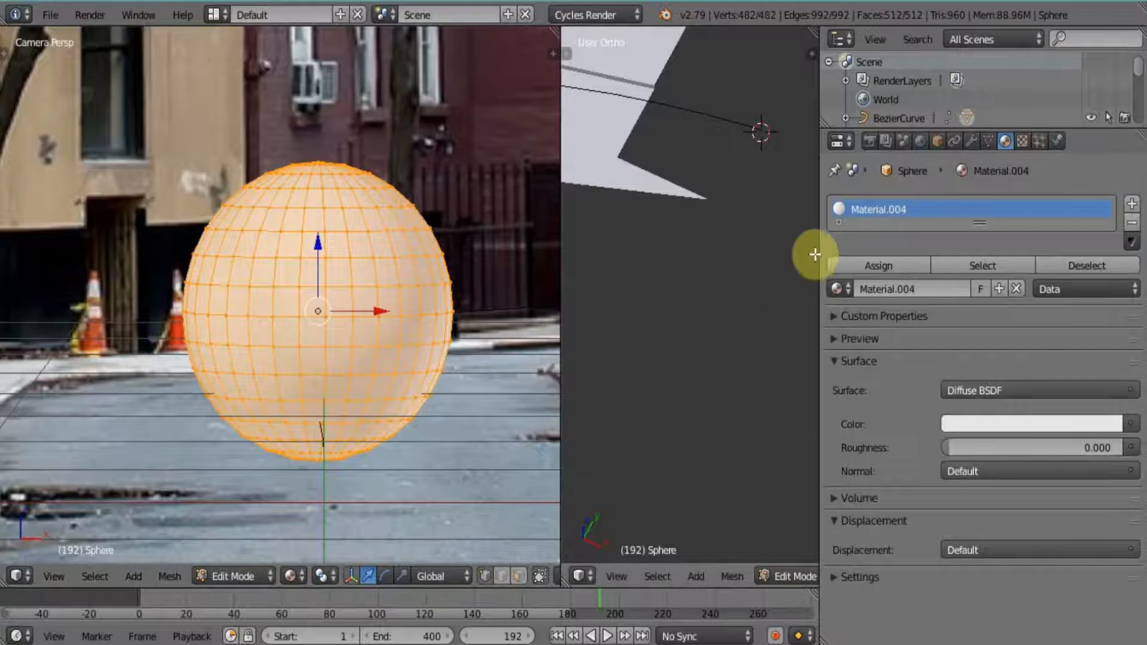
Step: Change the sphere material's surface to Principled BSDF and use an Image Texture for its base color
left_click_drag(816, 254, 891, 257)
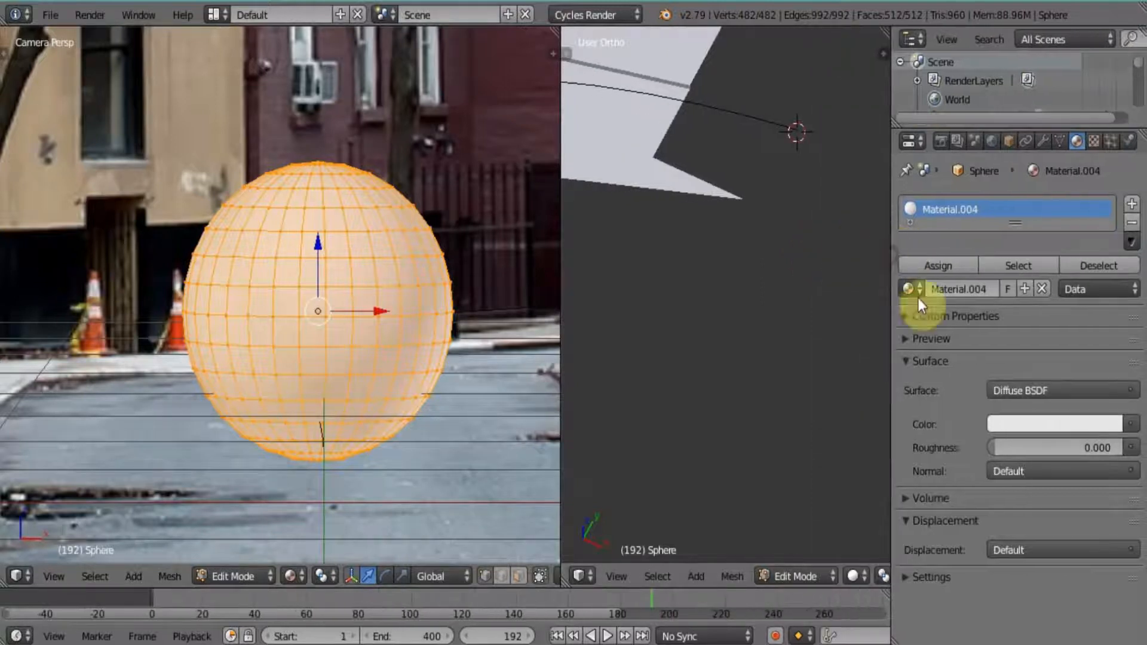
left_click(1067, 391)
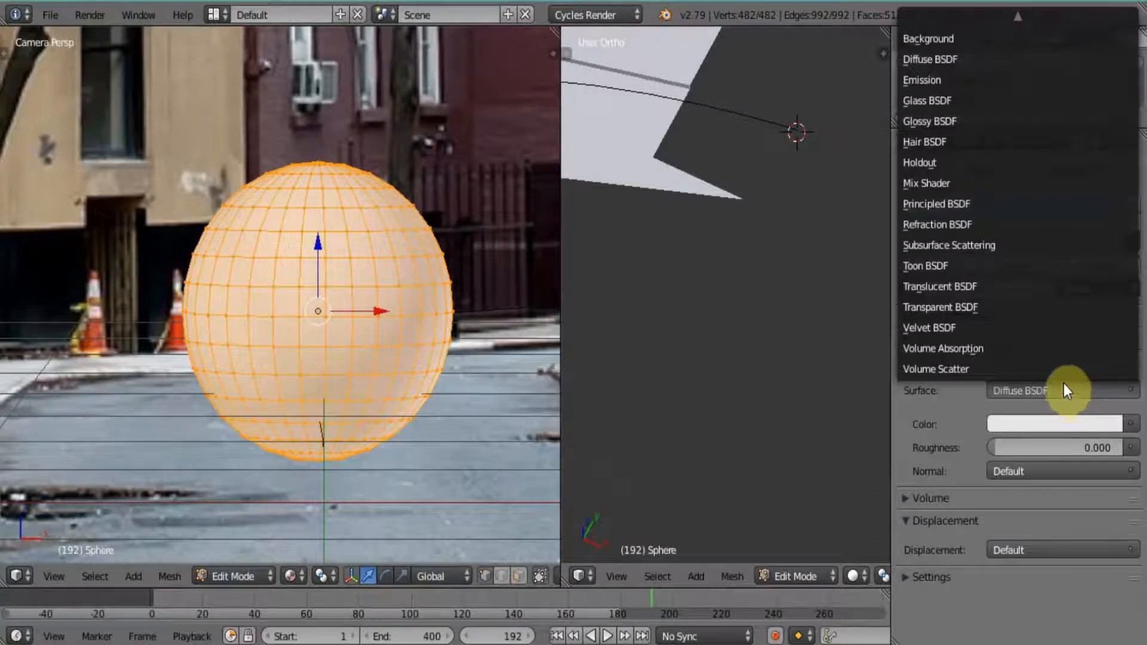
left_click(937, 203)
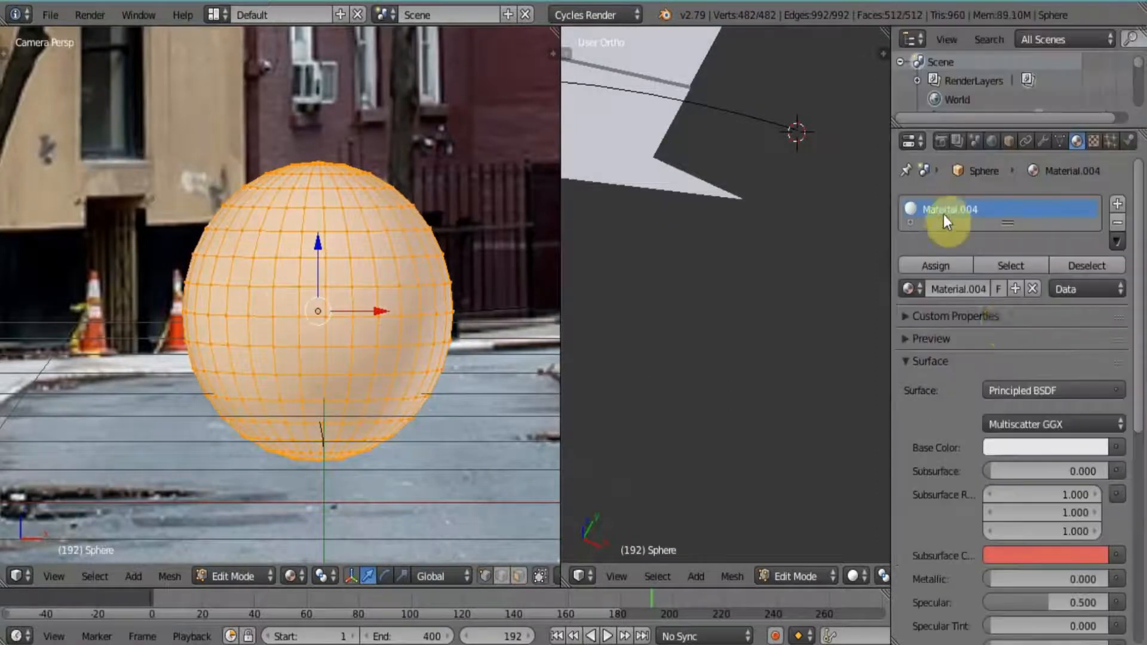
left_click(1116, 447)
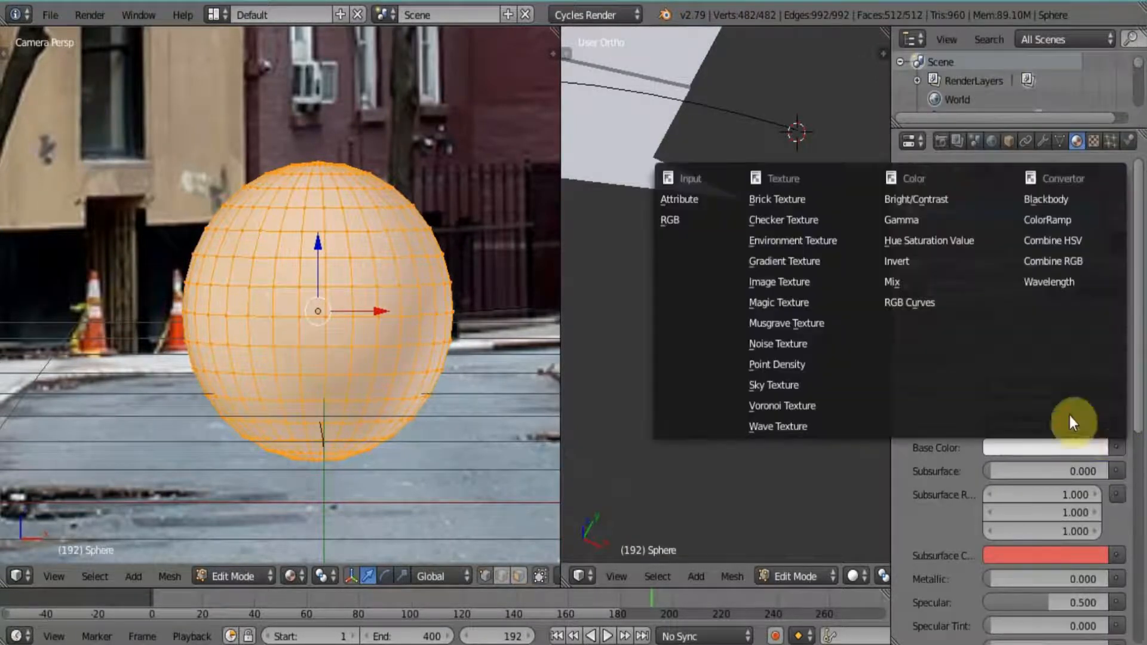
left_click(812, 287)
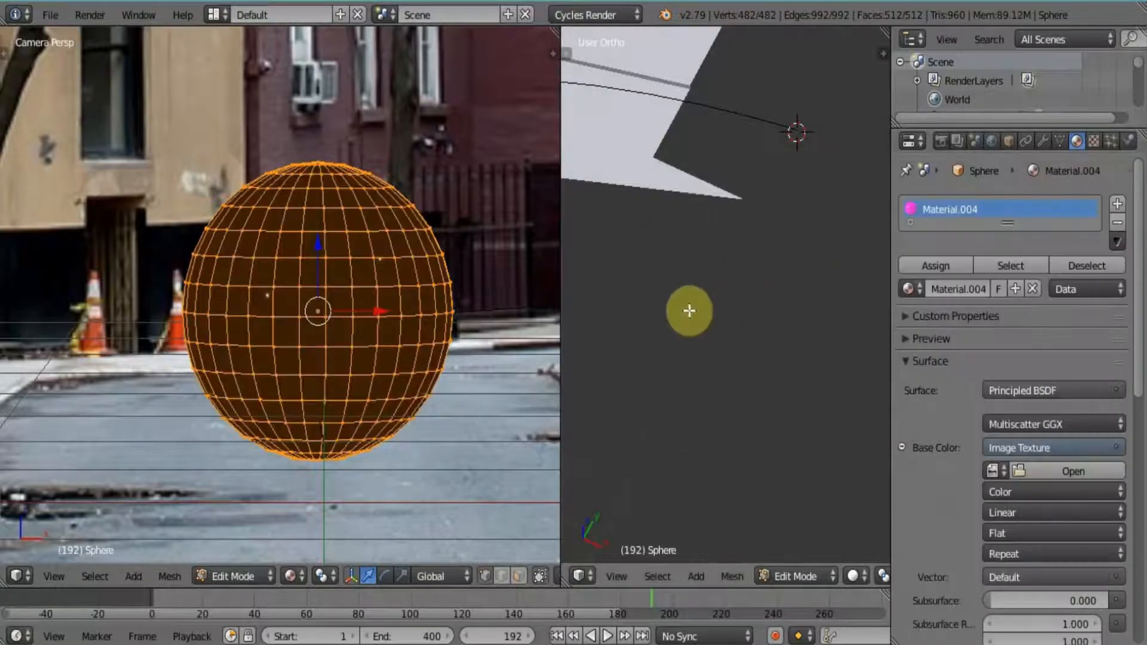
Step: Load rust_painted_0042_01_preview.jpg from the E:\texture\rust folder as the base color image
left_click(1044, 475)
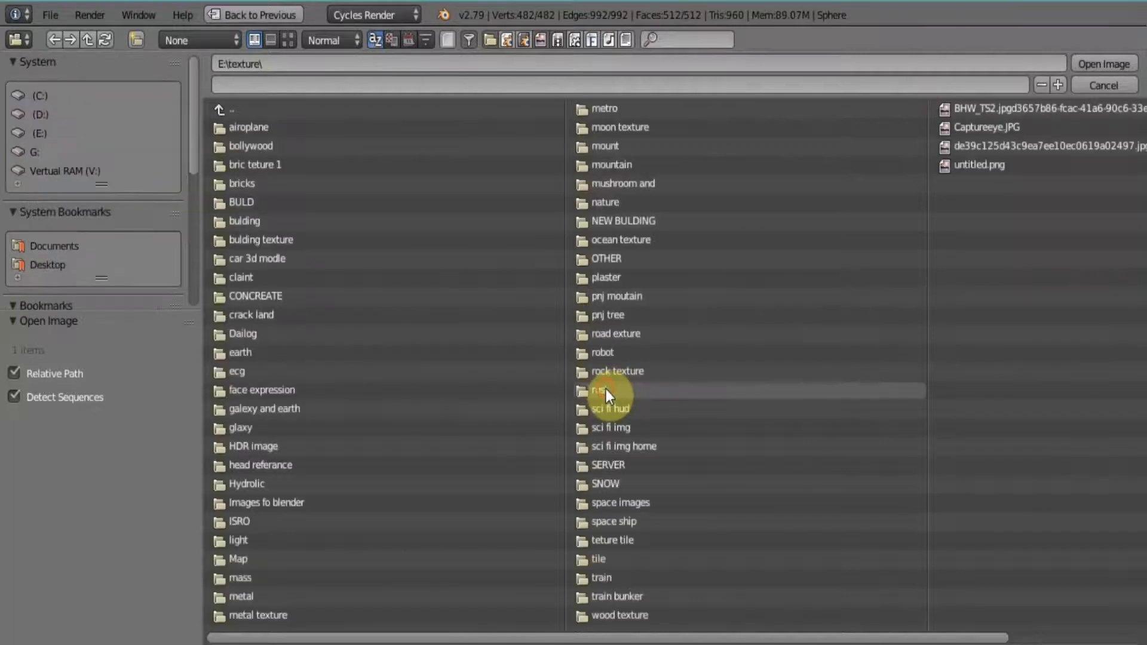
left_click(606, 389)
left_click(289, 41)
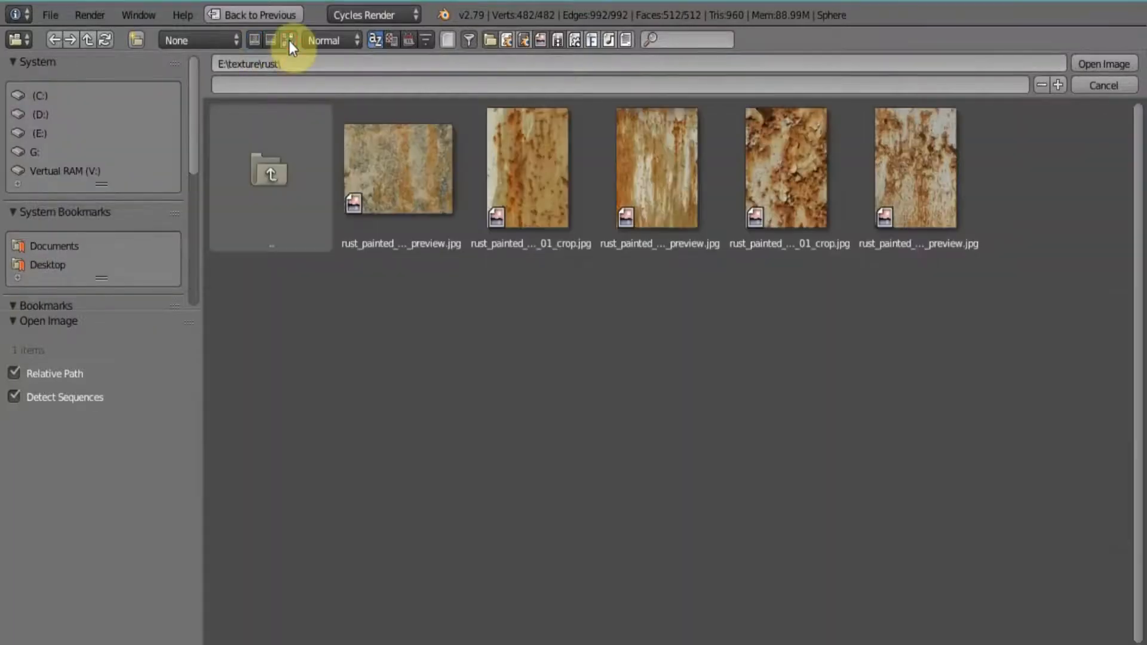
left_click(390, 144)
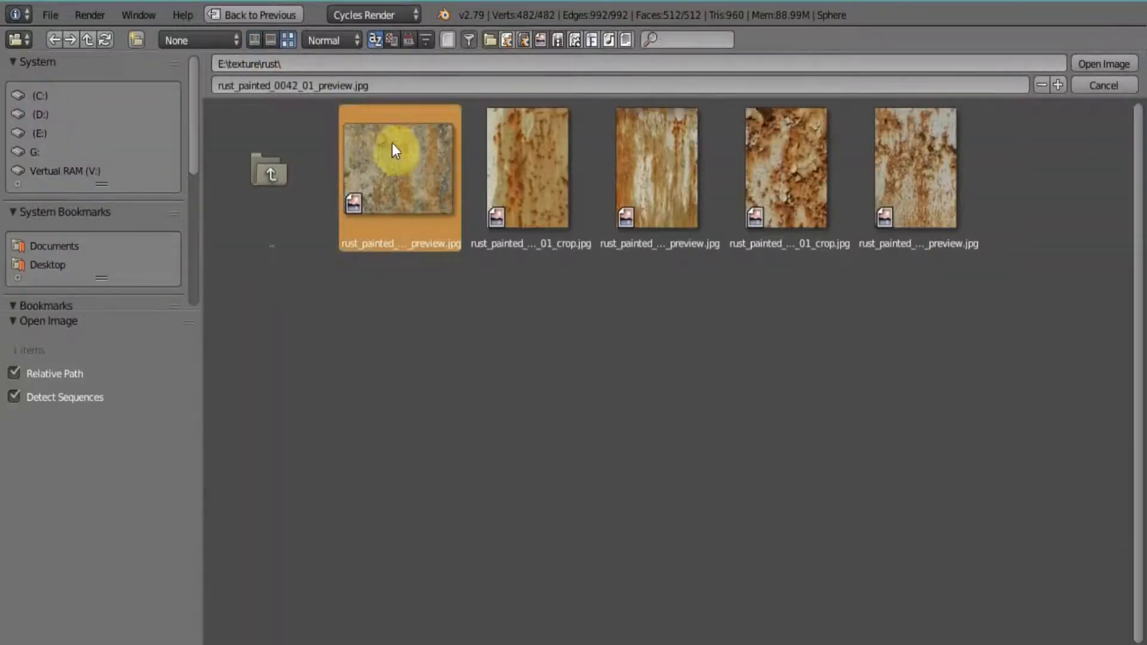
left_click(1083, 62)
scroll(405, 299, "up", 3)
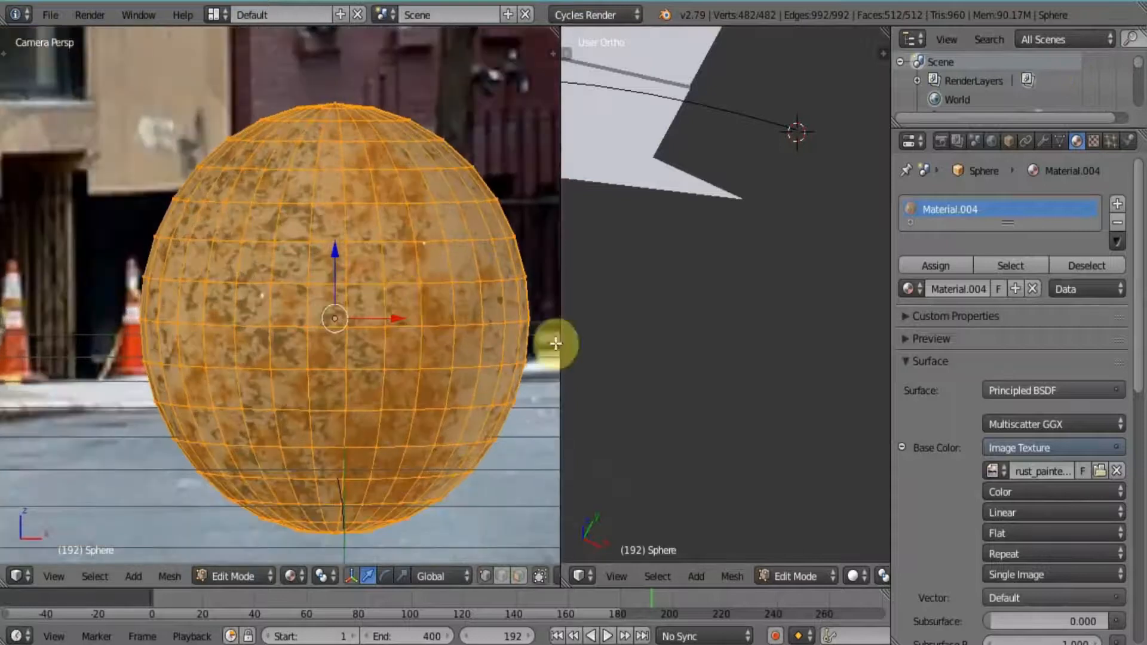
Step: Set the rust material's Metallic to about 0.187 and its Roughness to about 0.266
left_click_drag(1138, 368, 1141, 489)
left_click(989, 500)
left_click_drag(986, 499, 1012, 501)
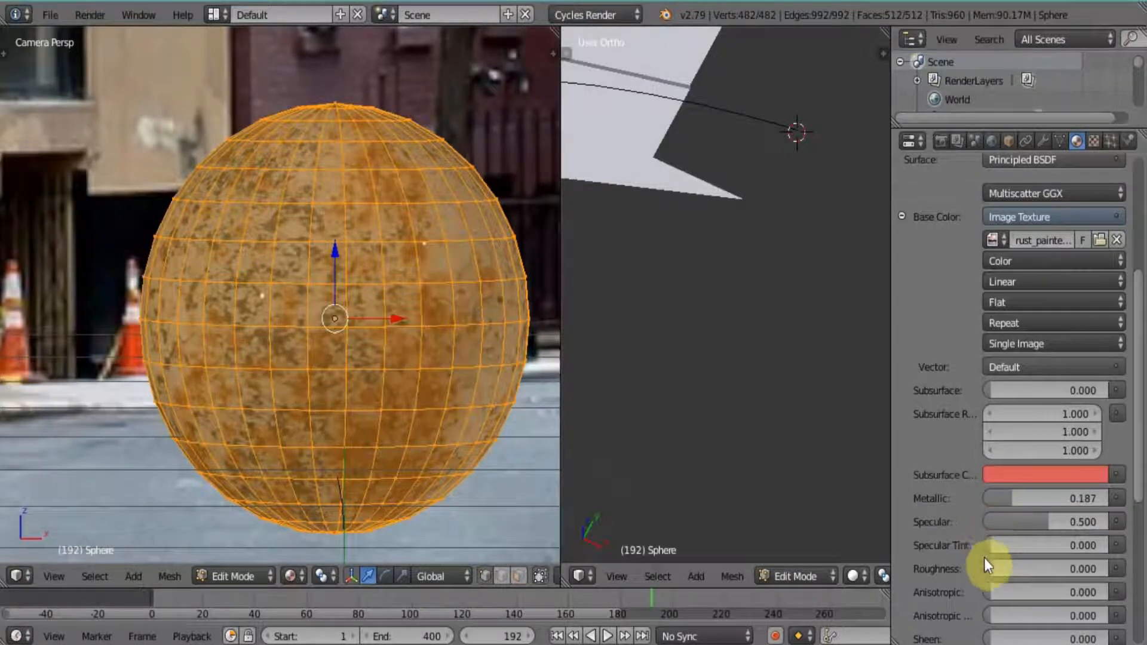
left_click_drag(984, 568, 1021, 568)
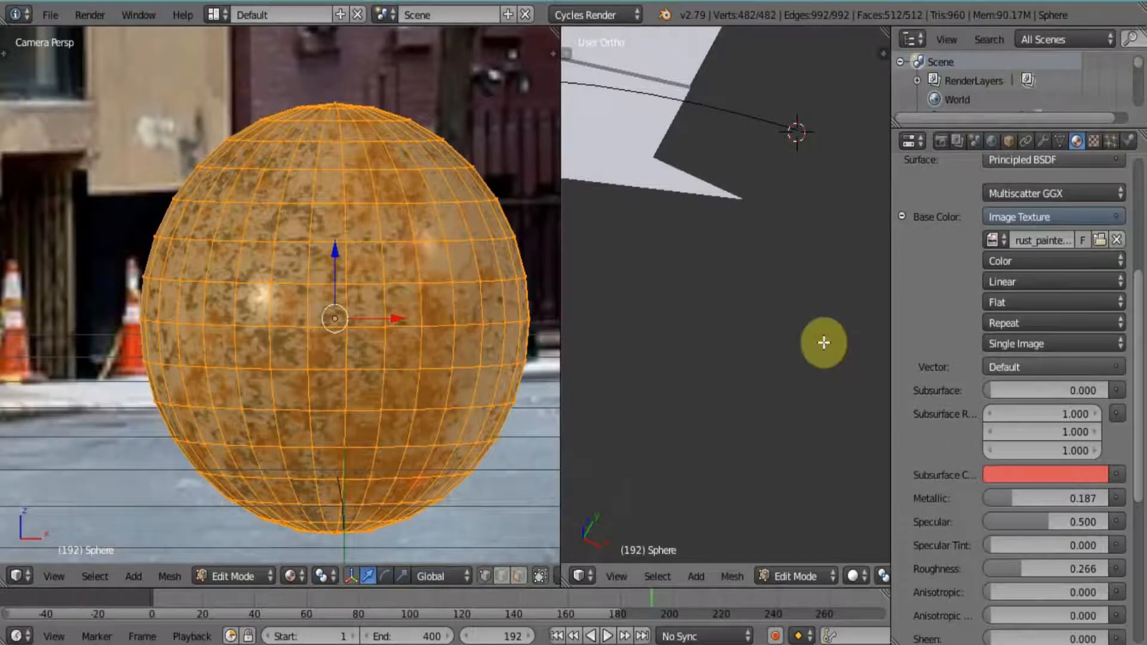
Step: Change the second 3D view into a Node Editor and set the camera view to Rendered shading
left_click(586, 578)
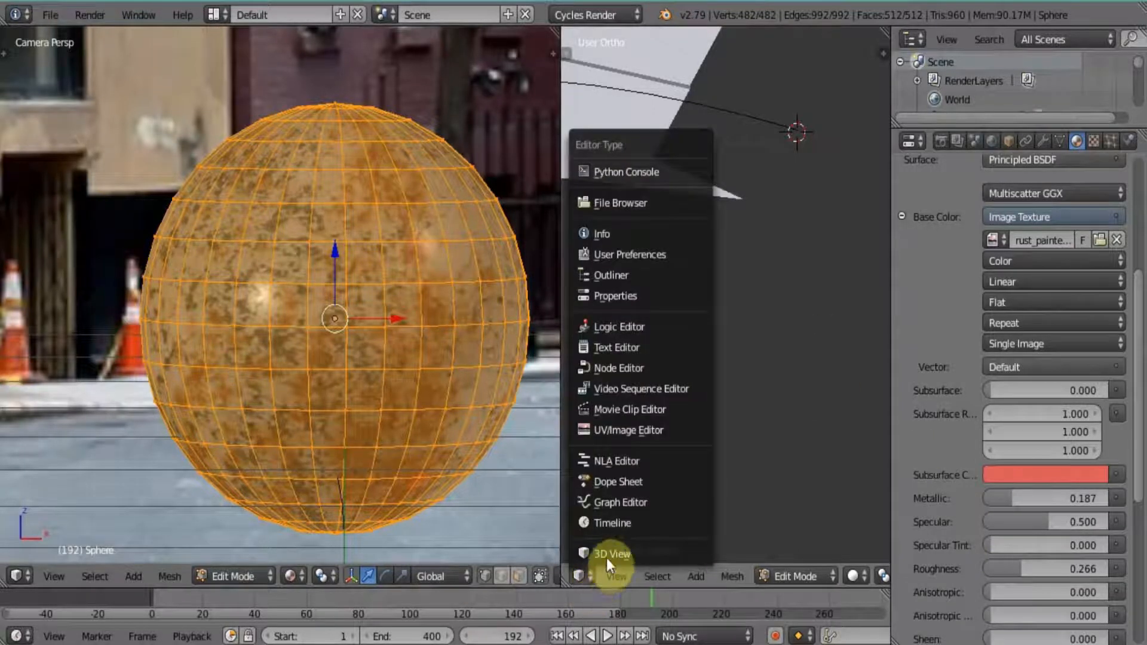
left_click(606, 556)
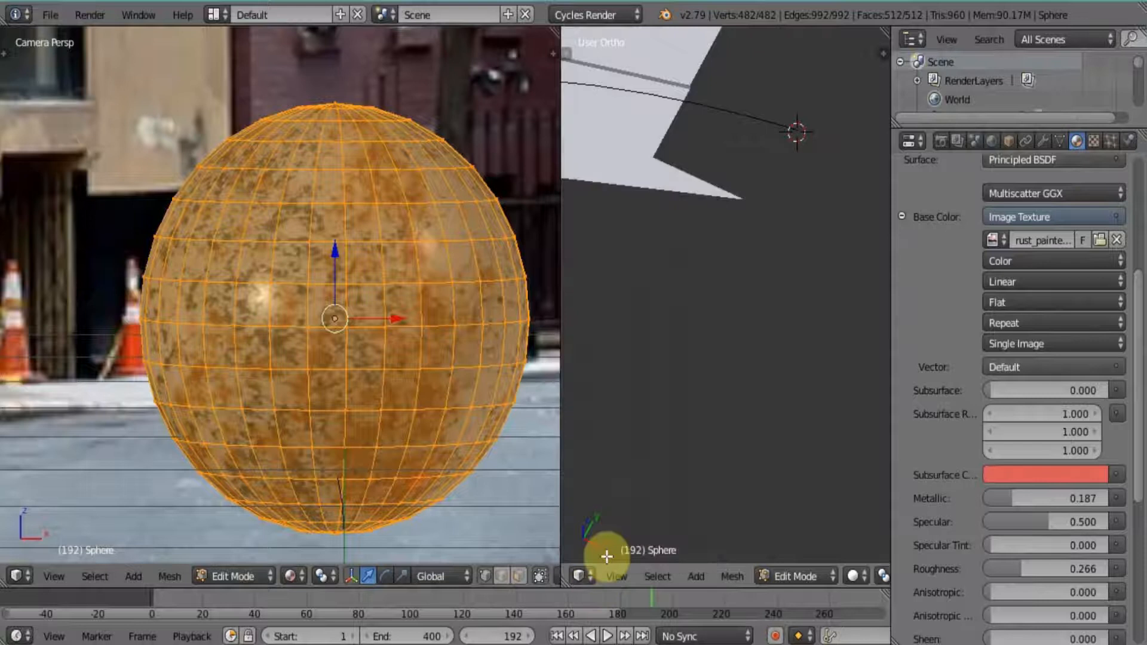
left_click(583, 577)
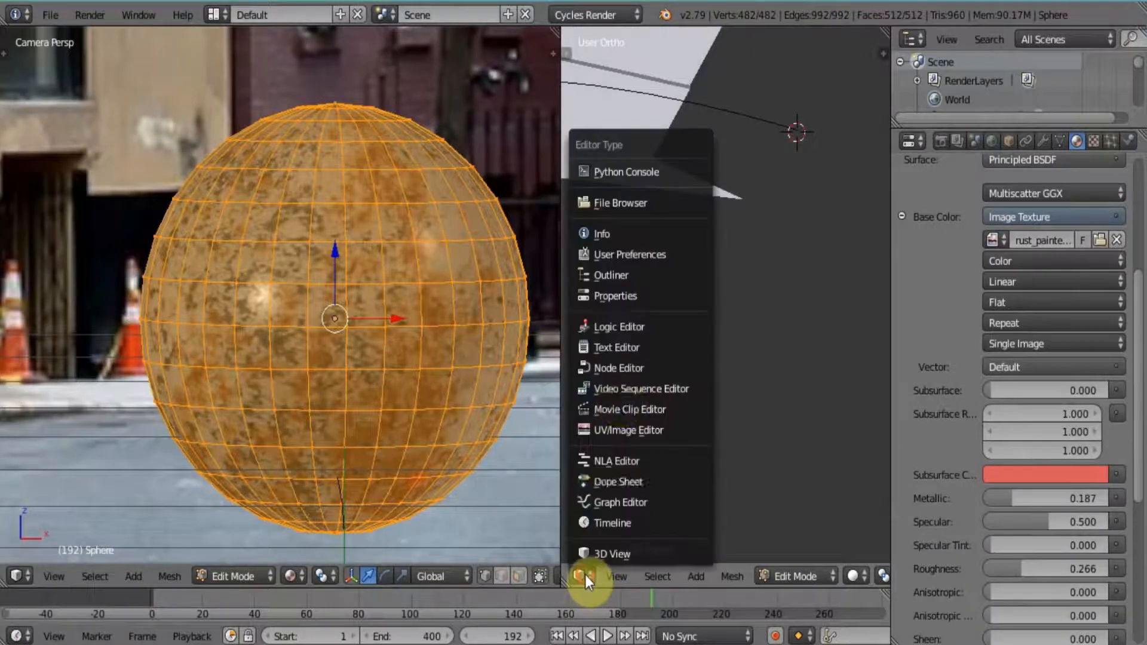
left_click(622, 366)
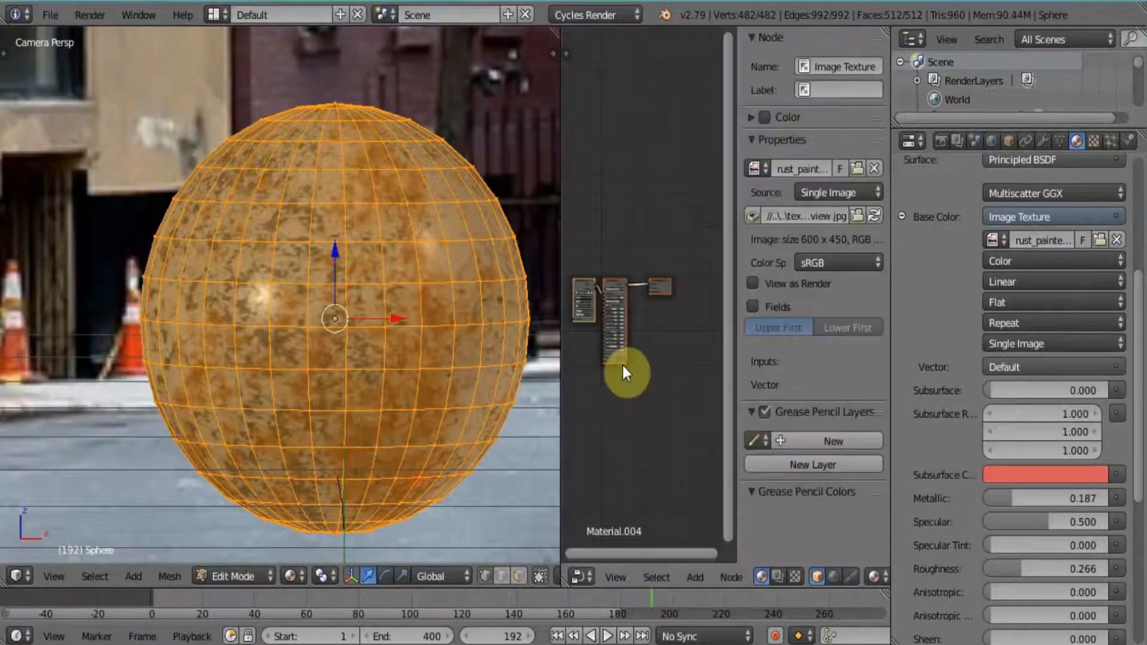
left_click(299, 576)
left_click(325, 450)
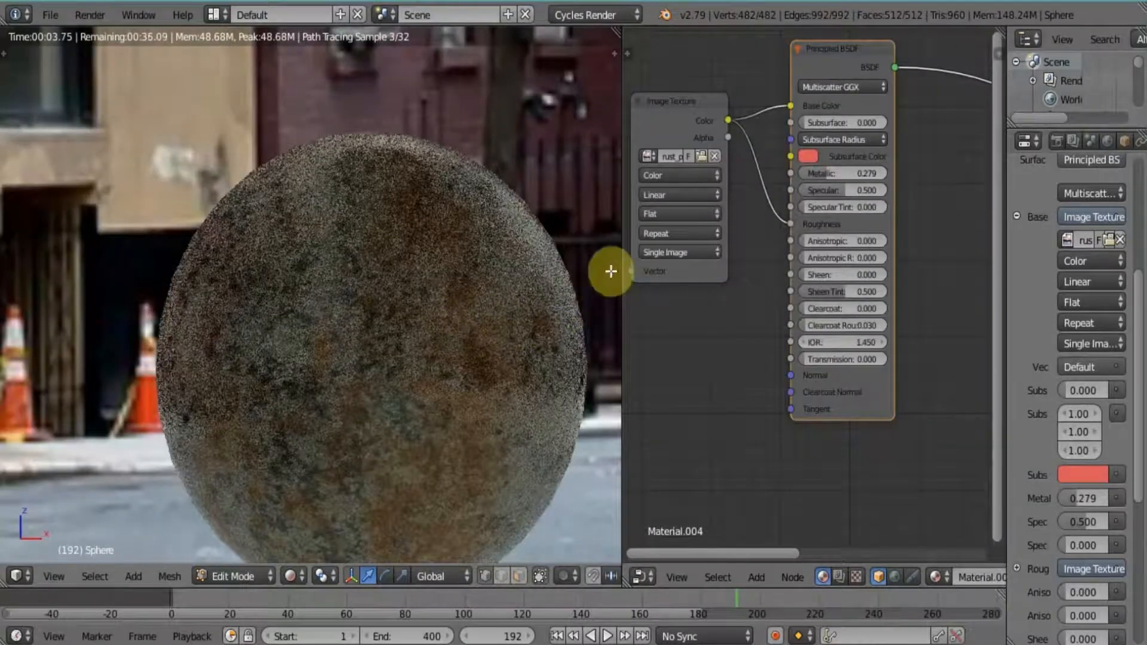
Step: Change the Node Editor back to a 3D View and frame the whole street model in it
left_click(639, 581)
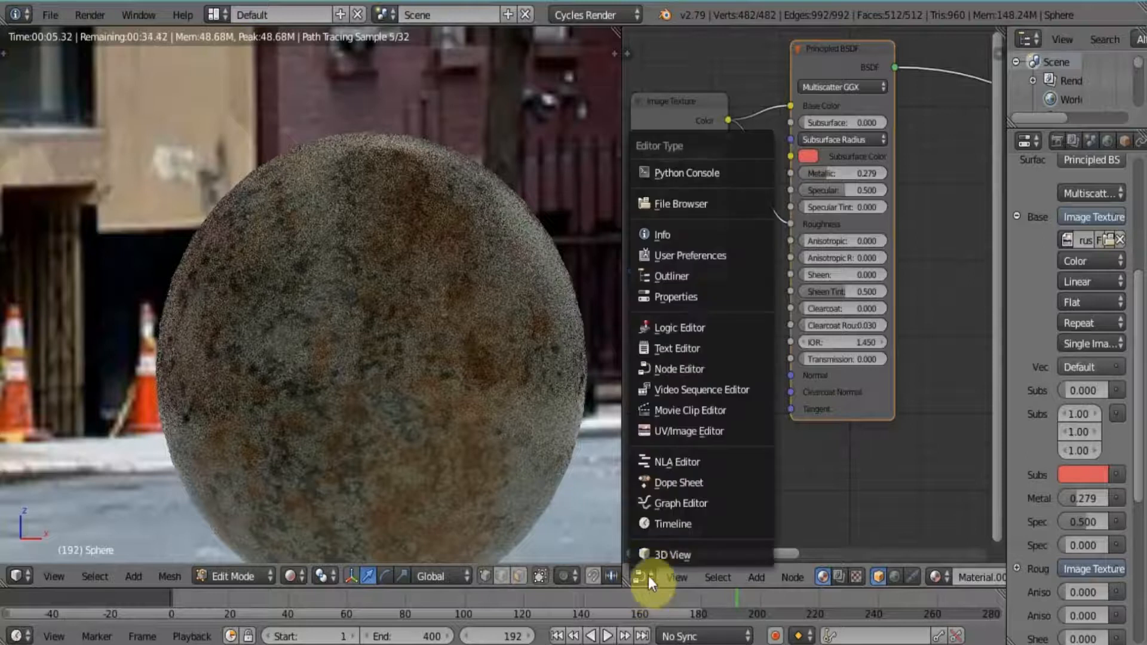
left_click(653, 562)
scroll(783, 305, "down", 10)
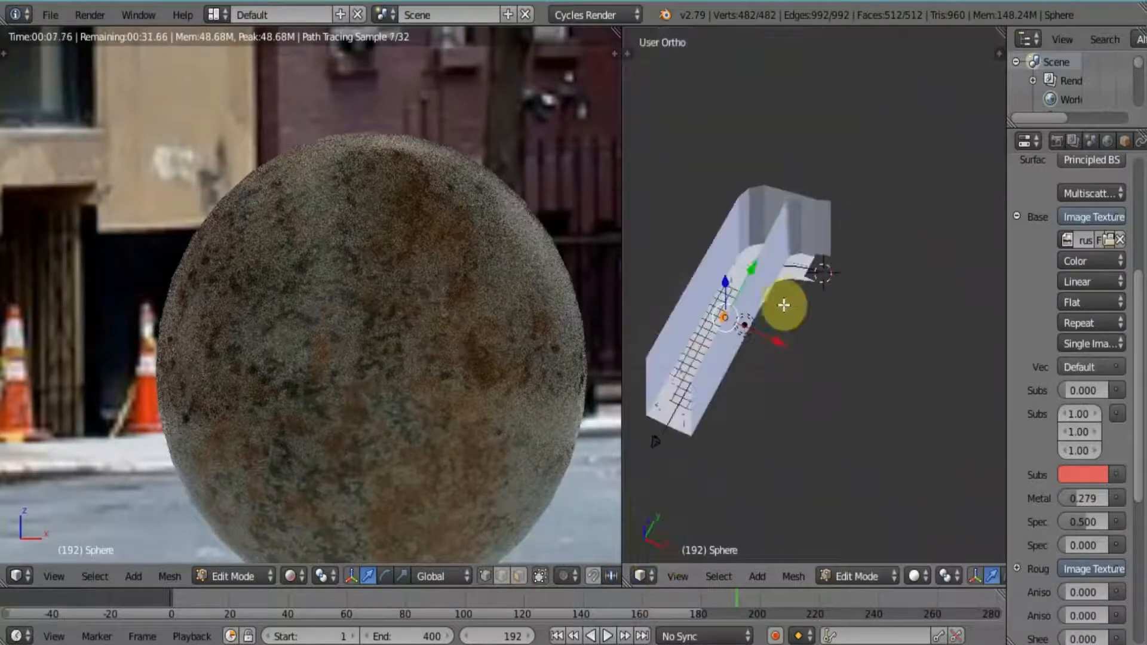
middle_click_drag(776, 315, 780, 470)
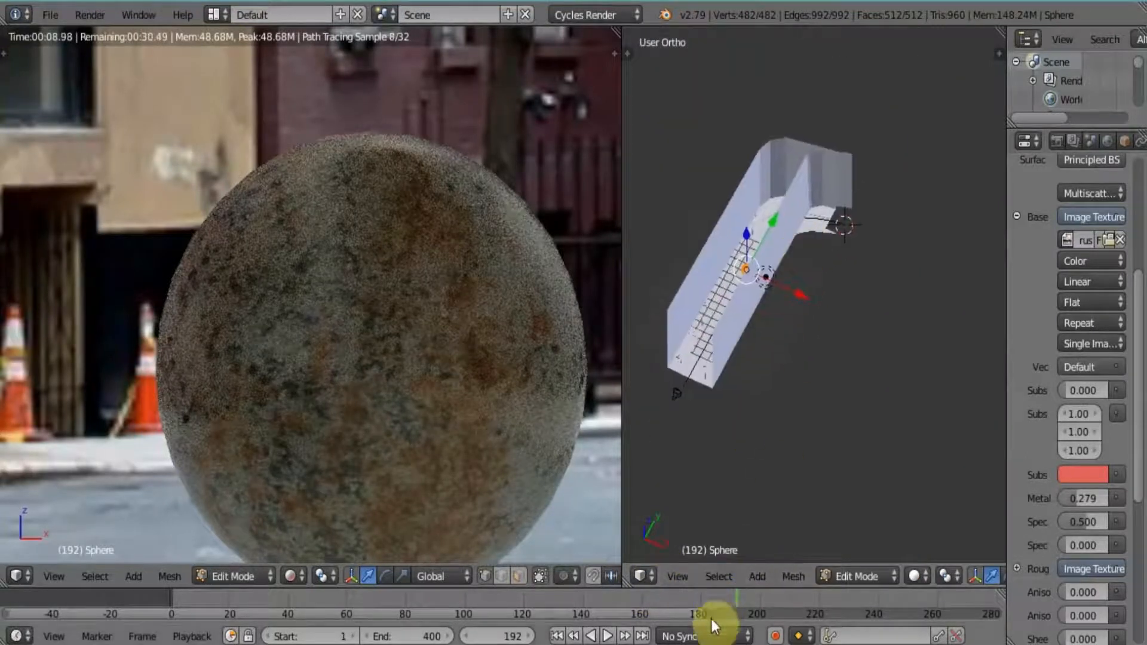
Step: Return the animation to frame 1, deselect the sphere's mesh and switch back to Object Mode
left_click(558, 636)
middle_click_drag(768, 537, 867, 309, "ctrl")
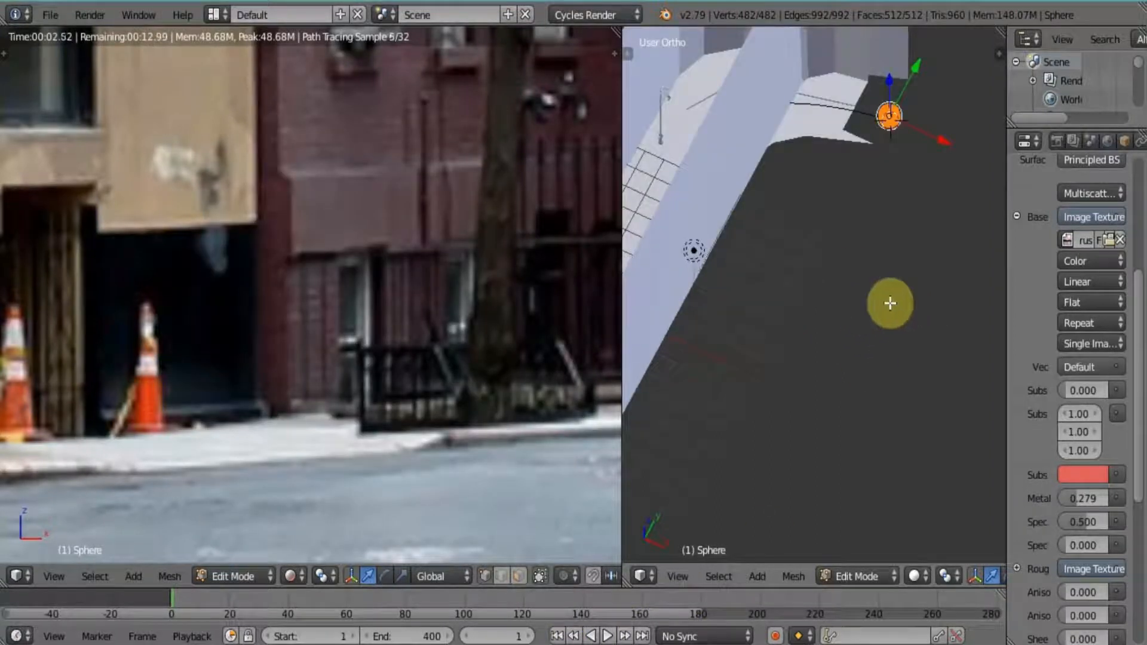
key("a")
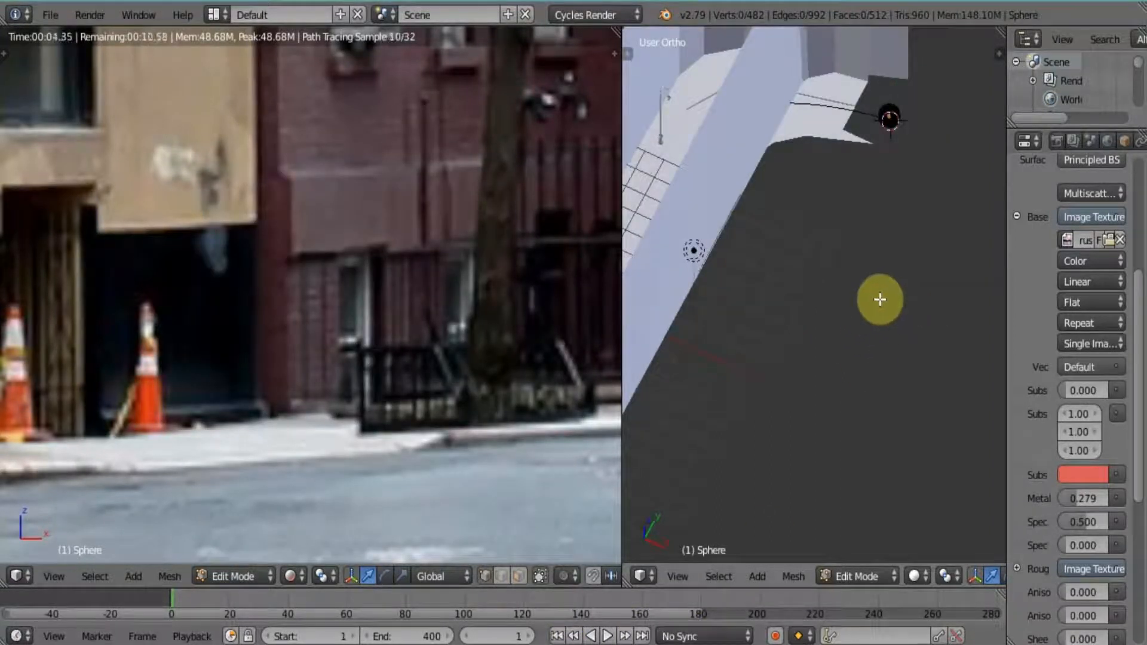
key("Tab")
Step: Show the sphere's location, rotation and scale values in the second 3D view, widening that view around the sphere
mouse_move(832, 295)
middle_mouse_down()
mouse_move(875, 249)
mouse_move(870, 185)
mouse_move(769, 358)
mouse_move(799, 258)
mouse_move(830, 308)
middle_mouse_up()
key("n")
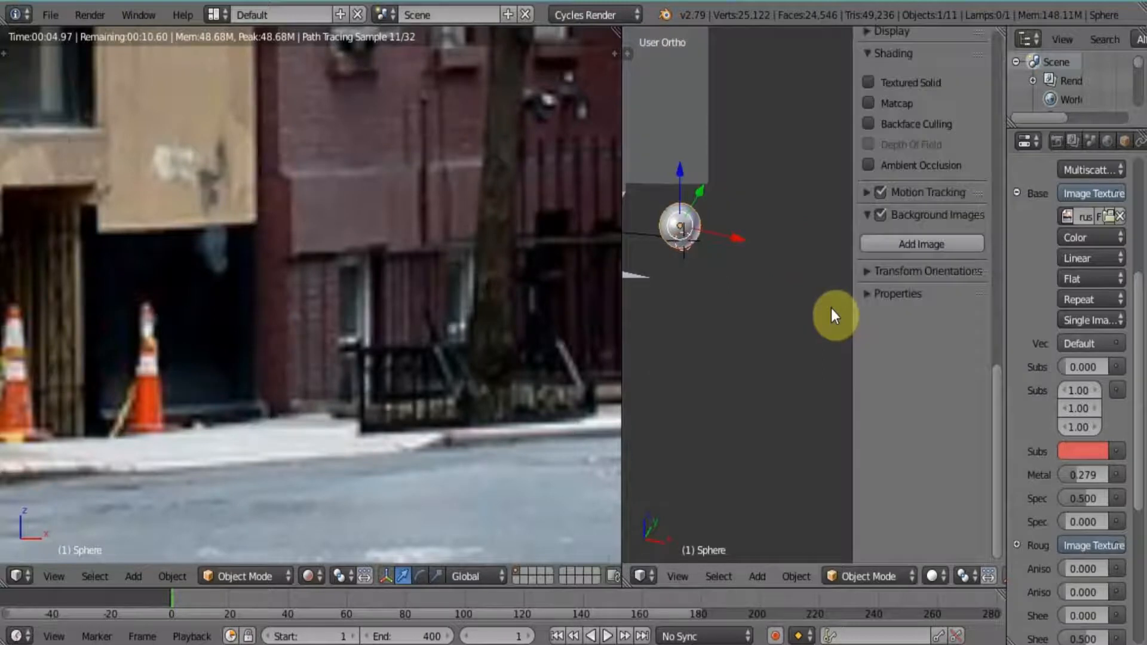
scroll(918, 316, "up", 10)
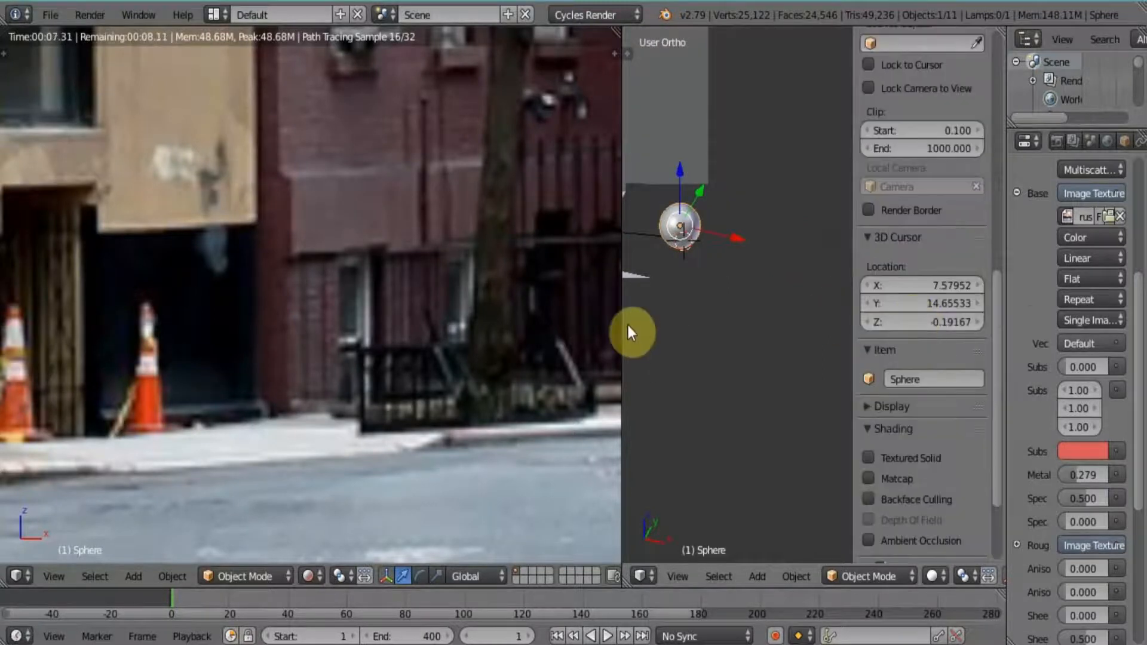
left_click_drag(620, 315, 392, 332)
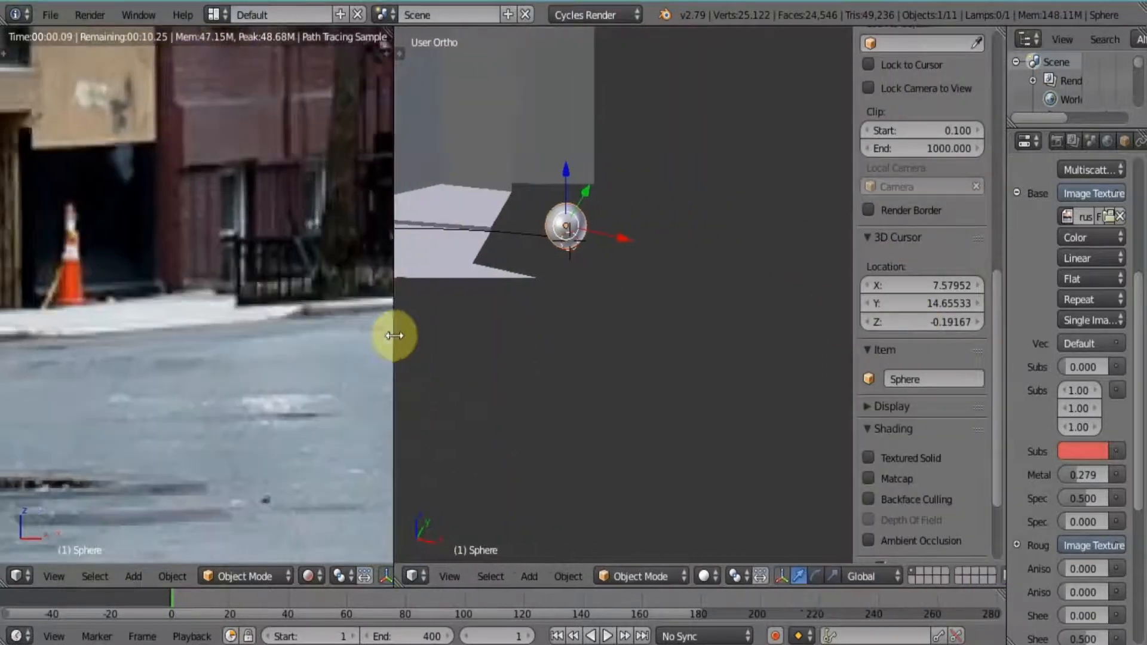
scroll(908, 304, "up", 18)
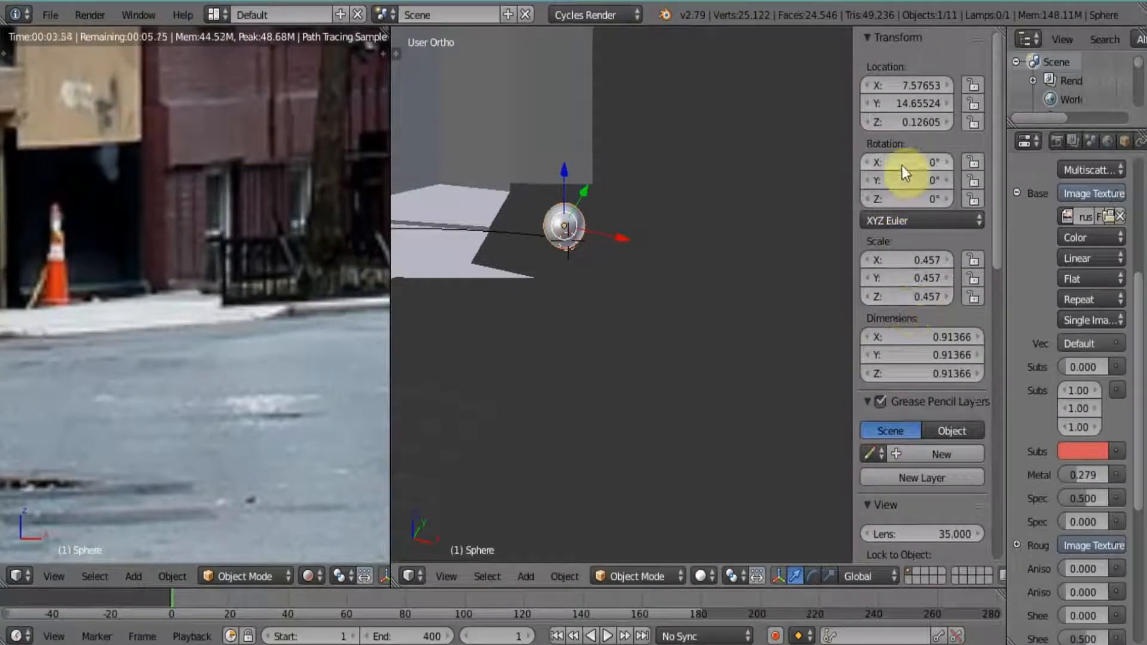
scroll(636, 254, "up", 4)
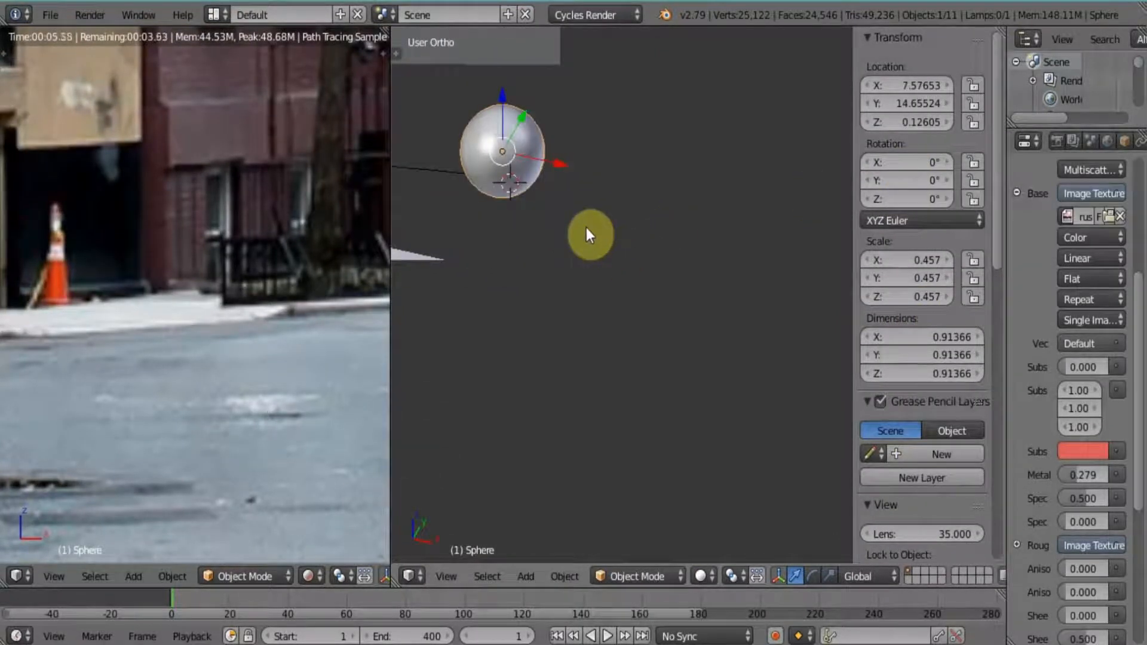
middle_click_drag(586, 227, 630, 285, "shift")
scroll(632, 289, "up", 3)
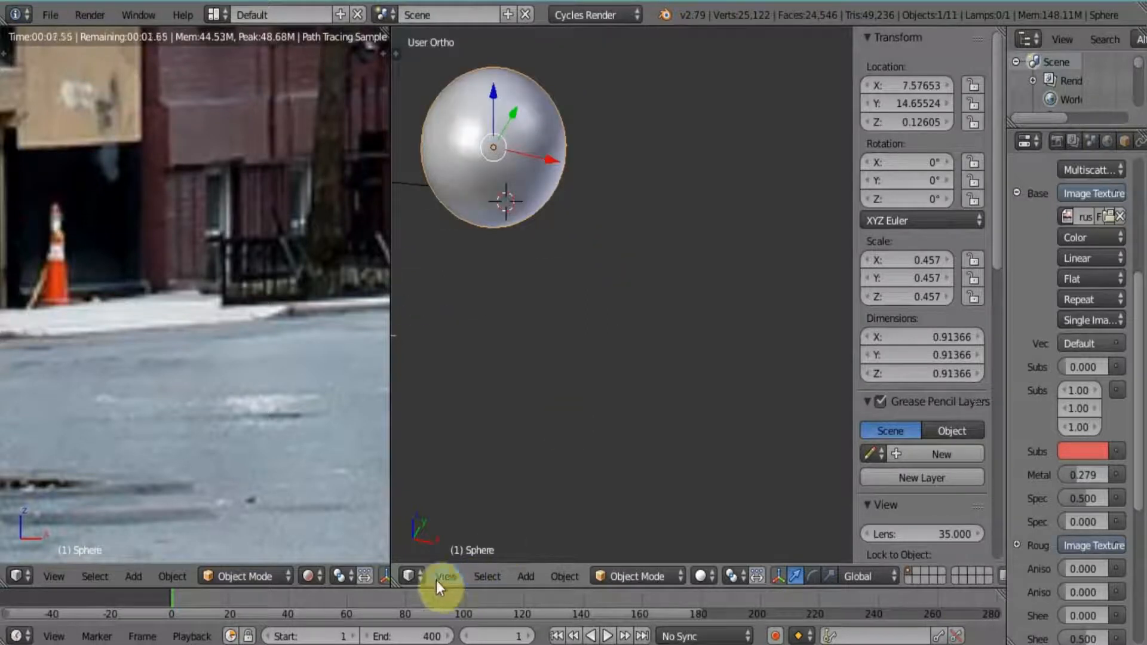
left_click(412, 575)
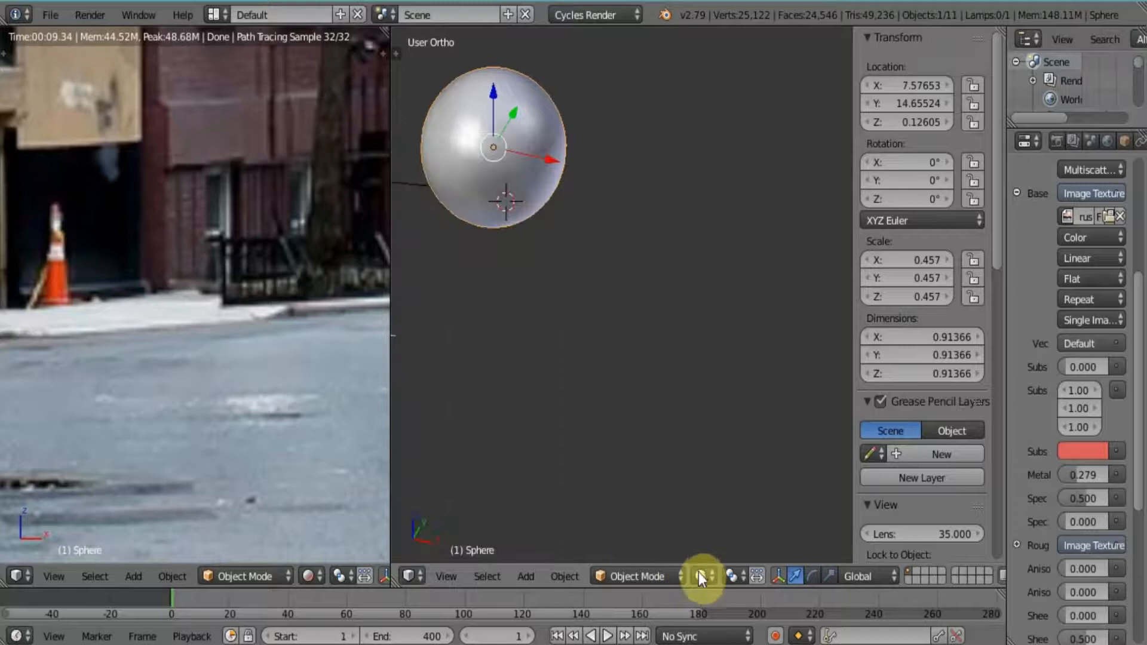
Step: Set the second 3D view to Material shading and tilt the sphere to -3.6° on its Y rotation
left_click(700, 577)
left_click(732, 474)
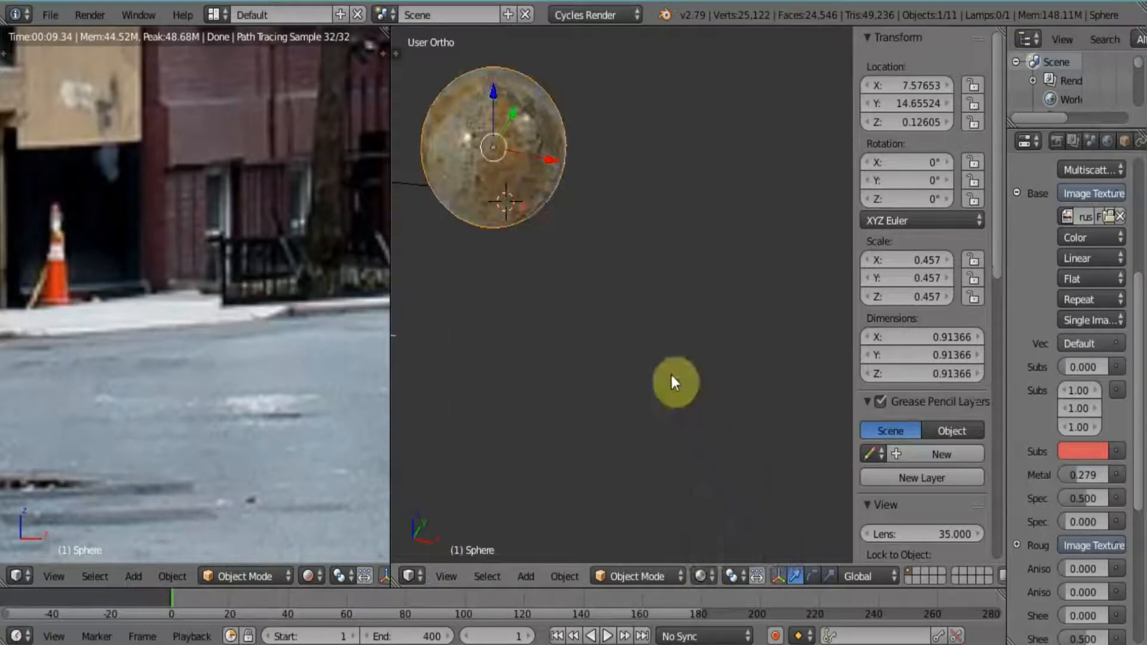
middle_click_drag(672, 378, 689, 473, "shift")
mouse_move(907, 181)
left_mouse_down()
mouse_move(865, 180)
mouse_move(896, 180)
left_mouse_up()
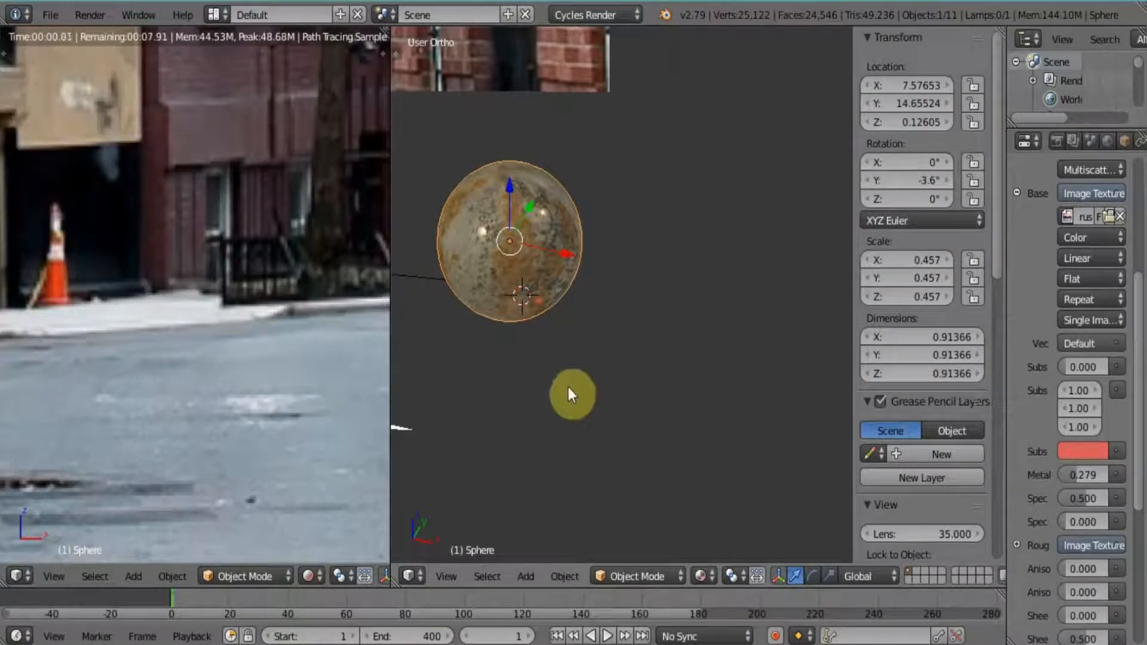
Step: Advance the animation to frame 167 so the sphere is in the camera's view, and set the camera view to Material shading
left_click_drag(184, 591, 341, 602)
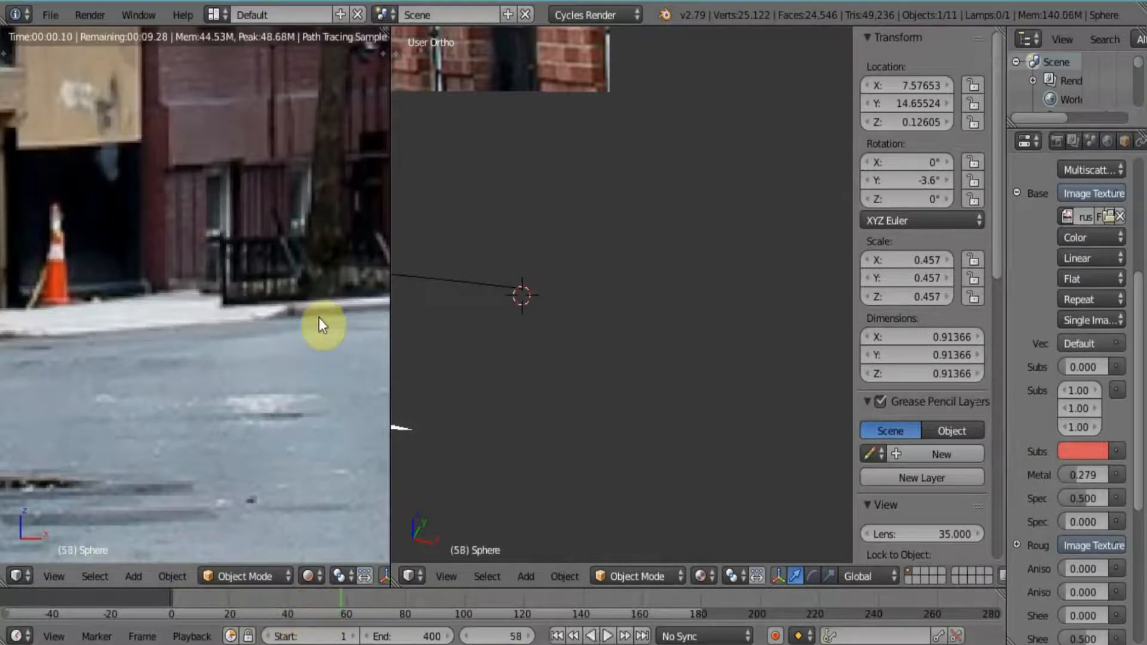
scroll(318, 317, "down", 3)
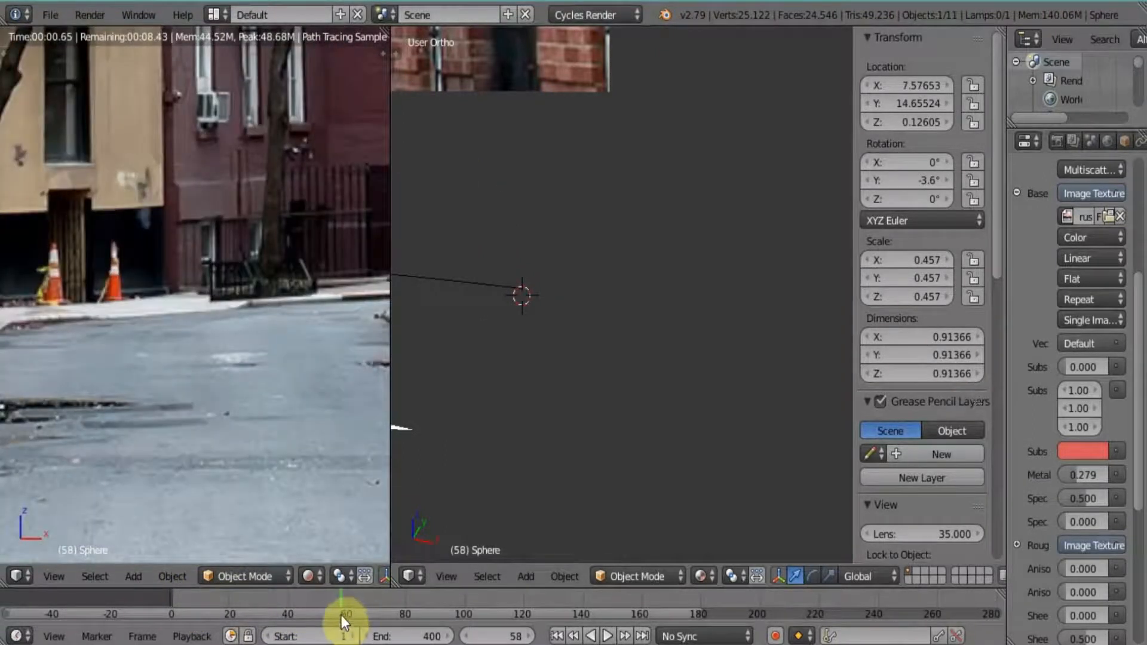
key("alt+a")
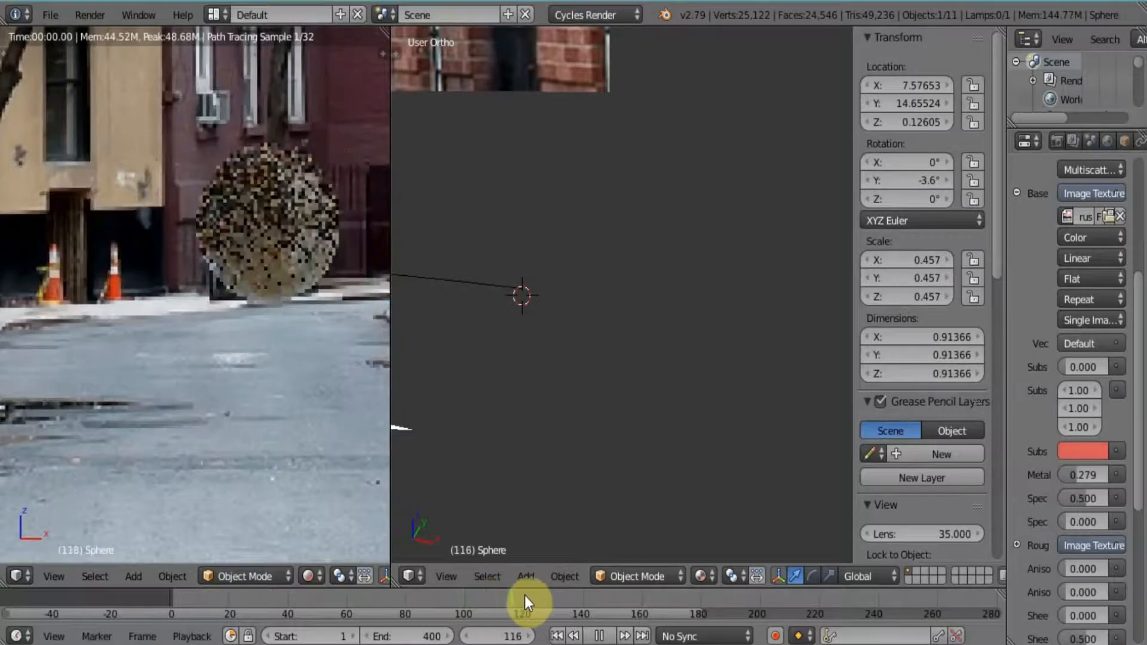
key("alt+a")
left_click(317, 572)
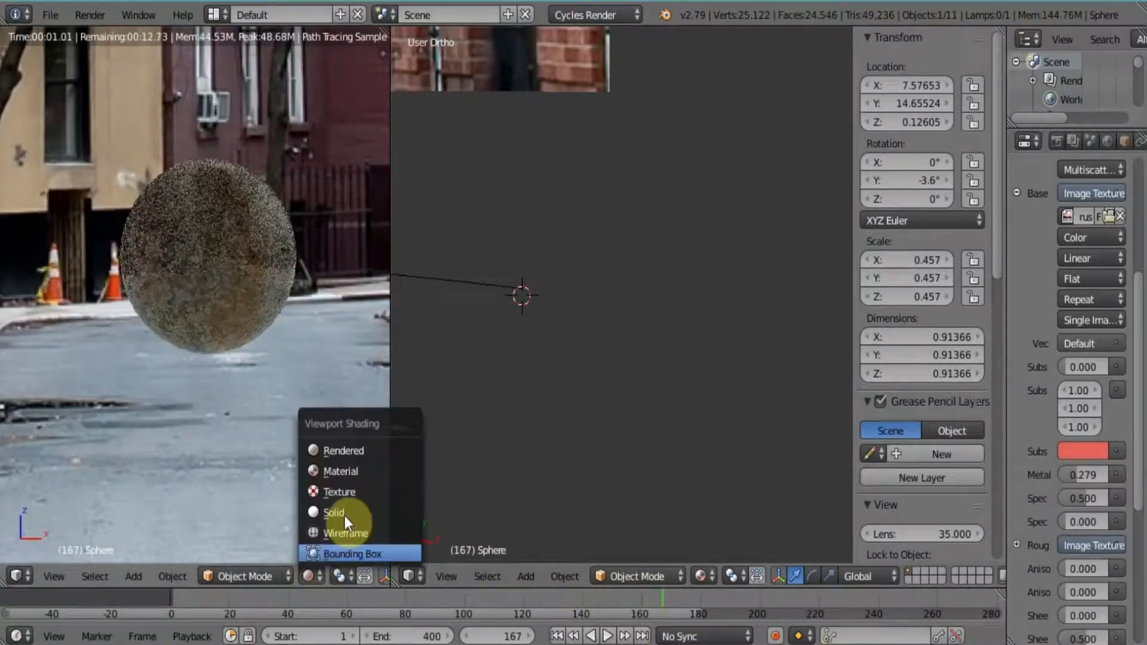
left_click(336, 471)
Step: Set the sphere's Y rotation to about -81.8° and turn it around the global Z axis to a Z rotation of about 108°
left_click_drag(896, 181, 759, 181)
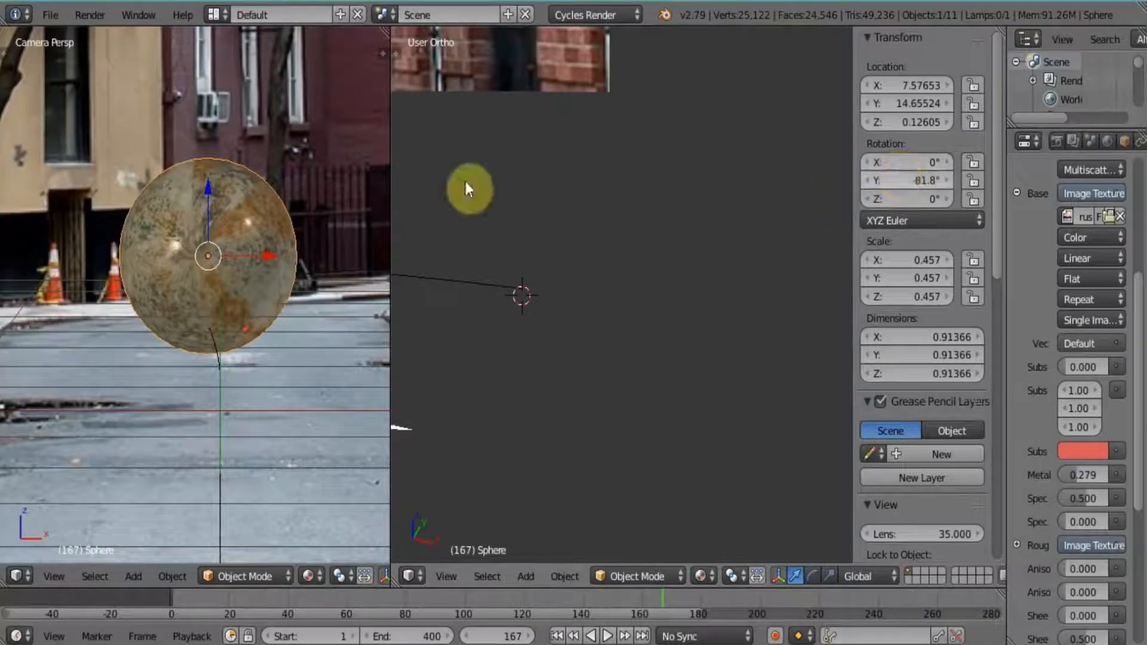
key("r")
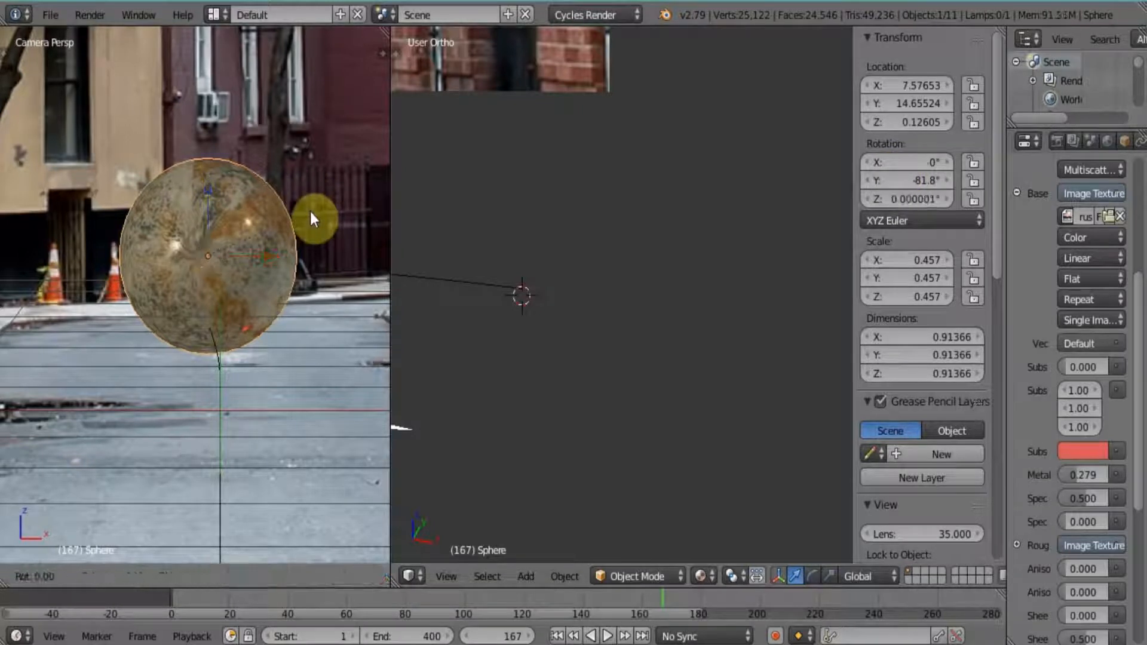
key("z")
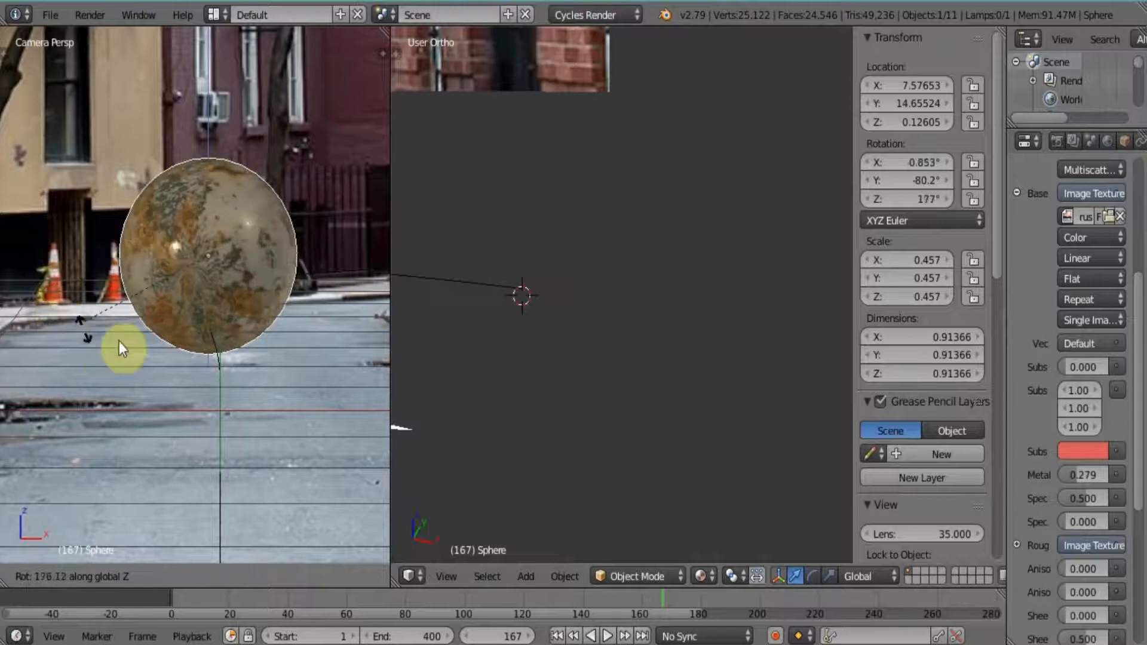
left_click(223, 344)
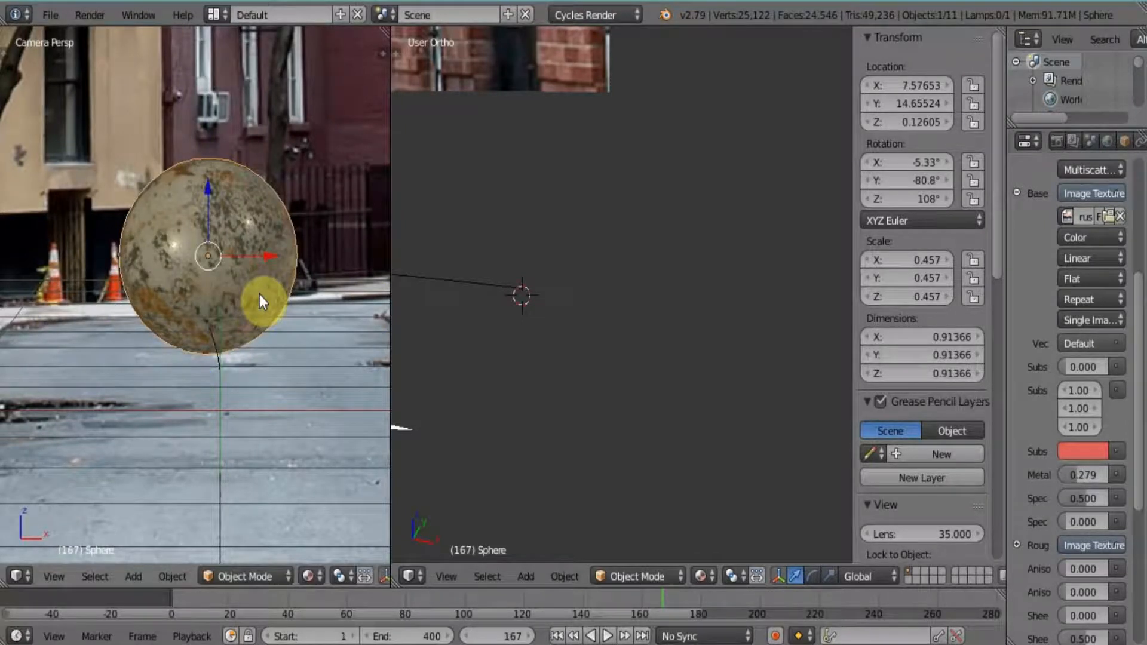
Step: Apply the sphere's rotation and scale, and test its roll with a Y rotation of about -29.4°
key("ctrl+a")
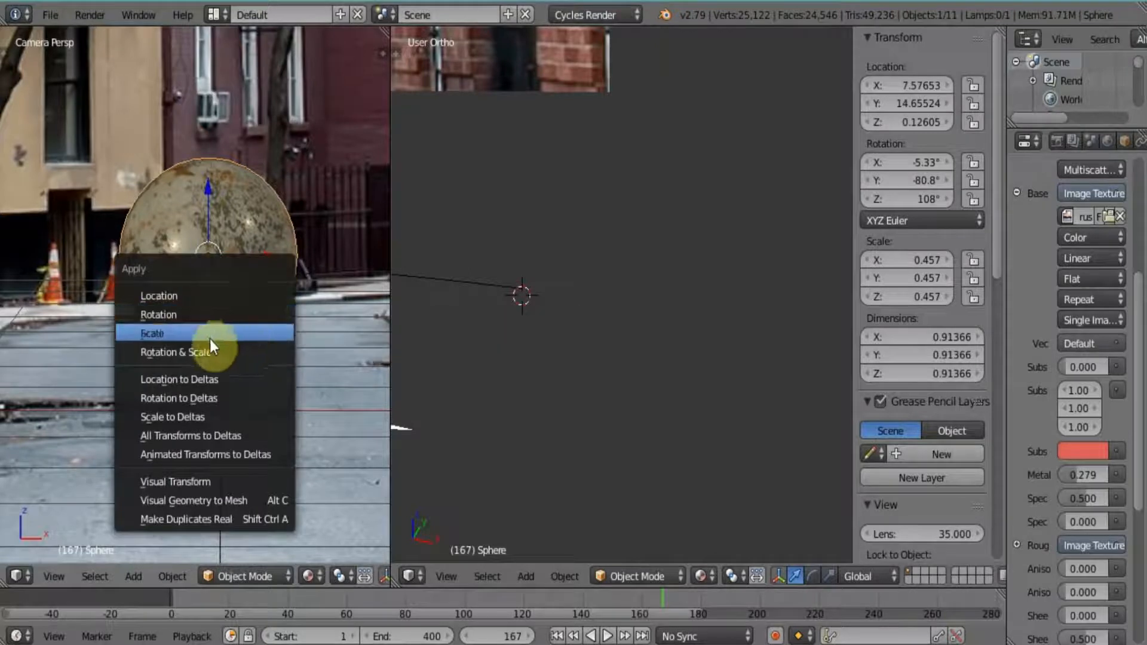
left_click(203, 352)
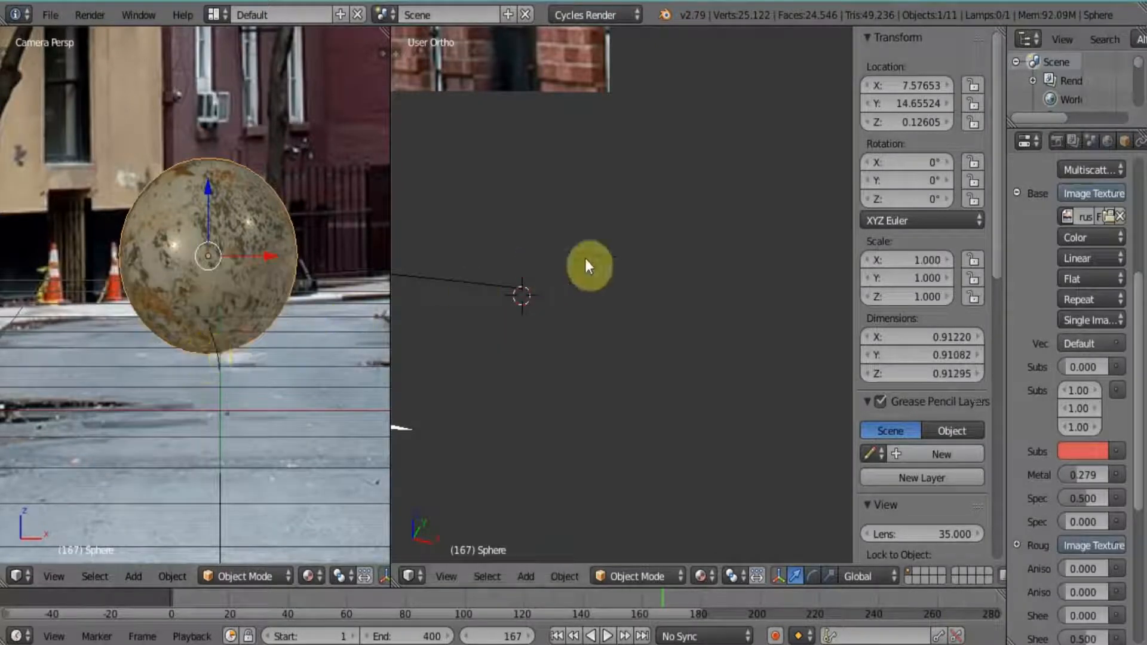
mouse_move(908, 180)
left_mouse_down()
mouse_move(932, 180)
mouse_move(910, 181)
left_mouse_up()
left_click_drag(906, 181, 940, 183)
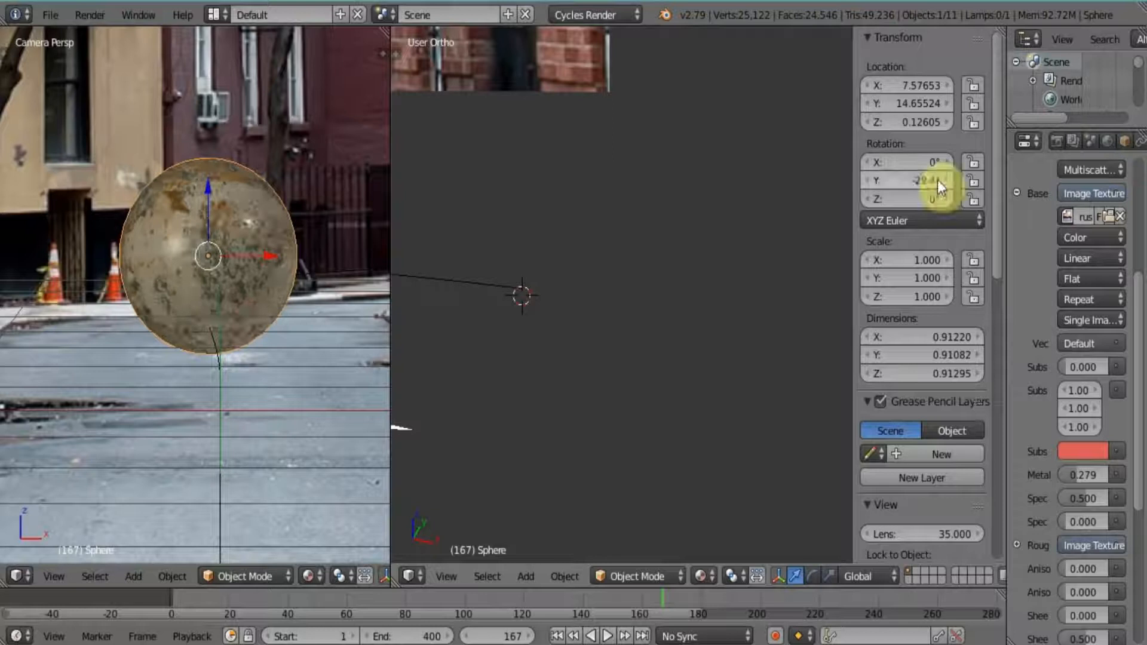
Step: Set the sphere's Y rotation to 0° at frame 1 and keyframe its rotation there
left_click(558, 636)
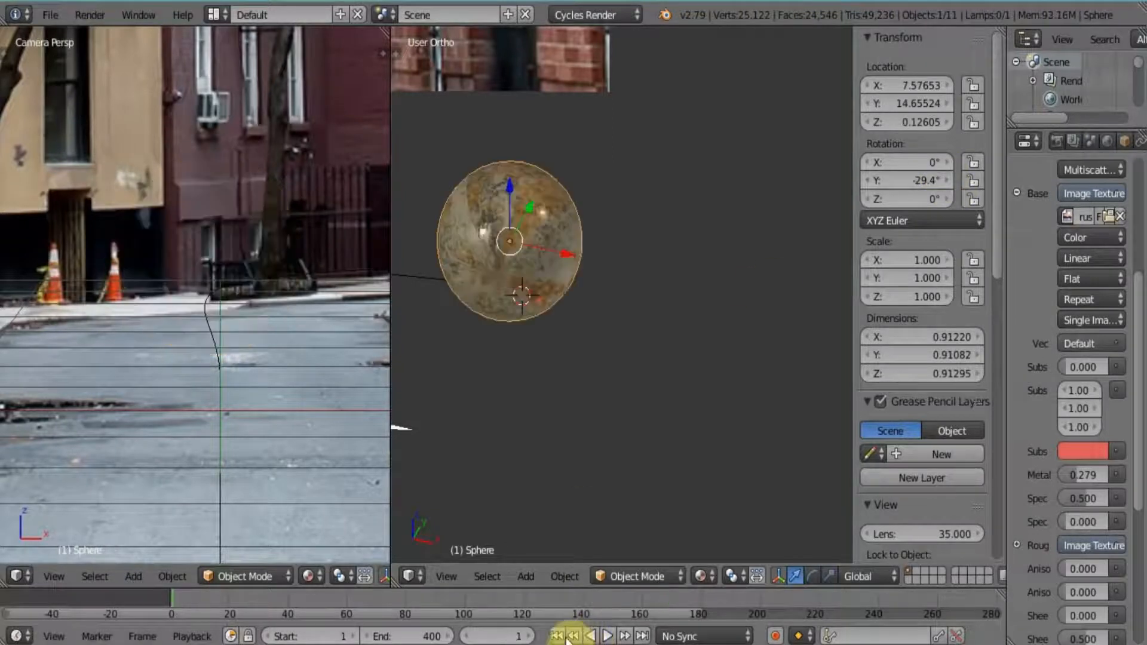
left_click(914, 179)
type("0")
key("Return")
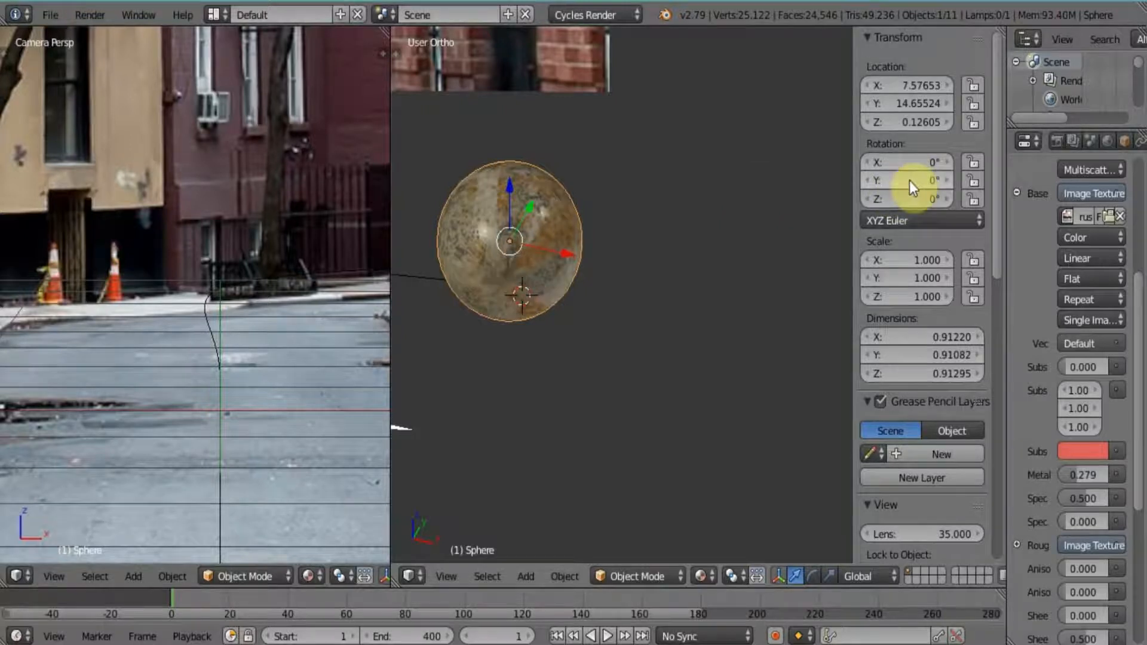
key("i")
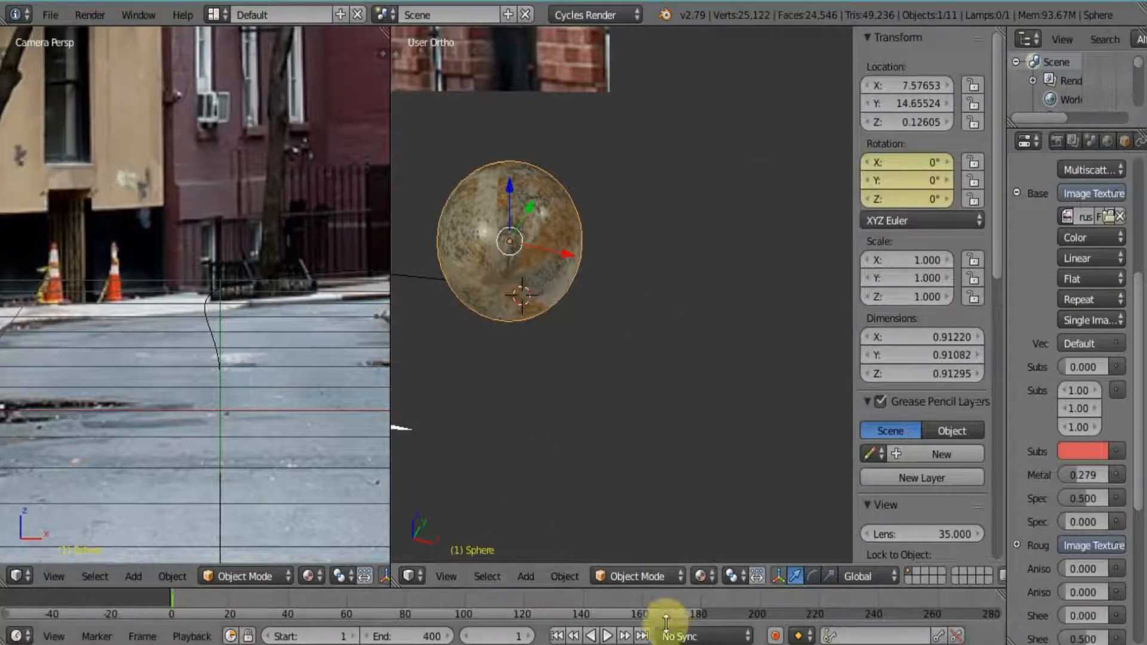
Step: Set the sphere's Y rotation to 2400° at frame 400 and keyframe its rotation there
left_click(642, 636)
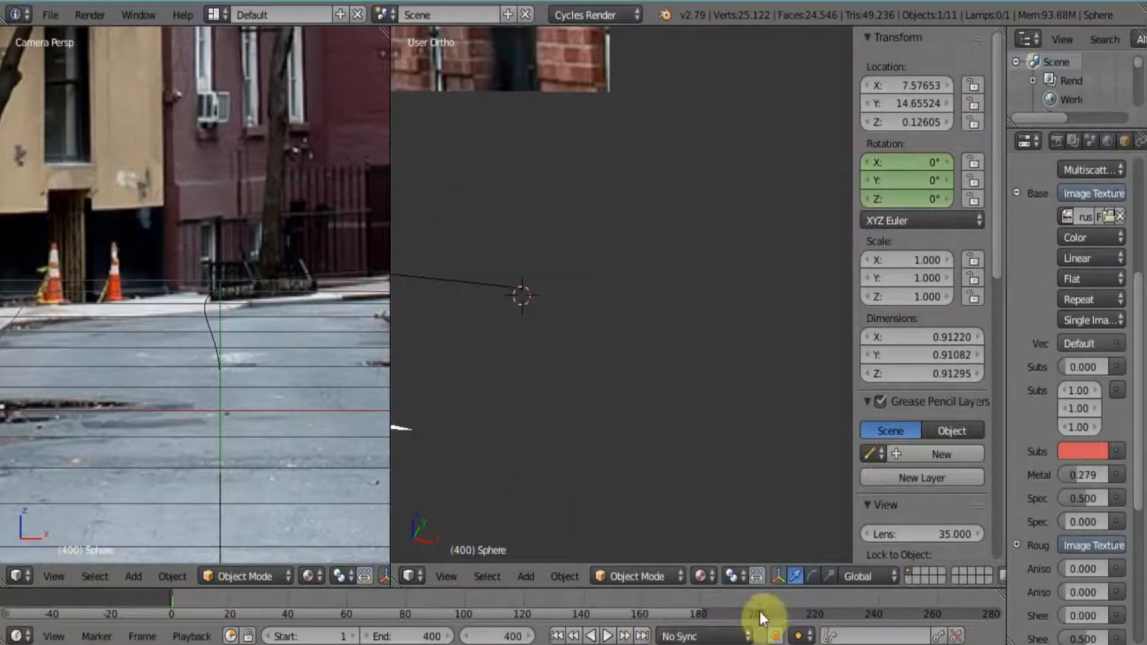
scroll(725, 600, "down", 5)
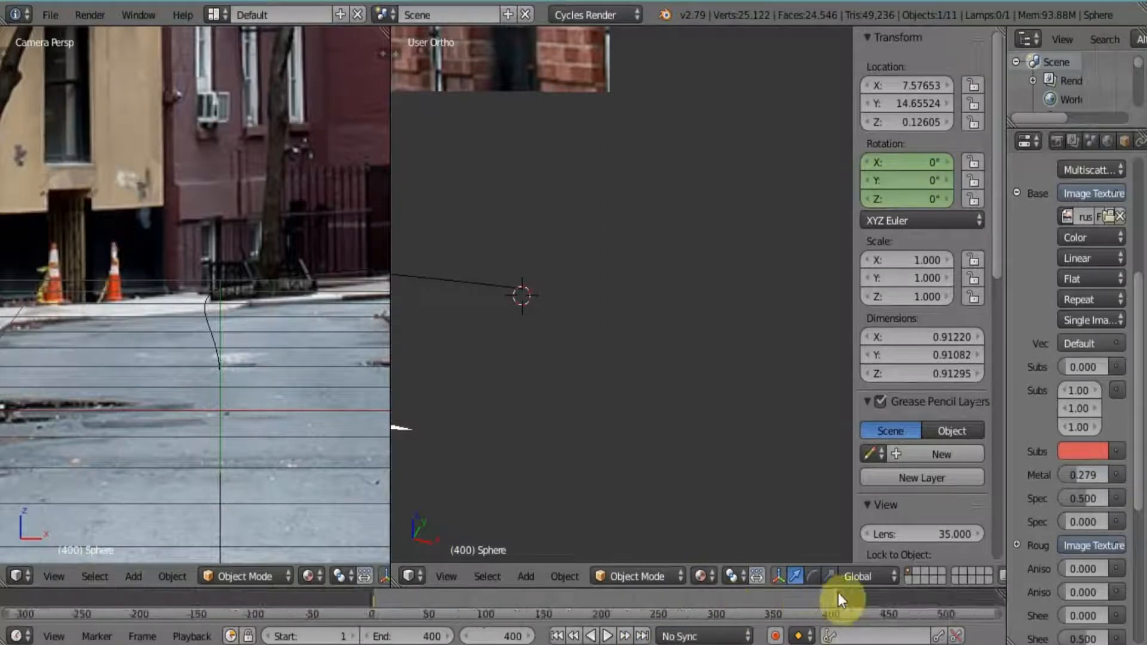
left_click(894, 174)
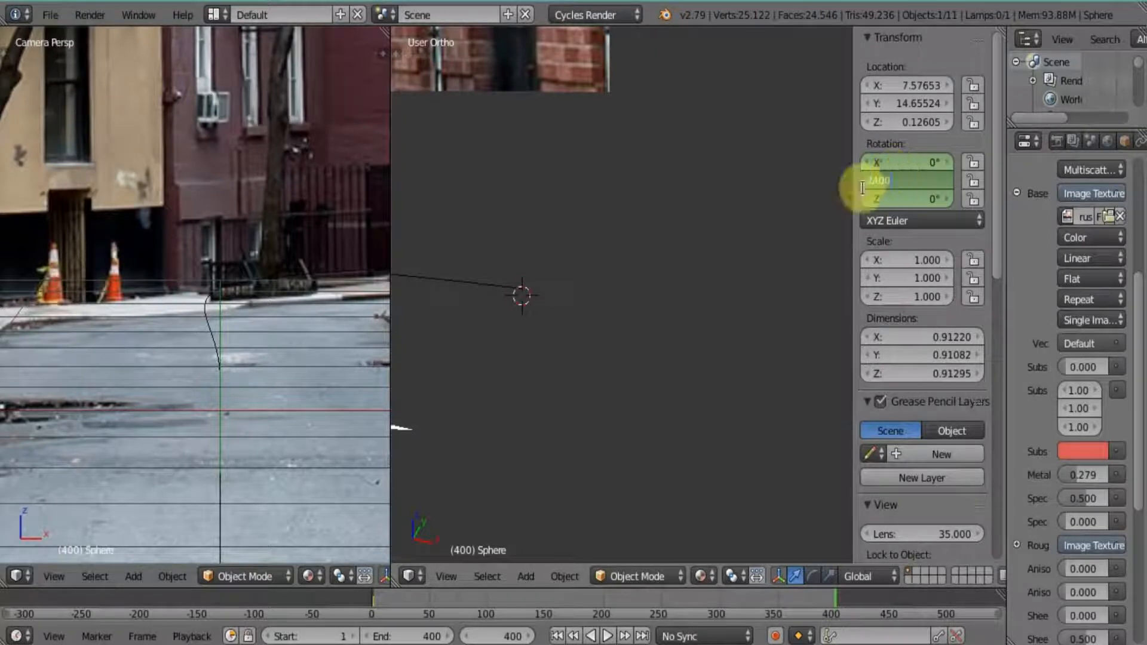
key("Return")
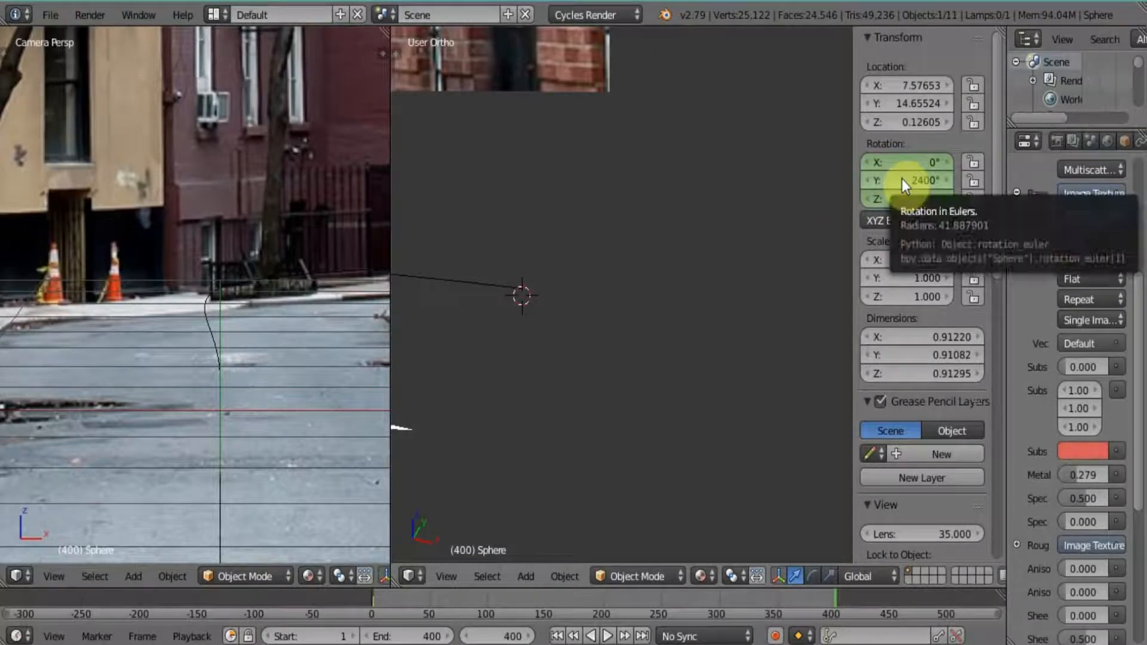
key("i")
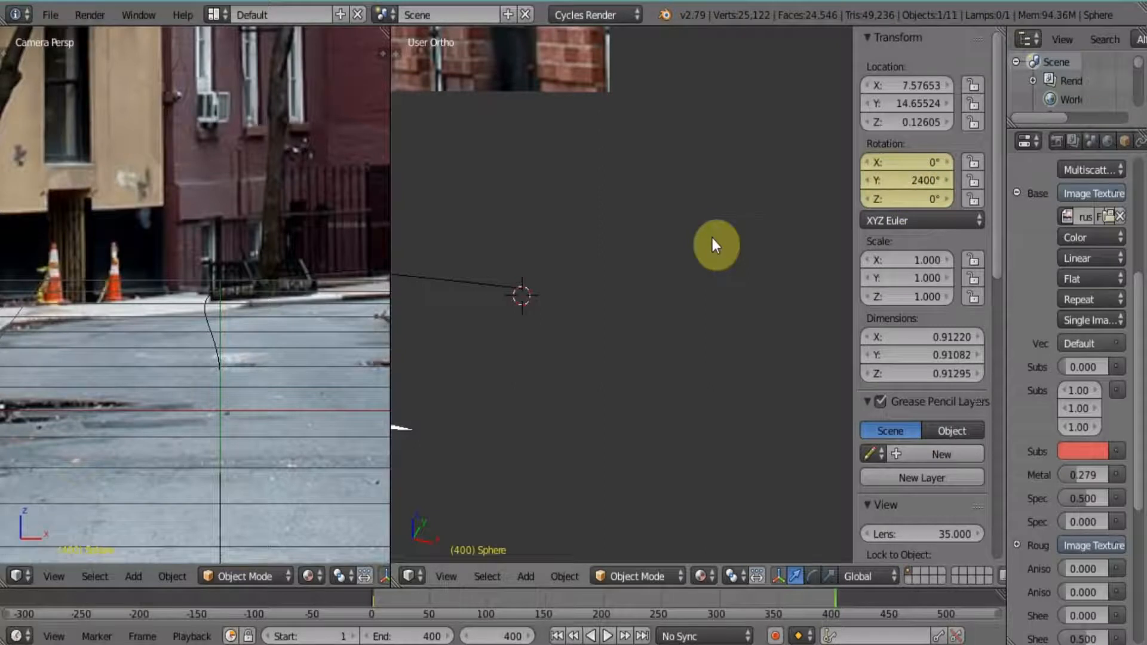
Step: Return the animation to frame 1 and hide the transform values in the second 3D view
left_click(567, 635)
left_click(560, 636)
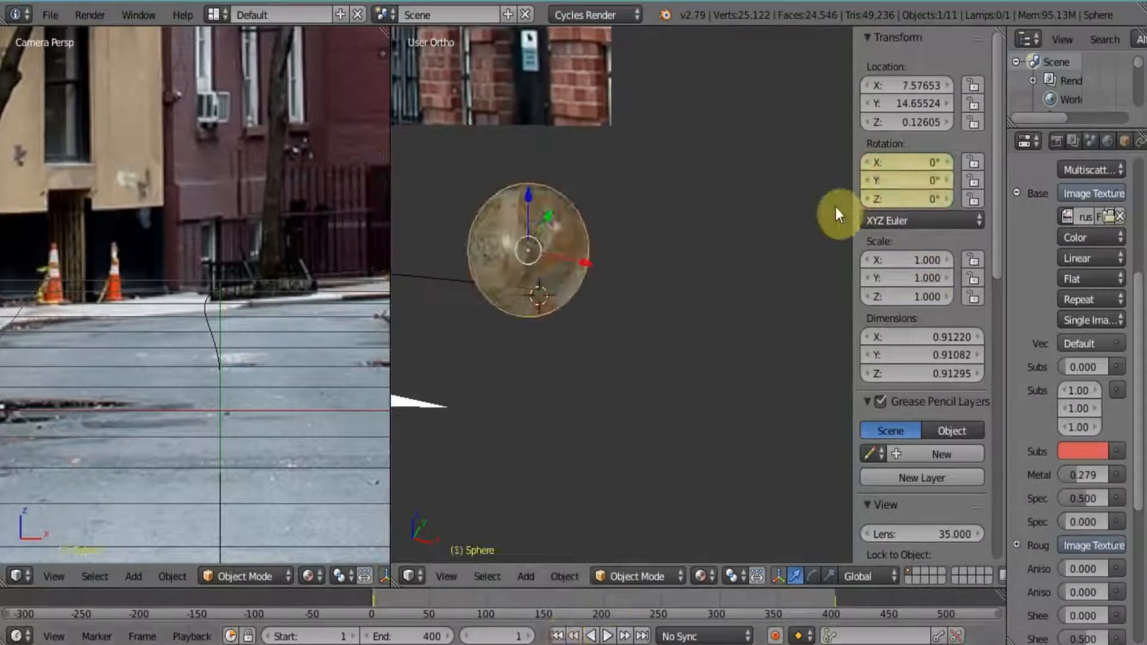
key("n")
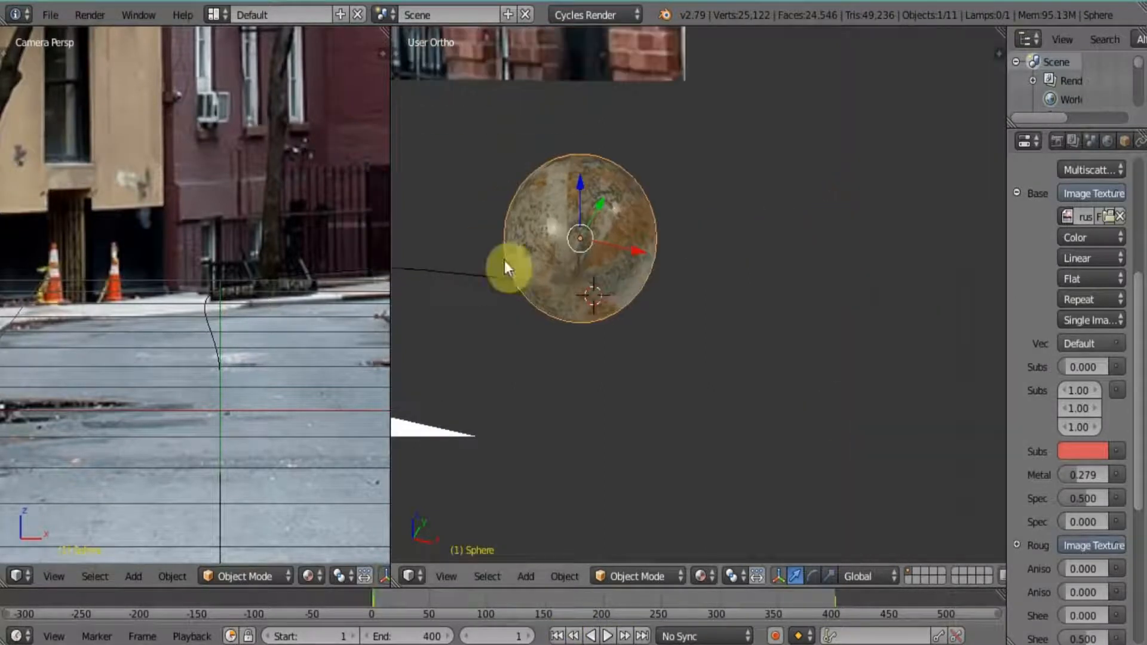
Step: Join the two 3D views so that the camera view fills the whole area
right_click(392, 223)
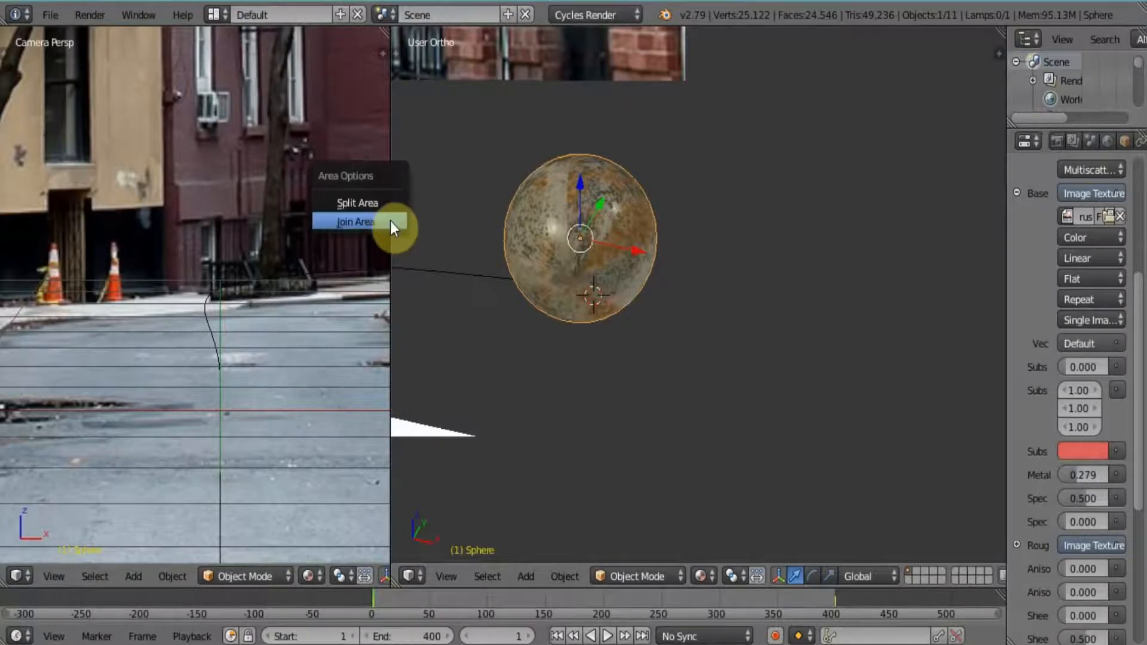
left_click(393, 222)
left_click(525, 218)
scroll(677, 209, "down", 6)
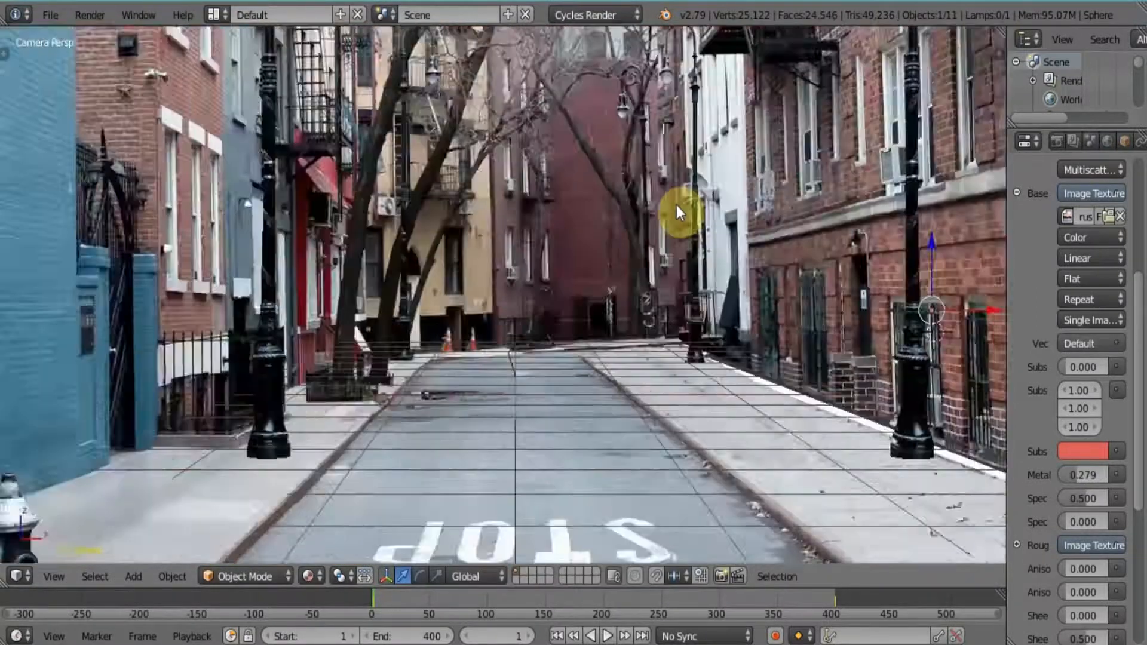
scroll(676, 205, "up", 3)
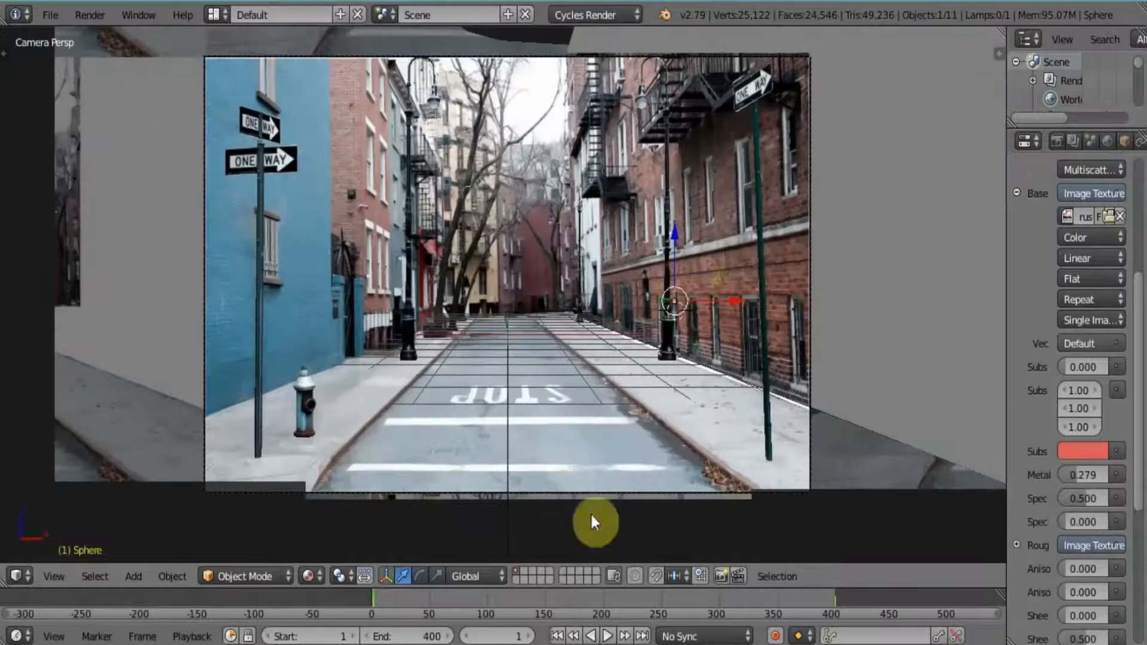
Step: Play the animation in the camera view to check how the sphere rolls down the street, stopping at frame 276
left_click(607, 636)
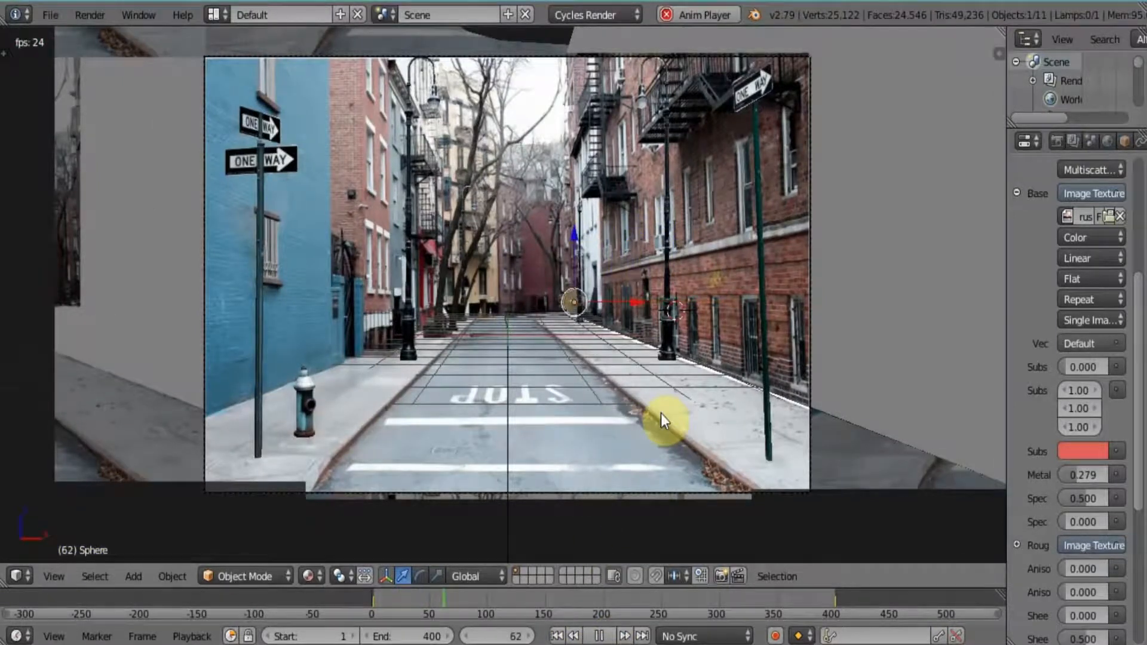
left_click(623, 636)
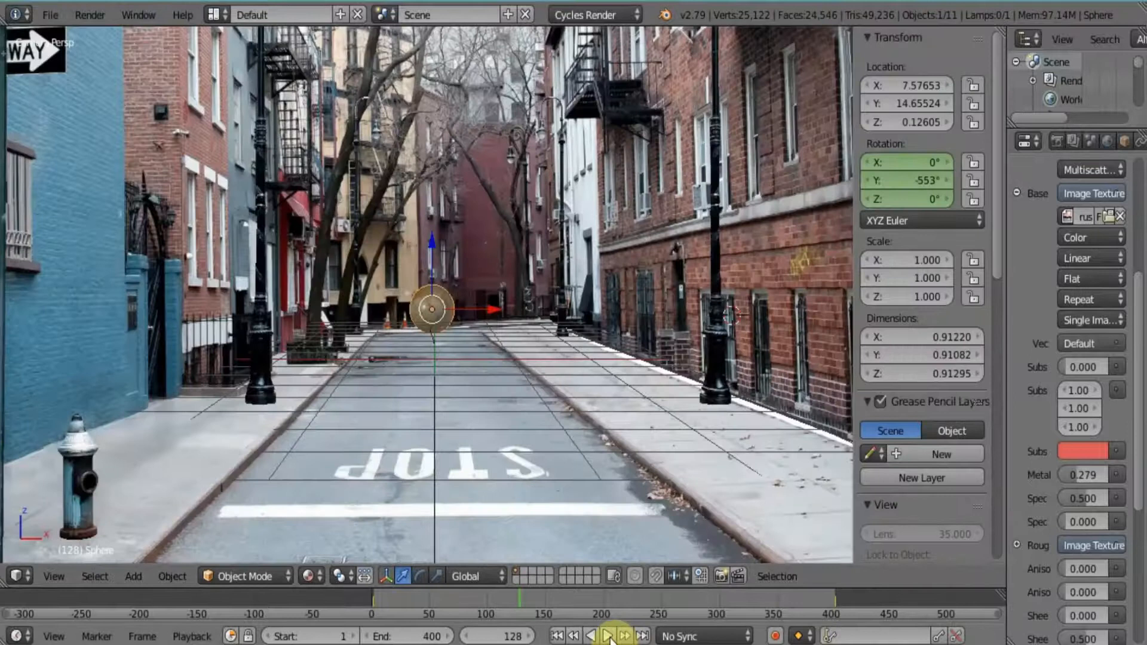
left_click(607, 636)
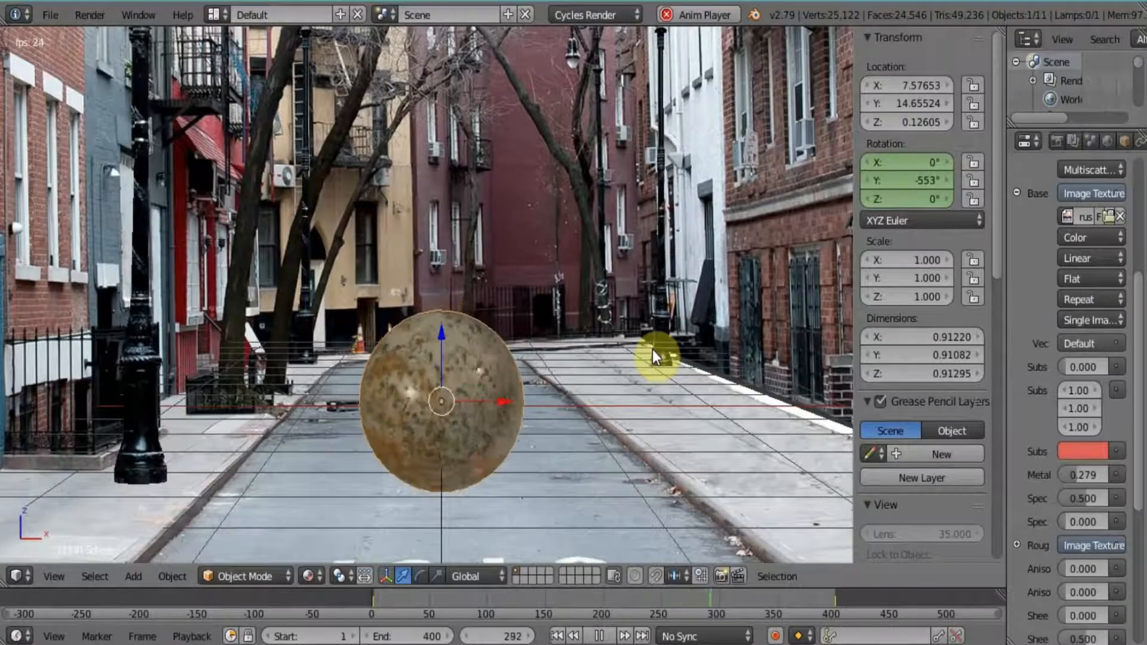
left_click(595, 631)
left_click(595, 631)
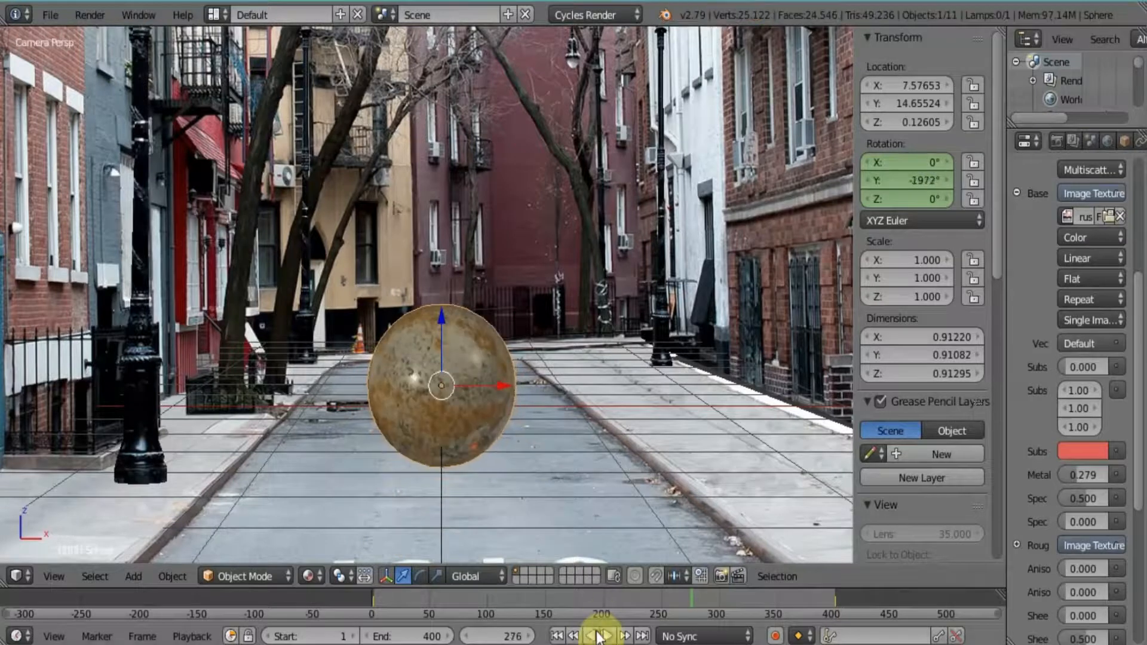
left_click(597, 635)
Step: Hide the transform values in the camera view and widen the Properties editor so its material settings are fully readable
scroll(575, 454, "down", 5)
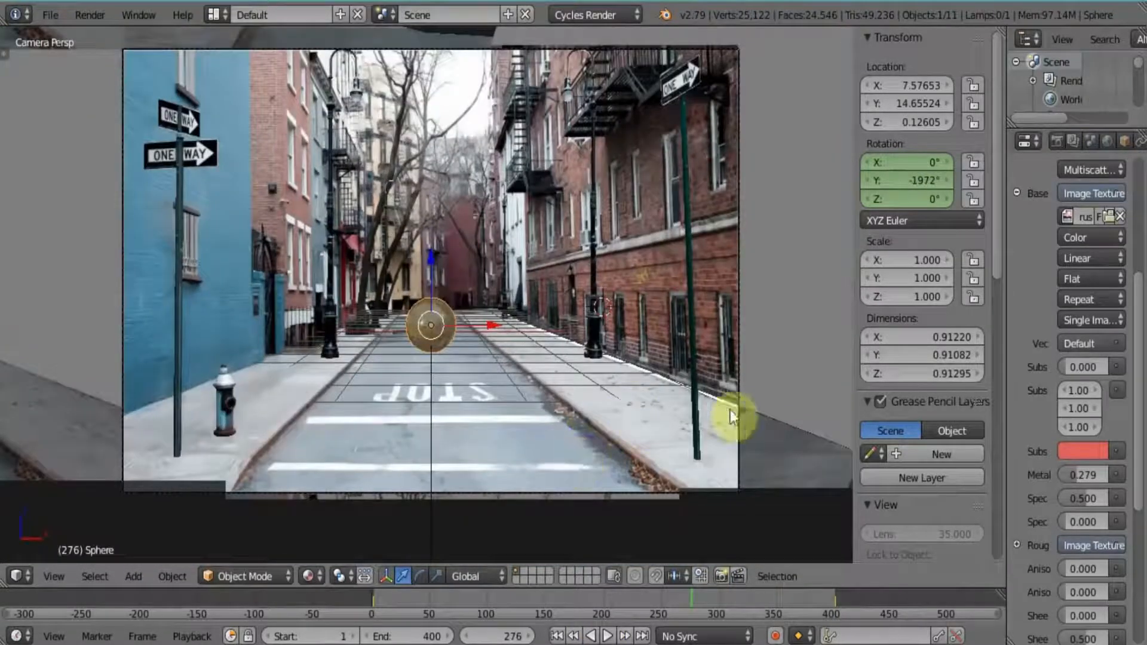
key("n")
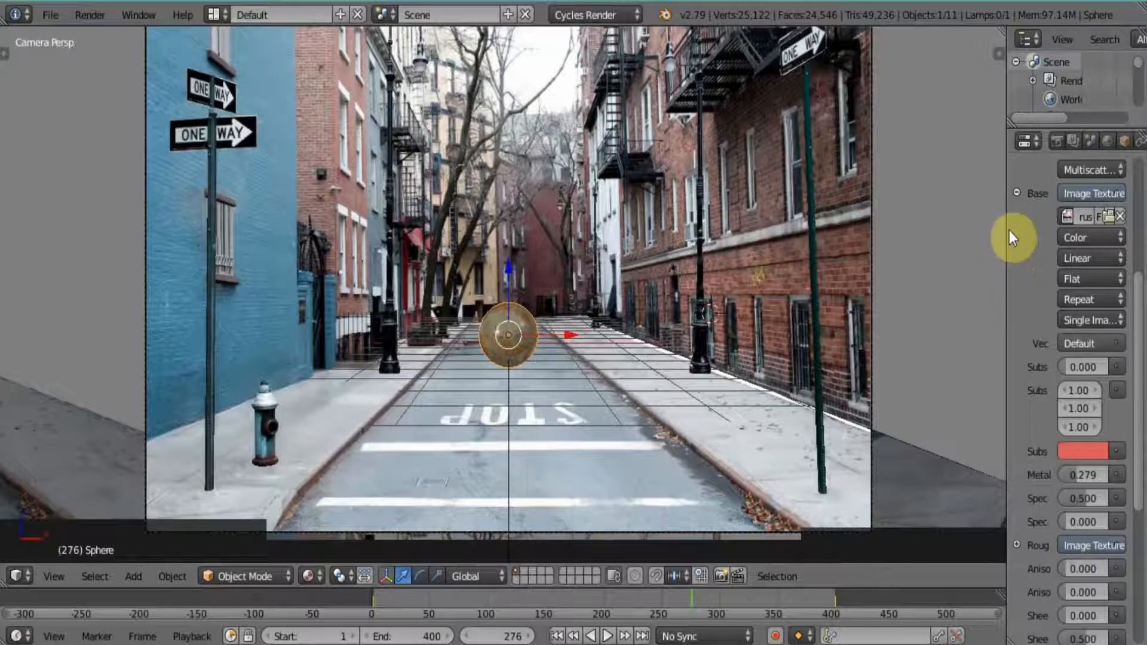
left_click_drag(1005, 228, 619, 269)
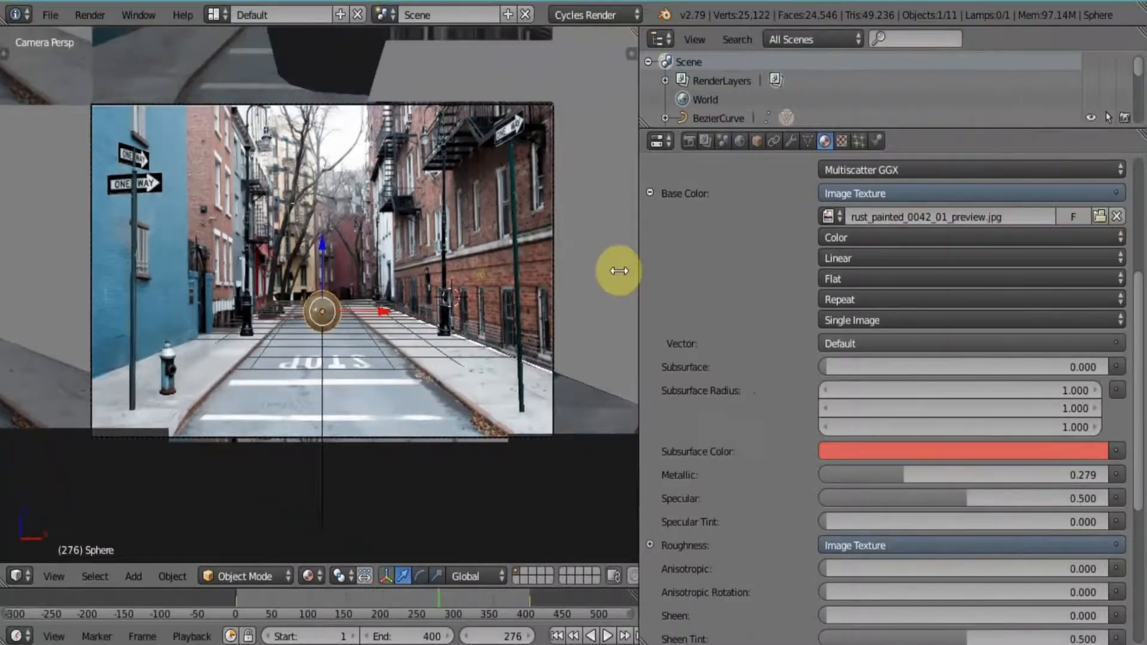
Step: Change the surface shader of the buildings plane, textured with right.png, to Diffuse BSDF
right_click(564, 272)
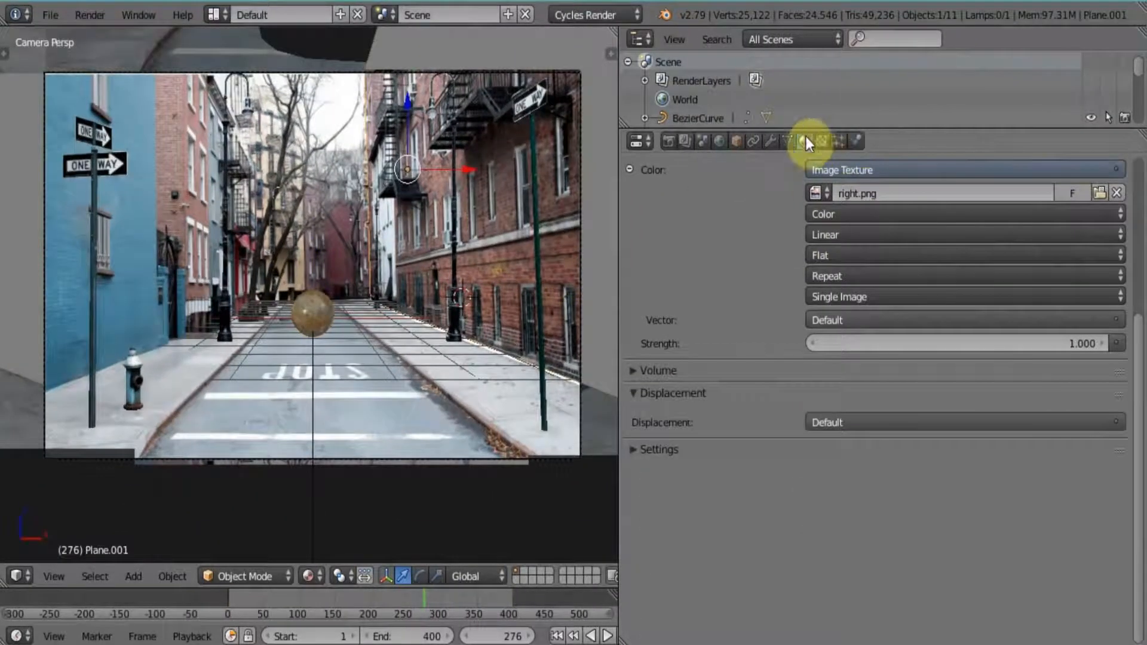
scroll(886, 326, "up", 5)
left_click(892, 366)
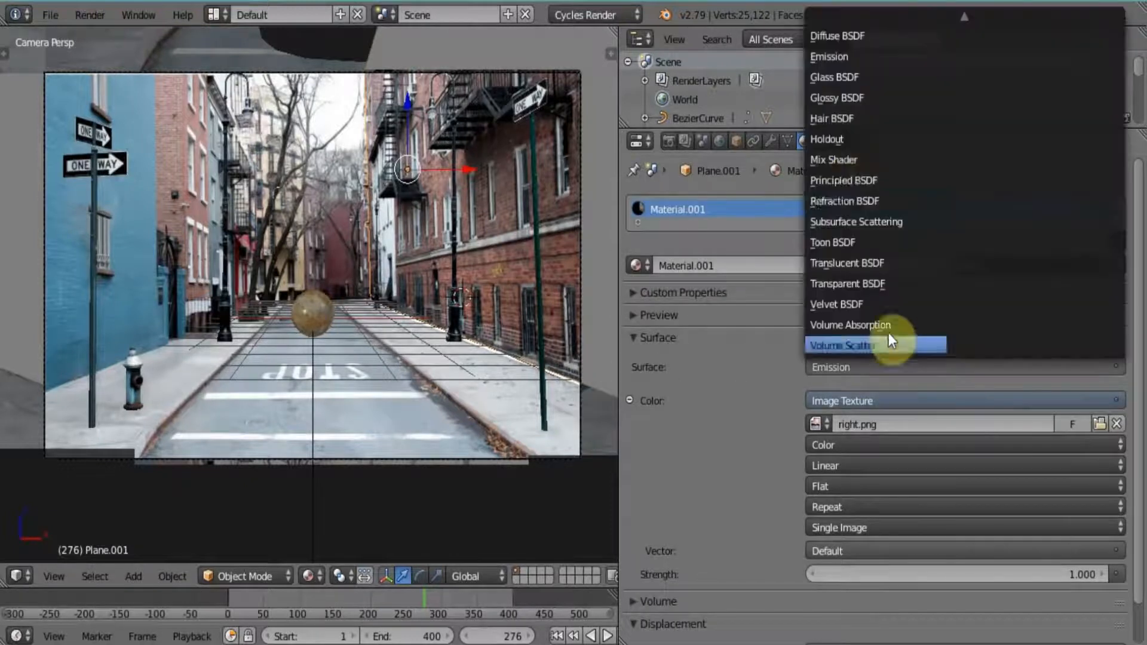
left_click(837, 37)
Step: Change the surface shader of the street plane, textured with A.png, and of the sign posts to Diffuse BSDF
right_click(454, 364)
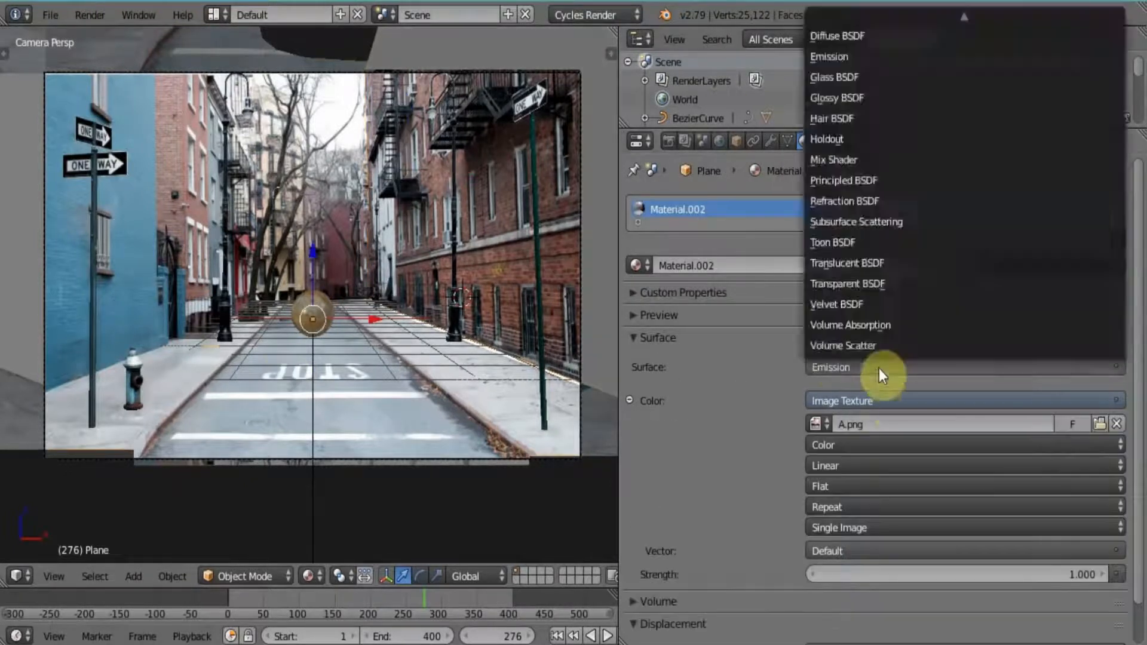
left_click(881, 369)
left_click(838, 45)
right_click(93, 311)
left_click(878, 367)
left_click(837, 53)
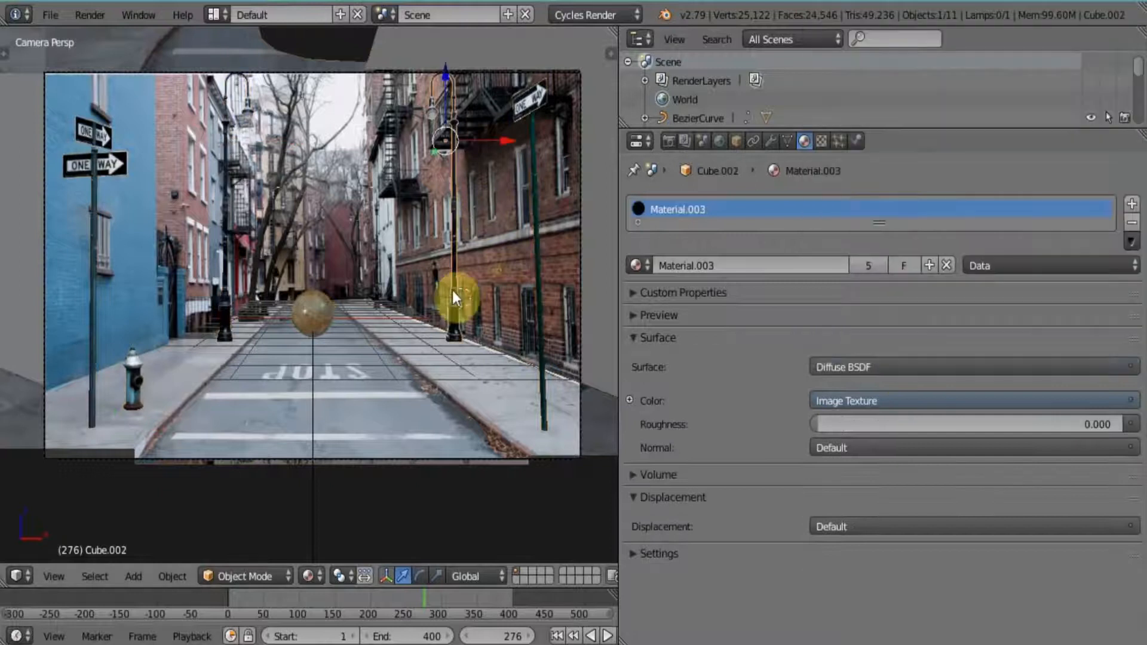
Step: Enlarge the camera view and set the buildings plane material's viewport alpha to Alpha Blend in its material settings
right_click(362, 281)
right_click(478, 276)
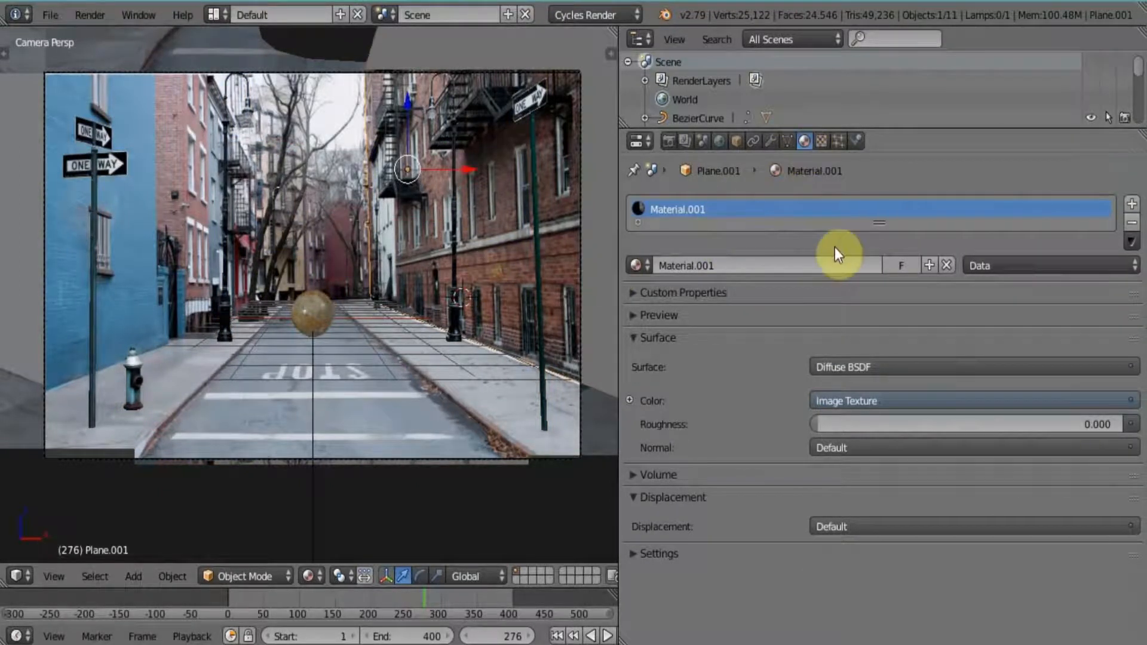
left_click_drag(618, 276, 864, 280)
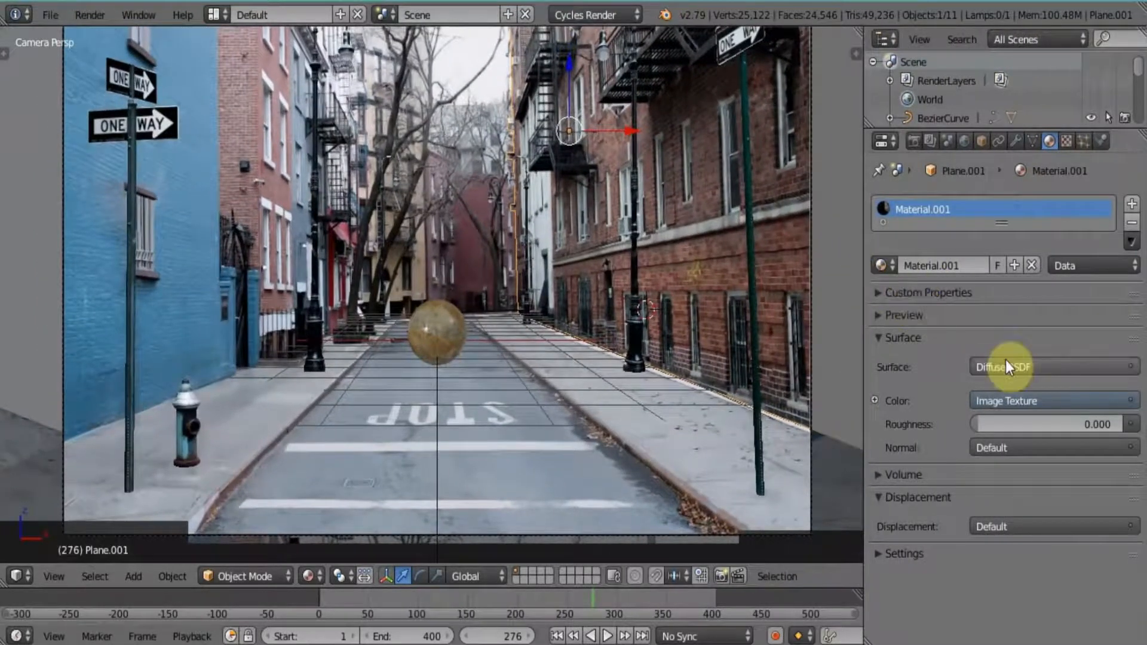
left_click(879, 555)
scroll(949, 532, "down", 5)
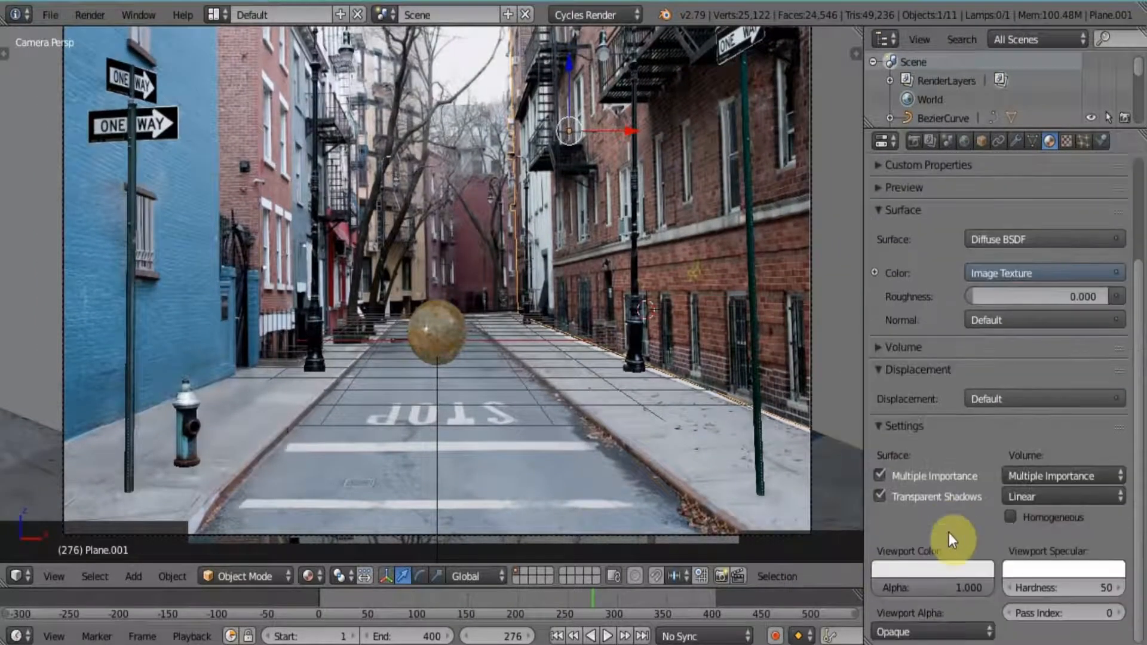
left_click(941, 632)
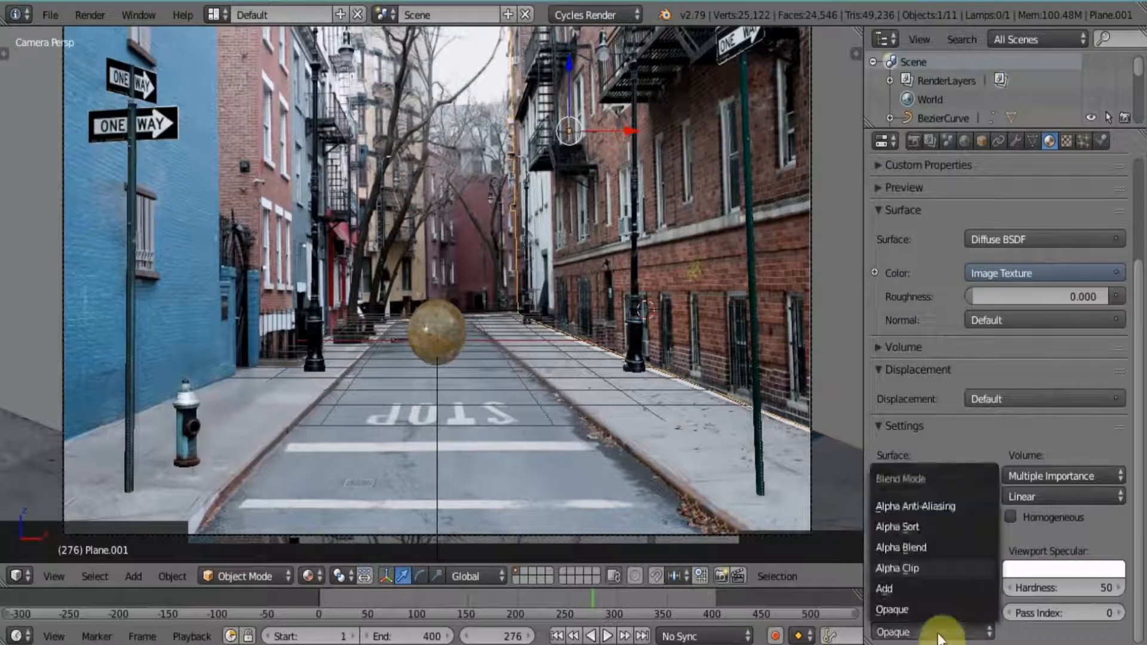
left_click(930, 548)
Step: Set the viewport alpha of the street plane's material and the sign posts' material to Alpha Blend
right_click(256, 246)
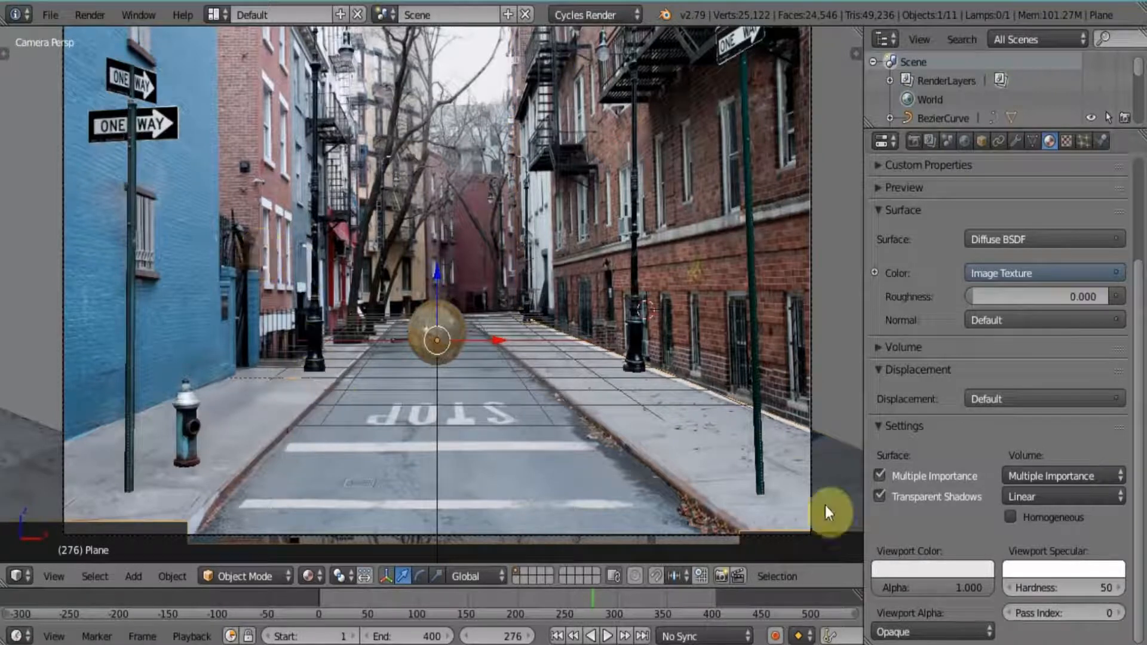
left_click(925, 632)
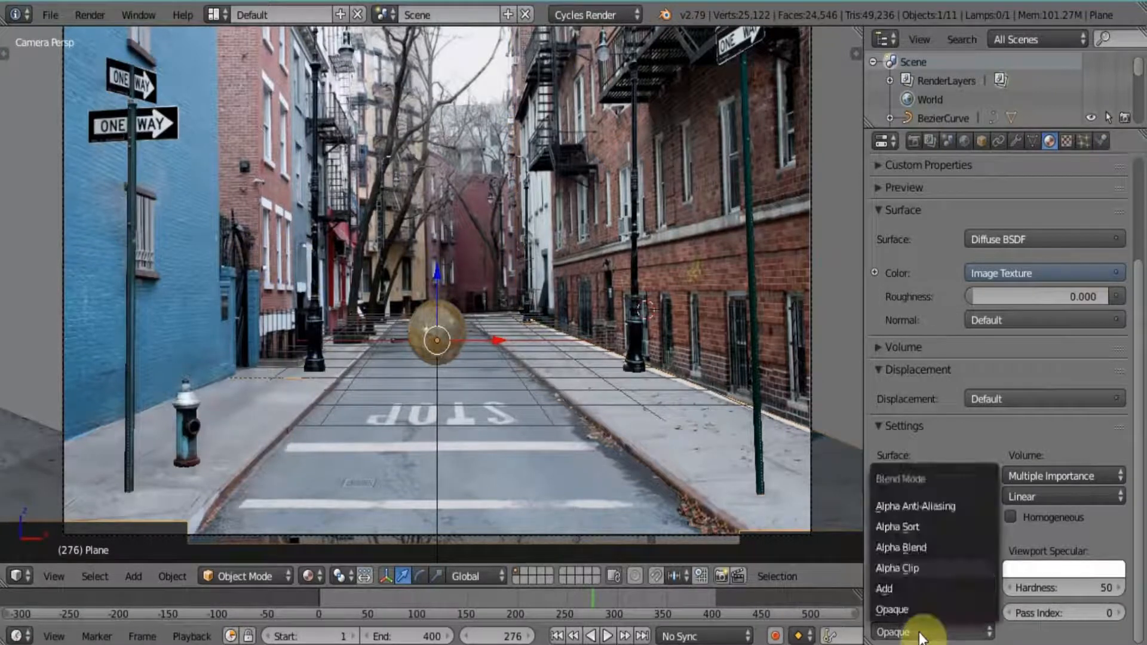
left_click(912, 548)
right_click(756, 435)
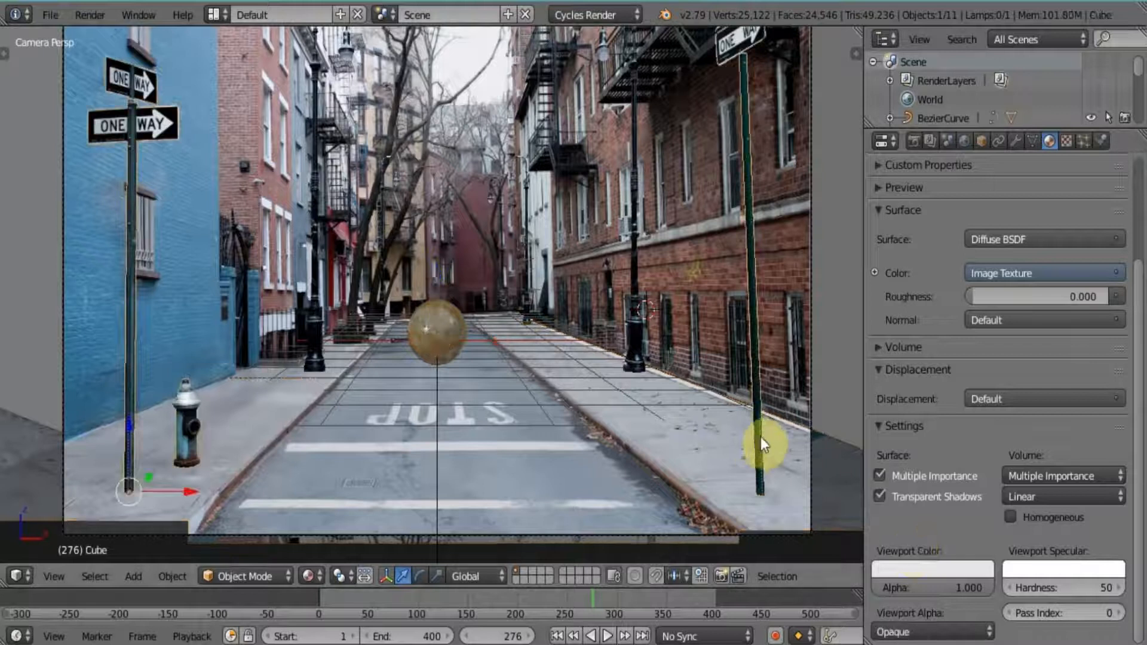
left_click(929, 628)
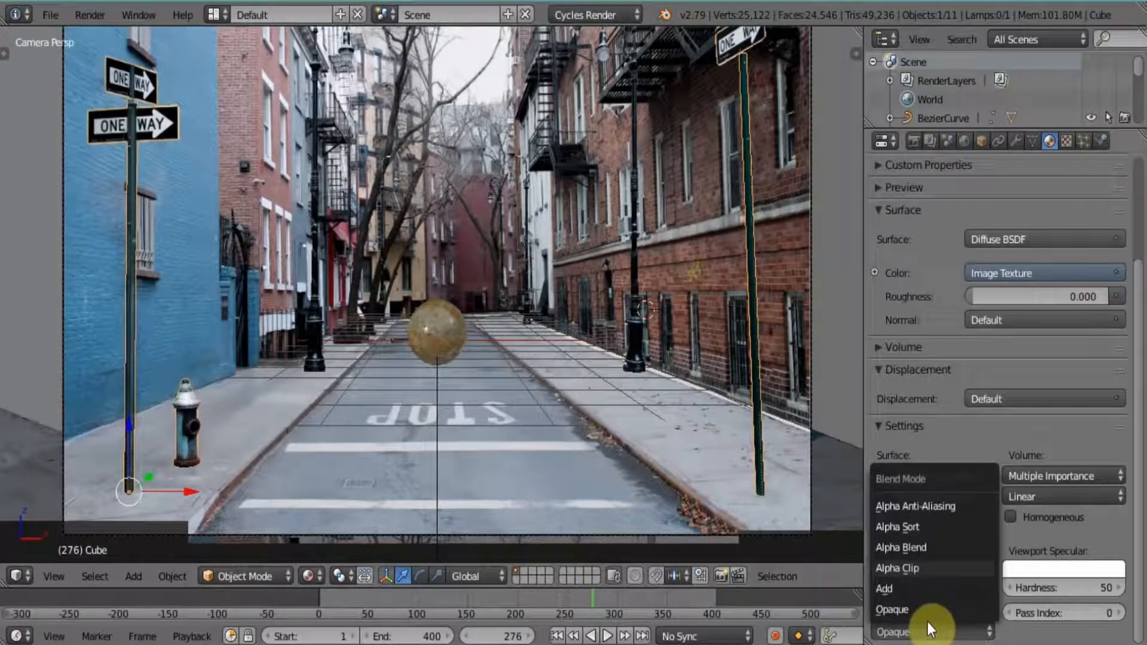
left_click(912, 545)
Step: Set the viewport alpha to Alpha Blend for the lamp post beside the blue building and check the opposite lamp post and buildings plane
right_click(312, 286)
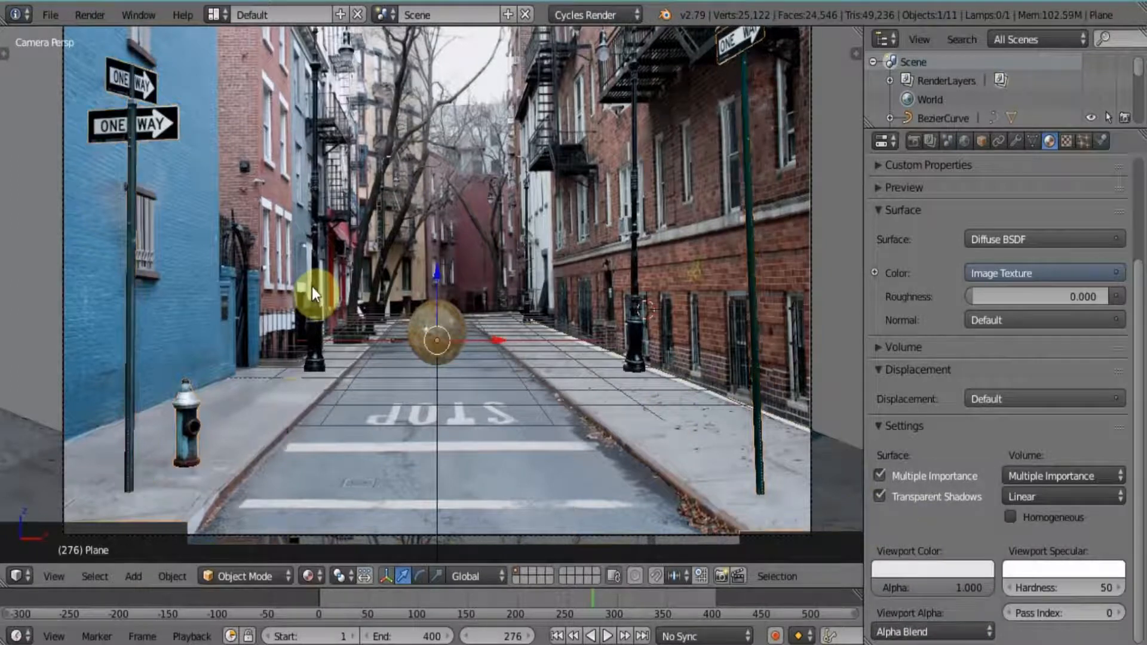
right_click(312, 286)
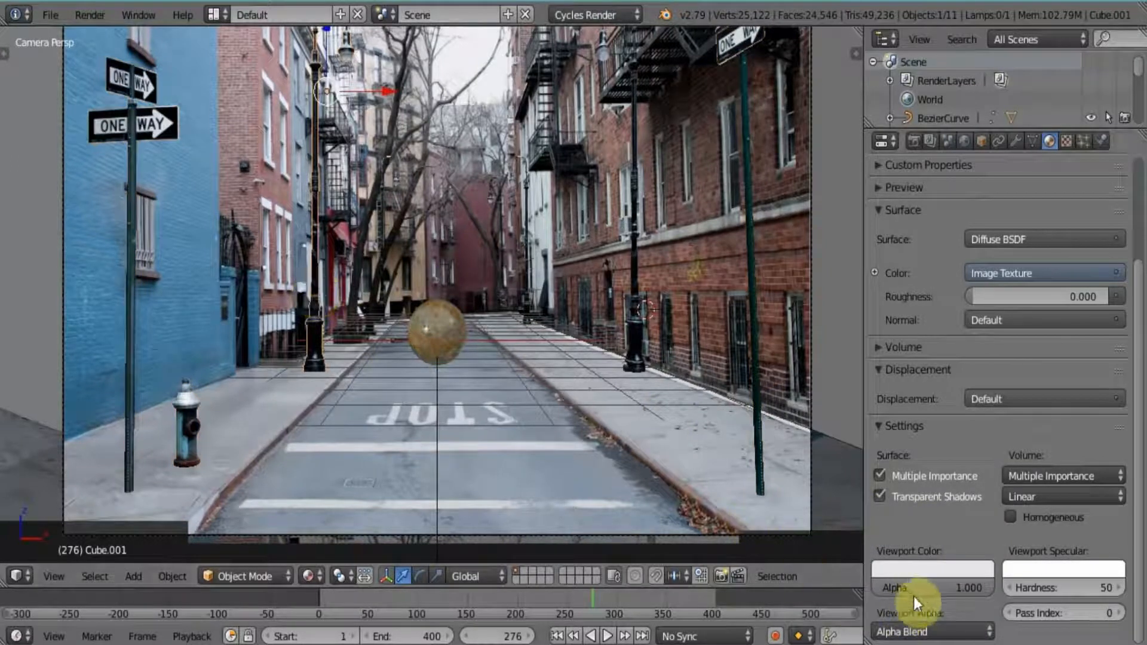
left_click(903, 631)
left_click(919, 546)
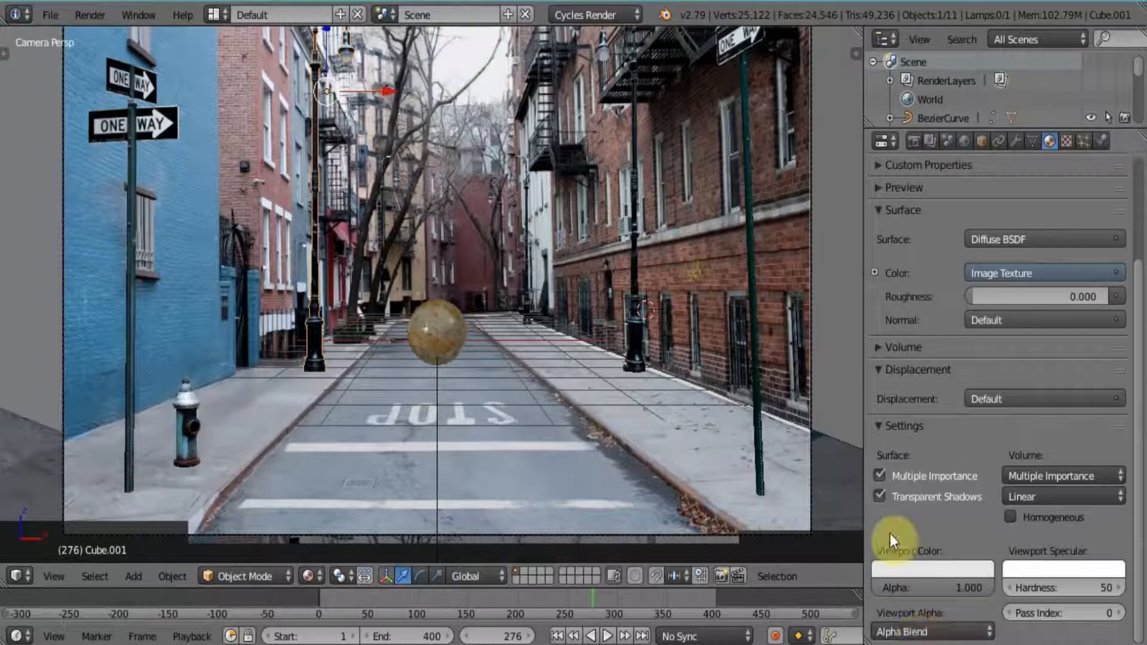
right_click(635, 263)
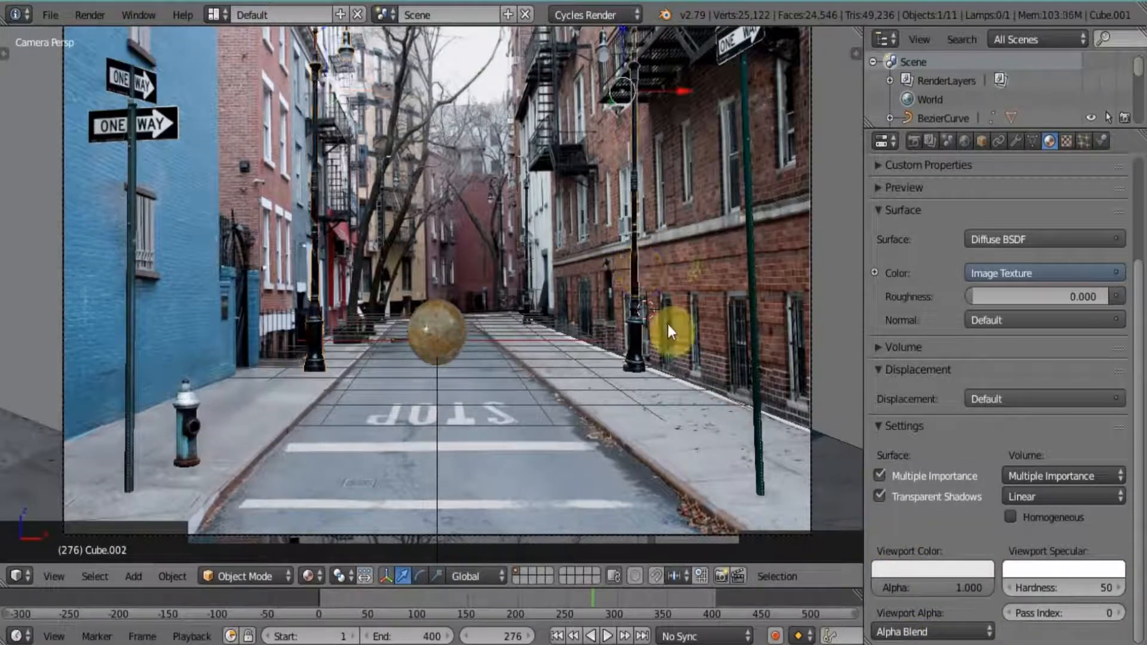
right_click(527, 271)
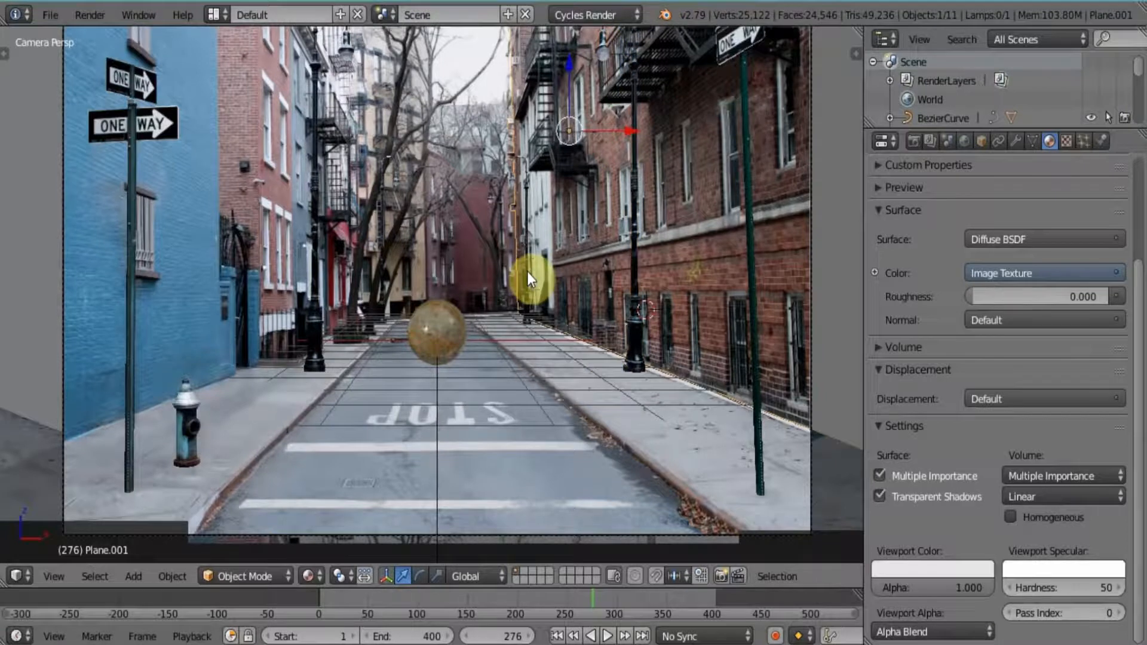
Step: Preview the street scene in Rendered shading to check its lighting, then return the camera view to Material shading
scroll(527, 272, "down", 4)
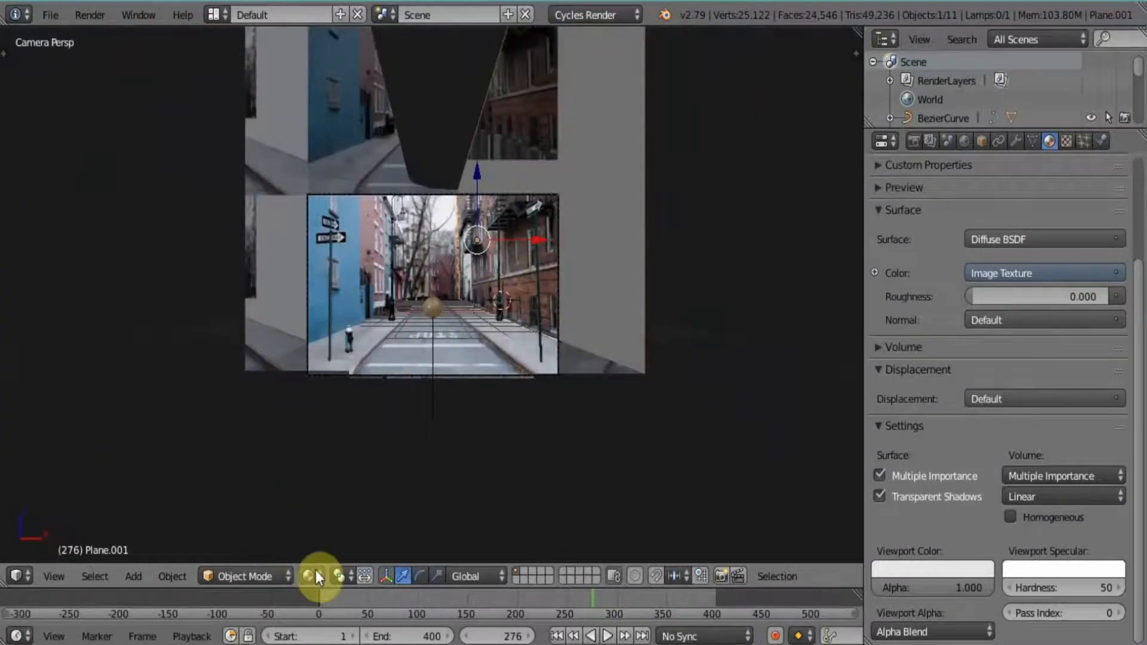
left_click(316, 575)
left_click(336, 451)
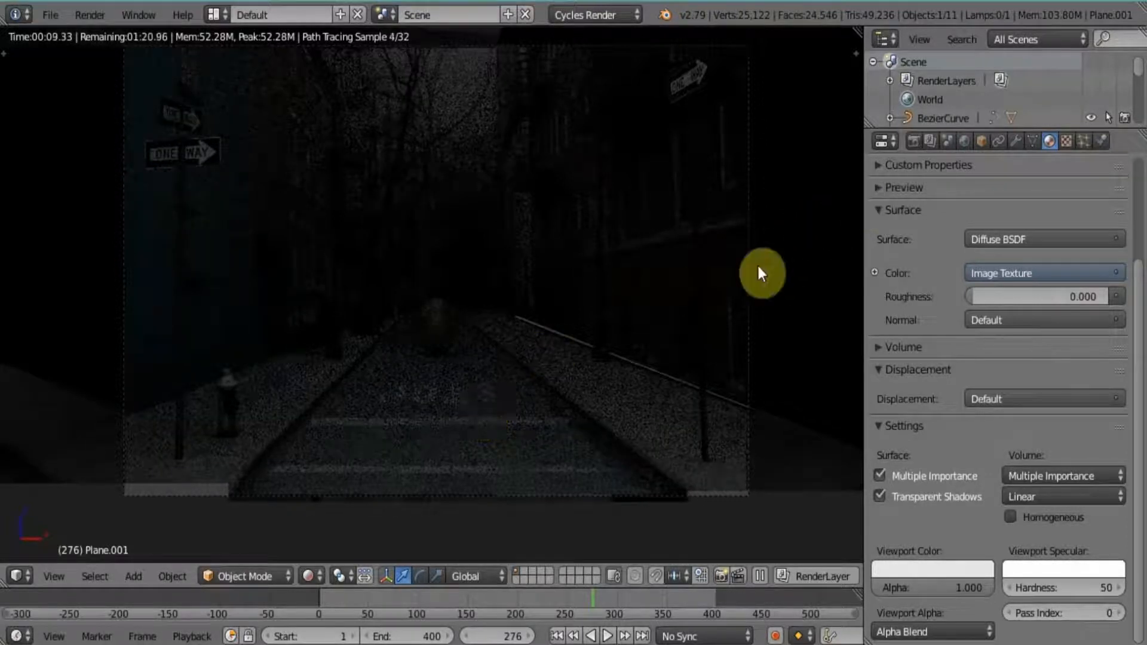
left_click(315, 570)
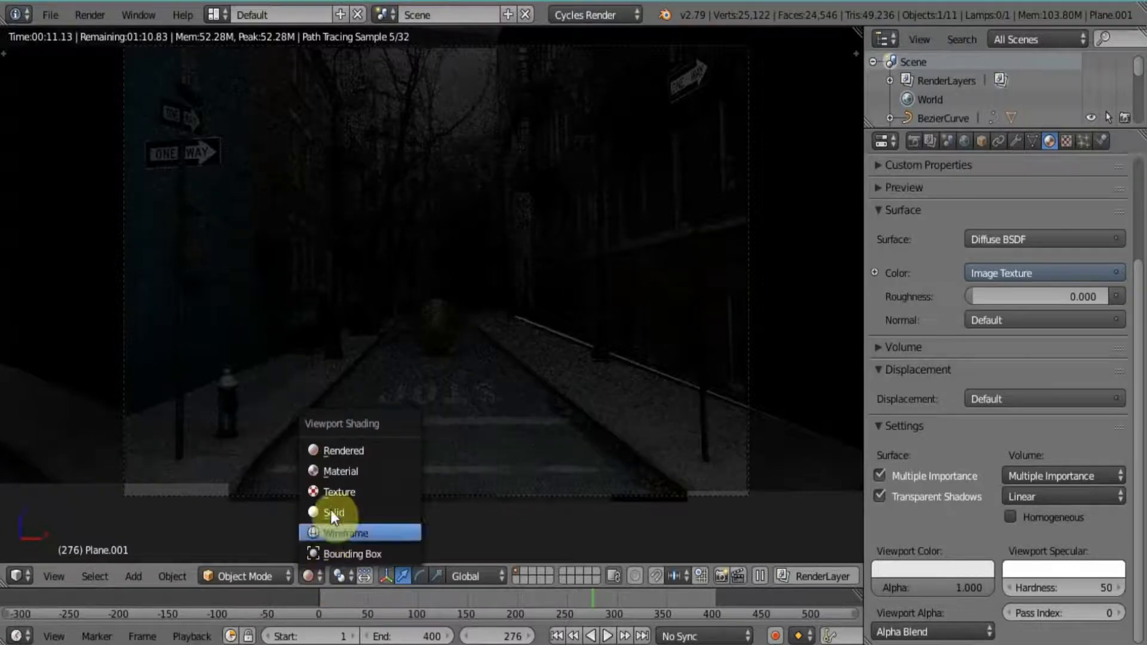
left_click(343, 475)
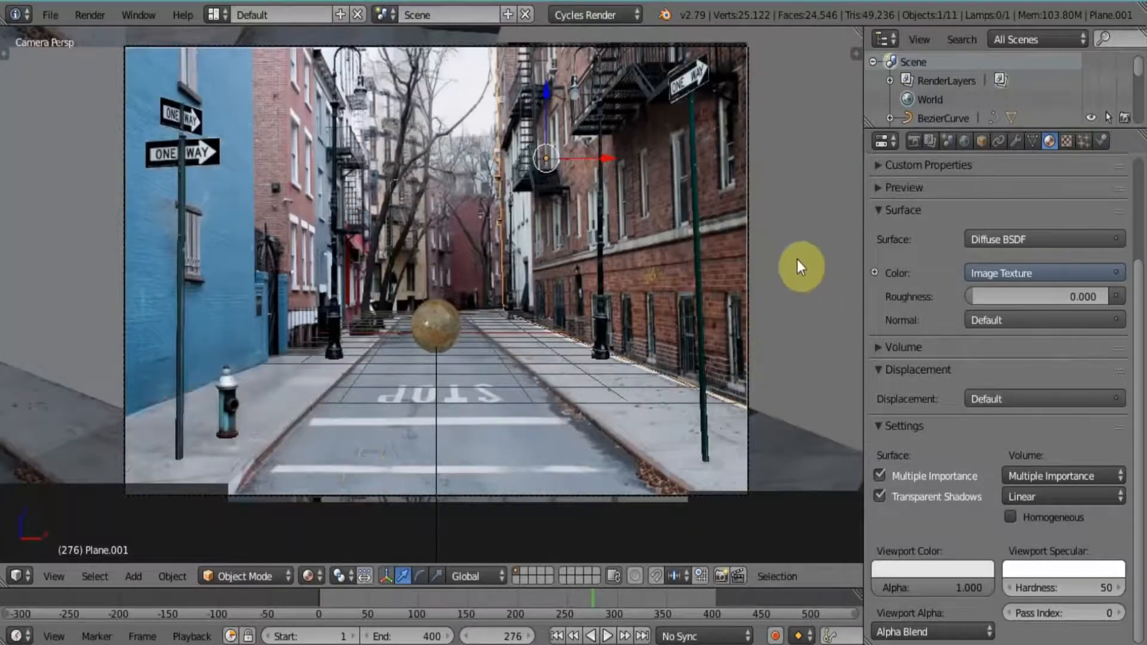
Step: Widen the camera view slightly and make the Outliner taller to list the scene's objects
scroll(809, 257, "down", 1)
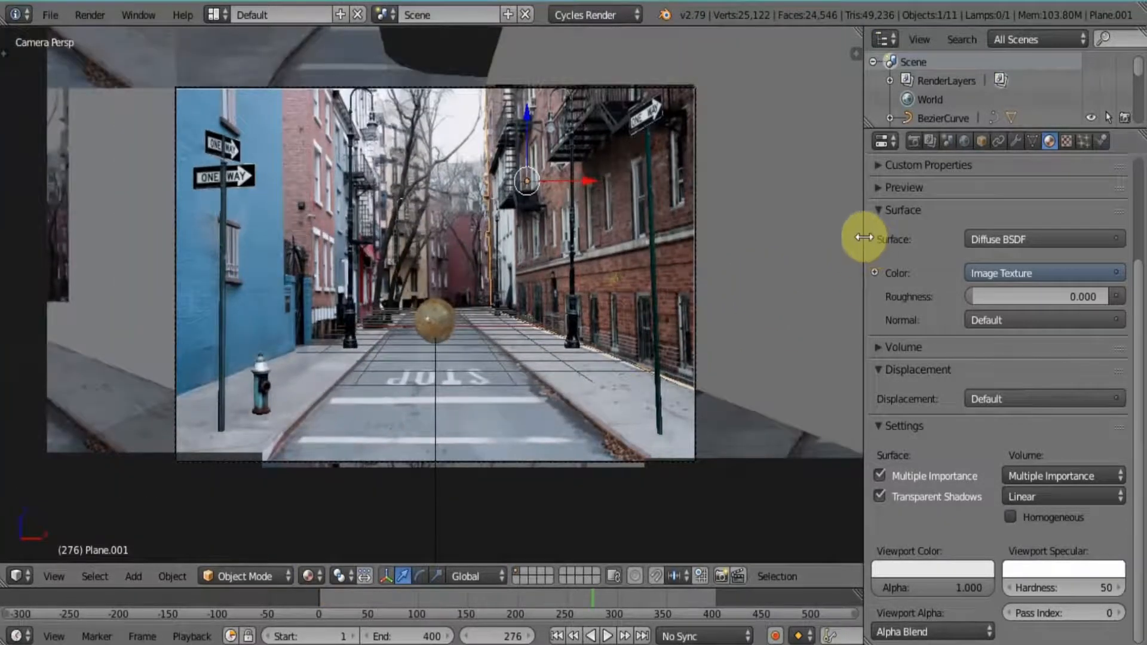
left_click_drag(864, 237, 888, 235)
scroll(780, 246, "down", 2)
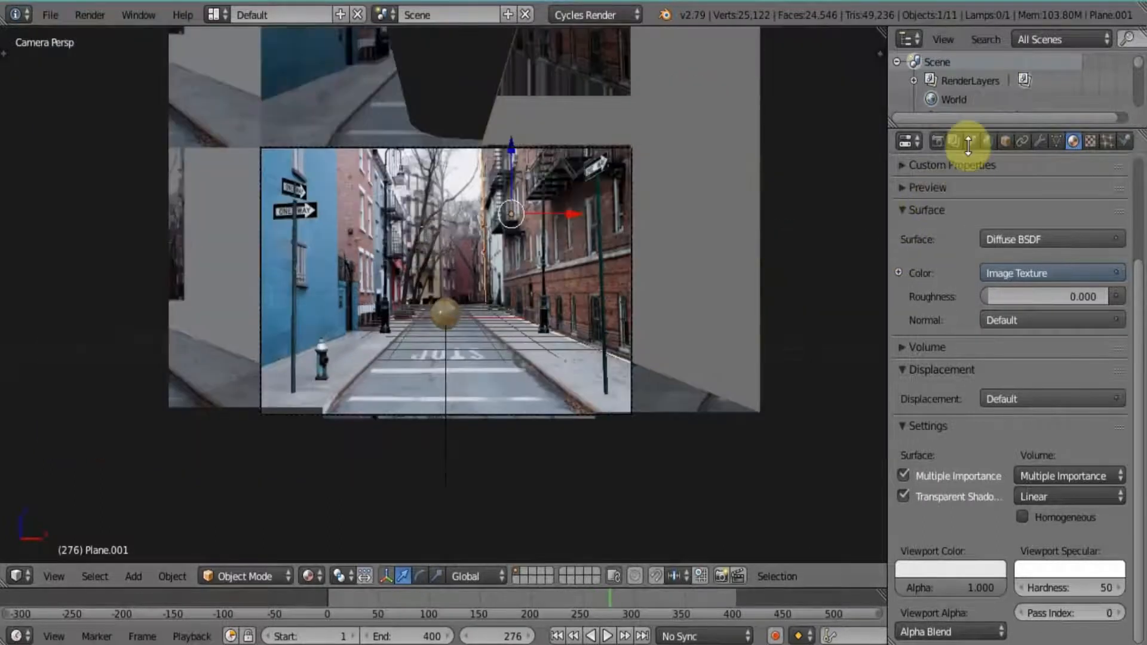
left_click_drag(990, 130, 990, 354)
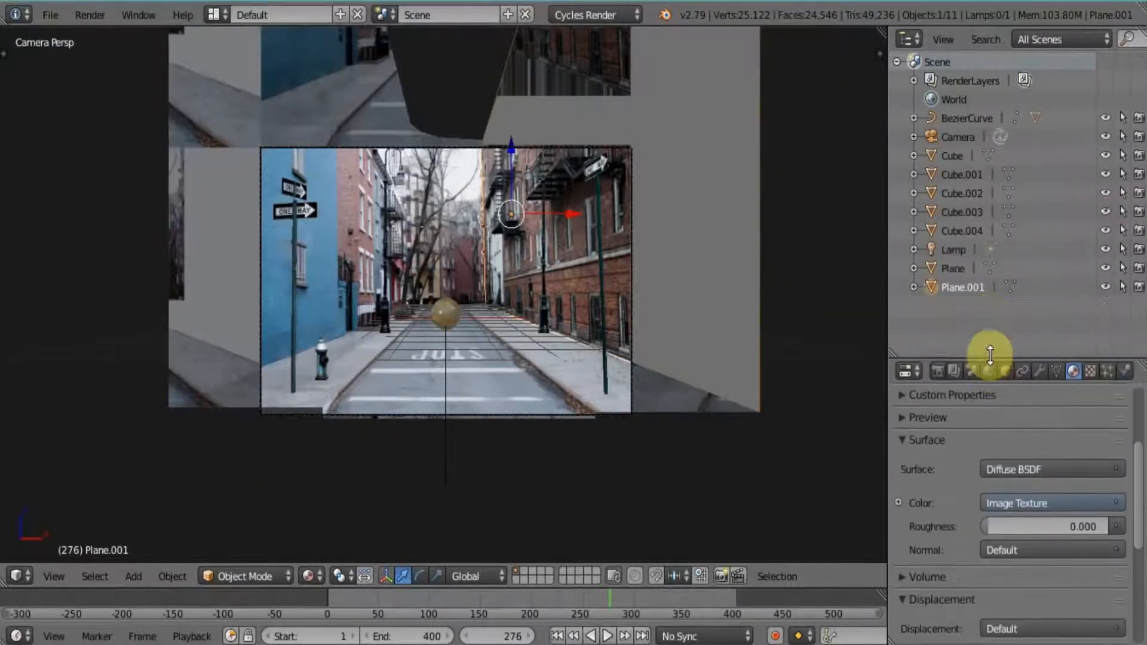
Step: Select the lamp and move it along X to the middle of the street, and down along Z to just above the sphere
left_click(963, 247)
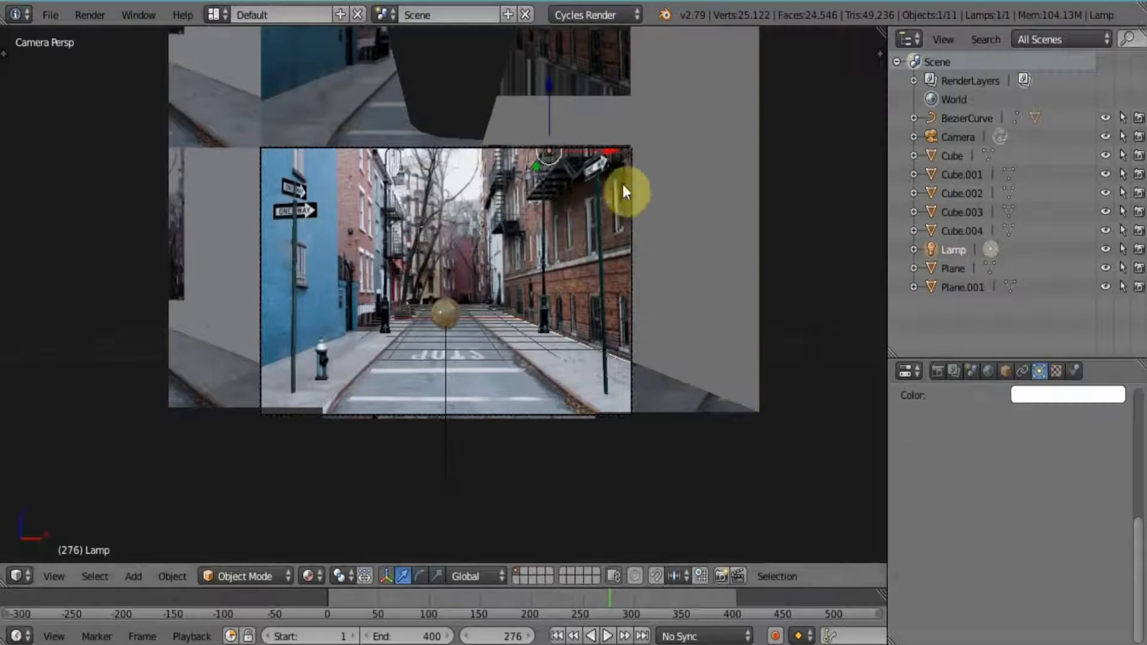
left_click_drag(616, 154, 513, 185)
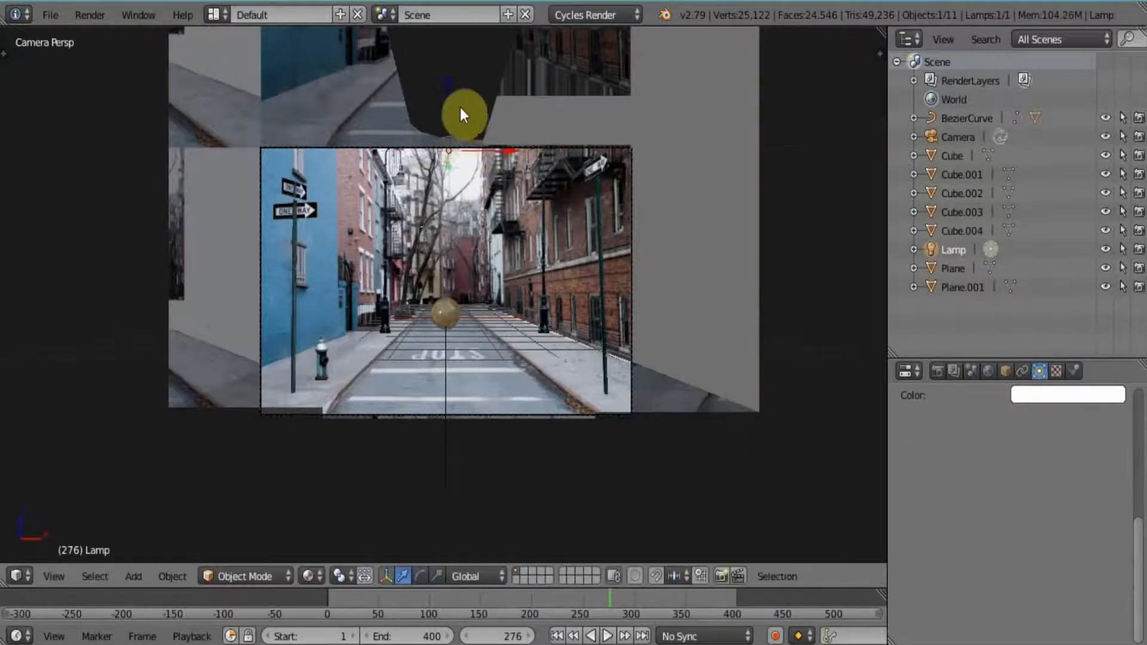
left_click_drag(451, 117, 448, 203)
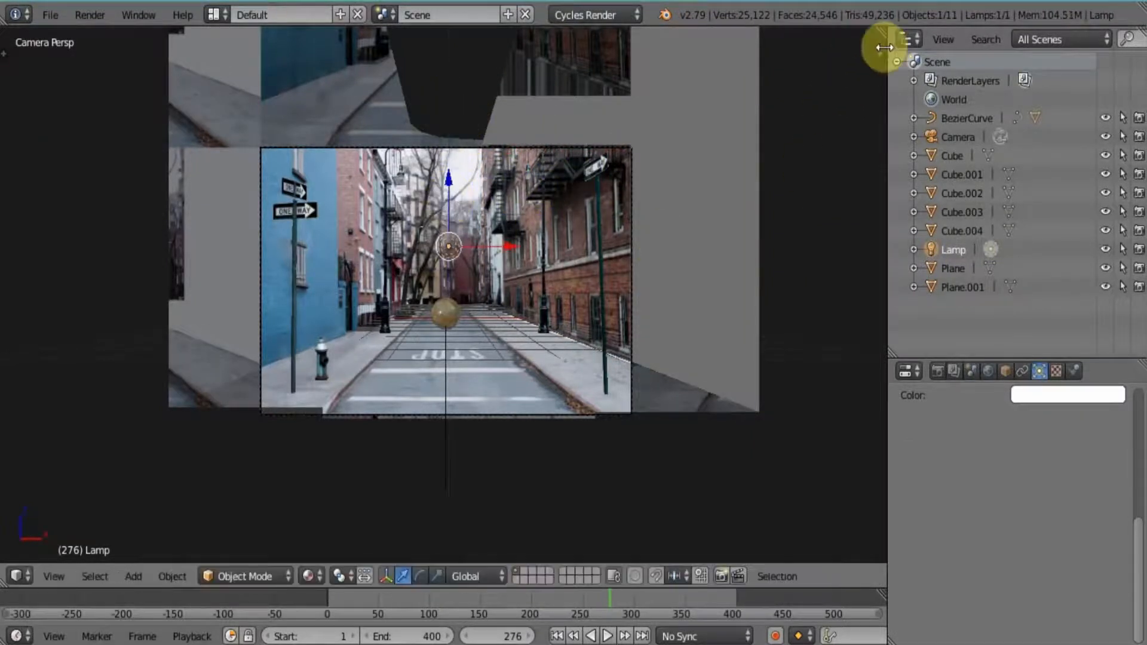
Step: Widen the 3D area, split it into two side-by-side 3D views and orbit the second to see the street from the side
left_click_drag(885, 73, 971, 77)
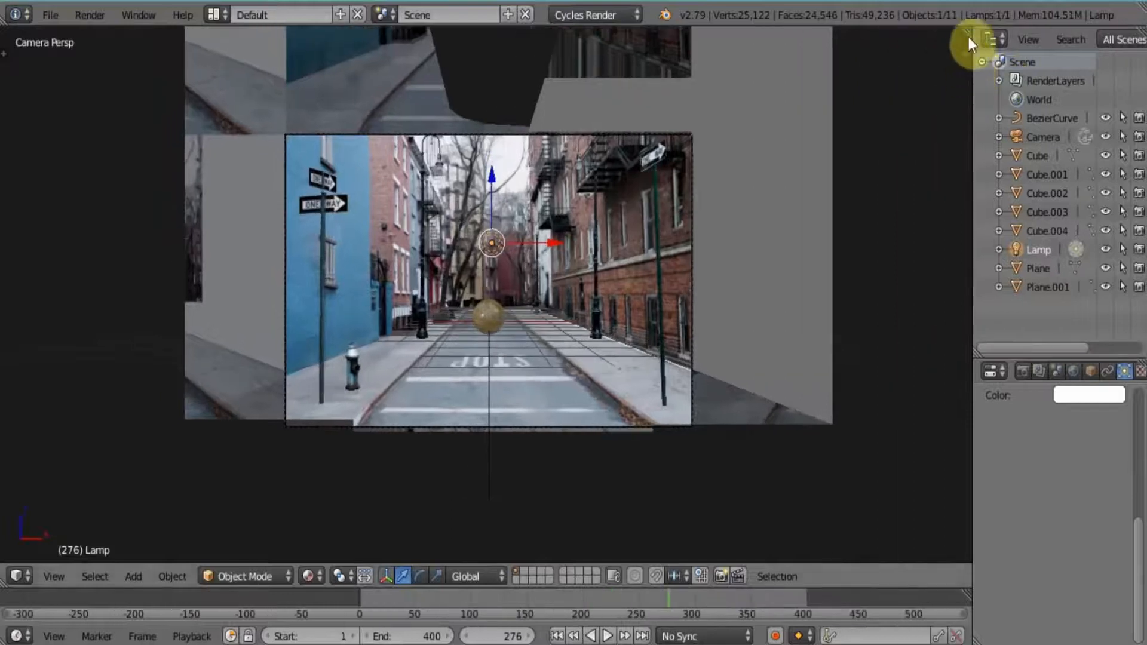
left_click_drag(968, 28, 564, 119)
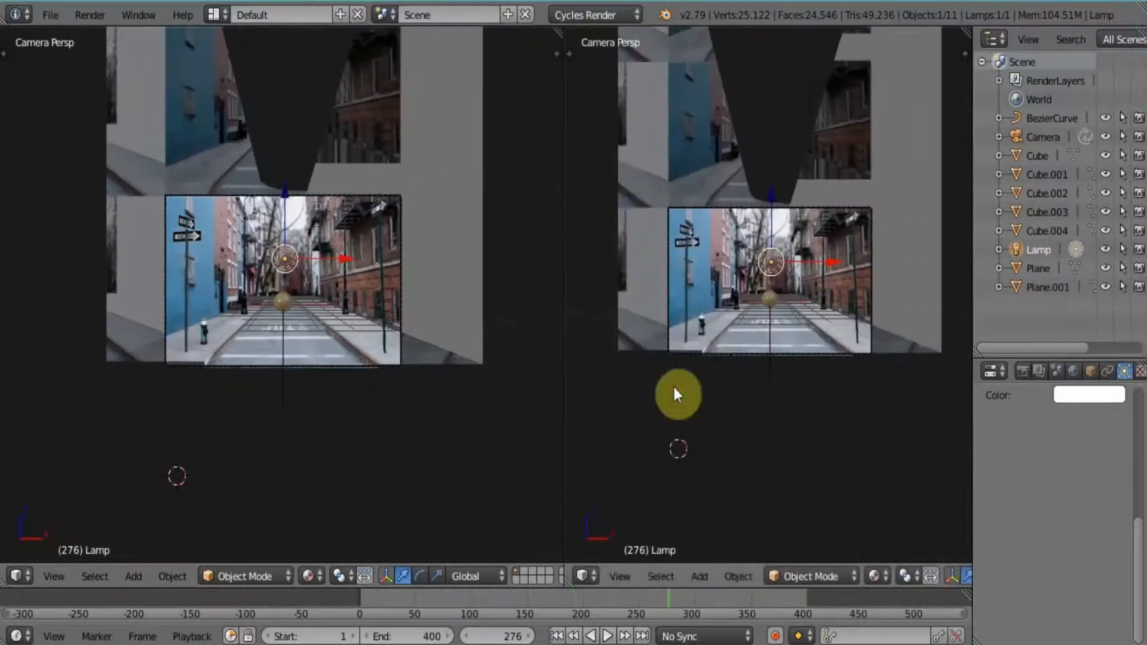
left_click(593, 574)
left_click(601, 554)
middle_click_drag(833, 431, 675, 430)
Step: Move the lamp about 5.3 units along Y toward the camera and raise it slightly along Z
key("g")
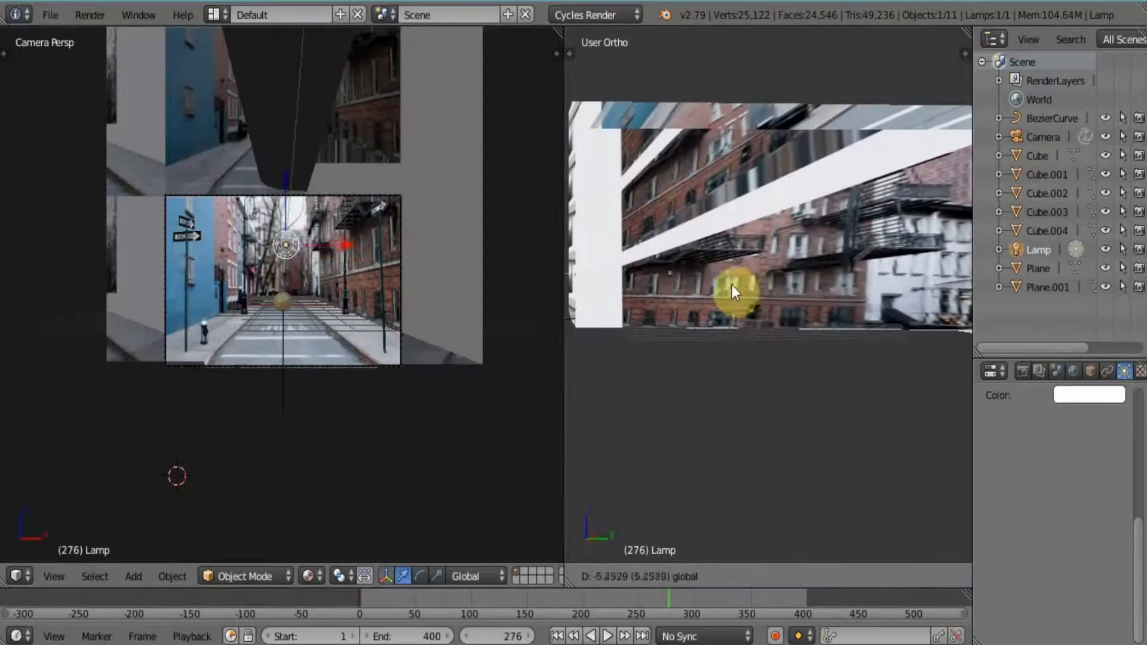
left_click(728, 290)
middle_click_drag(723, 295, 693, 249)
key("g")
key("z")
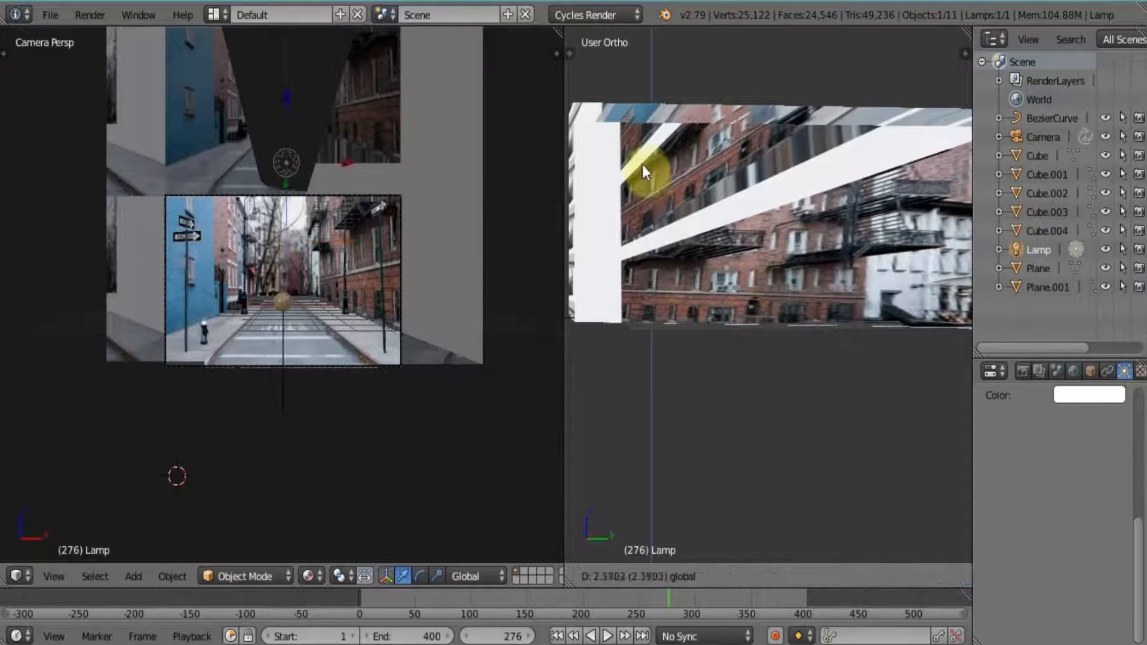
left_click(643, 195)
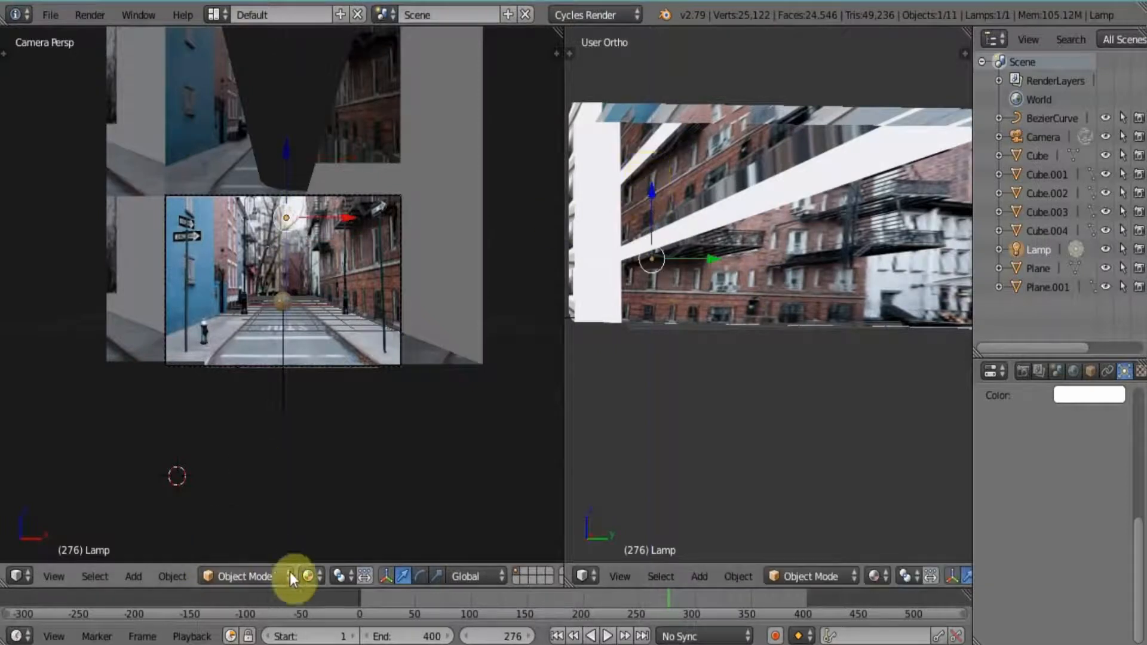
Step: Show the camera view in Rendered shading and widen the Properties editor to make the lamp's type and node settings readable
left_click(308, 575)
left_click(353, 455)
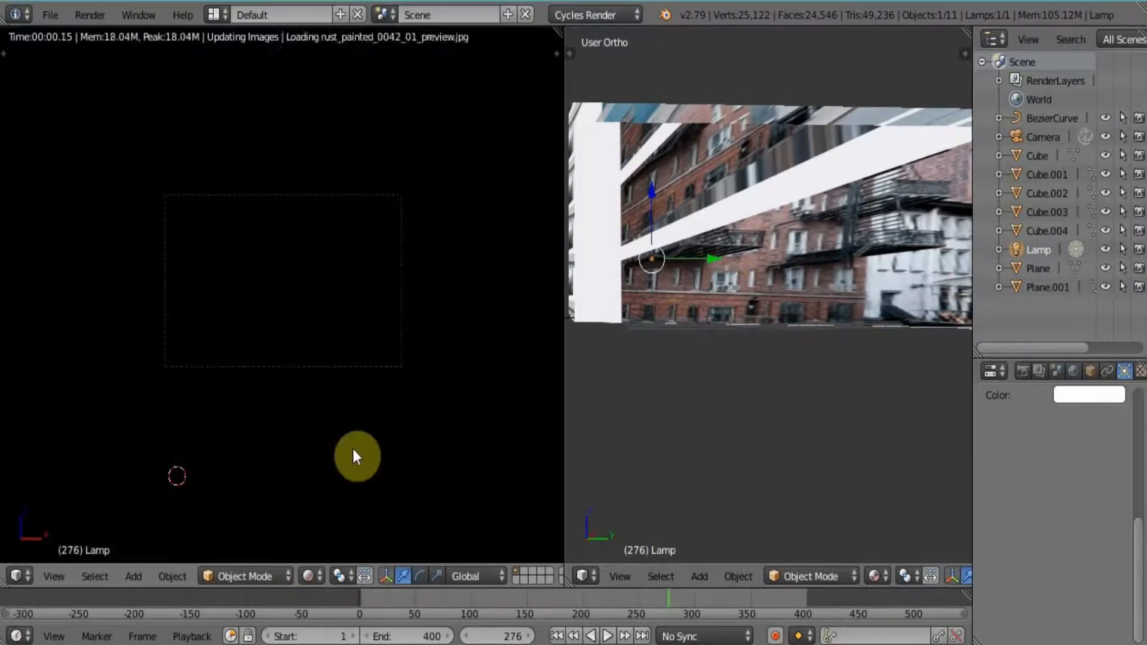
scroll(1068, 457, "up", 5)
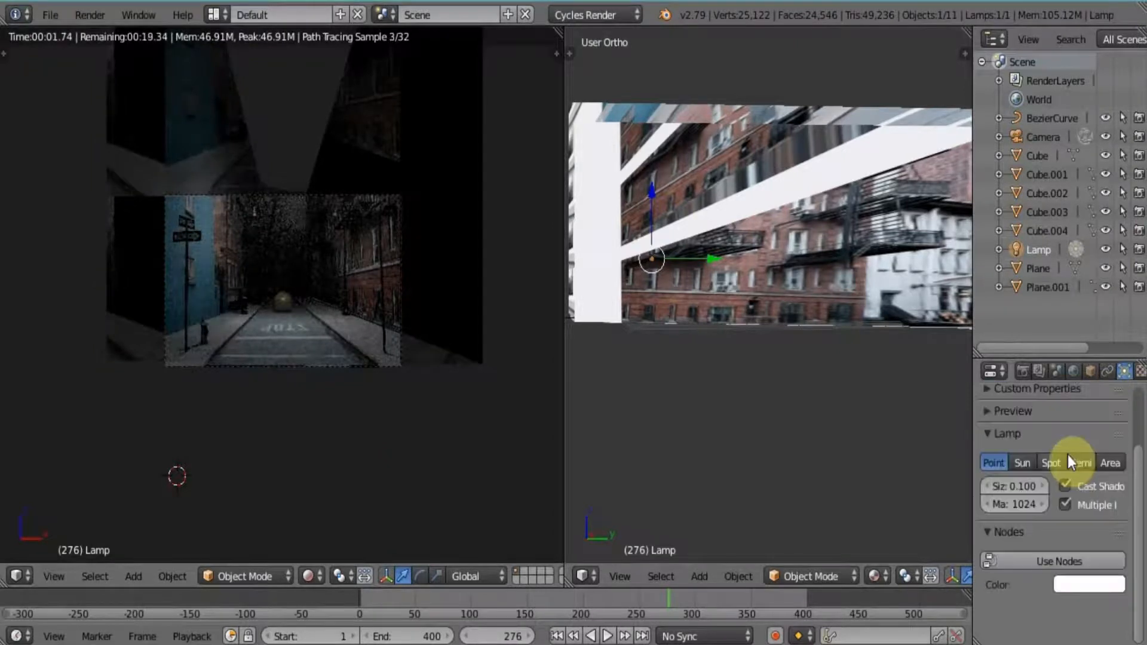
left_click_drag(973, 404, 939, 403)
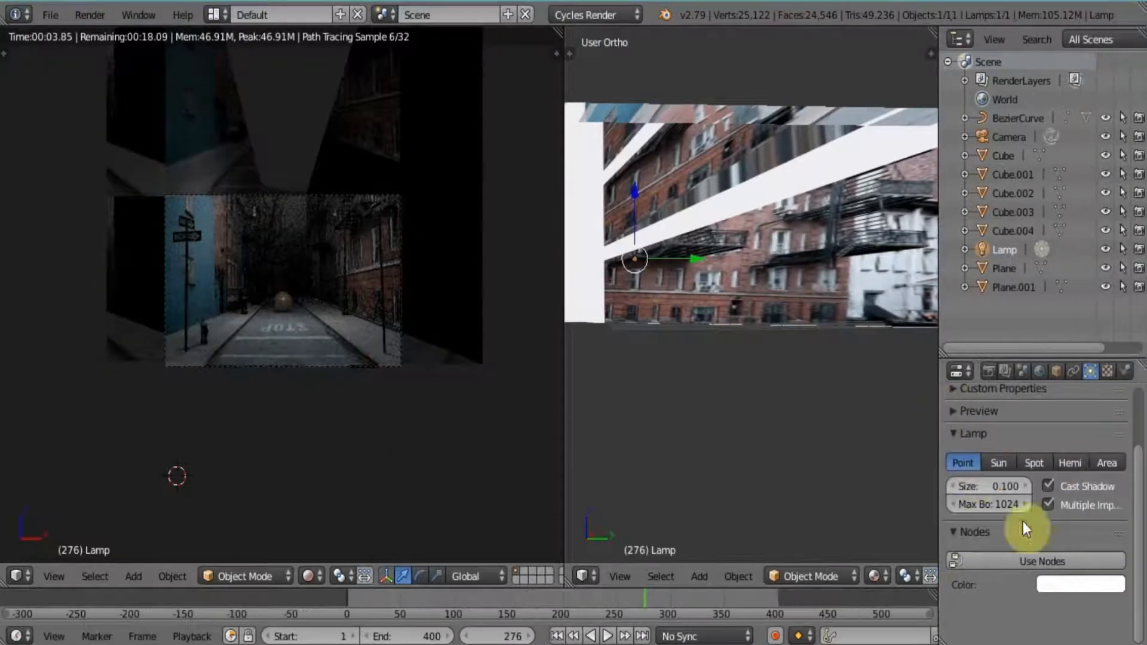
Step: Enable nodes for the lamp, then shift it toward the camera along Y, raise it along Z and adjust it along X
left_click(1033, 561)
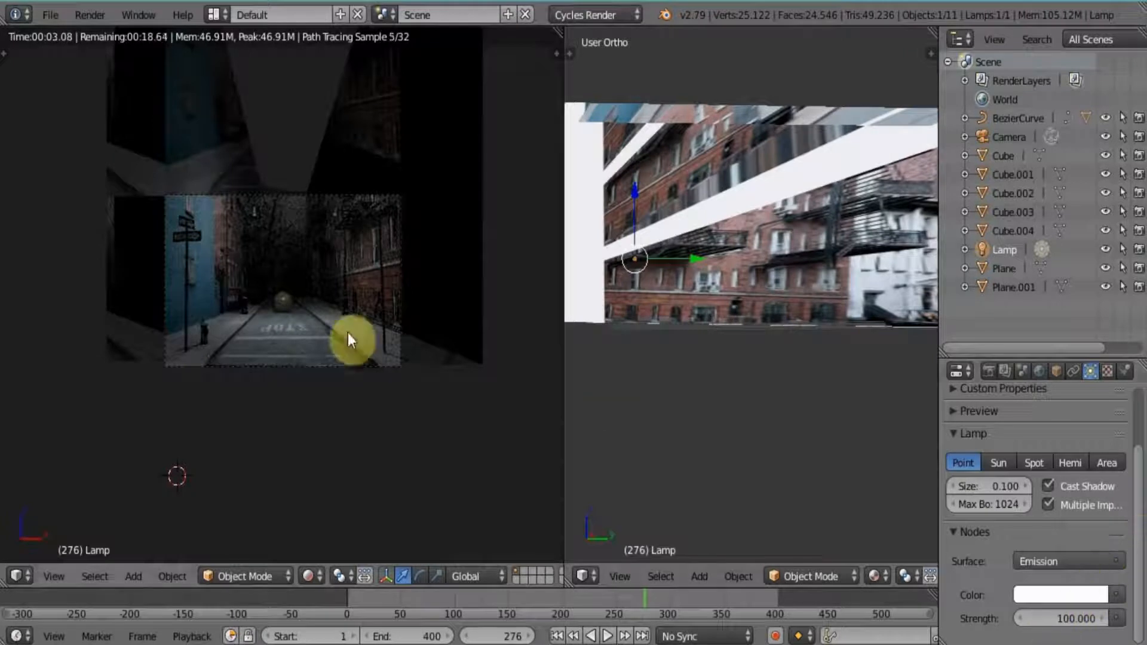
left_click_drag(678, 257, 652, 257)
left_click_drag(610, 200, 612, 167)
middle_click_drag(740, 253, 806, 340)
left_click_drag(700, 448, 686, 432)
Step: Set the lamp's emission strength to 500
left_click(1041, 618)
type("500")
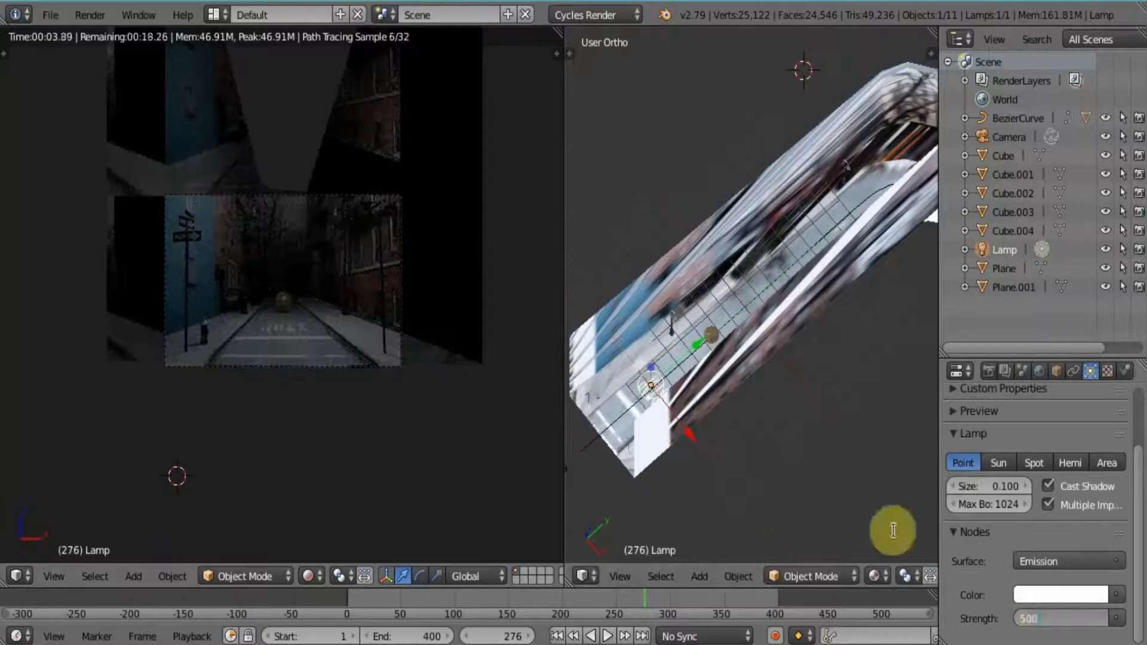
key("Return")
Step: Duplicate the lamp, move the copy along Y farther down the street and set its emission strength to 100
key("shift+d")
left_click(696, 370)
left_click_drag(688, 353, 888, 246)
left_click(1044, 618)
type("100")
key("Return")
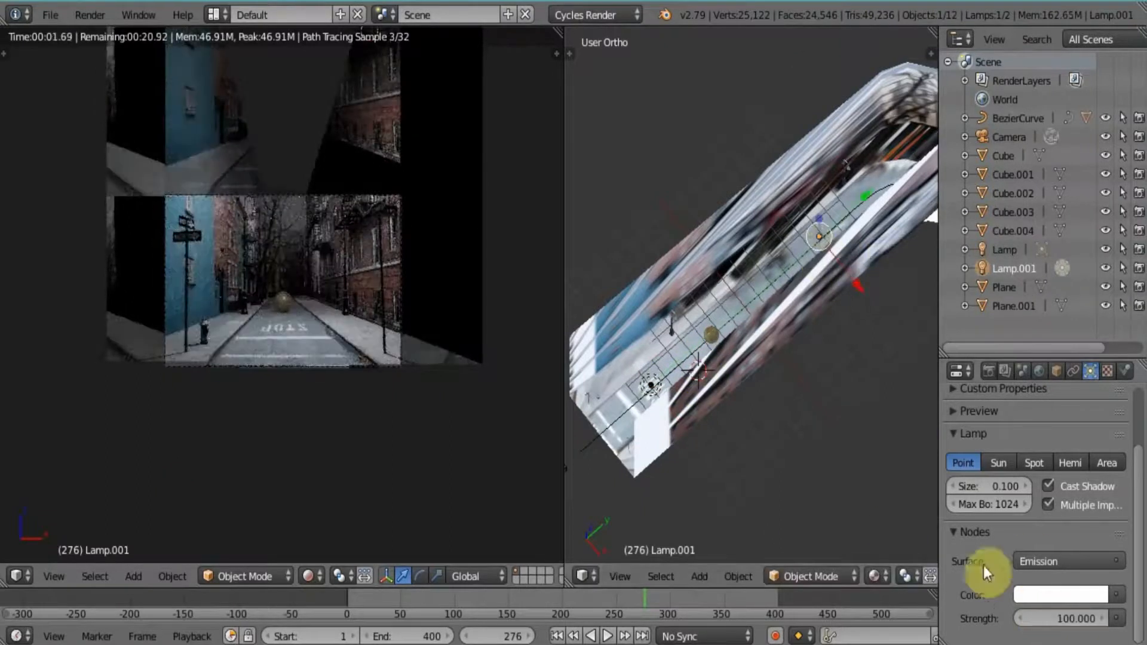
Step: Lower the duplicated lamp along Z and set its emission strength to 200
middle_click_drag(812, 335, 803, 251)
left_click_drag(824, 153, 823, 201)
left_click(1043, 618)
type("200")
key("Return")
Step: Duplicate the second lamp and position the copy at the bend at the far end of the street, lowered along Z
middle_click_drag(716, 340, 744, 451)
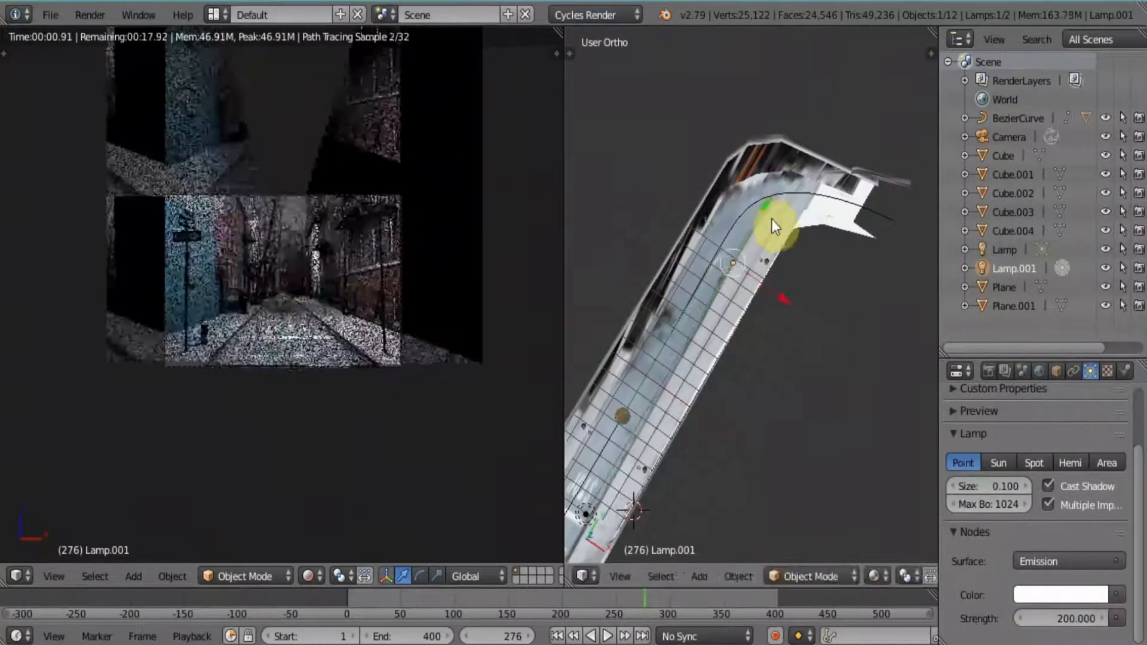
key("shift+d")
left_click(808, 175)
middle_click_drag(808, 224, 797, 158)
left_click_drag(769, 157, 772, 194)
left_click_drag(827, 234, 854, 235)
middle_click_drag(854, 236, 854, 174)
left_click_drag(737, 154, 738, 160)
middle_click_drag(746, 174, 728, 239)
left_click_drag(807, 75, 788, 113)
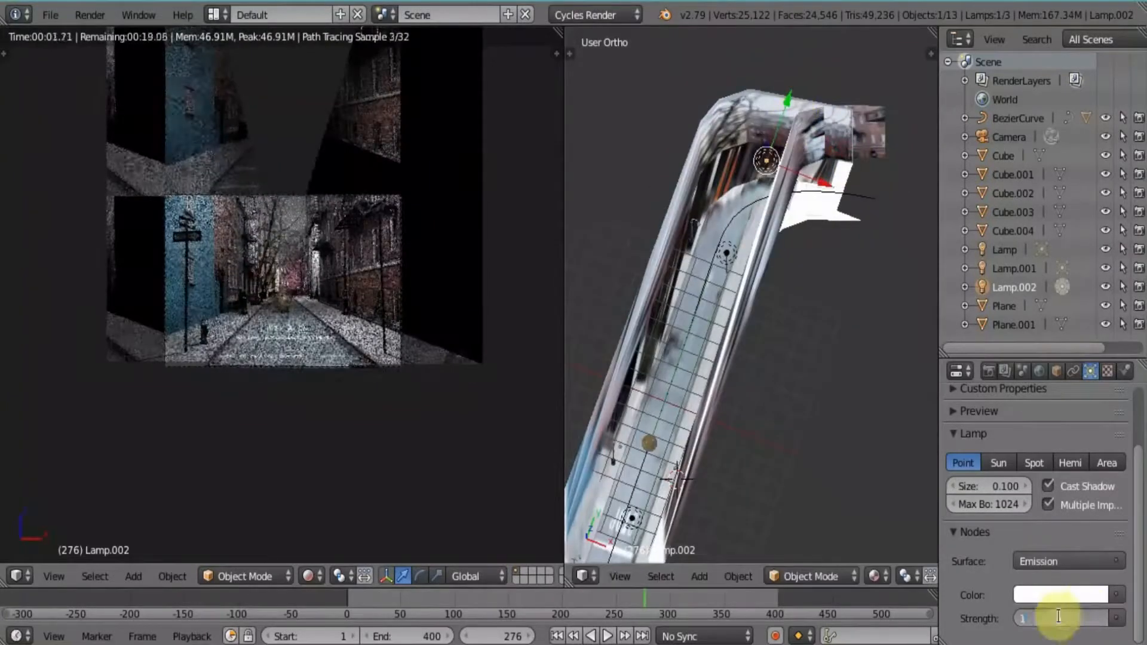
Step: Set the emission strength of the middle lamp to 100 and of the lamp at the bend to 50
right_click(774, 266)
left_click(1038, 619)
type("100")
key("Return")
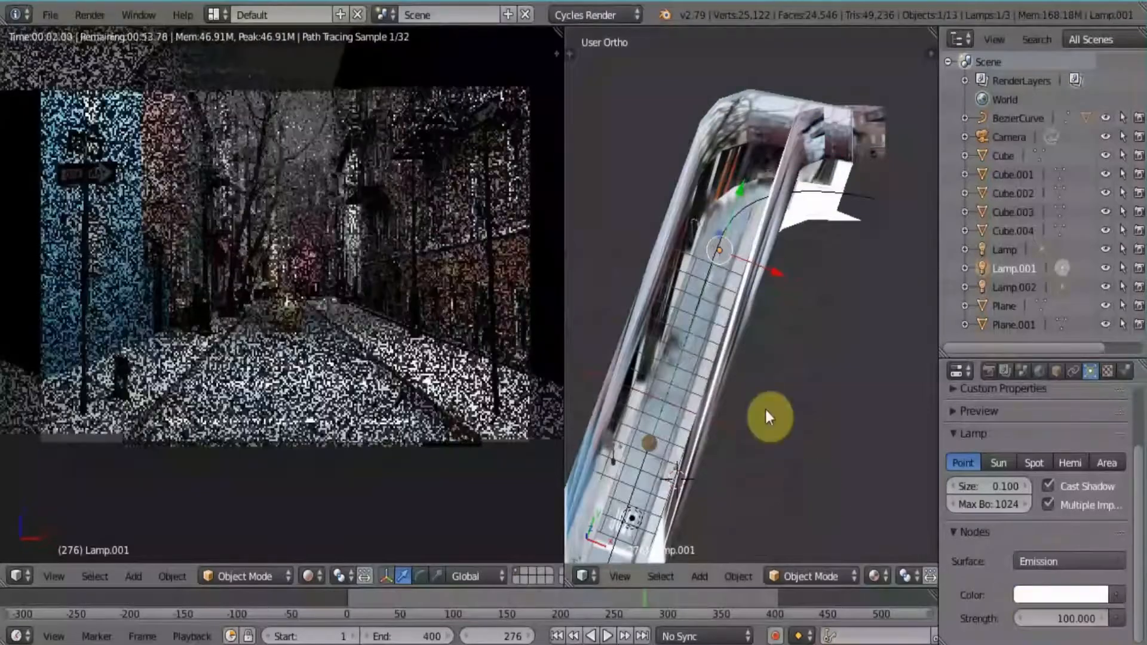
right_click(766, 168)
left_click(1037, 617)
type("50")
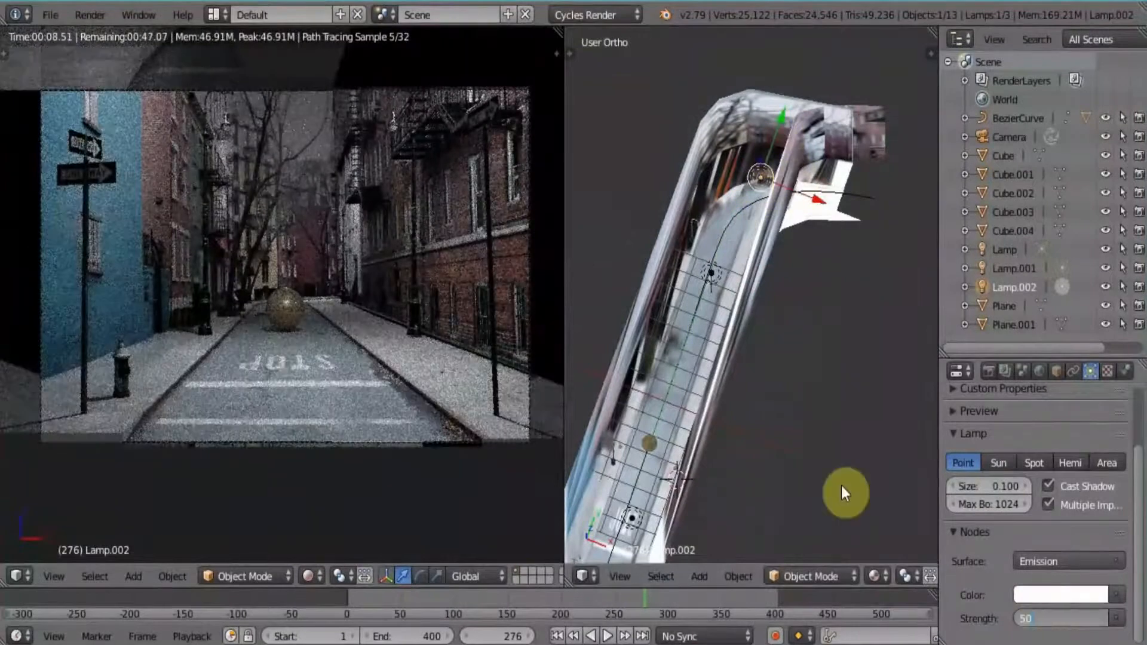
key("Return")
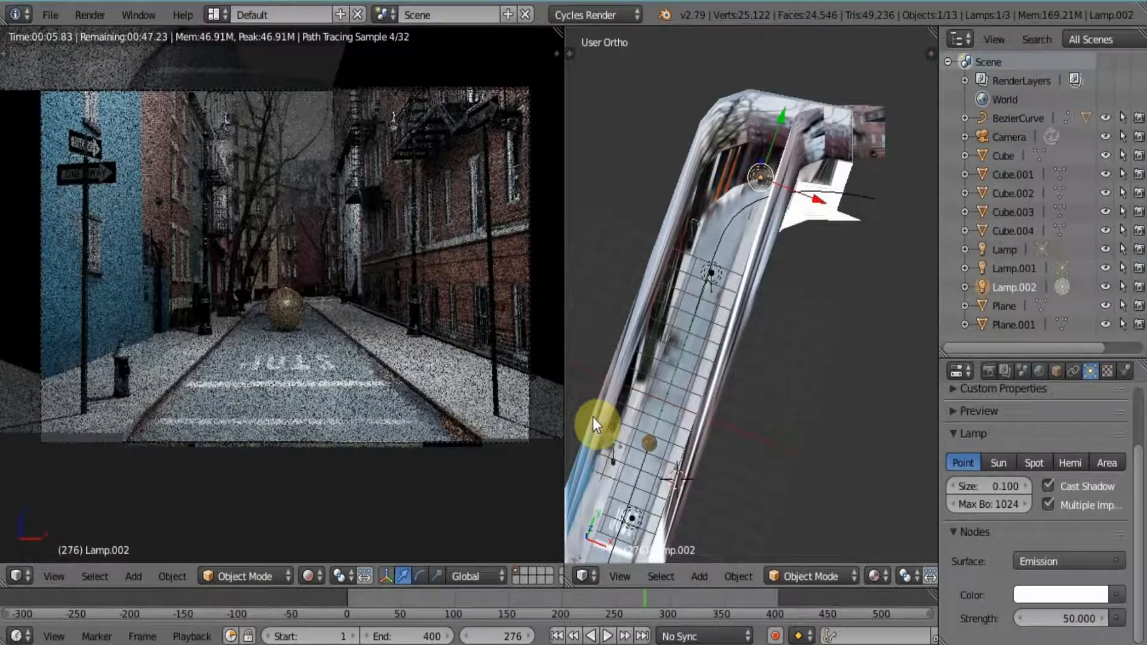
Step: Show the second 3D view in Solid shading from above, select the camera and switch the camera view to Material shading
left_click(873, 576)
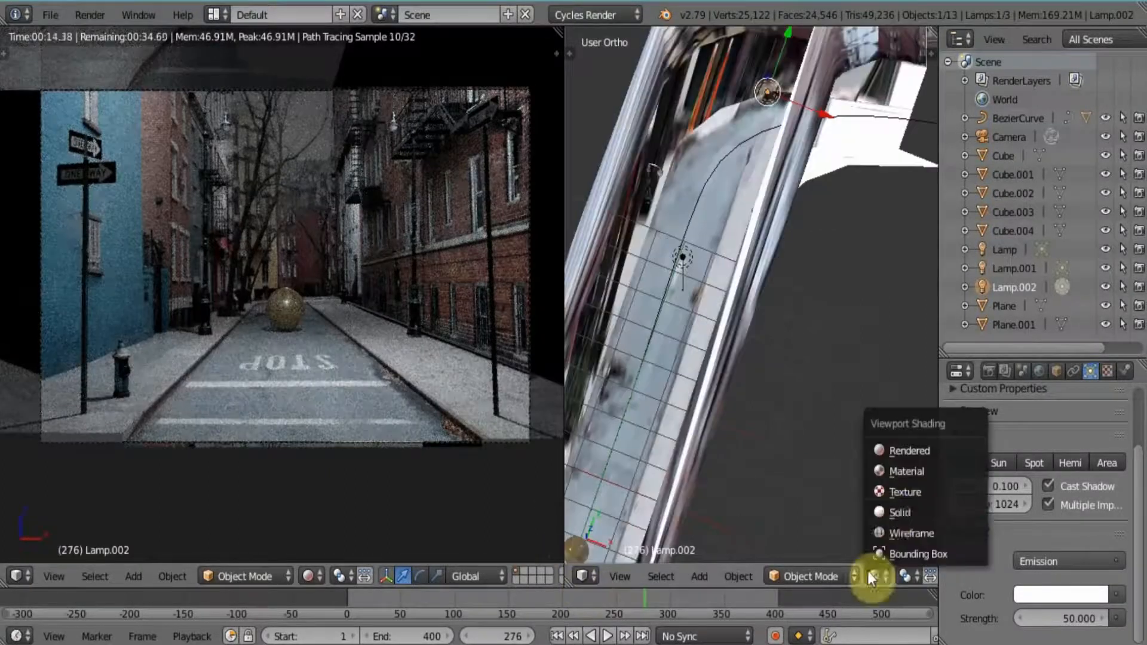
left_click(887, 510)
scroll(669, 330, "down", 3)
middle_click_drag(669, 330, 744, 393)
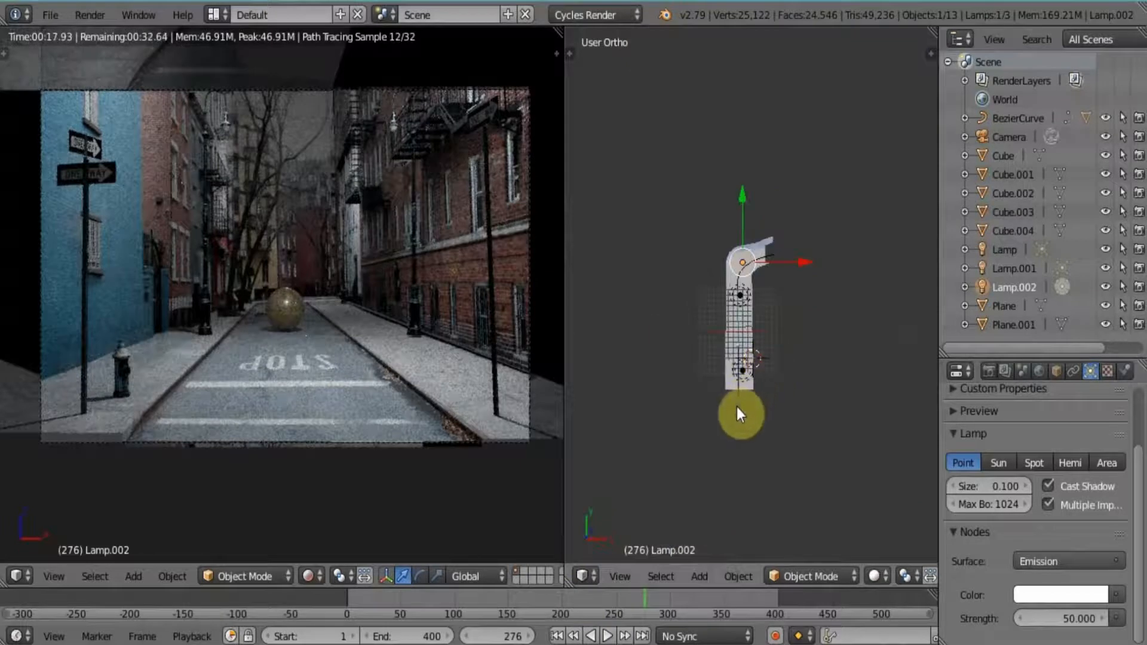
right_click(739, 411)
left_click(309, 576)
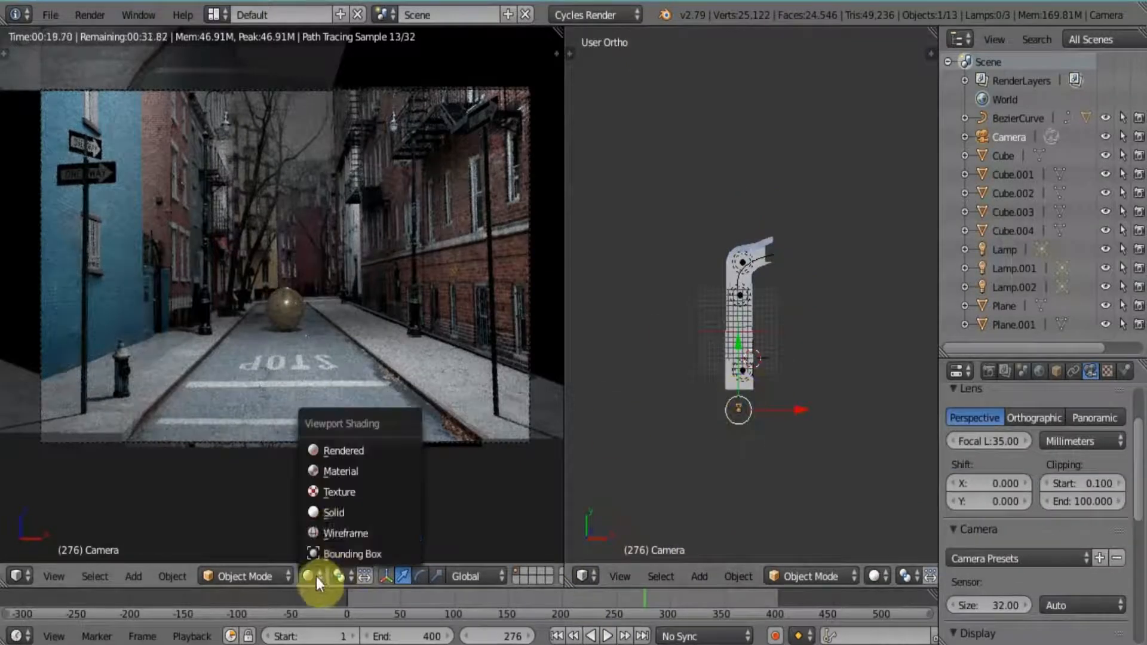
left_click(341, 471)
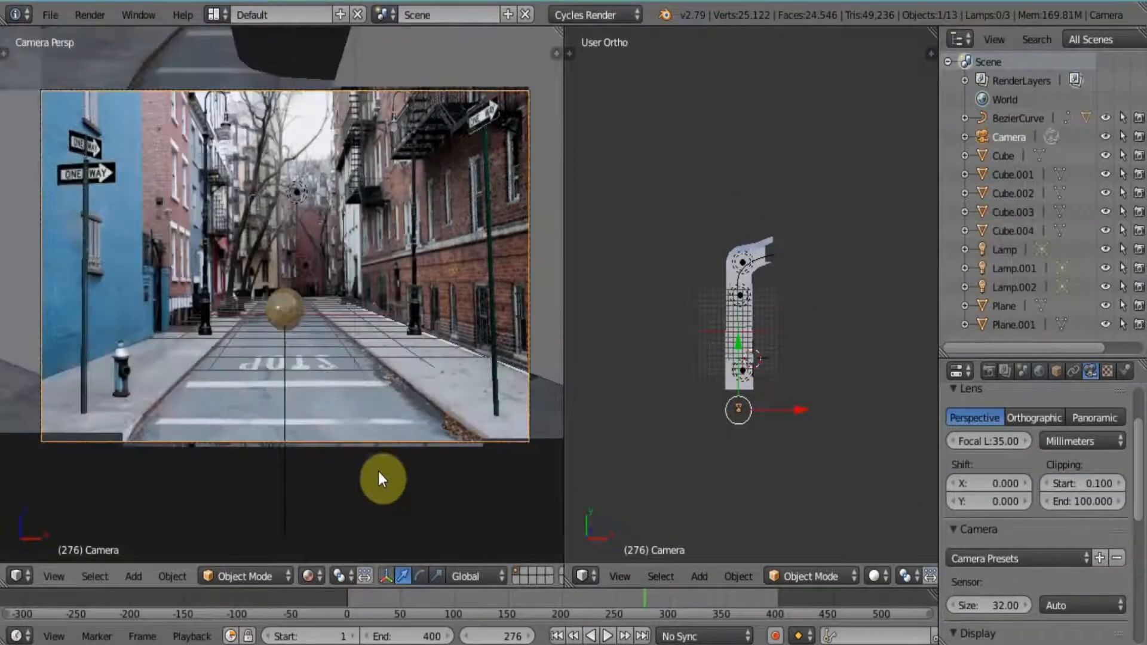
Step: At frame 0, move the camera forward along Y into the street and insert a LocRot keyframe
left_click_drag(643, 602, 347, 618)
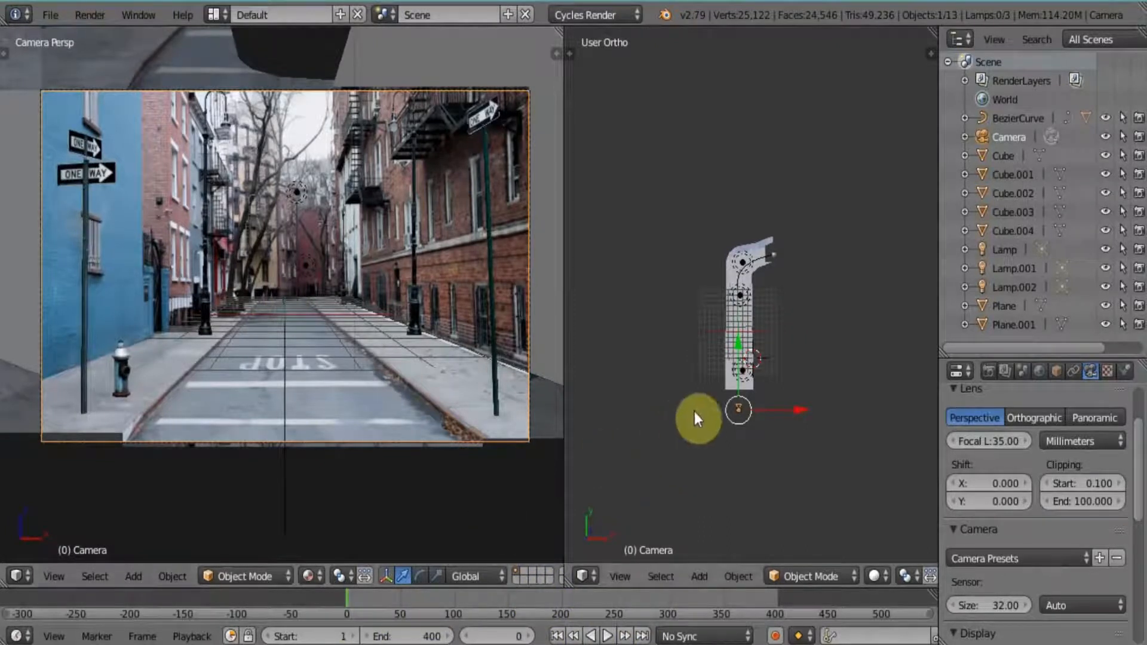
scroll(695, 411, "down", 2)
left_click_drag(740, 312, 754, 293)
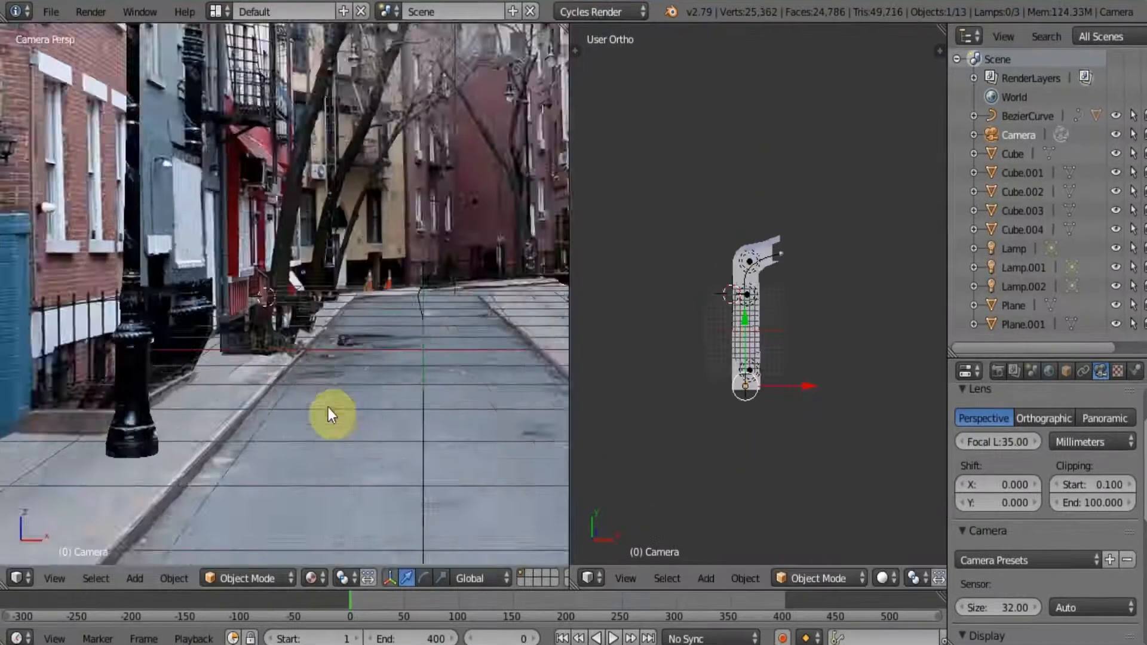
scroll(328, 409, "down", 4)
scroll(328, 409, "up", 2)
scroll(751, 370, "up", 2)
left_click_drag(739, 367, 741, 367)
key("i")
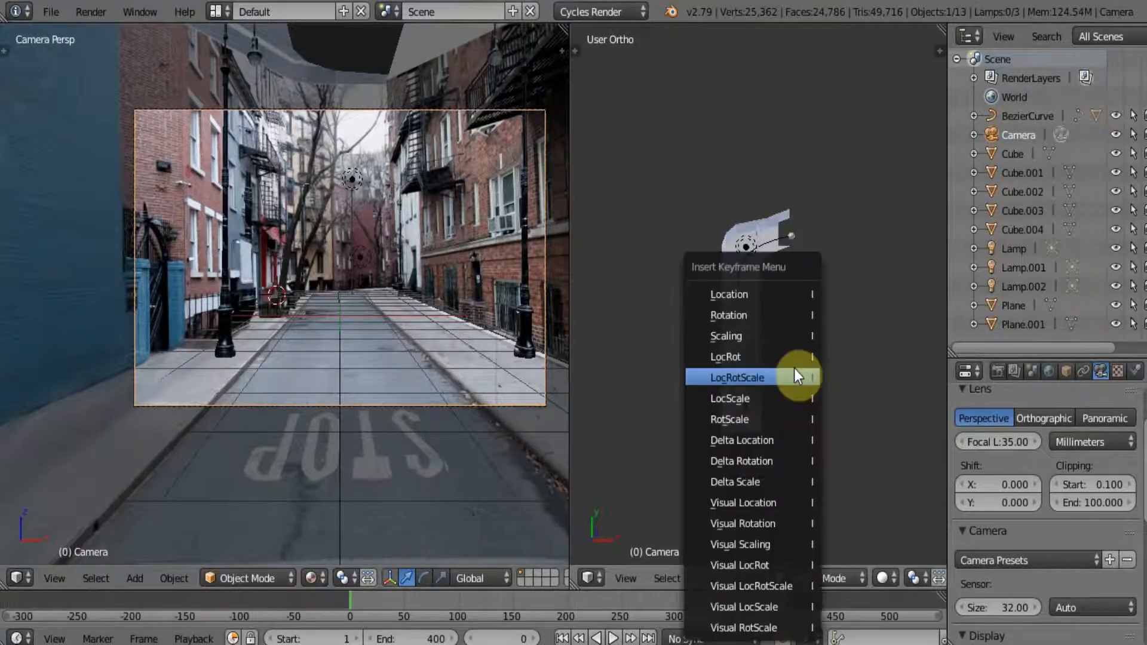
left_click(755, 357)
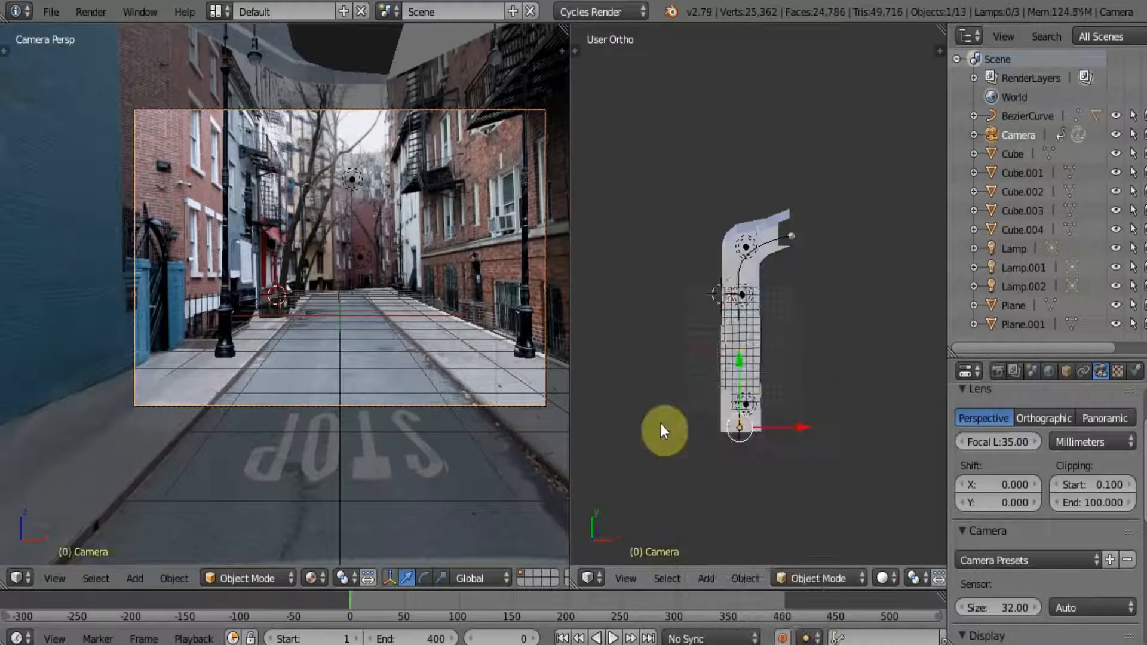
Step: Advance the animation to frame 152 and insert LocScale and LocRot keyframes for the camera
key("alt+a")
left_click_drag(478, 617, 517, 618)
key("alt+a")
key("i")
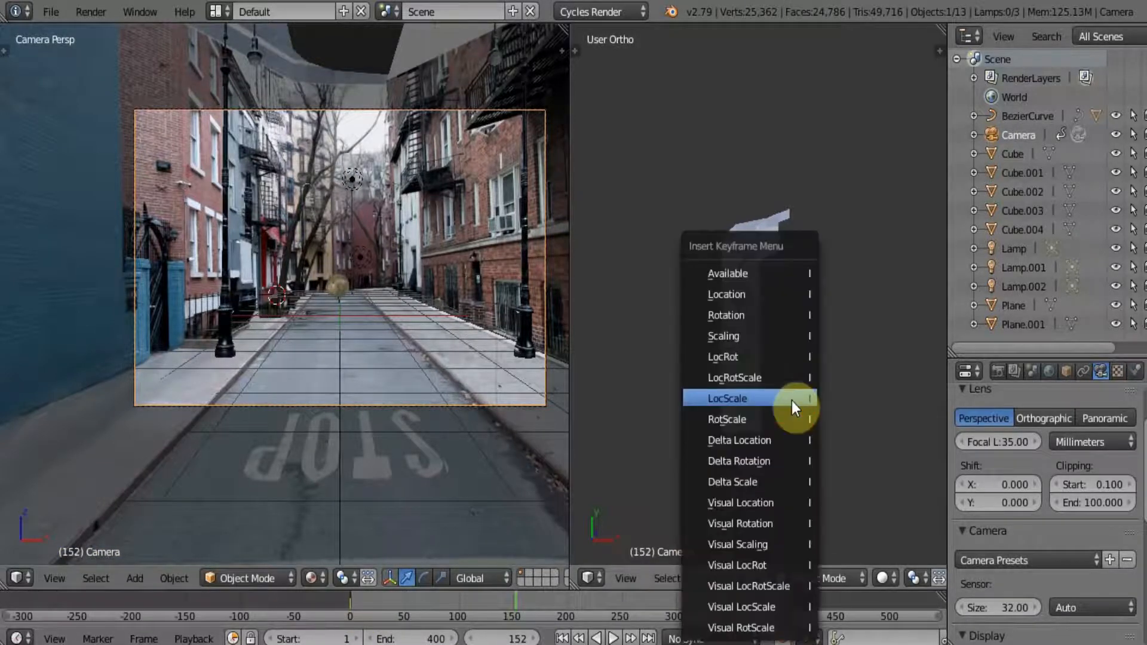
left_click(770, 399)
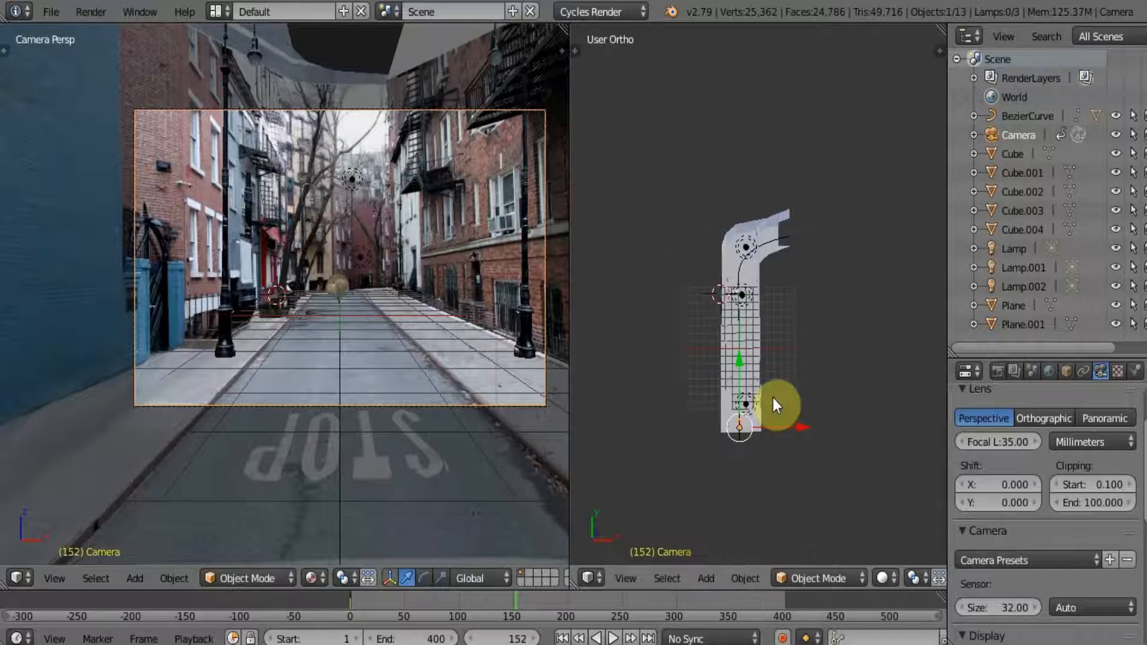
key("i")
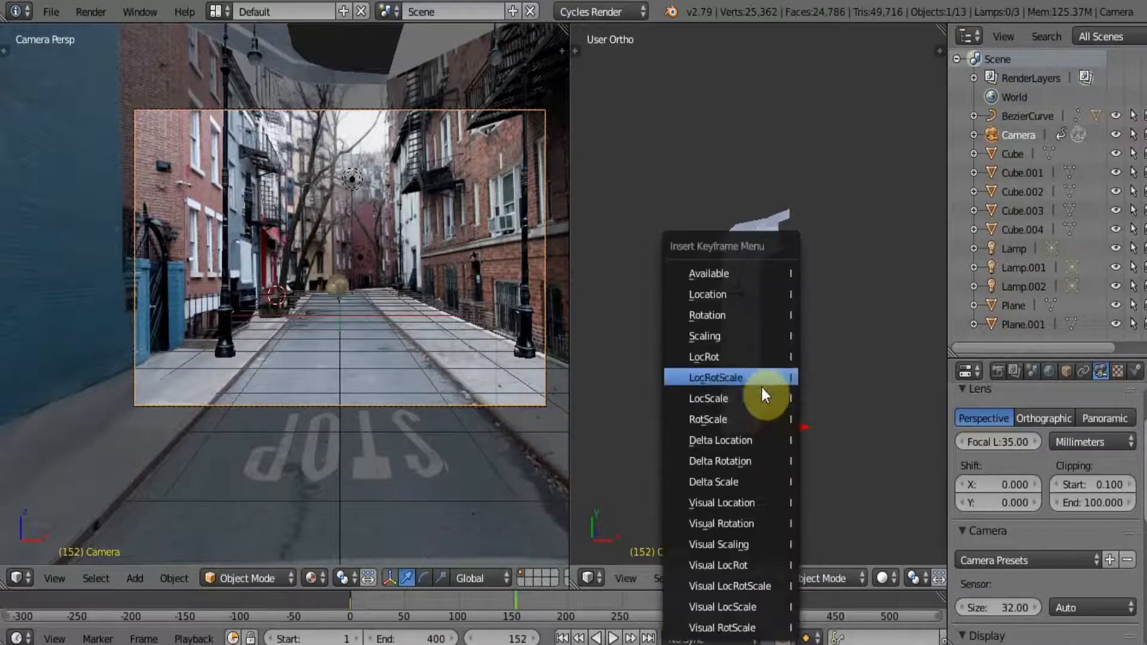
left_click(708, 356)
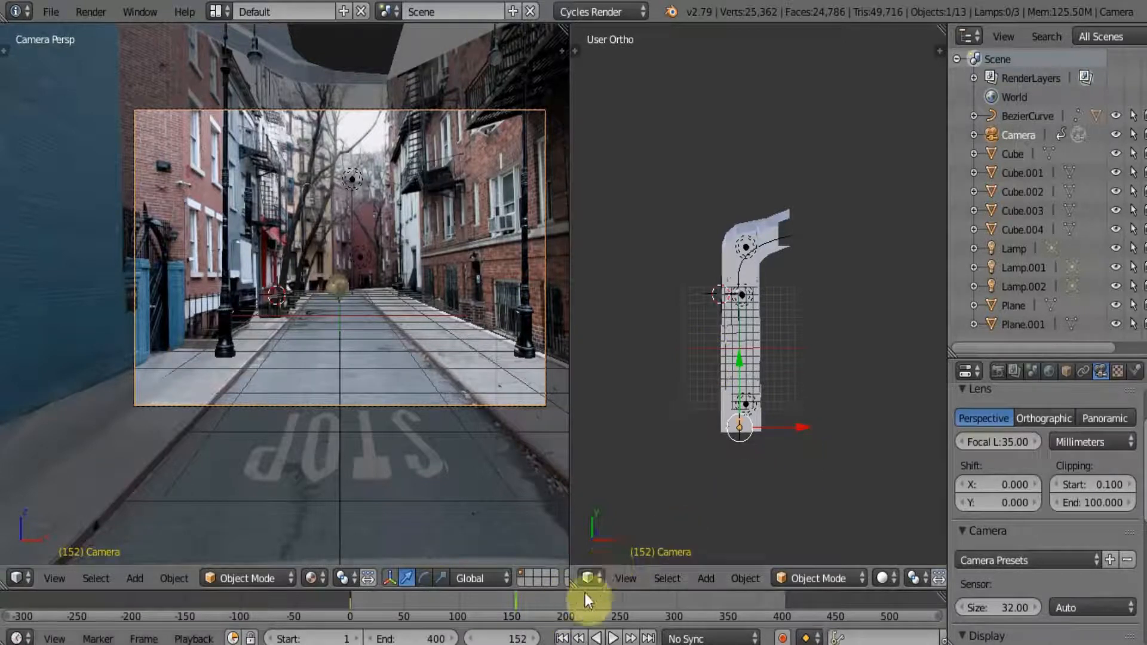
Step: Try to move the camera back about 4.2 units along Y at frame 343
left_click(549, 604)
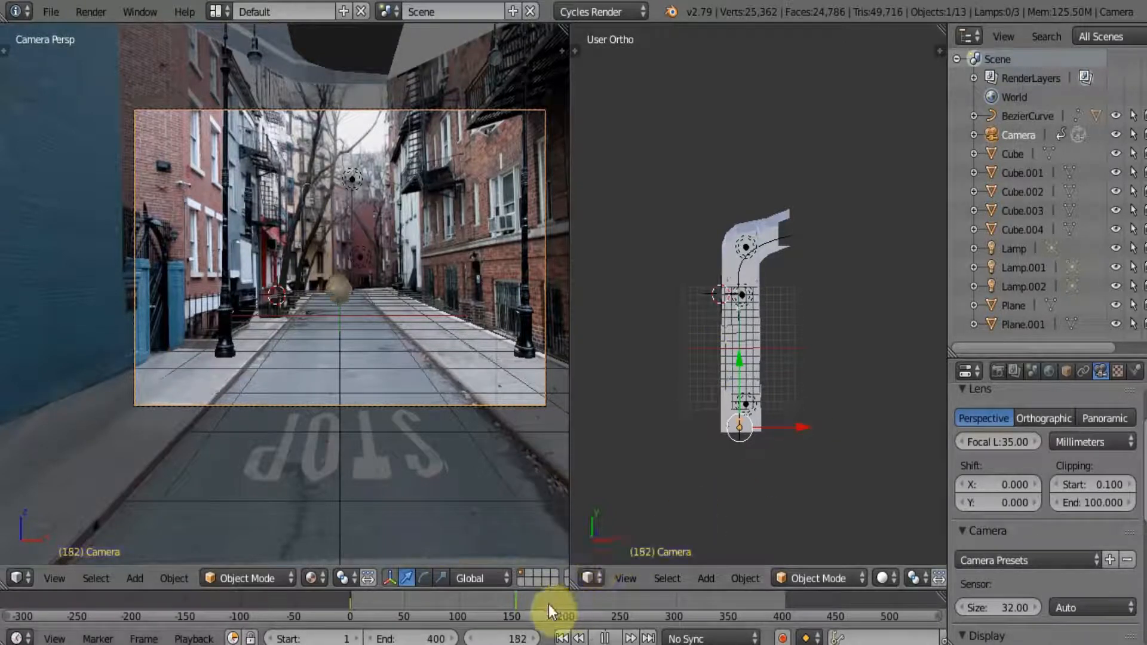
mouse_move(550, 604)
left_mouse_down()
mouse_move(786, 610)
mouse_move(723, 614)
left_mouse_up()
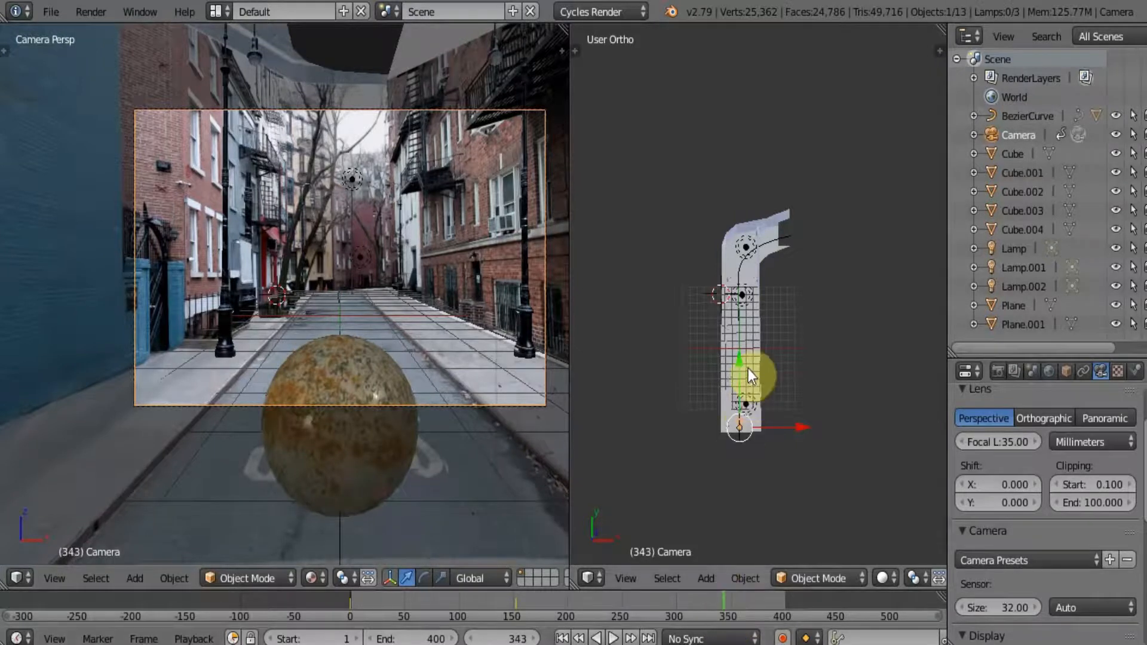
key("g")
key("y")
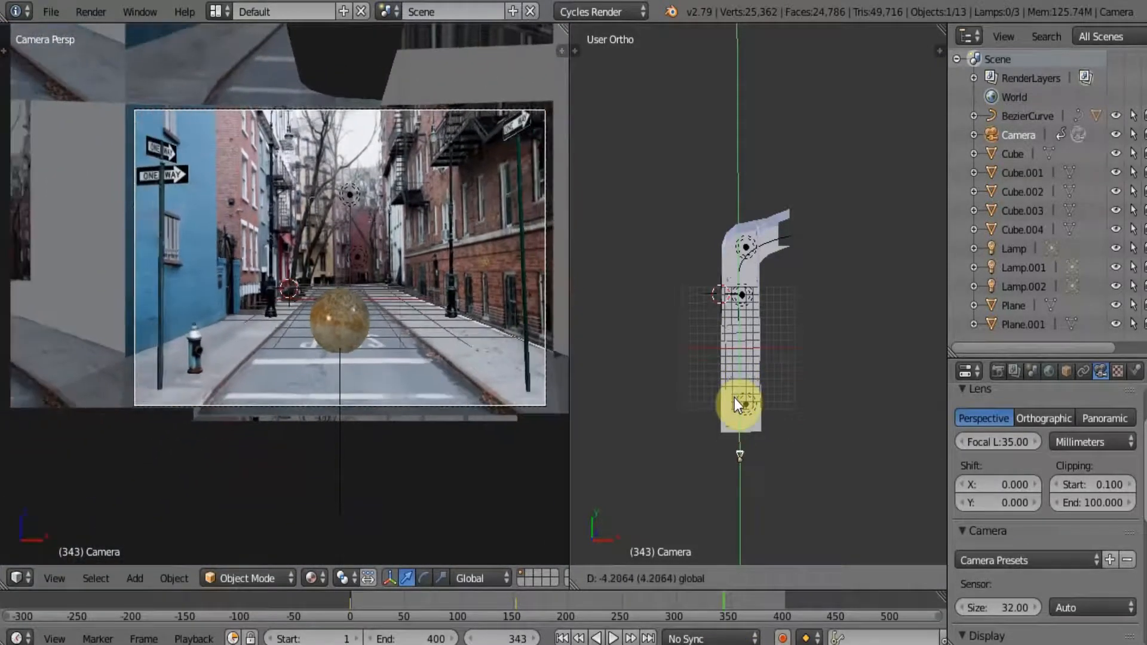
left_click(733, 398)
Step: At frame 398, move the camera back about 4 units along Y and insert a keyframe
left_click_drag(725, 600, 783, 600)
key("g")
key("y")
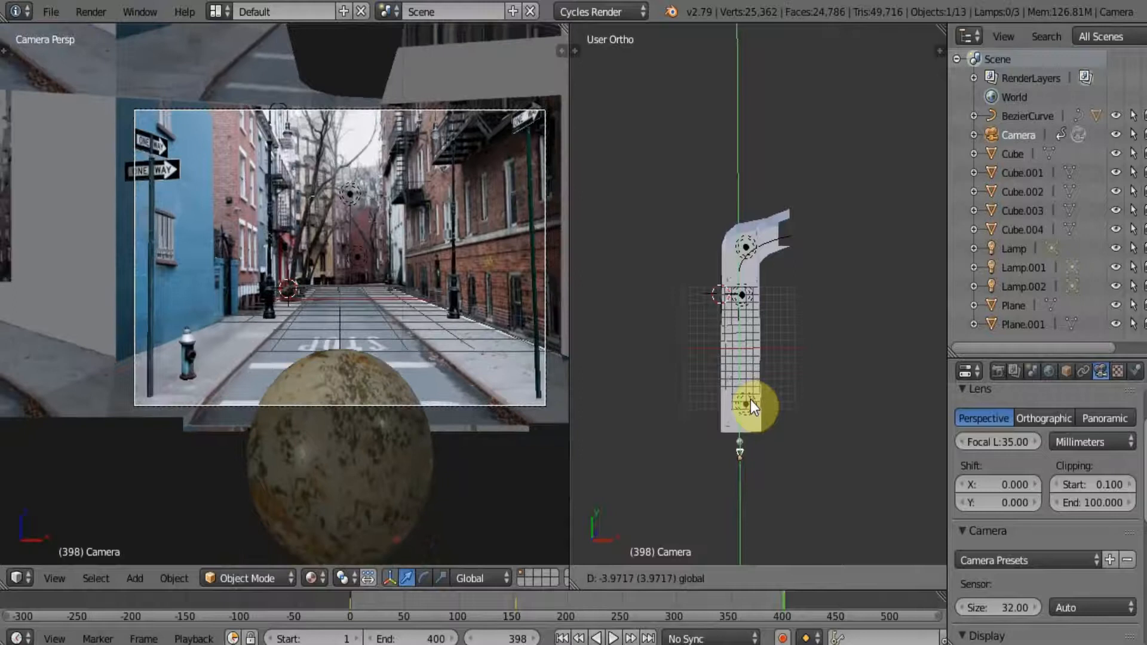
left_click(751, 400)
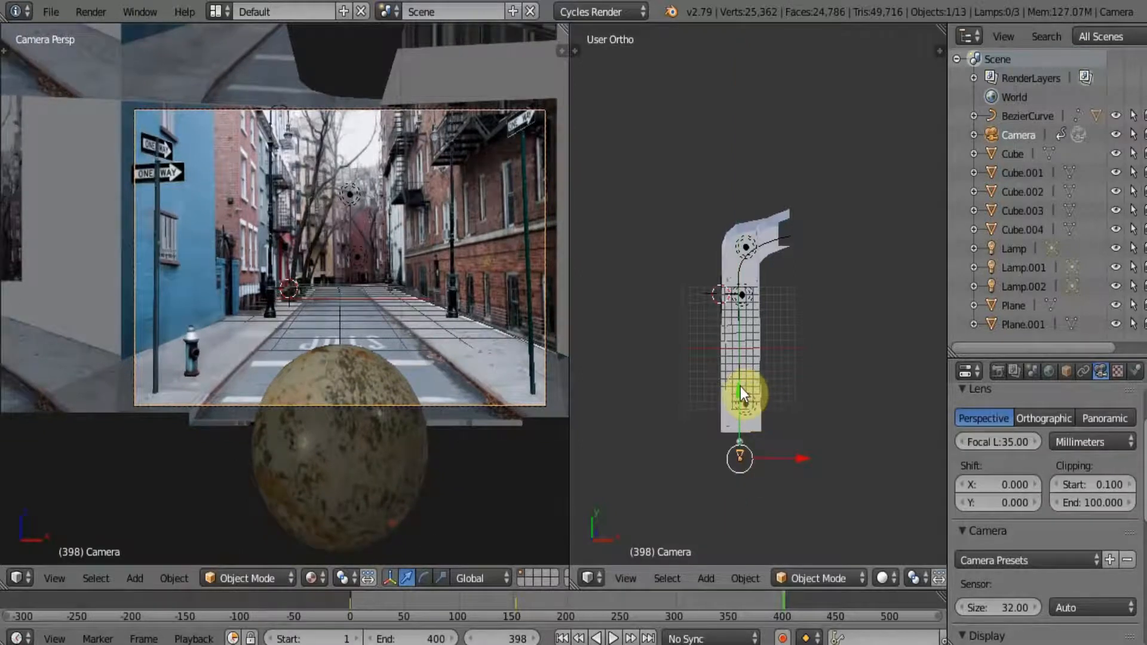
key("g")
key("y")
left_click(740, 365)
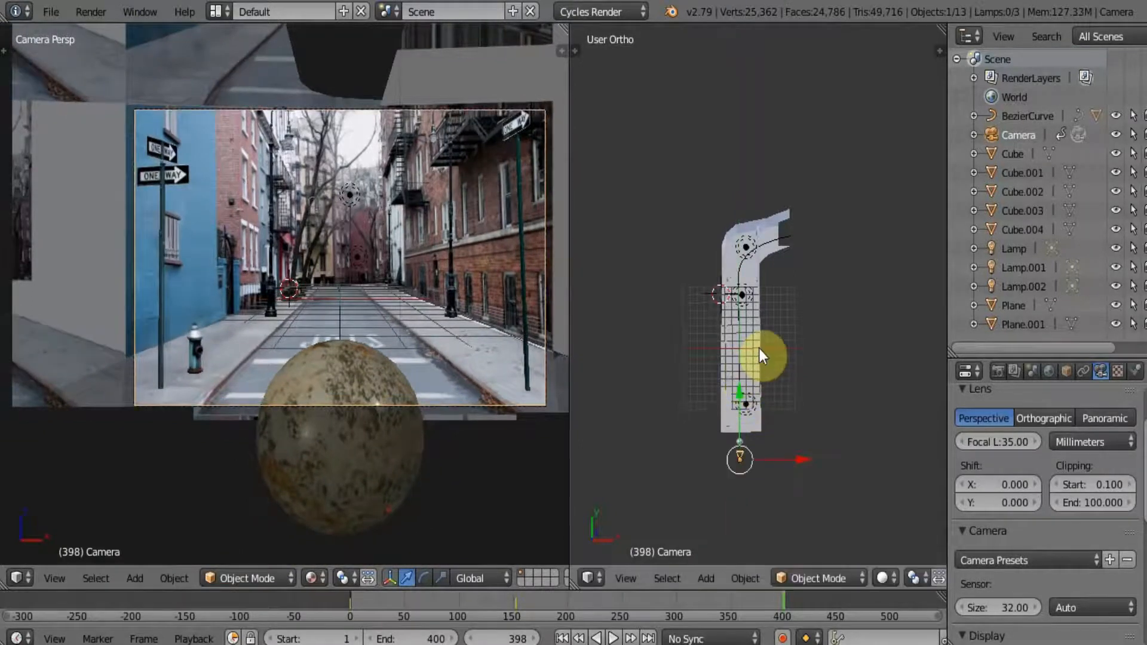
key("i")
left_click(759, 348)
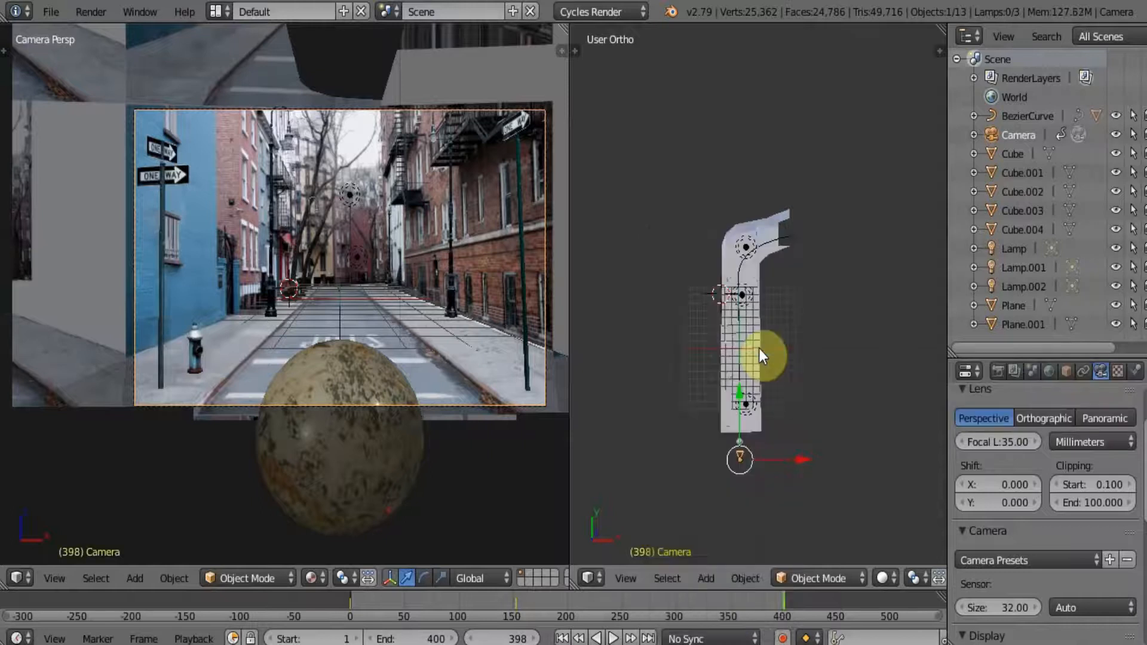
Step: Shift the camera slightly to the right along X and nudge it forward along Y
key("g")
key("x")
left_click(804, 459)
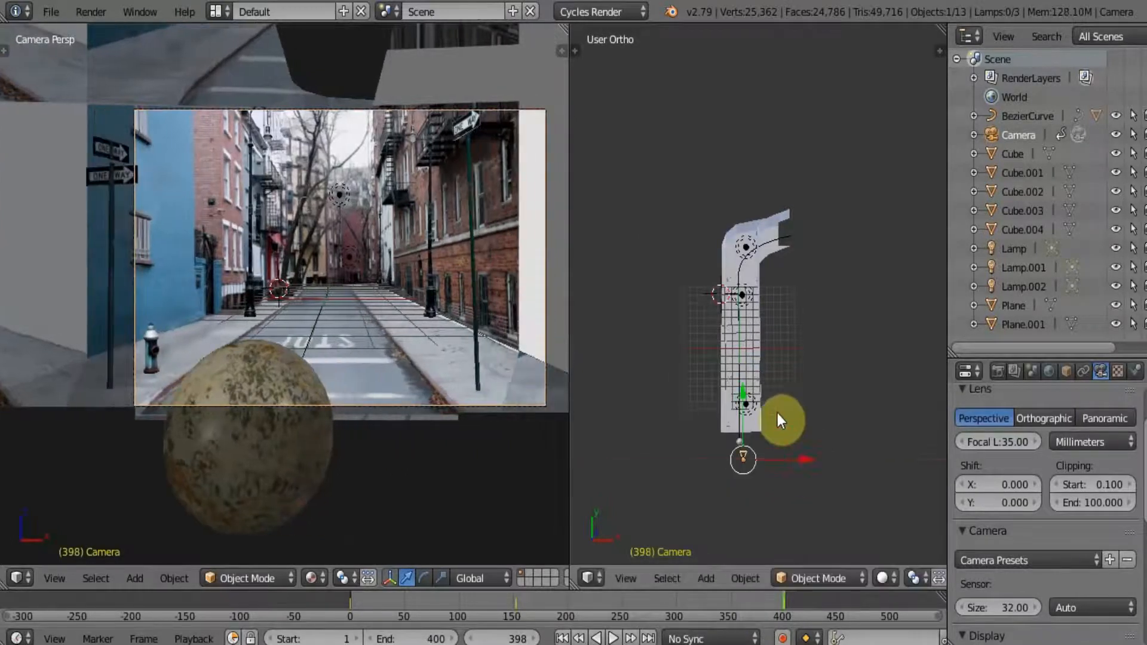
key("g")
key("y")
left_click(745, 395)
Step: Rotate the camera about 6.3° around Z and insert a LocRot keyframe at frame 398
key("r")
key("z")
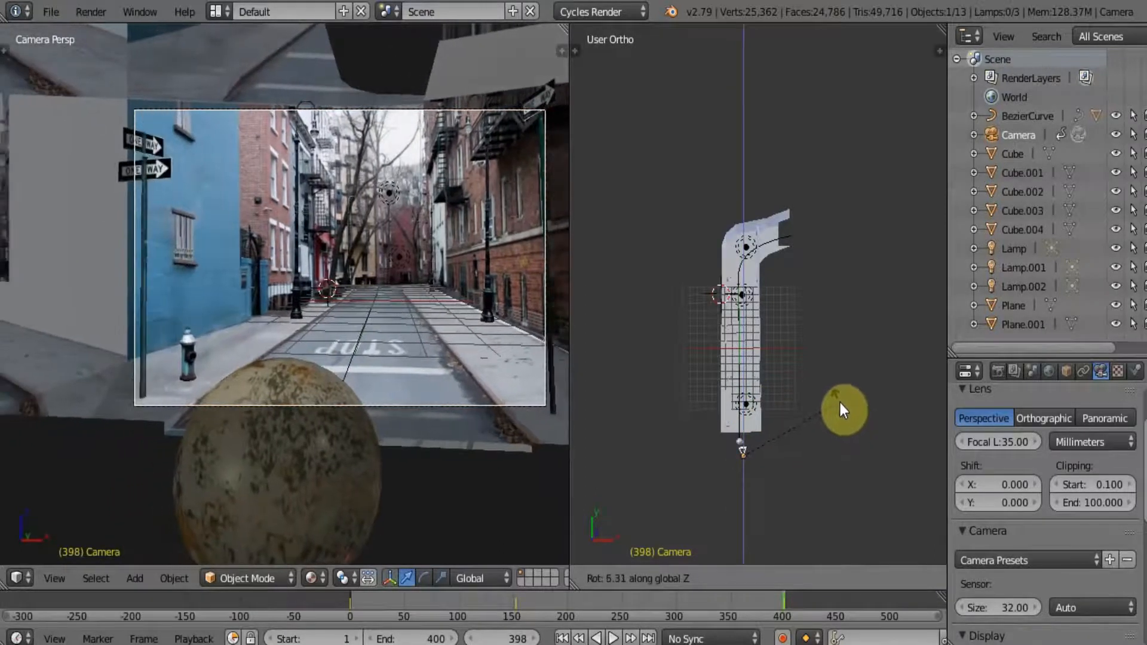
left_click(839, 402)
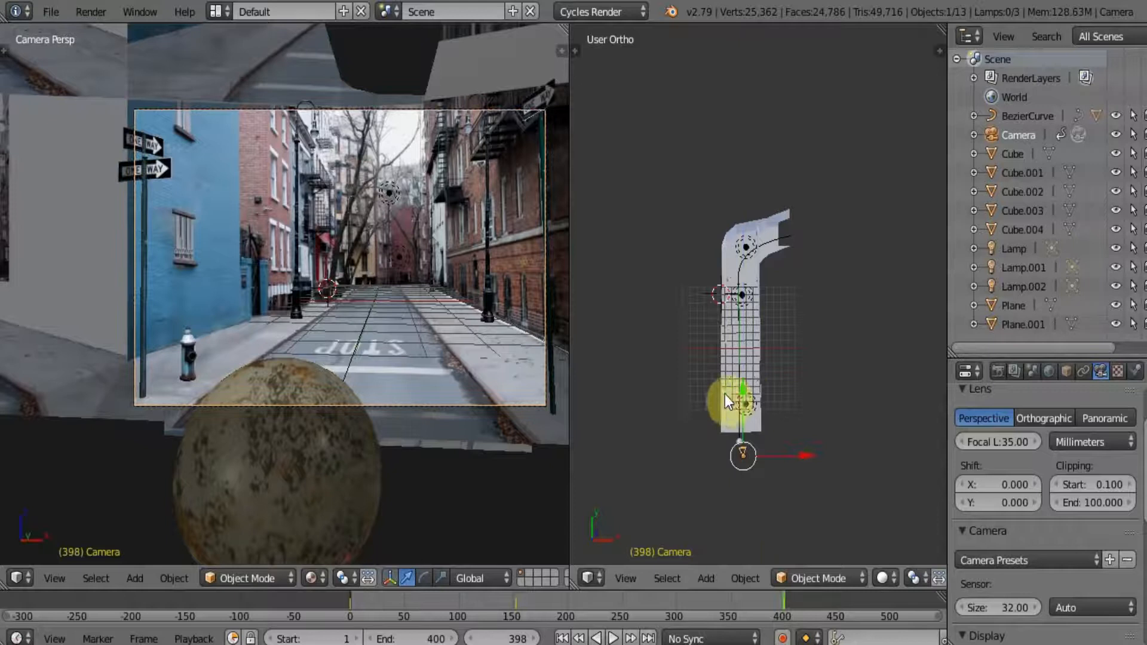
key("i")
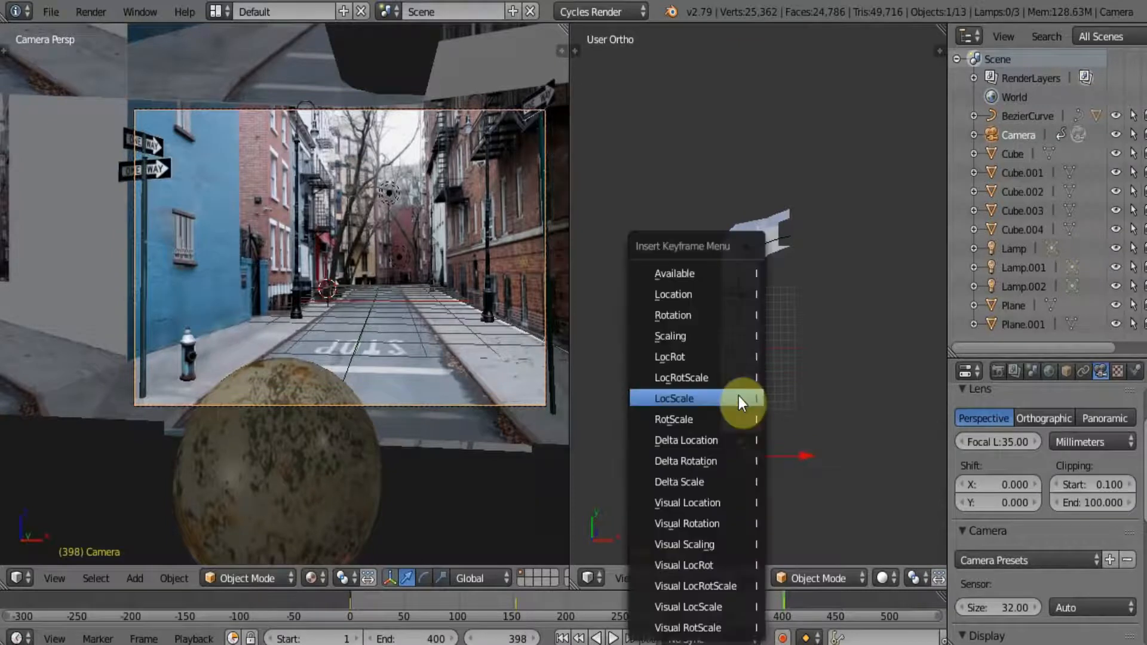
left_click(701, 351)
Step: Scrub back and play the animation to review the camera movement and the rolling sphere, then stop playback
left_click_drag(784, 601, 747, 613)
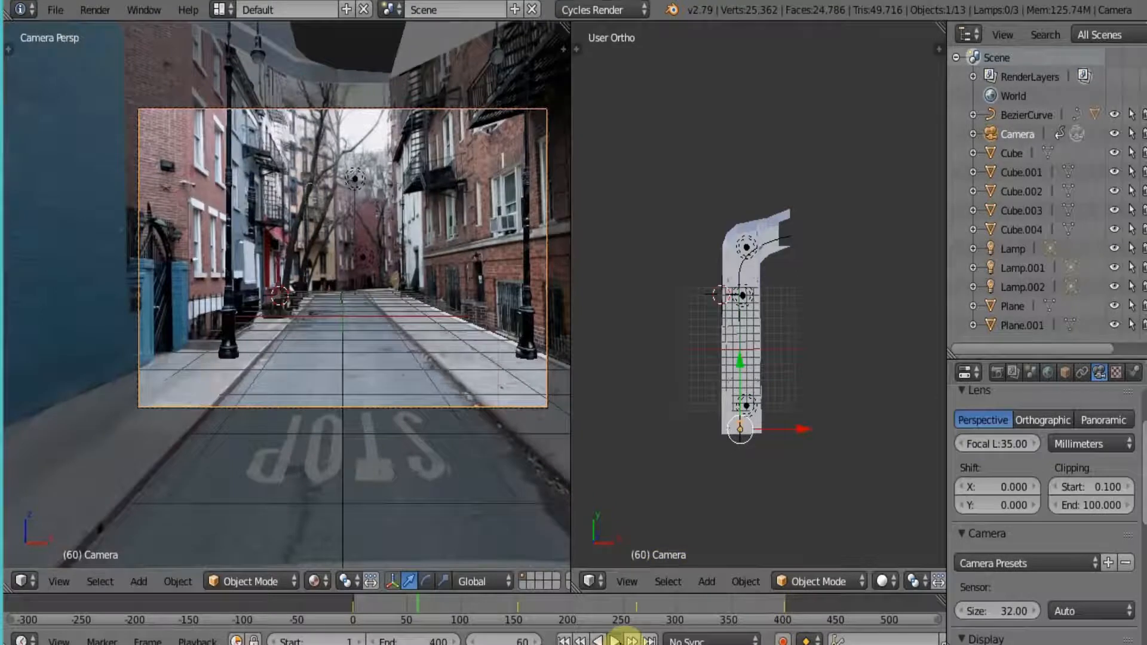
left_click(616, 638)
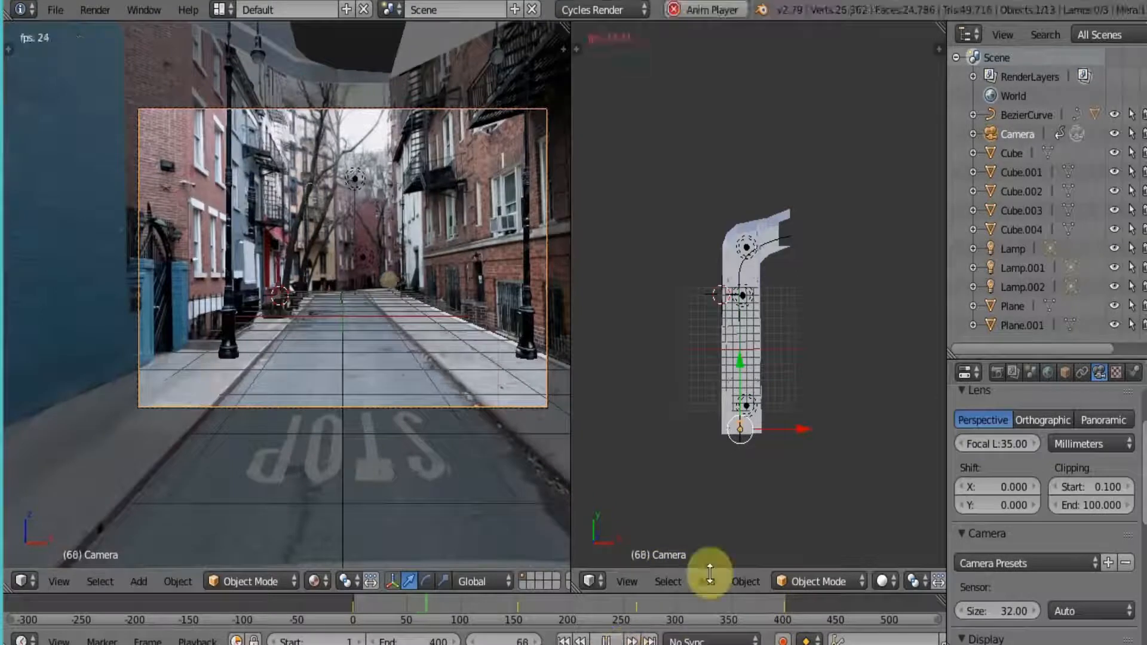
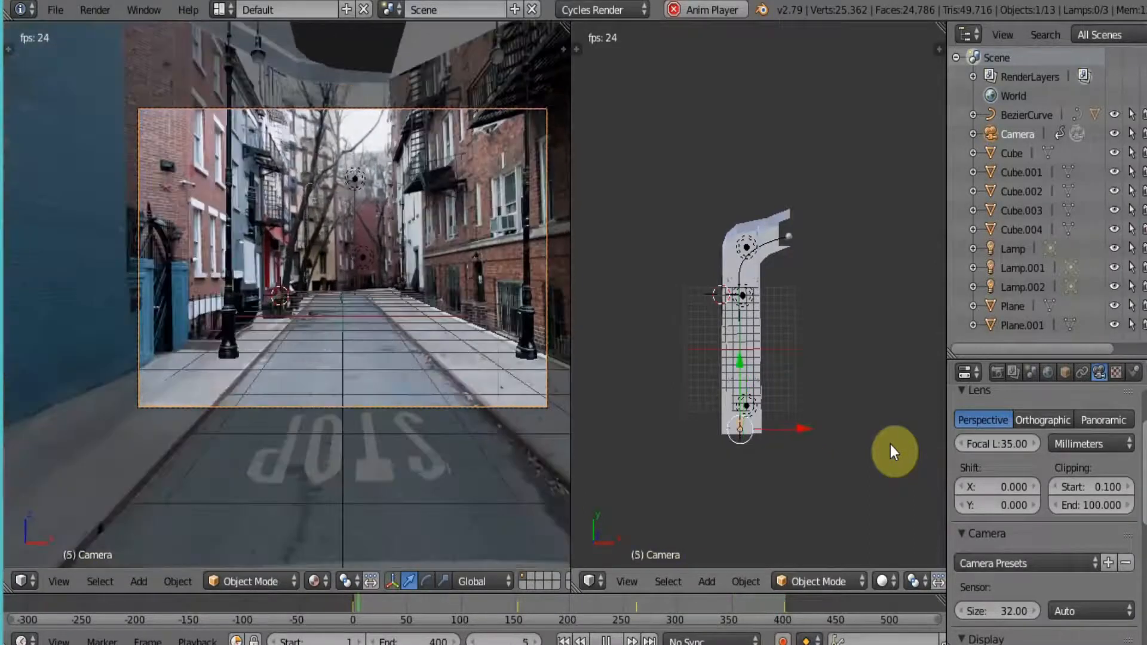
key("Escape")
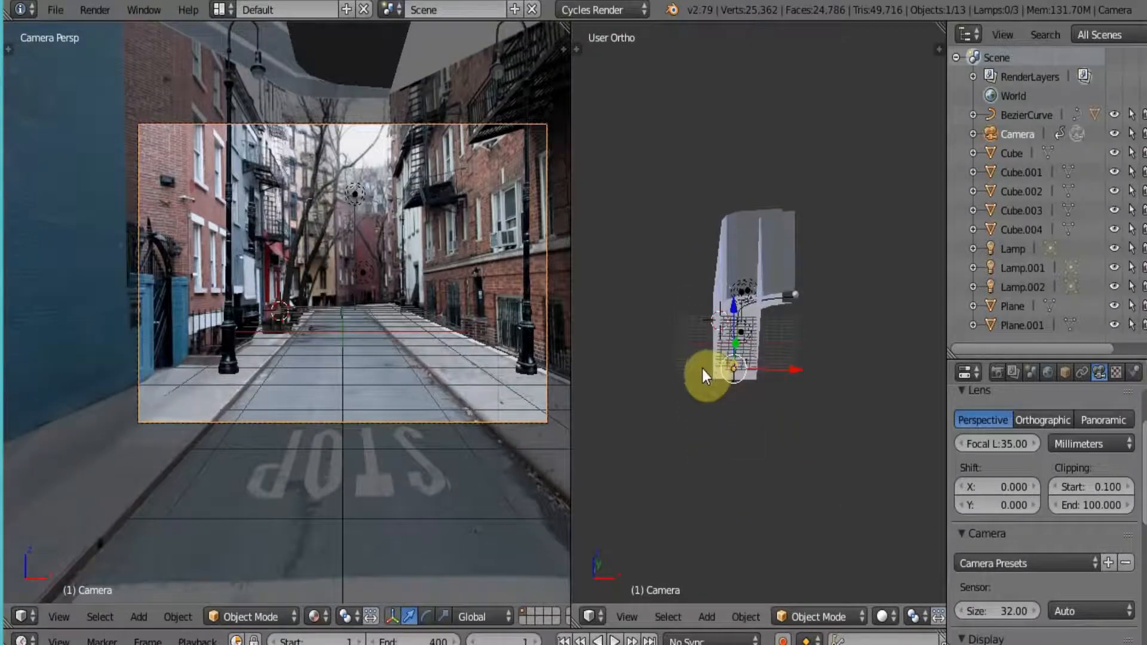
Step: Select all four street lamp posts and join them into a single object
scroll(705, 364, "up", 4)
right_click(683, 250)
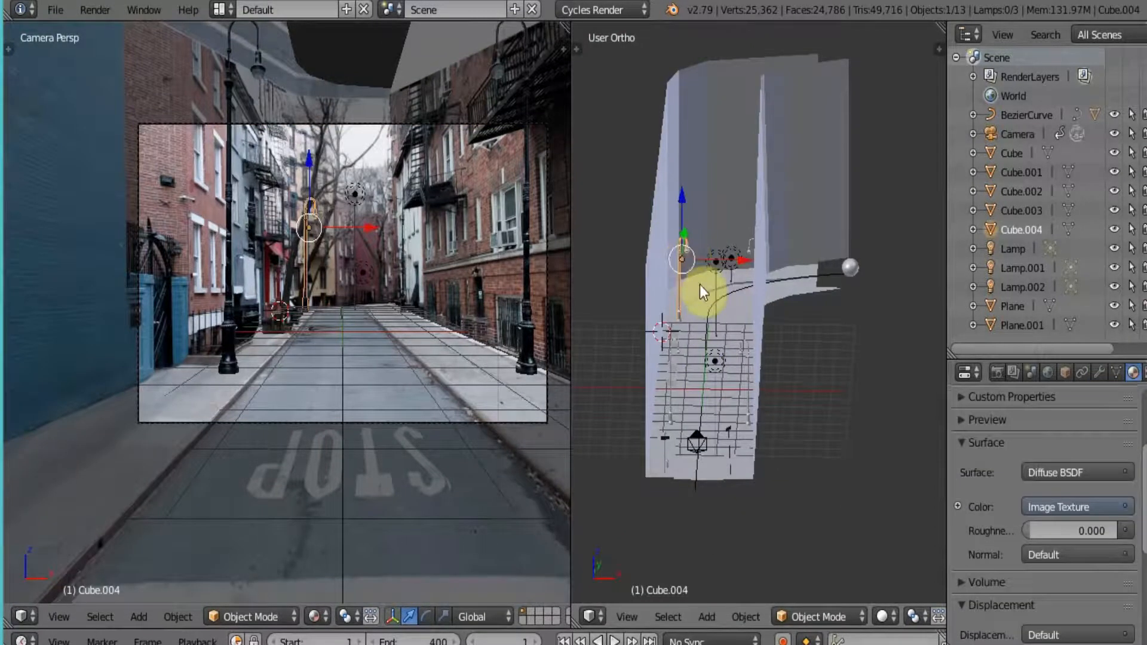
right_click(749, 245, "shift")
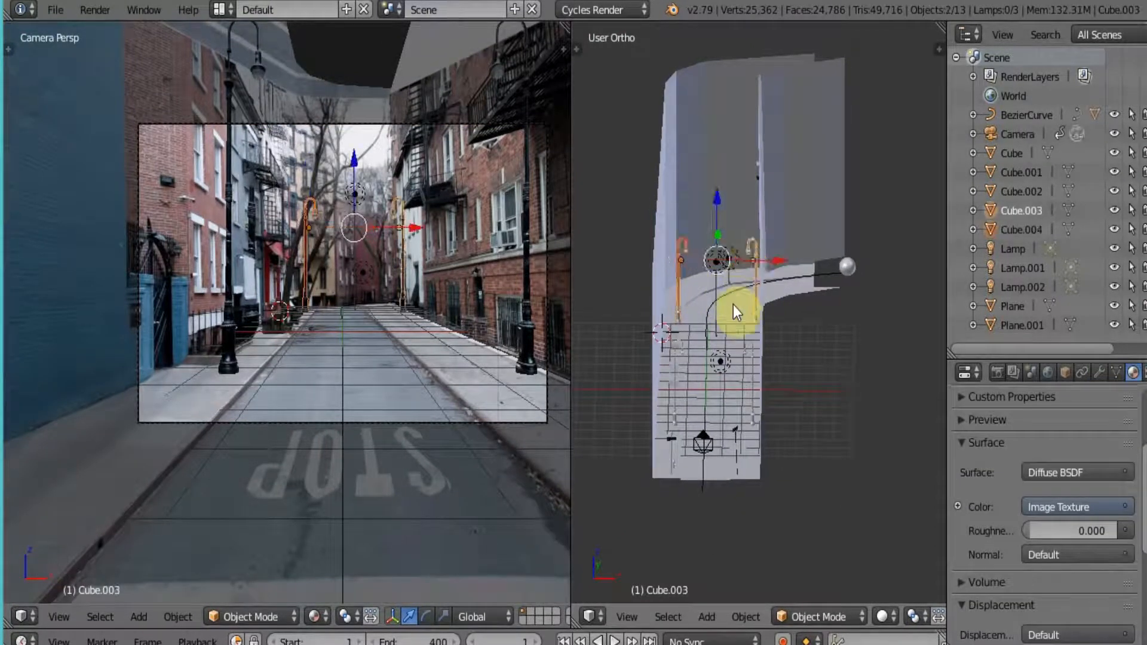
scroll(733, 305, "up", 3)
right_click(628, 372)
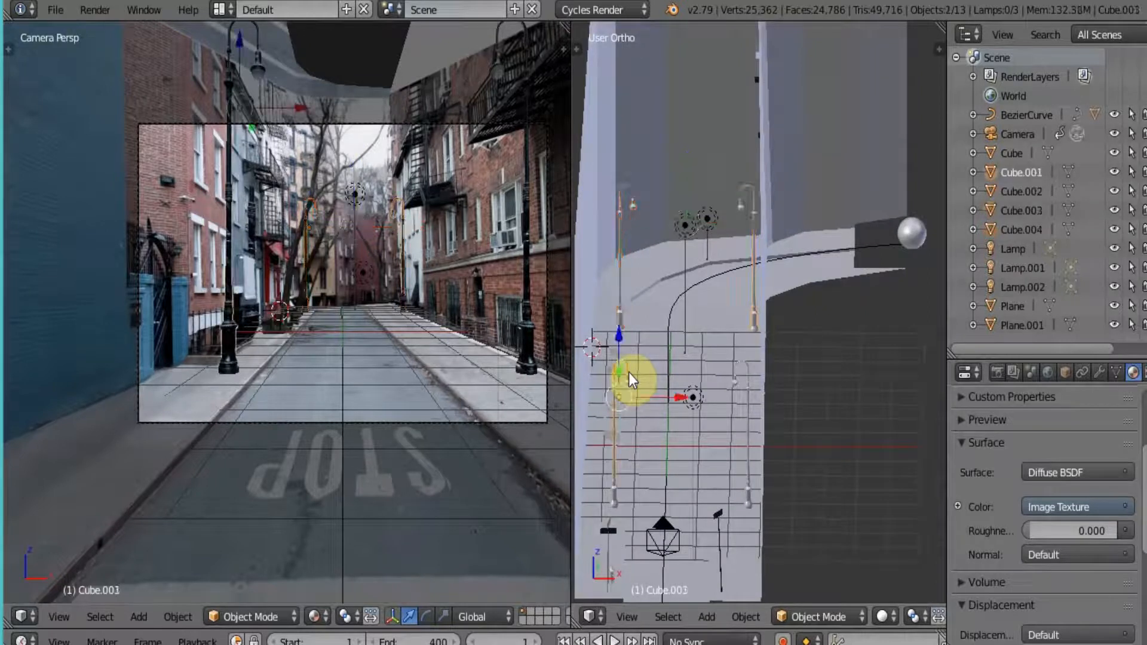
right_click(744, 374, "shift")
right_click(755, 320, "shift")
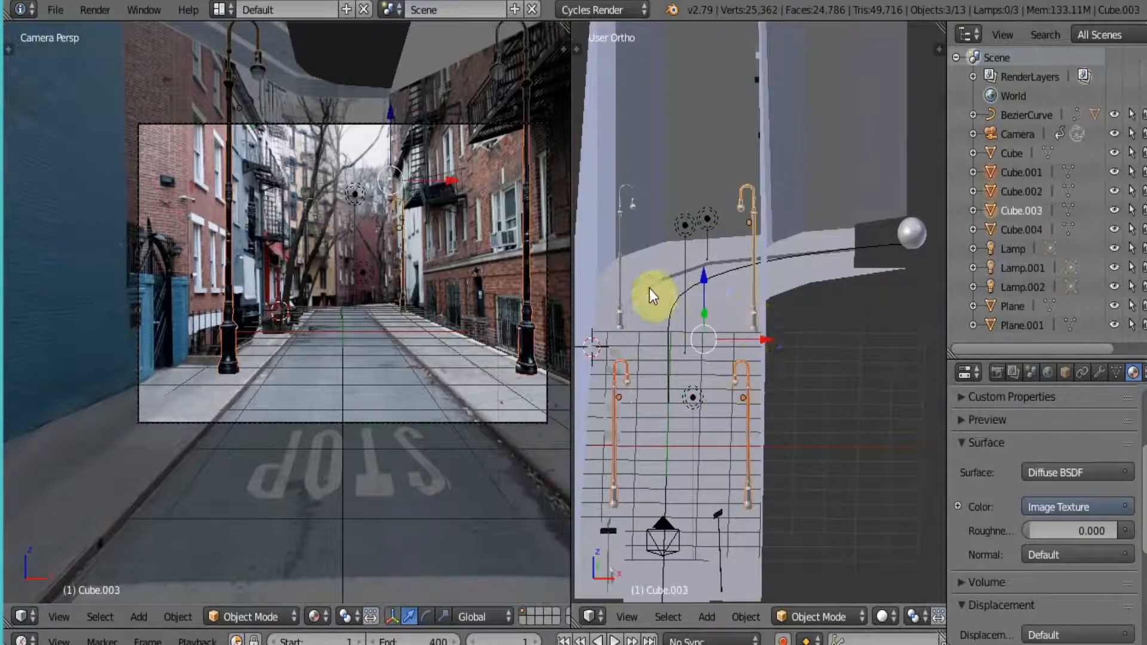
right_click(621, 277, "shift")
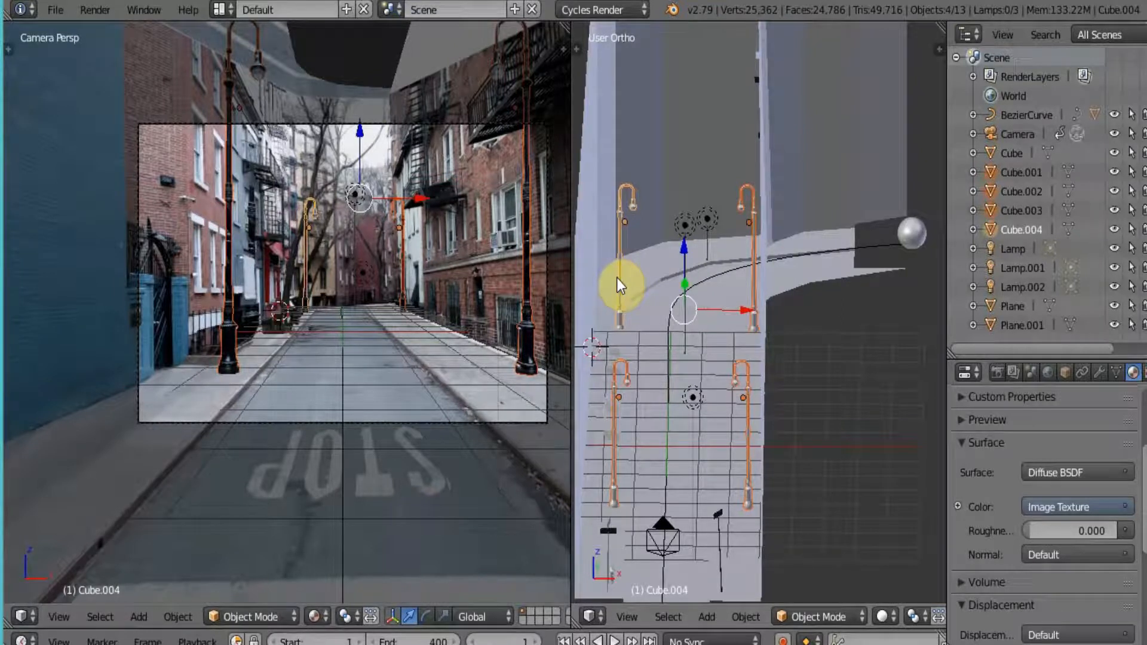
key("ctrl+j")
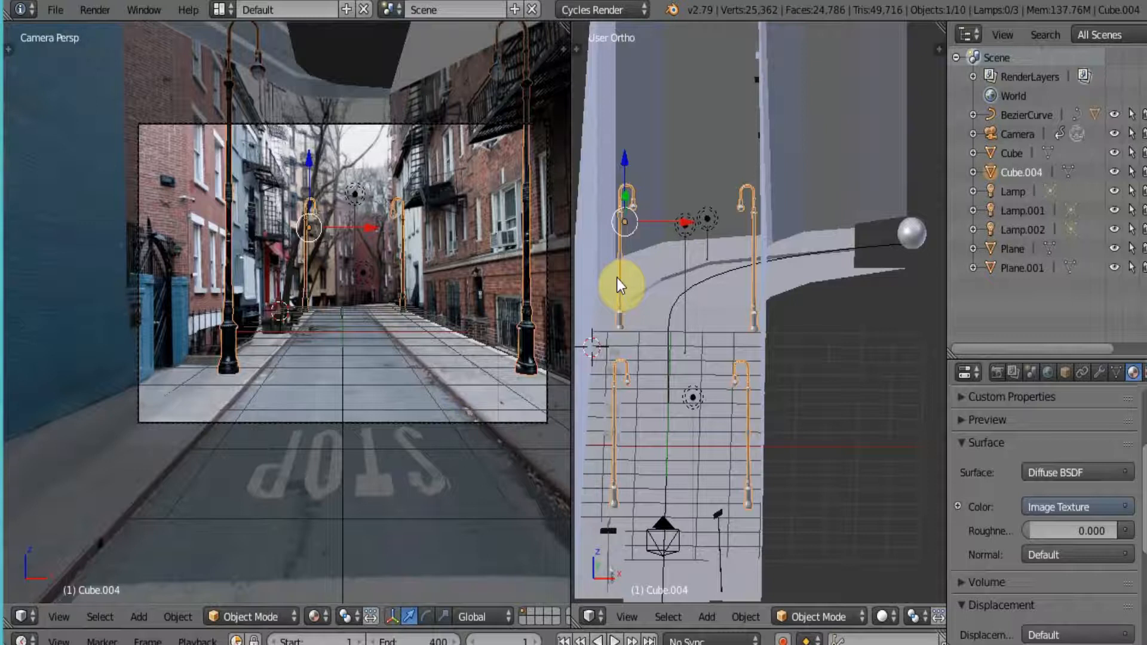
Step: Move the joined lamp posts to the second layer and display only that layer
key("m")
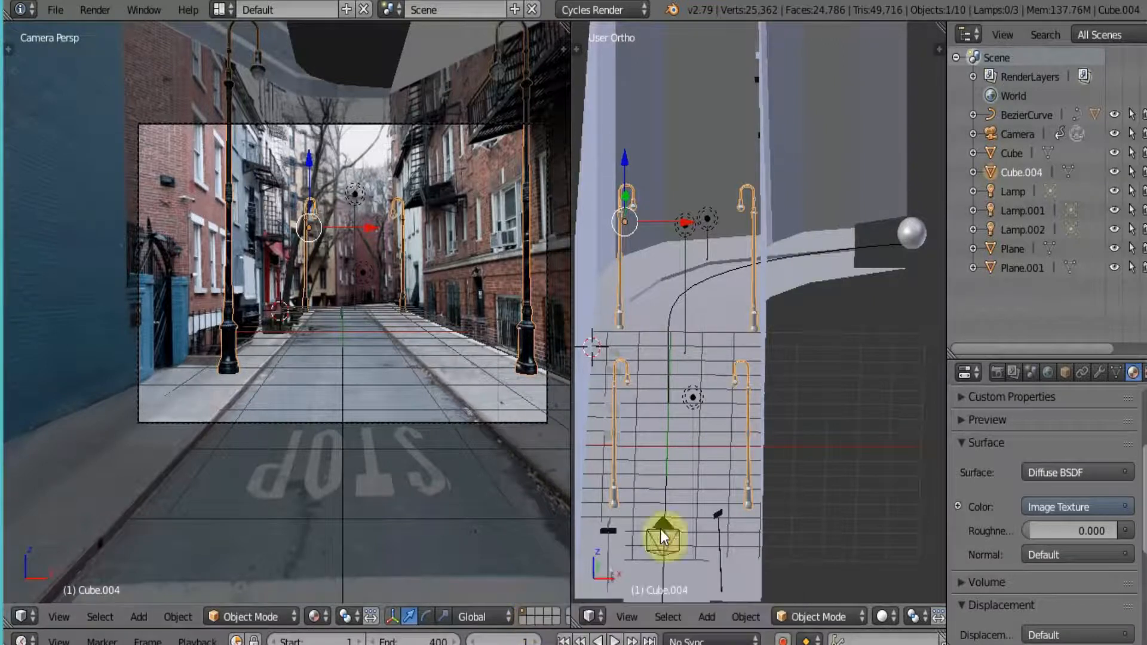
key("m")
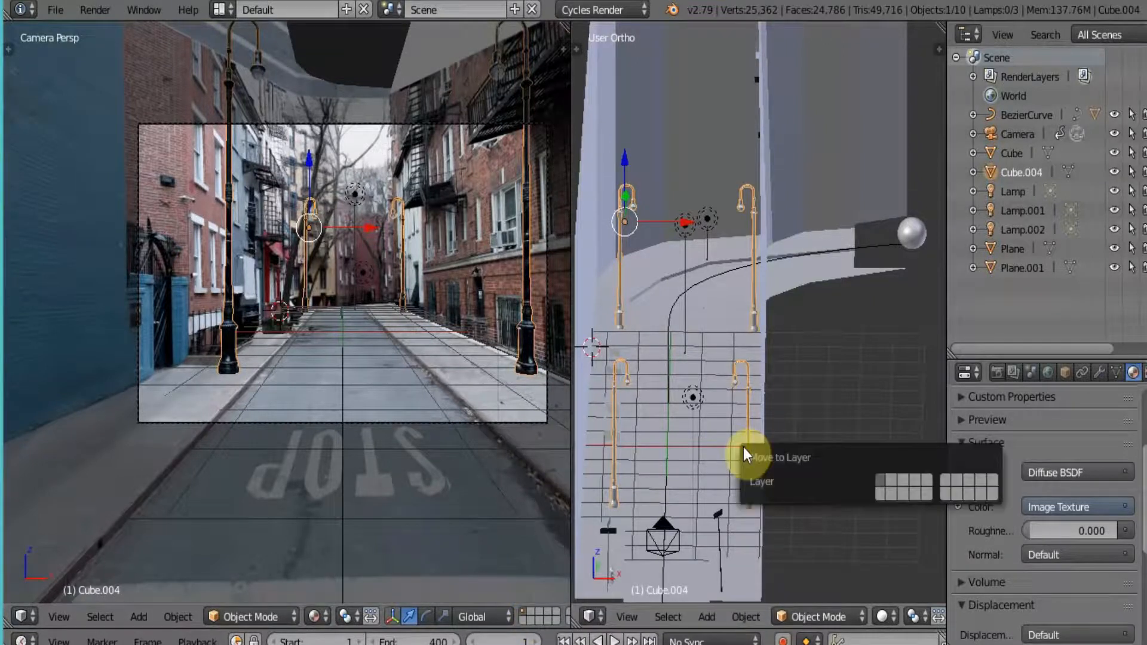
left_click(895, 482)
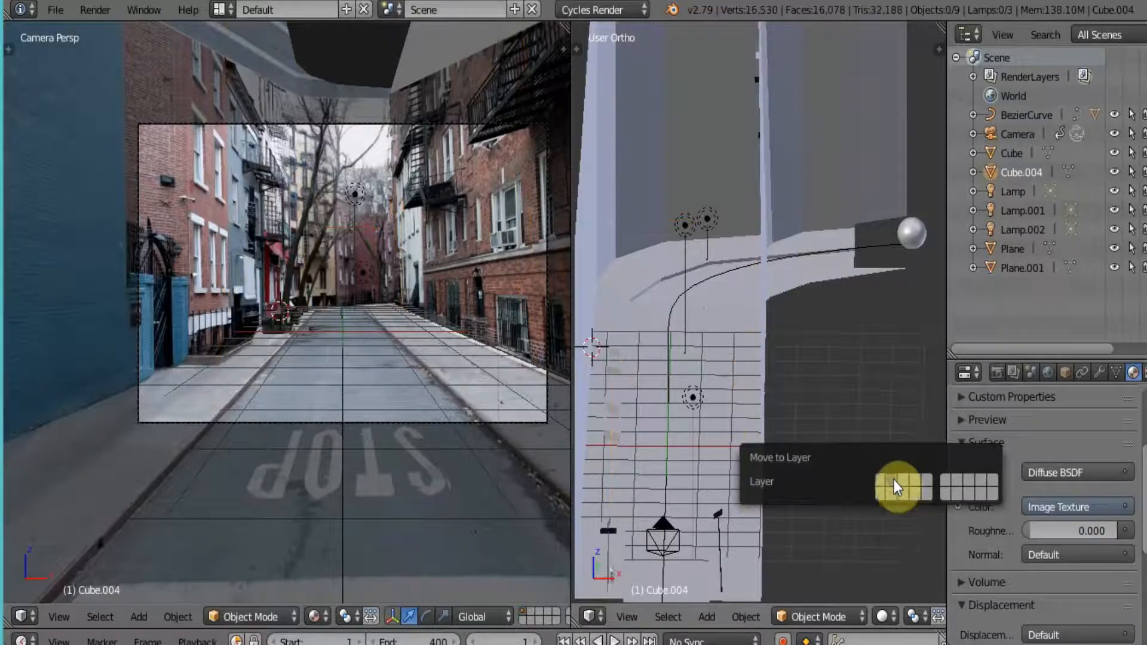
left_click(531, 611)
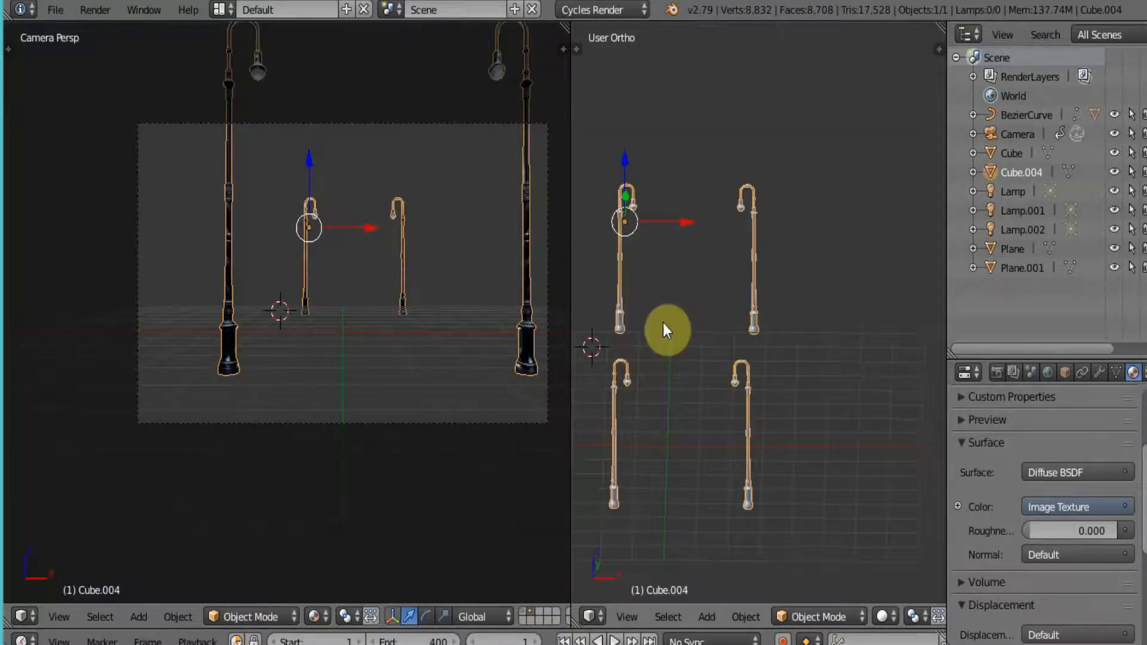
Step: In Edit Mode, select all the bulb faces beneath the shade of the far right lamp post, including the bottom tip
scroll(694, 343, "up", 5)
scroll(693, 356, "down", 2)
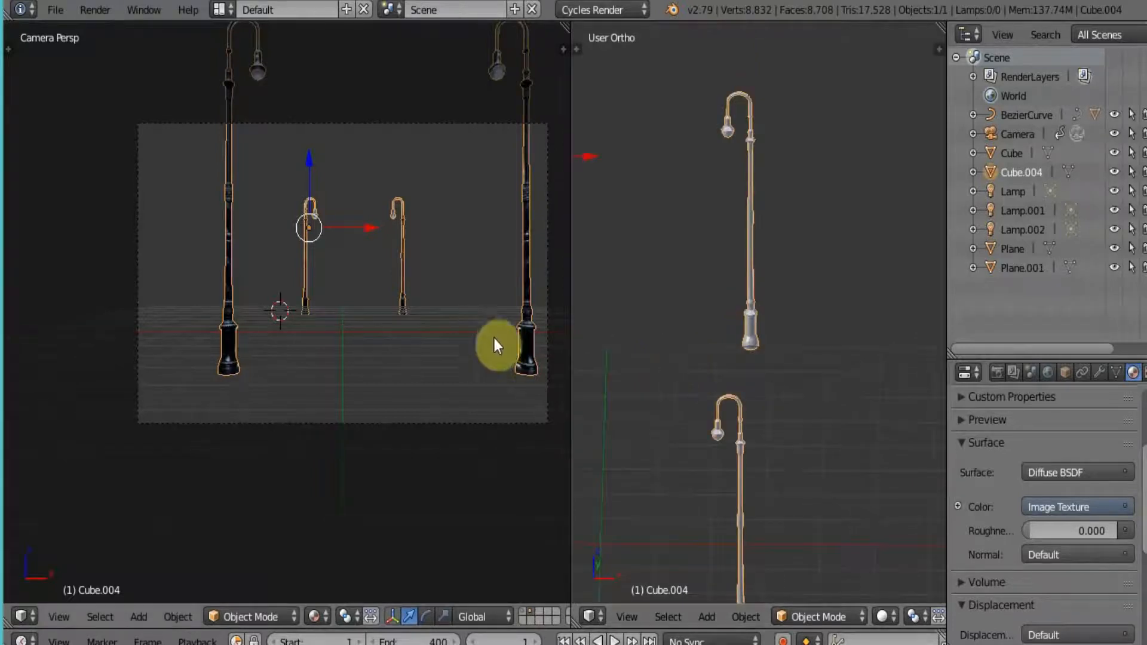
middle_click_drag(714, 351, 772, 441, "shift")
scroll(775, 408, "up", 1)
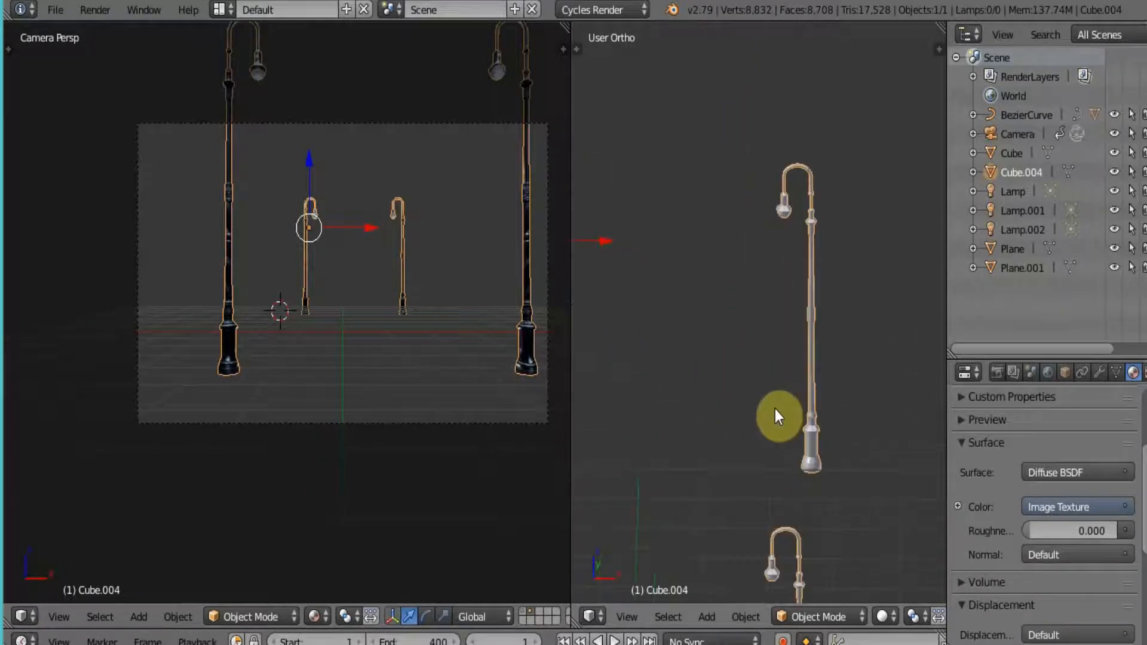
key("Tab")
scroll(794, 348, "up", 6)
scroll(804, 292, "down", 4)
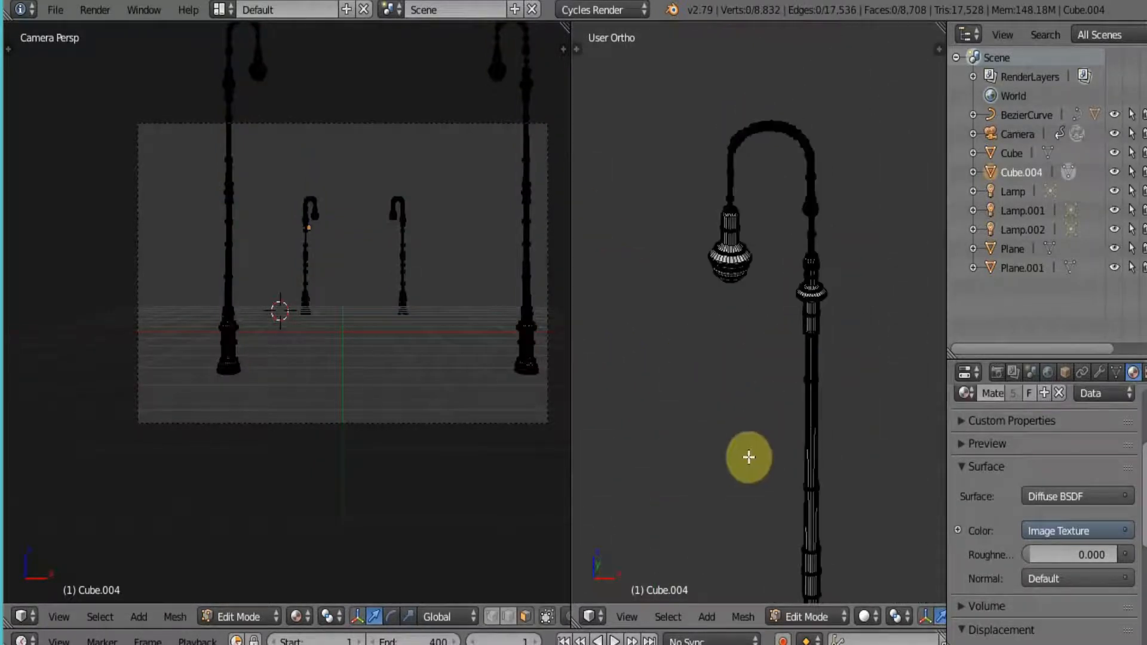
scroll(747, 456, "up", 5)
middle_click_drag(714, 239, 860, 218, "shift")
scroll(832, 320, "up", 4)
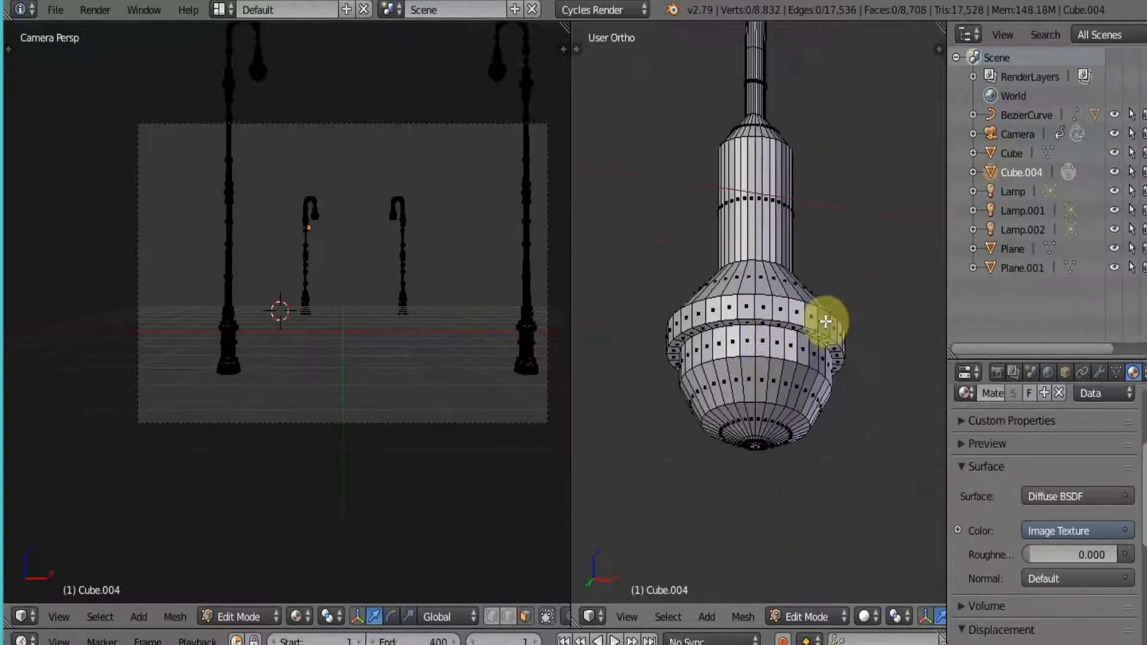
right_click(766, 341, "alt")
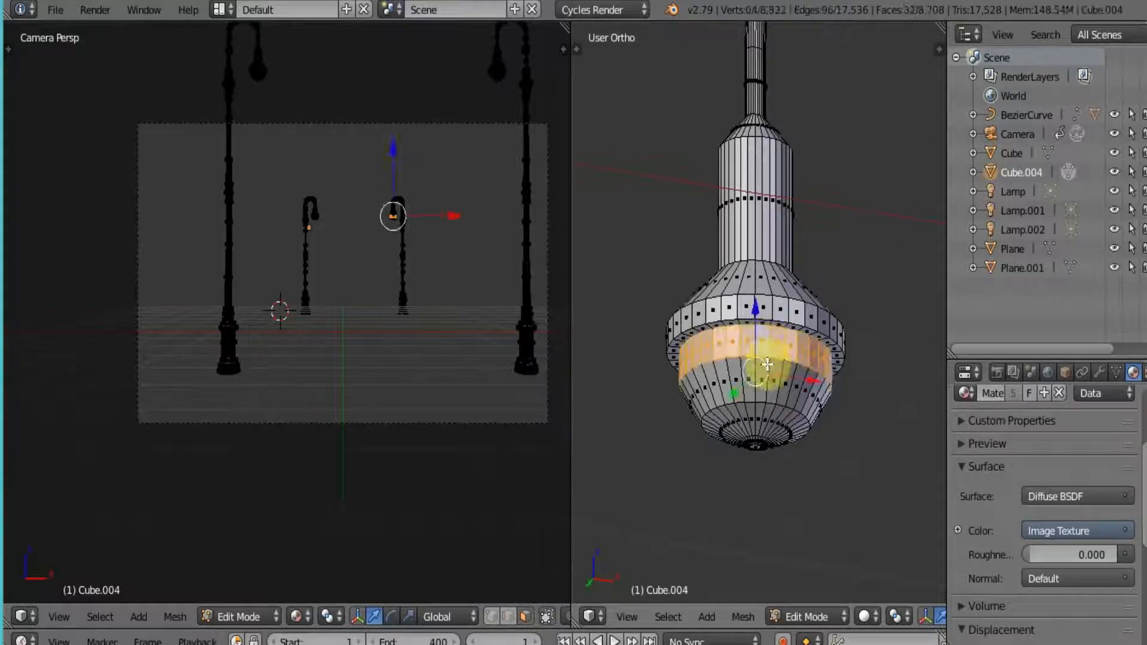
right_click(765, 387, "alt+shift")
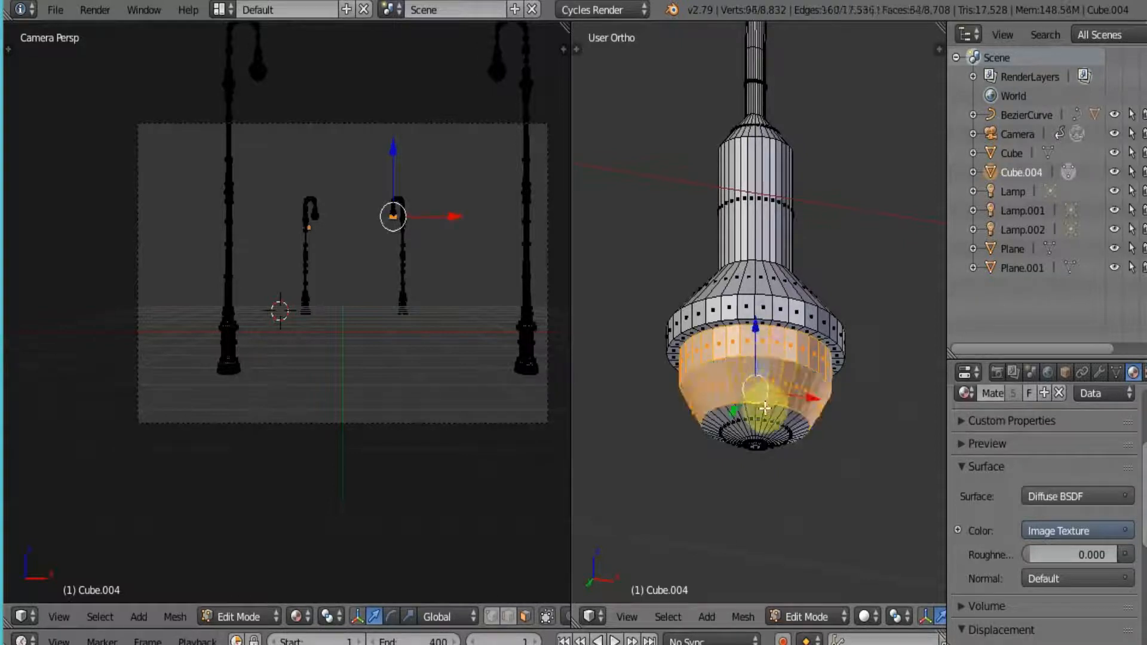
right_click(764, 409, "alt+shift")
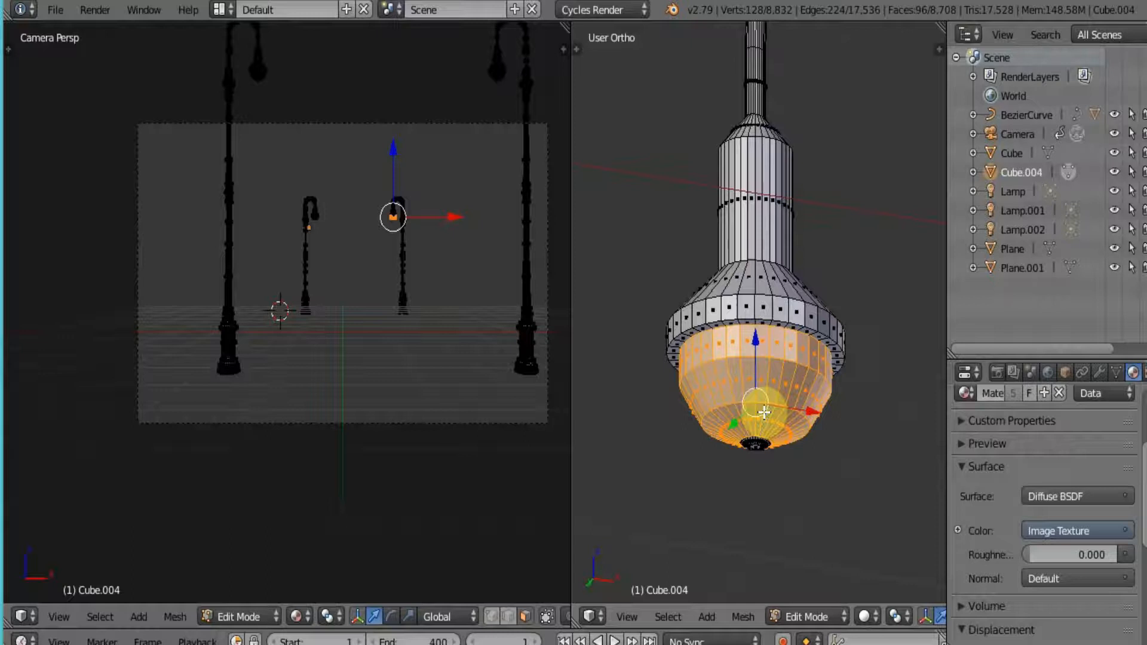
key("z")
key("b")
left_click_drag(714, 418, 798, 482)
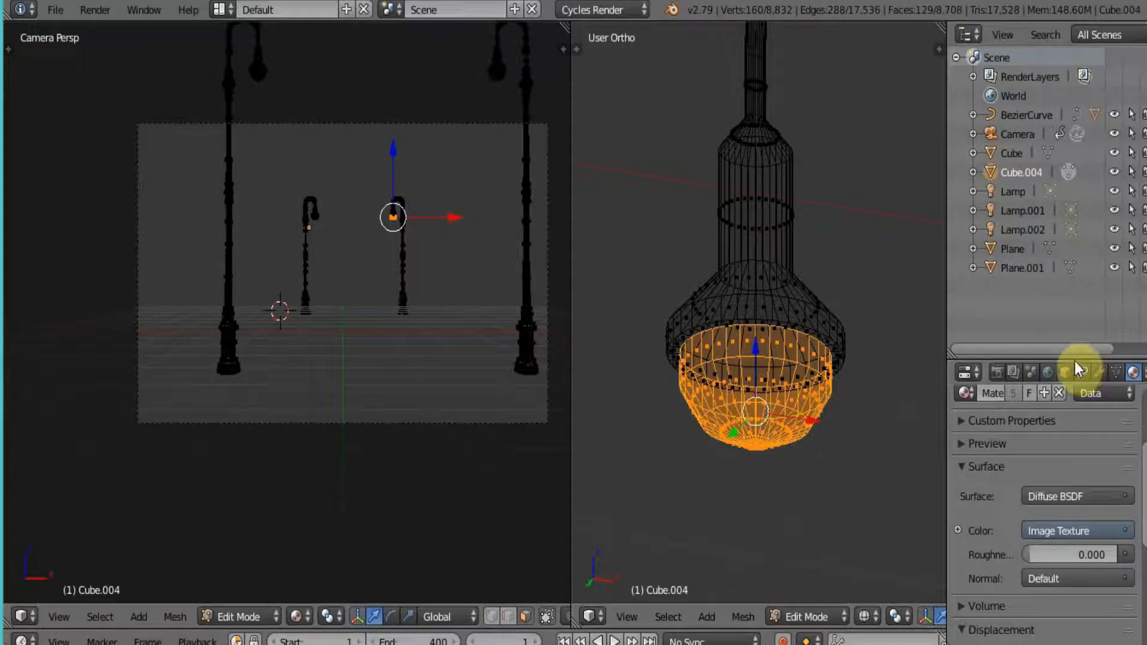
Step: Add a second material slot to the lamp posts with a new material using an Emission surface
left_click_drag(1078, 360, 1058, 190)
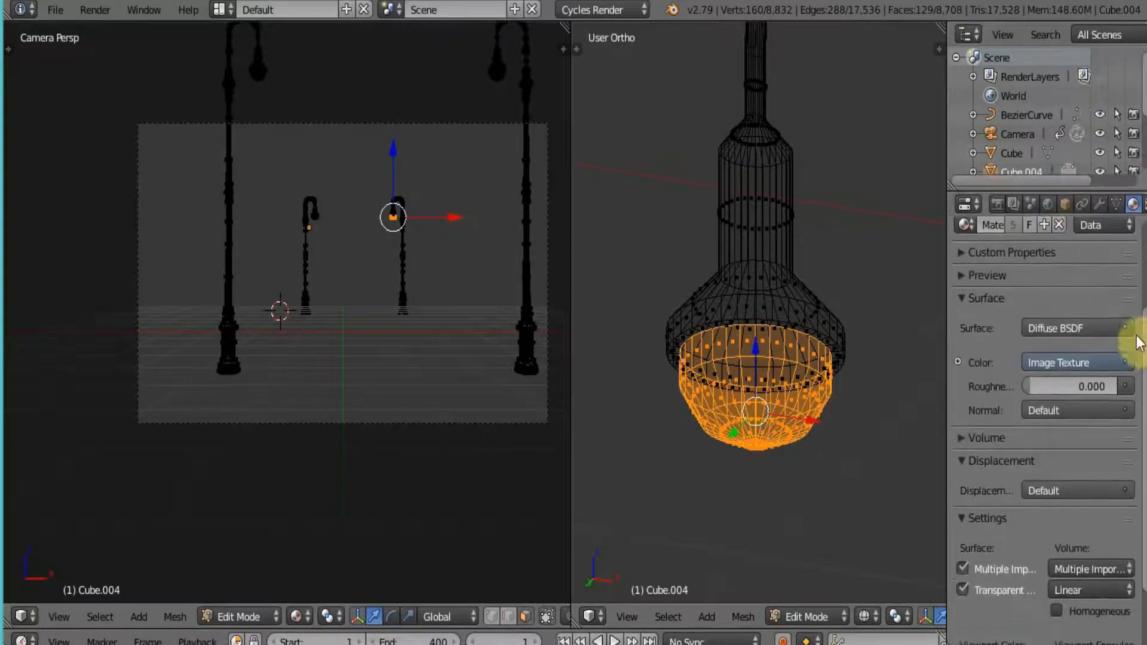
scroll(1119, 321, "up", 5)
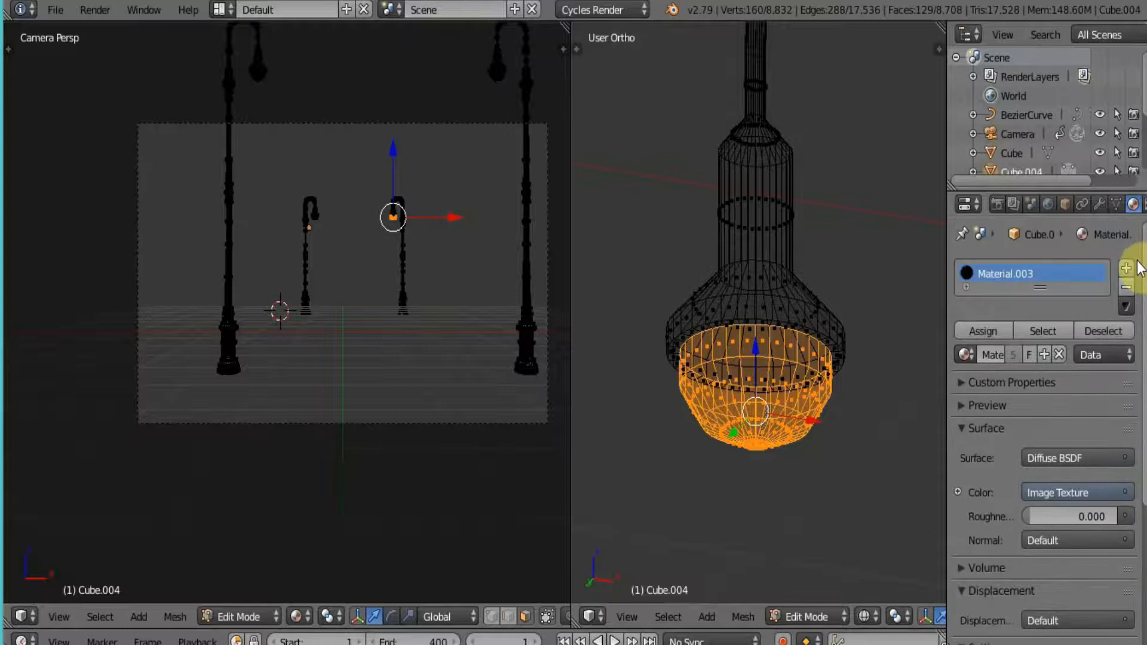
left_click(1126, 268)
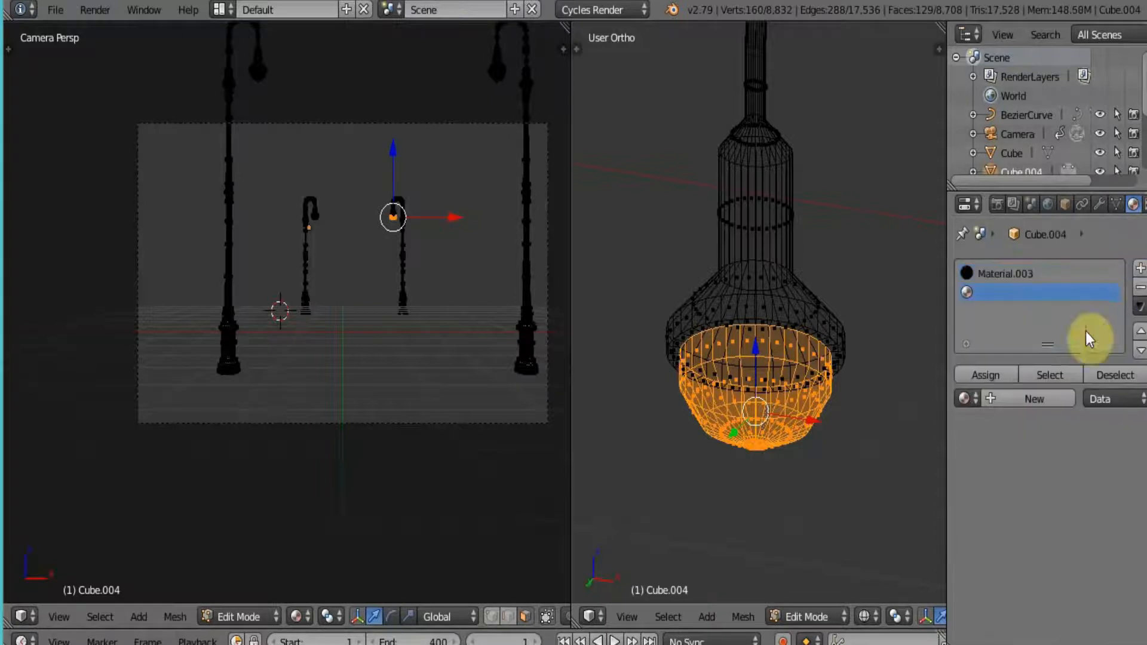
left_click(1045, 403)
left_click(1065, 503)
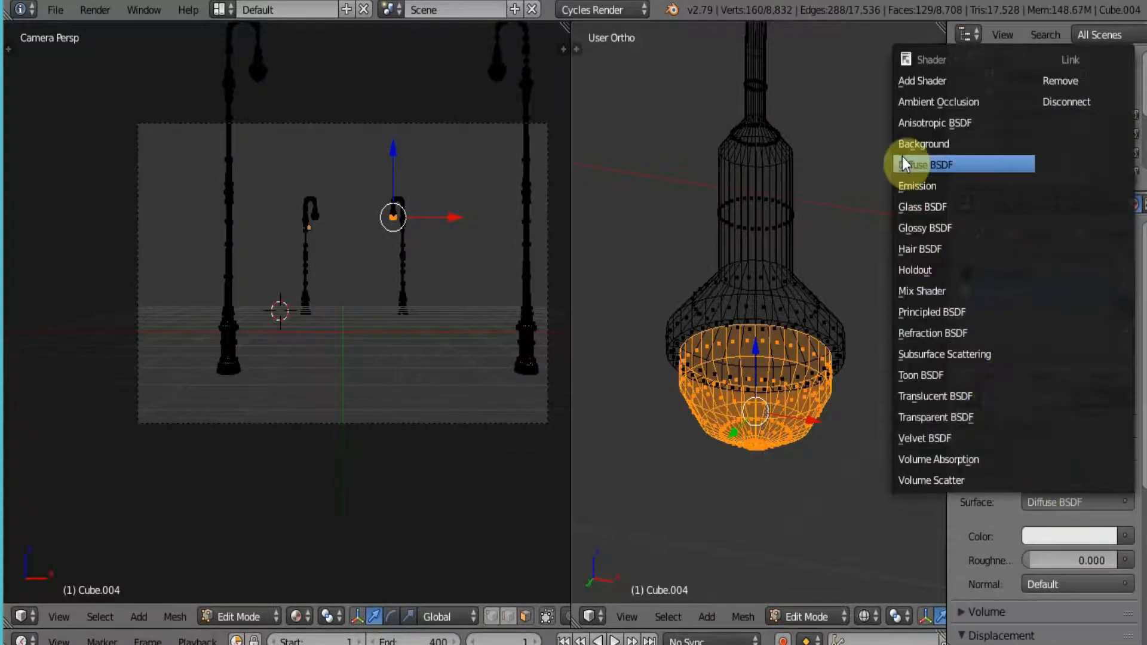
left_click(929, 184)
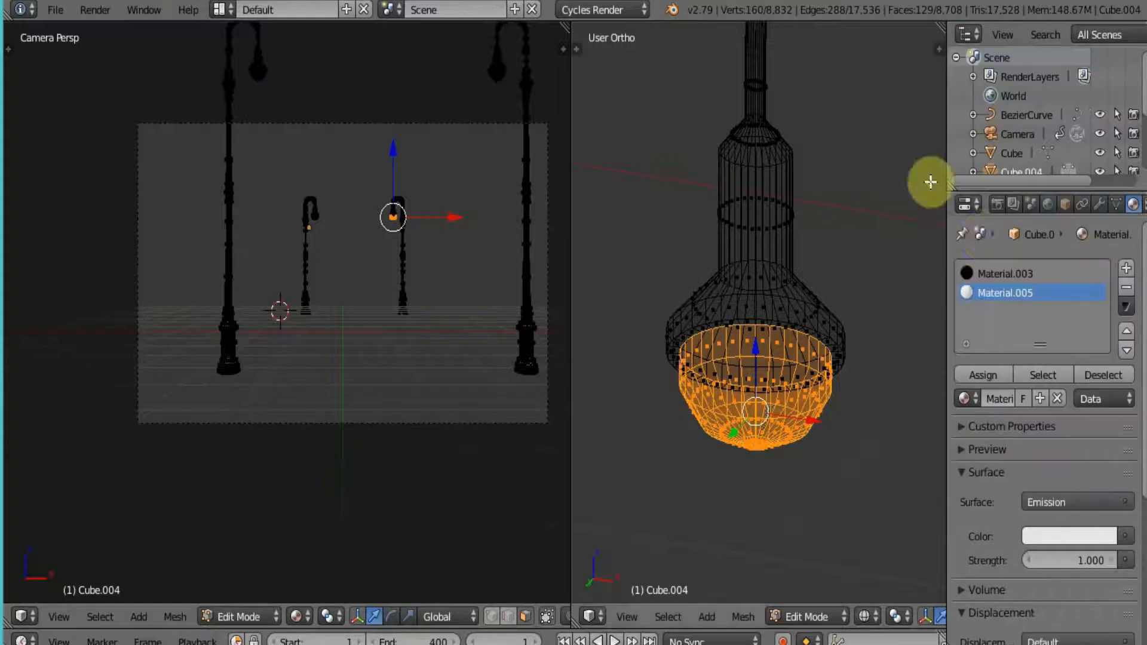
Step: Set the emission material's strength to 2 and its pass index to 1
left_click_drag(1137, 505, 1142, 572)
left_click(1080, 427)
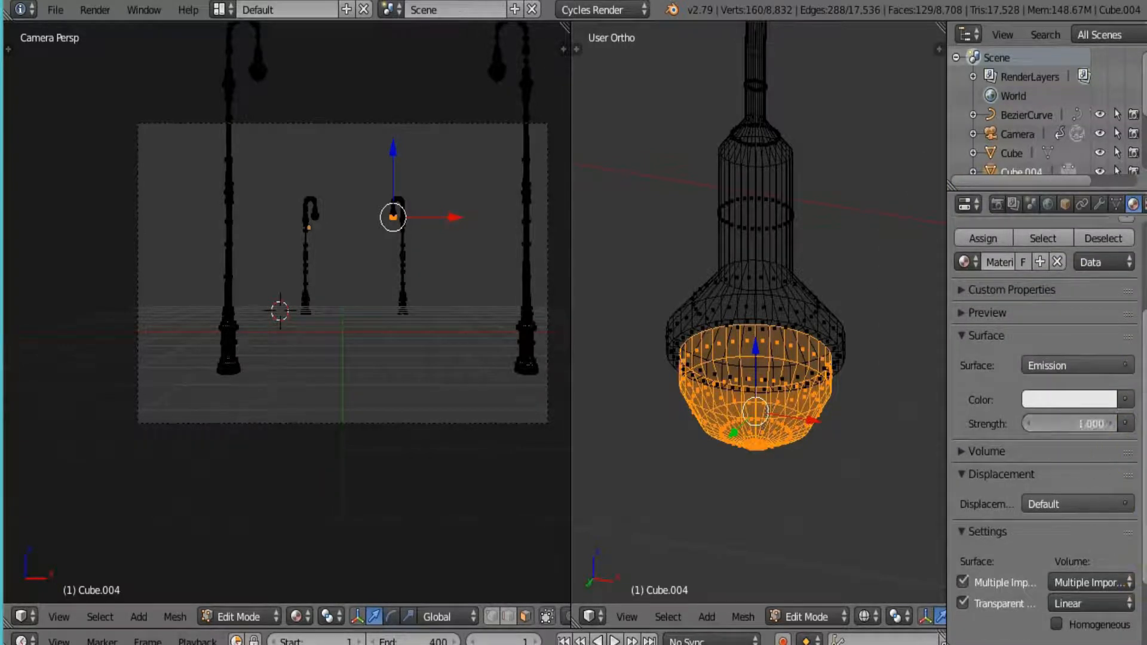
left_click(1060, 427)
type("2")
key("Return")
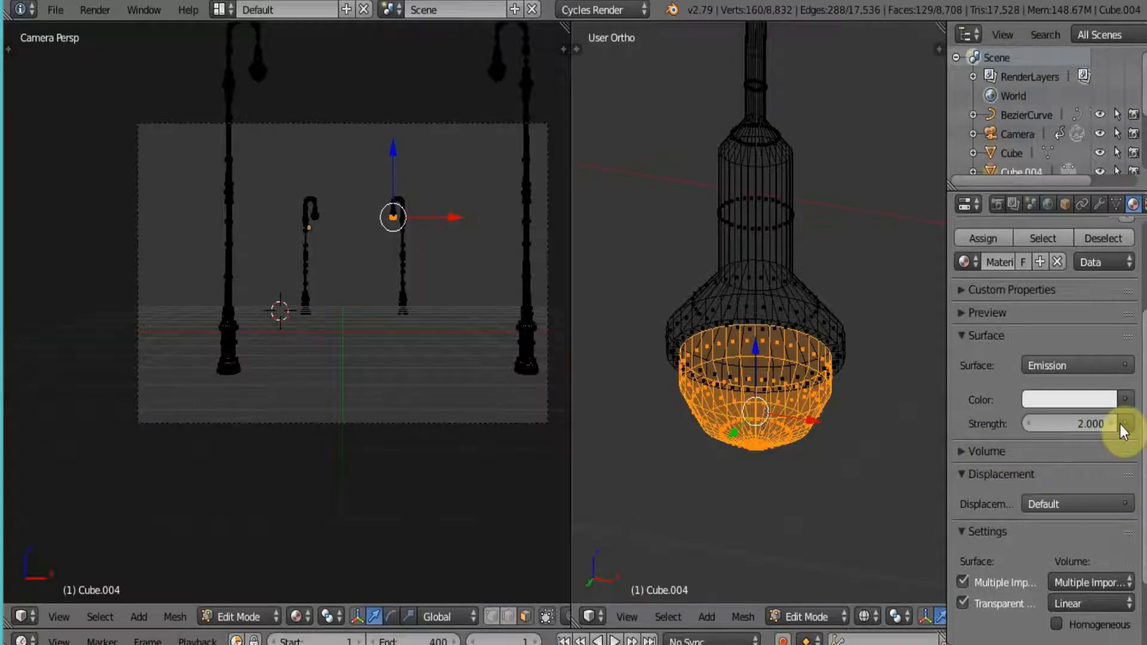
left_click_drag(1142, 406, 1144, 540)
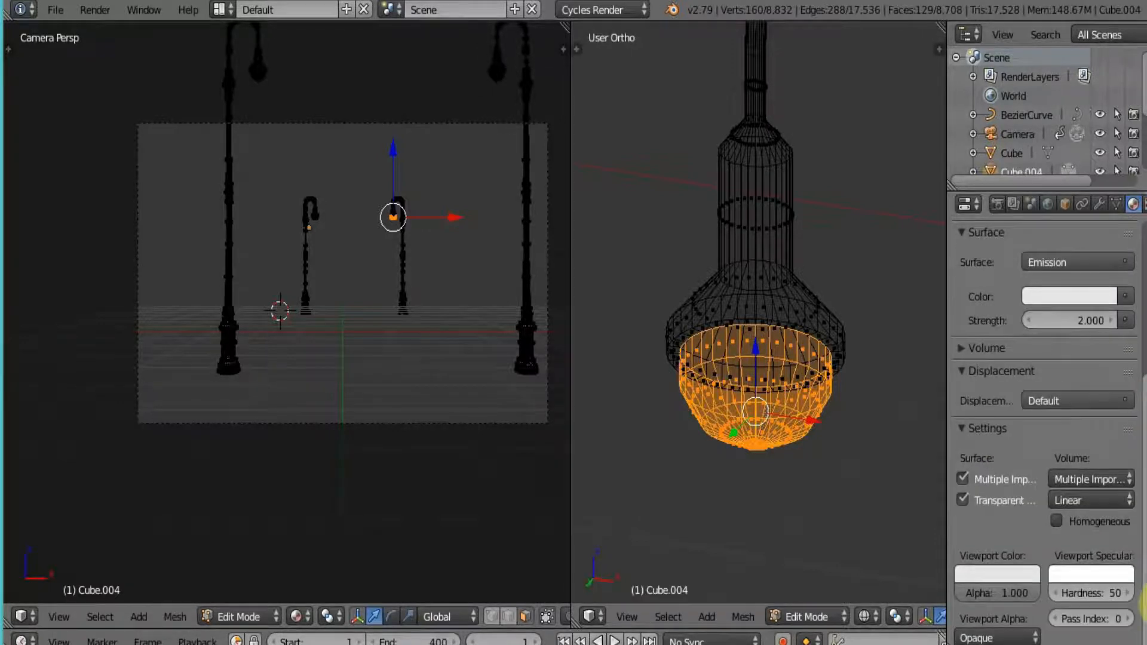
left_click(1128, 621)
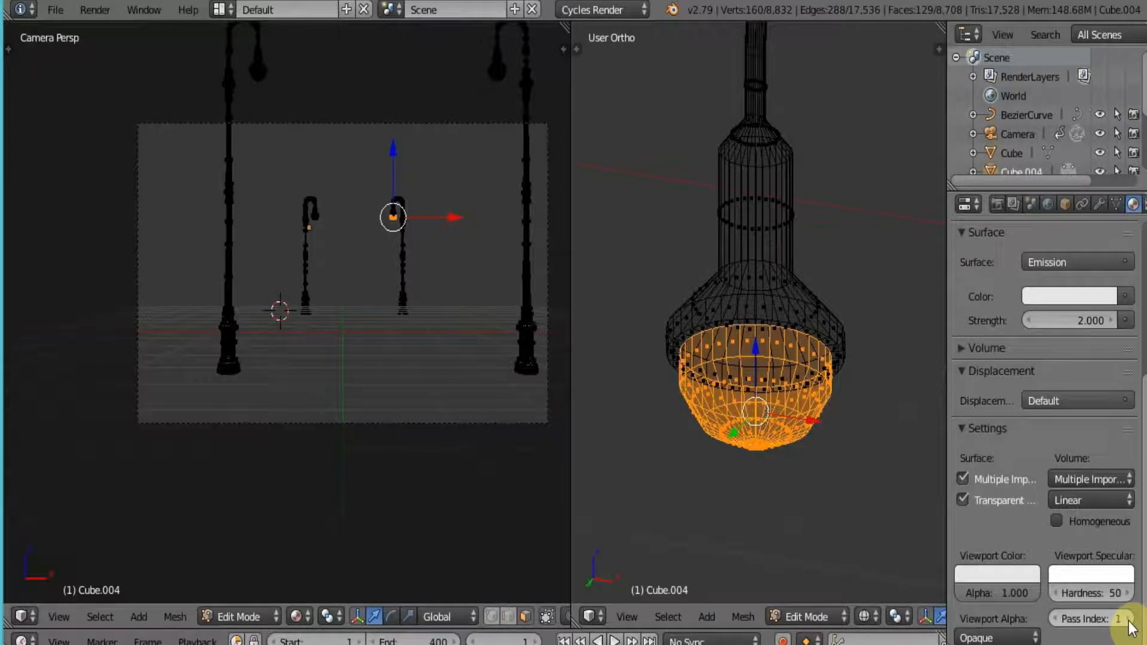
Step: Clear the selection, select the bulb faces of the far left lamp post, and assign the emission material to them
key("a")
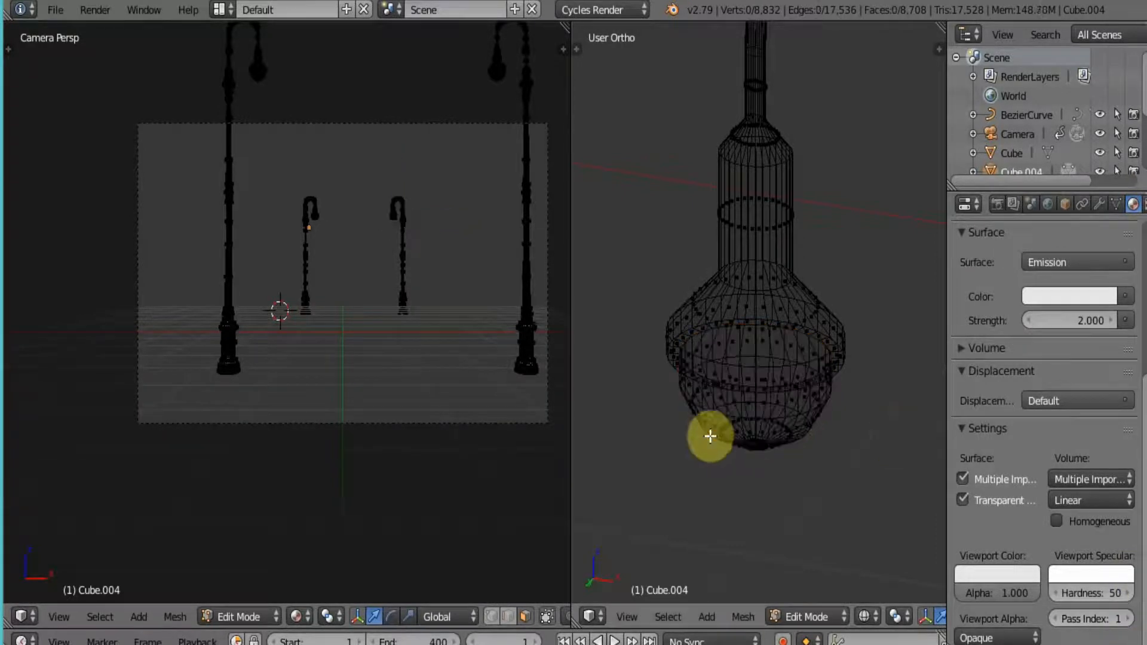
key("a")
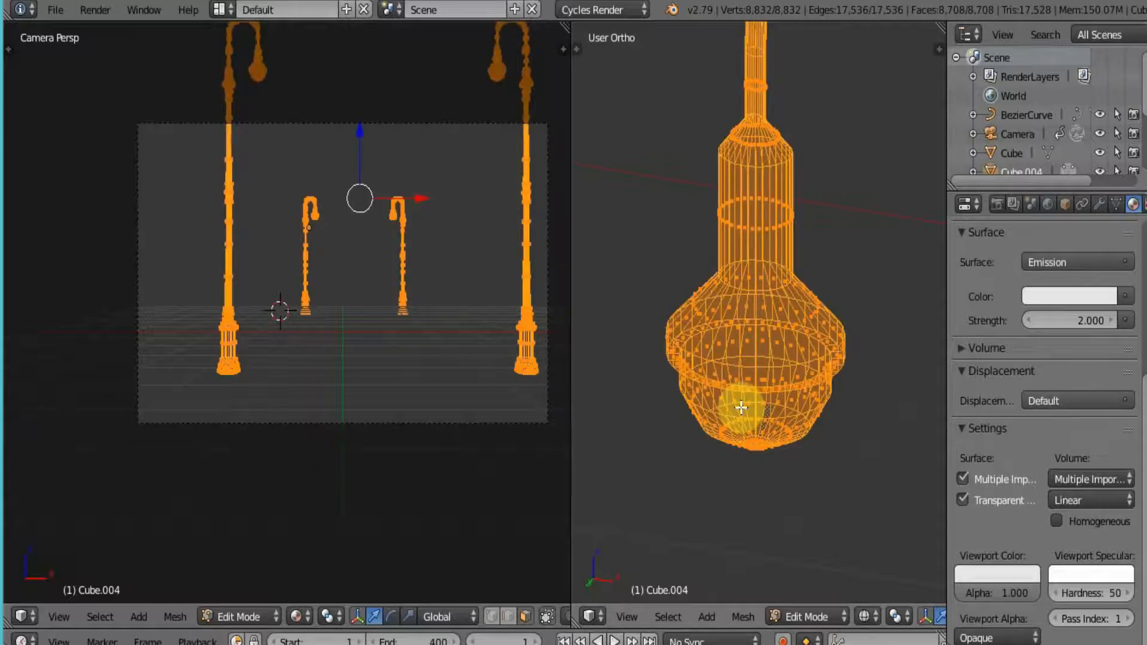
key("a")
scroll(740, 407, "down", 7)
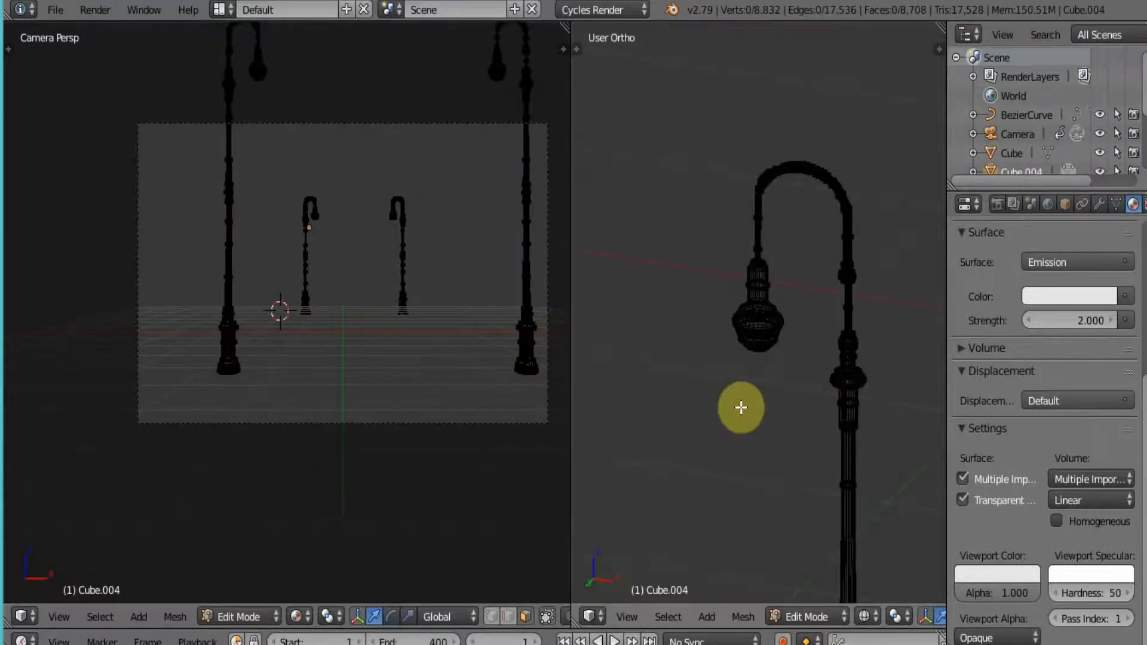
key("z")
scroll(741, 407, "down", 4)
middle_click_drag(741, 407, 814, 339)
scroll(814, 338, "up", 10)
left_click_drag(571, 281, 106, 274)
key("l")
key("z")
scroll(983, 334, "up", 6)
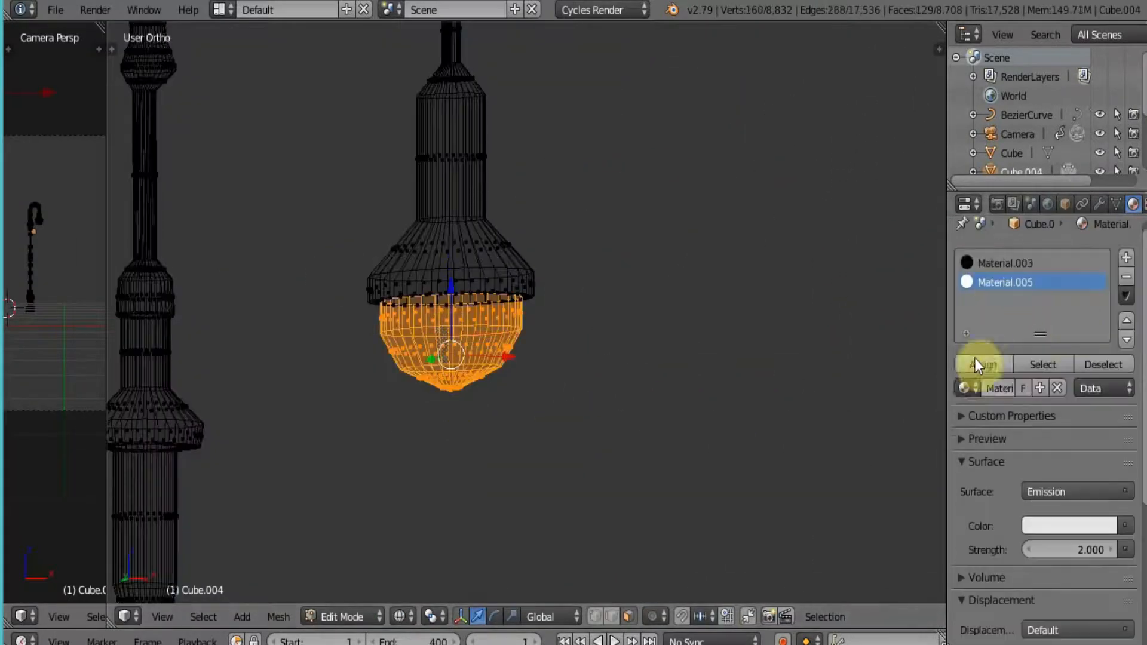
left_click(983, 365)
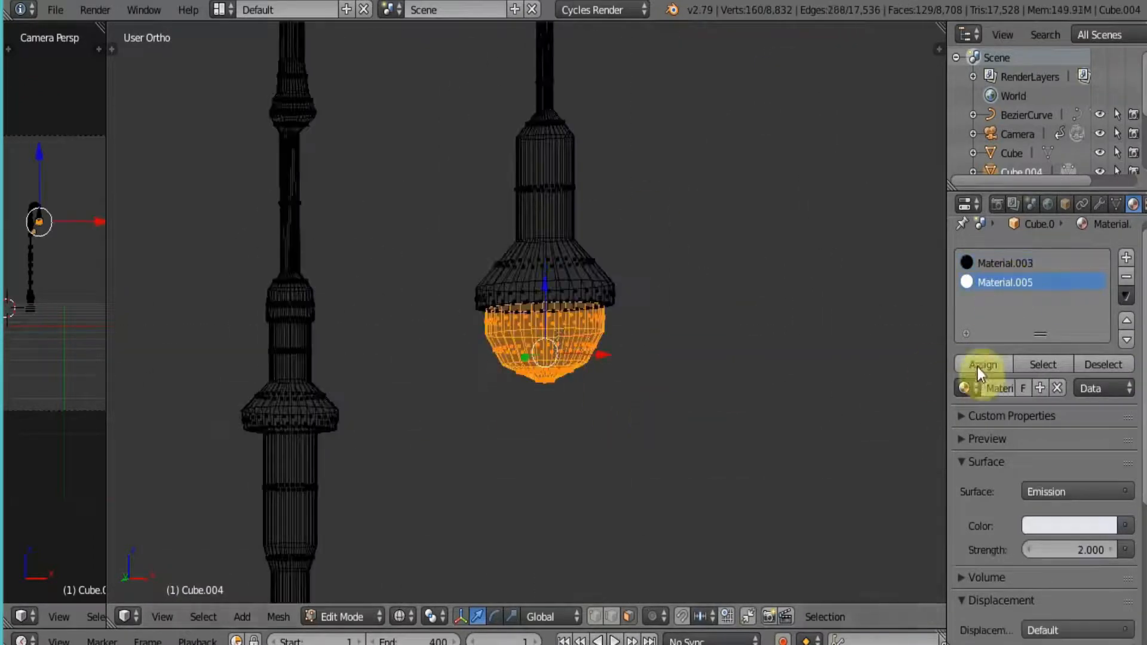
Step: Deselect everything, return to solid shading, and examine the bulbs across all four lamp posts
key("a")
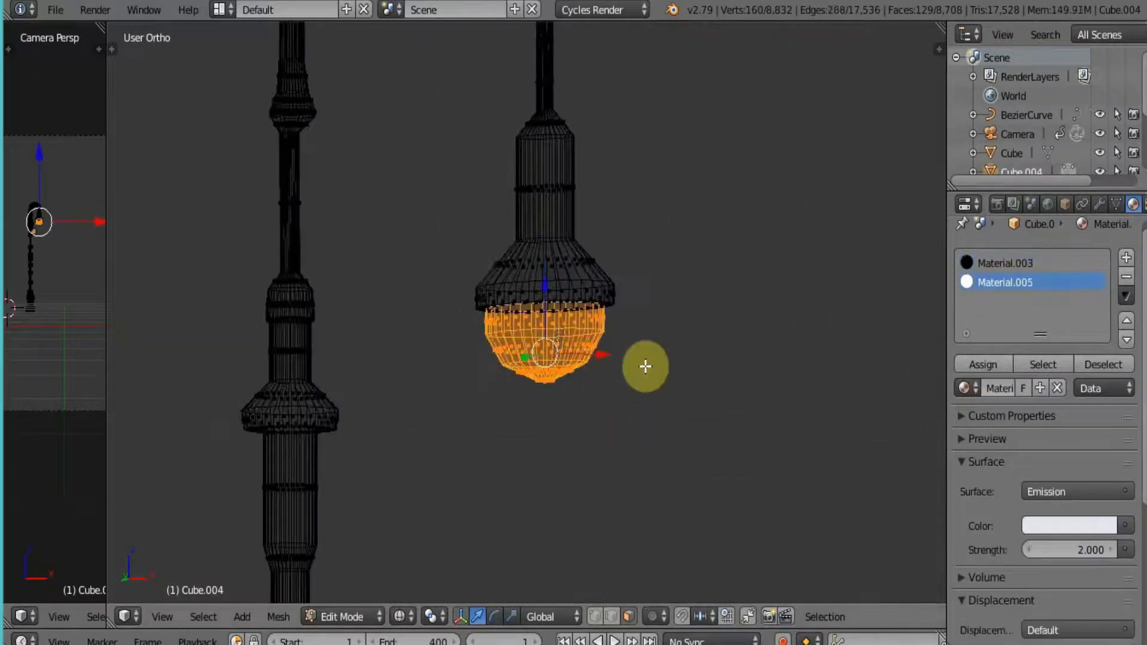
key("z")
scroll(648, 364, "down", 5)
middle_click_drag(746, 372, 602, 292, "shift")
scroll(600, 291, "down", 5)
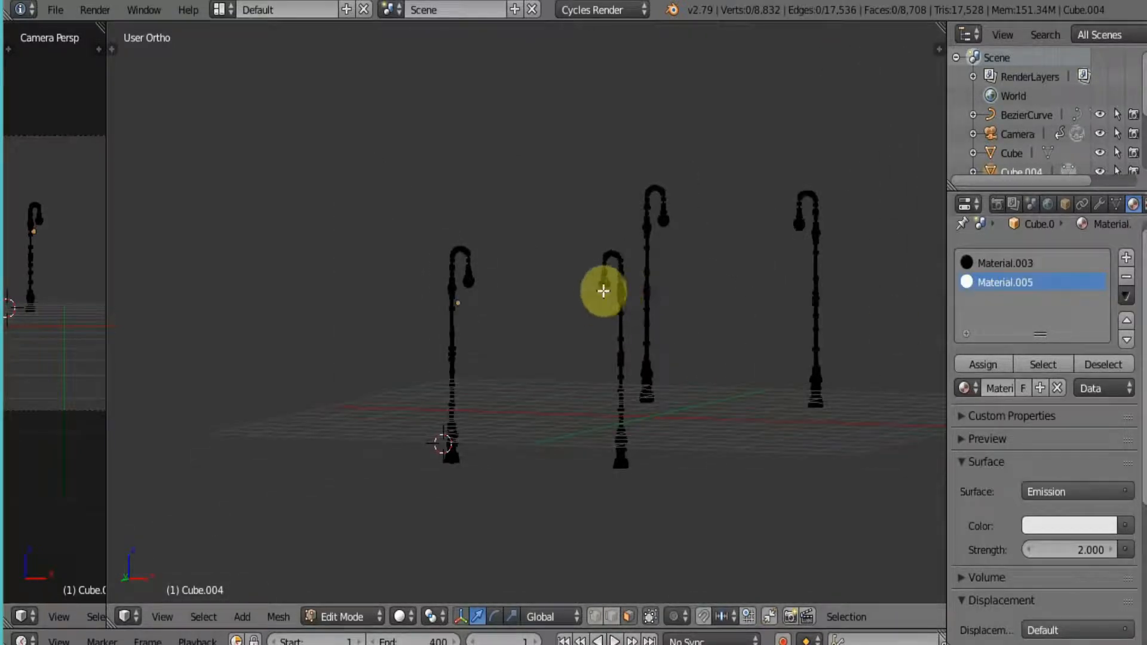
scroll(605, 289, "up", 5)
scroll(691, 263, "down", 8)
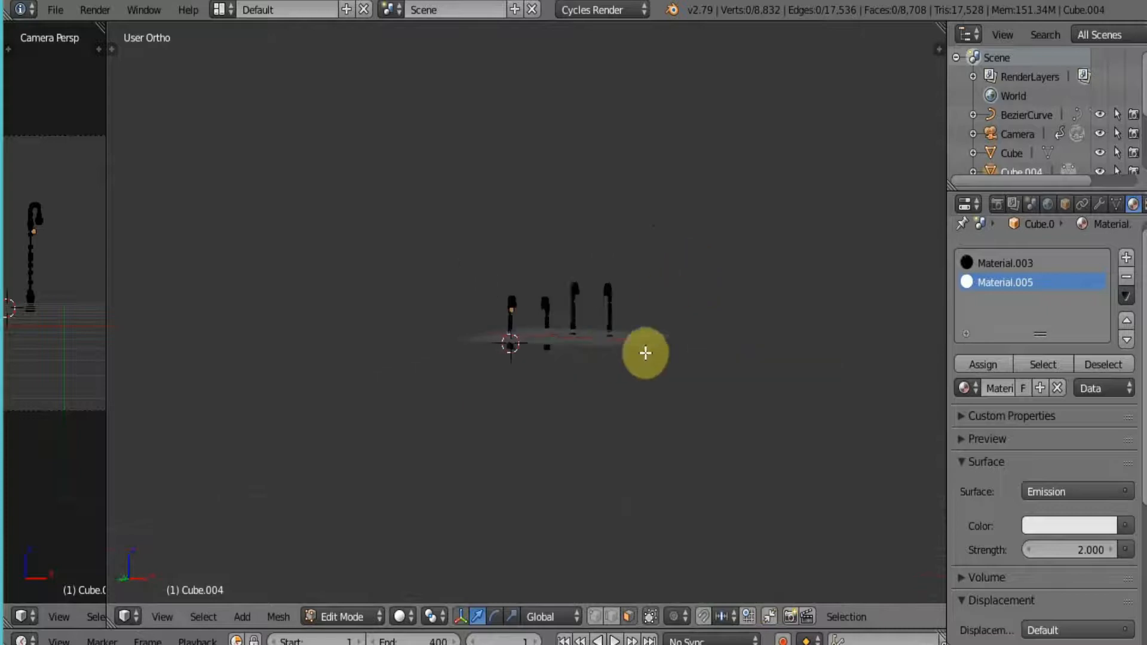
Step: Leave mesh editing and look over the four lamp posts in Object Mode from a raised angle
key("Tab")
scroll(646, 348, "up", 3)
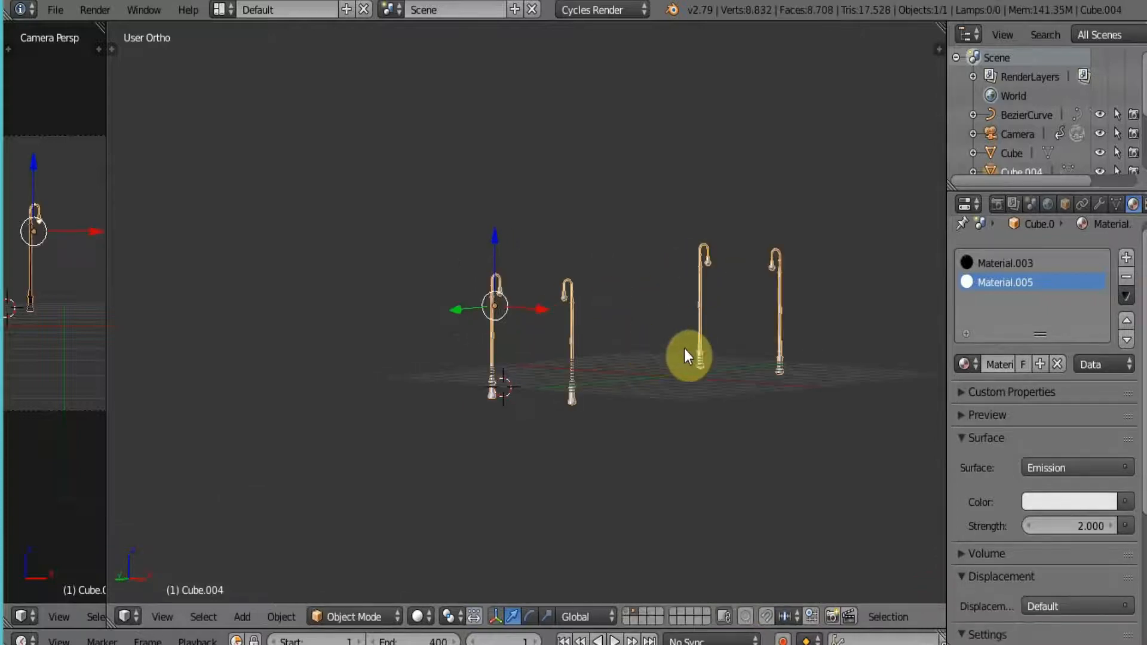
scroll(751, 360, "up", 4)
middle_click_drag(750, 360, 562, 423)
middle_click_drag(718, 358, 855, 350)
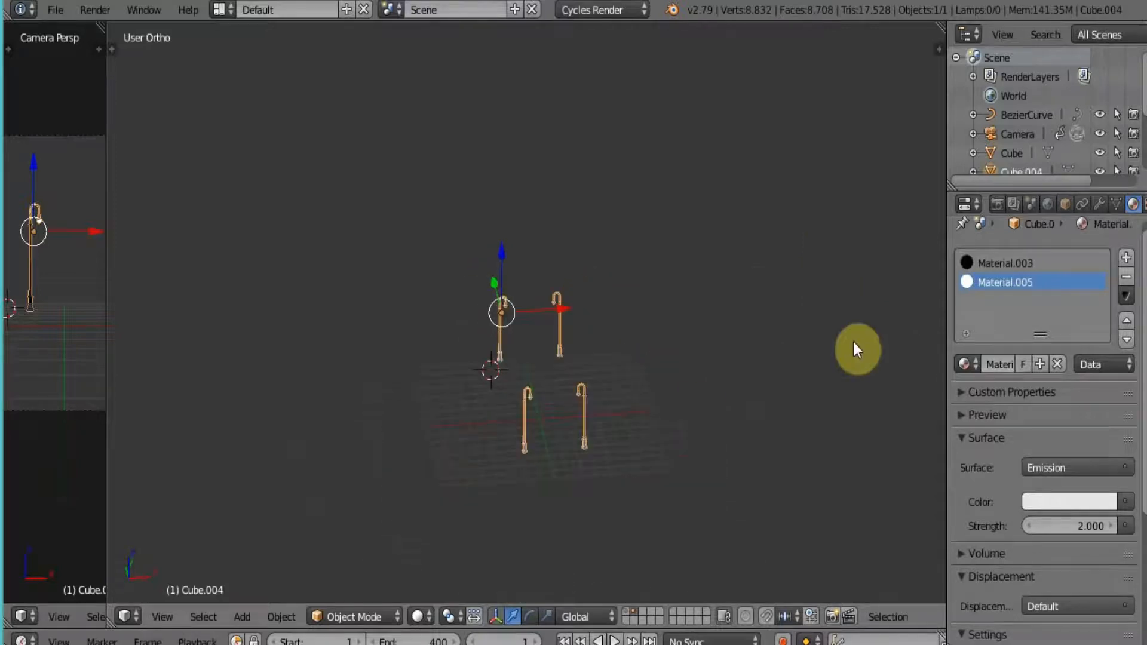
Step: Join the two 3D views into a single camera view and enlarge it against the properties area
left_click_drag(948, 245, 235, 265)
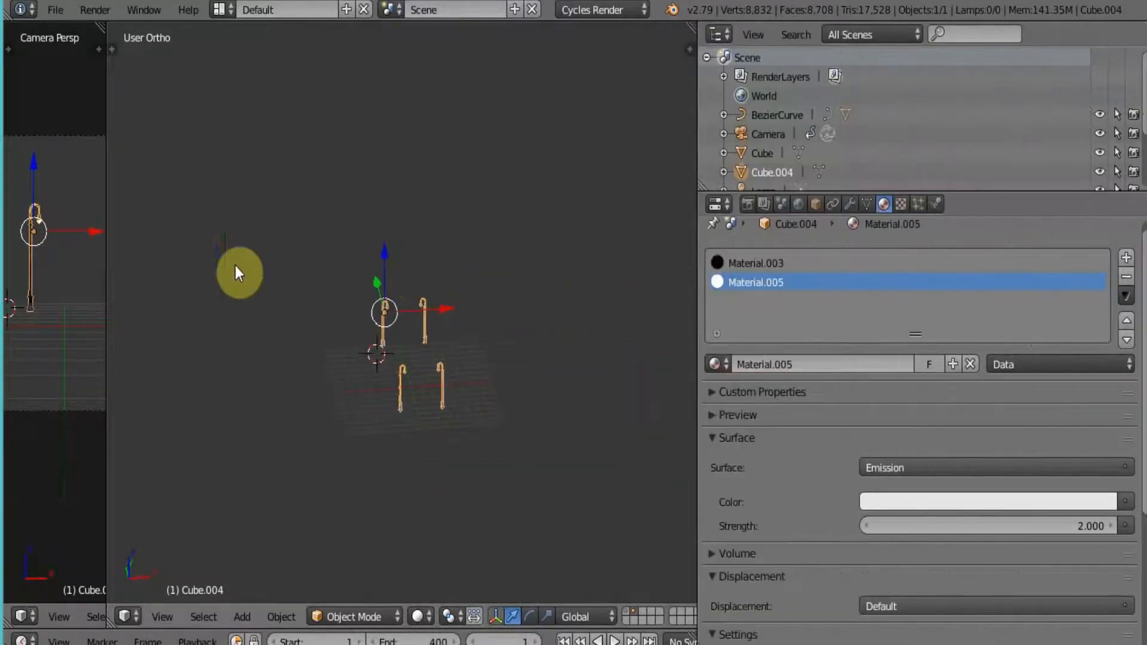
left_click_drag(107, 264, 428, 370)
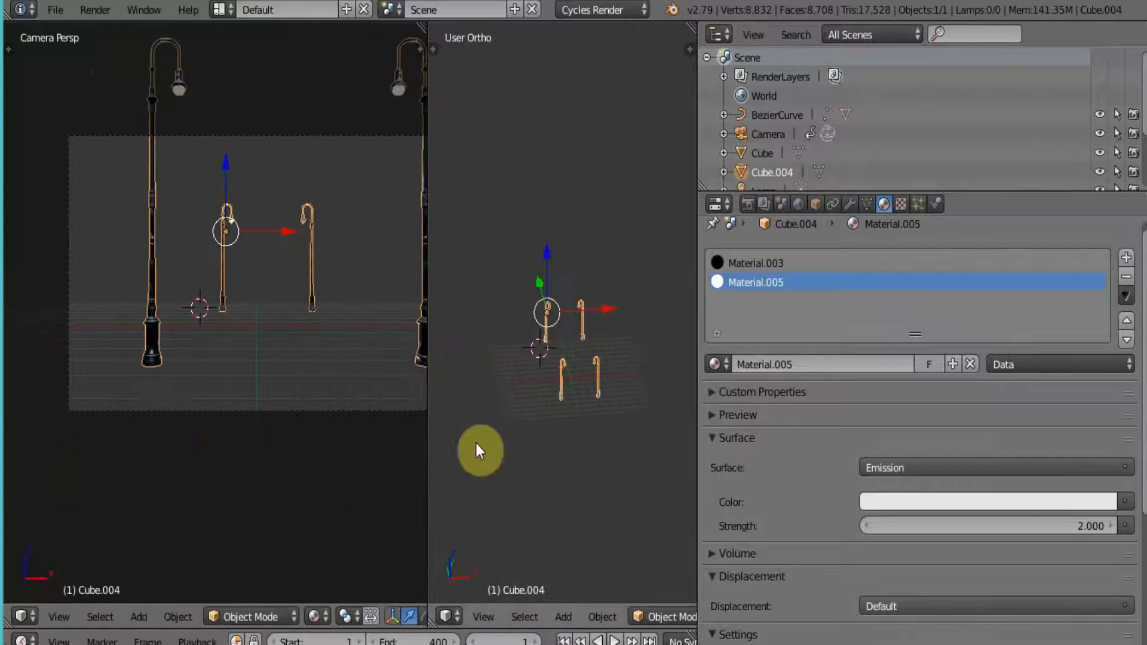
right_click(426, 408)
left_click(427, 408)
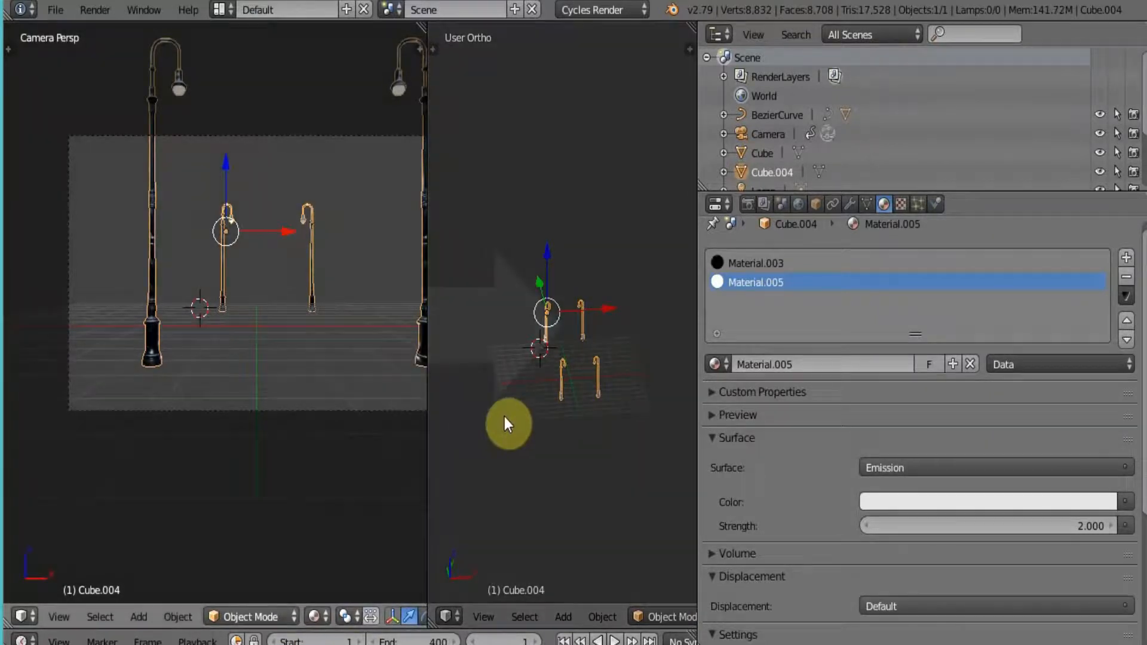
left_click(663, 371)
left_click_drag(697, 326, 937, 353)
scroll(633, 360, "down", 5)
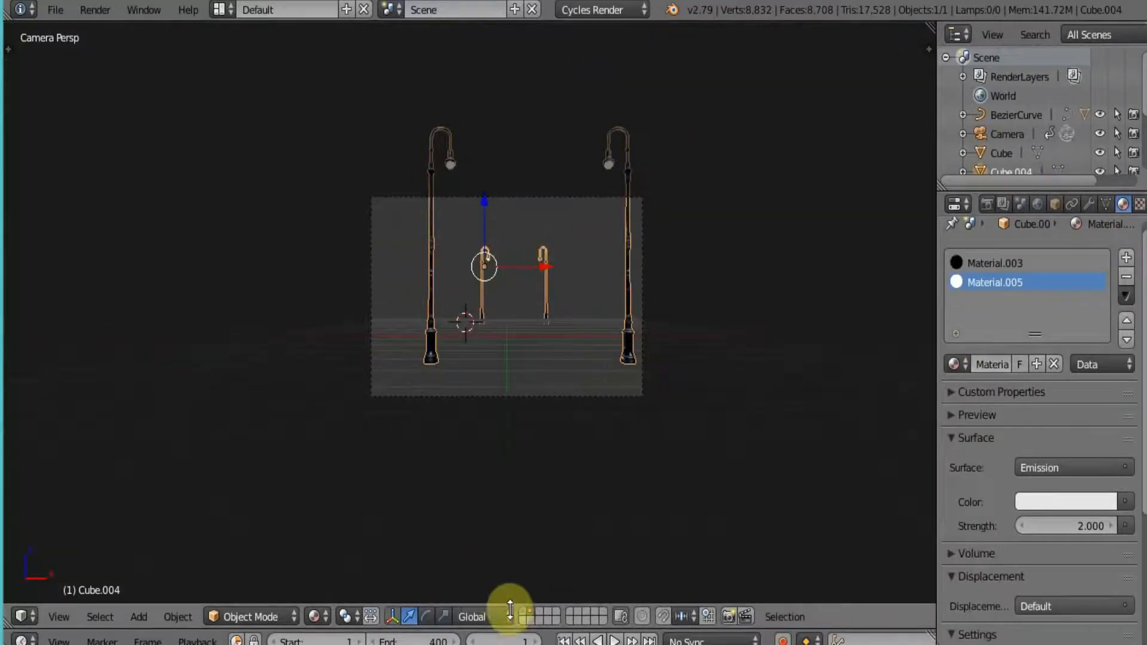
Step: Show only the street's scene layer, enlarge the timeline area and go to frame 400, framing the camera view
left_click(523, 610)
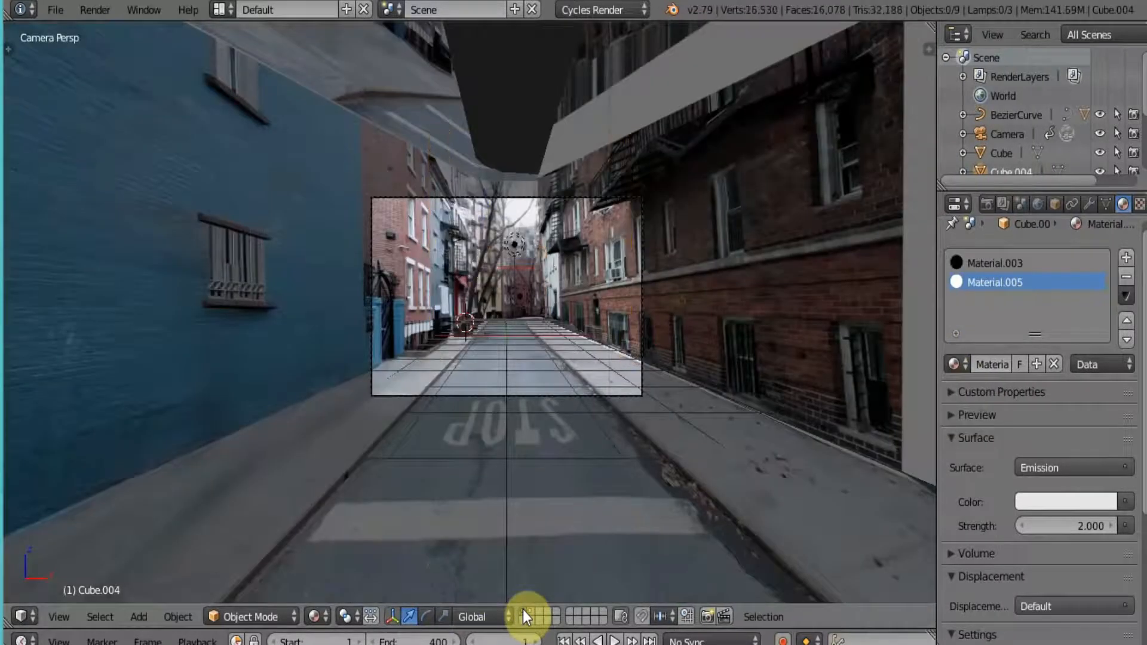
left_click(533, 611)
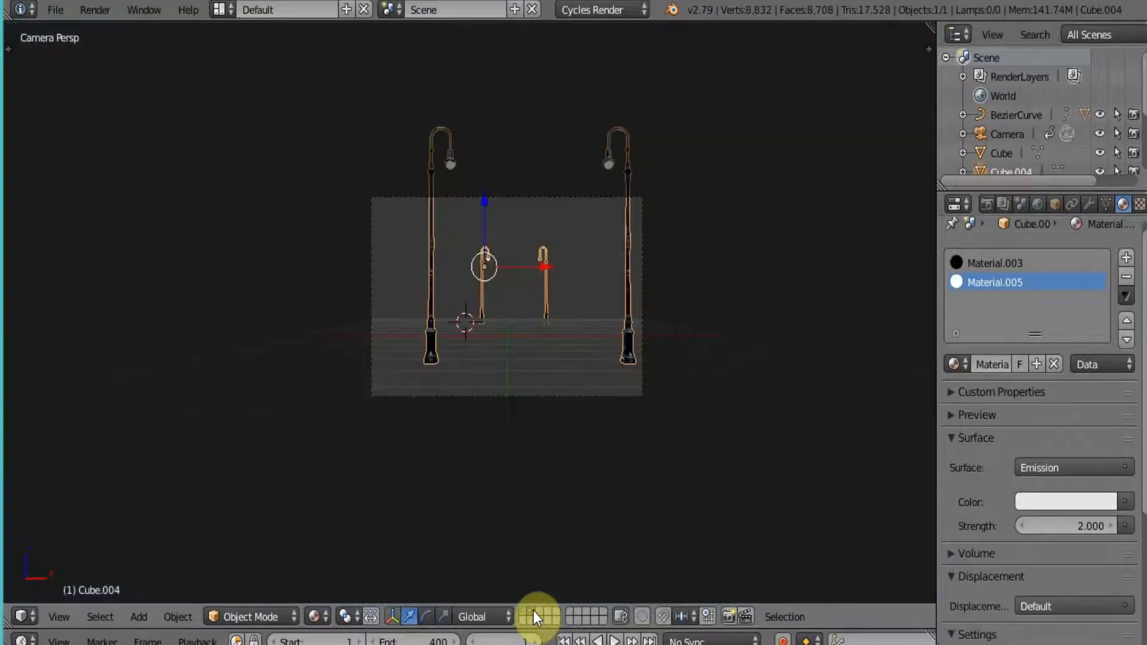
left_click(523, 611)
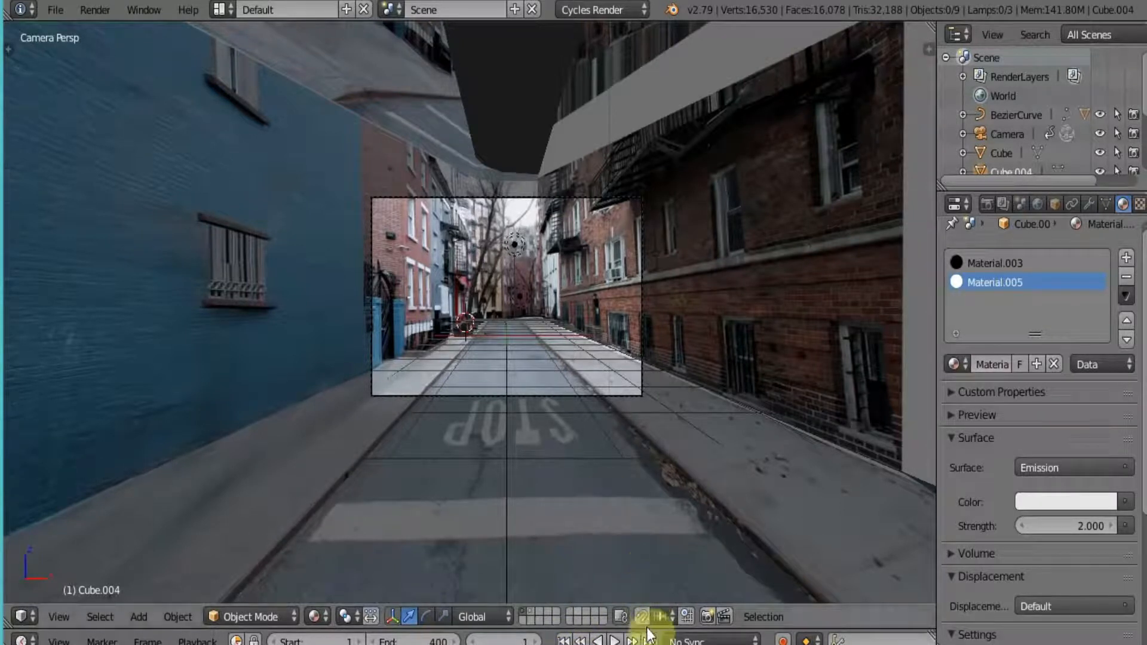
left_click_drag(647, 627, 673, 479)
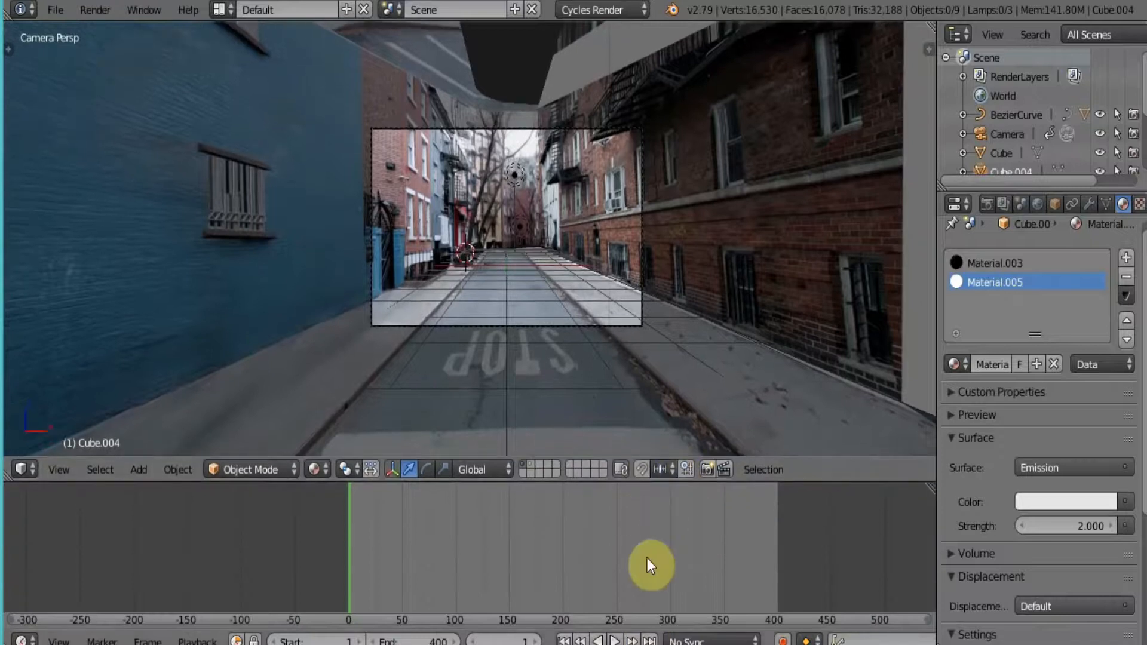
left_click(648, 640)
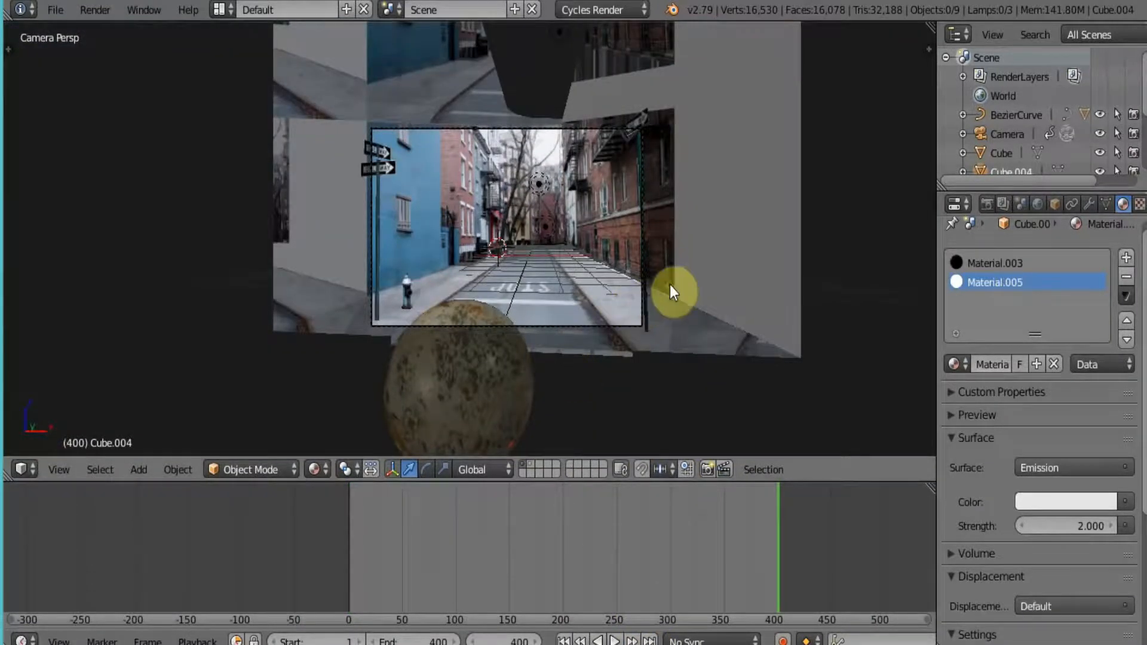
scroll(680, 289, "up", 4)
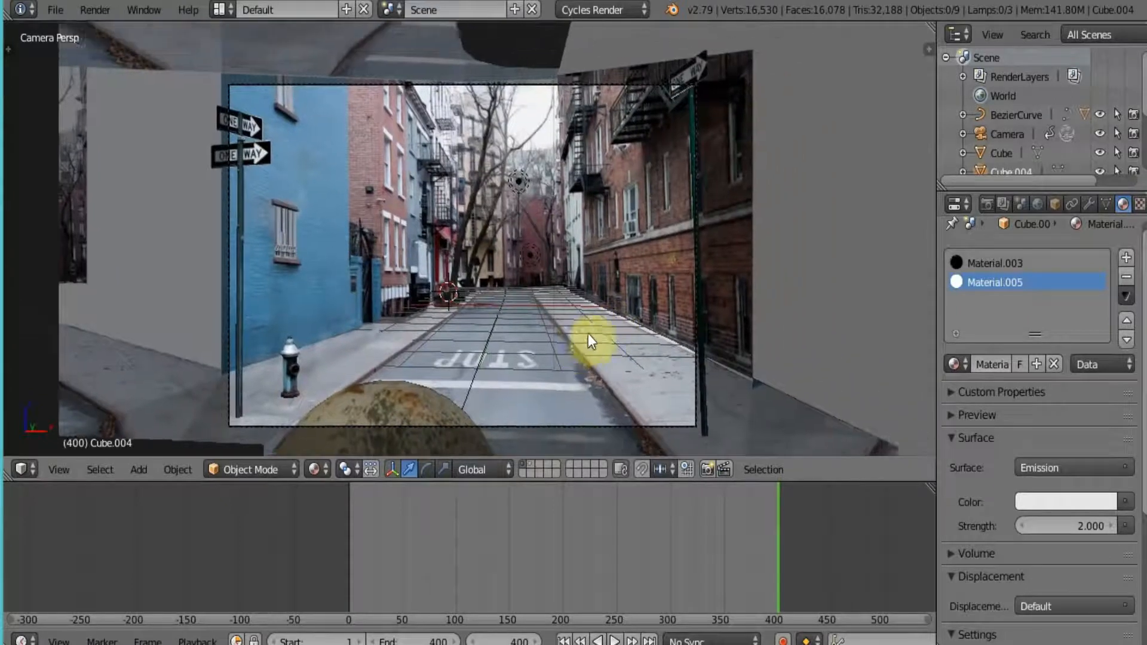
middle_click_drag(587, 333, 573, 340, "shift")
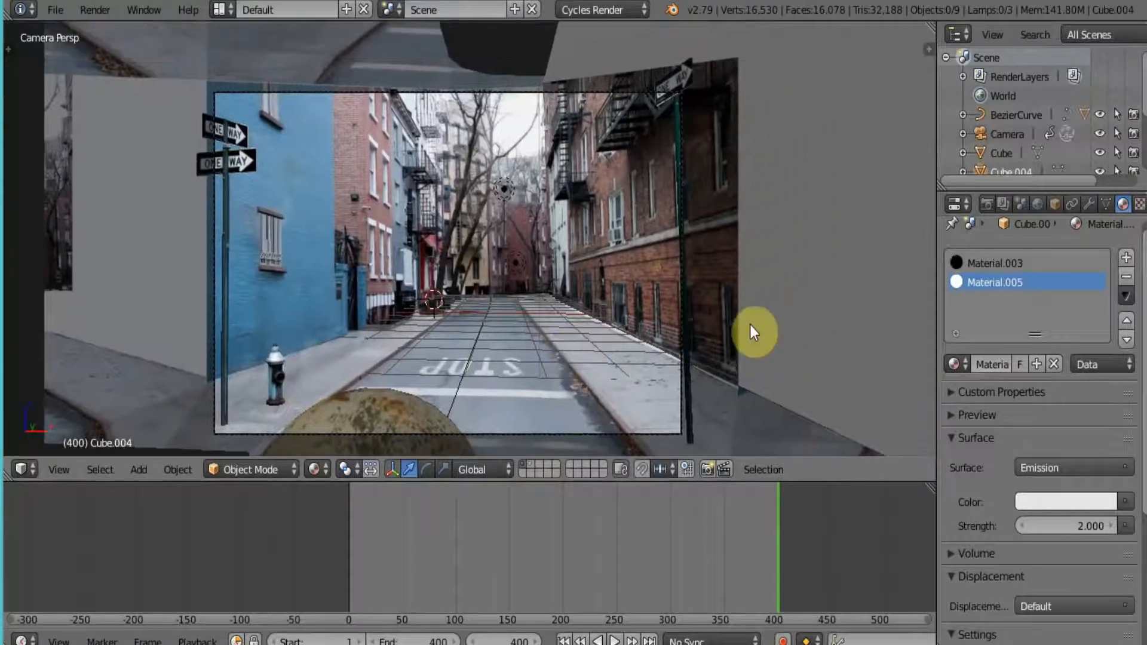
Step: Rename the existing render layer to "main sceen" and restrict it to the first scene layer
left_click(1004, 204)
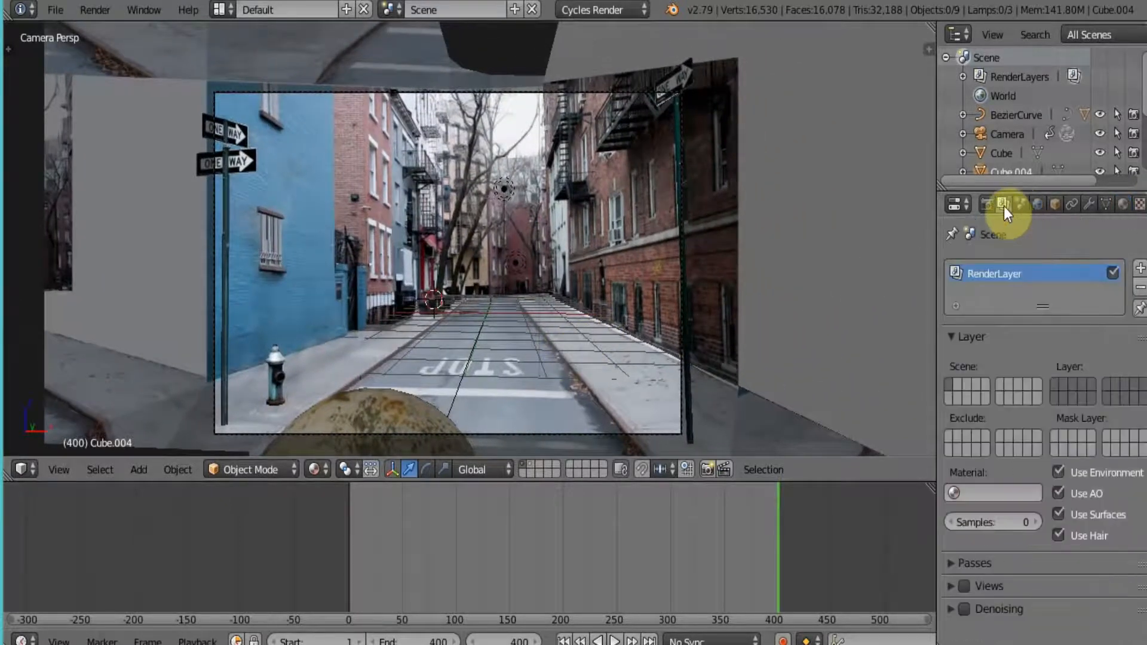
left_click_drag(937, 239, 816, 266)
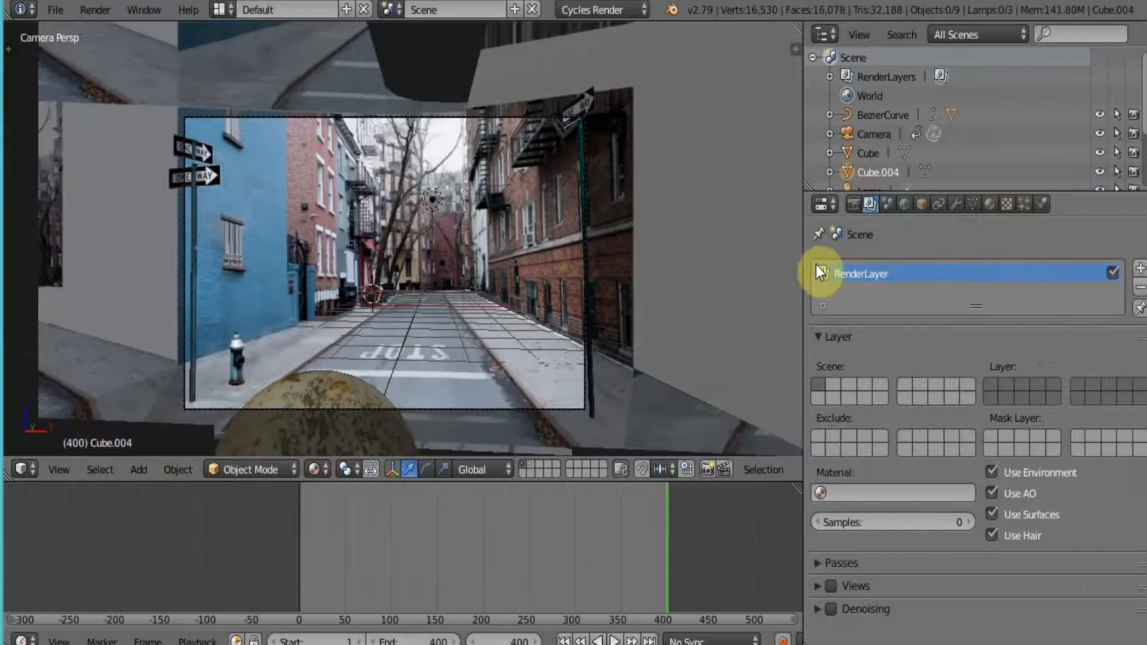
double_click(849, 274)
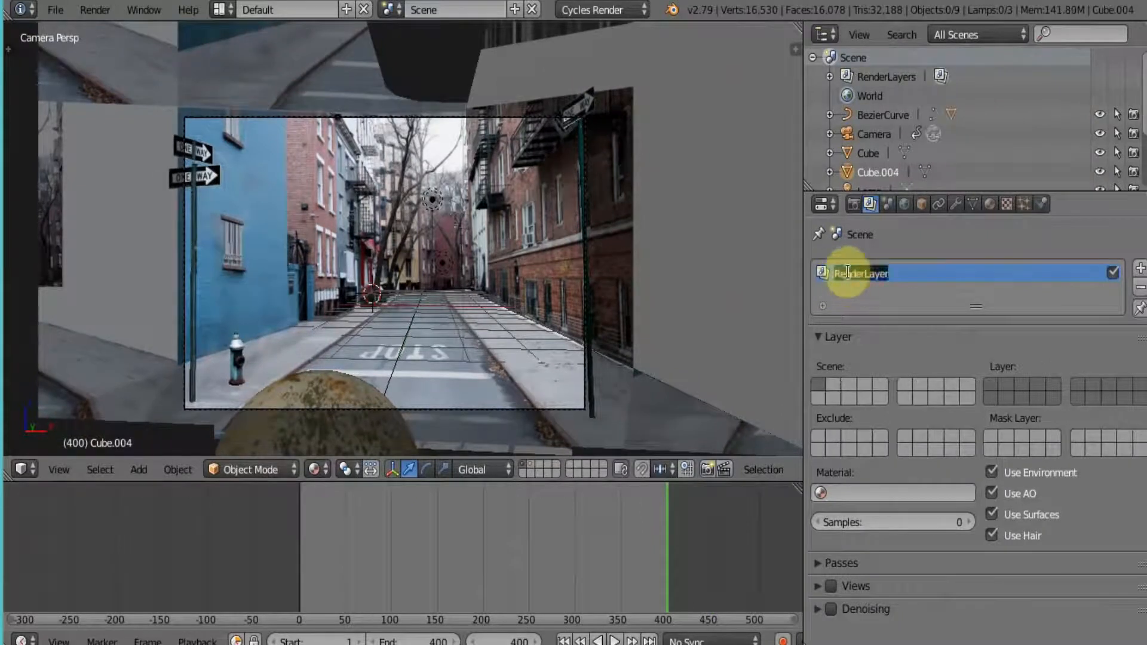
type("main sceen")
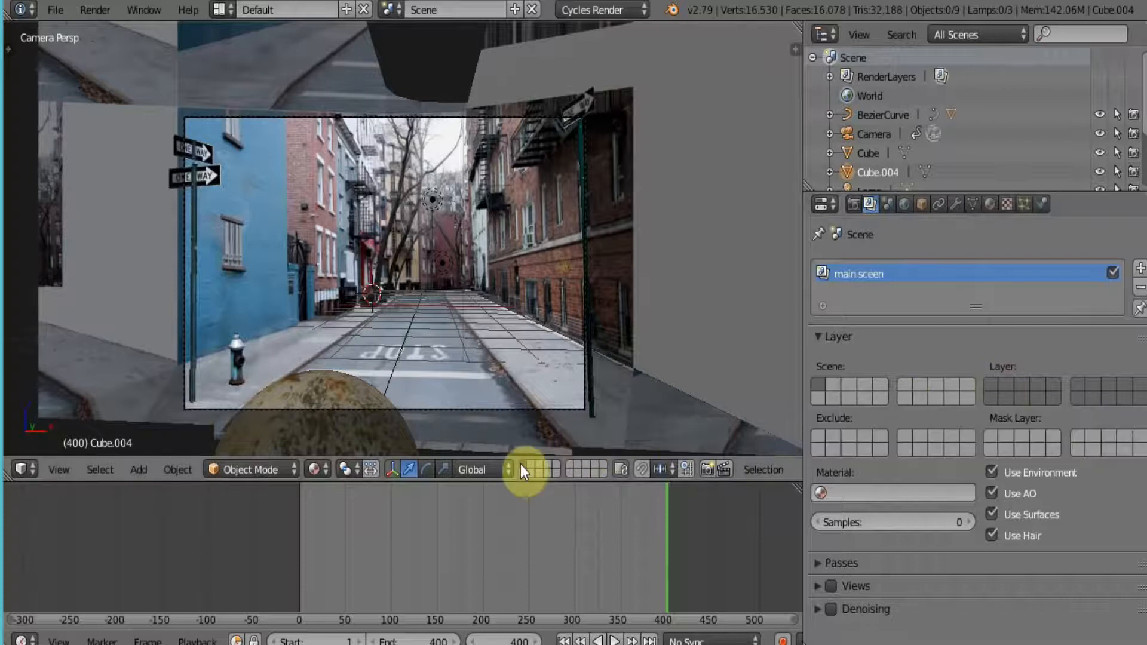
left_click(991, 387)
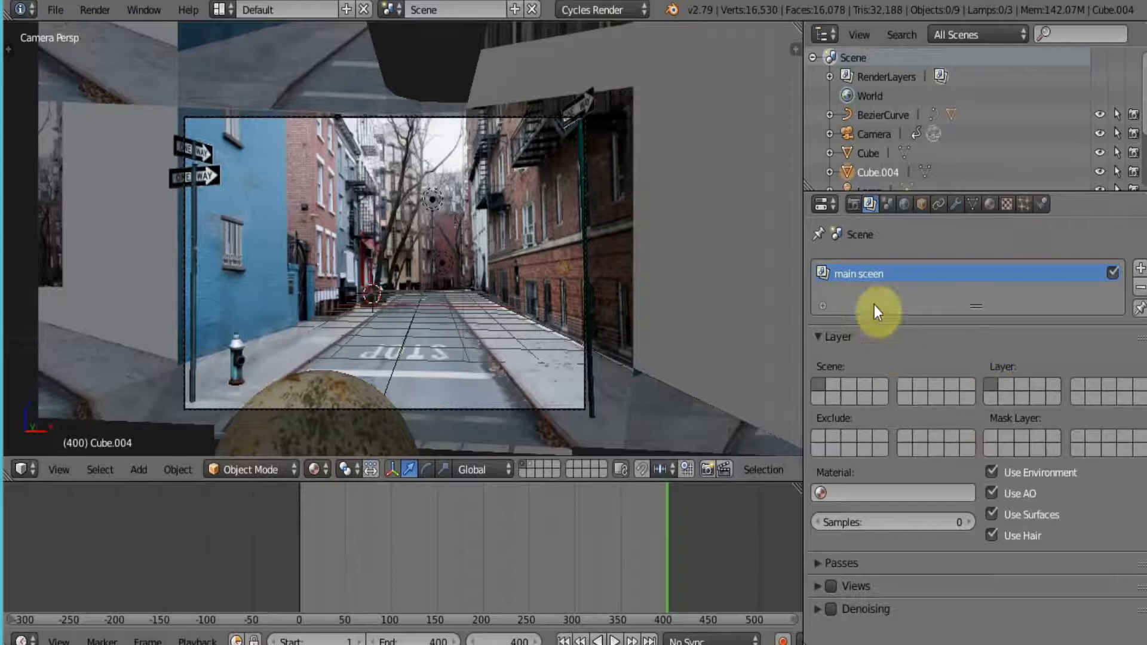
Step: Add a second render layer named "light" and restrict it to the second scene layer
left_click(1140, 269)
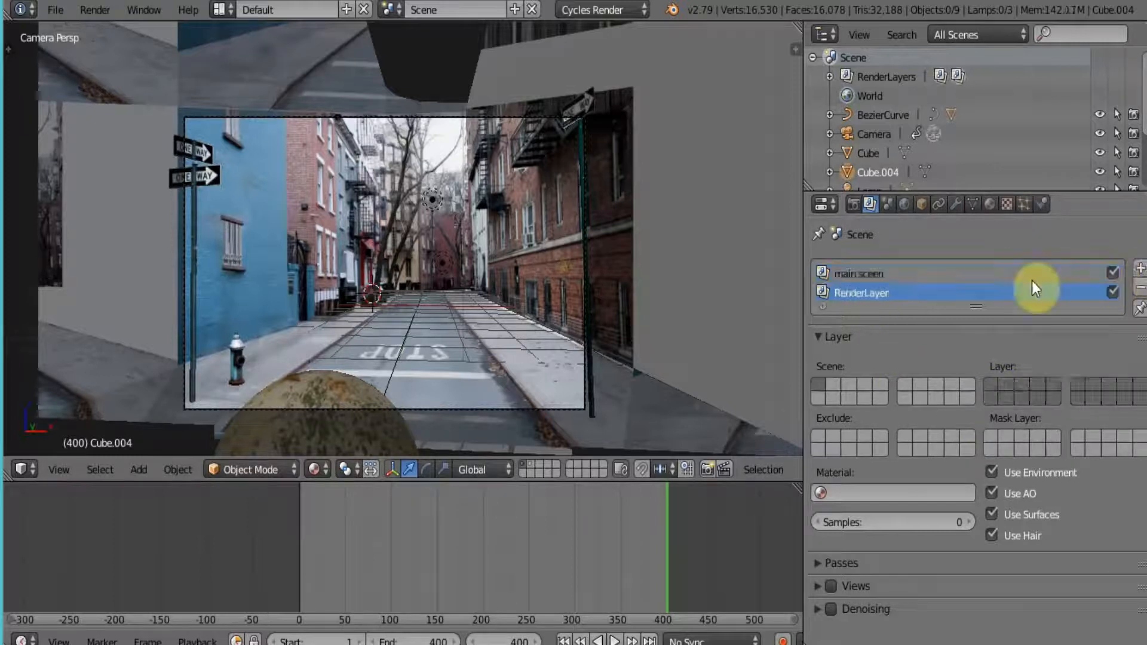
double_click(869, 294)
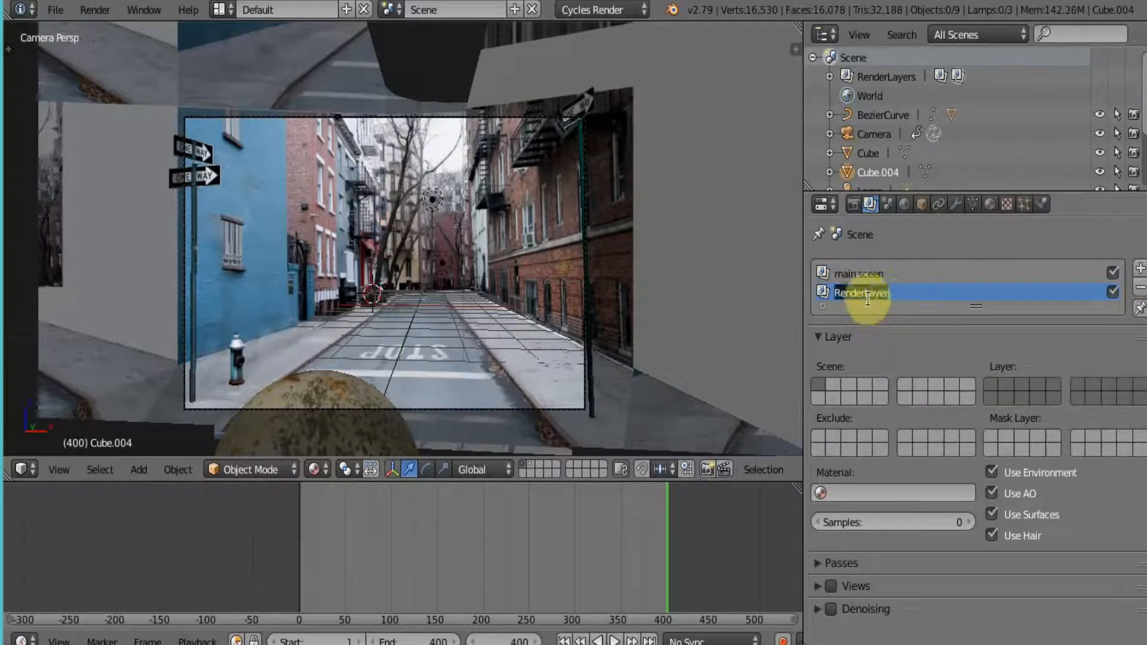
type("light")
key("Return")
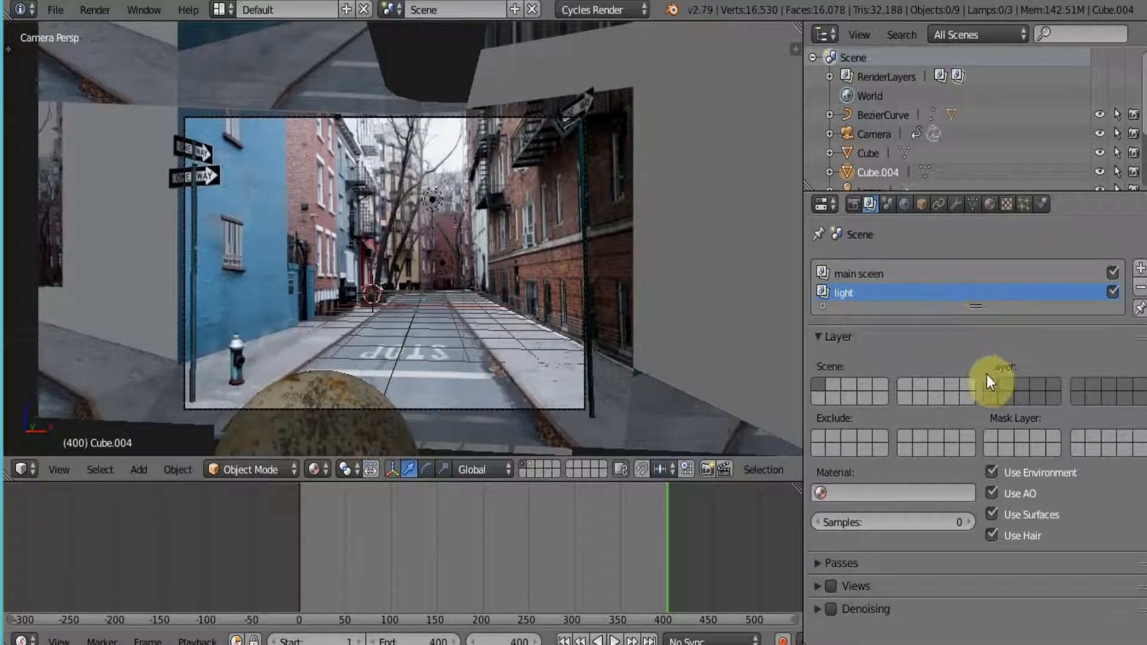
left_click(1007, 383)
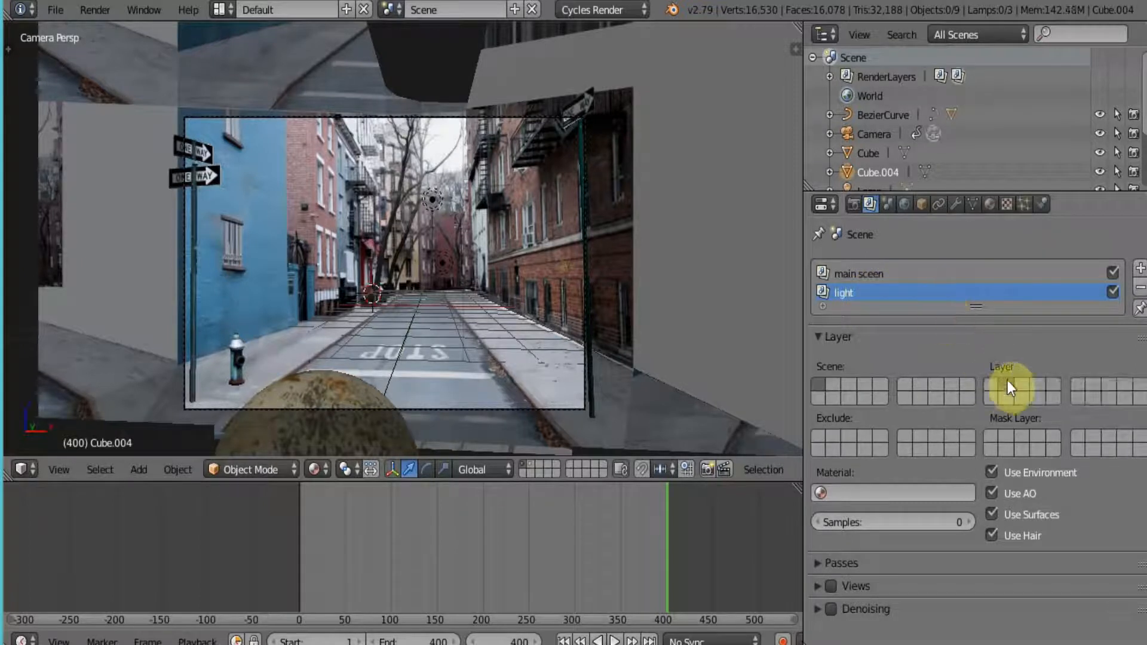
Step: Compare the street and lamp-post scene layers, leaving only the second one with the lamp posts shown
left_click(533, 465)
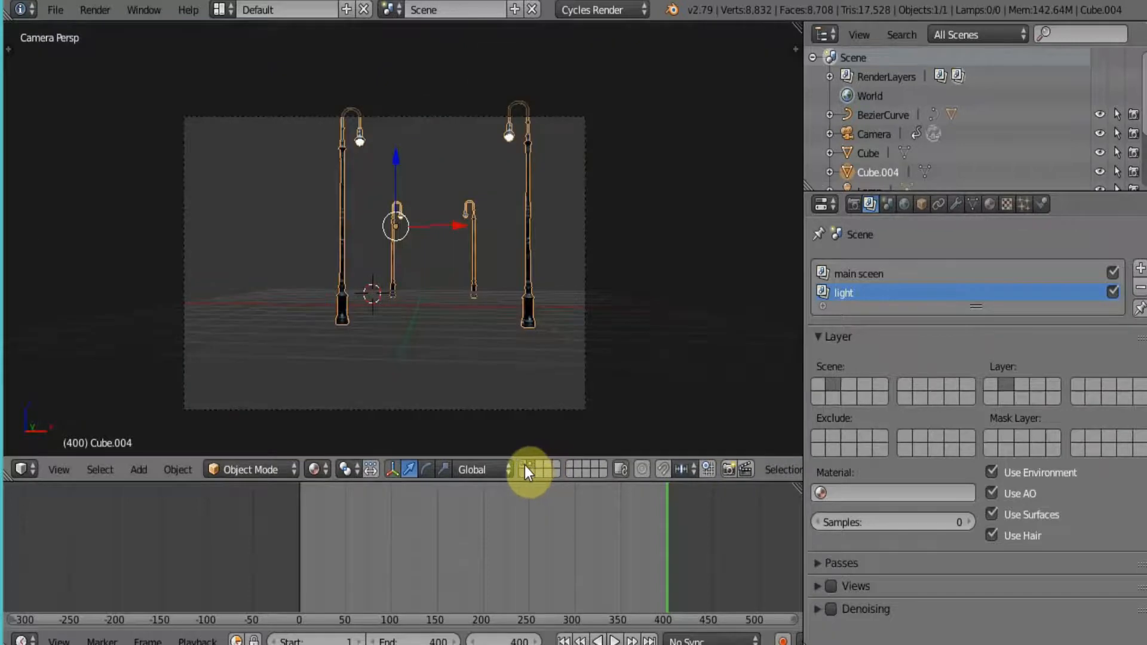
left_click(524, 465)
left_click(532, 464)
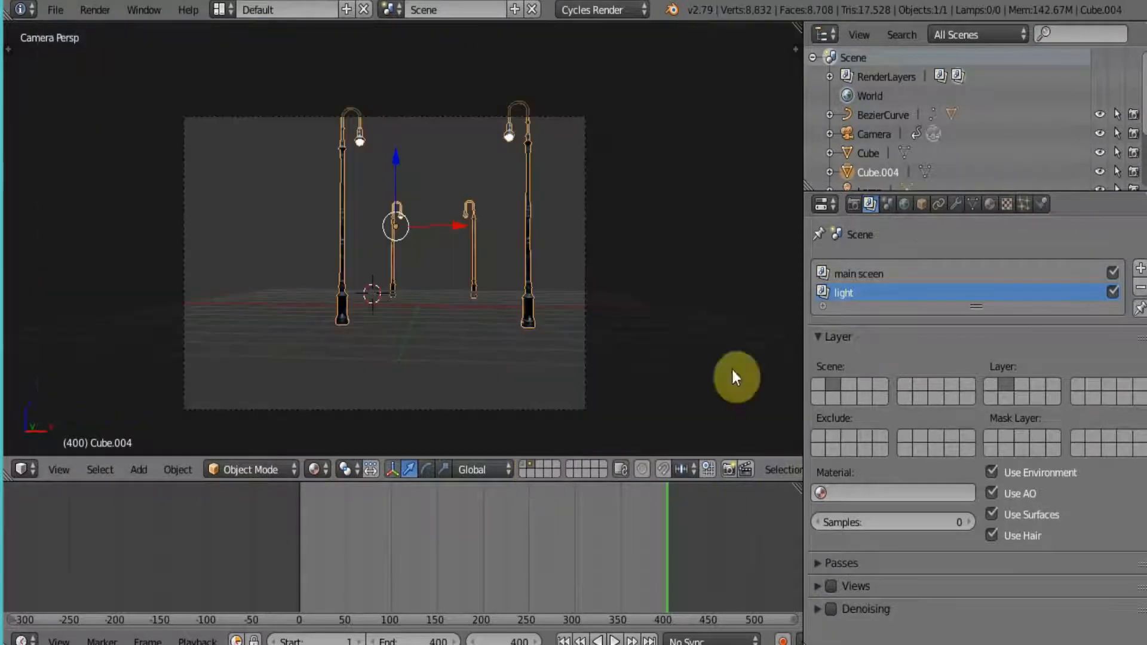
Step: Examine the settings and pass index of the lamp posts' emission and black post materials
left_click(990, 205)
scroll(994, 448, "down", 5)
scroll(994, 445, "down", 1)
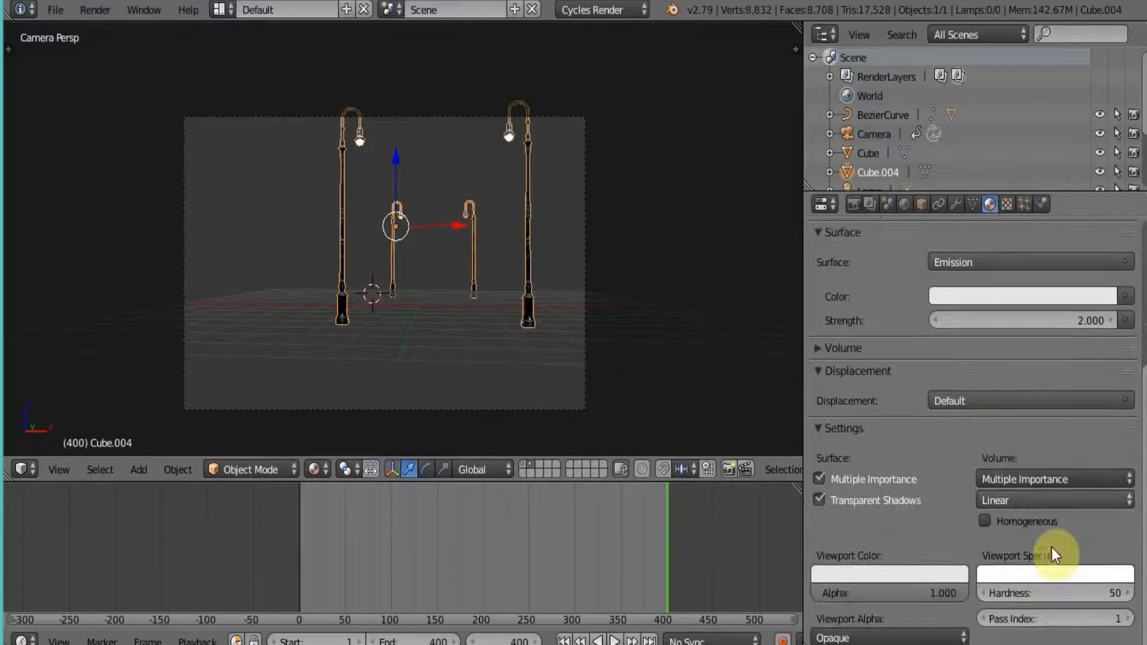
scroll(1033, 442, "up", 6)
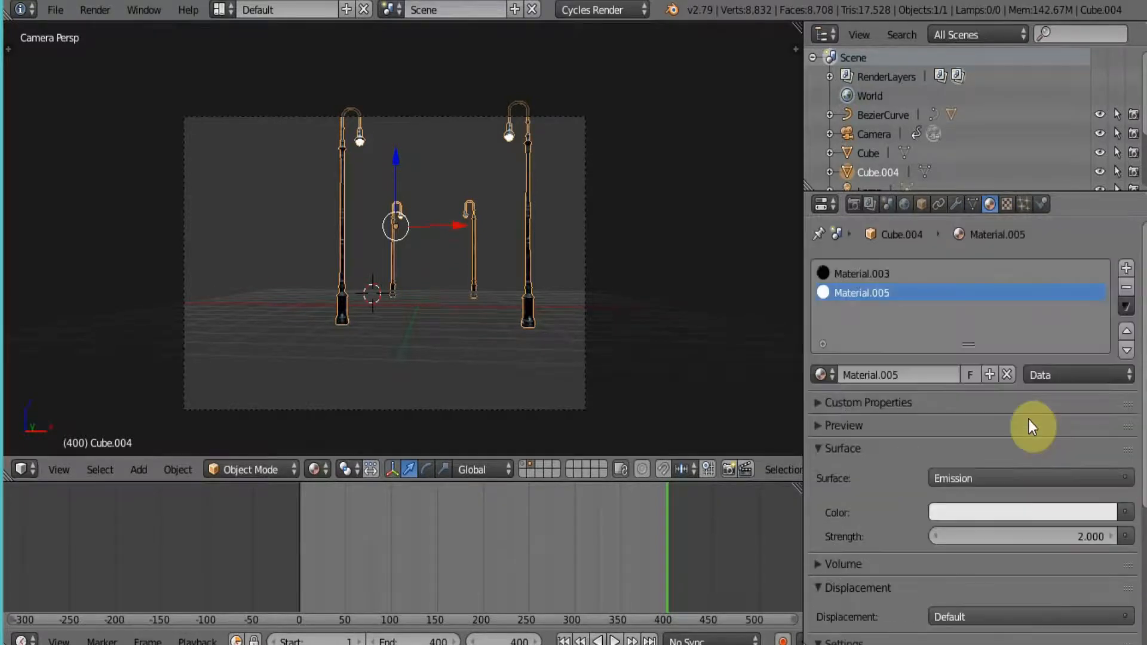
left_click(877, 276)
scroll(973, 425, "down", 8)
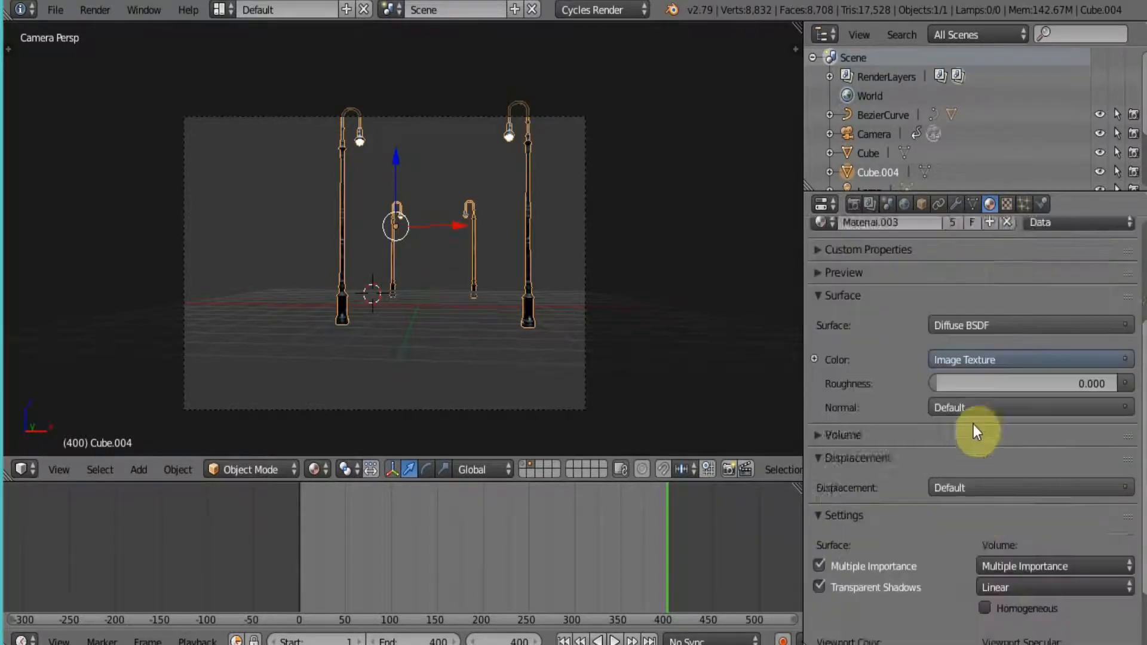
scroll(974, 425, "up", 8)
scroll(973, 424, "up", 1)
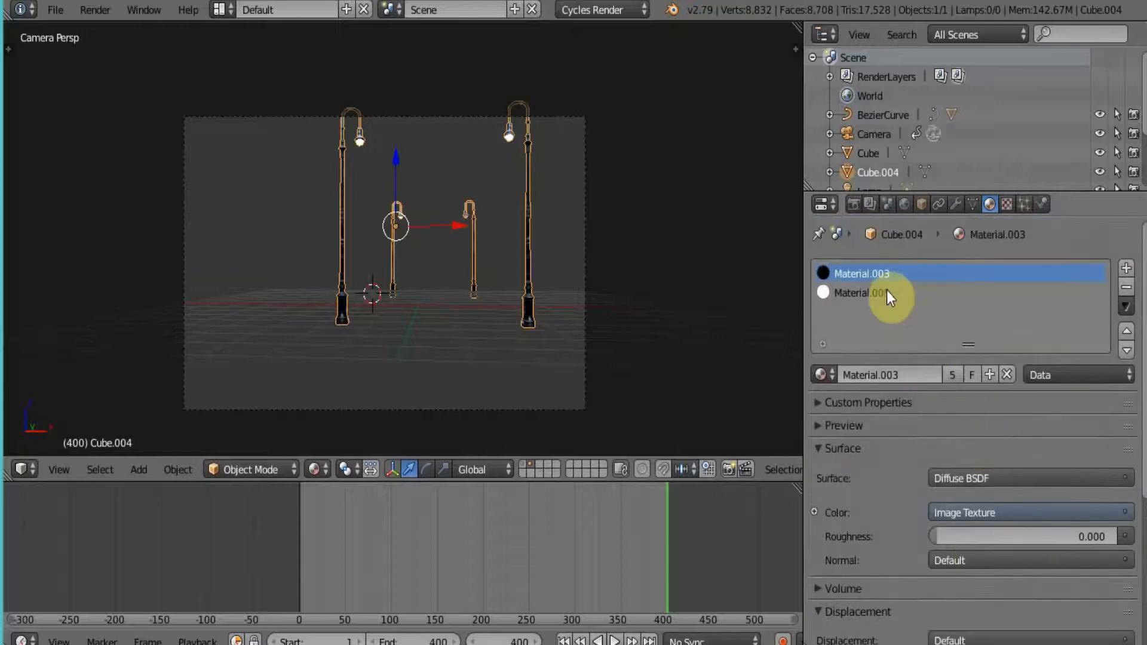
left_click(883, 291)
Step: Enable the Material Index pass for the "light" render layer
left_click(870, 205)
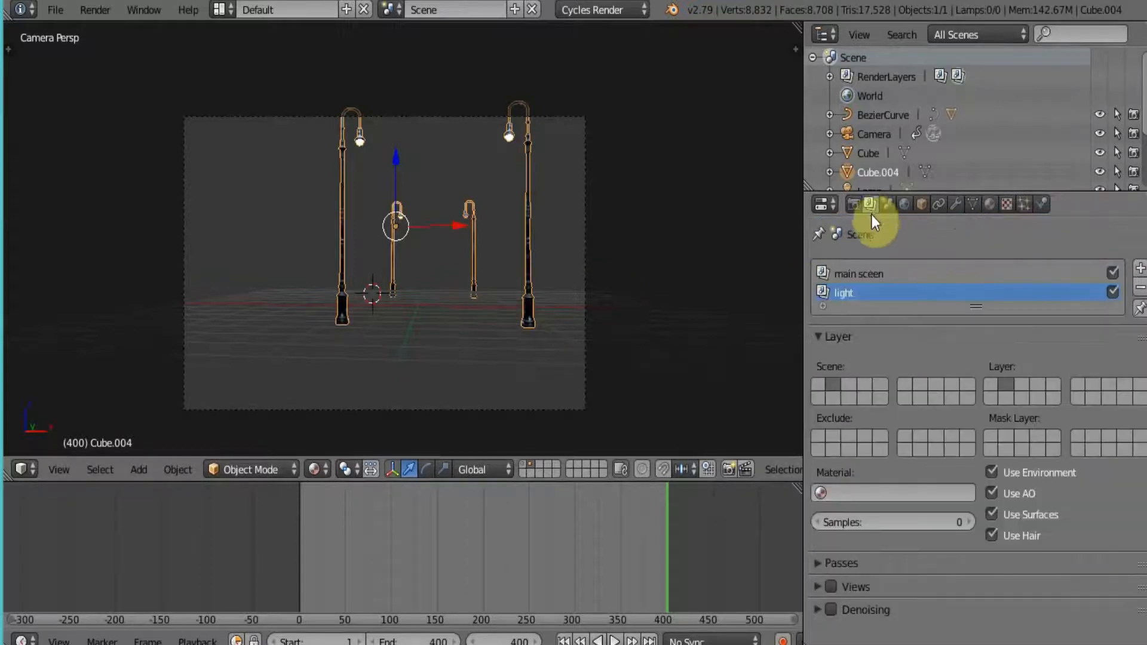
left_click(819, 562)
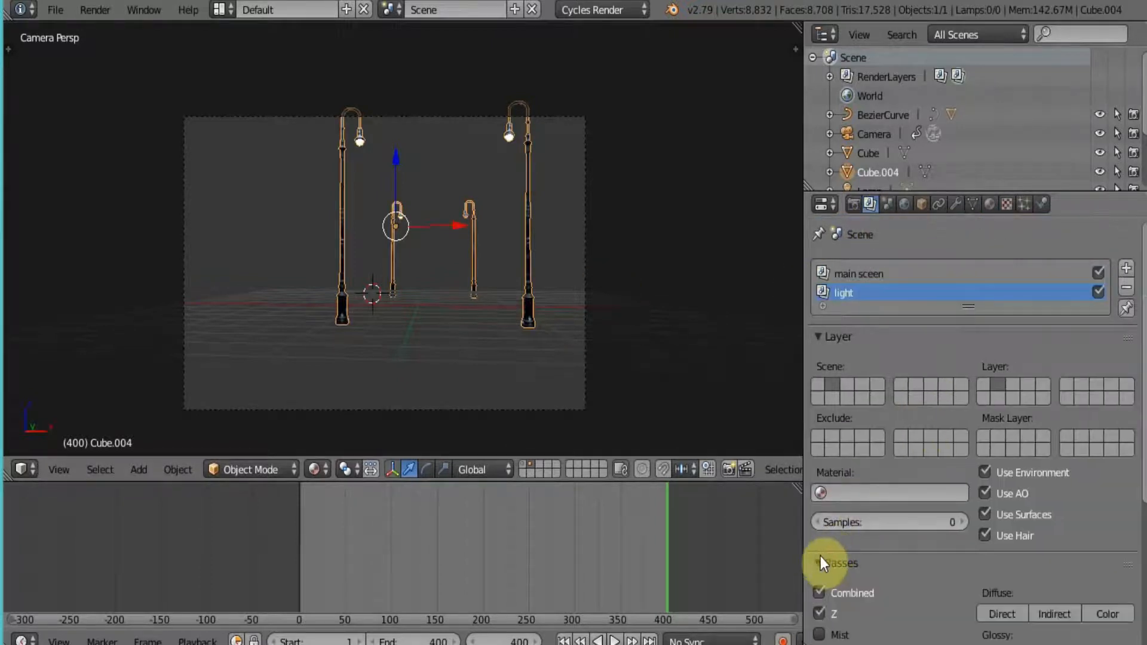
scroll(919, 518, "down", 6)
scroll(919, 512, "up", 1)
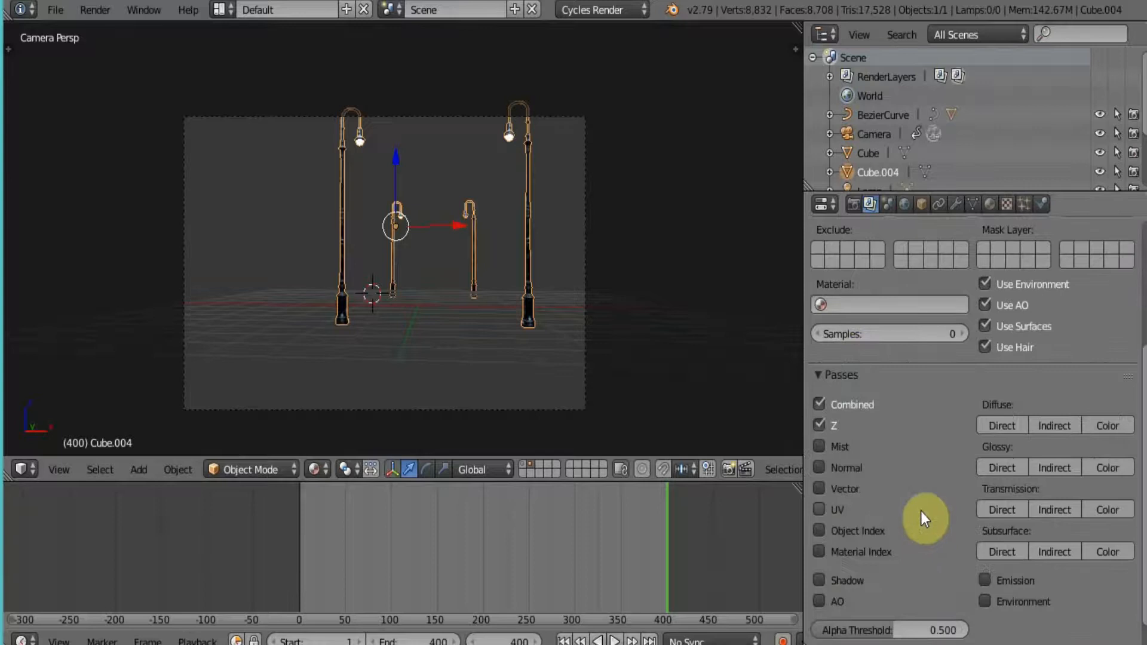
left_click(819, 553)
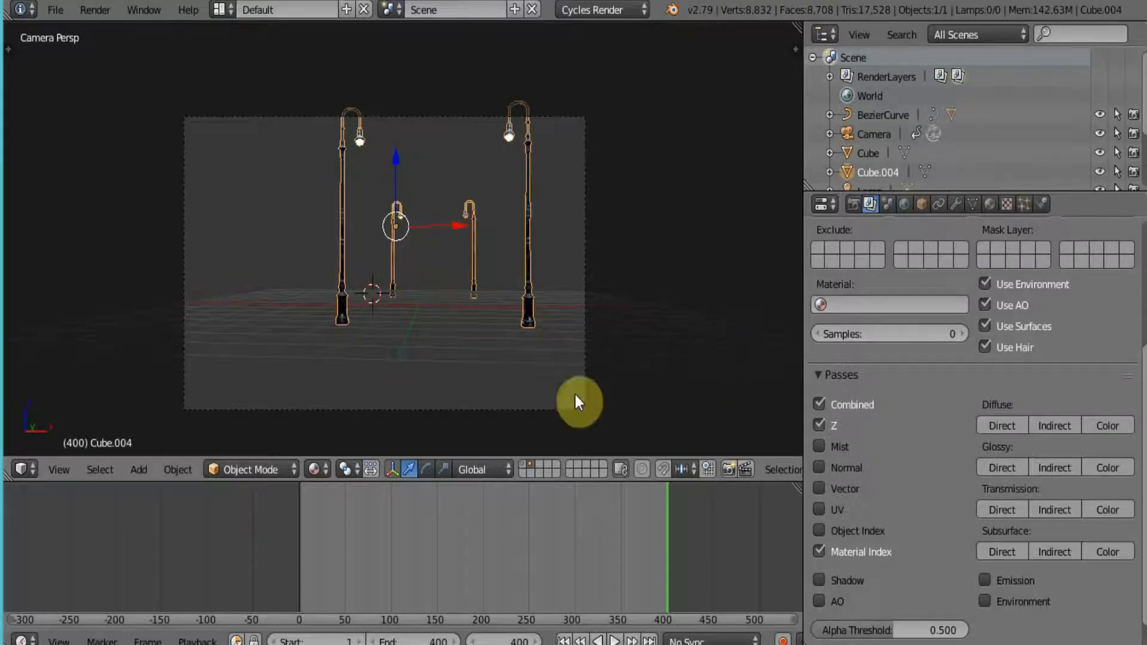
Step: Show the street scene layer together with the lamp posts and render the current frame
left_click(522, 466, "shift")
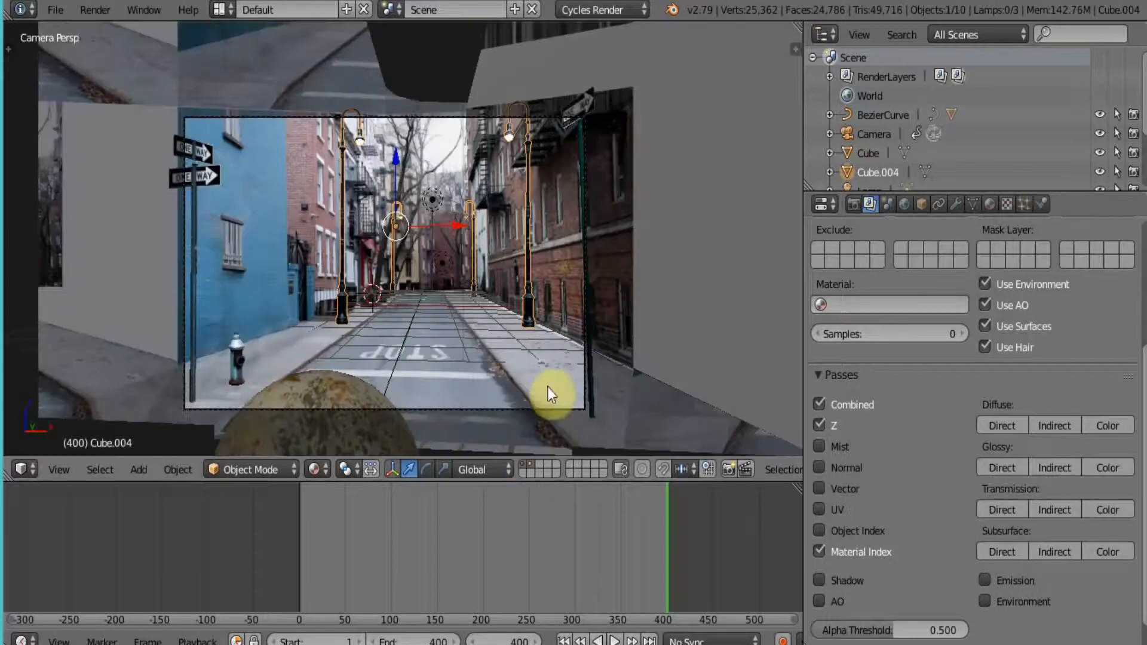
left_click(853, 203)
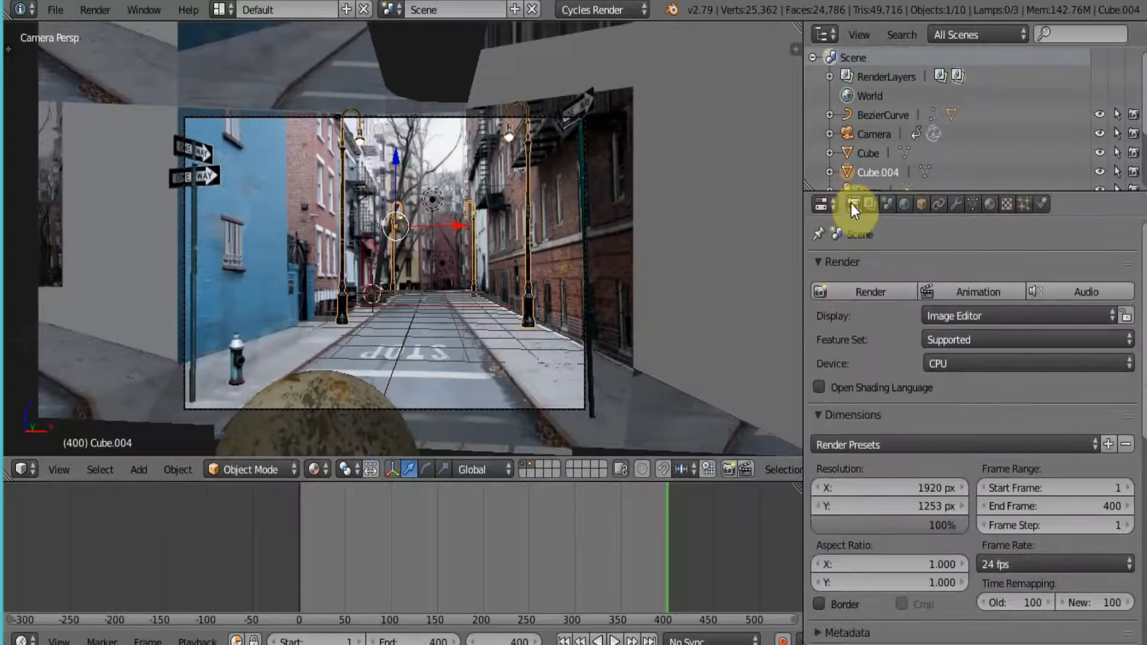
scroll(922, 428, "down", 8)
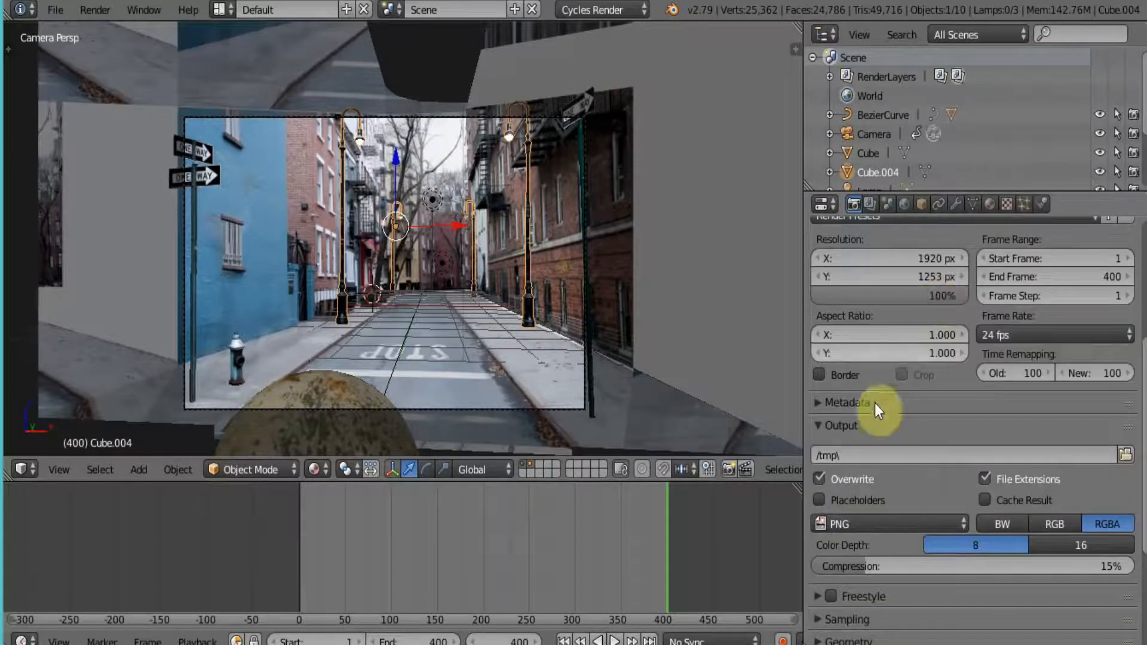
scroll(873, 258, "up", 8)
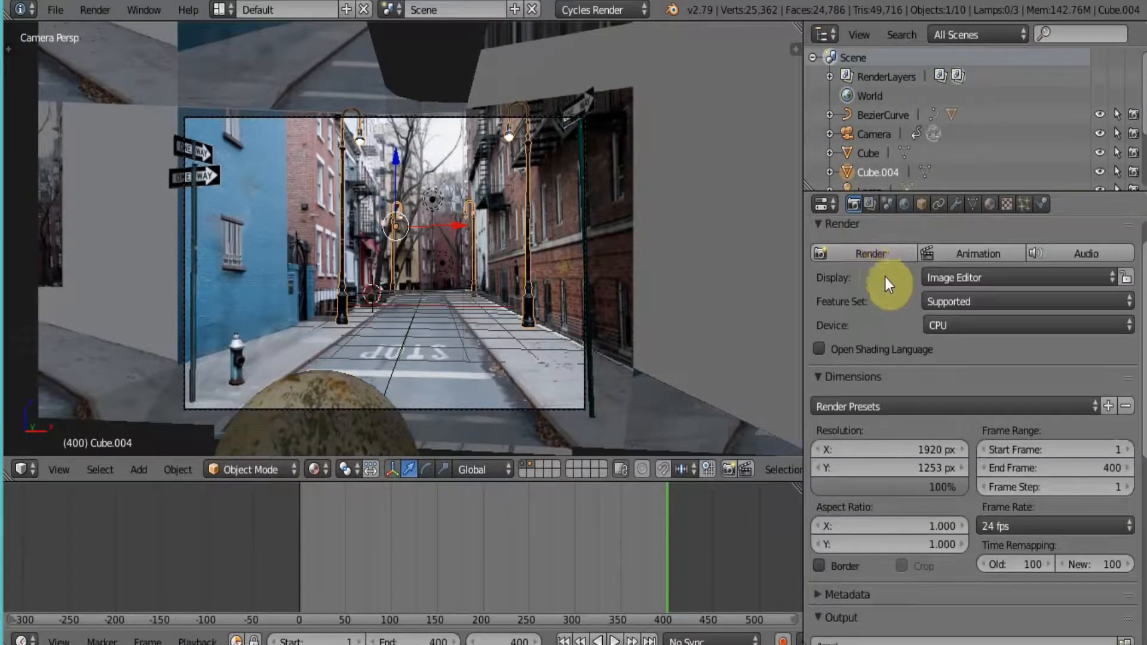
left_click(884, 290)
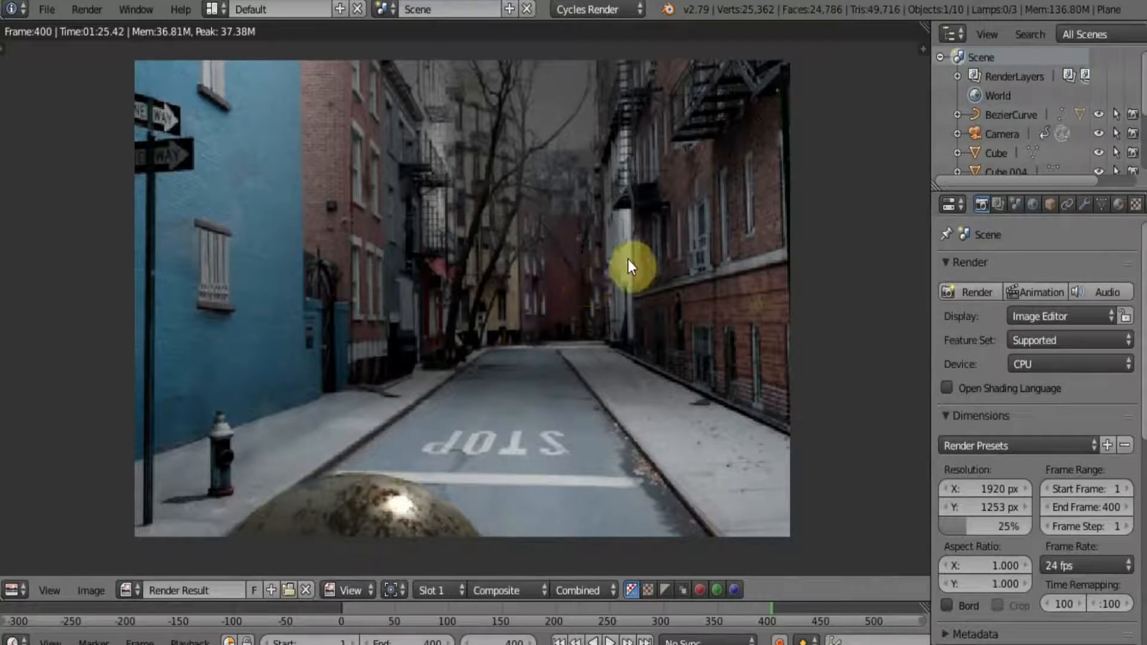
Step: Switch to the Compositing screen layout and enable nodes, the backdrop and auto render
left_click(218, 11)
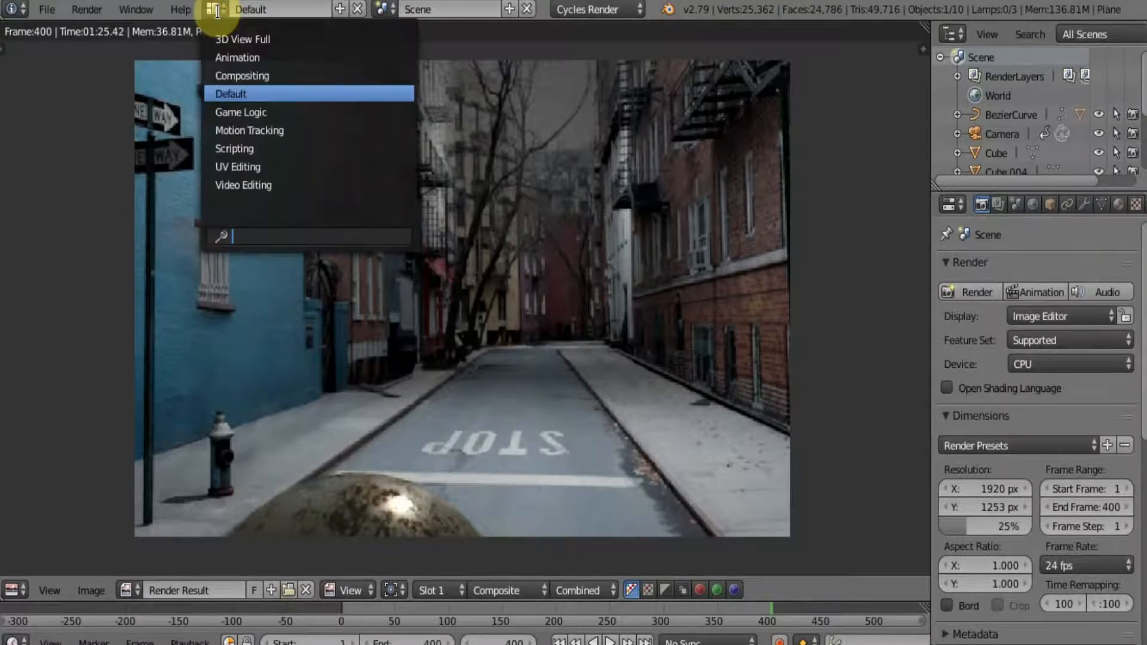
left_click(245, 76)
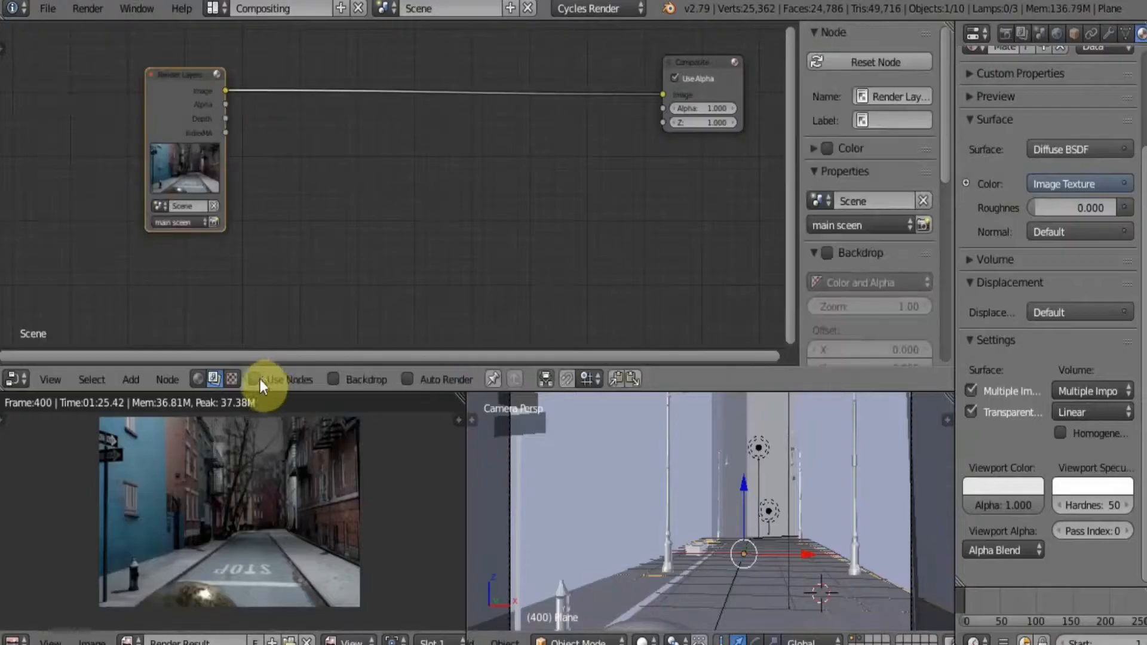
left_click(333, 379)
left_click(515, 380)
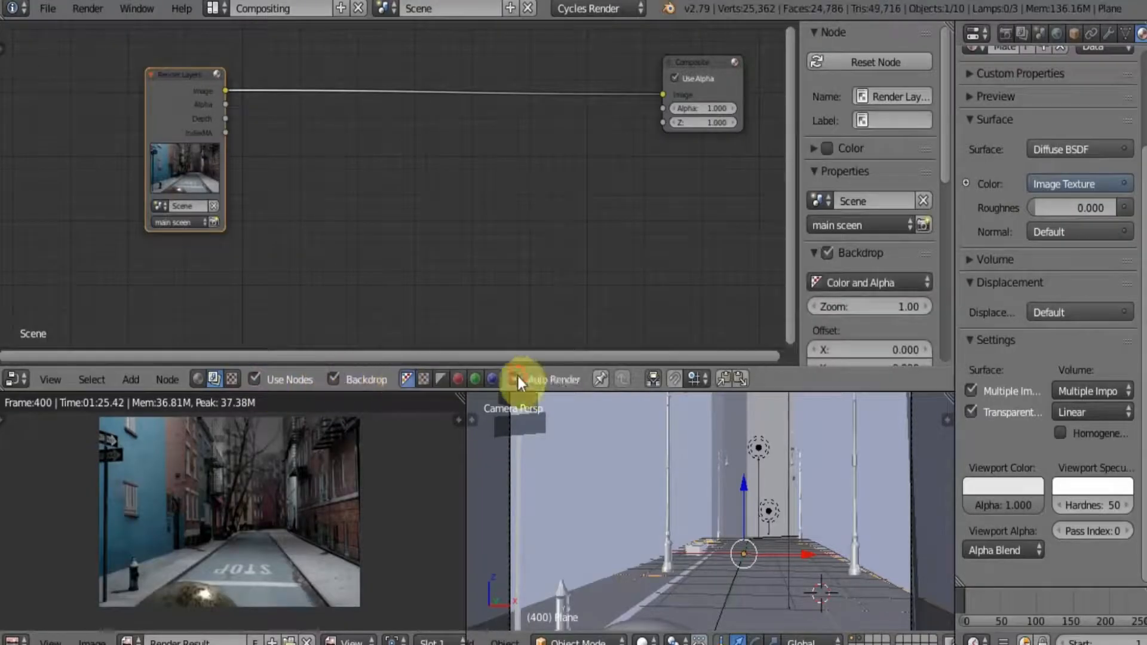
Step: Duplicate the Render Layers node and arrange the copy below the original
left_click_drag(201, 120, 153, 80)
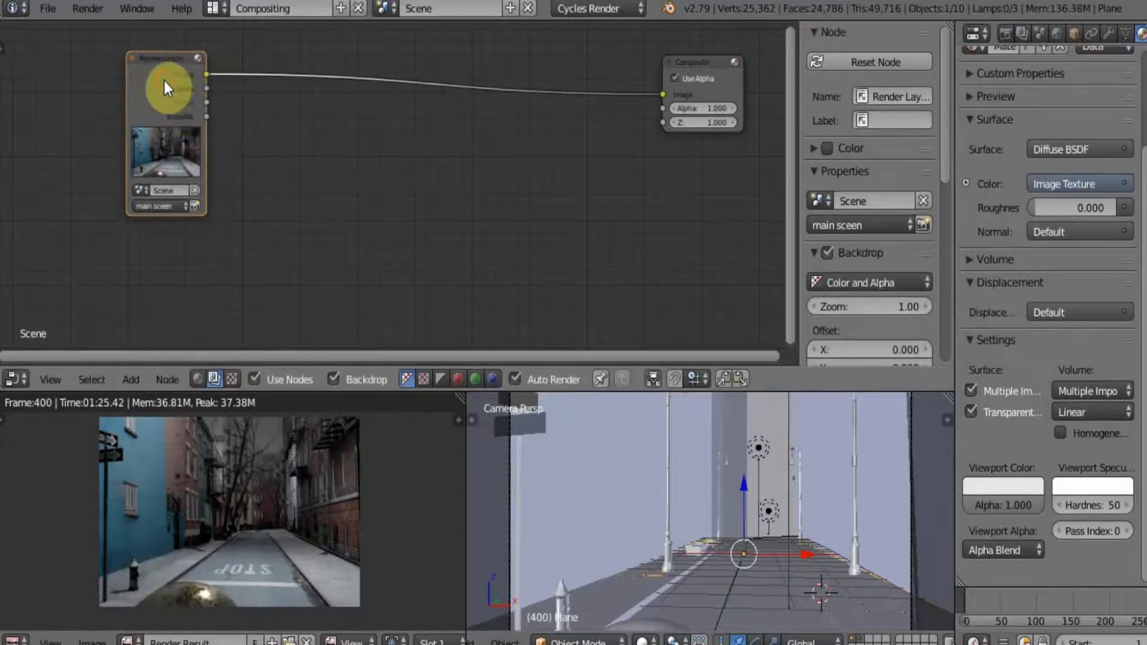
key("shift+d")
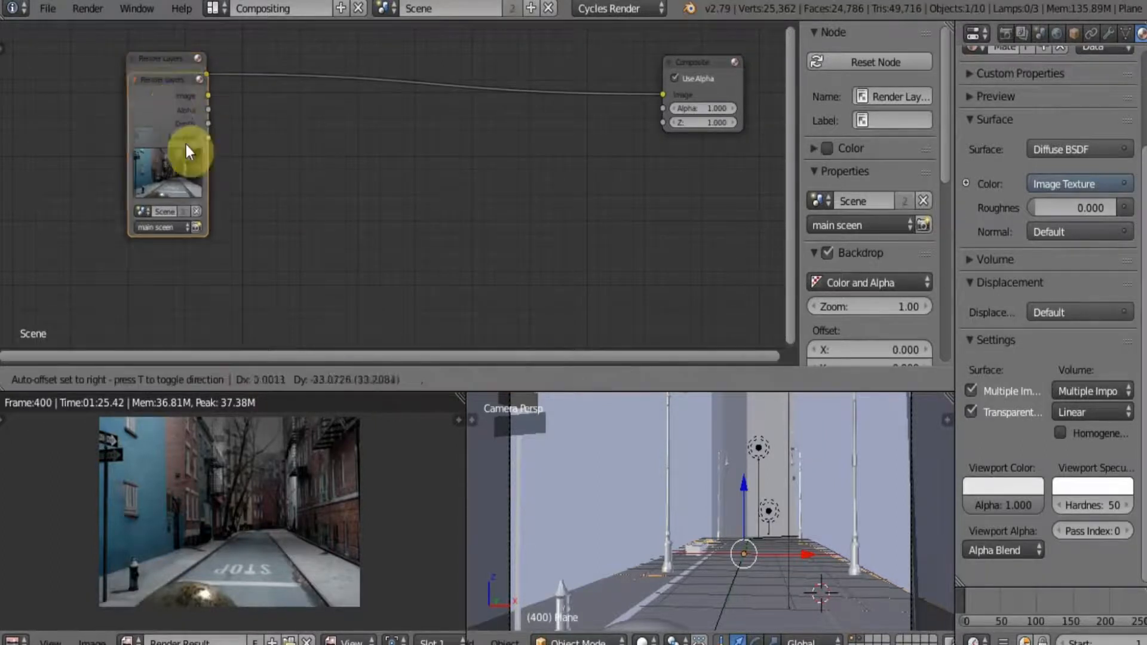
left_click(167, 265)
scroll(188, 118, "down", 2)
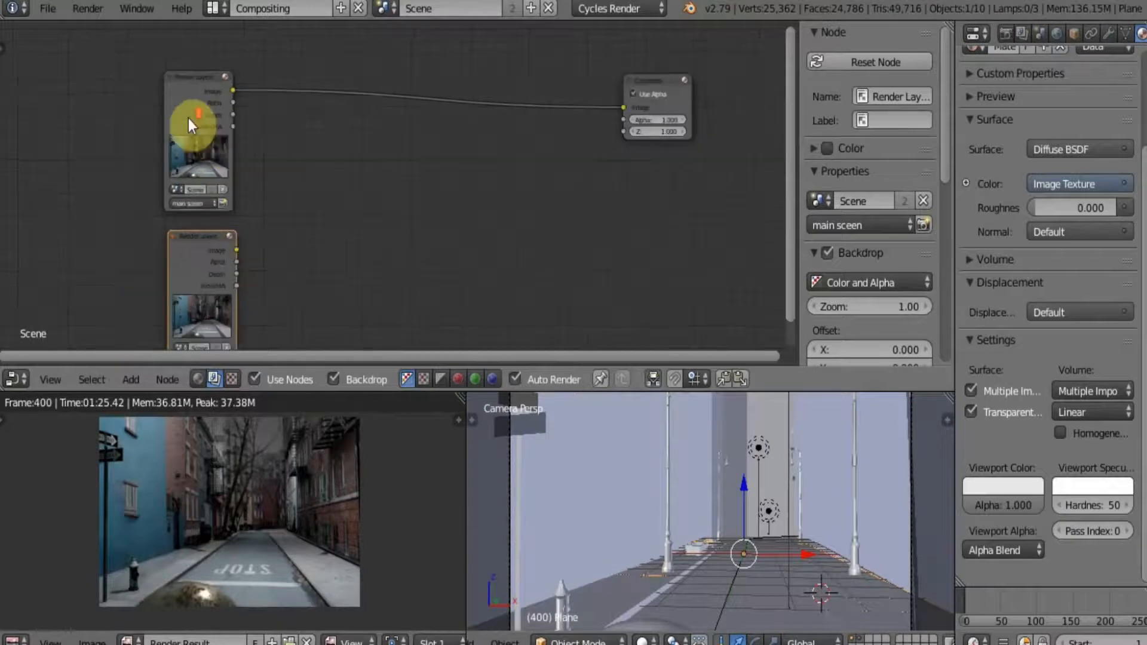
left_click_drag(237, 131, 238, 102)
left_click_drag(231, 226, 212, 216)
left_click(256, 97)
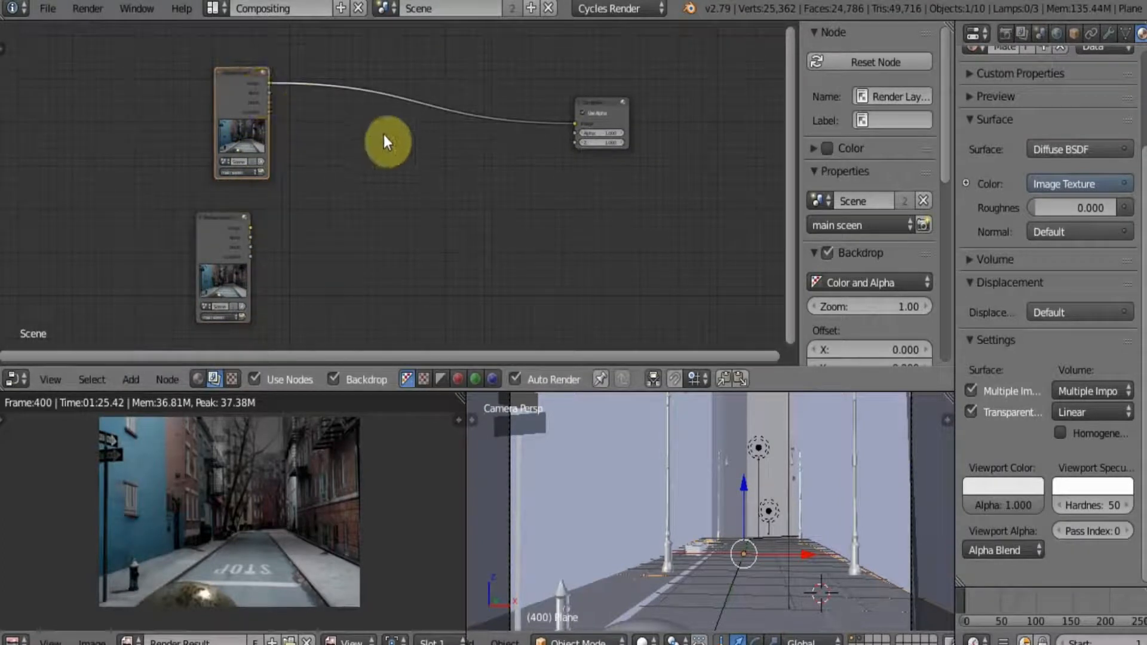
Step: Add a Viewer node below the Composite node and feed it the main scene render layer's Image output
key("shift+a")
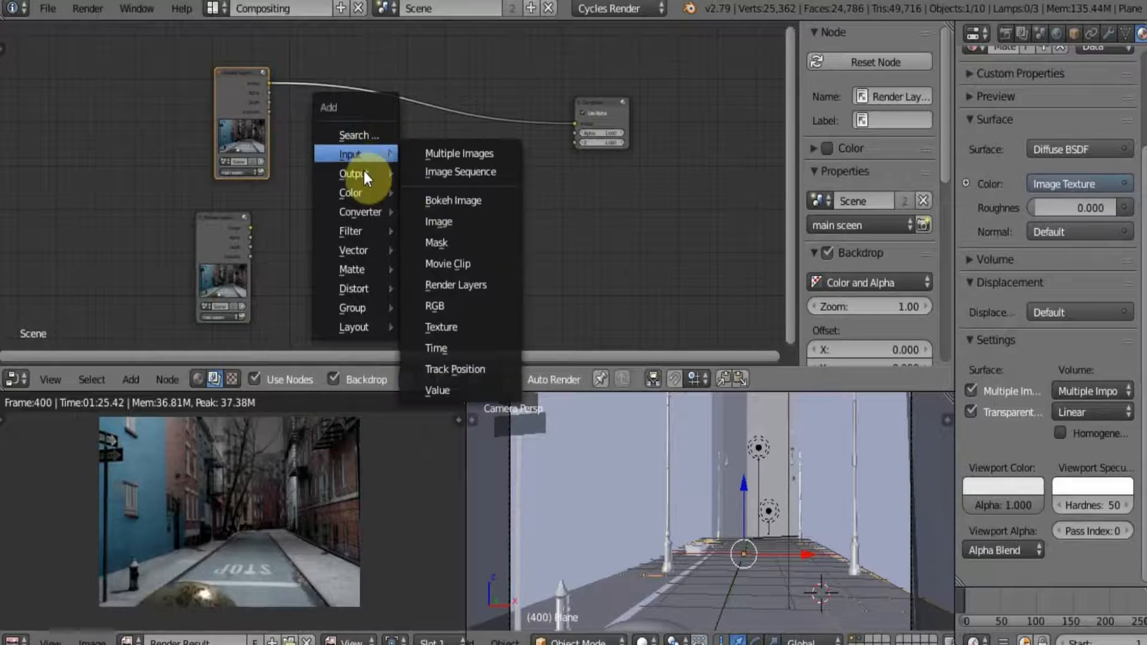
mouse_move(364, 173)
left_click(459, 255)
left_click(625, 159)
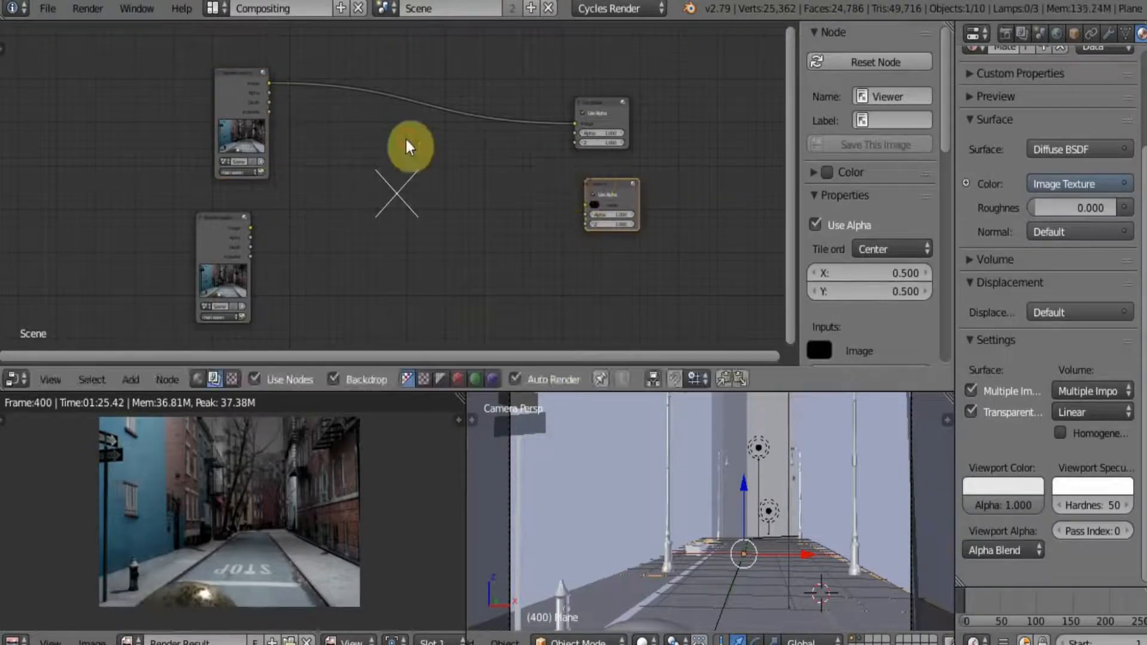
left_click_drag(269, 82, 587, 207)
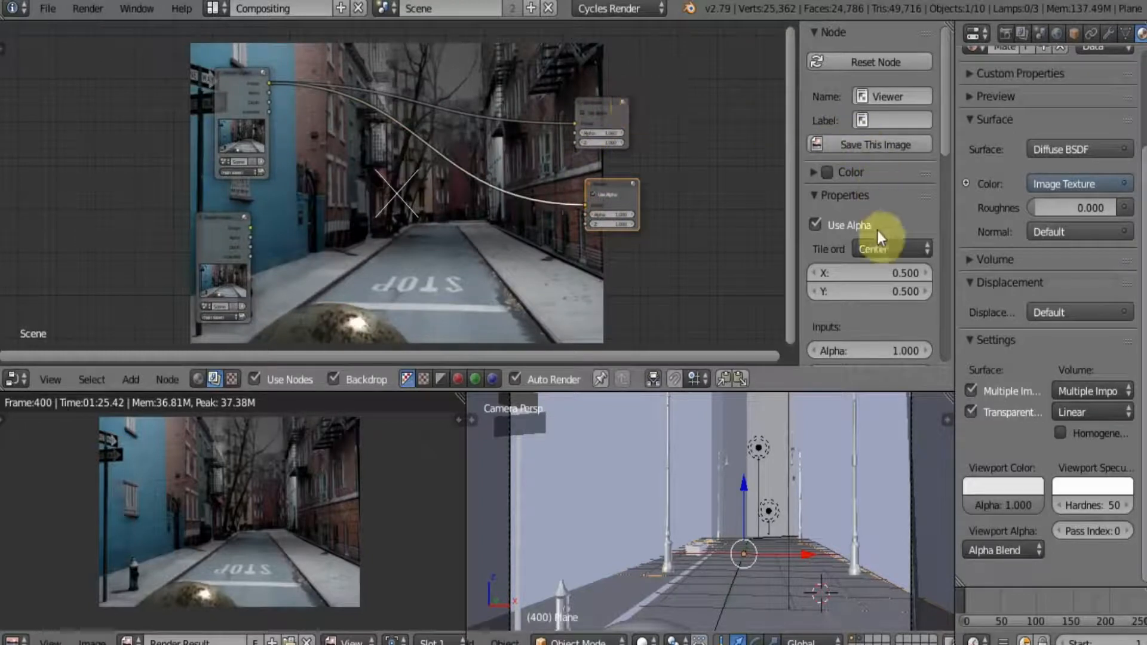
Step: Set the backdrop zoom to 0.67 and move both Render Layers nodes clear of the preview image
scroll(886, 217, "down", 8)
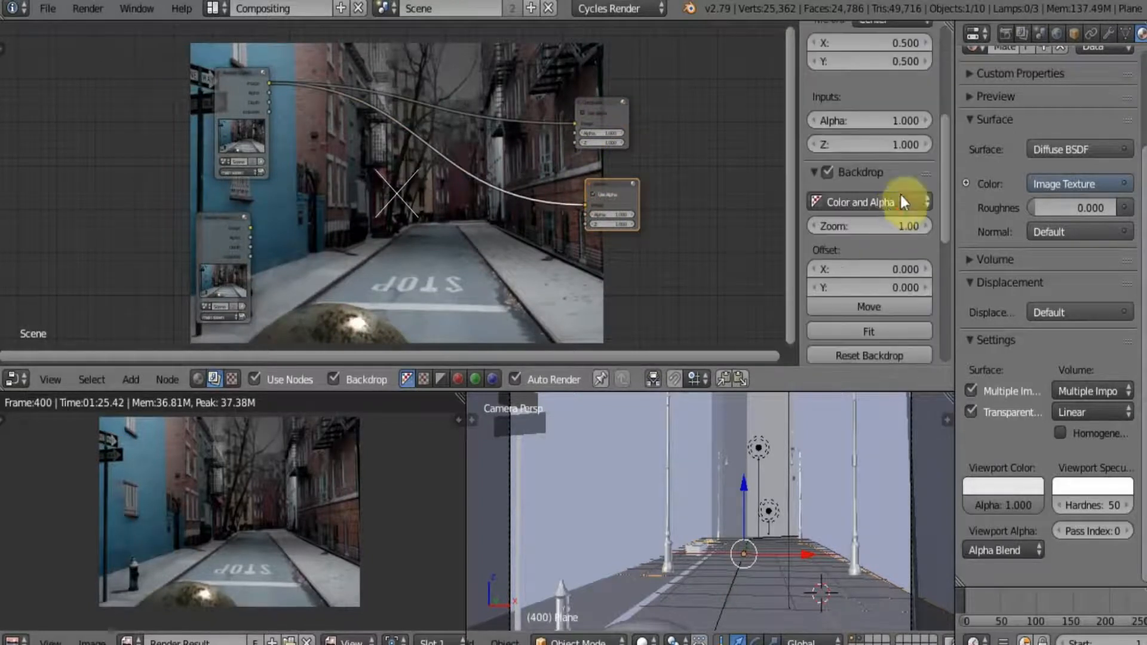
left_click_drag(898, 226, 862, 226)
left_click_drag(250, 94, 175, 90)
left_click_drag(220, 218, 145, 199)
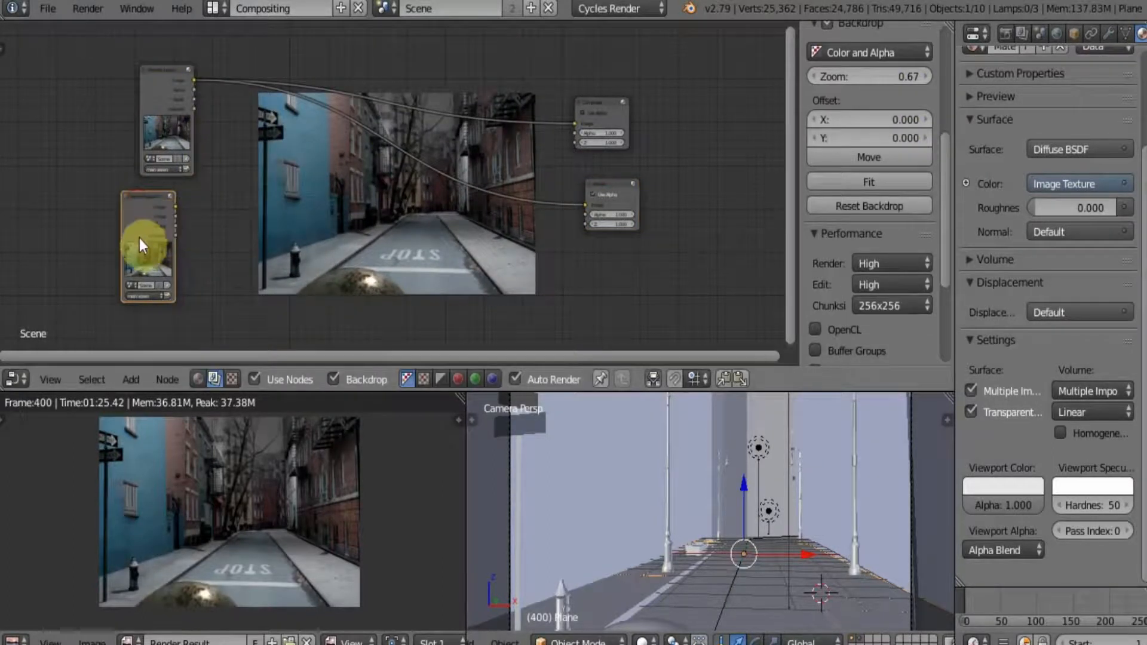
Step: Set the lower Render Layers node to the "light" layer and connect its Image output to the Viewer
scroll(139, 239, "up", 2)
scroll(139, 239, "up", 1)
left_click(60, 335)
left_click(51, 310)
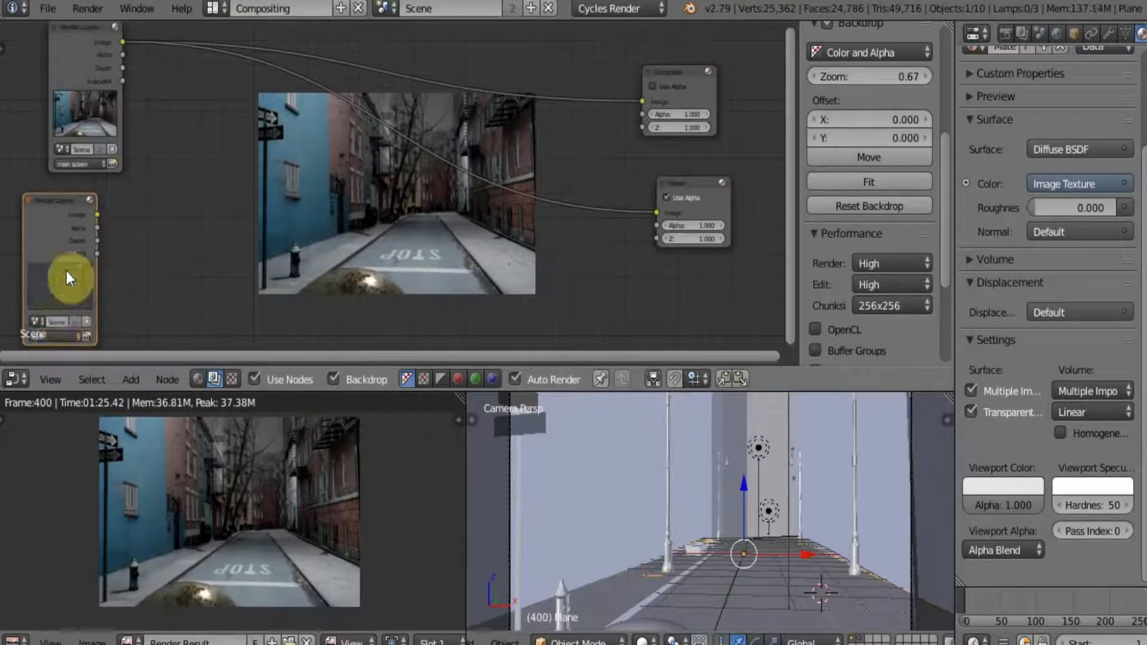
left_click_drag(98, 214, 660, 214)
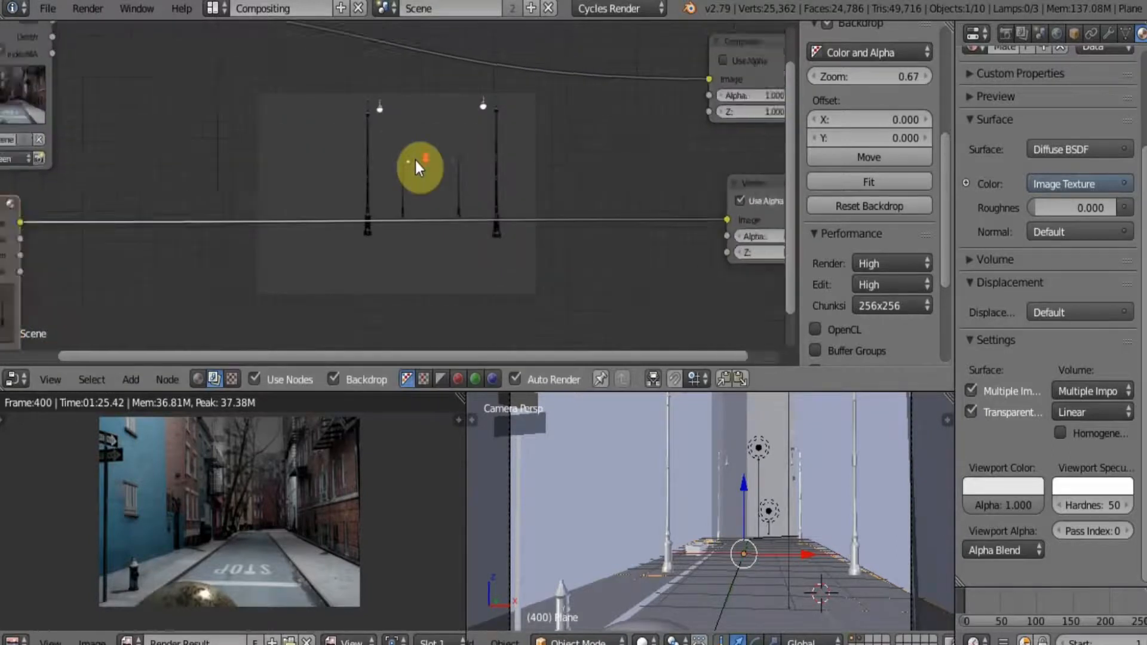
Step: Insert an ID Mask node between the "light" Render Layers node and the Viewer
scroll(399, 139, "down", 1)
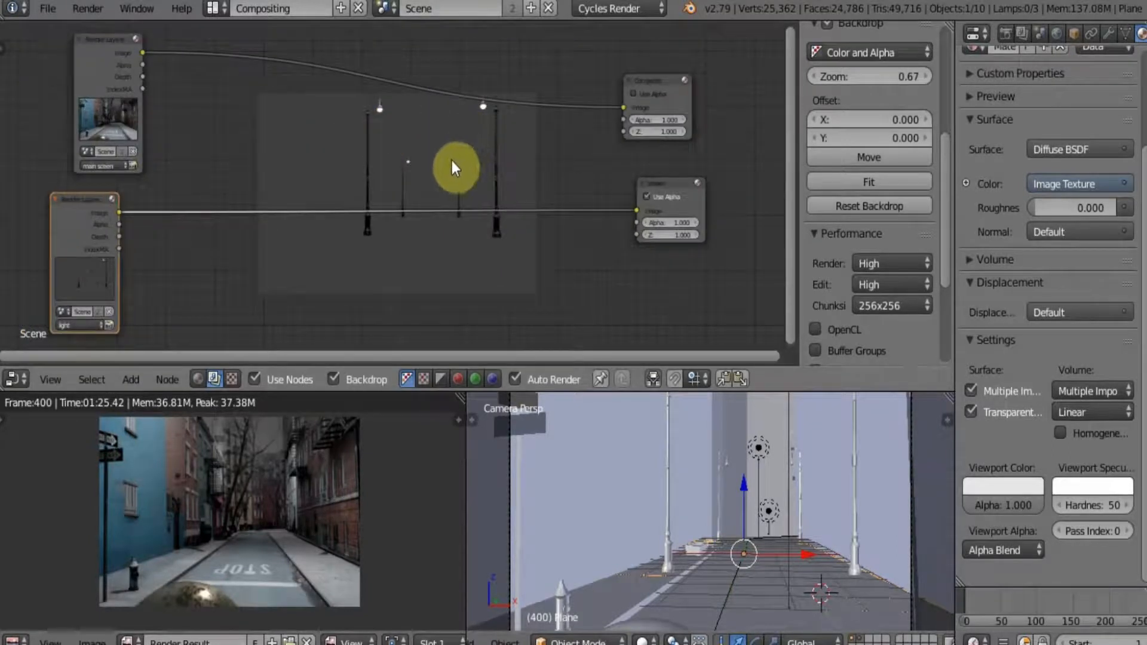
left_click_drag(92, 222, 120, 216)
key("shift+a")
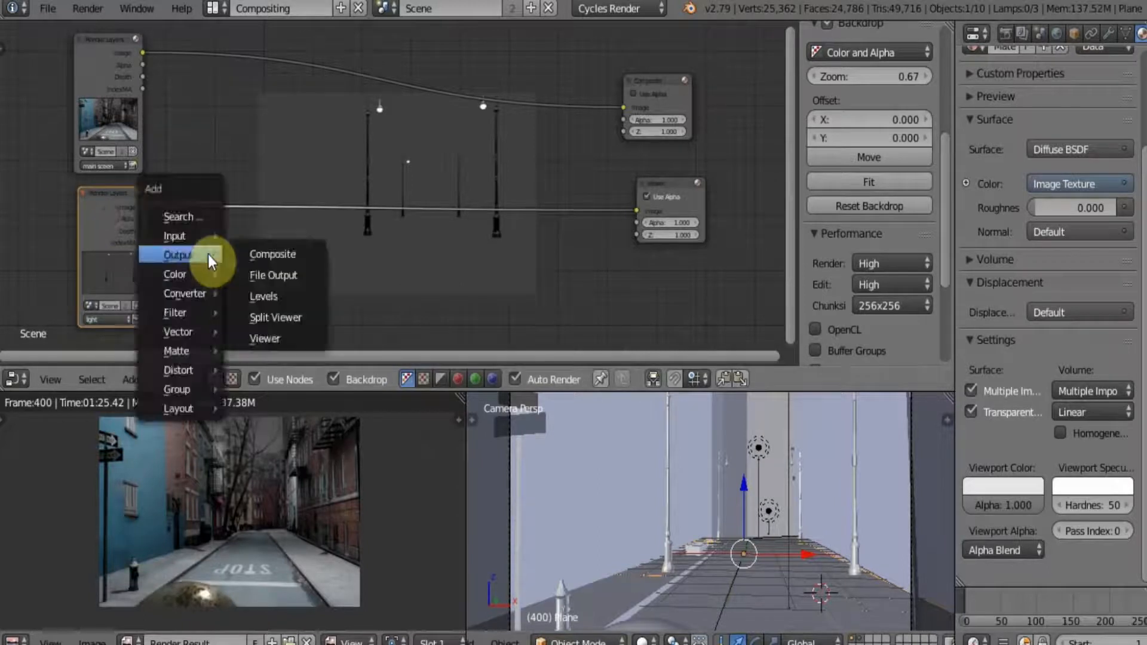
left_click(177, 217)
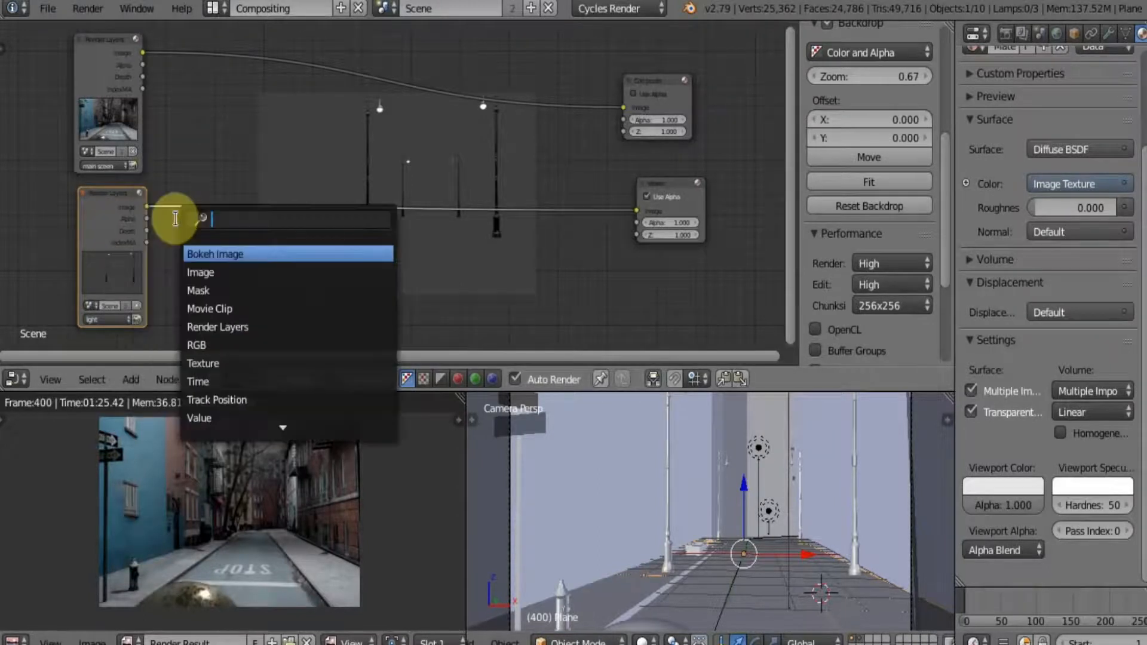
type("id")
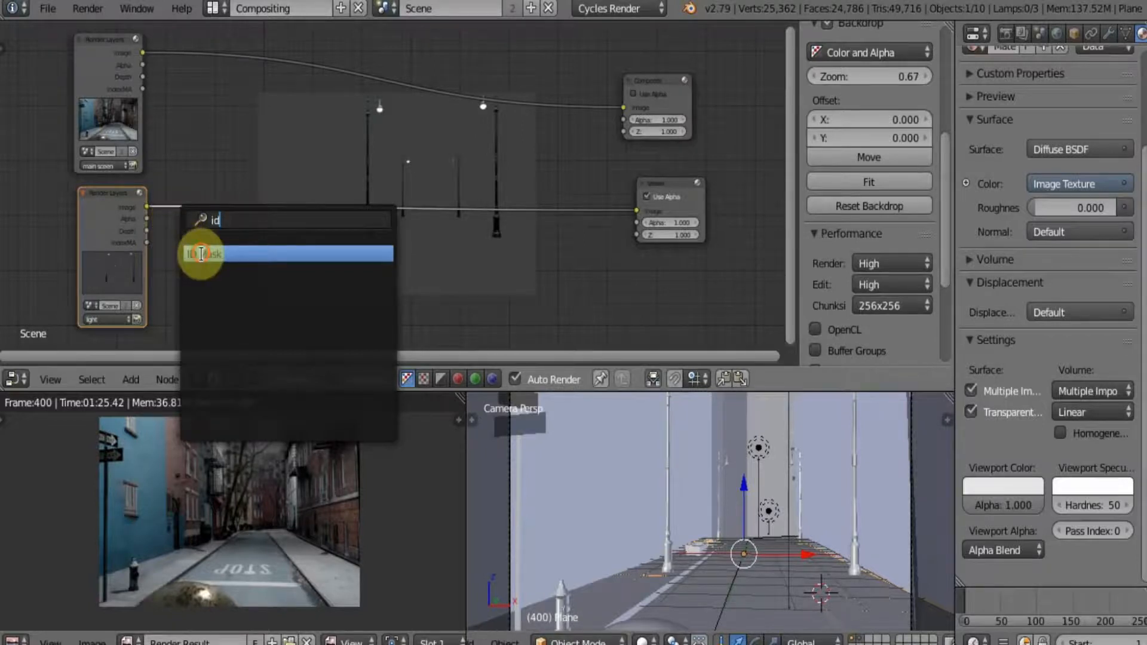
key("Return")
left_click(247, 200)
Step: Set the ID Mask index to 1, with the "light" layer's IndexMA output feeding its ID value
left_click(278, 213)
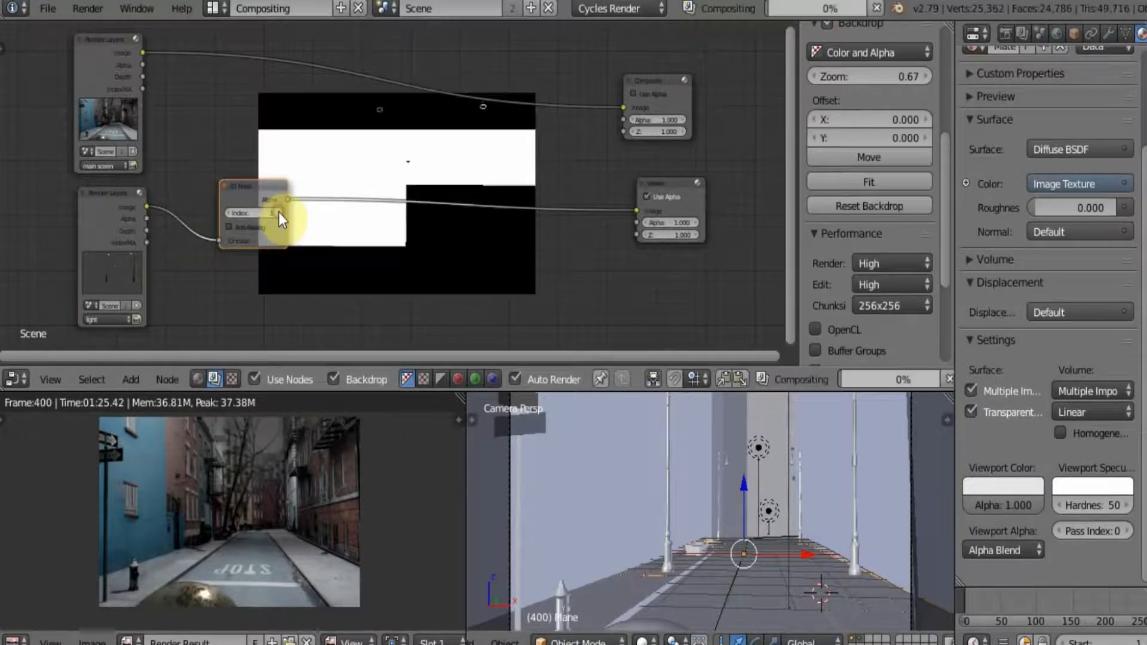
scroll(389, 217, "down", 1)
scroll(388, 216, "up", 2)
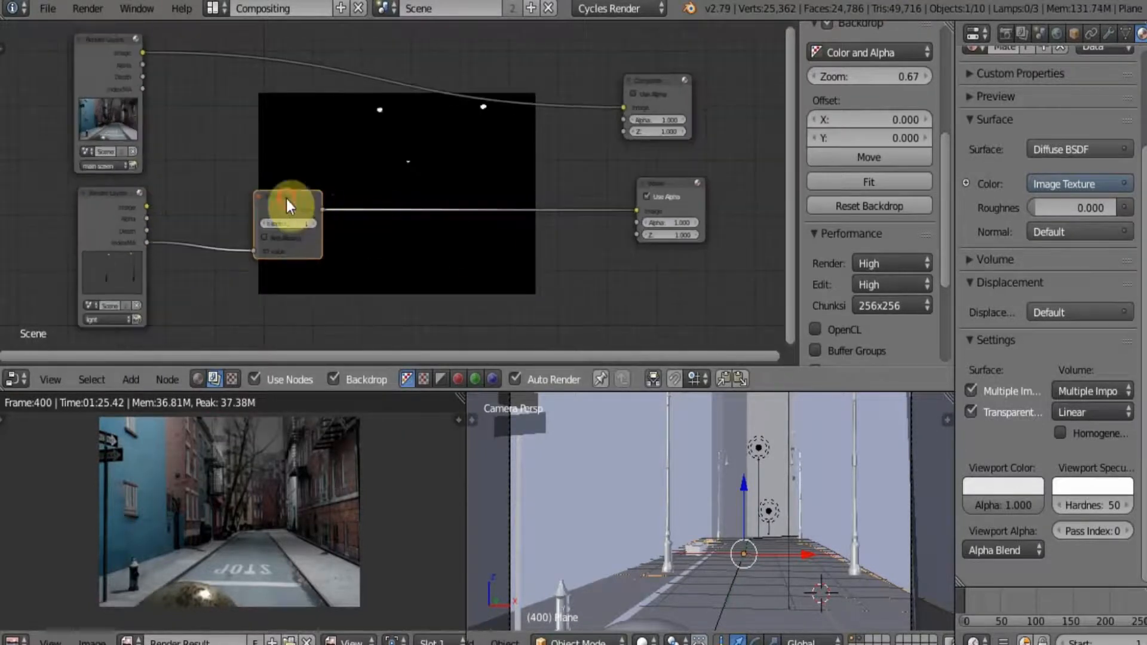
left_click_drag(286, 199, 248, 198)
Step: Insert a Blur filter node between the ID Mask and the Viewer
key("shift+a")
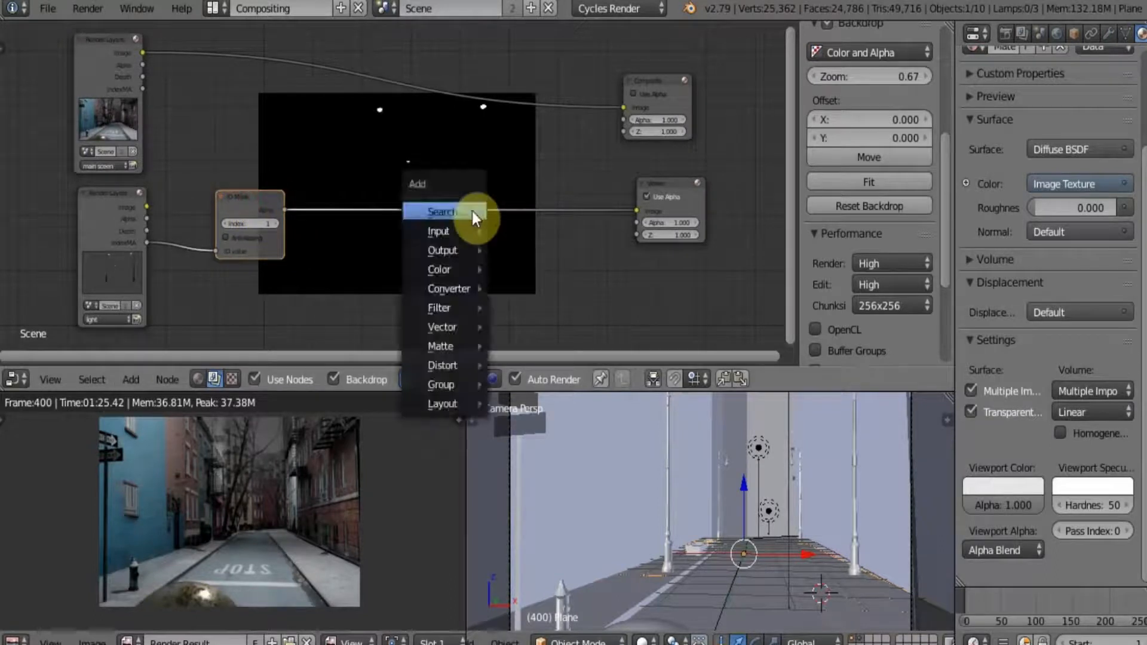
mouse_move(447, 306)
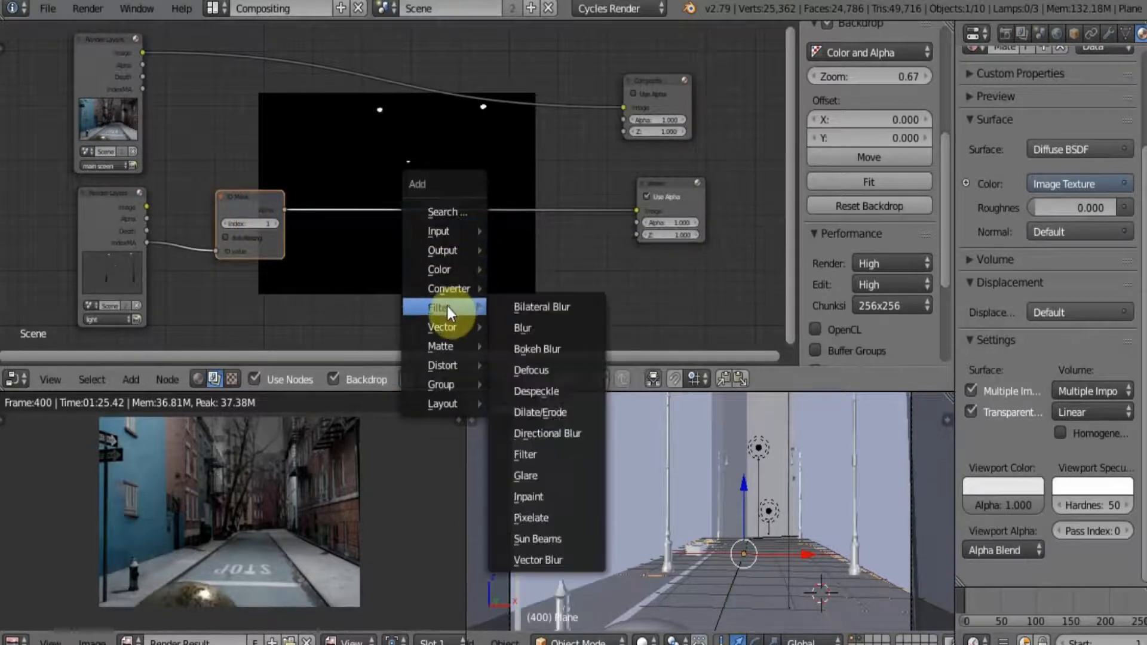
left_click(514, 326)
left_click(396, 170)
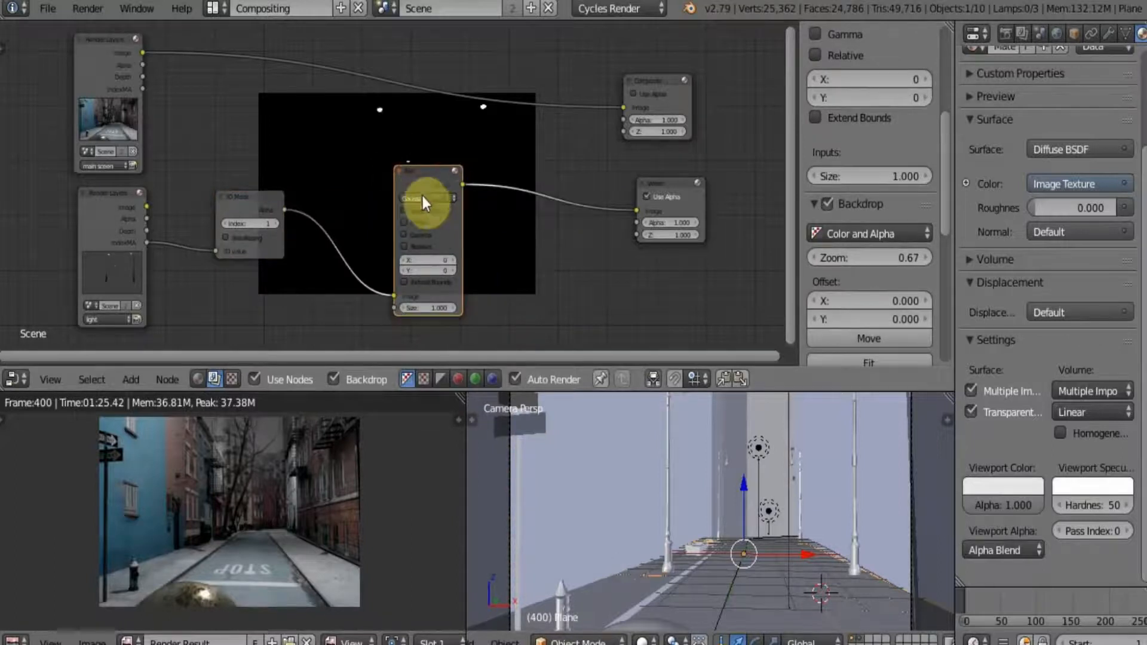
scroll(458, 192, "up", 2)
left_click_drag(454, 191, 604, 171)
Step: Set the Blur node's filter type to Fast Gaussian and enable relative sizing
left_click(601, 186)
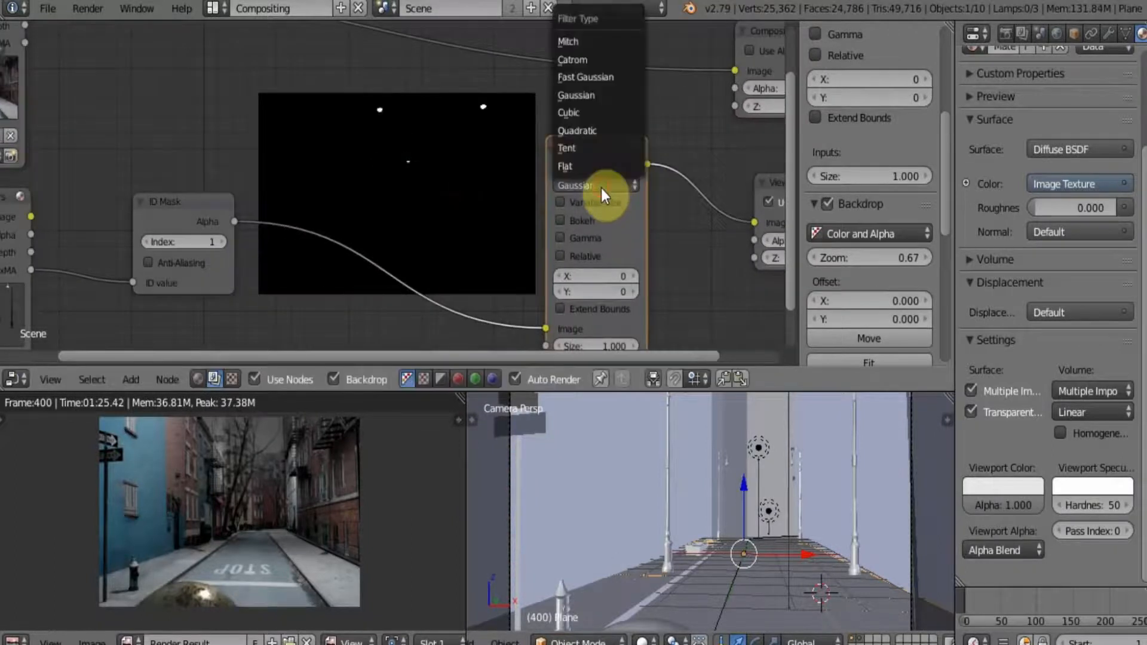
left_click(592, 187)
left_click(592, 187)
left_click(587, 77)
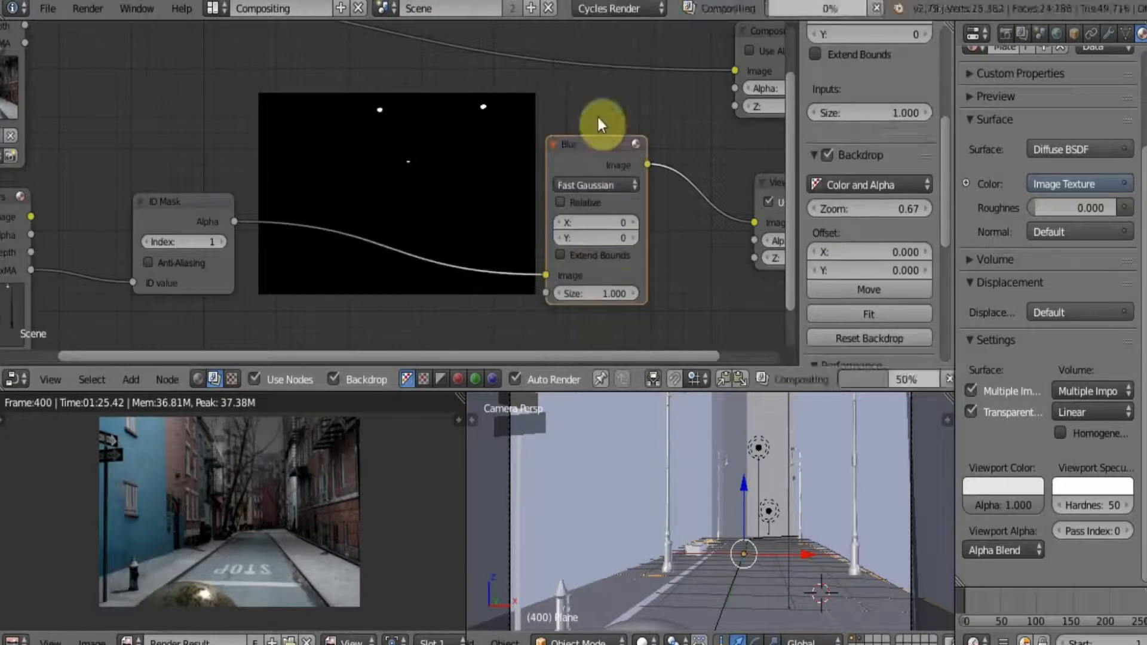
left_click(571, 206)
Step: Set the Blur node's X and Y amounts to 2%
left_click(591, 261)
type("2")
left_click(513, 260)
left_click(581, 275)
type("2")
left_click(497, 251)
Step: Set the Blur node's X and Y amounts to 5% and move the node closer to the ID Mask
scroll(508, 231, "down", 3)
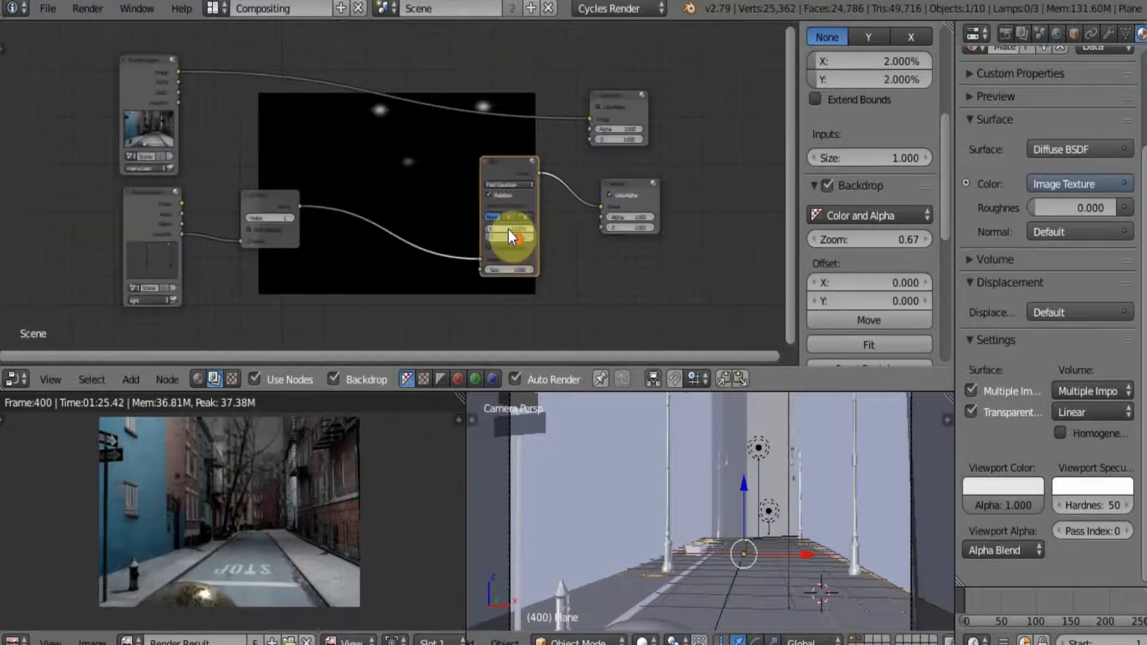
left_click(510, 229)
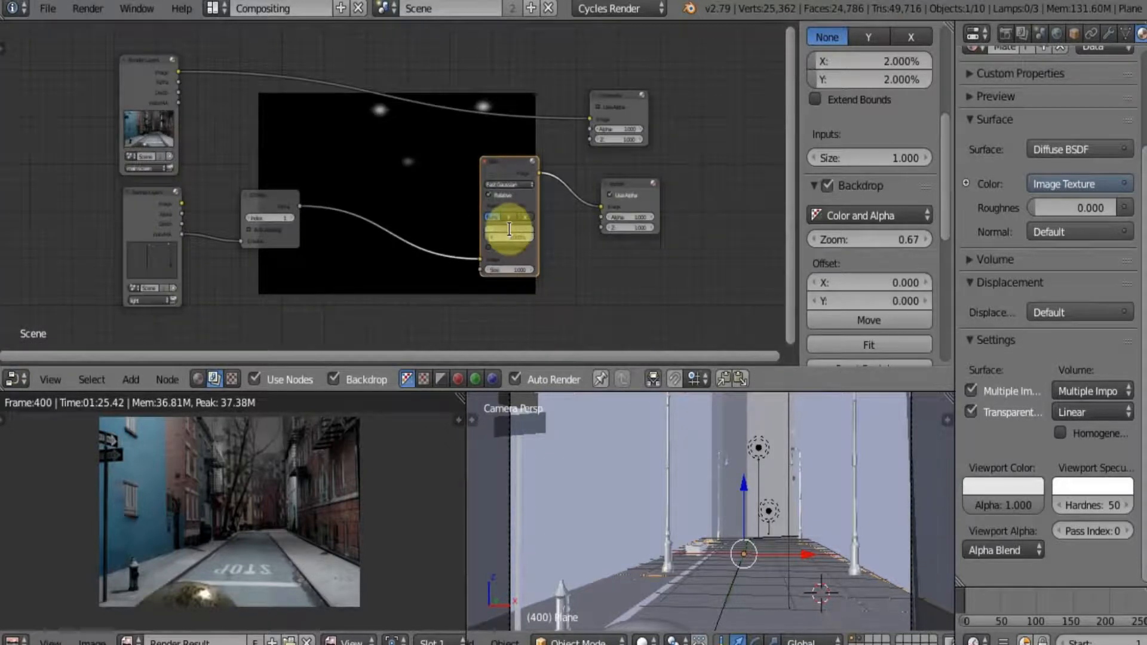
type("5")
left_click(580, 259)
left_click(512, 237)
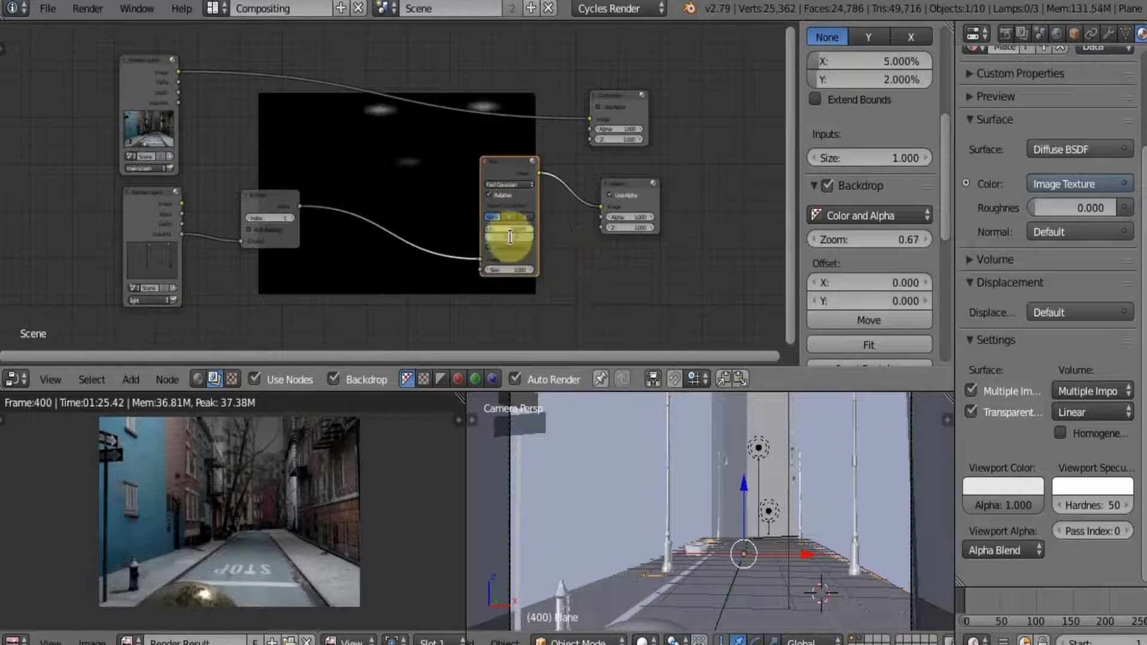
type("5")
left_click(575, 260)
scroll(579, 256, "up", 2)
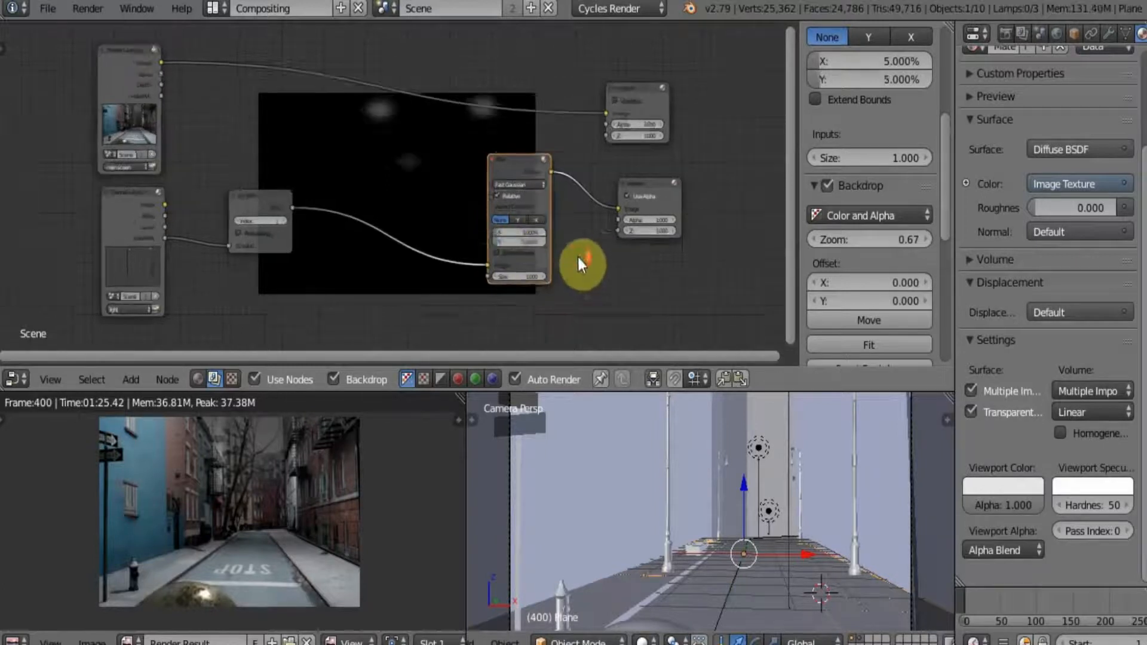
left_click_drag(536, 175, 377, 198)
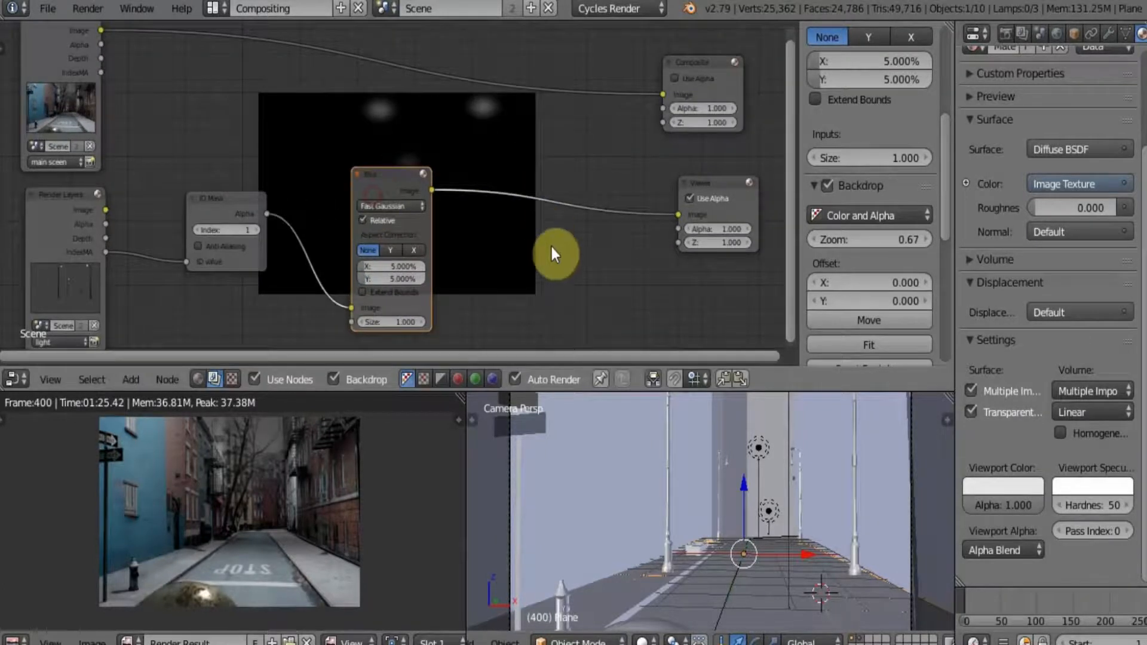
Step: Insert a Mix node set to Add between the Blur and Viewer nodes, and feed it the light layer's Image output
key("shift+a")
mouse_move(551, 248)
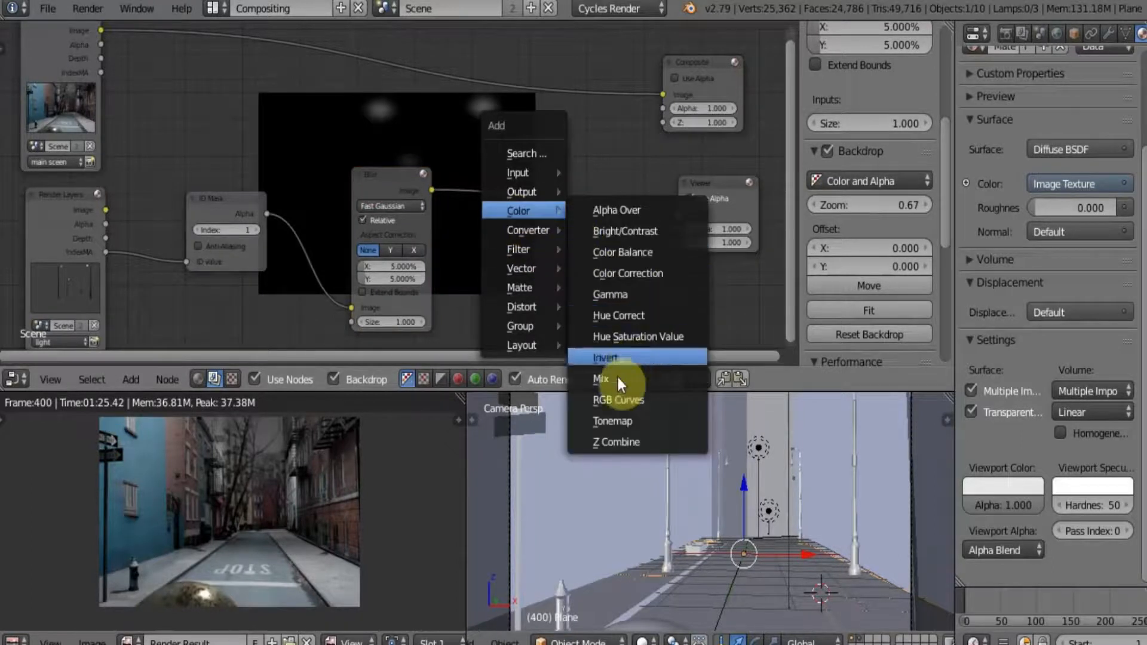
left_click(615, 376)
left_click(519, 151)
left_click(548, 189)
left_click(548, 218)
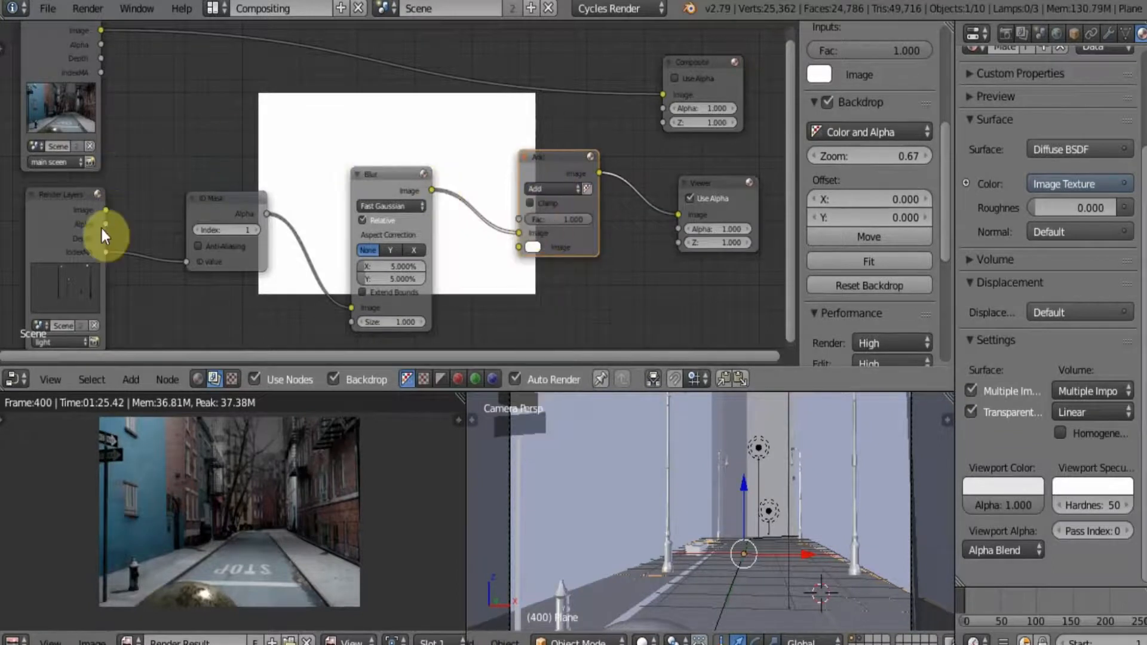
left_click_drag(106, 210, 519, 234)
left_click_drag(405, 174, 328, 111)
Step: Set the Blur node's X and Y amounts to 10%
scroll(542, 193, "up", 2)
left_click(327, 245)
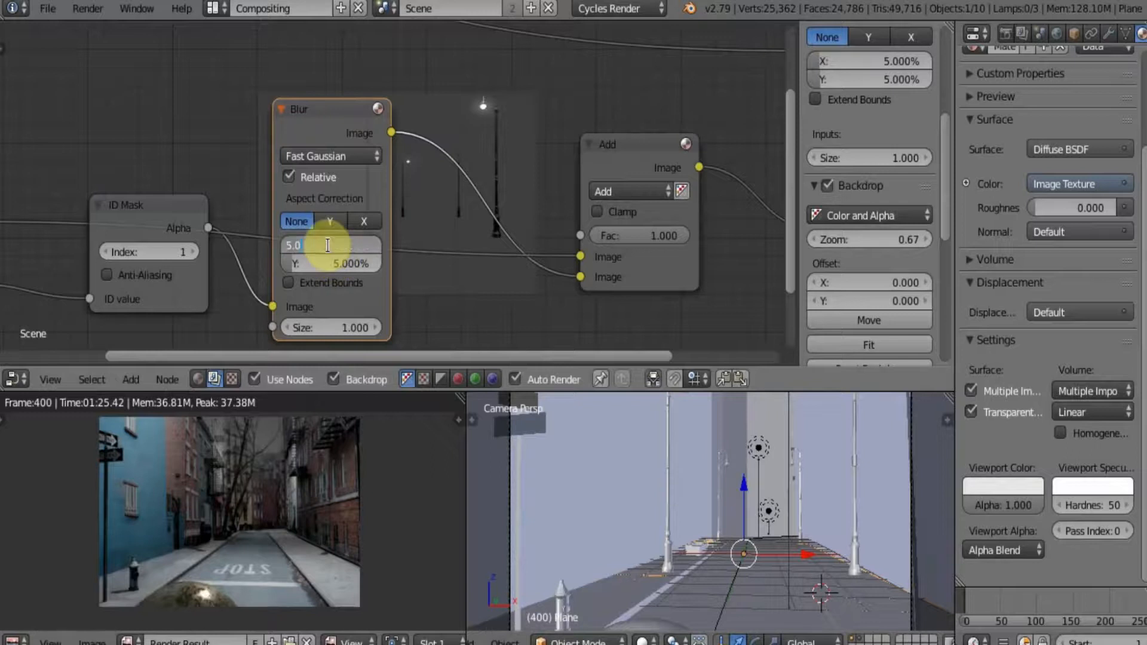
type("10")
key("Return")
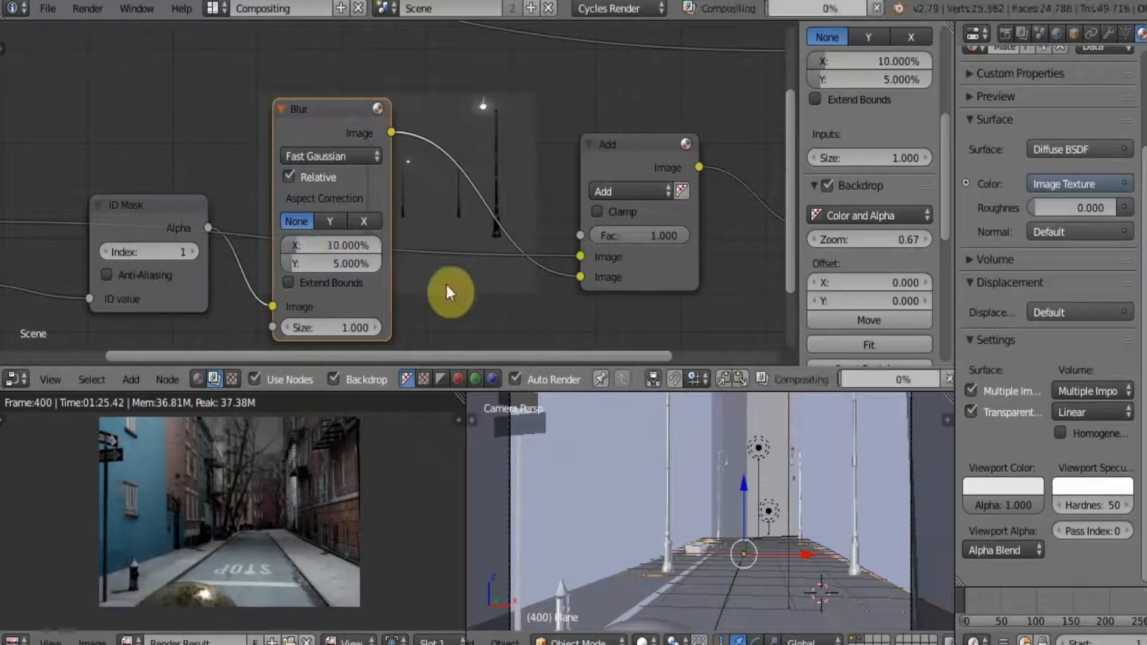
left_click(305, 260)
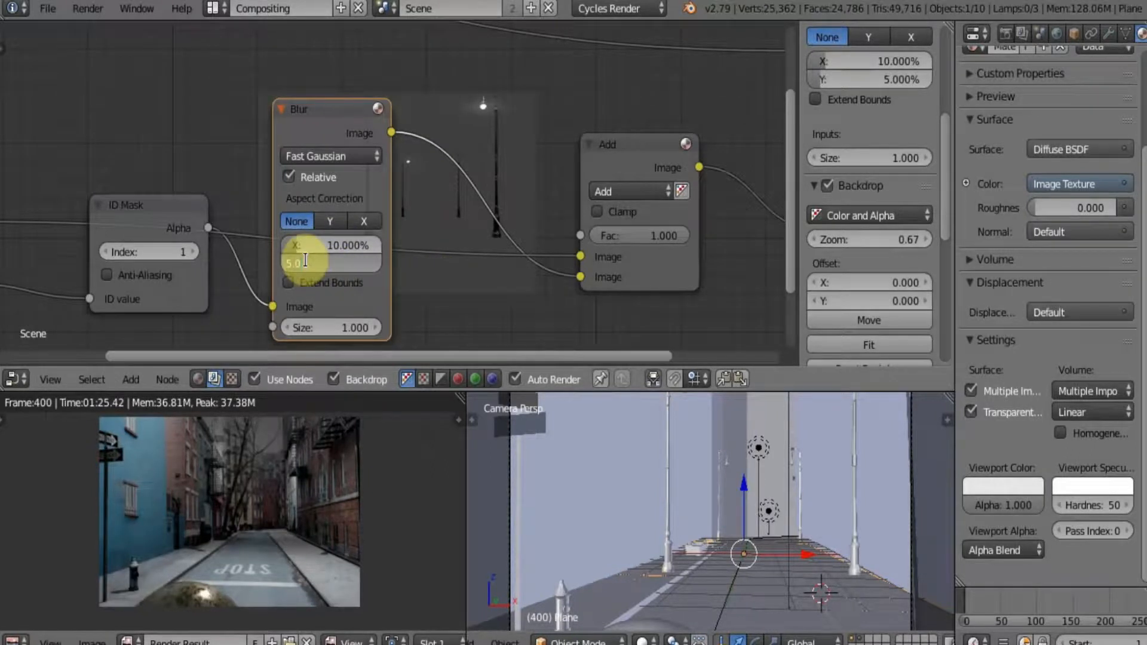
type("10")
key("Return")
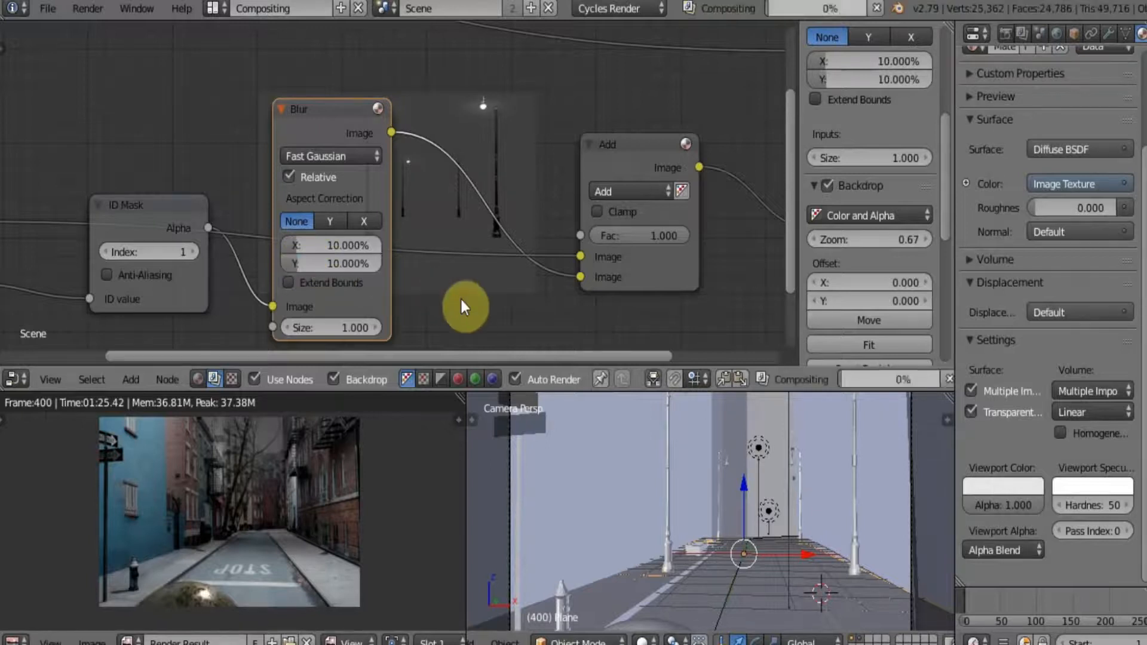
Step: Rearrange the Render Layers, ID Mask, Blur and Add nodes to free up space in the node tree
key("Home")
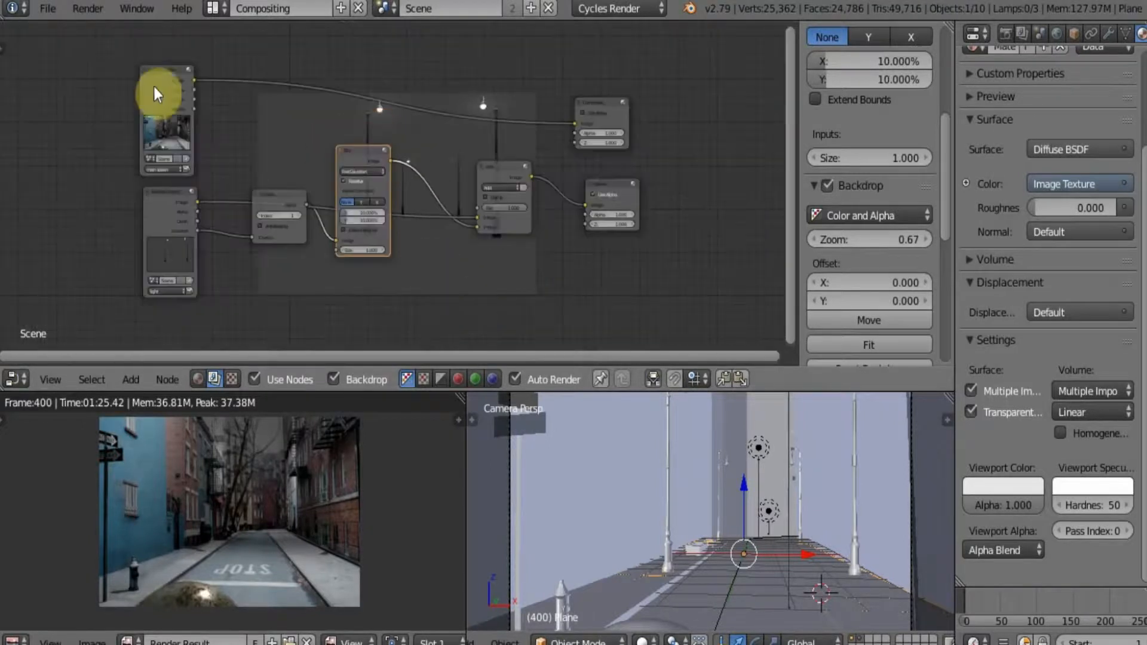
left_click_drag(162, 96, 145, 99)
left_click_drag(165, 201, 114, 192)
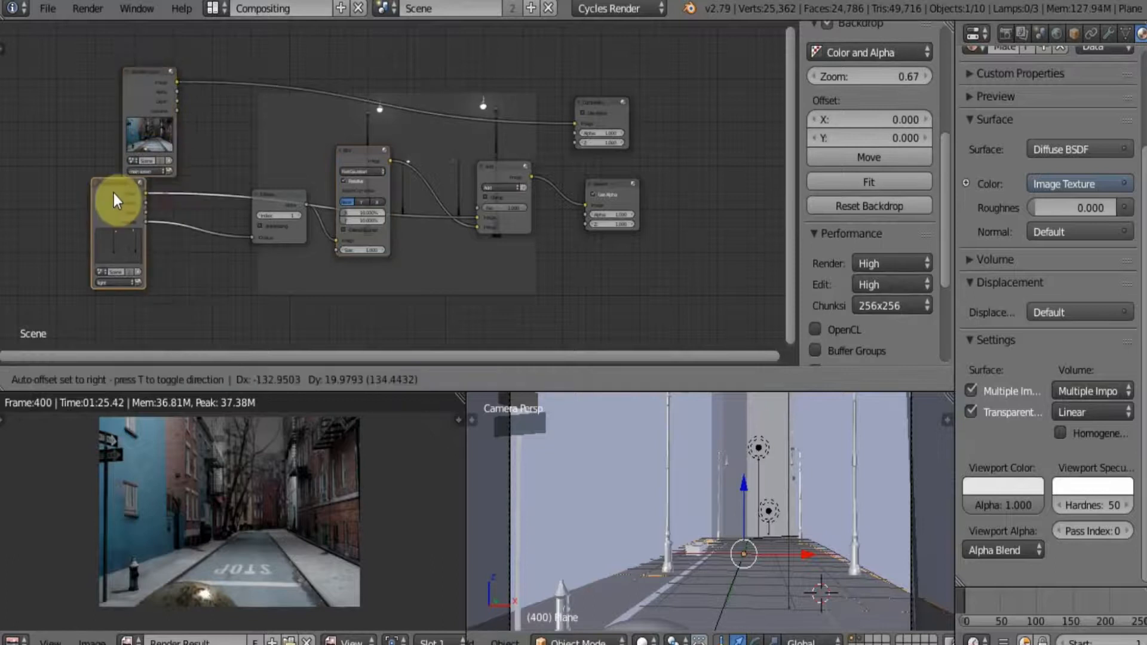
left_click_drag(279, 206, 223, 225)
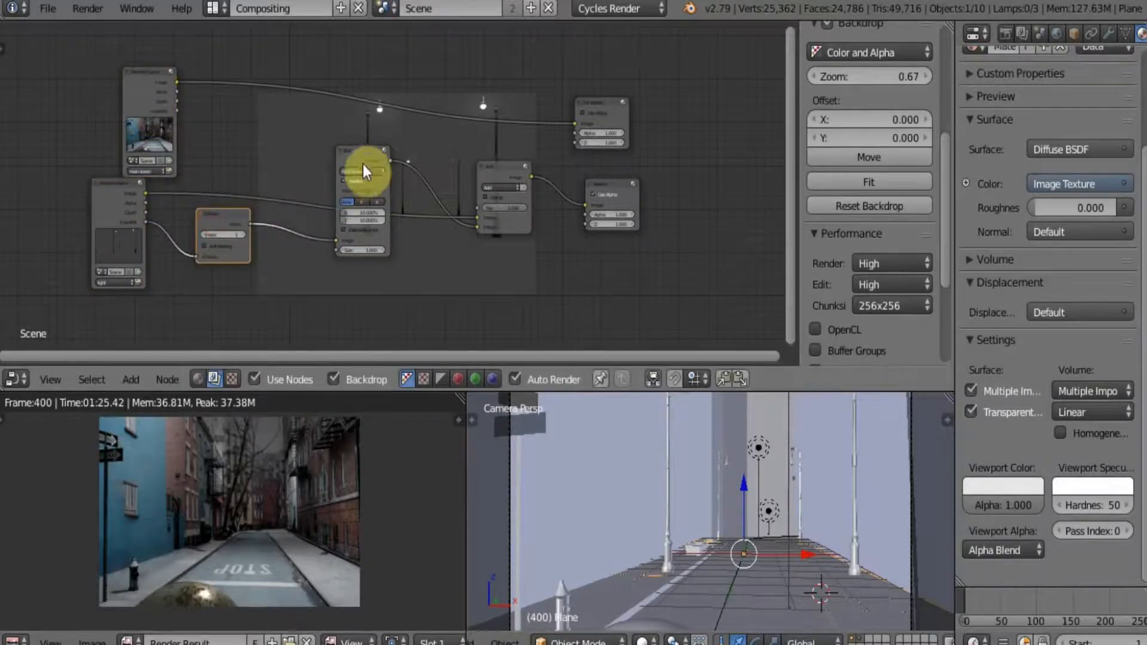
left_click(337, 160)
left_click_drag(337, 154, 324, 134)
mouse_move(479, 180)
left_mouse_down()
mouse_move(502, 185)
mouse_move(460, 172)
left_mouse_up()
Step: Duplicate the Blur node below the original and connect the ID Mask's Alpha output to the copy's Image input
left_click(336, 130)
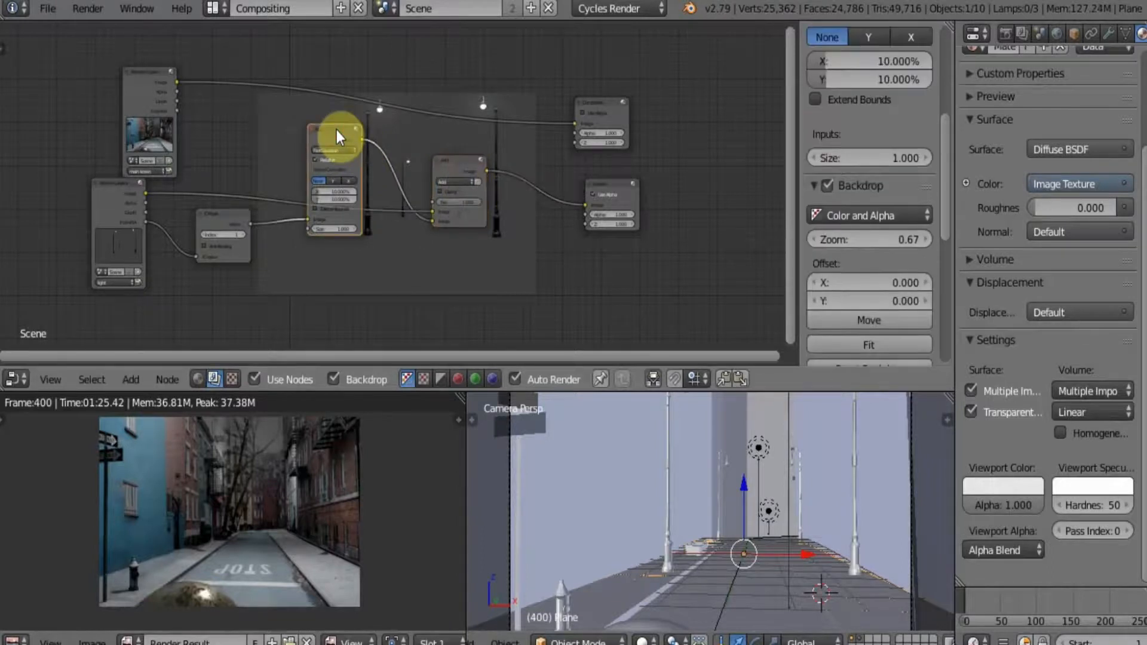
key("shift+d")
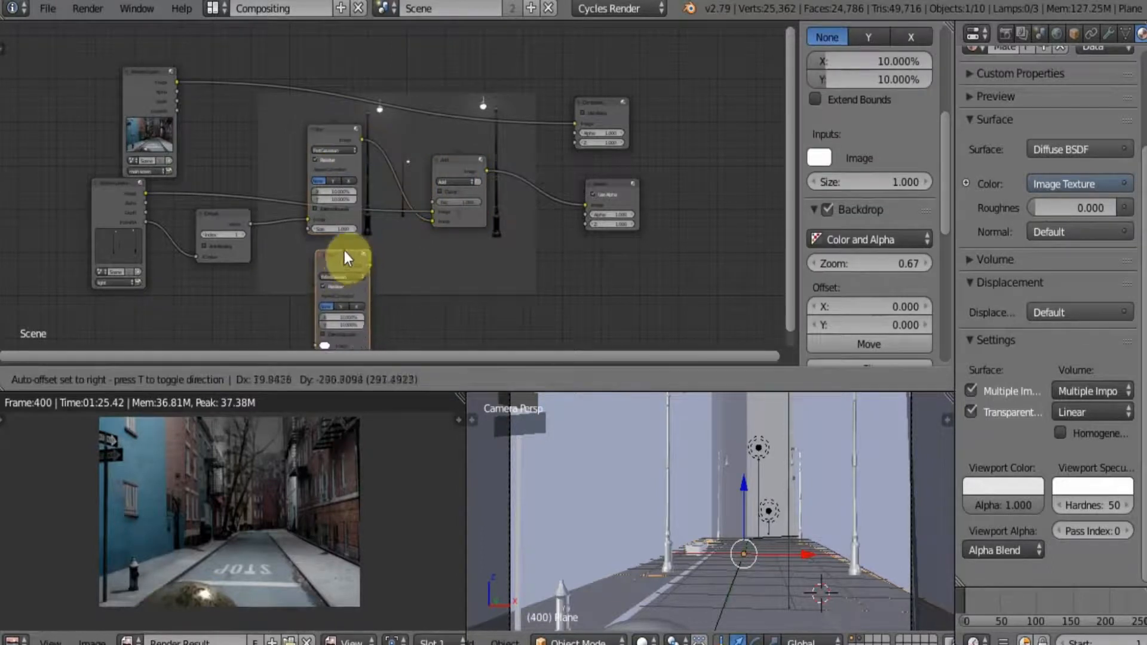
left_click(375, 260)
middle_click_drag(430, 298, 413, 230)
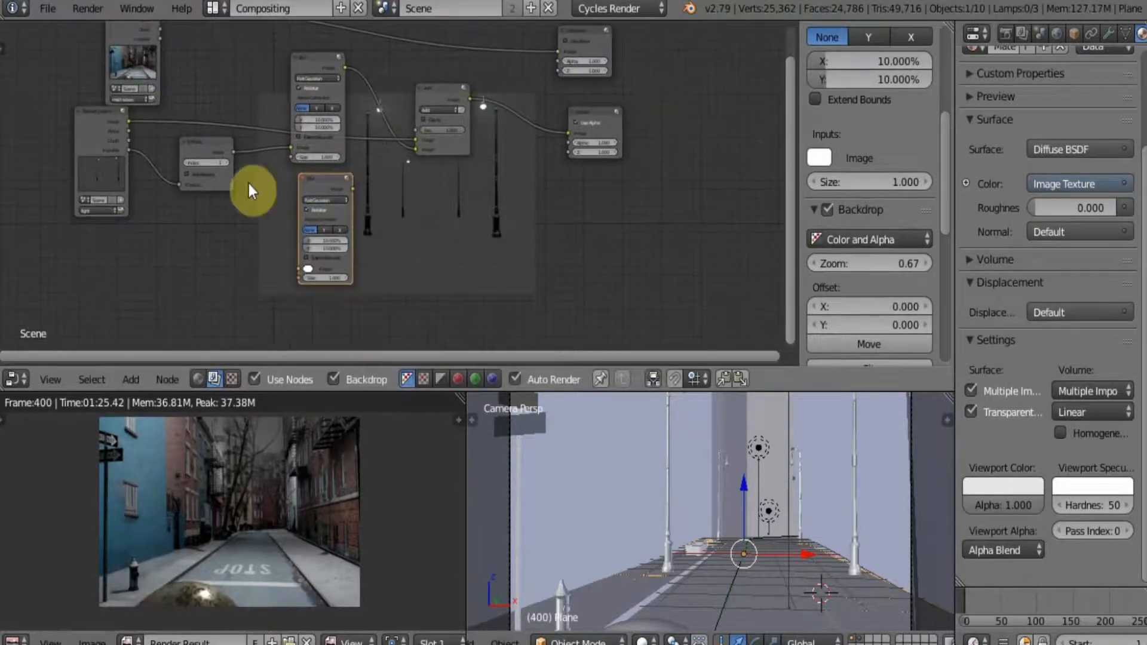
left_click_drag(236, 157, 300, 268)
scroll(385, 249, "up", 1)
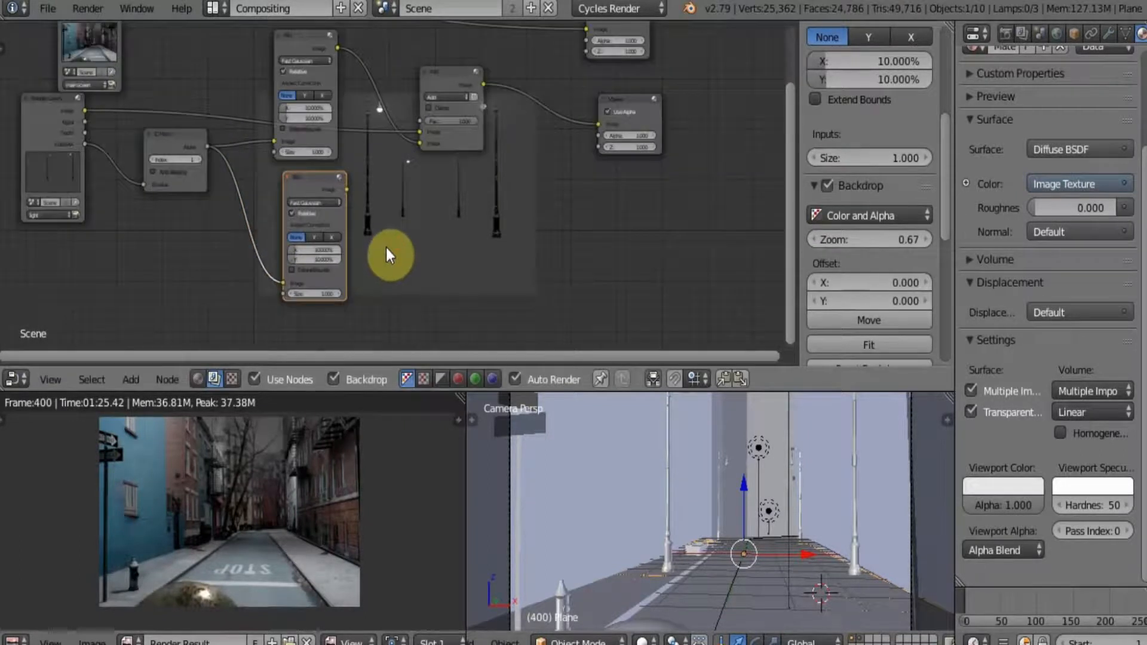
Step: Duplicate the Add node in front of the Viewer and link the second Blur node's output to its second Image input
left_click(446, 73)
key("shift+d")
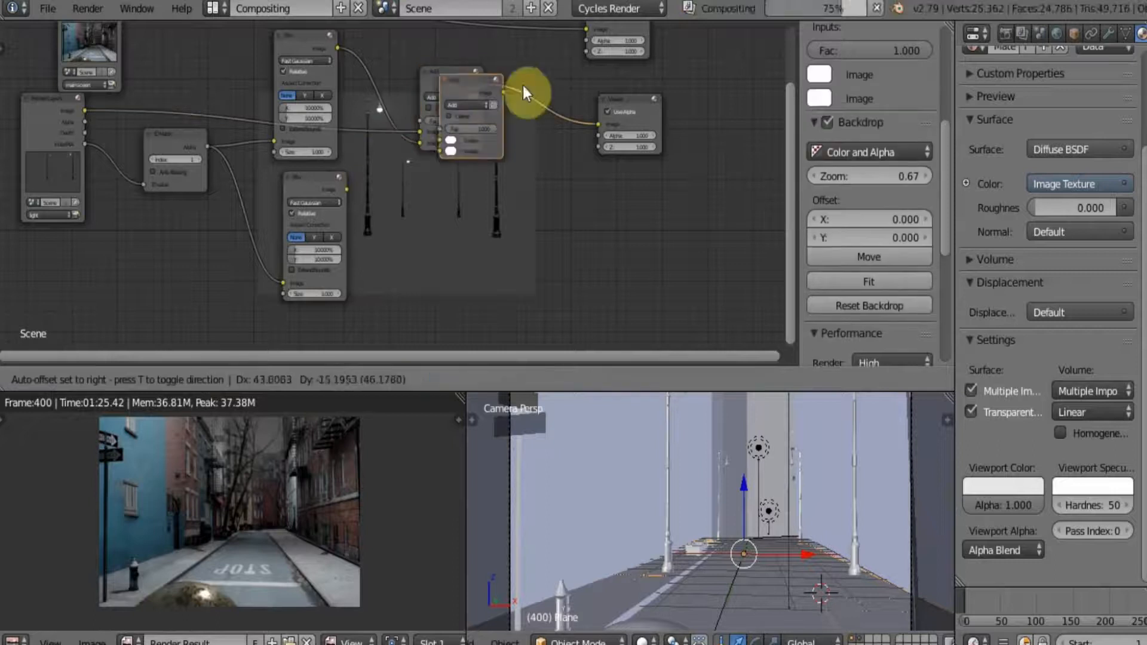
left_click(543, 95)
left_click_drag(346, 190, 518, 166)
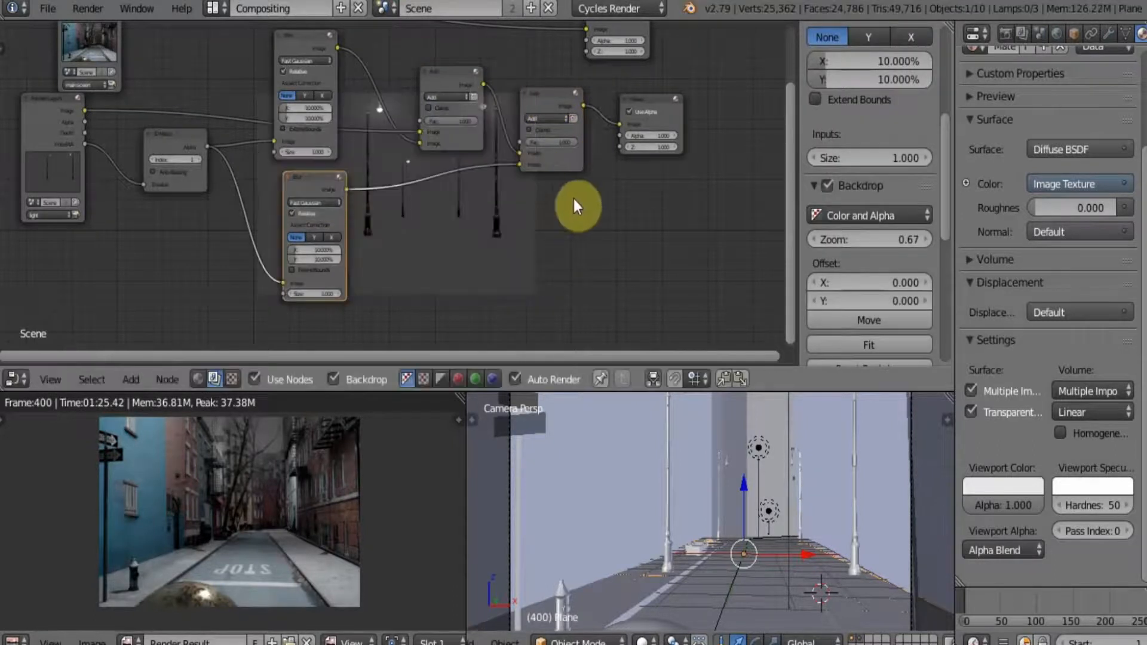
Step: Set the second Blur node's X and Y amounts to 5% and move the first Add node up
left_click(310, 251)
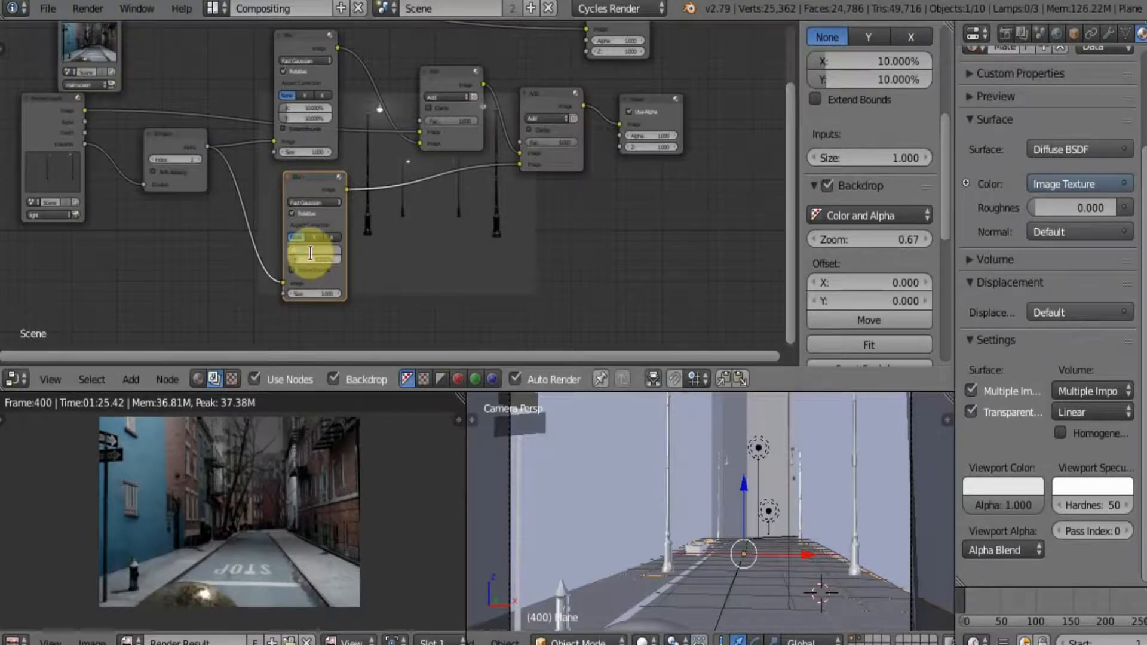
type("5")
key("Return")
left_click(308, 258)
type("5")
key("Return")
left_click_drag(461, 80, 501, 62)
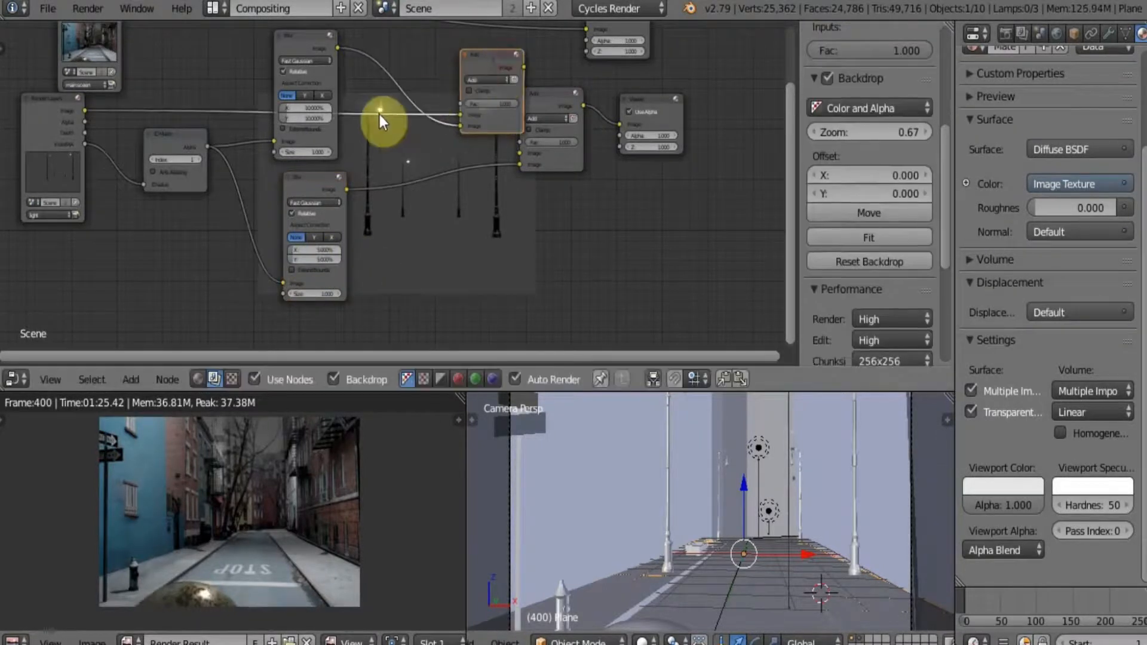
scroll(374, 166, "up", 1)
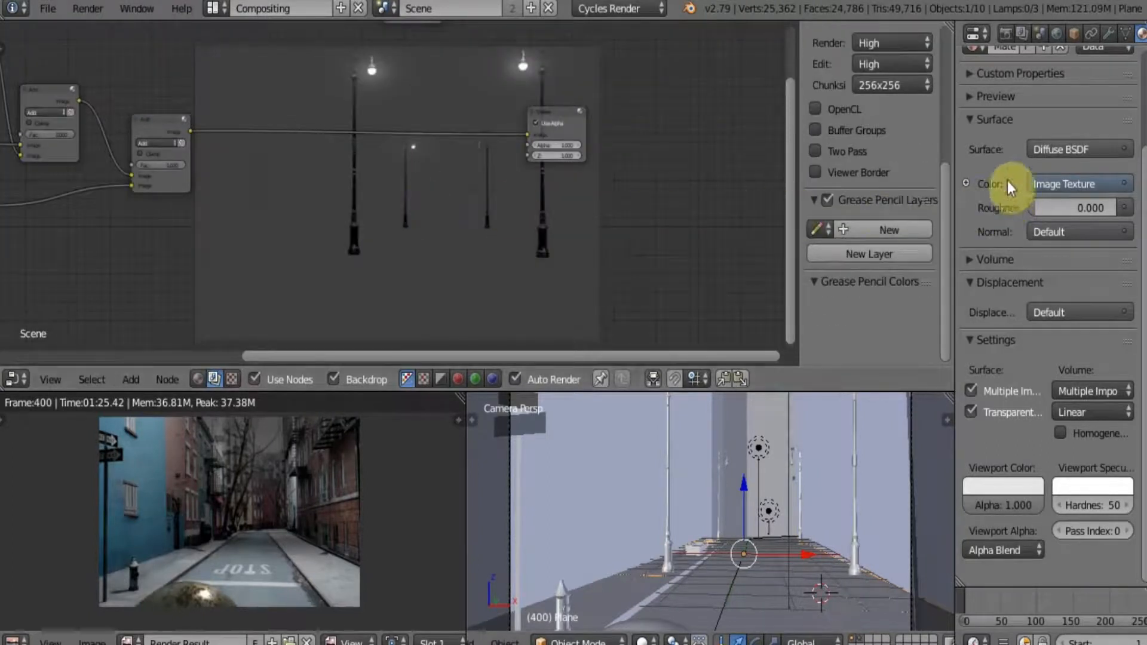
Step: Enable Transparent film in the scene's render settings and render the current frame again
scroll(1020, 143, "up", 5)
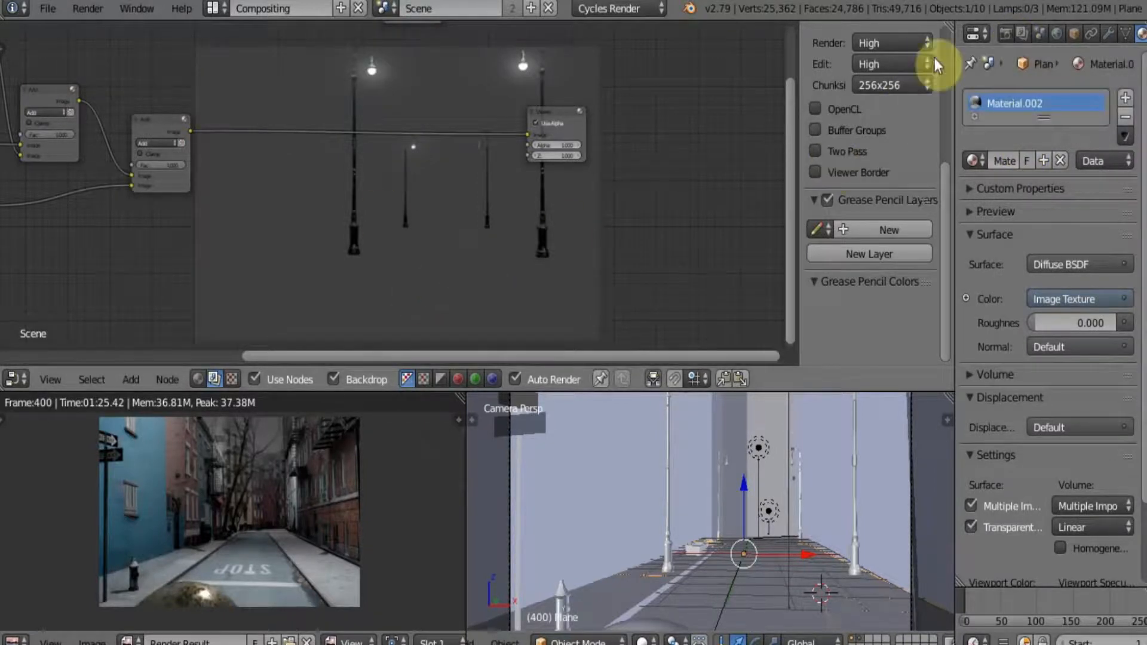
left_click(1011, 31)
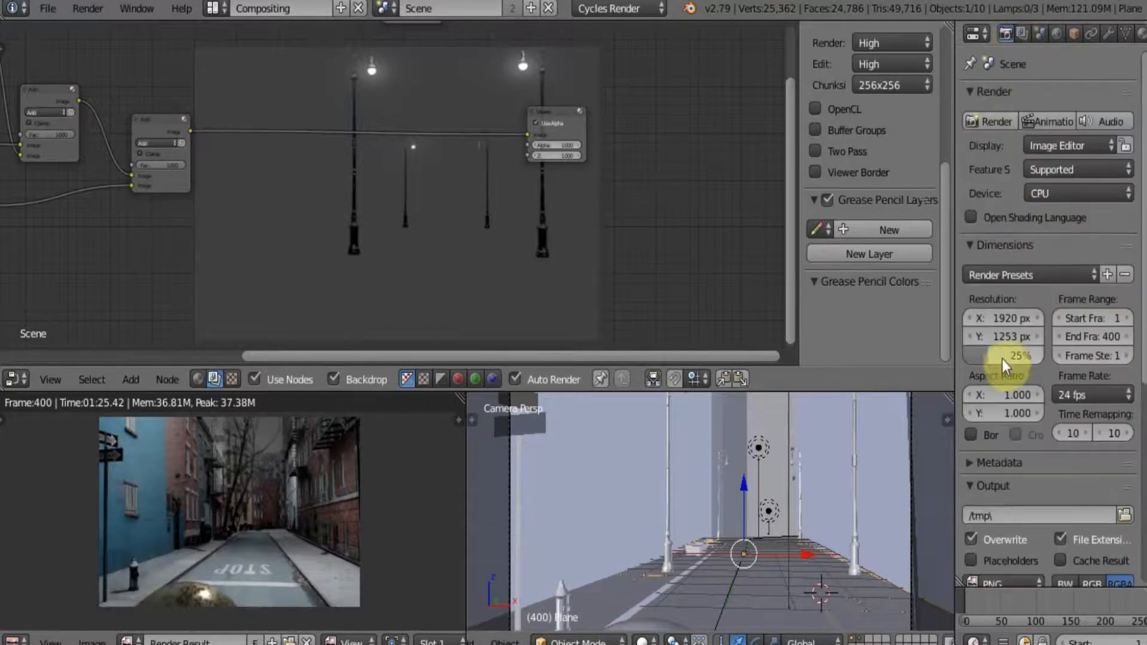
scroll(1002, 358, "down", 10)
scroll(1000, 355, "down", 2)
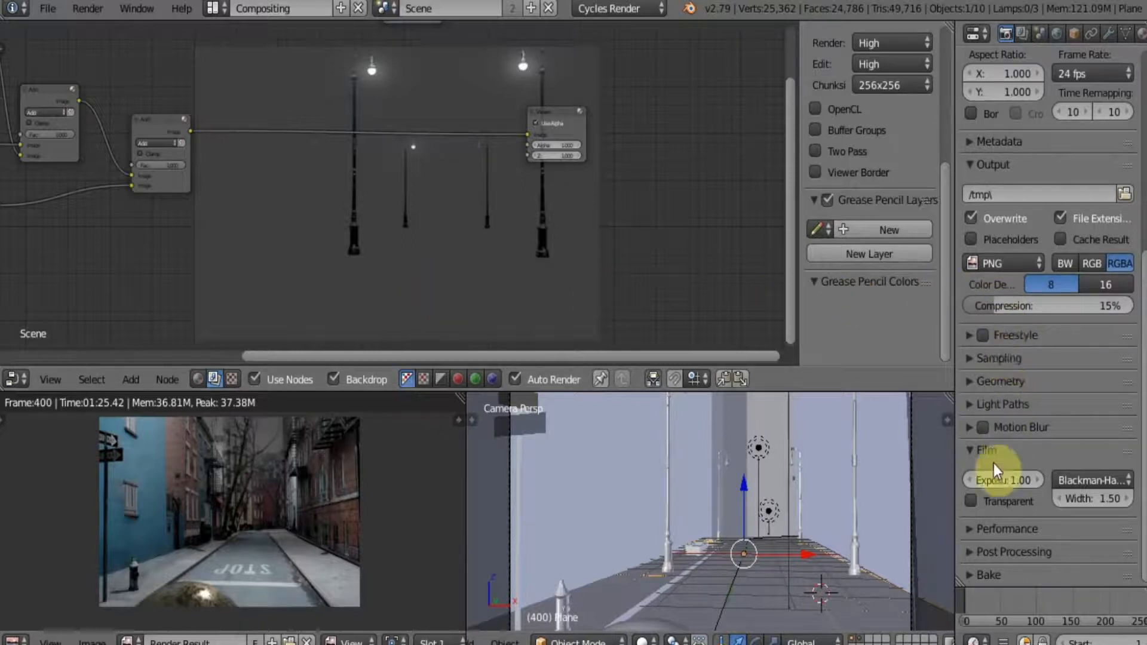
scroll(960, 257, "up", 7)
scroll(960, 247, "up", 5)
left_click(989, 123)
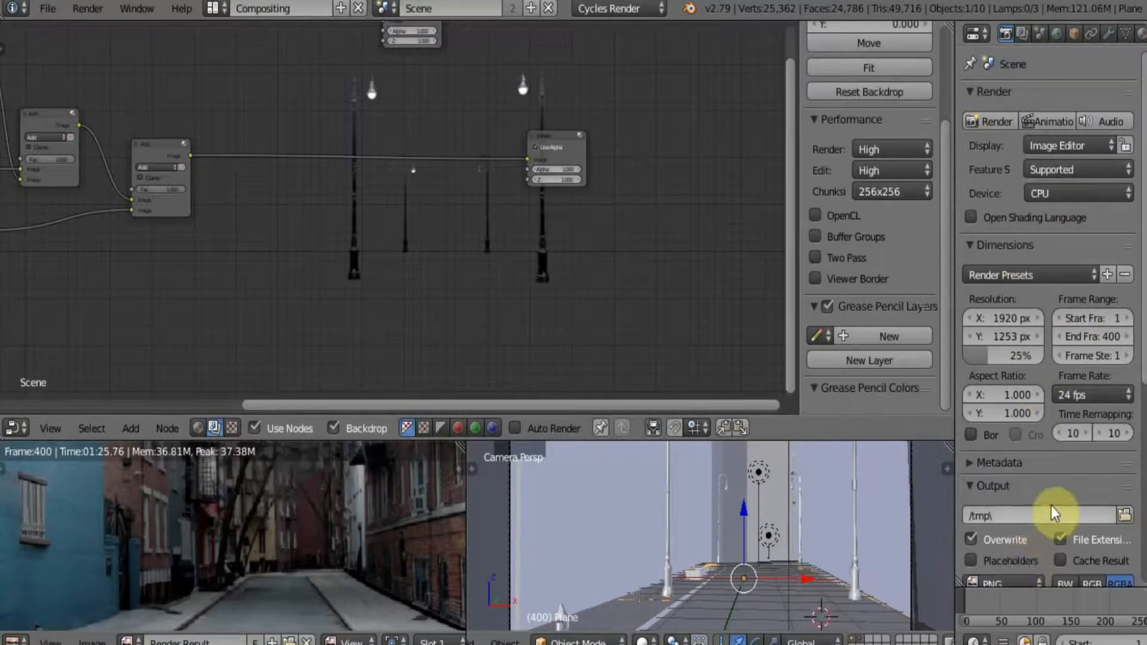
Step: Collapse the Output settings and check the Transparent option in the Film settings
left_click(1066, 486)
scroll(1066, 488, "down", 3)
scroll(1066, 489, "down", 4)
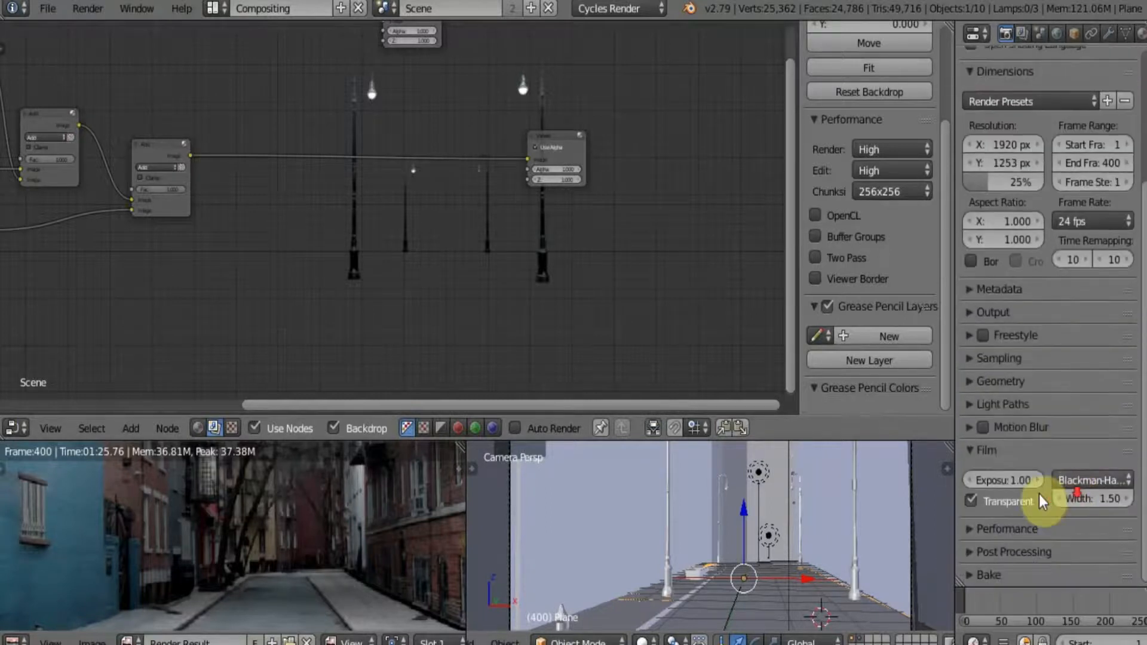
scroll(476, 295, "up", 2)
scroll(476, 295, "down", 3)
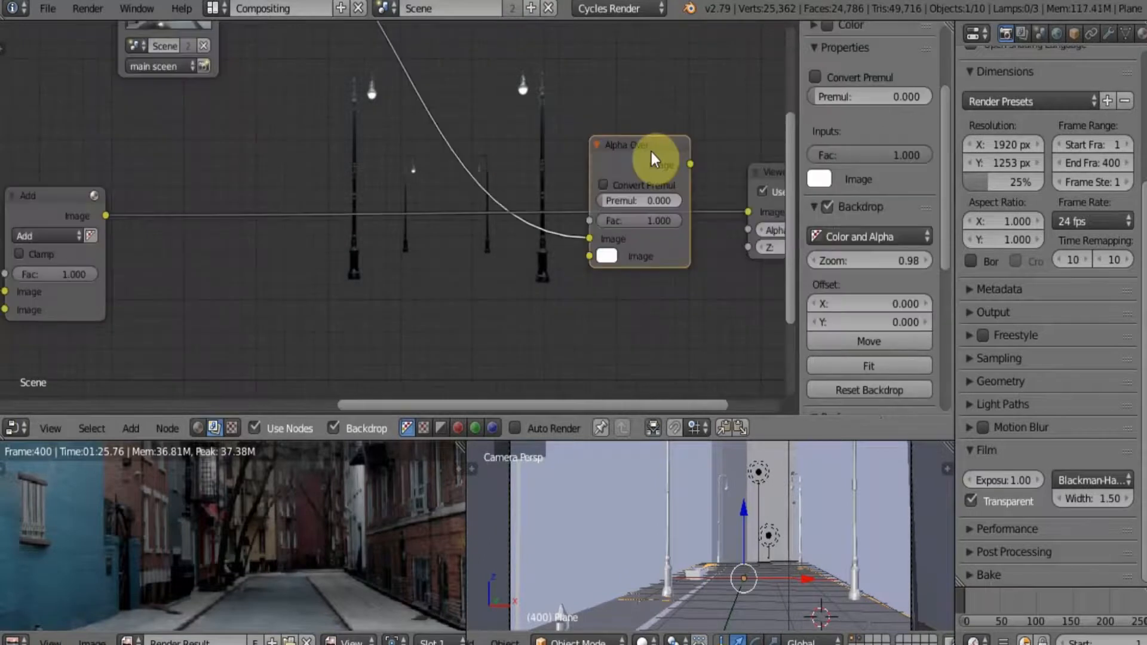
Step: Undo the Alpha Over node insertion and move the main scene's Render Layers node away from the Composite node
key("ctrl+z")
scroll(651, 151, "down", 3)
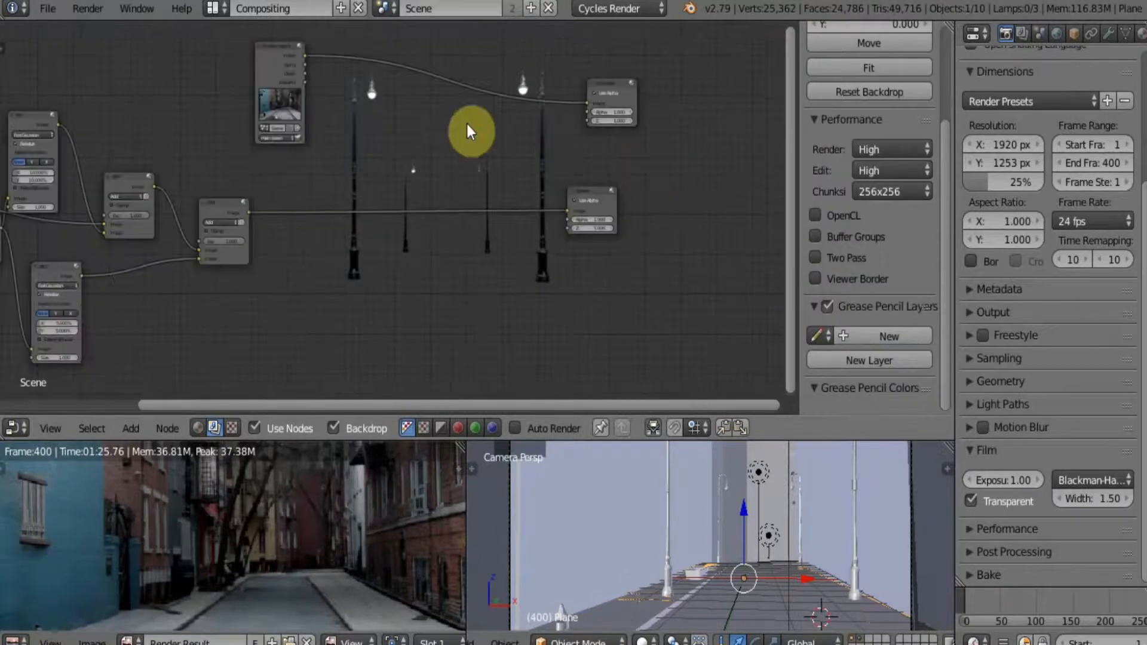
left_click_drag(280, 54, 209, 61)
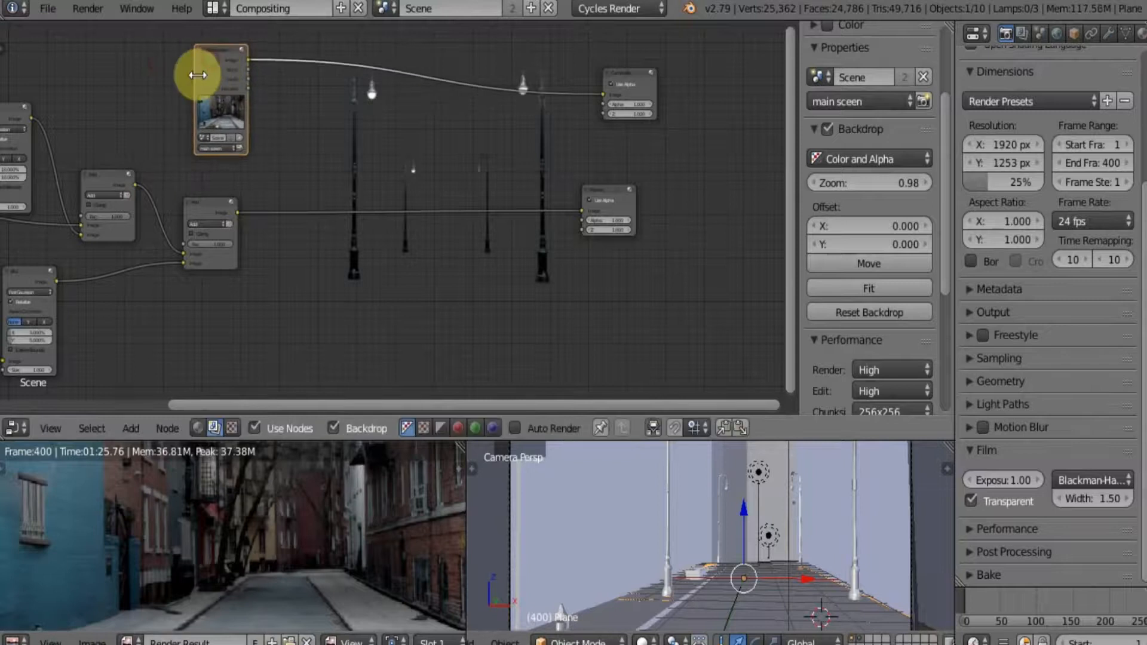
scroll(182, 131, "up", 2)
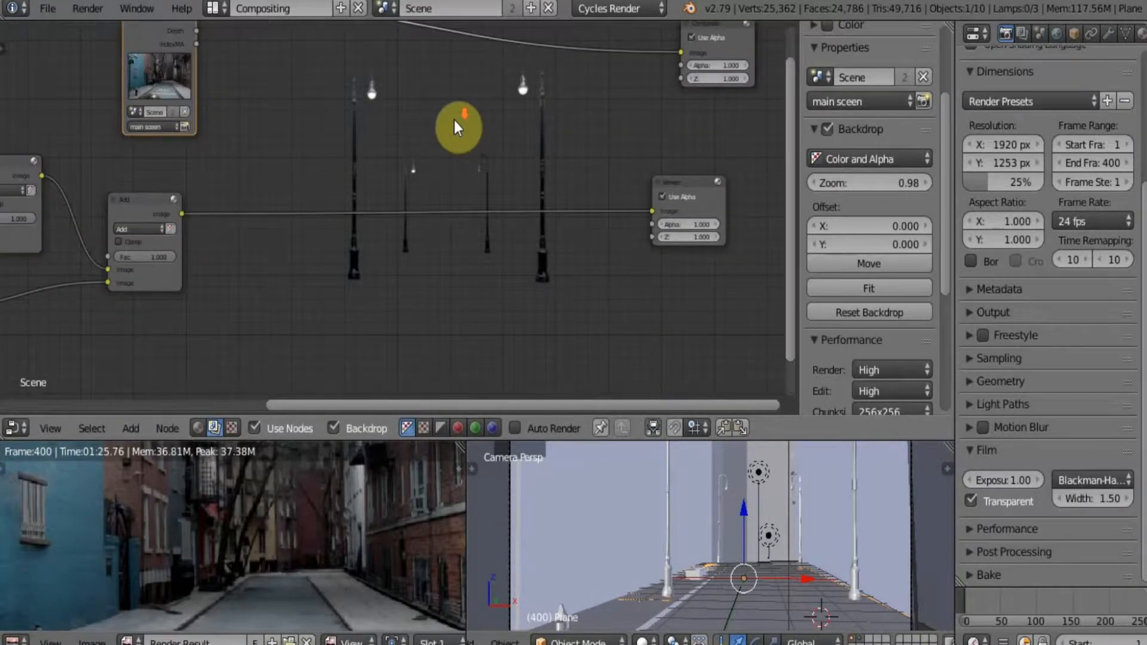
scroll(454, 121, "down", 2)
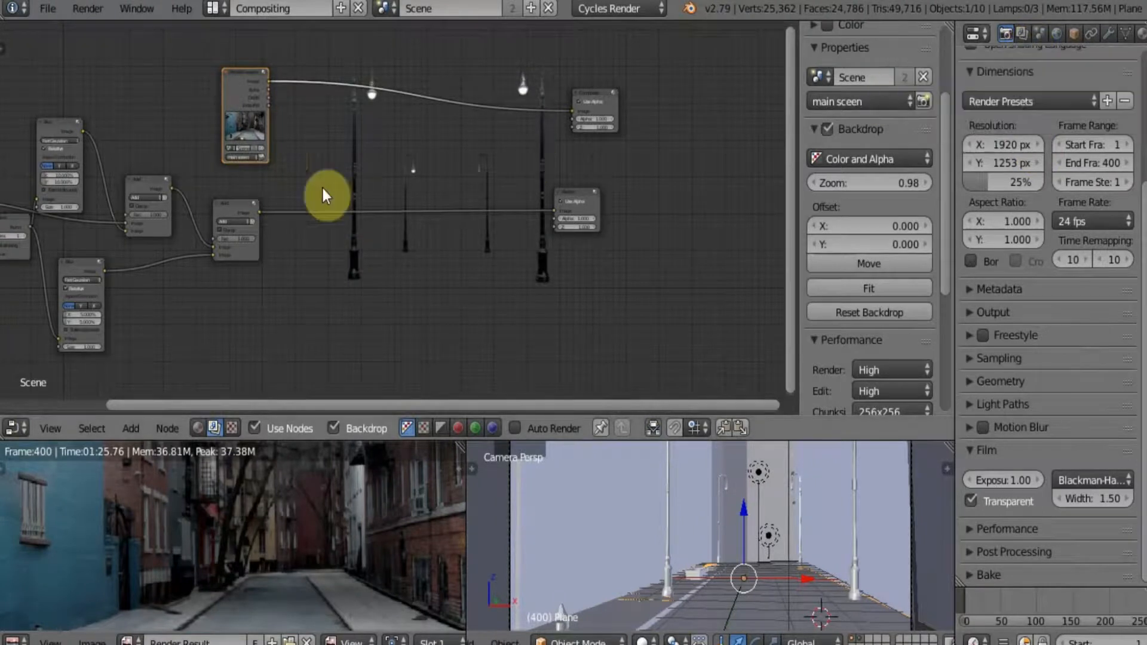
scroll(312, 156, "up", 1)
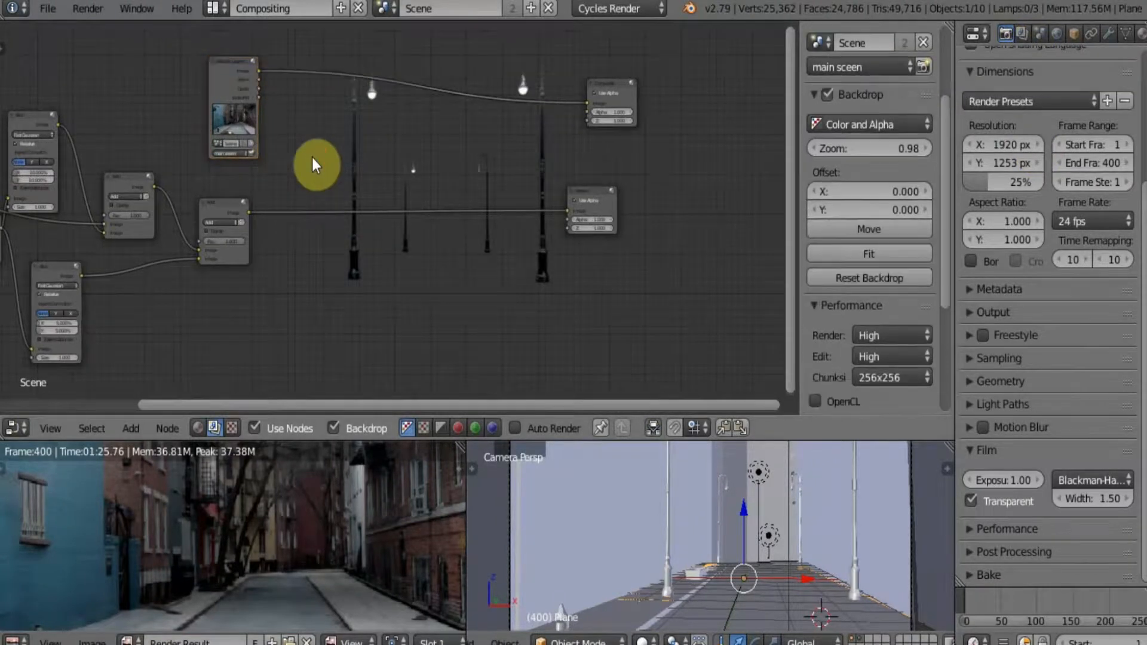
Step: Insert an Alpha Over node between the second Add node and the Viewer
key("shift+a")
left_click(312, 156)
type("a")
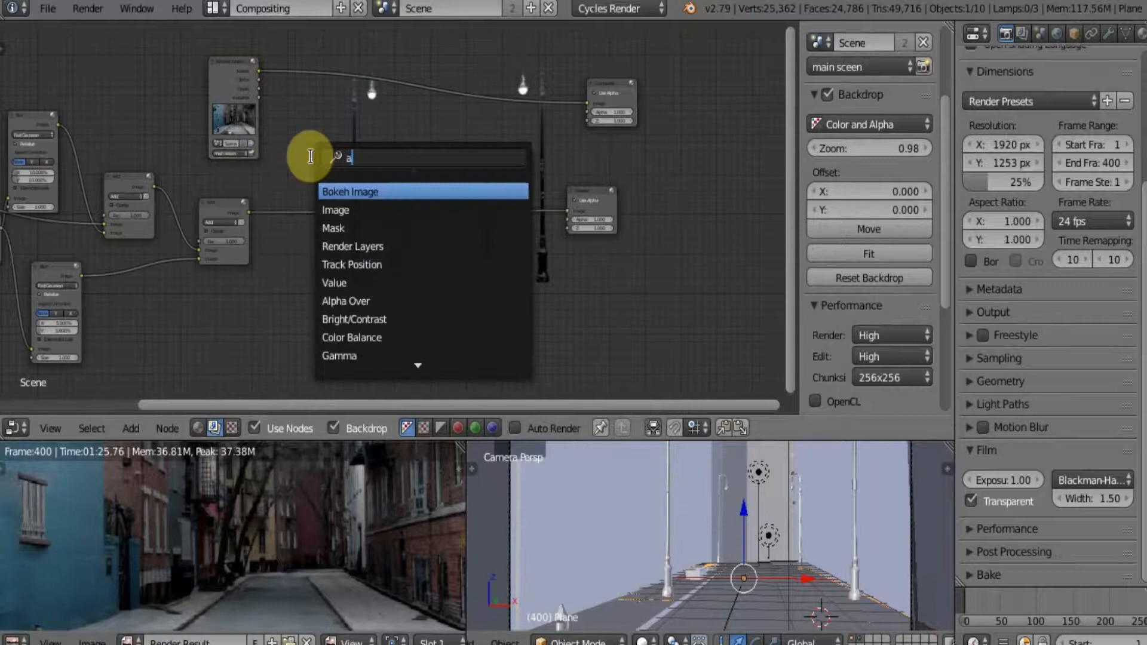
type("l")
left_click(361, 209)
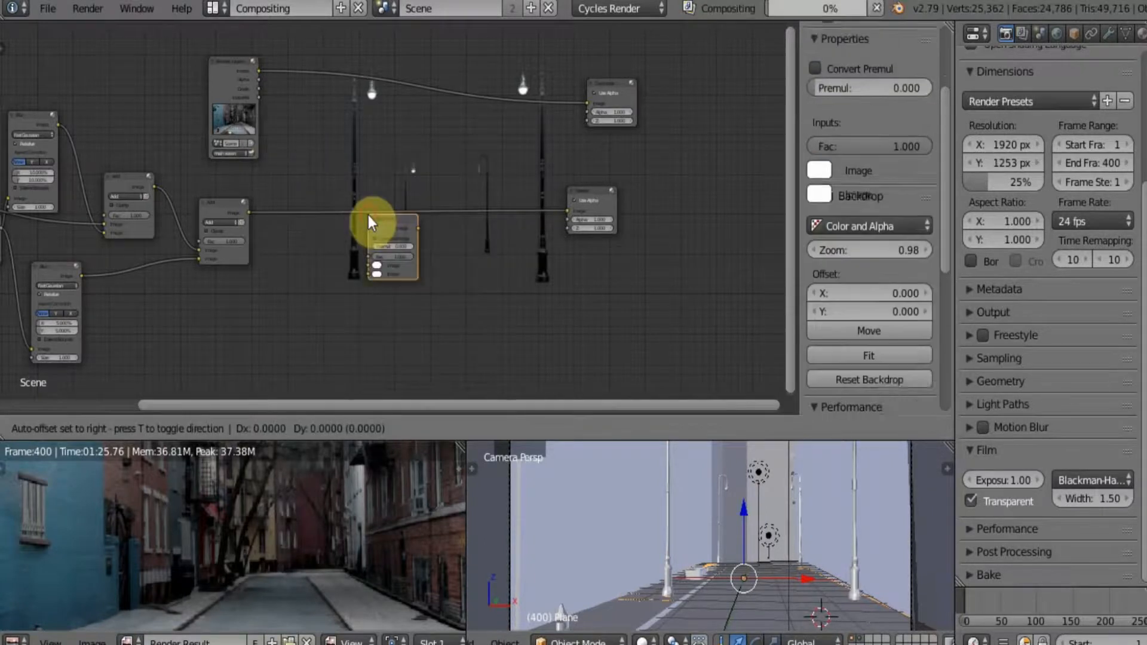
left_click(428, 174)
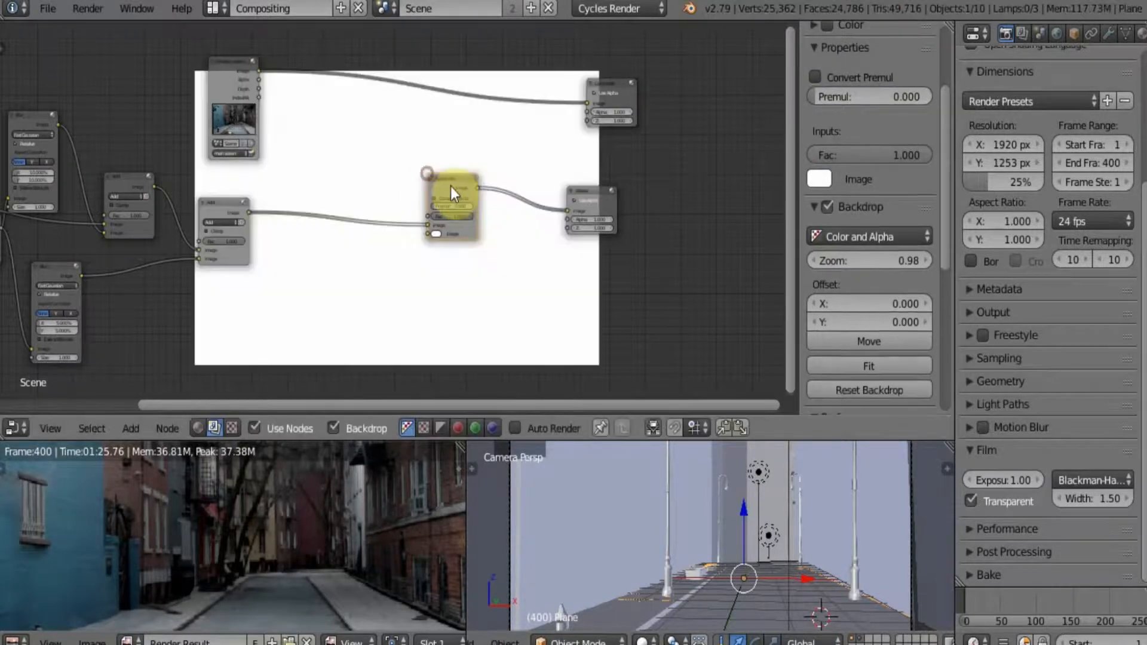
Step: Link the main scene's Image output to Alpha Over's first Image input, the Add result to its second, and shift the Viewer node away
left_click_drag(260, 73, 430, 228)
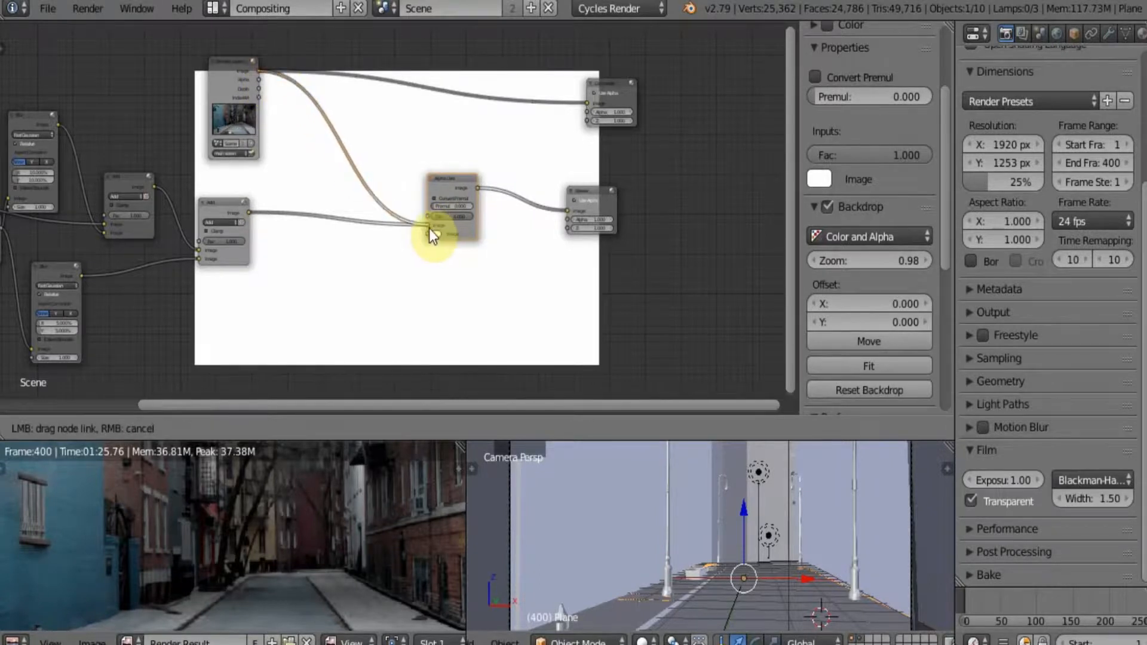
scroll(466, 257, "up", 2)
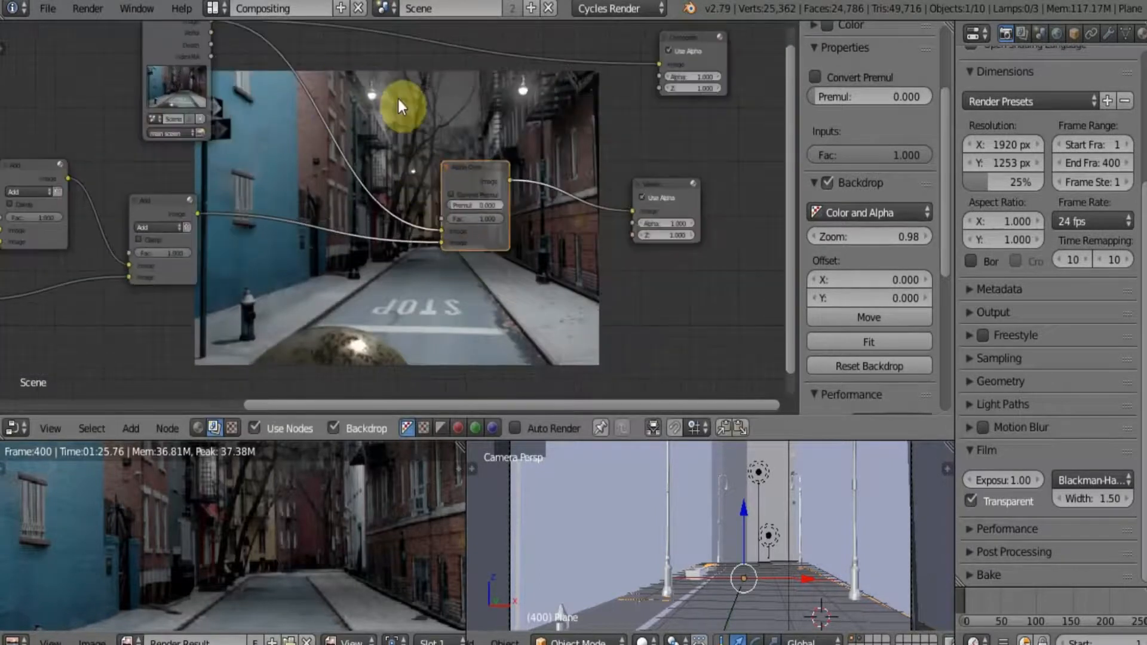
left_click_drag(680, 187, 697, 173)
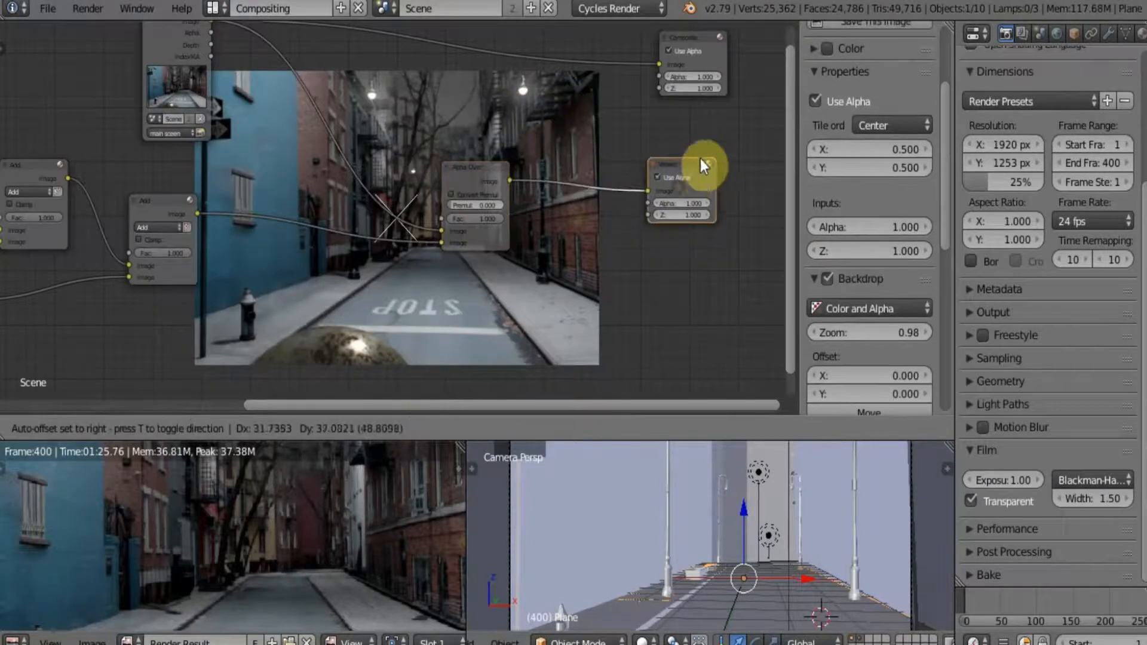
Step: Link the Alpha Over node's output to the Composite node's Image input and look over the whole node tree
left_click_drag(511, 179, 660, 67)
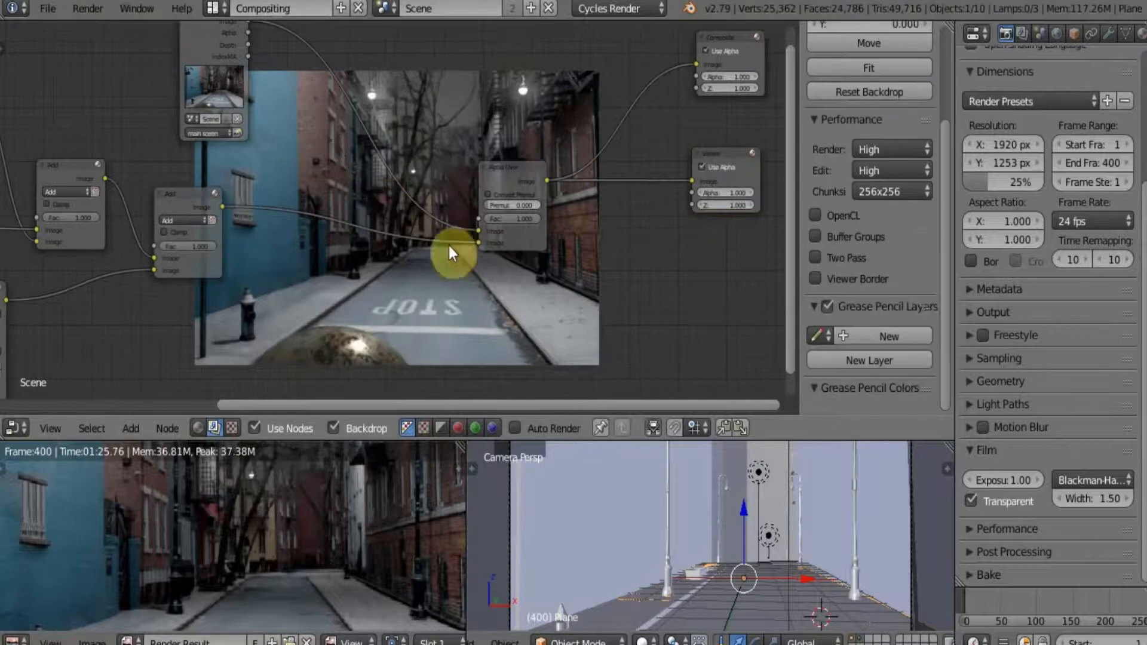
scroll(532, 278, "down", 6)
scroll(532, 277, "up", 3)
scroll(532, 277, "up", 1)
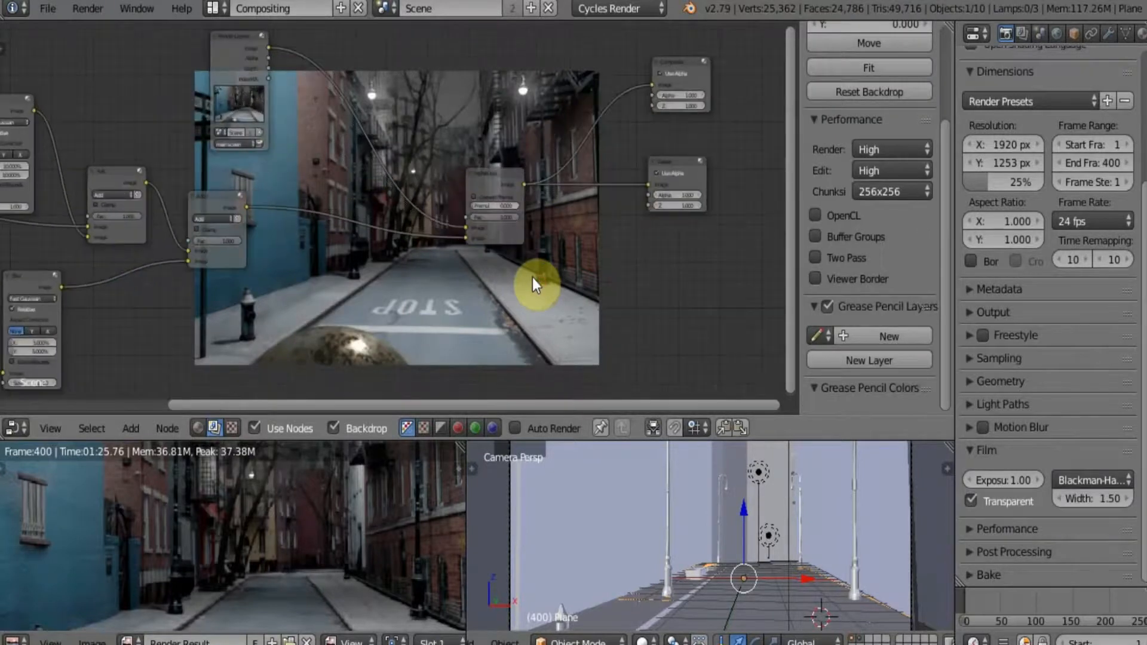
scroll(532, 277, "down", 3)
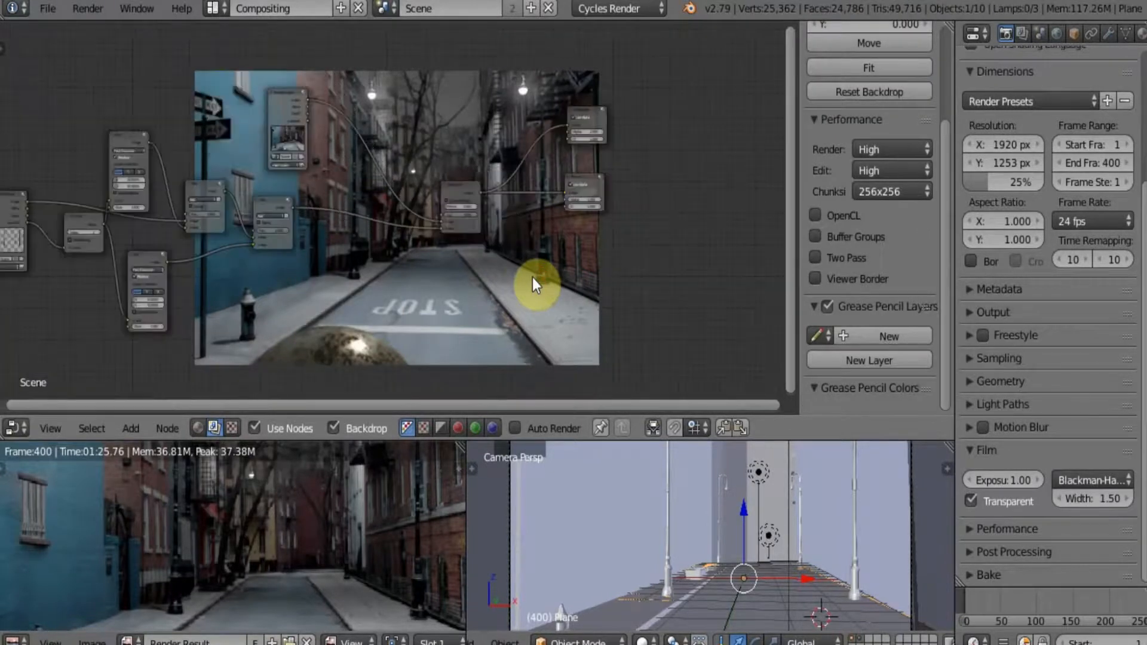
scroll(532, 277, "down", 2)
scroll(532, 277, "up", 2)
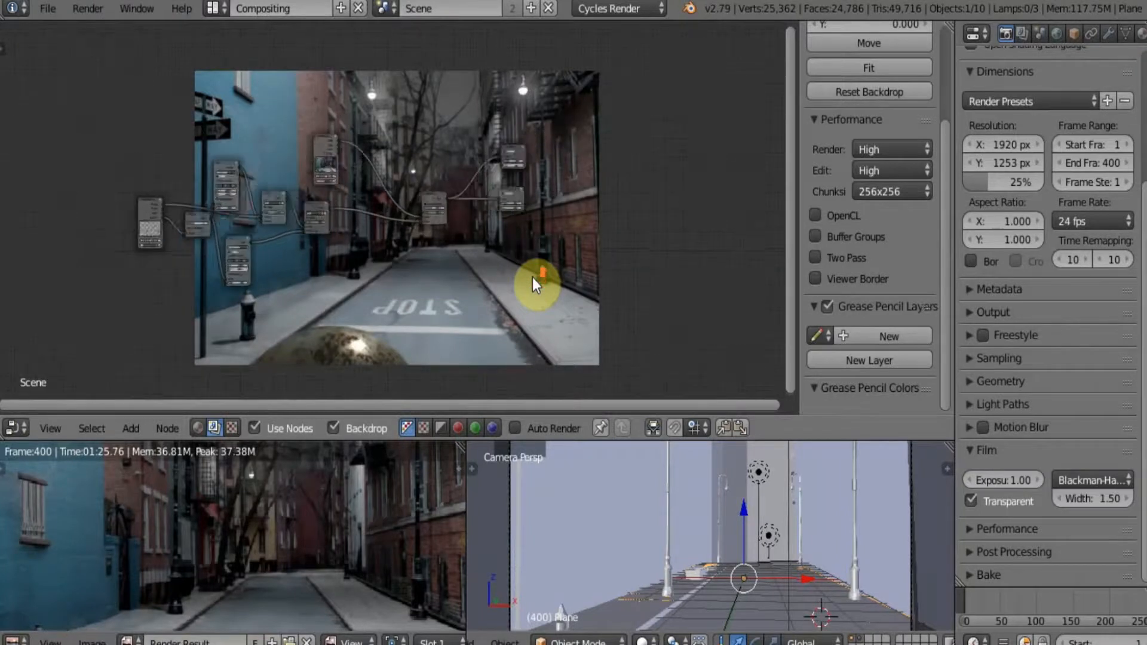
Step: Switch to the Default screen layout with a wider Properties editor and a 3D View split off beside the render result
left_click(220, 6)
left_click(241, 95)
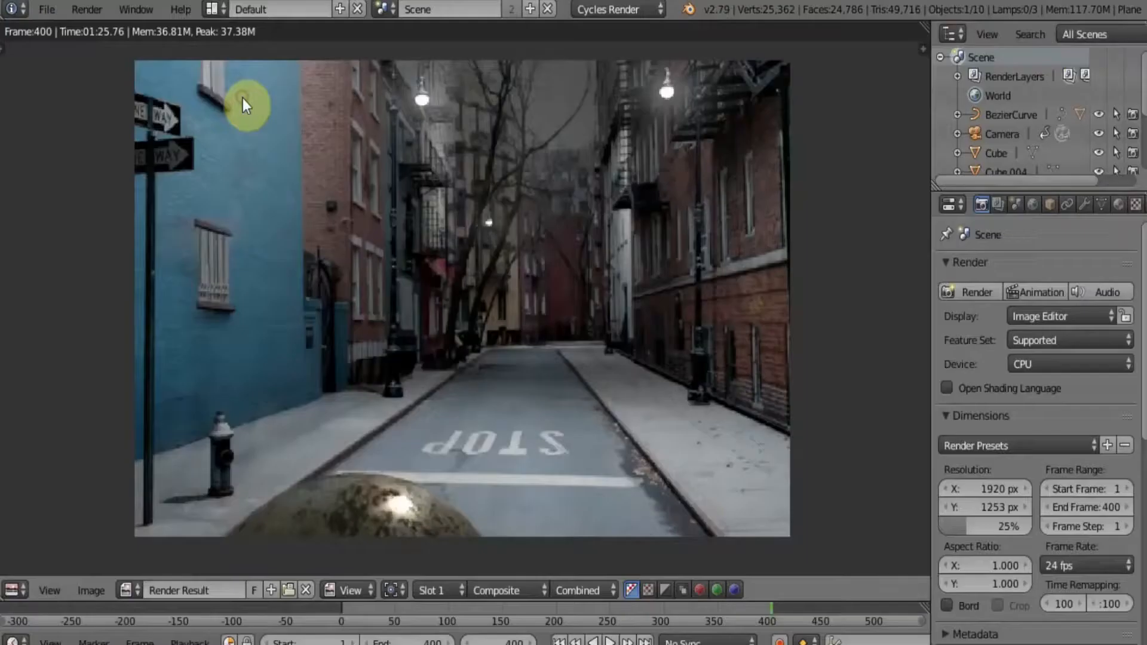
left_click_drag(926, 236, 718, 239)
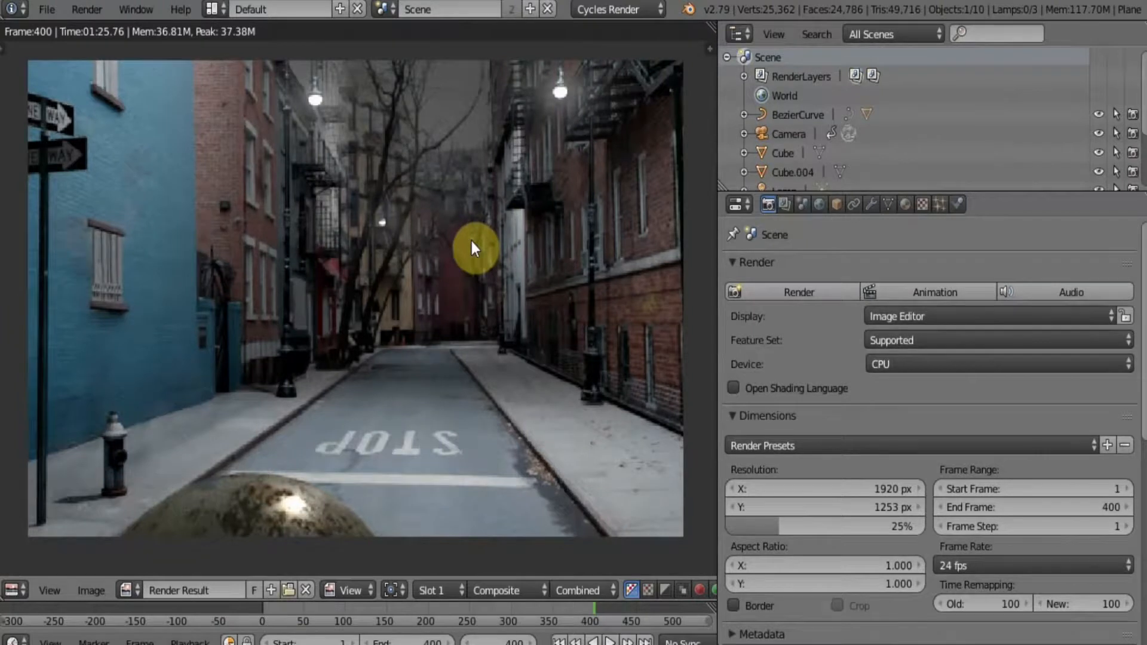
left_click_drag(710, 27, 302, 131)
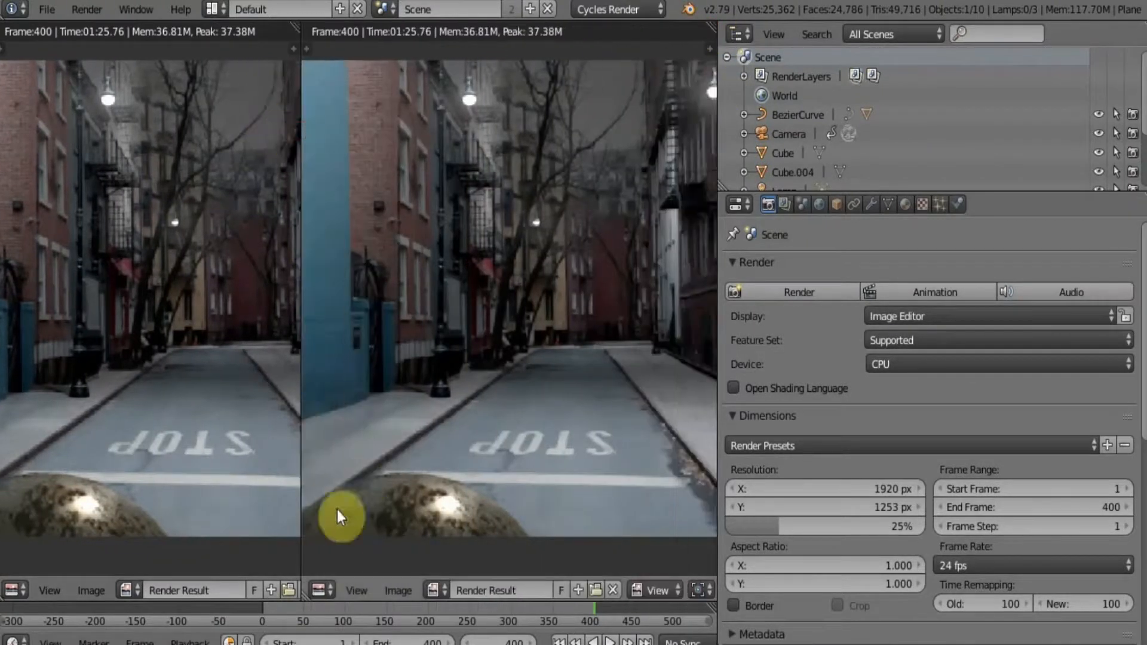
left_click_drag(328, 584, 340, 569)
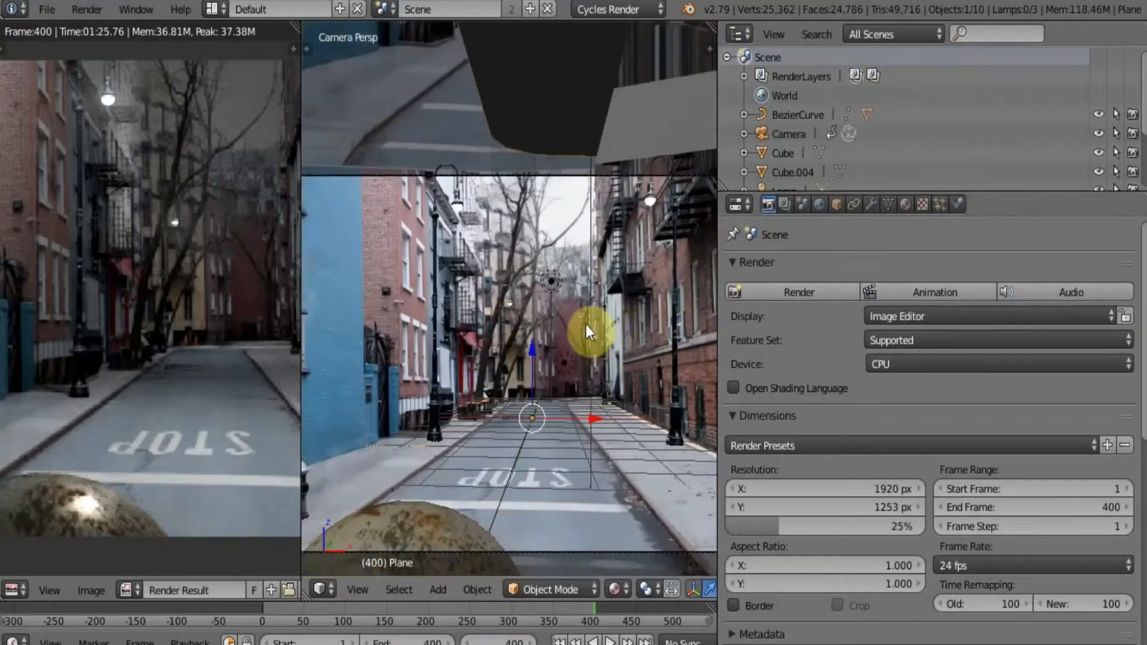
Step: Select the lamp posts object in the camera view and compare its lights with the rendered image
right_click(589, 323)
scroll(604, 311, "up", 2)
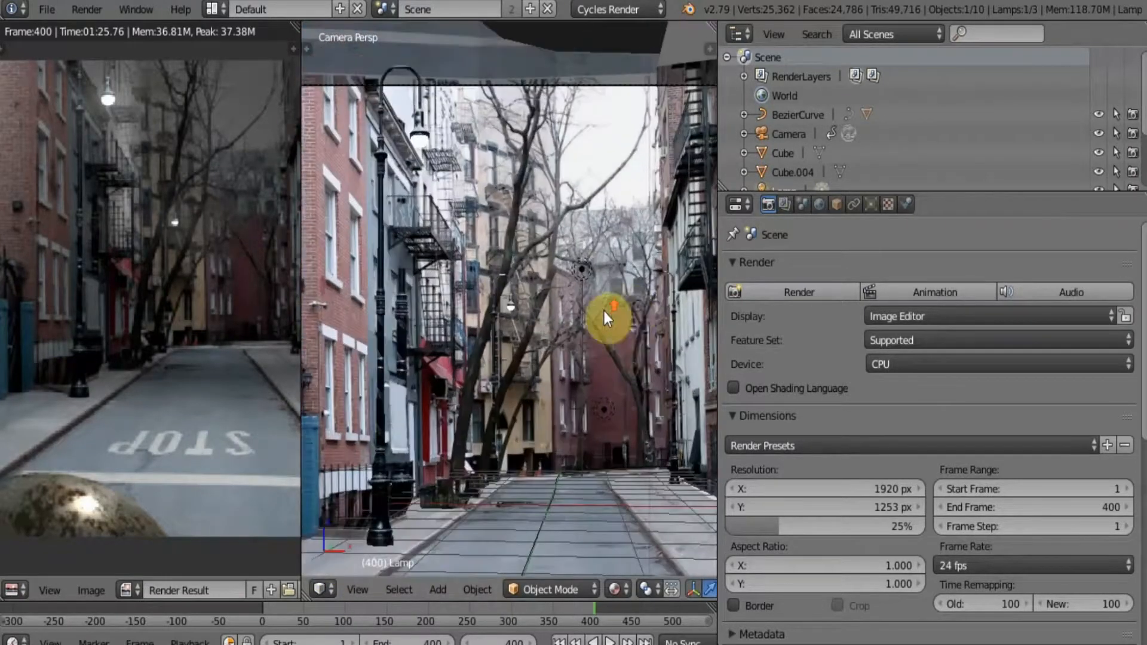
right_click(675, 296)
scroll(217, 256, "down", 4)
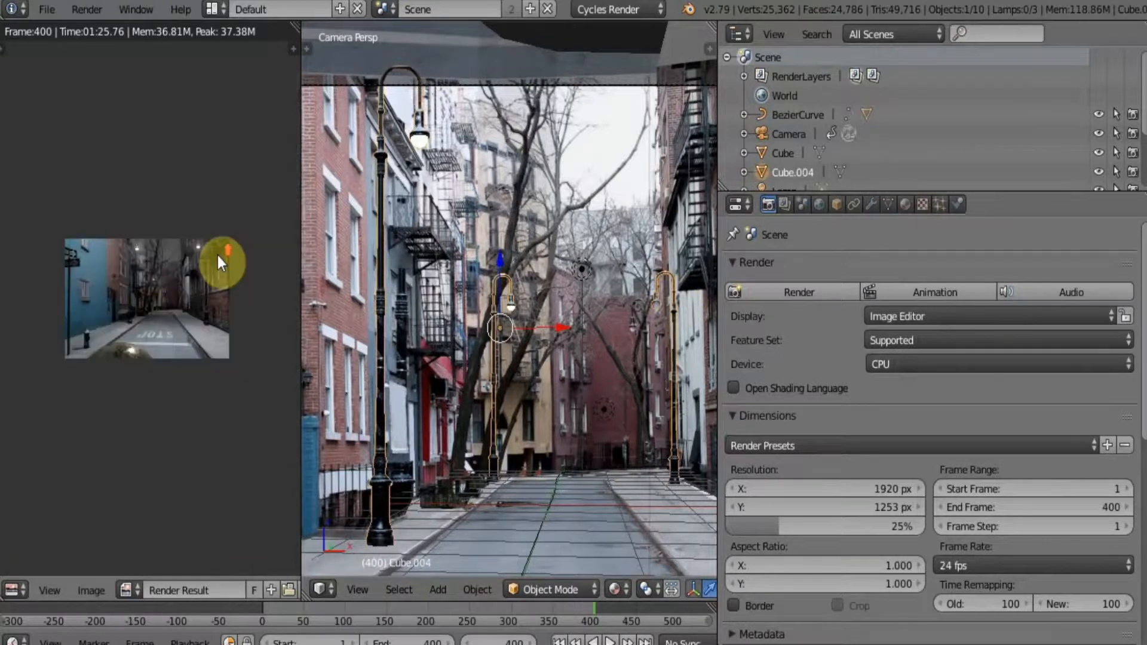
scroll(218, 256, "up", 4)
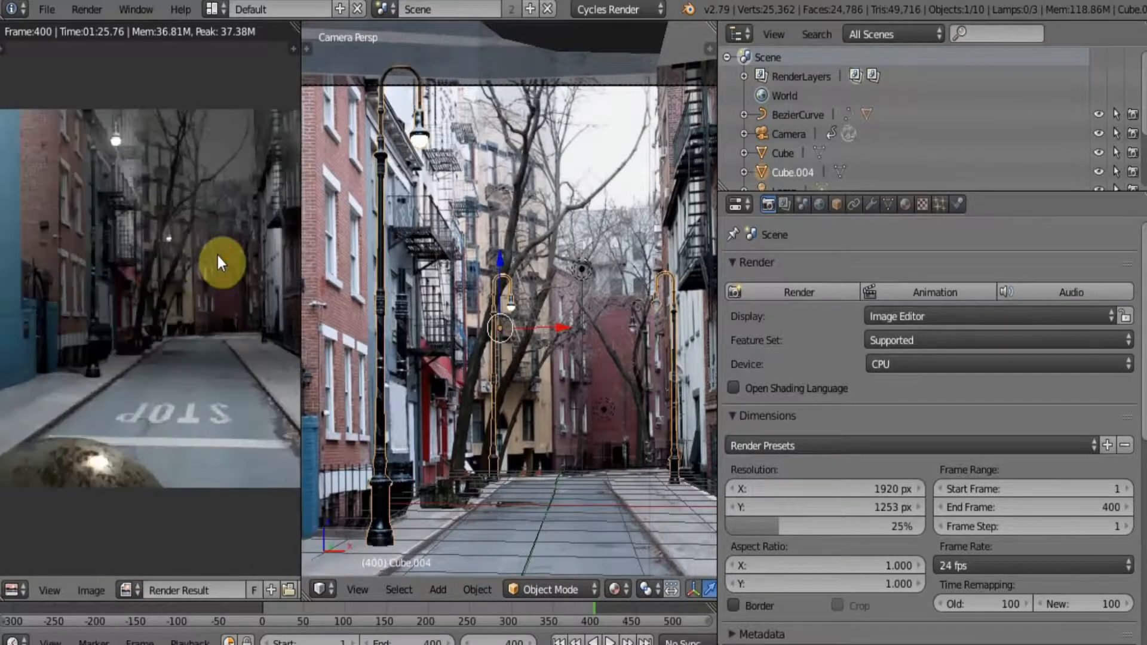
scroll(218, 255, "down", 1)
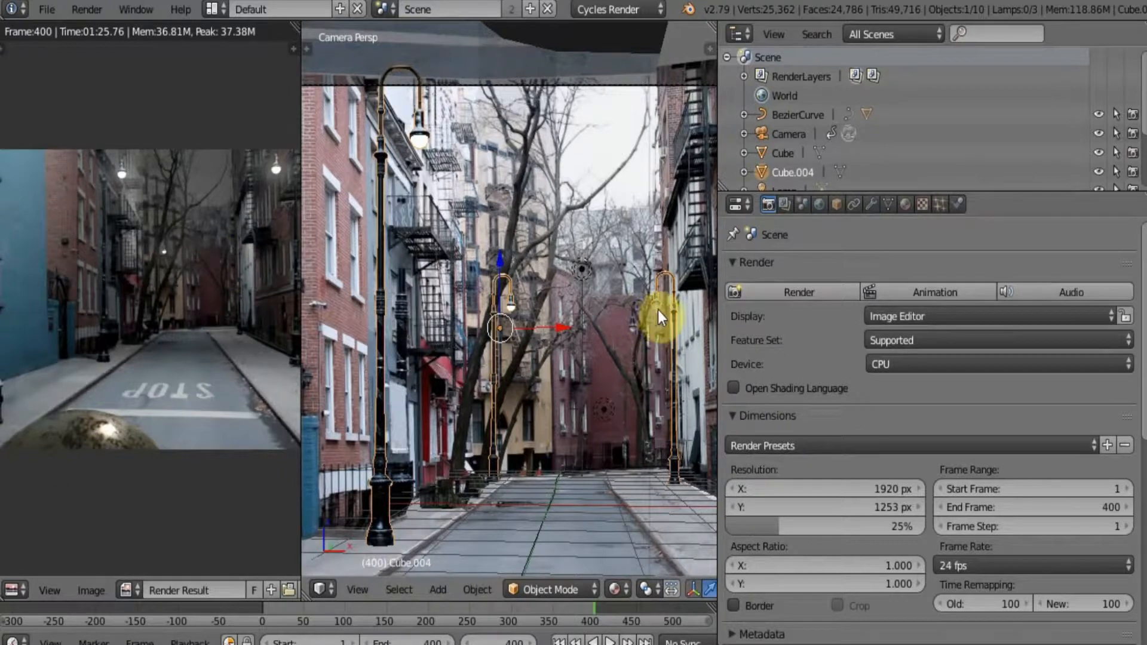
Step: In Edit Mode, select all the bulb faces of the far lamp post beside the white building, including the hidden ones
key("Tab")
scroll(657, 310, "up", 2)
scroll(468, 323, "up", 6)
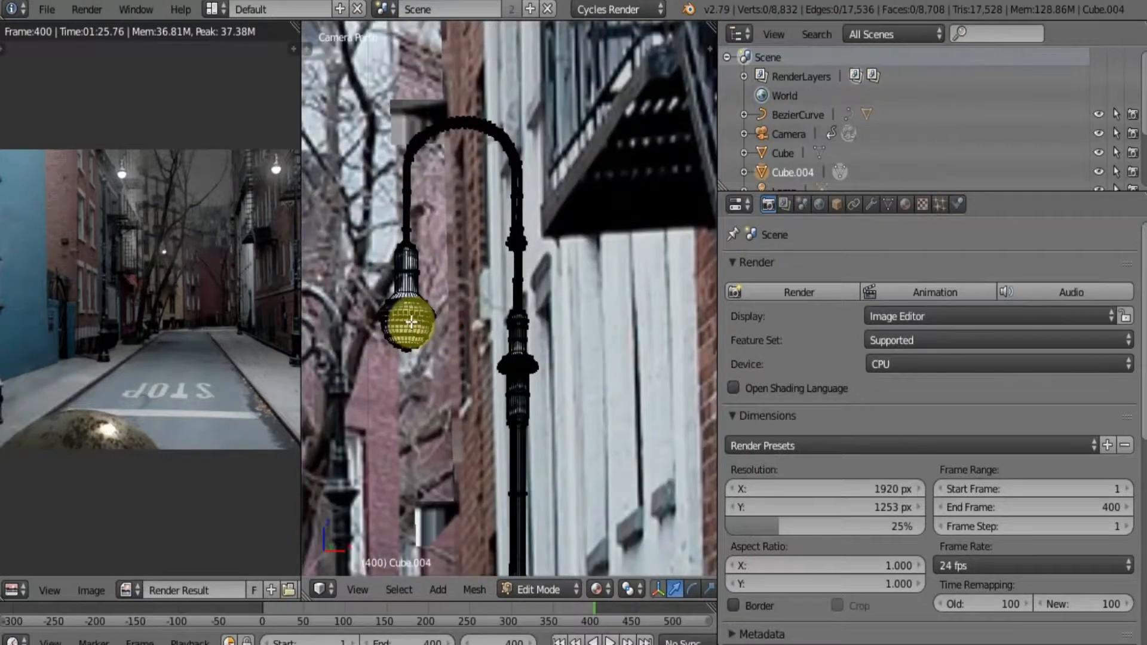
scroll(415, 321, "up", 5)
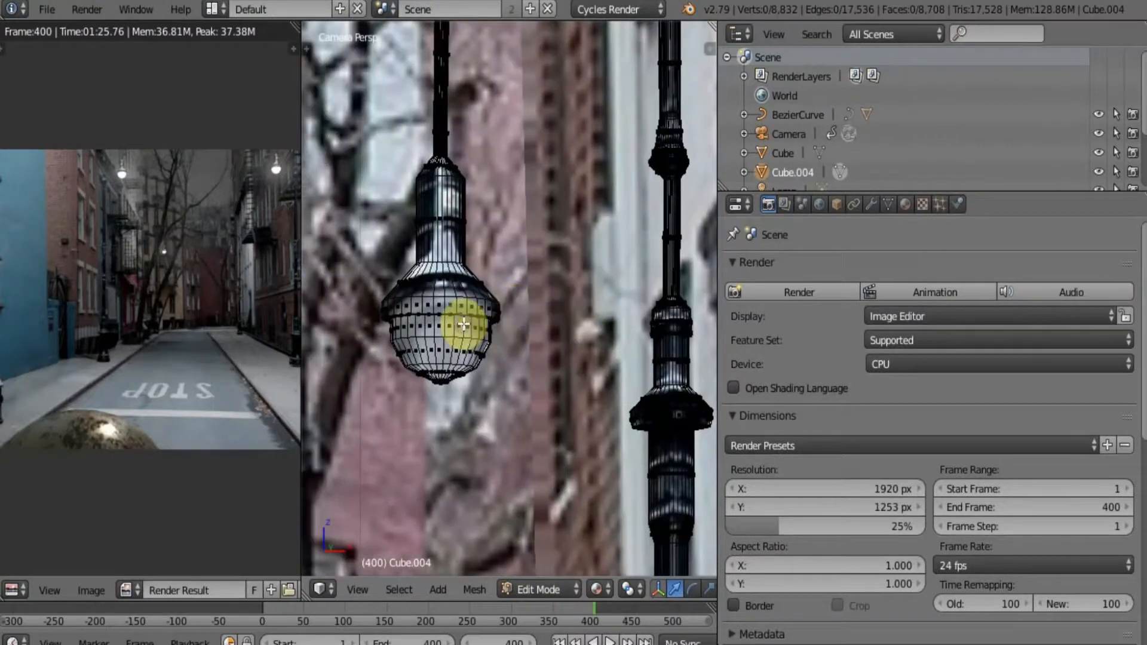
right_click(464, 325, "alt")
right_click(464, 345, "alt+shift")
key("z")
key("b")
left_click_drag(395, 347, 502, 406)
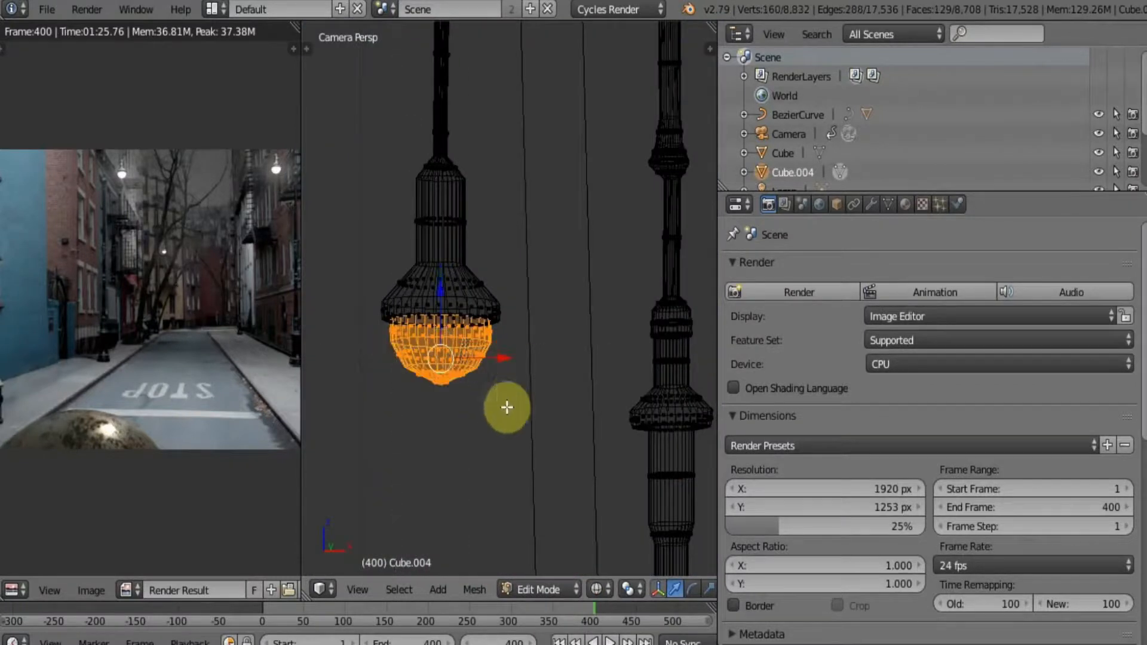
Step: Assign the emission material Material.005 to the selected bulb faces and check the lamp post in Material shading
left_click(905, 205)
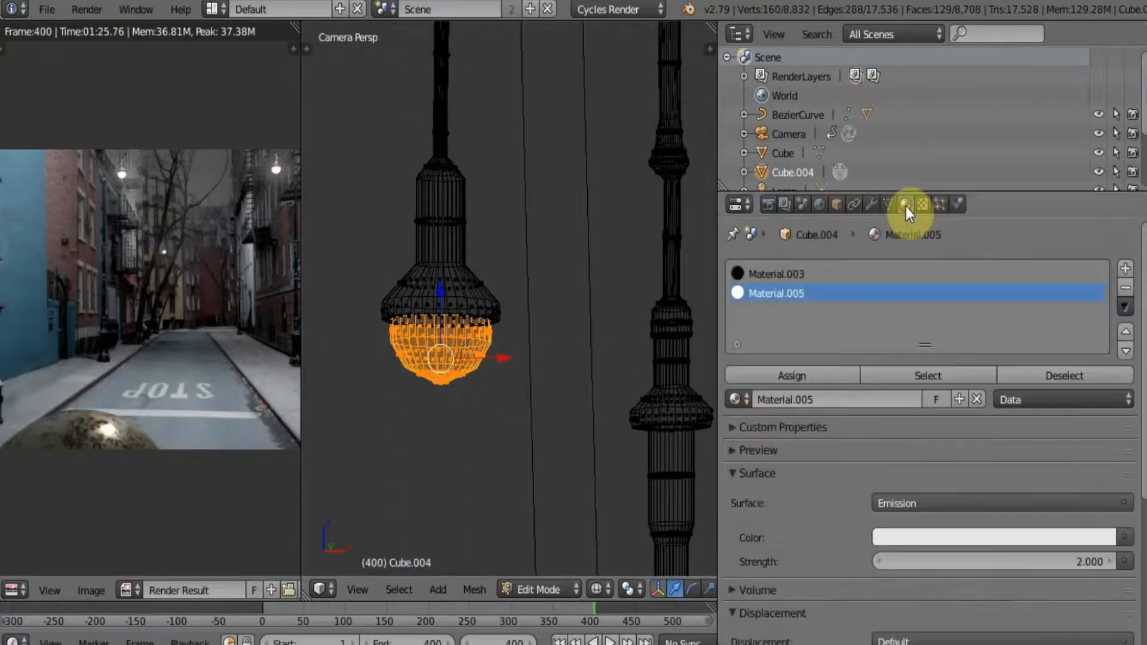
left_click(798, 377)
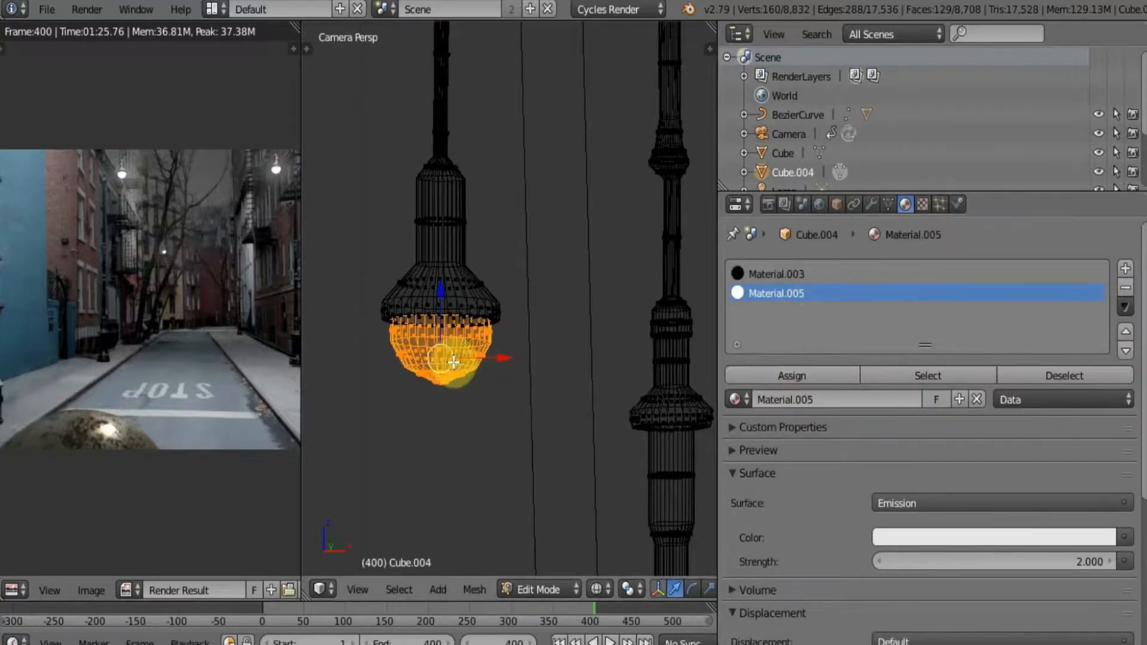
key("Tab")
key("z")
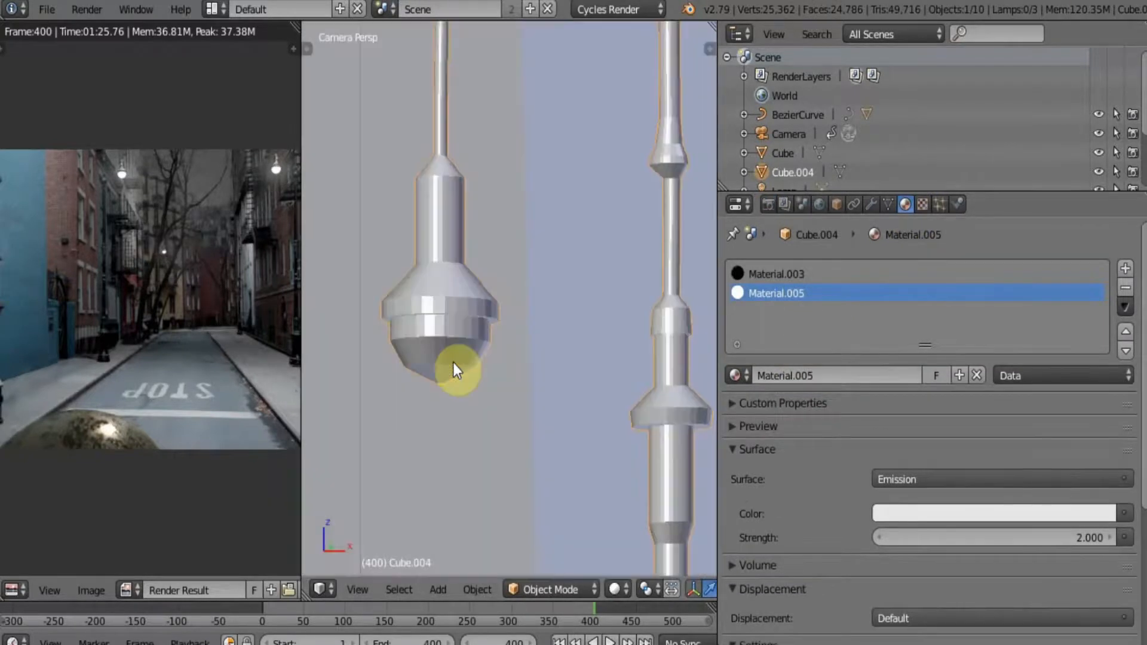
left_click(618, 591)
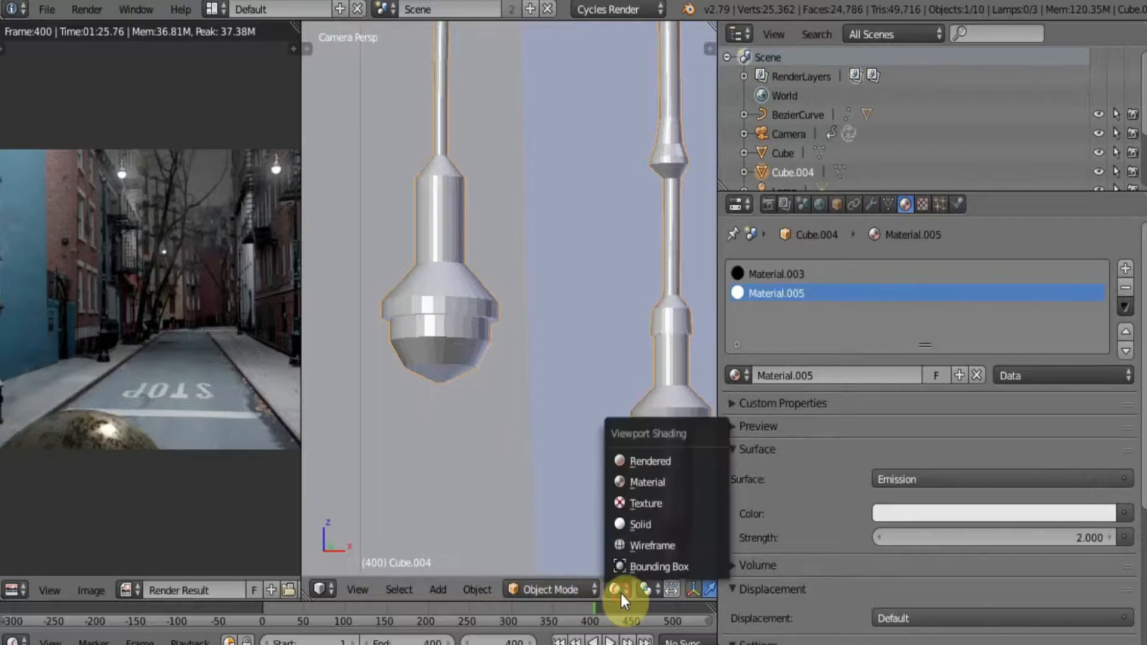
left_click(636, 481)
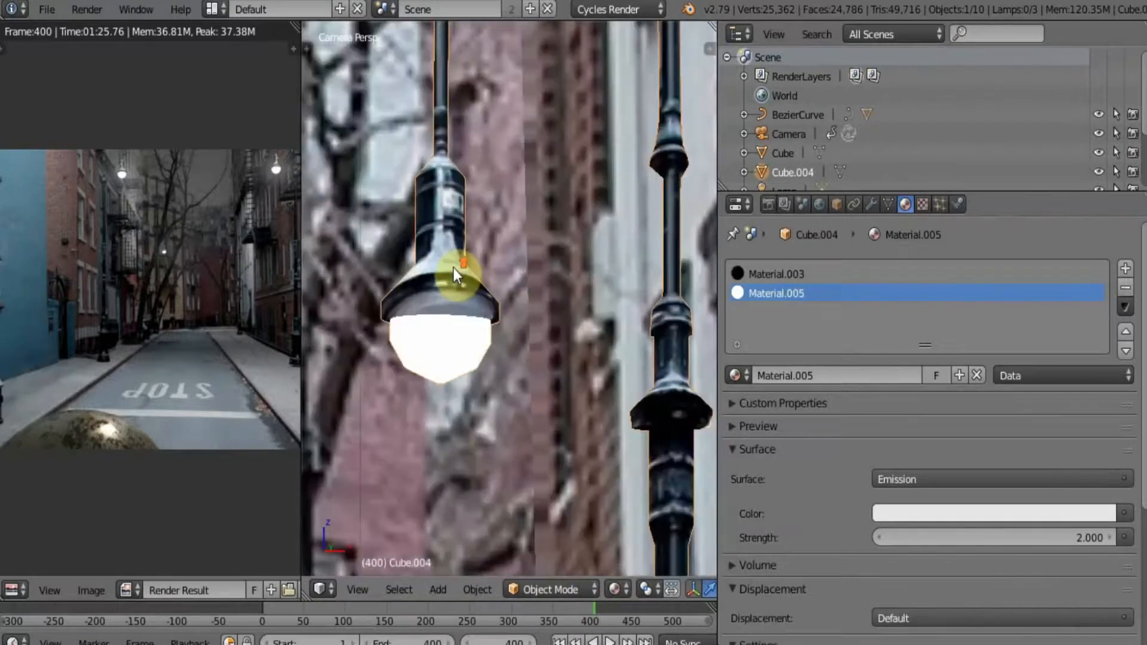
scroll(453, 268, "down", 6)
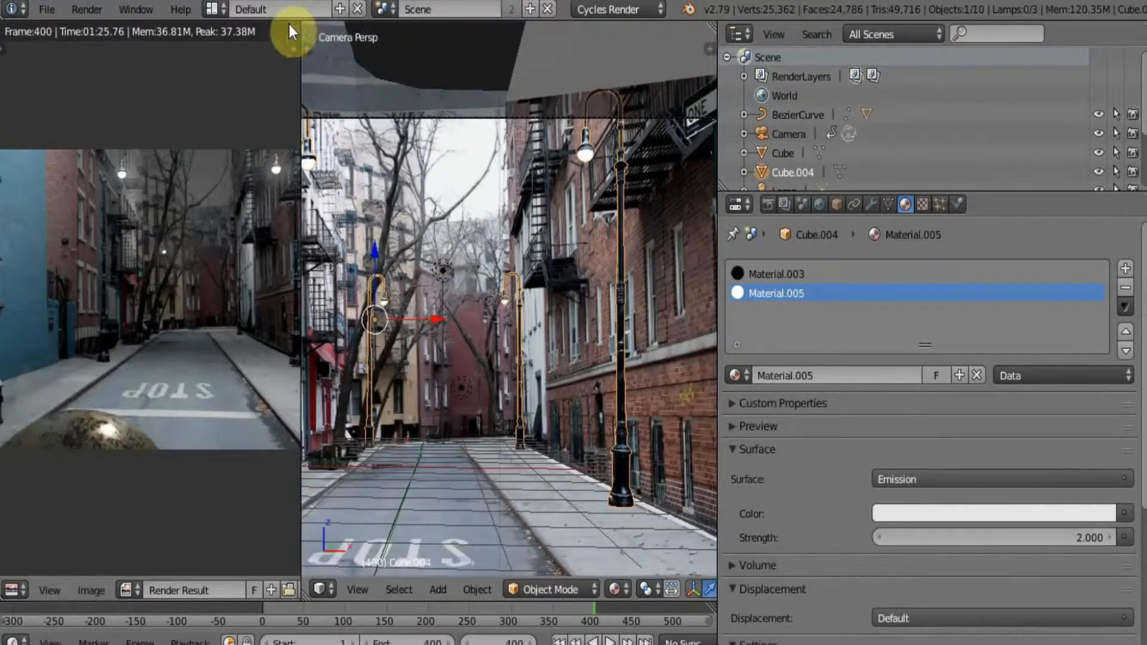
Step: Merge the 3D View back into the image editor and set the render resolution to 1080 px in height at 100% scale
left_click_drag(296, 28, 562, 151)
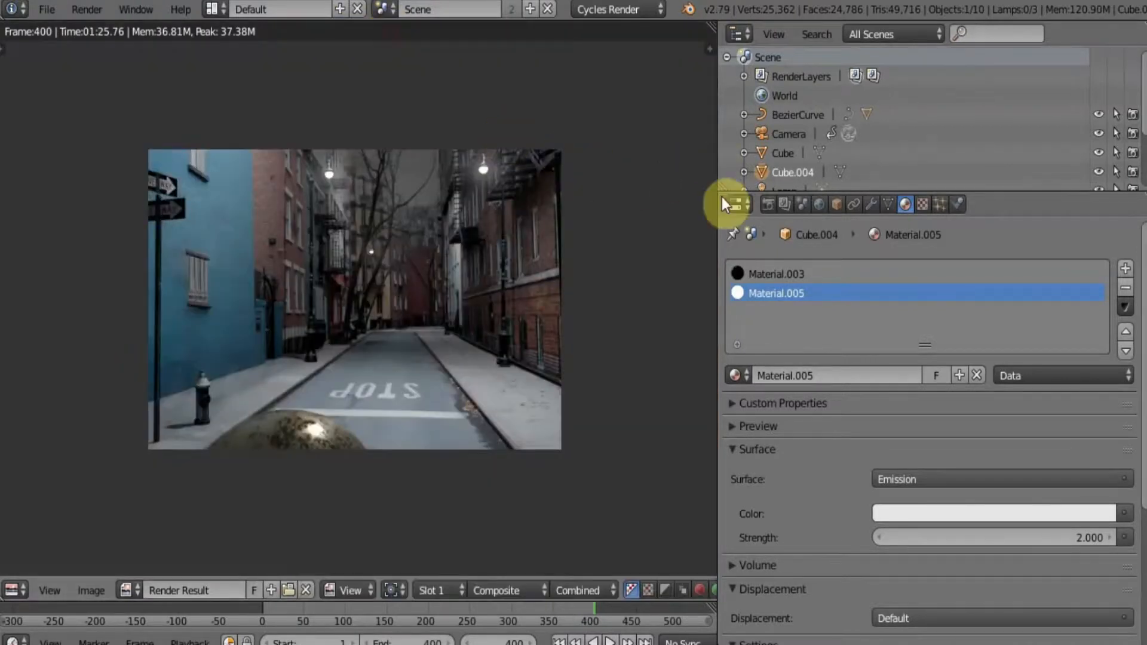
left_click(768, 203)
scroll(786, 349, "down", 3)
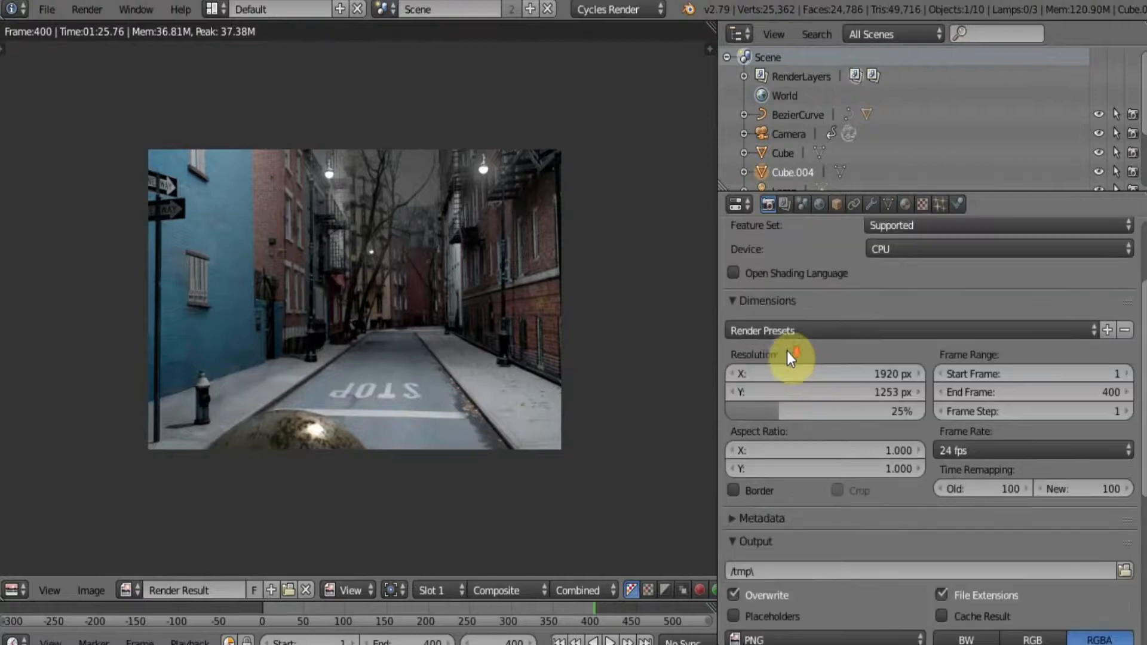
left_click(786, 410)
type("100")
key("Return")
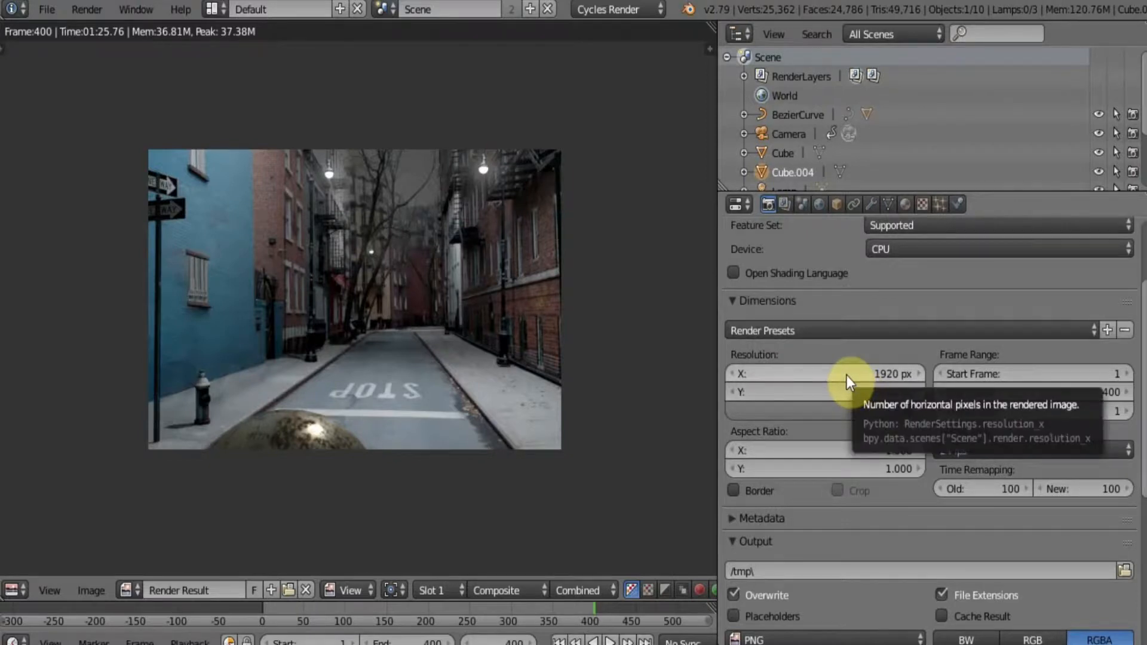
left_click(821, 392)
type("1")
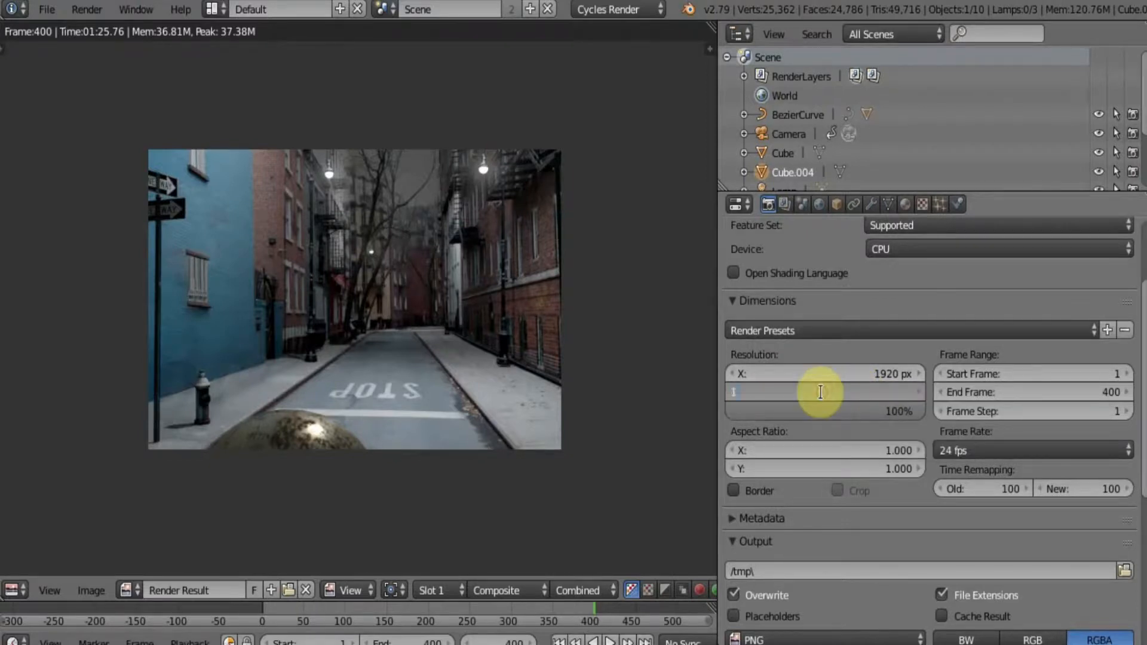
type("080")
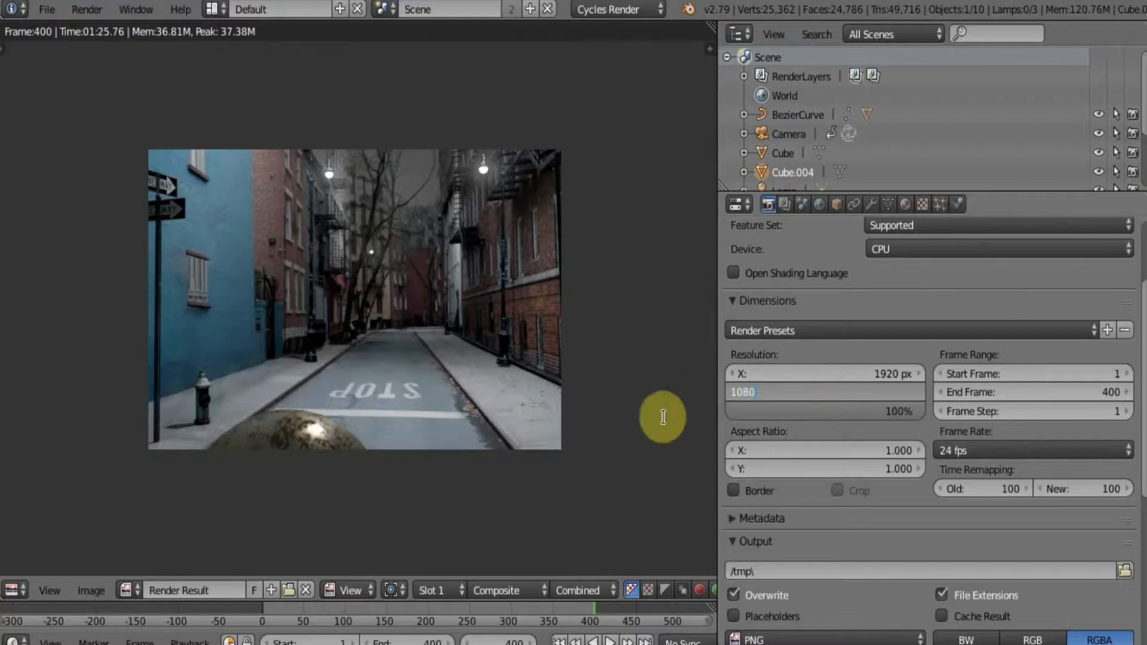
key("Return")
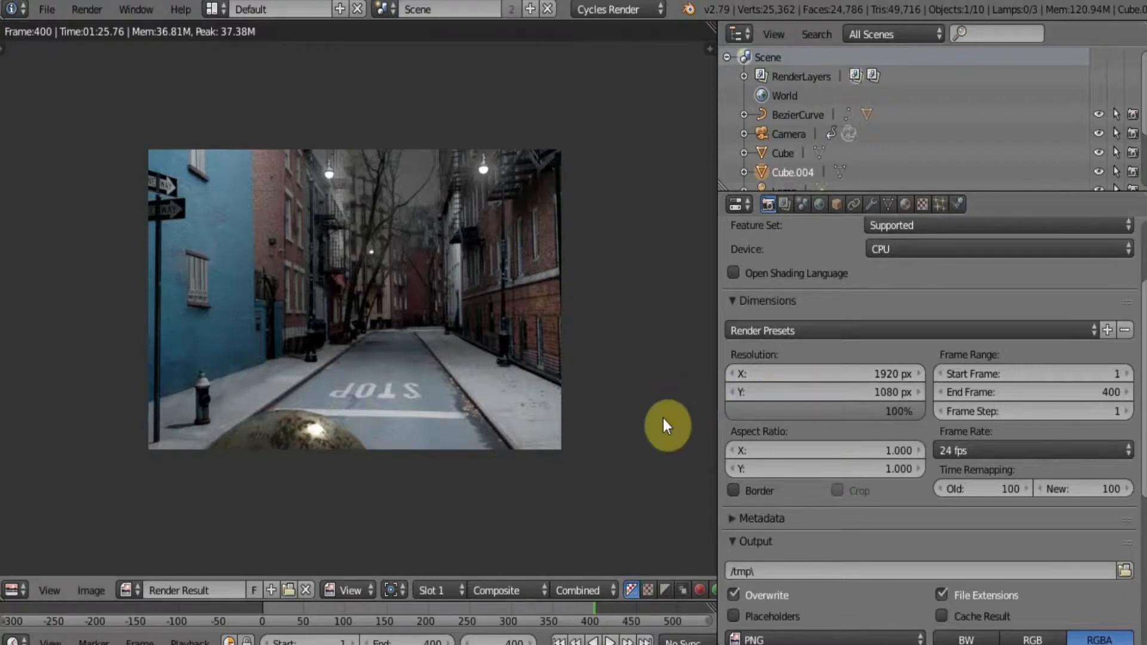
Step: Show the camera view in place of the render result and review the output path and file format settings
left_click(20, 588)
left_click(31, 567)
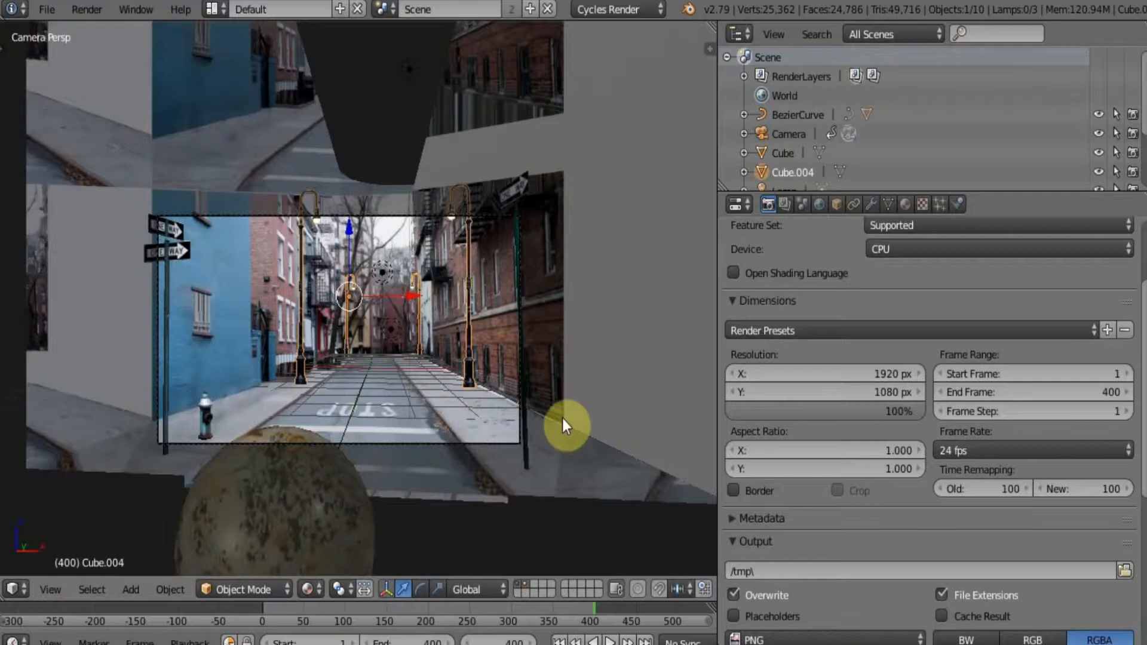
scroll(906, 419, "down", 10)
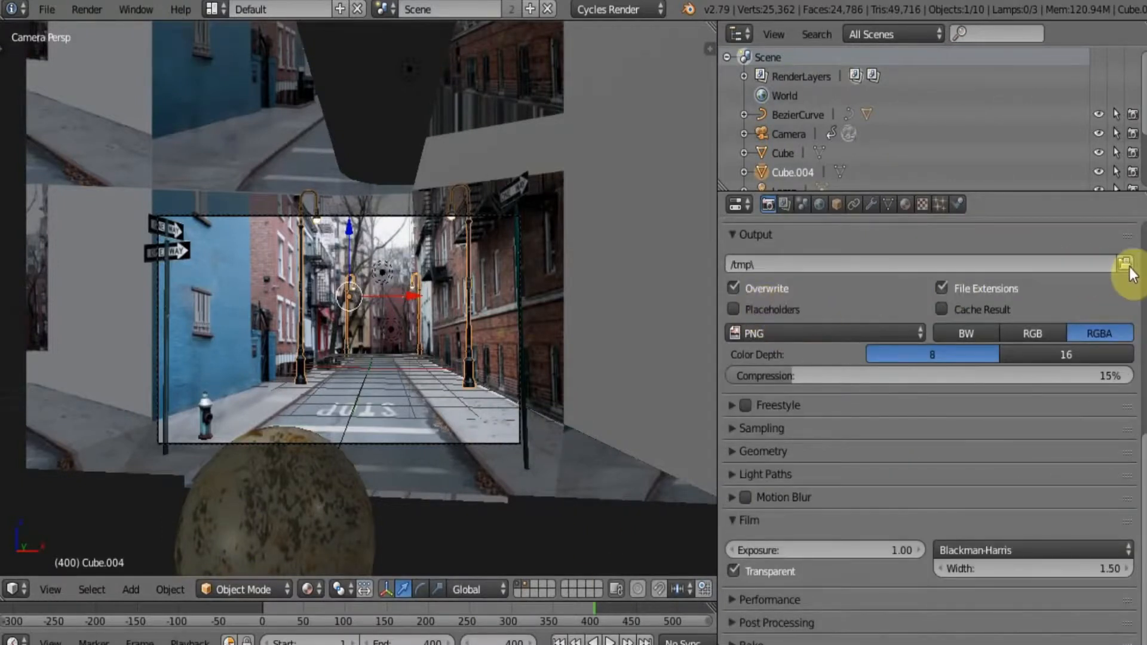
left_click(851, 336)
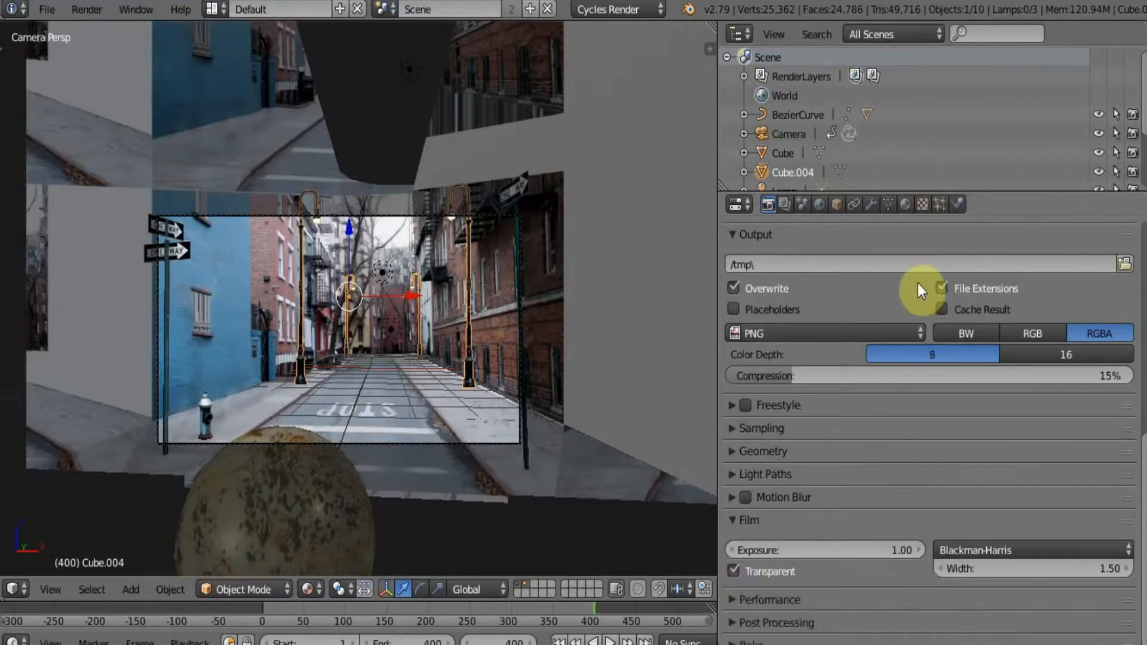
scroll(922, 267, "up", 5)
scroll(923, 268, "up", 8)
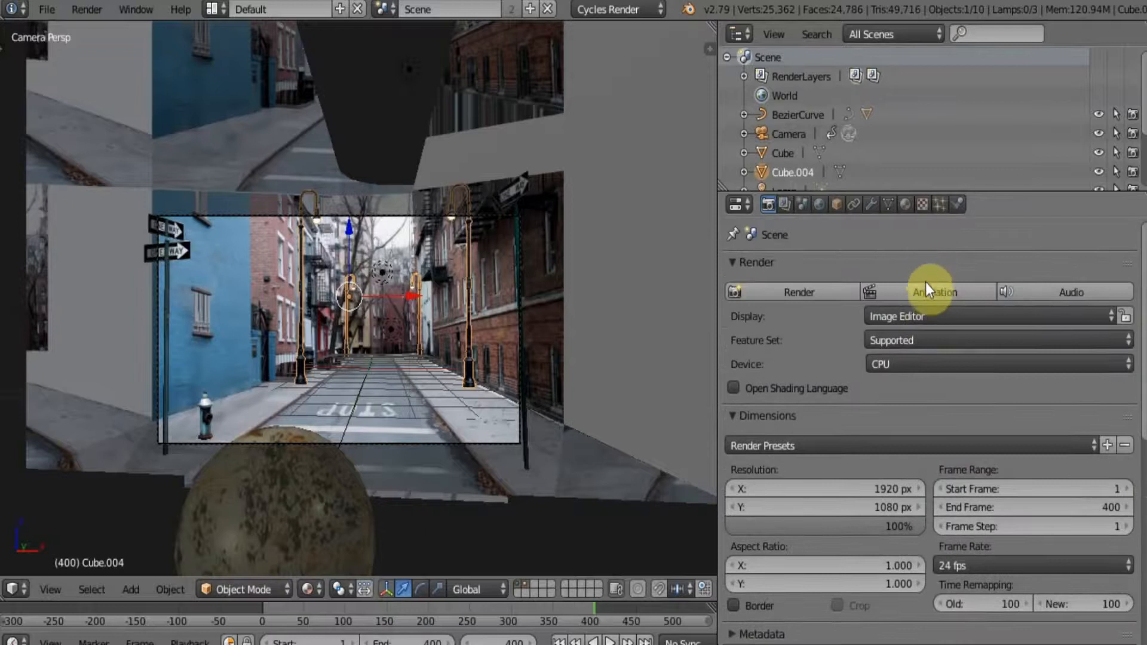
Step: Start rendering the full animation and enlarge the area showing the render result
left_click(927, 292)
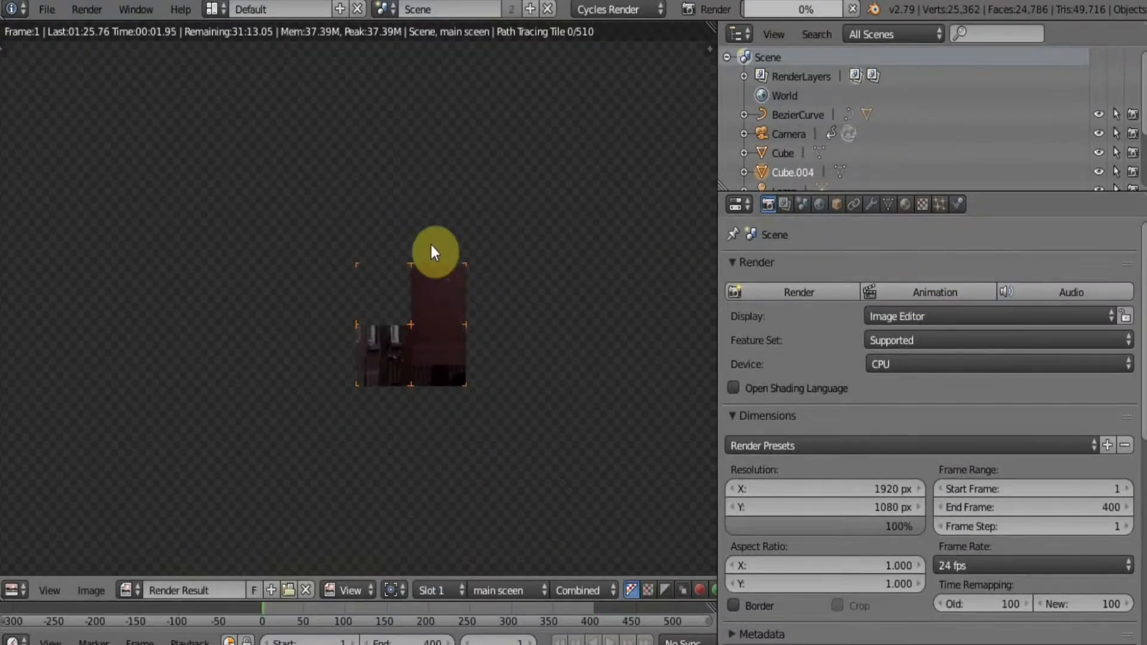
scroll(431, 245, "down", 3)
scroll(431, 245, "up", 2)
scroll(431, 245, "down", 1)
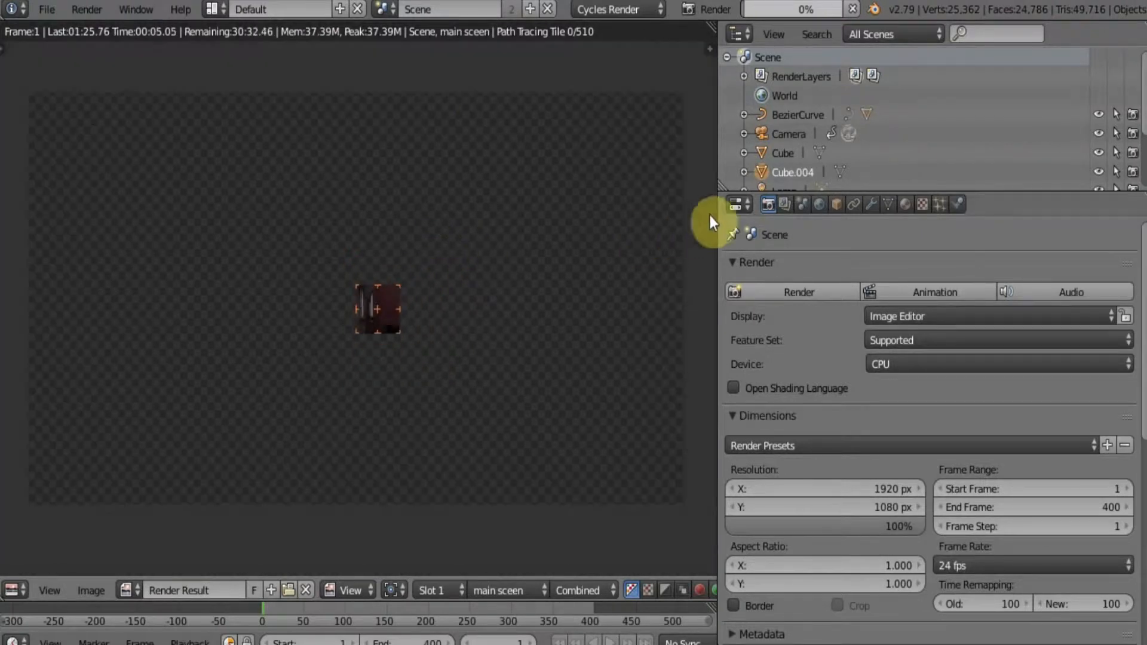
left_click_drag(717, 212, 917, 251)
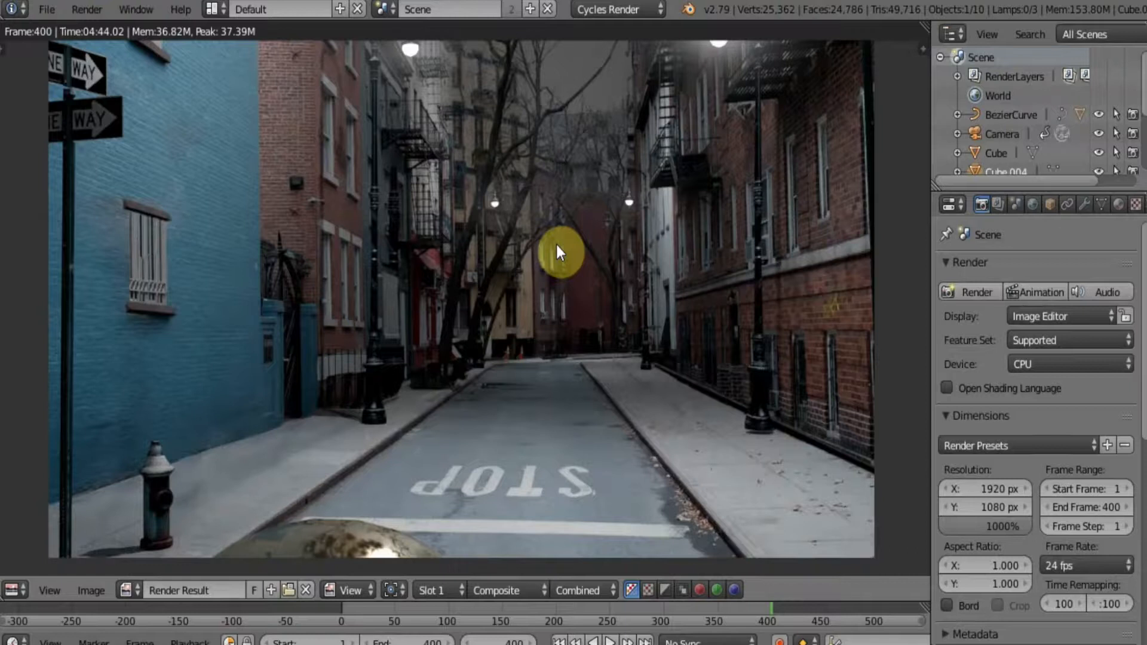
scroll(992, 444, "down", 6)
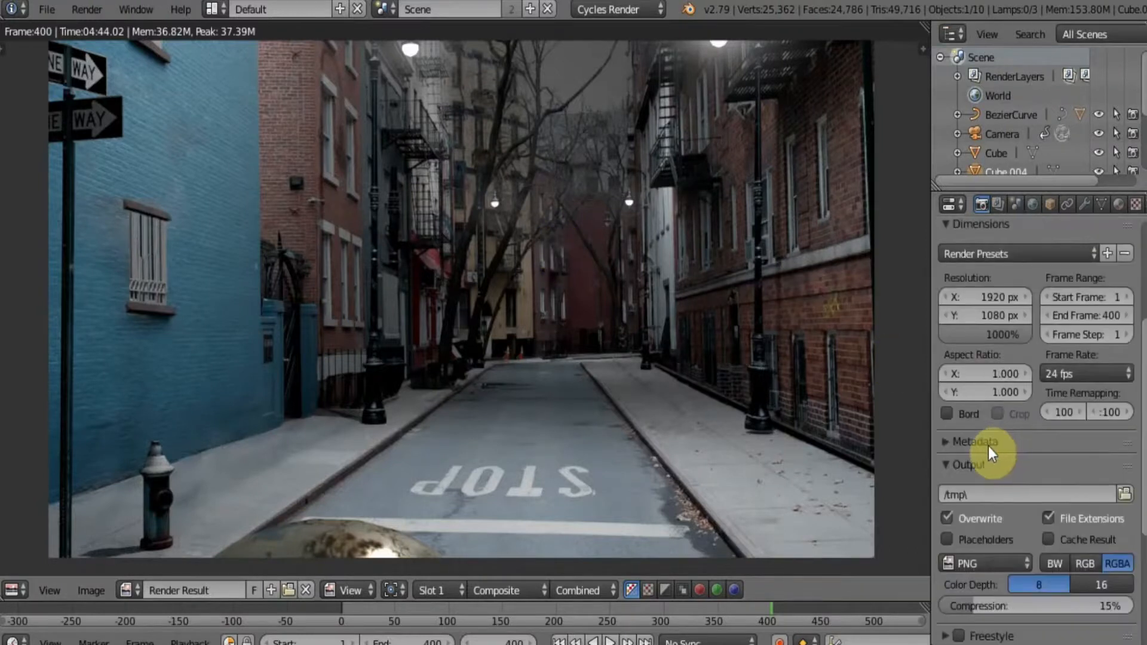
Step: Switch to the Video Editing screen layout and return the playhead to frame 1
left_click(222, 11)
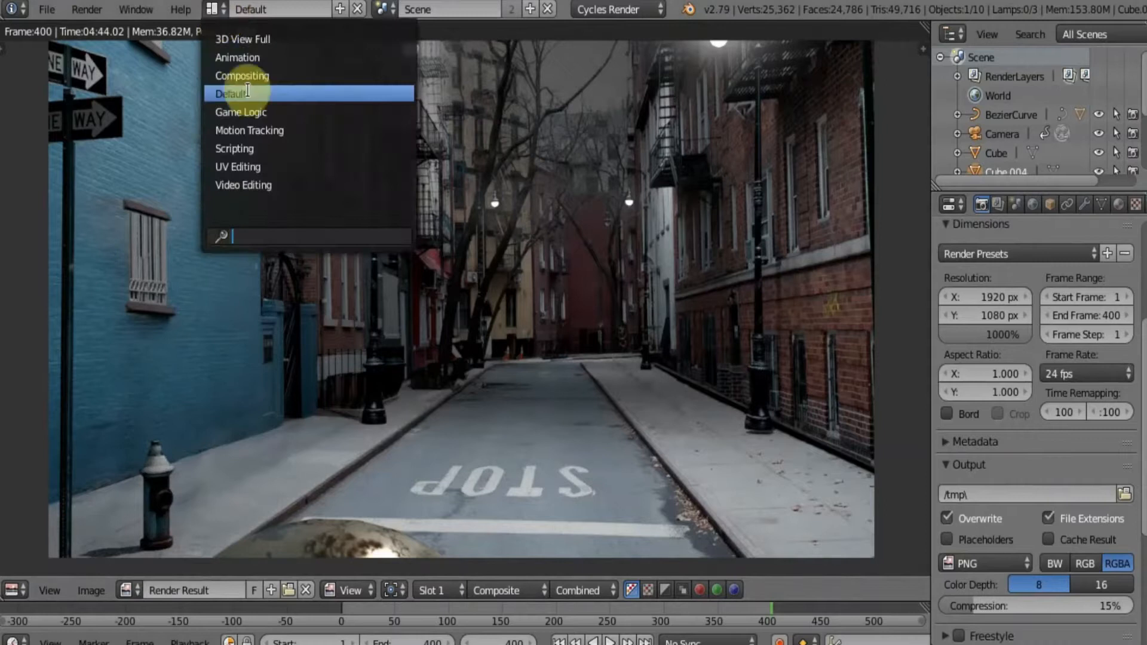
left_click(272, 184)
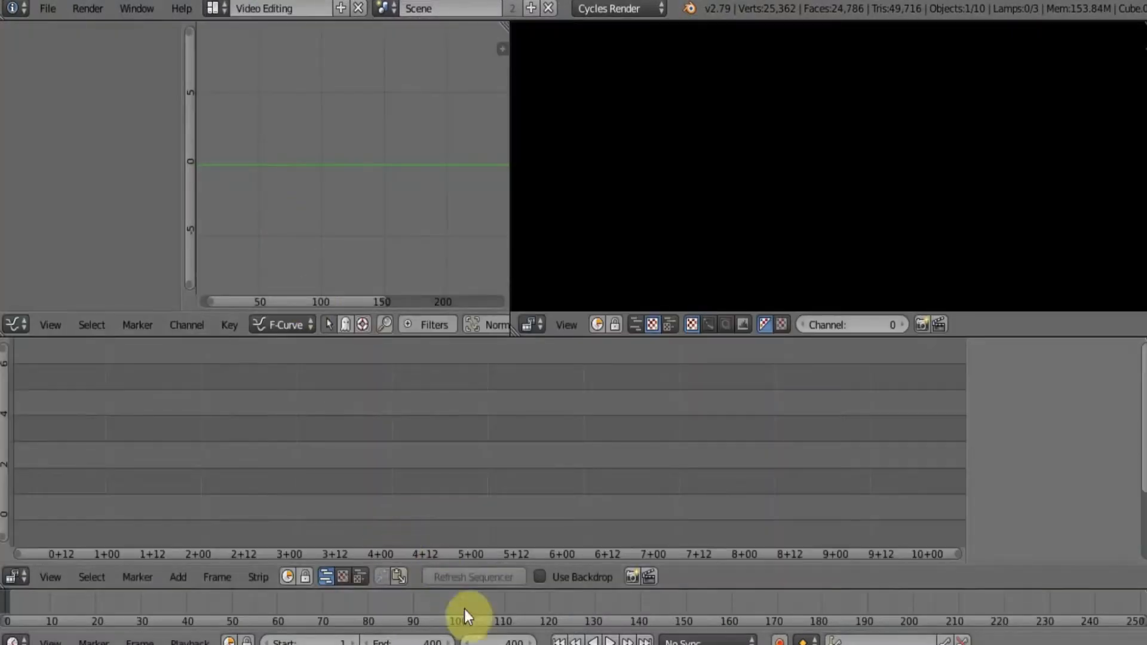
left_click(560, 641)
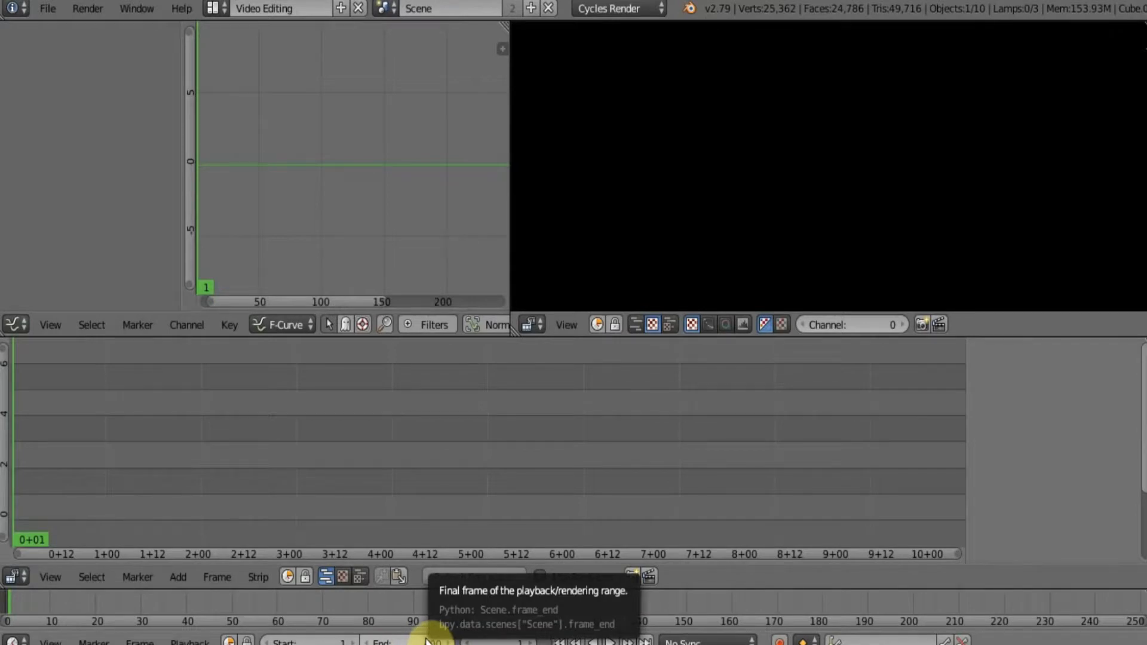
Step: Add all rendered PNG frames from C:\tmp\camera pro\1\ to the sequencer as one image strip
left_click(179, 577)
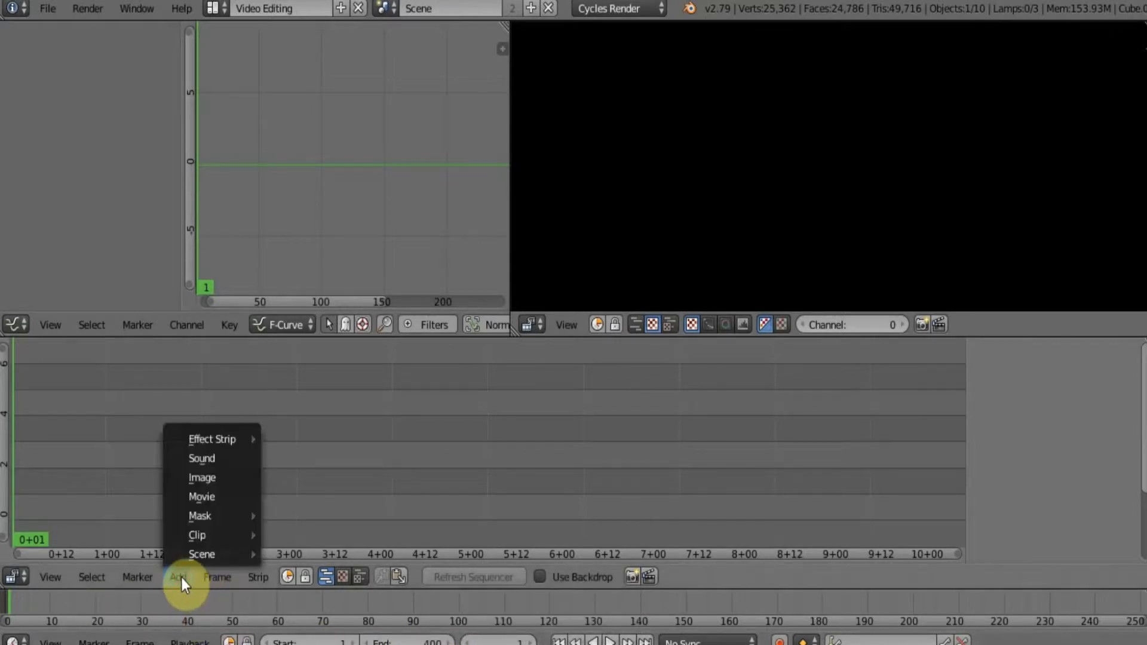
left_click(198, 478)
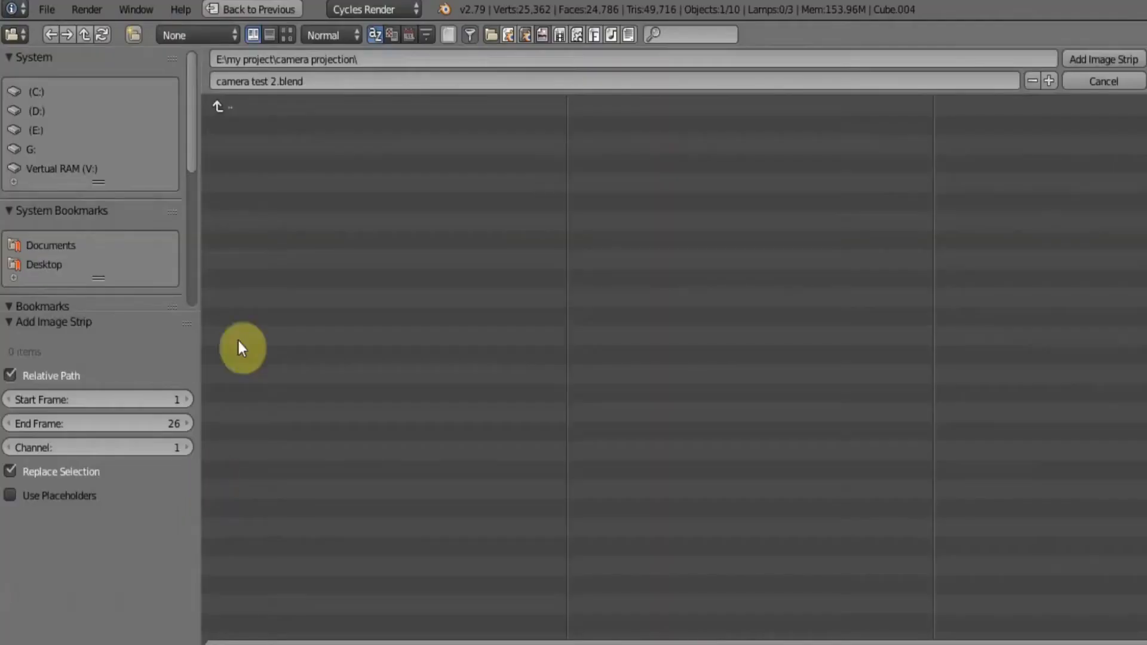
left_click(46, 93)
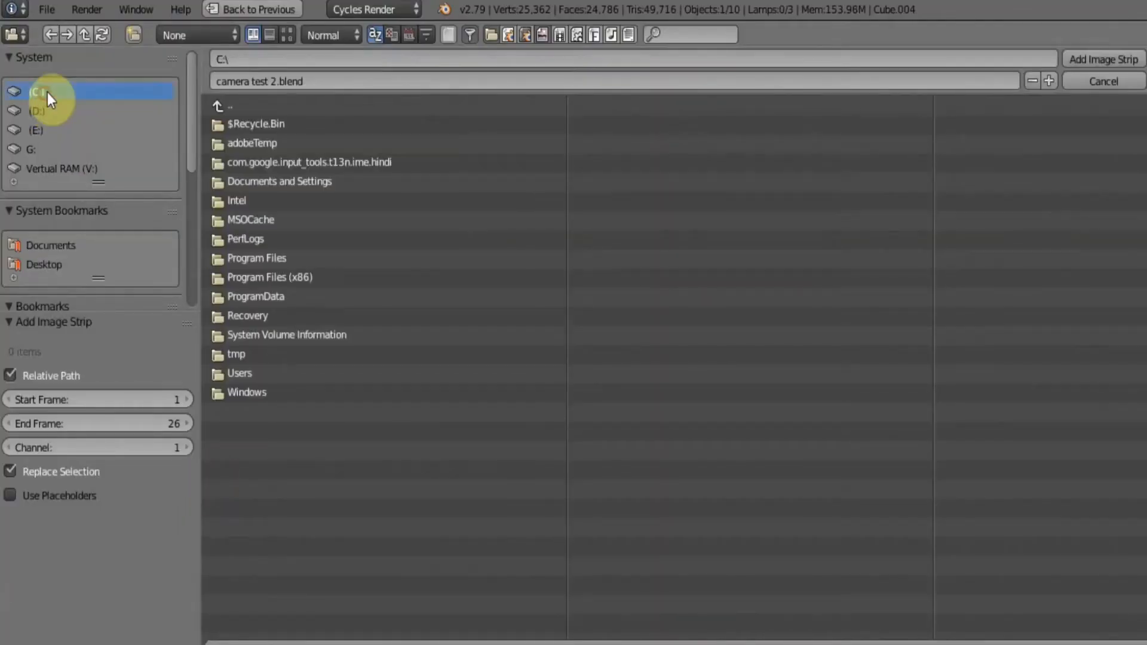
left_click(238, 353)
left_click(273, 123)
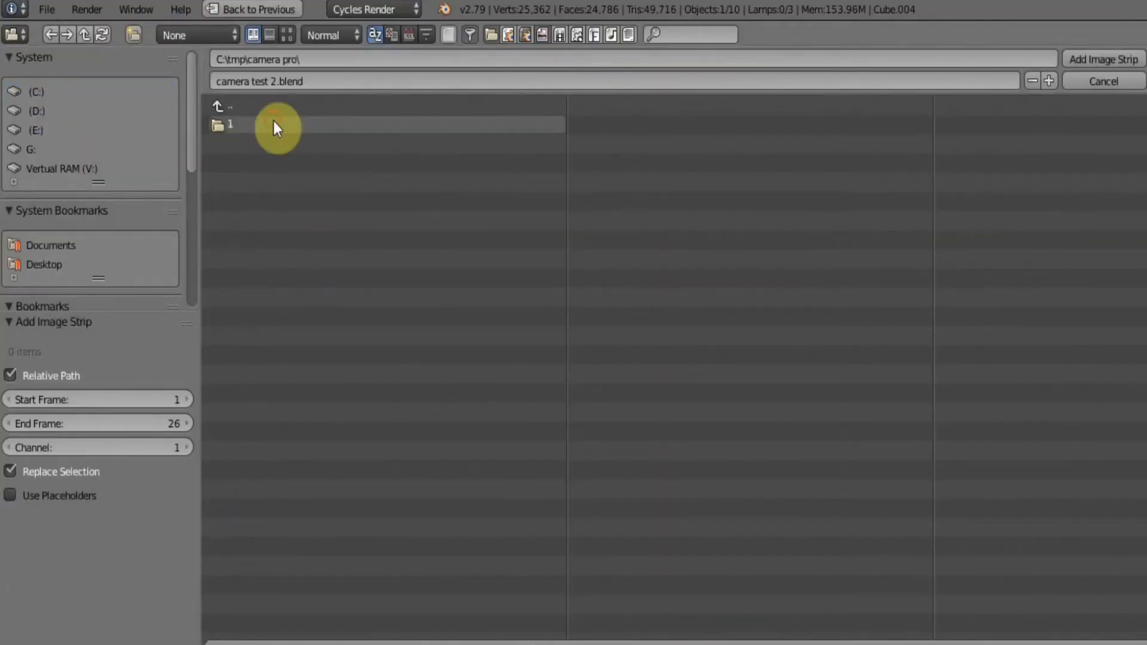
left_click(274, 123)
key("a")
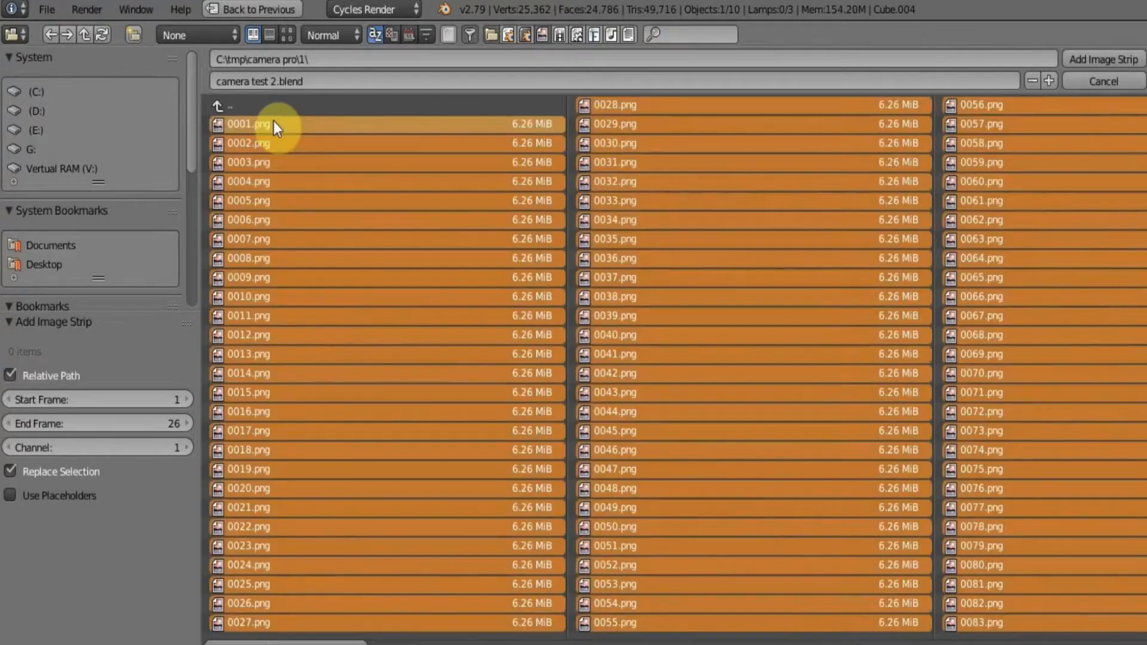
left_click(1095, 58)
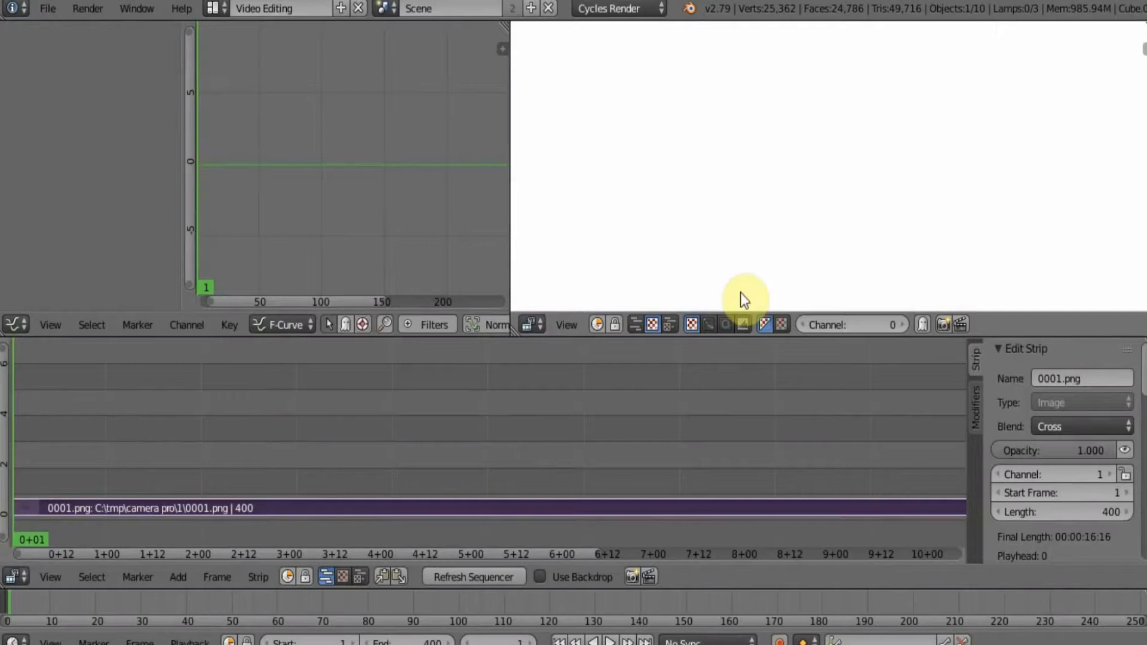
Step: Play back part of the image strip, fit its full length in view and scrub to near its end
left_click(611, 641)
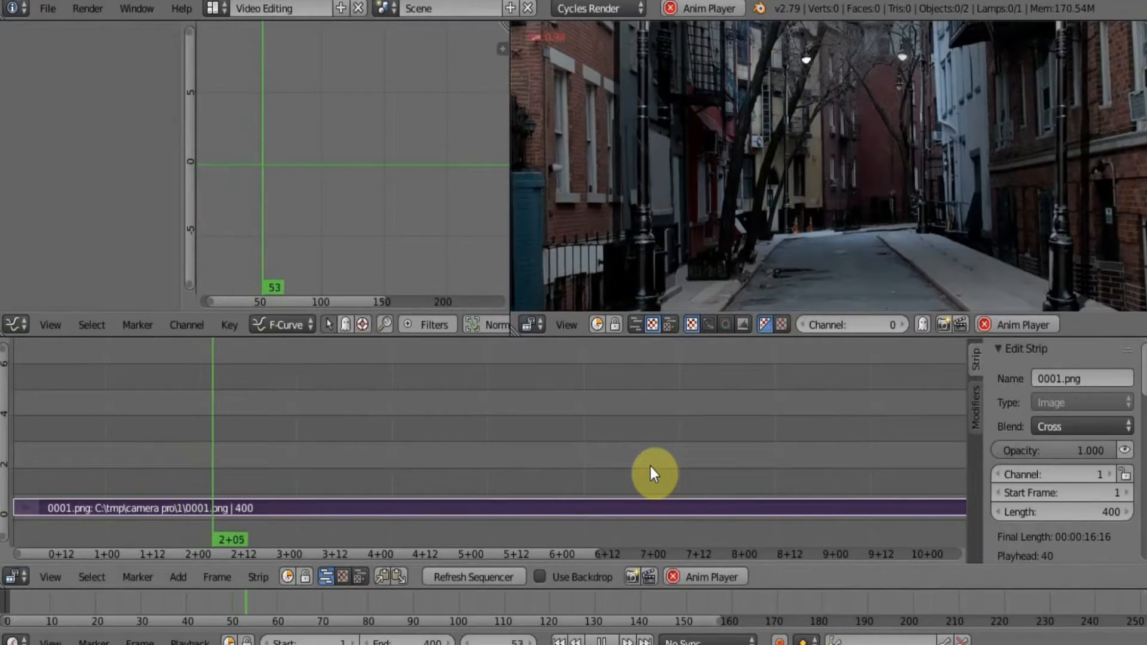
left_click(604, 640)
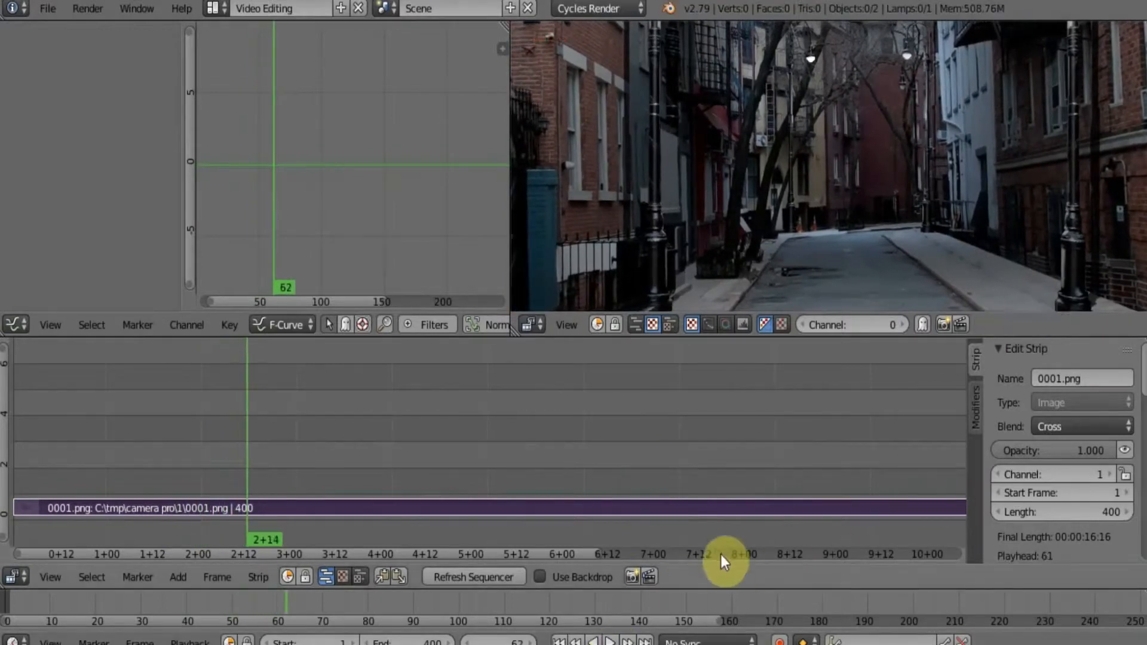
scroll(665, 547, "down", 15)
middle_click_drag(799, 543, 701, 540)
left_click_drag(698, 533, 672, 500)
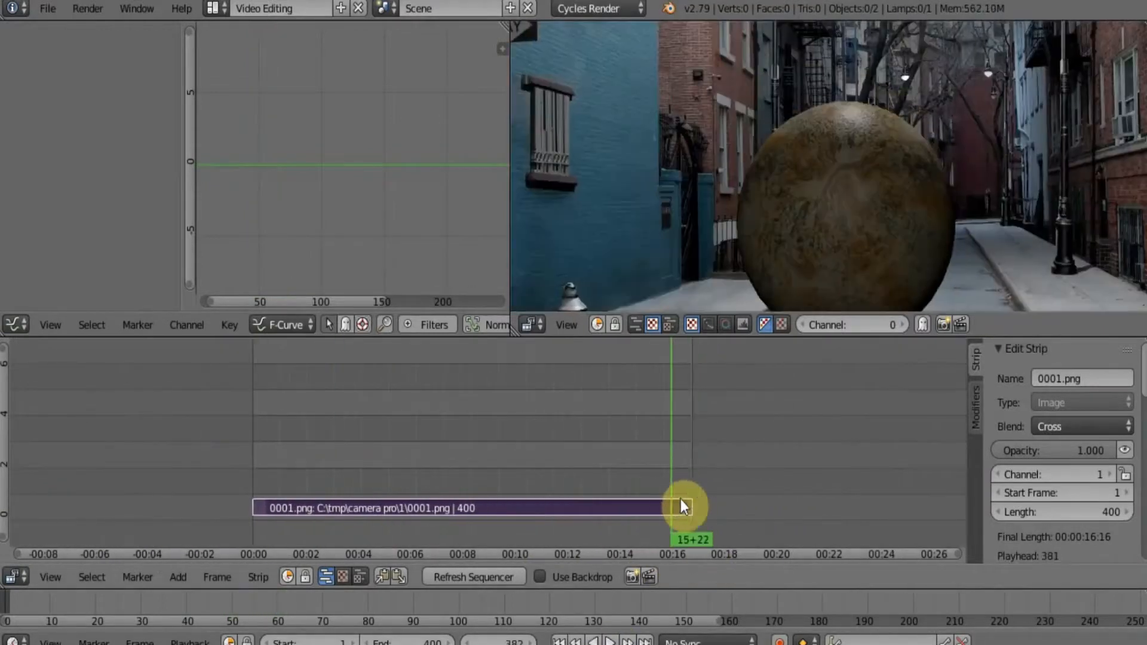
Step: Return to the Default screen layout and widen the properties area to show the render output settings
left_click(225, 8)
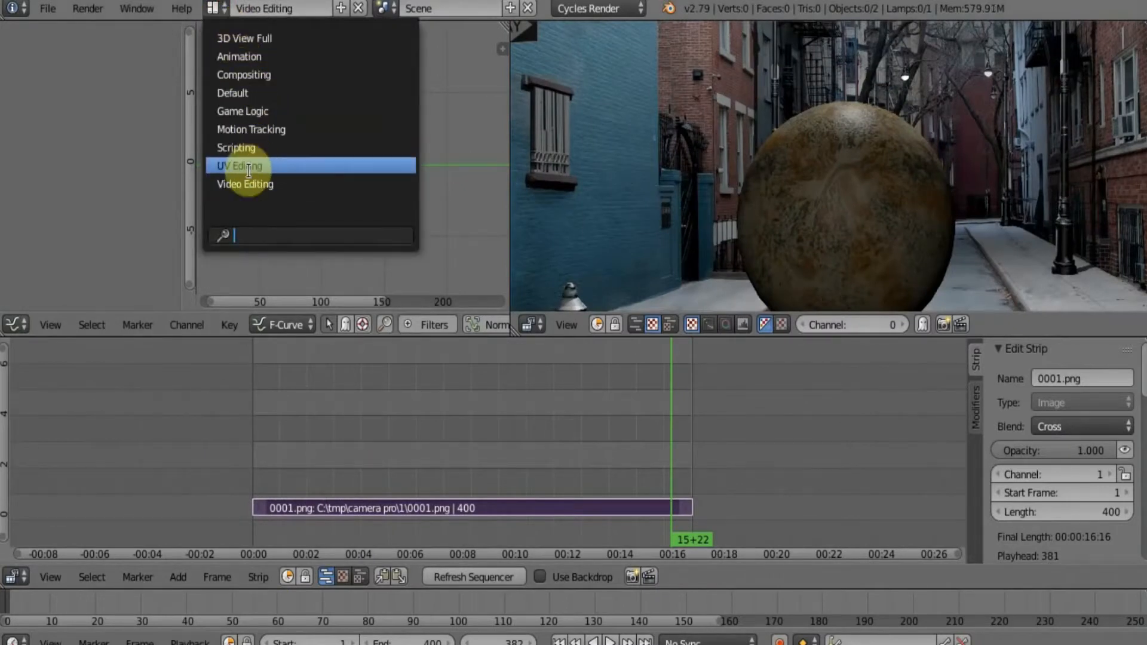
left_click(243, 91)
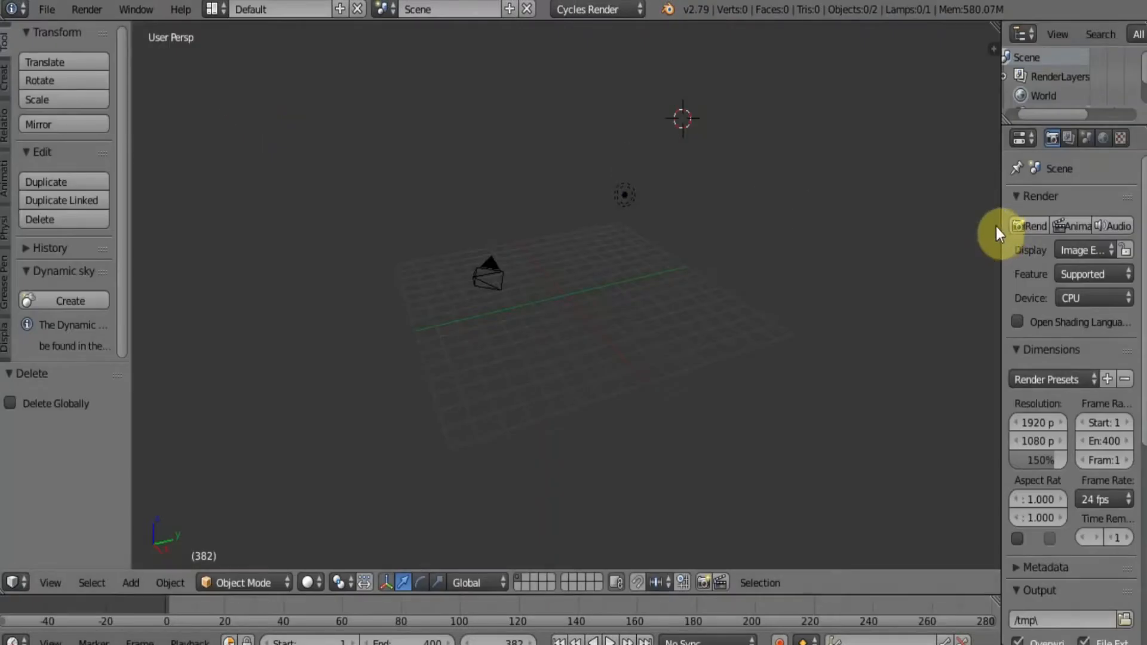
left_click_drag(1002, 226, 829, 222)
scroll(916, 407, "down", 8)
scroll(916, 407, "up", 3)
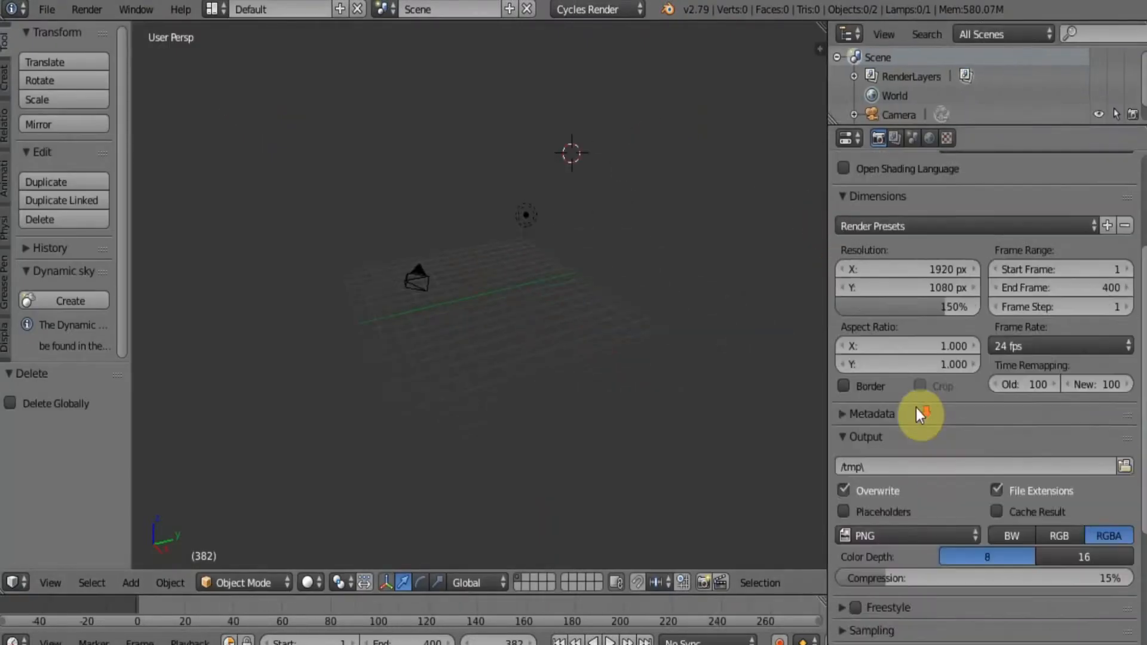
Step: Set the output file format to AVI JPEG and the output folder to C:\tmp\camera pro\
left_click(926, 534)
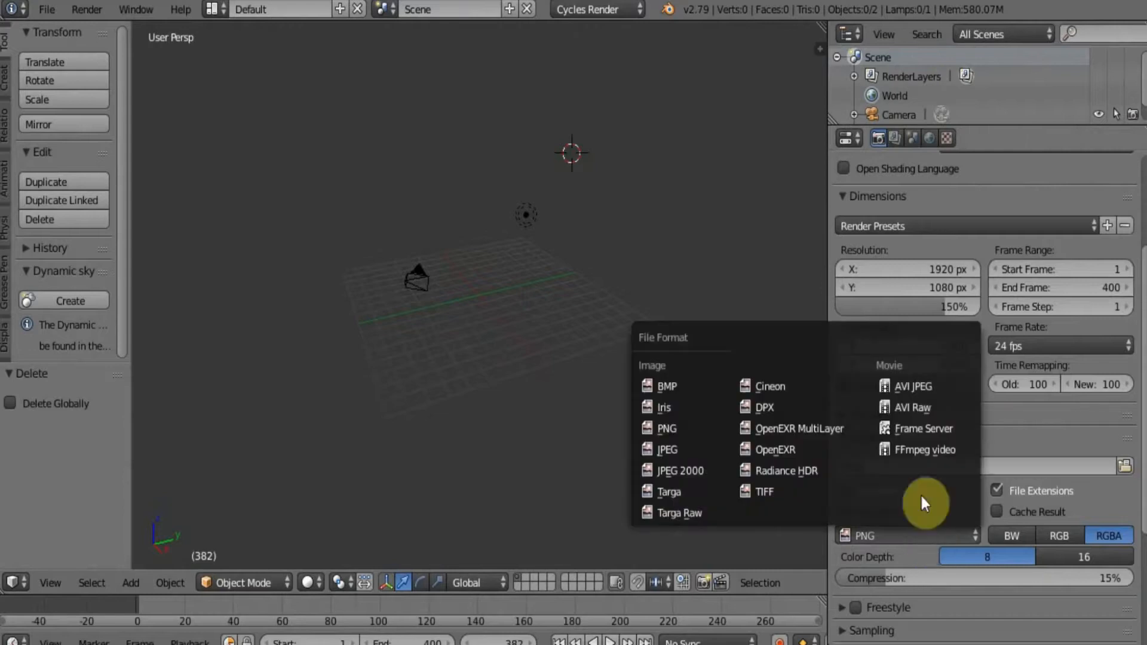
left_click(915, 387)
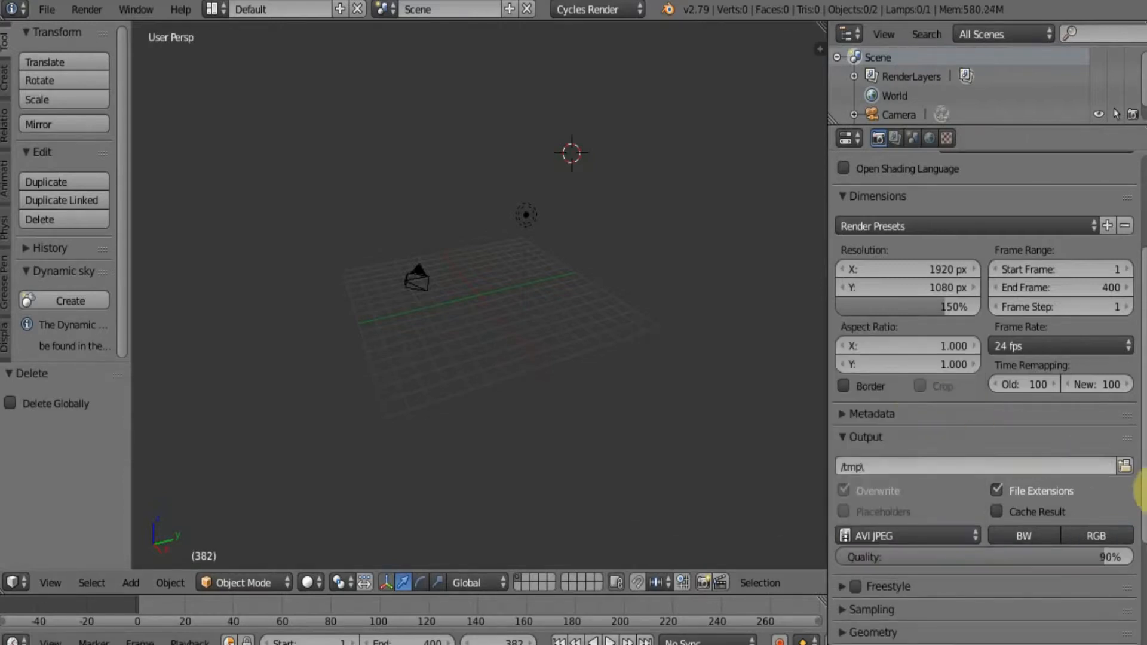
left_click(1122, 469)
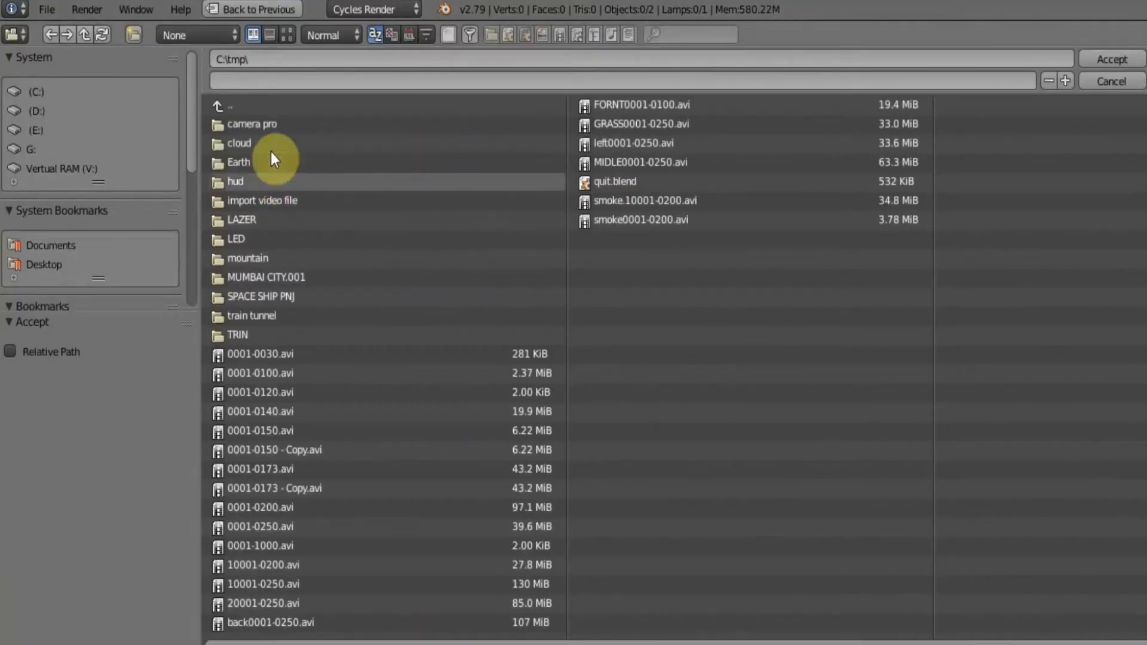
left_click(267, 126)
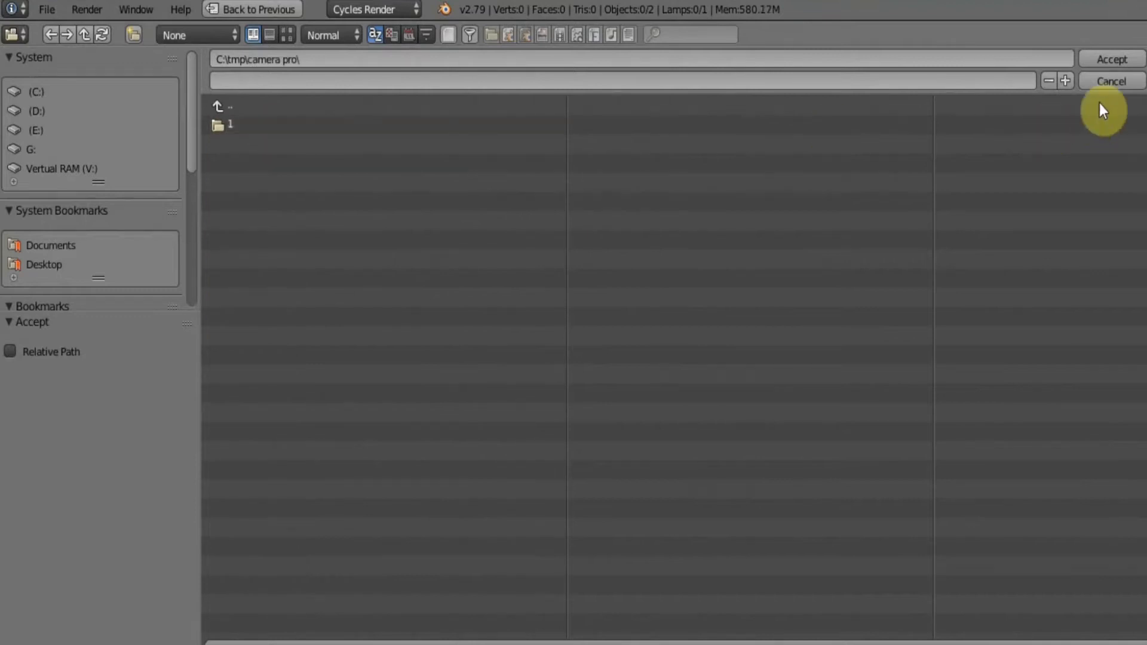
left_click(1109, 57)
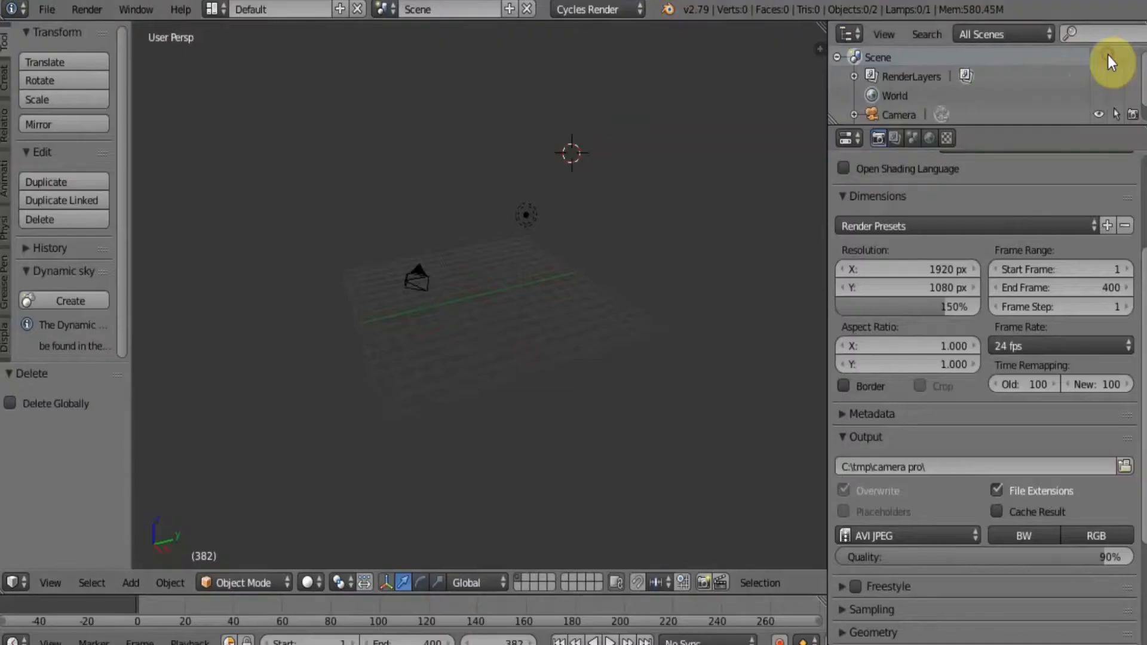
Step: Render the full animation from the image strip into the AVI file
scroll(939, 192, "up", 5)
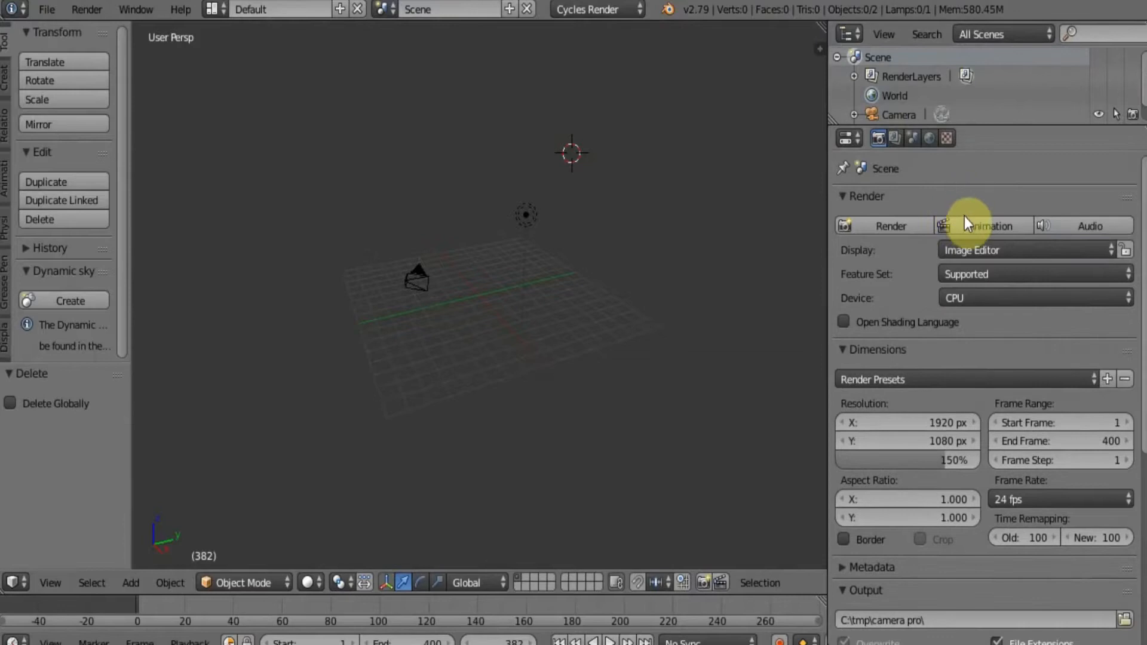
left_click(980, 227)
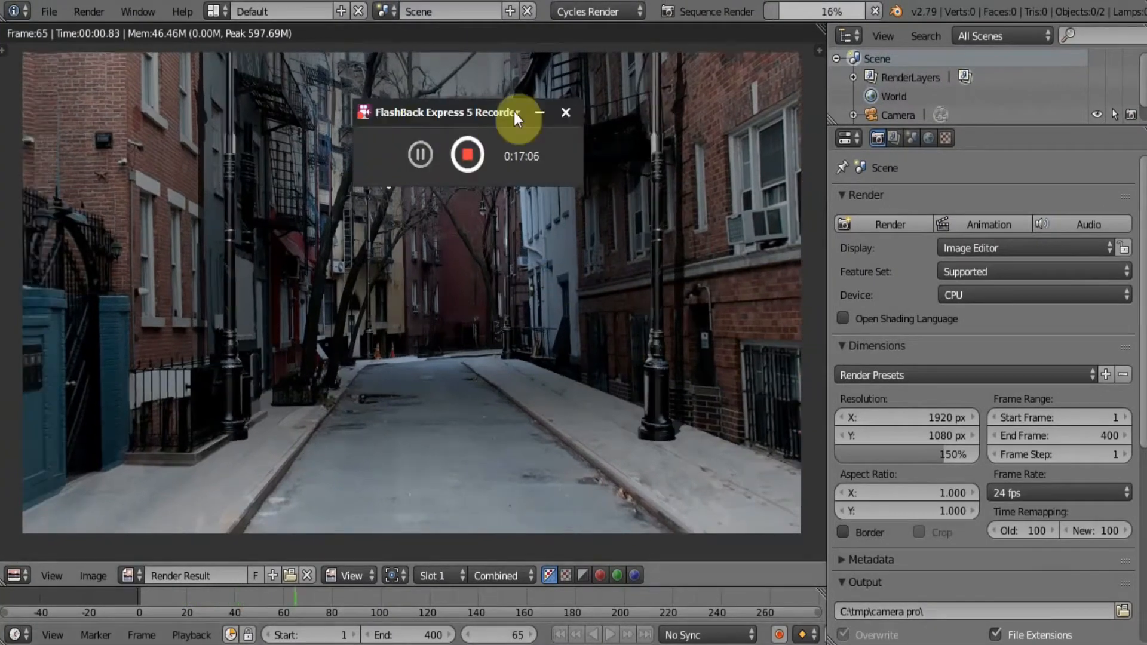
left_click(539, 113)
right_click(944, 643)
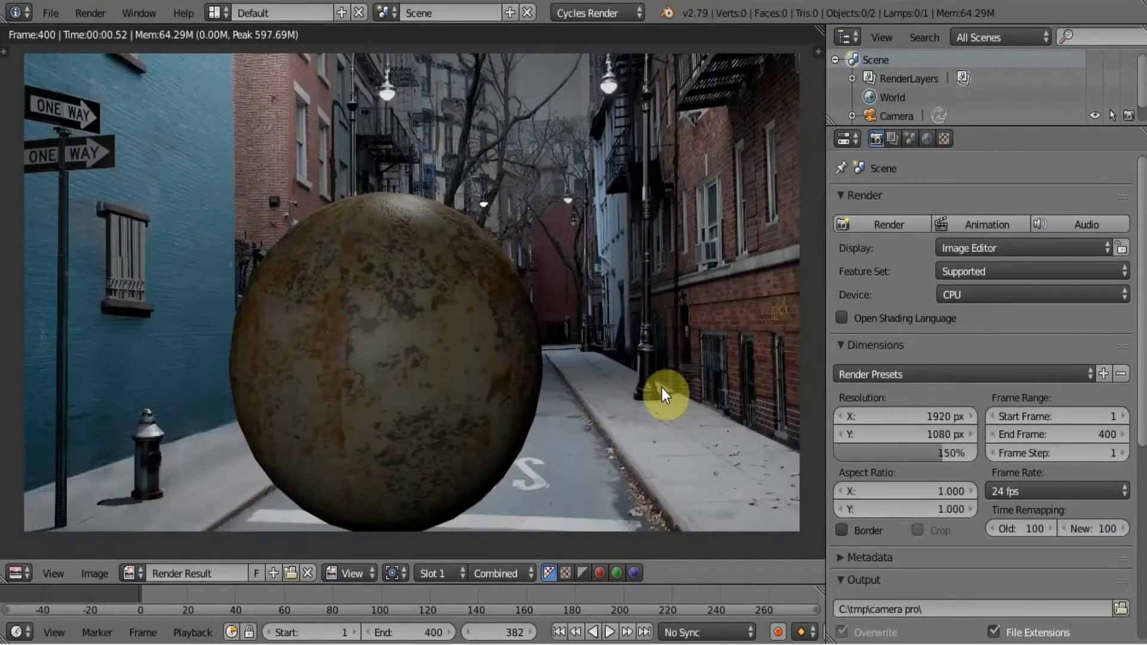